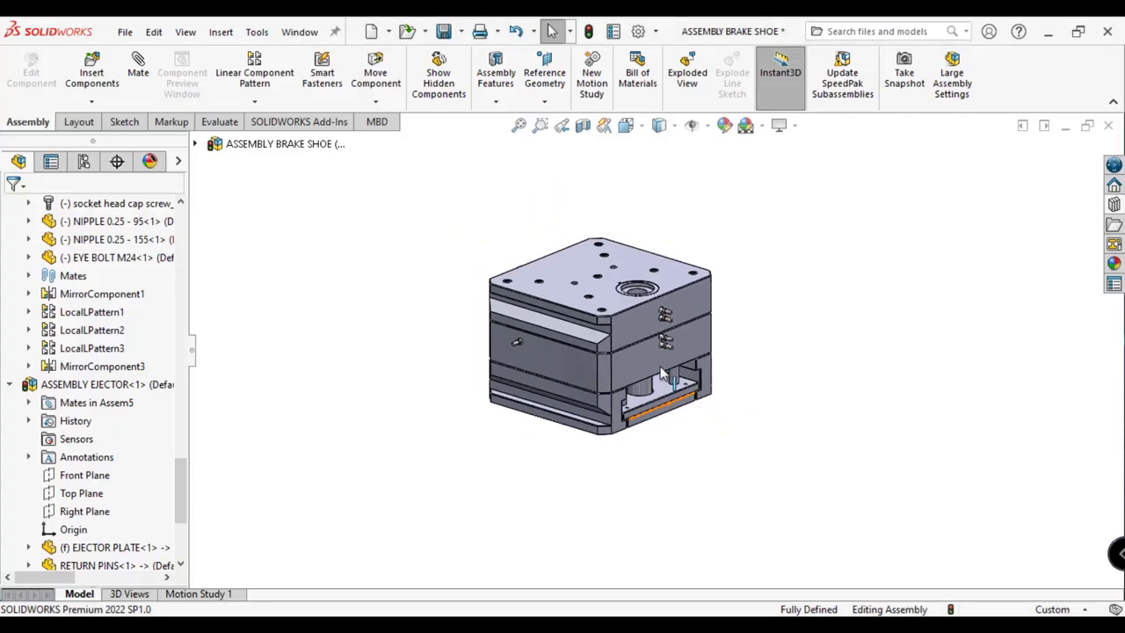
Make the fix cavity and move cavity plates transparent
{"action": "middle_click_drag", "start_coordinate": [620, 338], "coordinate": [639, 336]}
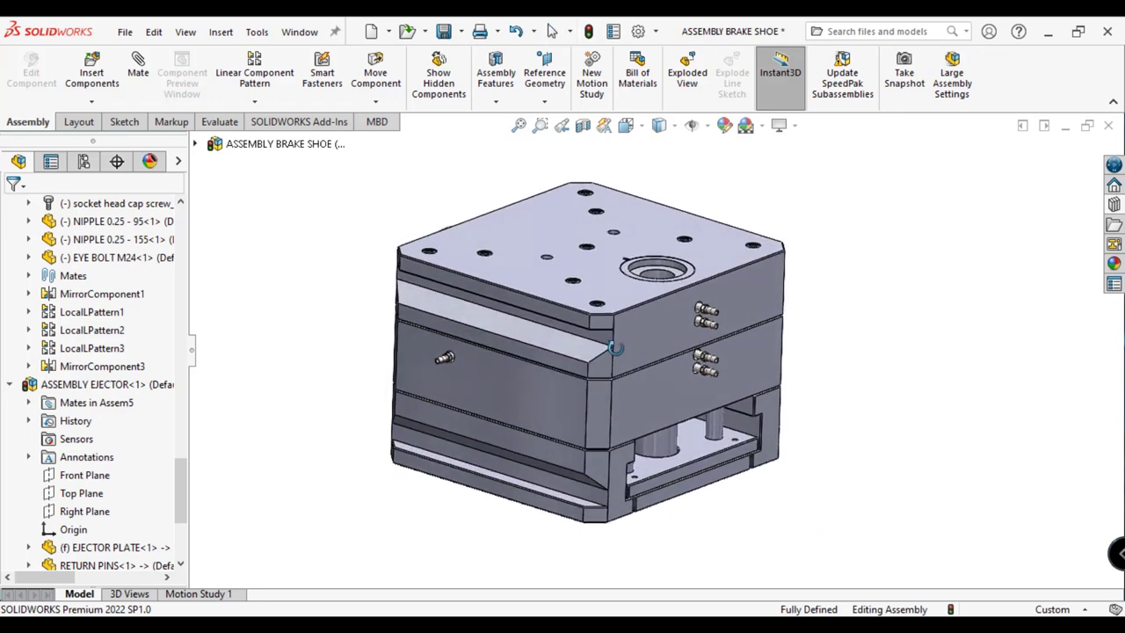
{"action": "left_click", "coordinate": [715, 335]}
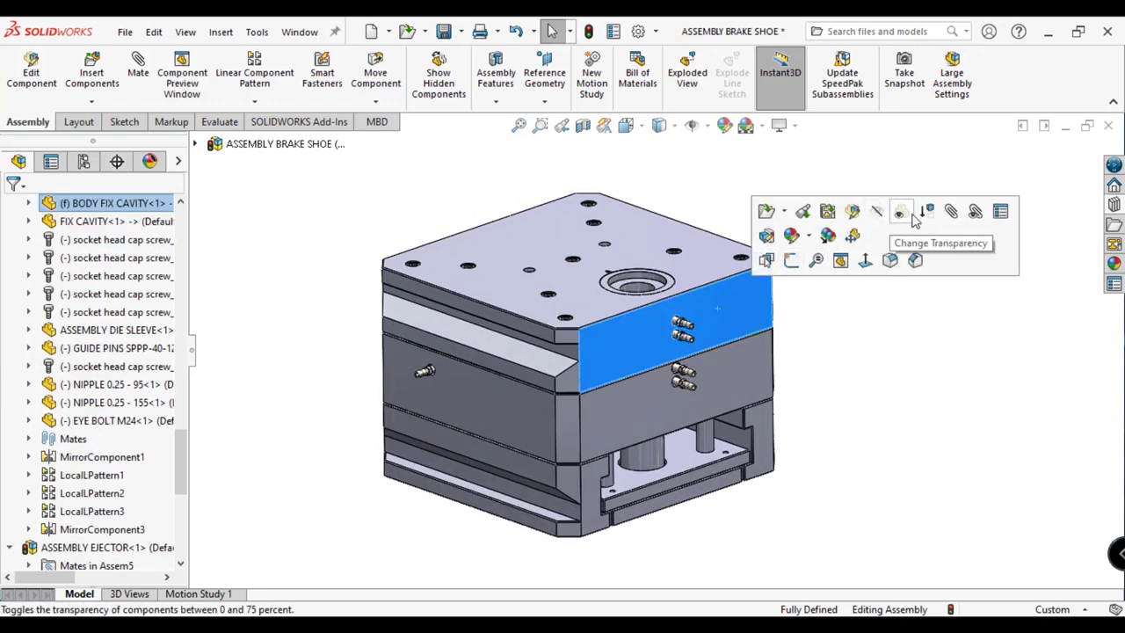
{"action": "left_click", "coordinate": [809, 216]}
{"action": "left_click", "coordinate": [753, 363]}
{"action": "left_click", "coordinate": [967, 261]}
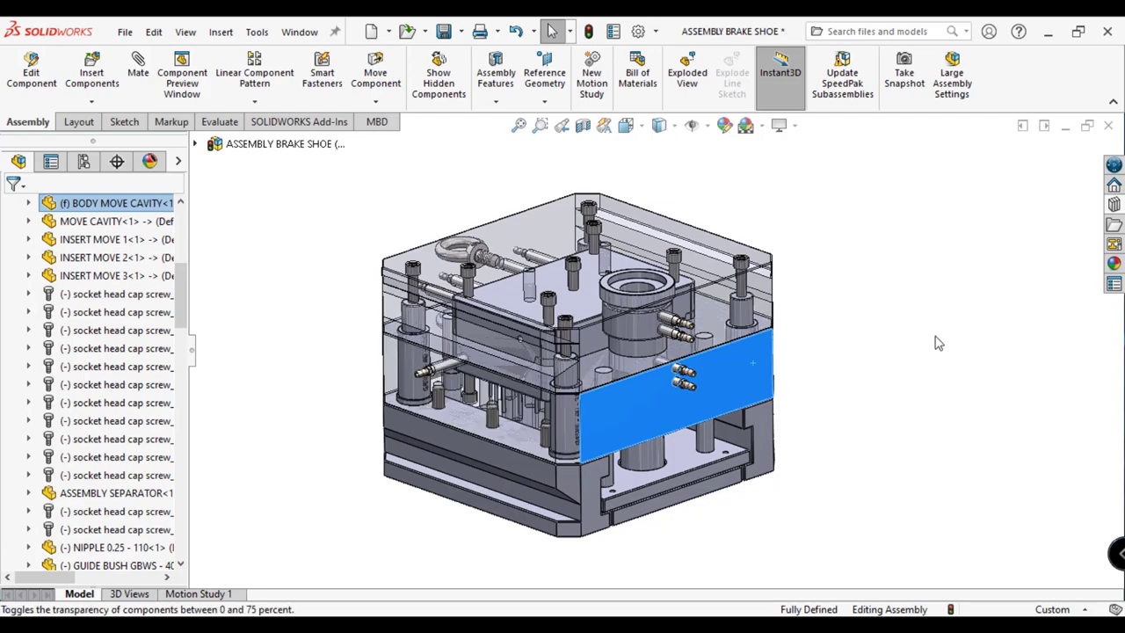
Drag the mold halves apart to inspect the lower half and ejector back plate
{"action": "mouse_move", "coordinate": [814, 416]}
{"action": "middle_mouse_down"}
{"action": "mouse_move", "coordinate": [491, 412]}
{"action": "mouse_move", "coordinate": [669, 316]}
{"action": "middle_mouse_up"}
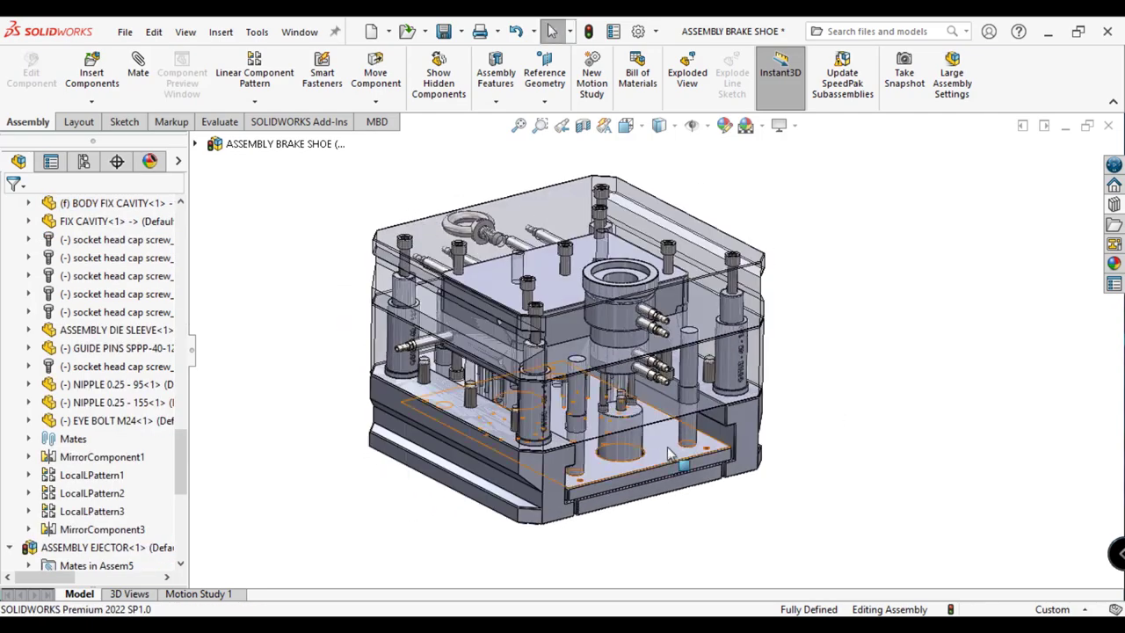
{"action": "left_click_drag", "start_coordinate": [678, 332], "coordinate": [701, 248]}
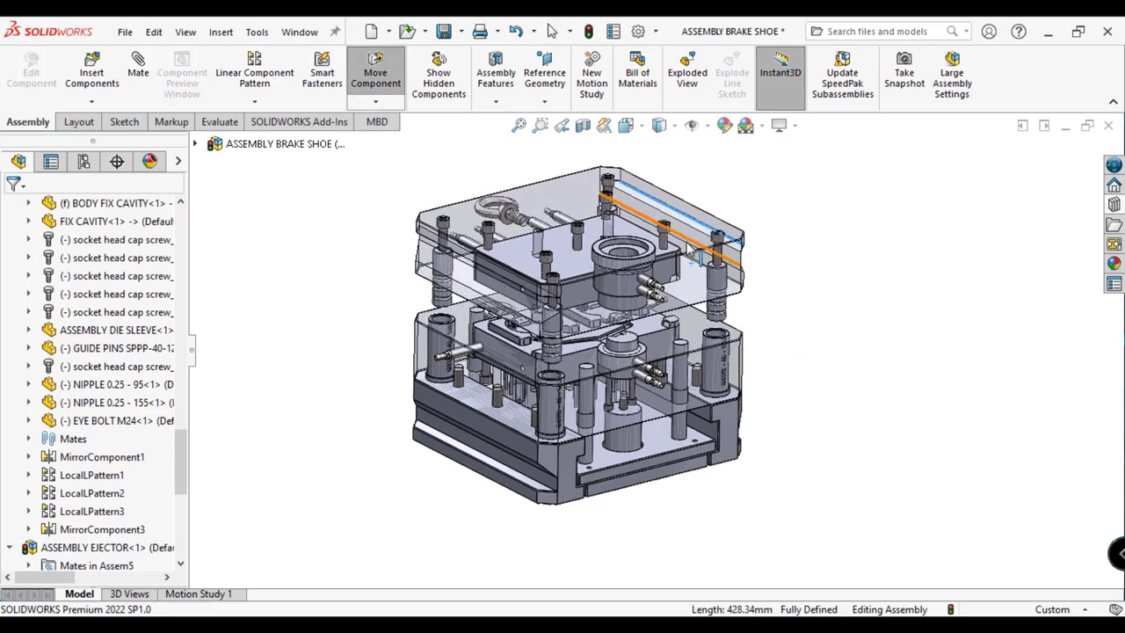
{"action": "left_click_drag", "start_coordinate": [703, 352], "coordinate": [787, 307]}
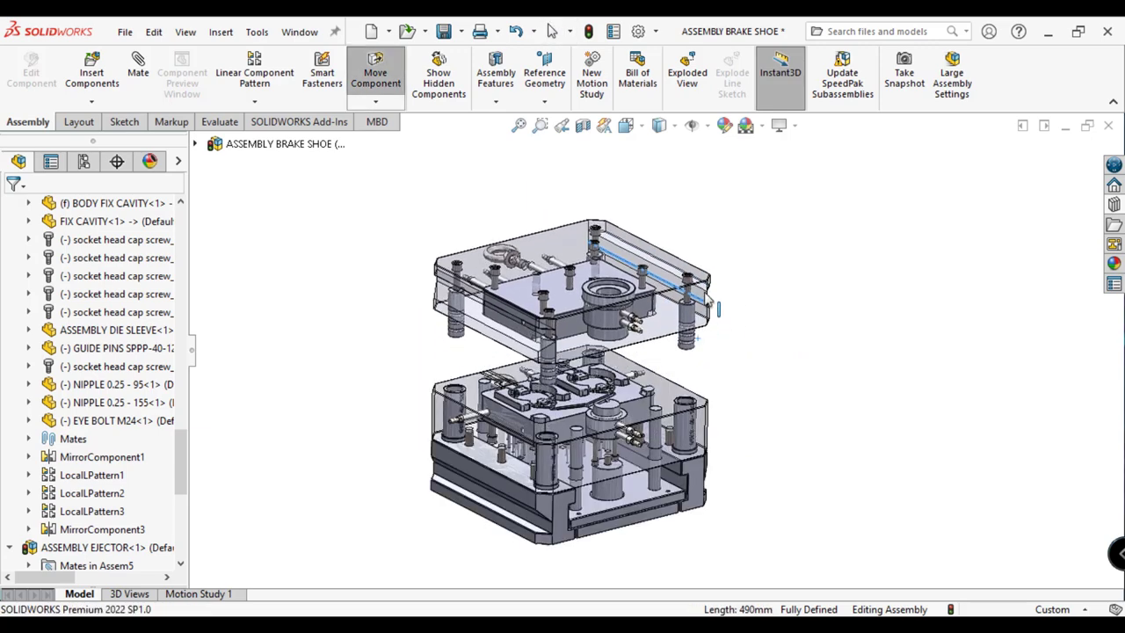
{"action": "middle_click_drag", "start_coordinate": [787, 308], "coordinate": [649, 459]}
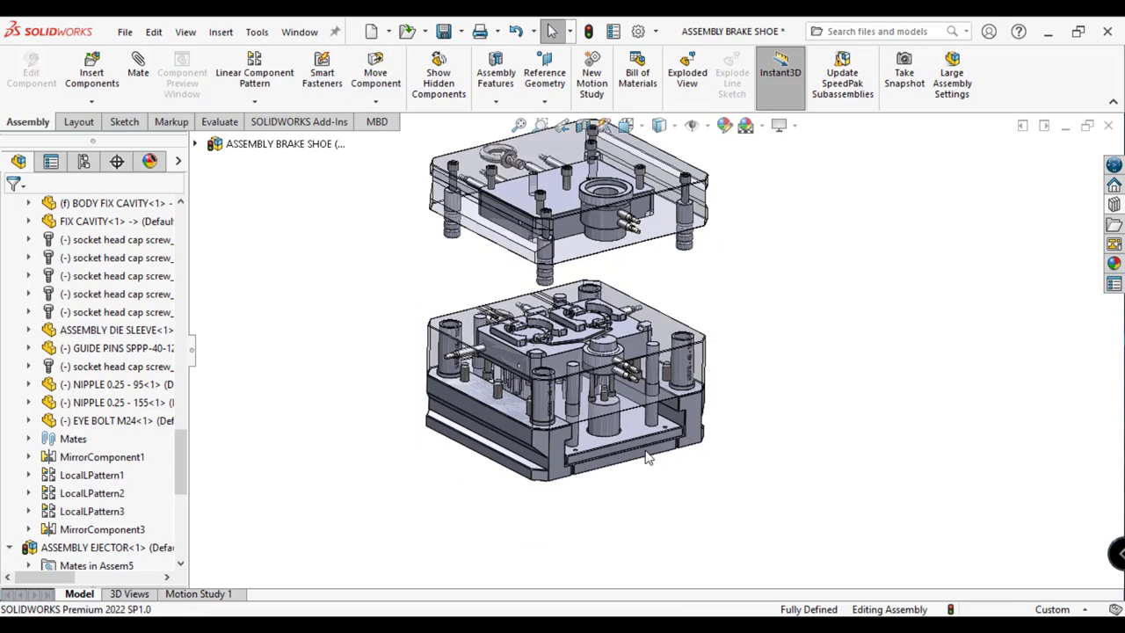
{"action": "left_click_drag", "start_coordinate": [650, 458], "coordinate": [644, 434]}
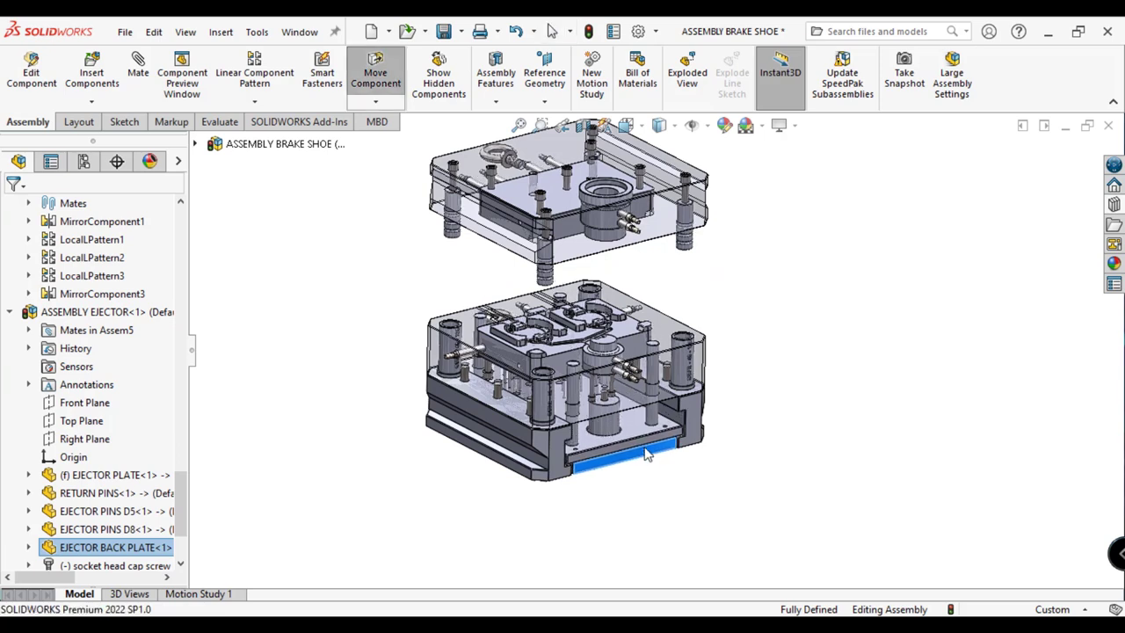
In front view, raise the ejector plate and then move it back into place
{"action": "left_click", "coordinate": [637, 125]}
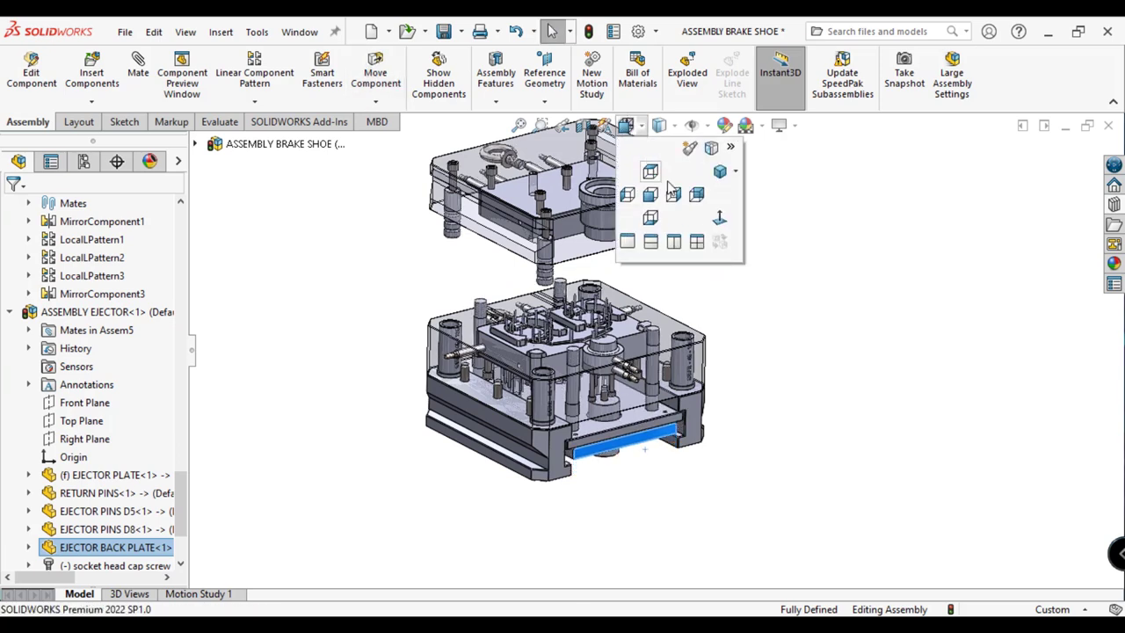
{"action": "left_click", "coordinate": [726, 226]}
{"action": "scroll", "coordinate": [618, 524], "scroll_direction": "down", "scroll_amount": 5}
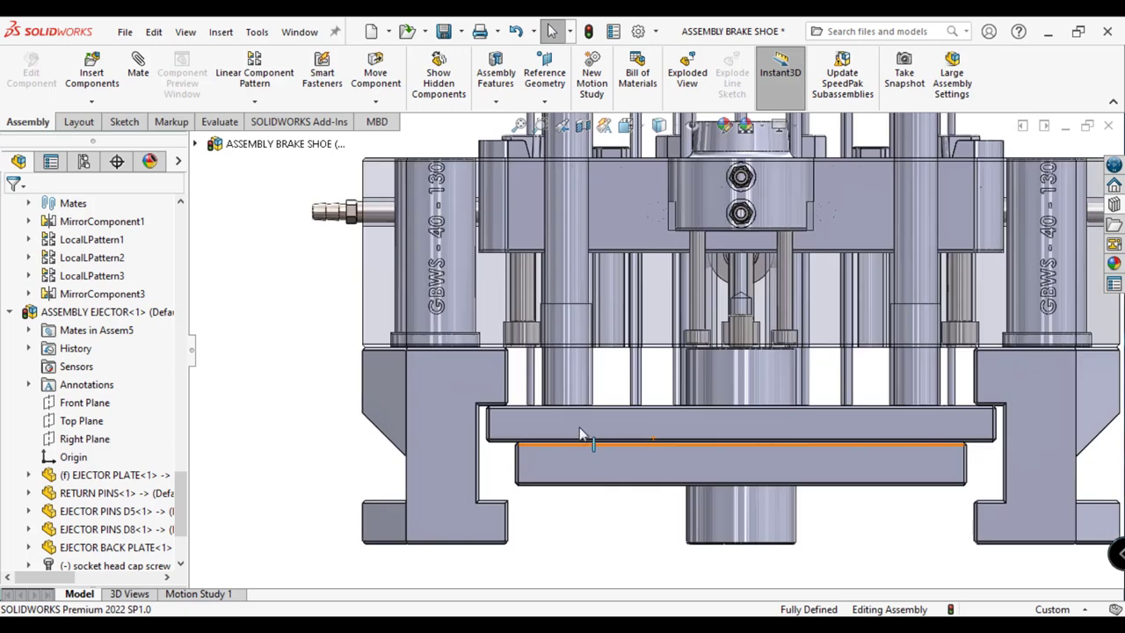
{"action": "left_click", "coordinate": [571, 482]}
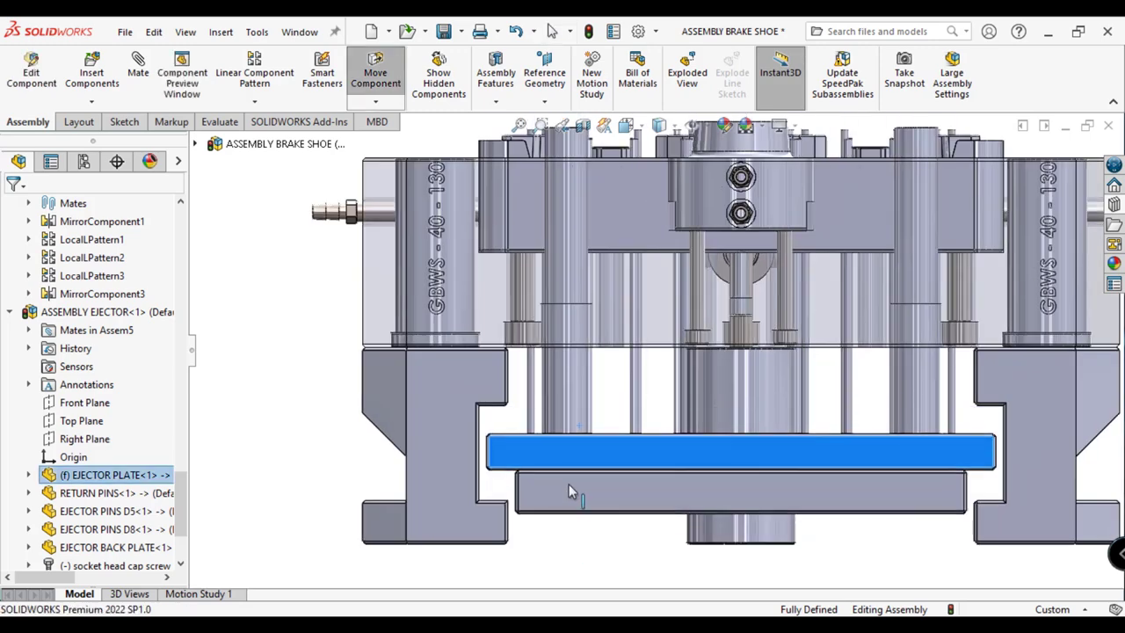
{"action": "left_click_drag", "start_coordinate": [569, 539], "coordinate": [569, 447]}
{"action": "scroll", "coordinate": [528, 435], "scroll_direction": "up", "scroll_amount": 3}
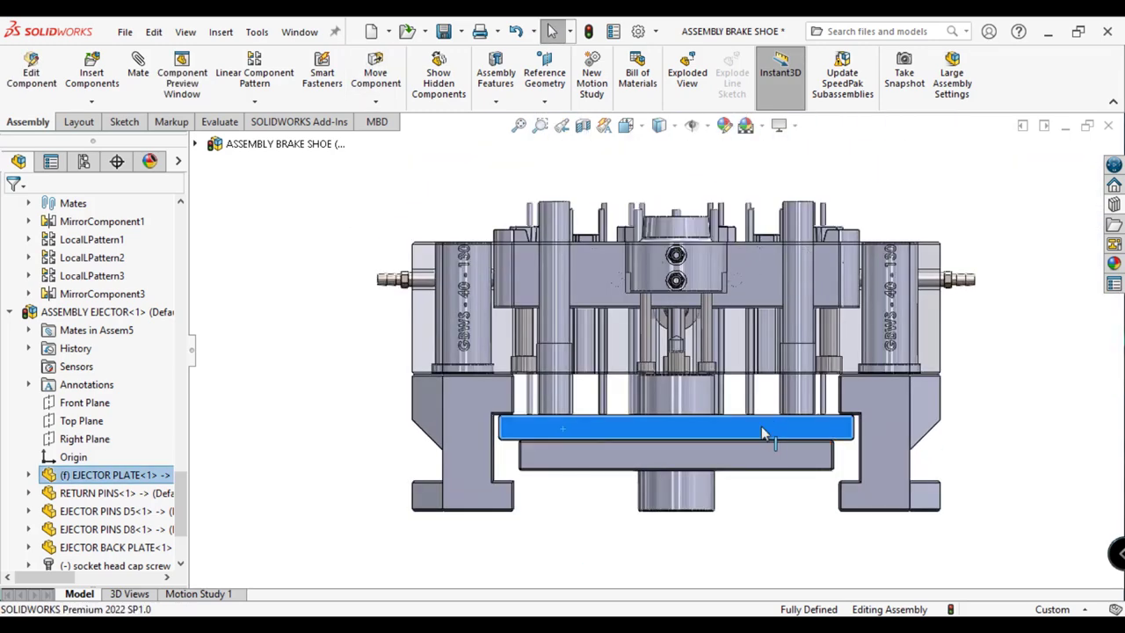
{"action": "mouse_move", "coordinate": [761, 426]}
{"action": "left_mouse_down"}
{"action": "mouse_move", "coordinate": [755, 490]}
{"action": "mouse_move", "coordinate": [758, 429]}
{"action": "left_mouse_up"}
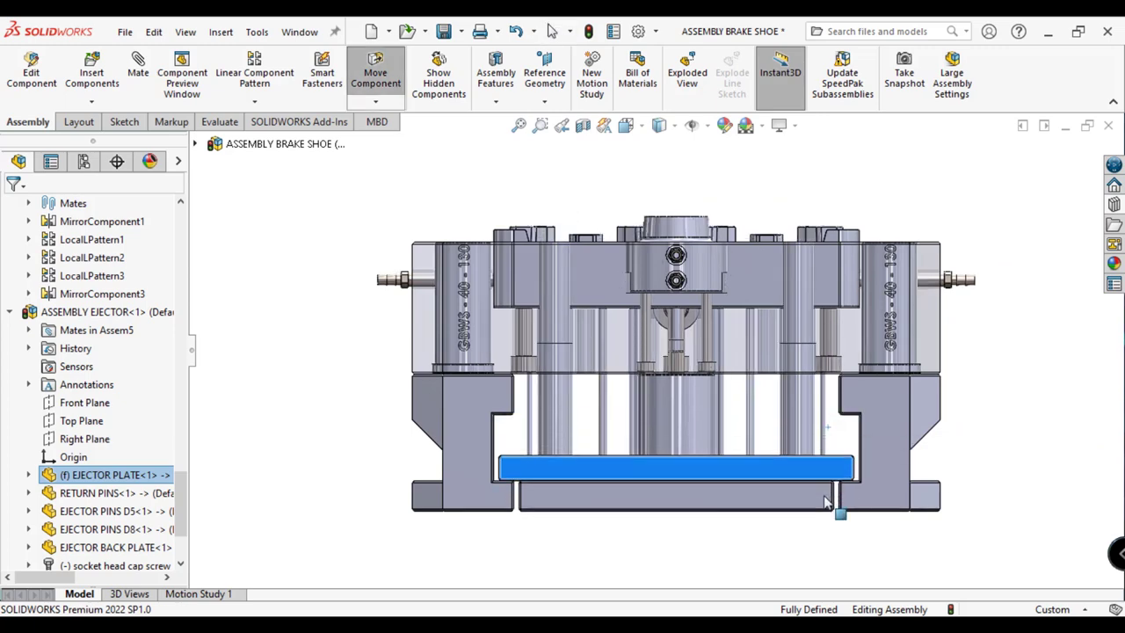
Return to isometric view and toggle the exploded view of the mold halves
{"action": "key", "text": "ctrl+7"}
{"action": "left_click", "coordinate": [897, 420]}
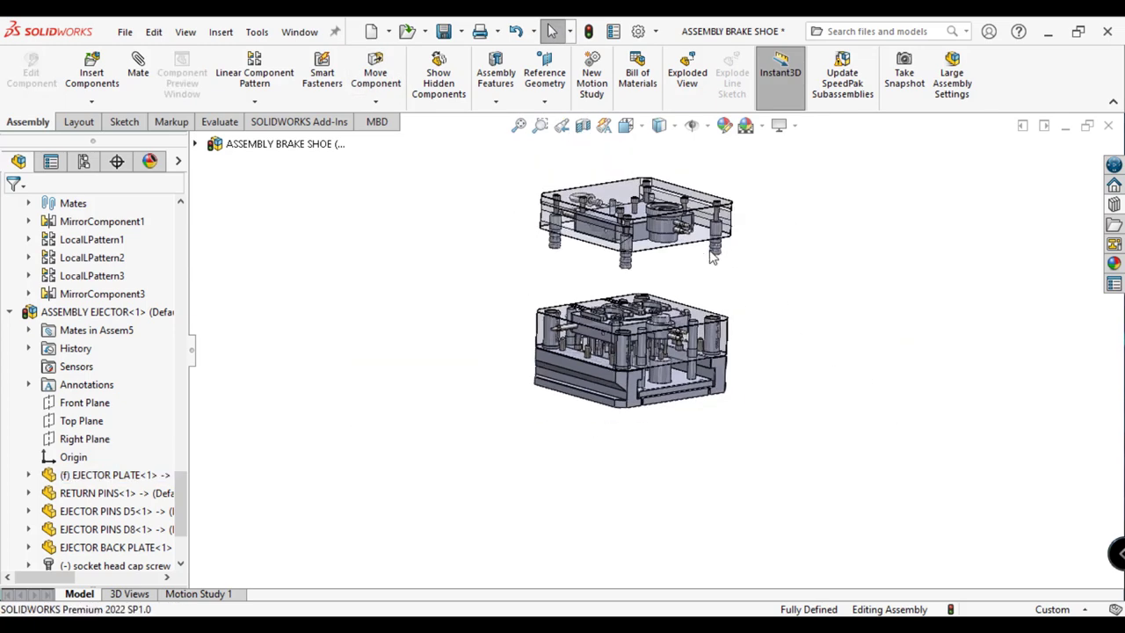
{"action": "left_click", "coordinate": [684, 244]}
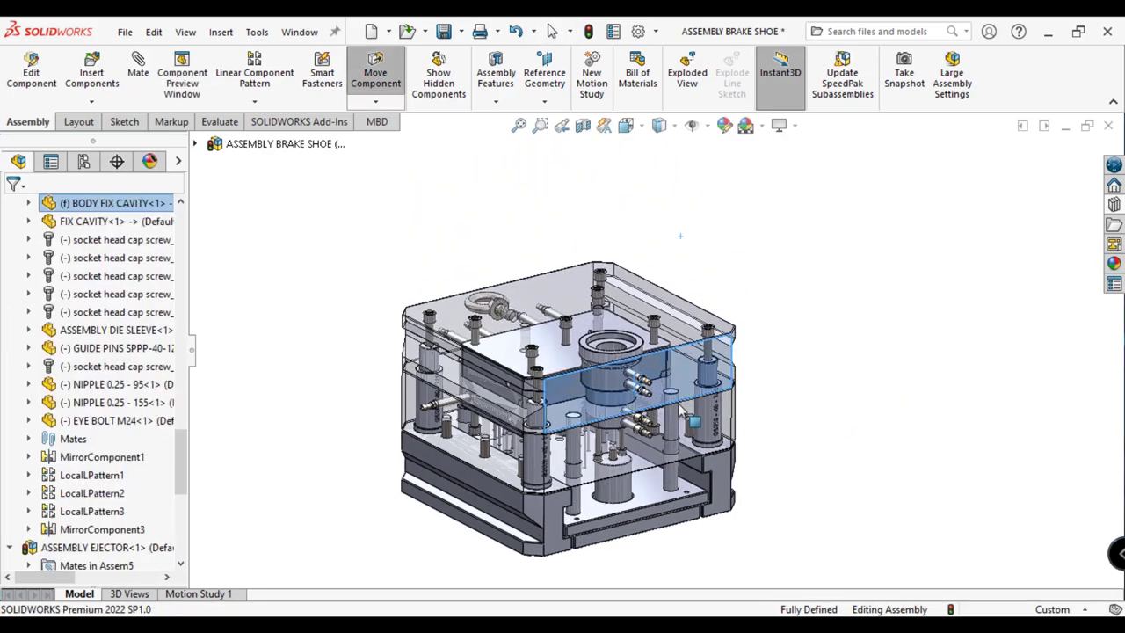
{"action": "left_click", "coordinate": [874, 389]}
{"action": "mouse_move", "coordinate": [830, 392]}
{"action": "middle_mouse_down"}
{"action": "mouse_move", "coordinate": [927, 257]}
{"action": "mouse_move", "coordinate": [925, 283]}
{"action": "mouse_move", "coordinate": [868, 306]}
{"action": "mouse_move", "coordinate": [686, 341]}
{"action": "mouse_move", "coordinate": [571, 396]}
{"action": "mouse_move", "coordinate": [672, 211]}
{"action": "mouse_move", "coordinate": [790, 397]}
{"action": "mouse_move", "coordinate": [770, 492]}
{"action": "mouse_move", "coordinate": [785, 483]}
{"action": "mouse_move", "coordinate": [731, 206]}
{"action": "mouse_move", "coordinate": [711, 273]}
{"action": "mouse_move", "coordinate": [716, 333]}
{"action": "middle_mouse_up"}
Turn off the floor shadow and select the top cavity plate
{"action": "scroll", "coordinate": [548, 301], "scroll_direction": "down", "scroll_amount": 2}
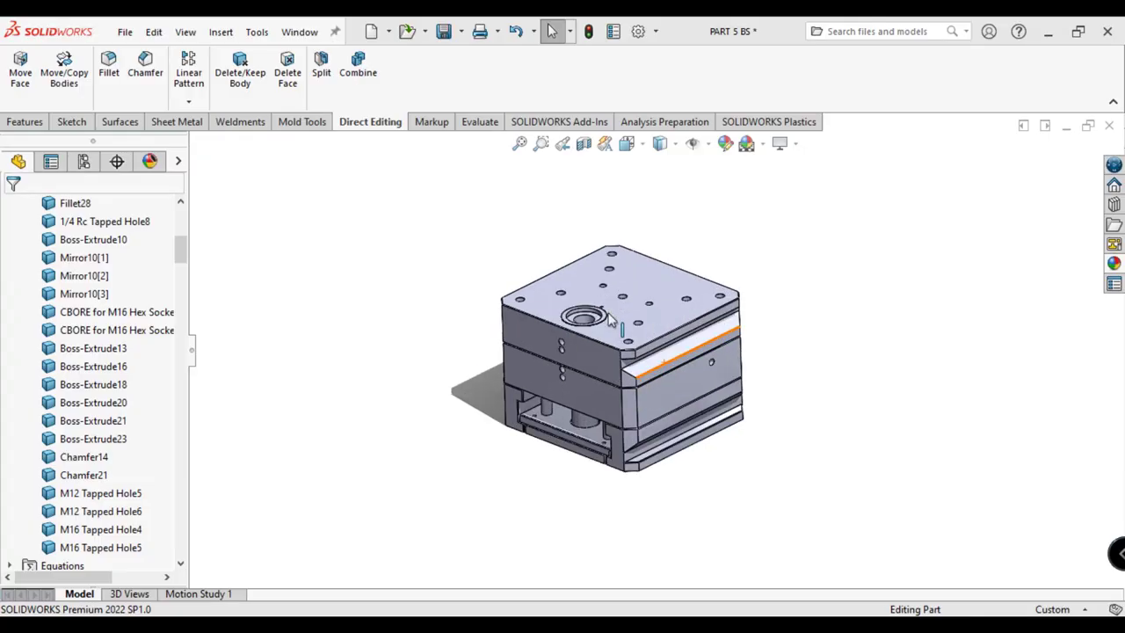
{"action": "left_click", "coordinate": [779, 143]}
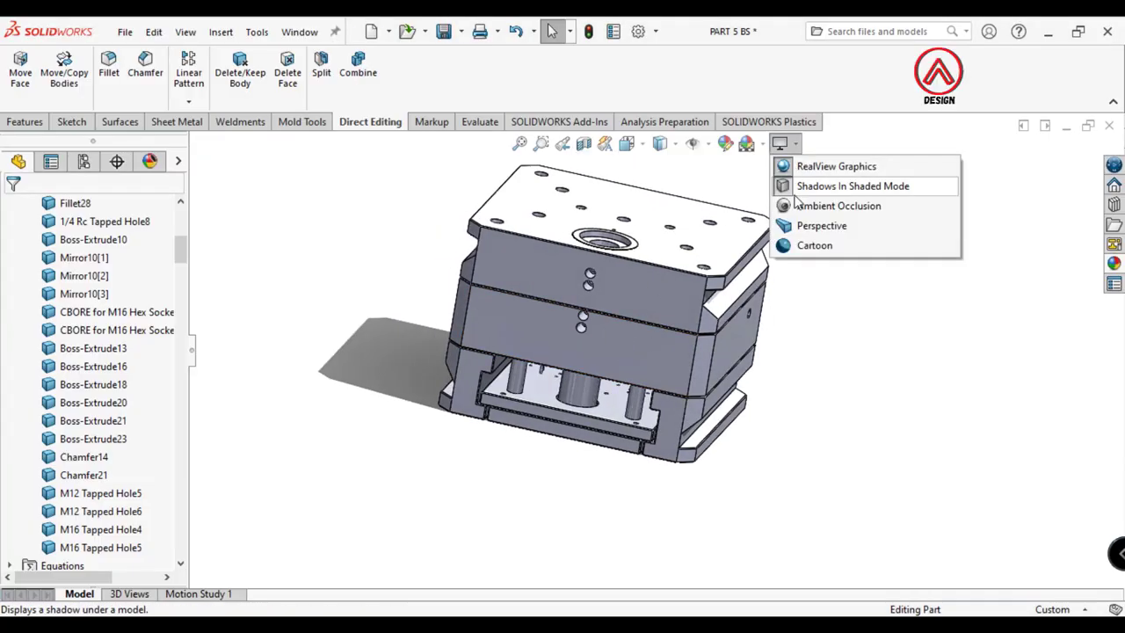
{"action": "left_click", "coordinate": [826, 254]}
{"action": "scroll", "coordinate": [753, 340], "scroll_direction": "down", "scroll_amount": 3}
{"action": "left_click", "coordinate": [514, 259]}
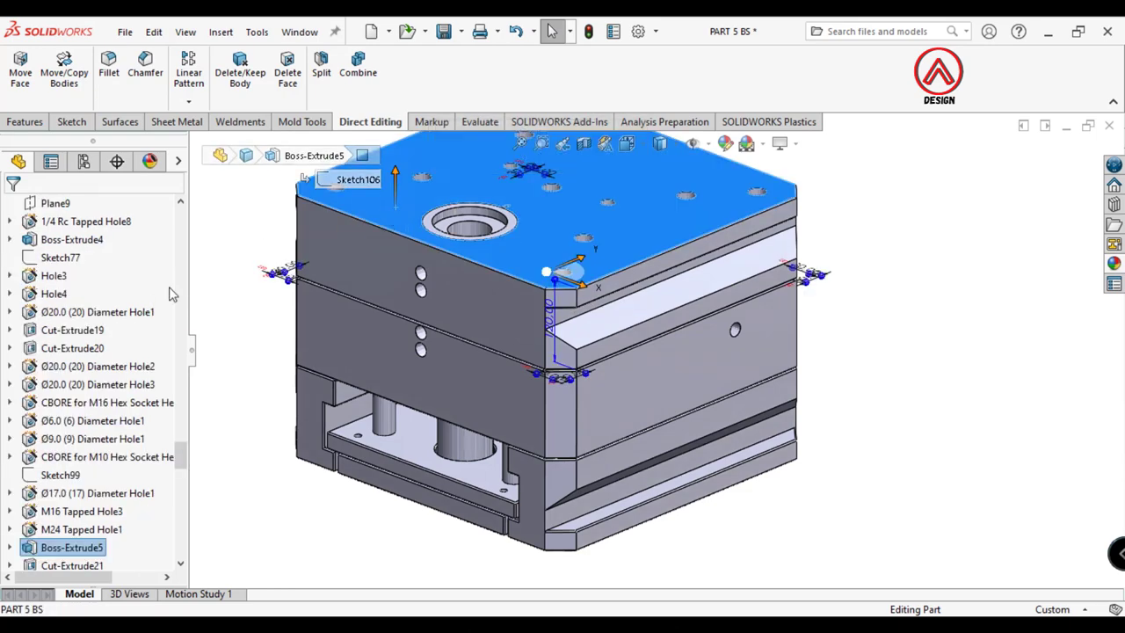
{"action": "left_click_drag", "start_coordinate": [183, 466], "coordinate": [184, 255]}
Insert the Chamfer21 body into a new part and browse to the PART 5 folder
{"action": "right_click", "coordinate": [97, 387]}
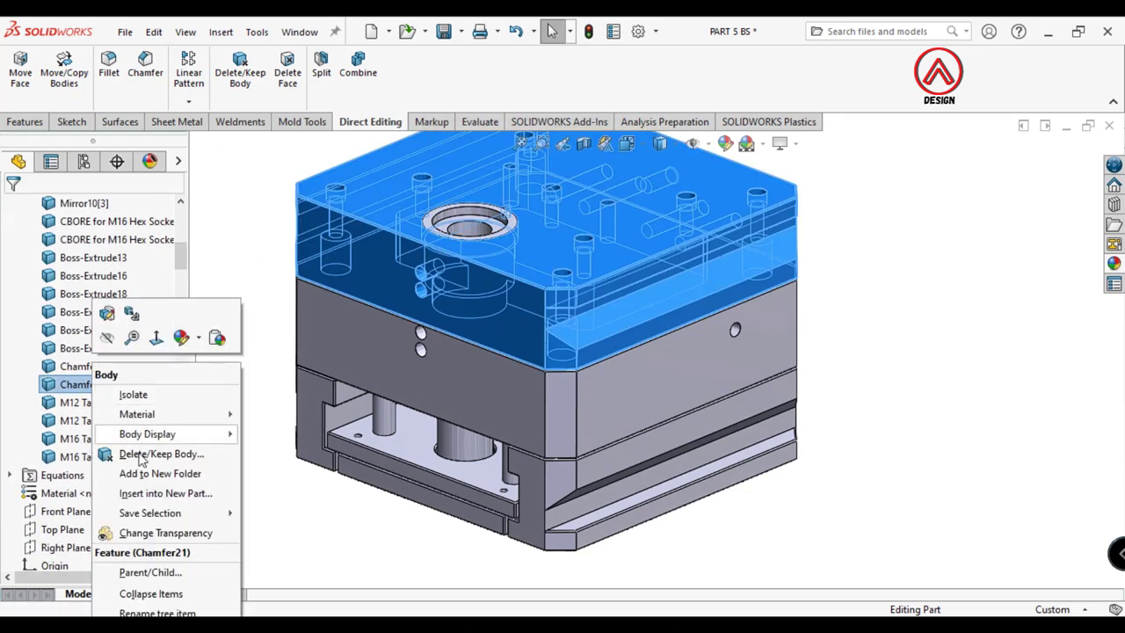
{"action": "left_click", "coordinate": [172, 494]}
{"action": "left_click", "coordinate": [163, 419]}
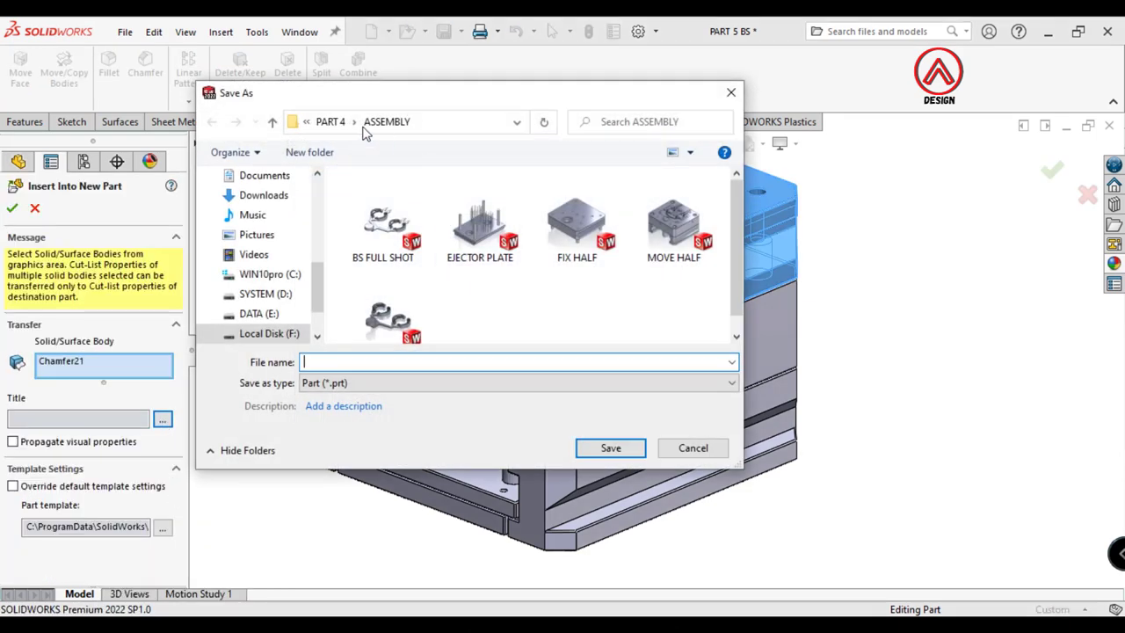
{"action": "left_click", "coordinate": [369, 122]}
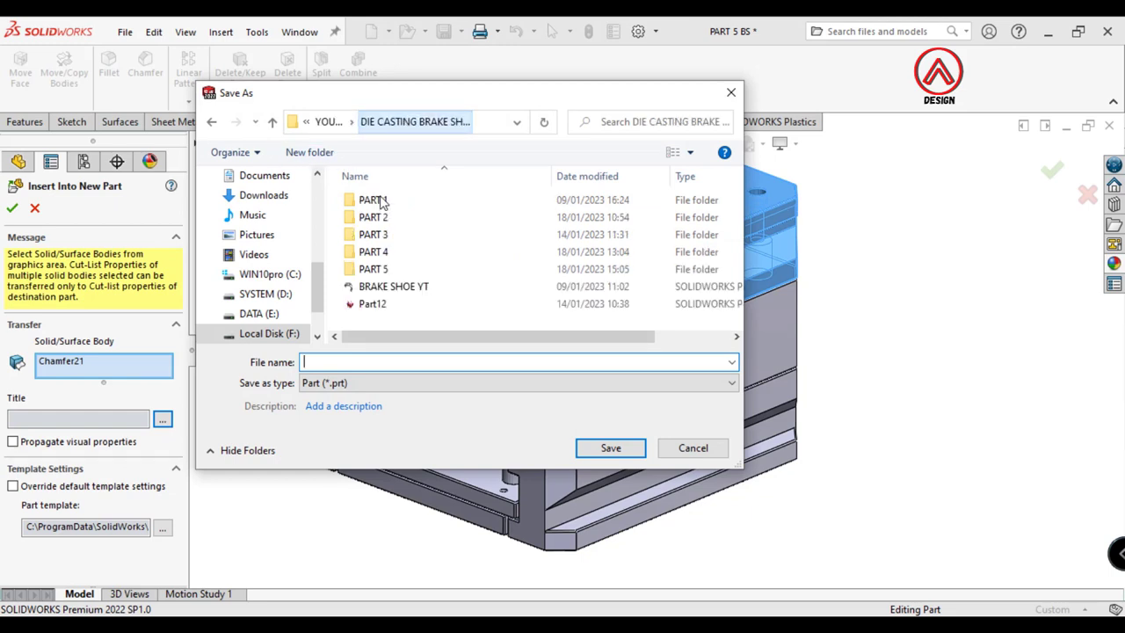
{"action": "double_click", "coordinate": [390, 266]}
Create an ASSEMBLY folder and save the new part there as BODY FIX CAVITY
{"action": "left_click", "coordinate": [309, 153]}
{"action": "type", "text": "ASSEMBLY"}
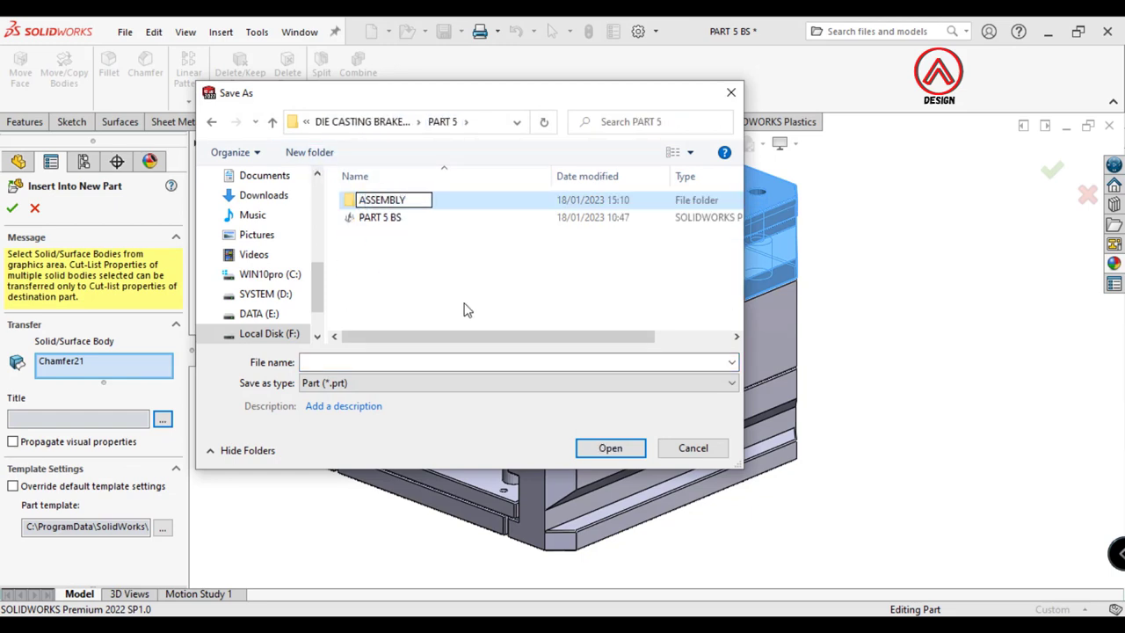
{"action": "left_click", "coordinate": [467, 309]}
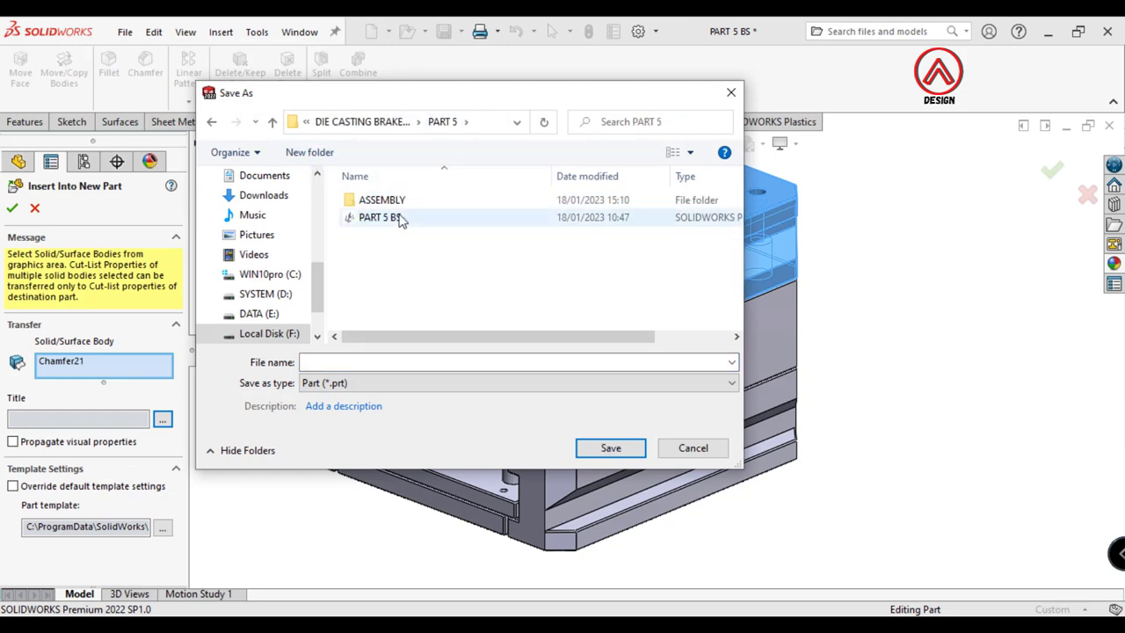
{"action": "double_click", "coordinate": [378, 200]}
{"action": "left_click", "coordinate": [340, 361]}
{"action": "type", "text": "BODY FIX CAVITY"}
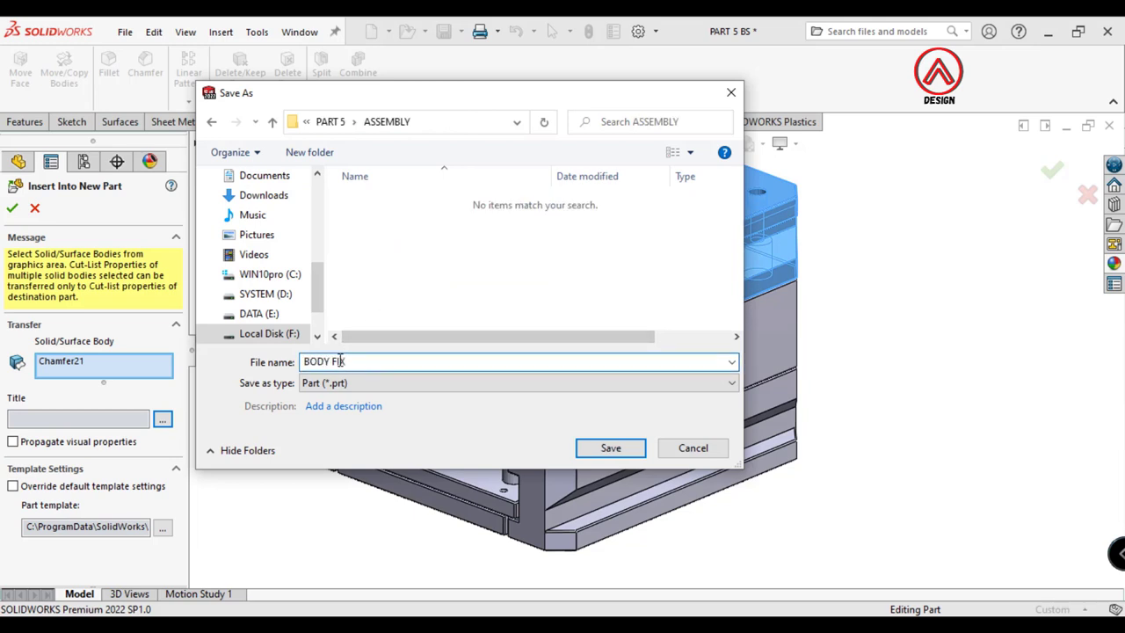
{"action": "left_click", "coordinate": [636, 450]}
{"action": "key", "text": "Return"}
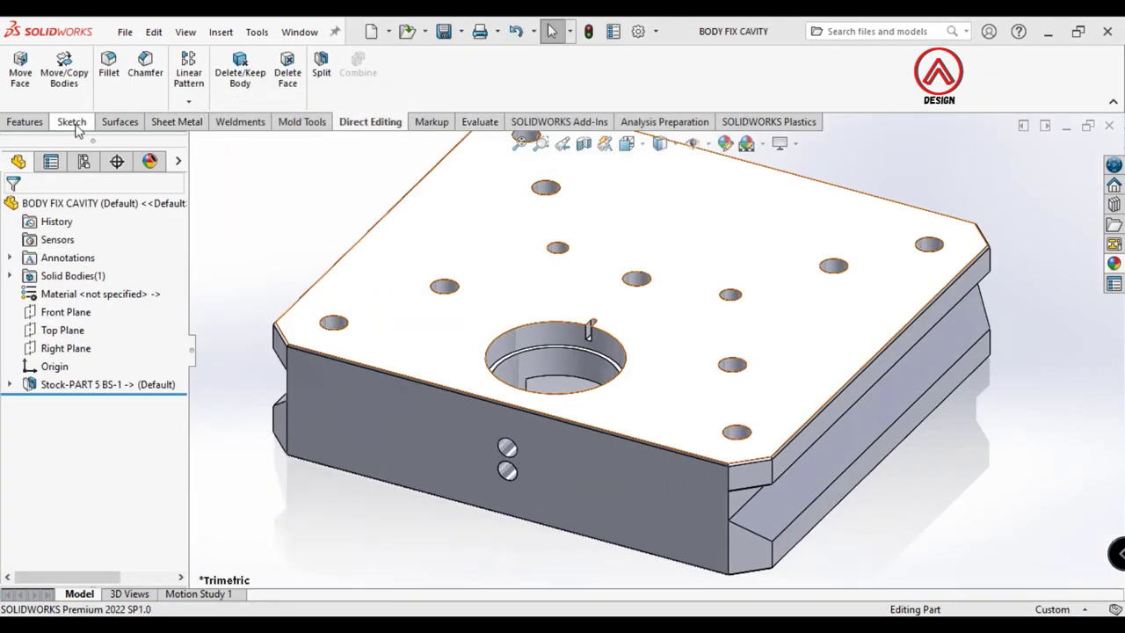
Start and cancel a chamfer, look over the plate, then close BODY FIX CAVITY
{"action": "left_click", "coordinate": [145, 69]}
{"action": "scroll", "coordinate": [591, 376], "scroll_direction": "down", "scroll_amount": 2}
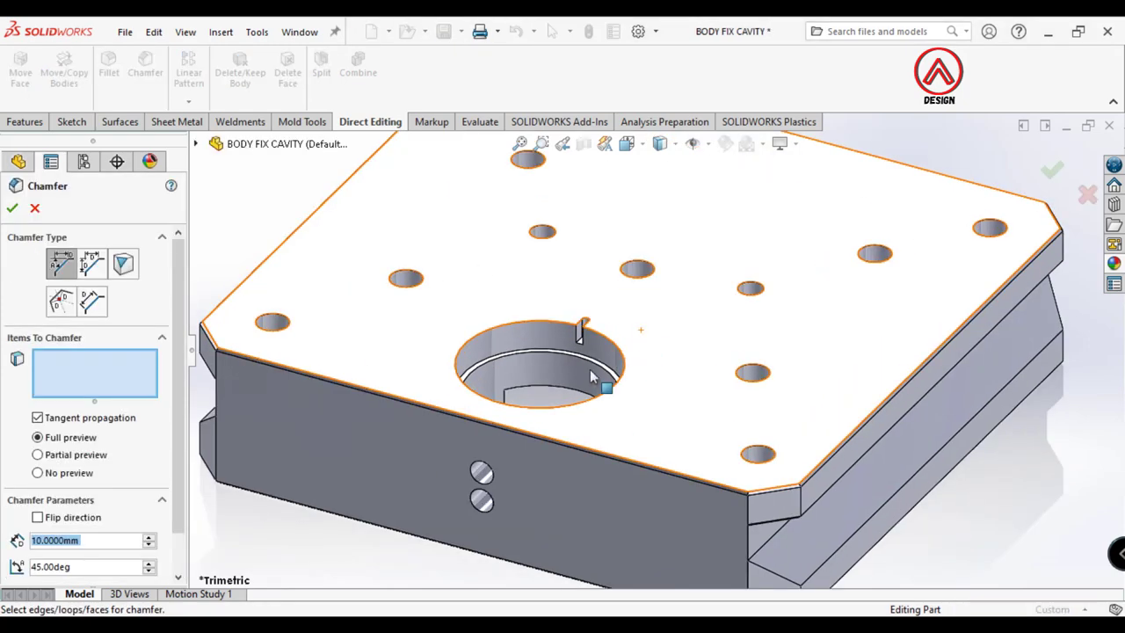
{"action": "left_click", "coordinate": [34, 210]}
{"action": "mouse_move", "coordinate": [672, 366]}
{"action": "middle_mouse_down"}
{"action": "mouse_move", "coordinate": [644, 351]}
{"action": "mouse_move", "coordinate": [640, 405]}
{"action": "middle_mouse_up"}
{"action": "left_click", "coordinate": [1109, 126]}
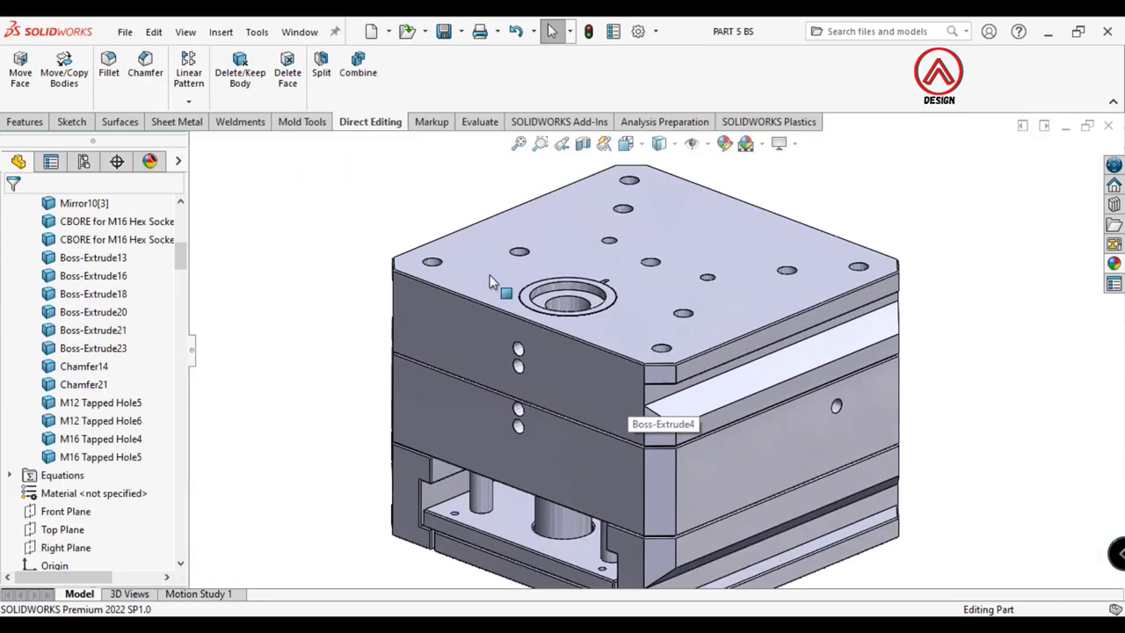
Hide the top plate and select the top cavity plate underneath
{"action": "left_click", "coordinate": [490, 281]}
{"action": "left_click", "coordinate": [584, 227]}
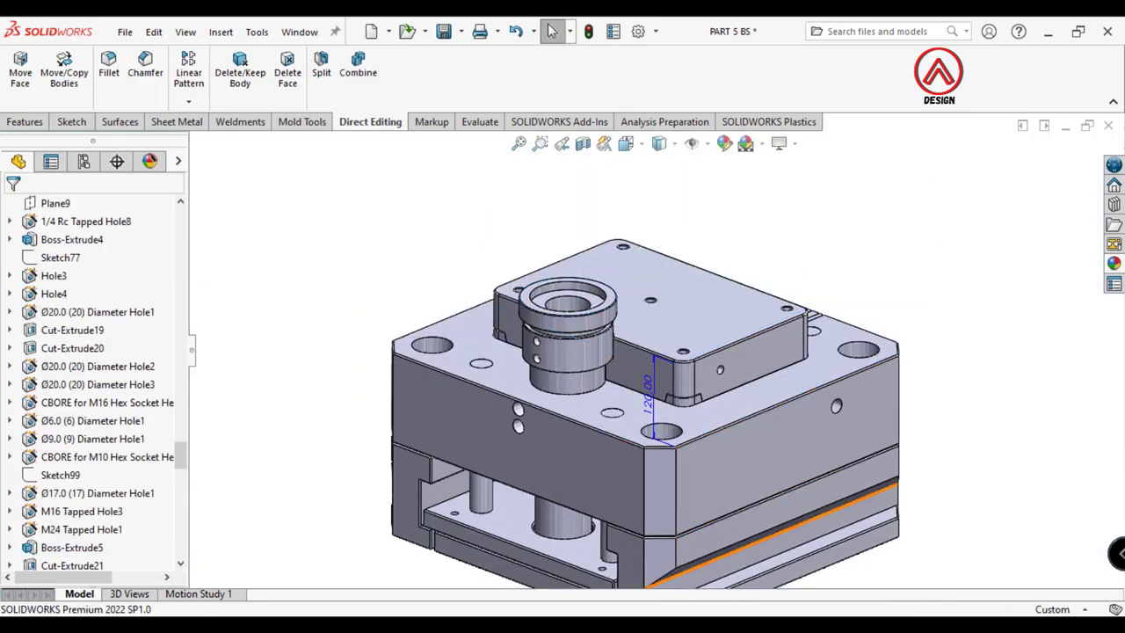
{"action": "scroll", "coordinate": [682, 327], "scroll_direction": "down", "scroll_amount": 1}
{"action": "scroll", "coordinate": [682, 327], "scroll_direction": "down", "scroll_amount": 1}
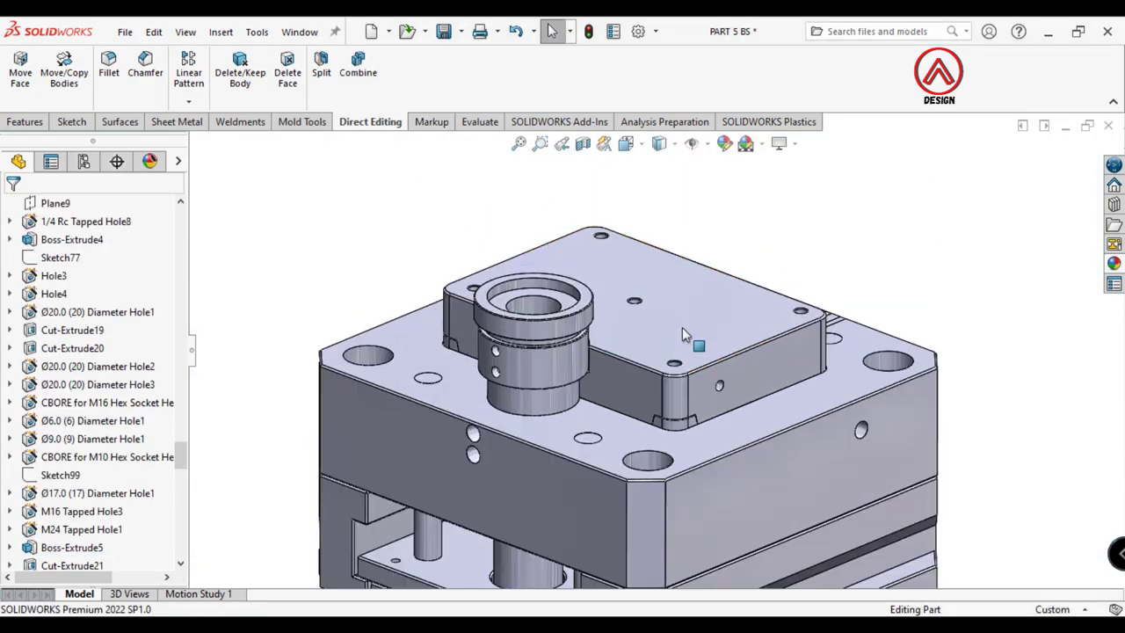
{"action": "left_click", "coordinate": [682, 329]}
{"action": "scroll", "coordinate": [183, 304], "scroll_direction": "up", "scroll_amount": 5}
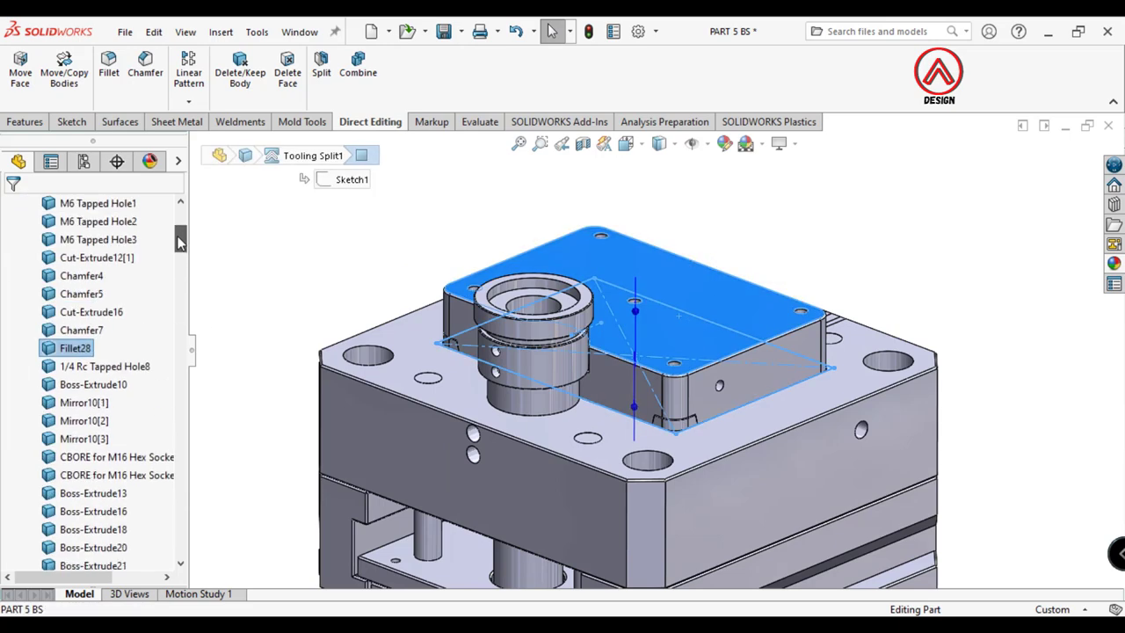
Insert the Fillet28 body into a new part saved as FIX CAVITY
{"action": "right_click", "coordinate": [62, 344]}
{"action": "left_click", "coordinate": [163, 472]}
{"action": "left_click", "coordinate": [163, 420]}
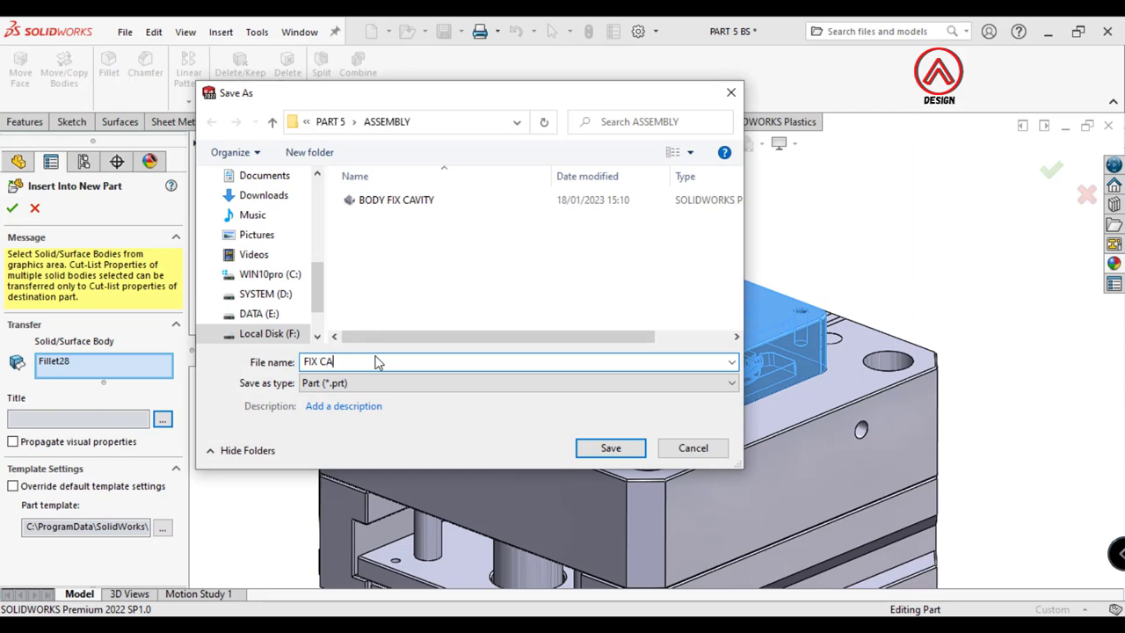
{"action": "left_click", "coordinate": [625, 451]}
{"action": "key", "text": "Return"}
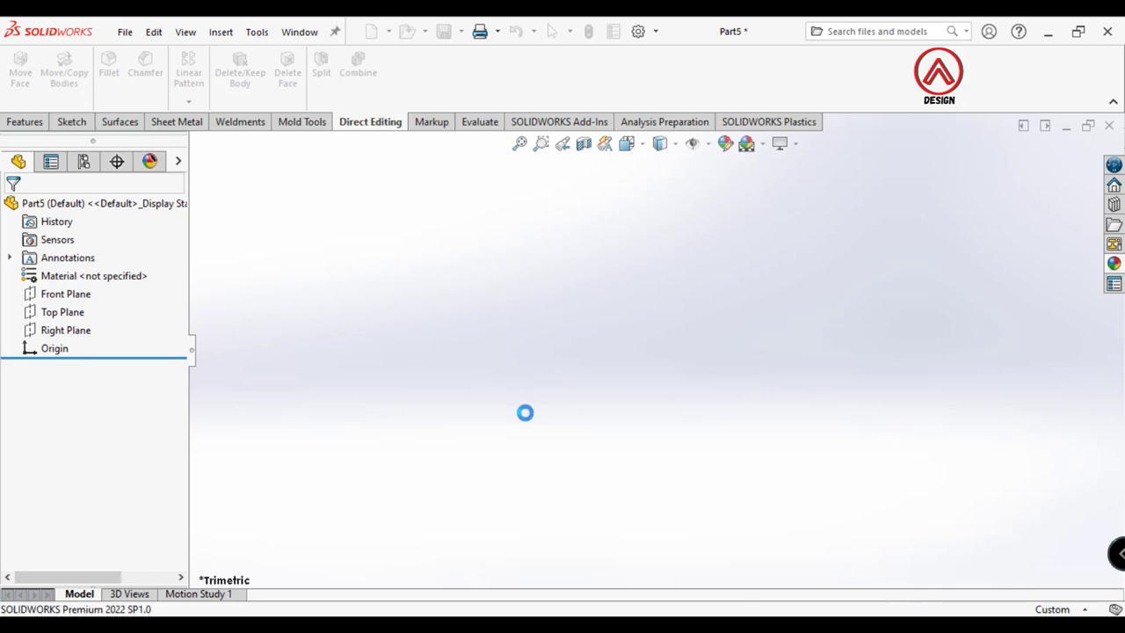
{"action": "mouse_move", "coordinate": [624, 423]}
{"action": "middle_mouse_down"}
{"action": "mouse_move", "coordinate": [623, 361]}
{"action": "mouse_move", "coordinate": [1113, 151]}
{"action": "middle_mouse_up"}
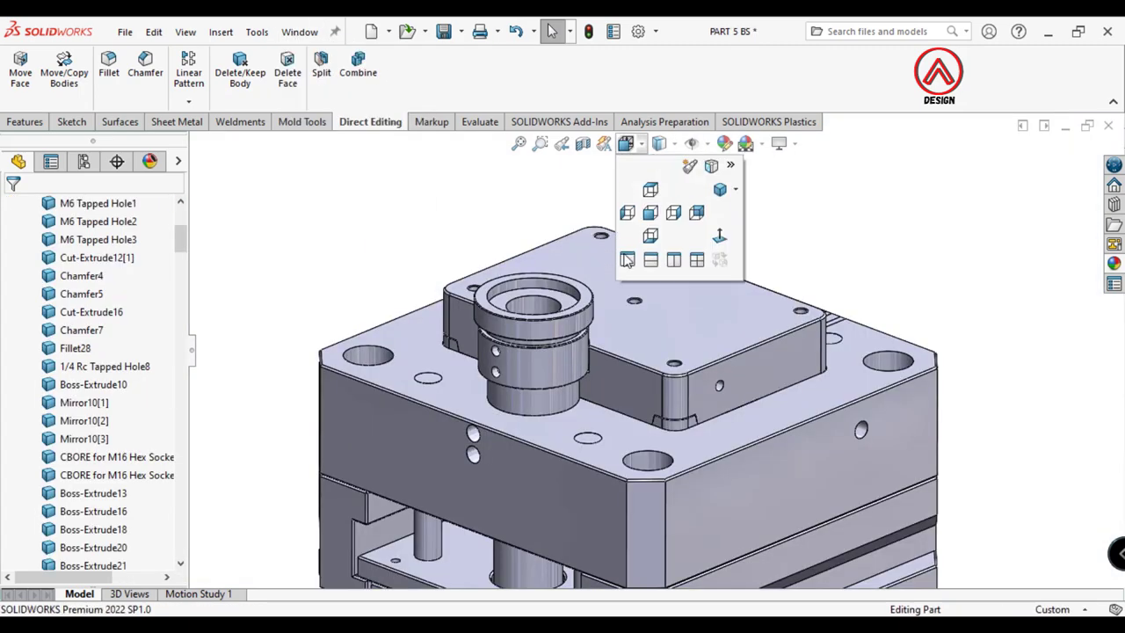
Hide the top cavity plate and select the three die sleeve bodies
{"action": "left_click", "coordinate": [638, 235]}
{"action": "left_click", "coordinate": [694, 206]}
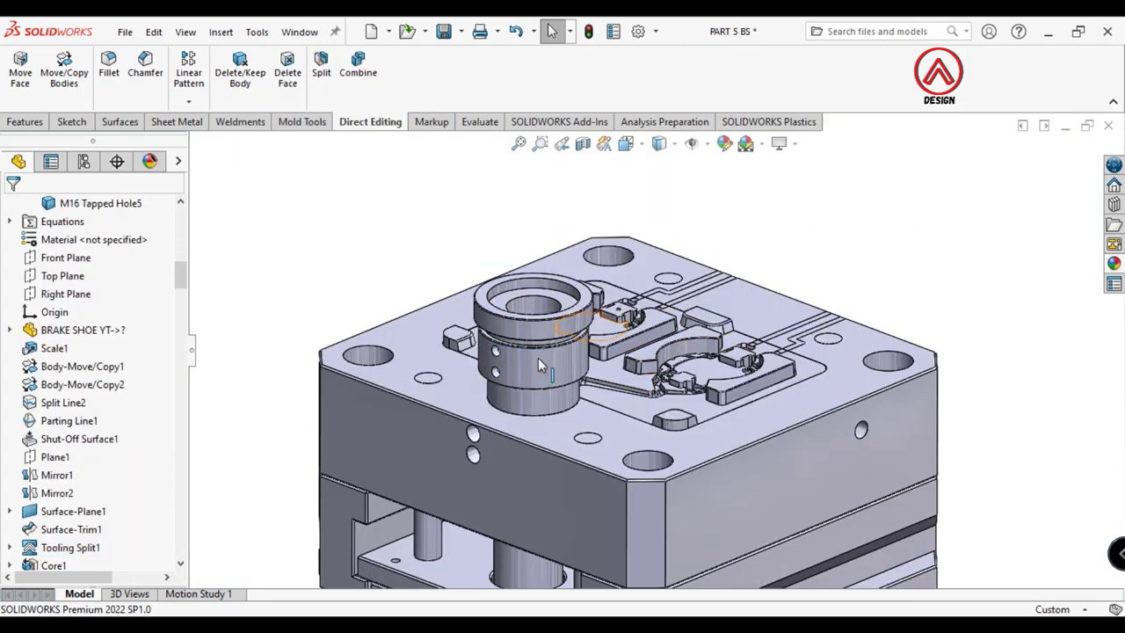
{"action": "scroll", "coordinate": [538, 358], "scroll_direction": "down", "scroll_amount": 3}
{"action": "scroll", "coordinate": [554, 246], "scroll_direction": "down", "scroll_amount": 3}
{"action": "scroll", "coordinate": [554, 246], "scroll_direction": "down", "scroll_amount": 2}
{"action": "left_click", "coordinate": [527, 233]}
{"action": "left_click", "coordinate": [492, 263], "text": "ctrl"}
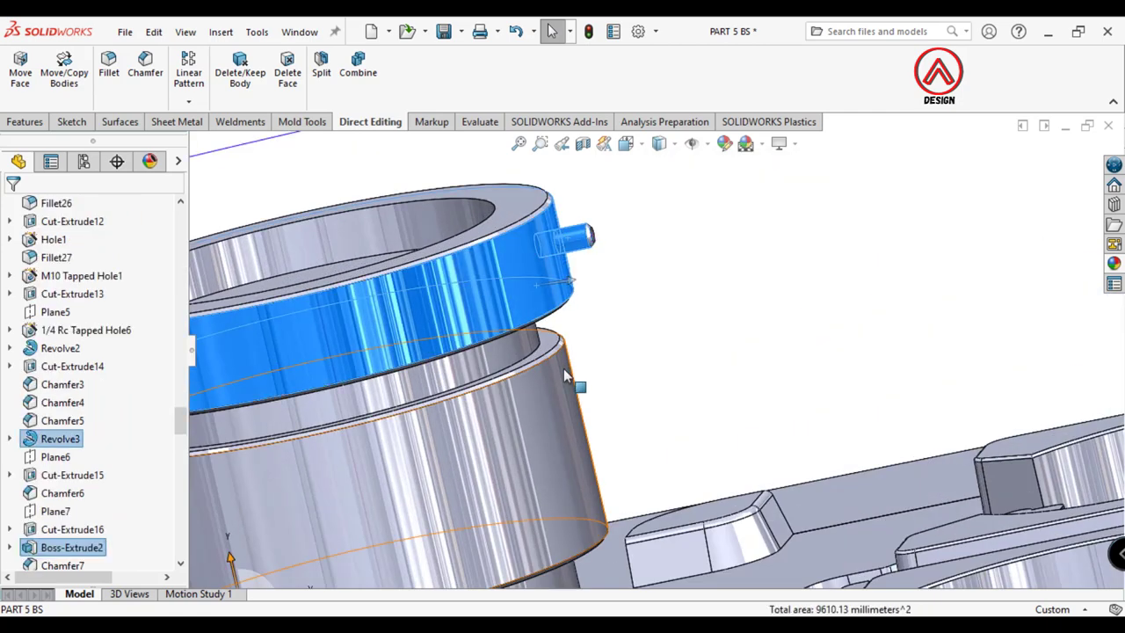
{"action": "left_click", "coordinate": [374, 365], "text": "ctrl"}
{"action": "scroll", "coordinate": [174, 424], "scroll_direction": "up", "scroll_amount": 5}
{"action": "scroll", "coordinate": [132, 369], "scroll_direction": "up", "scroll_amount": 5}
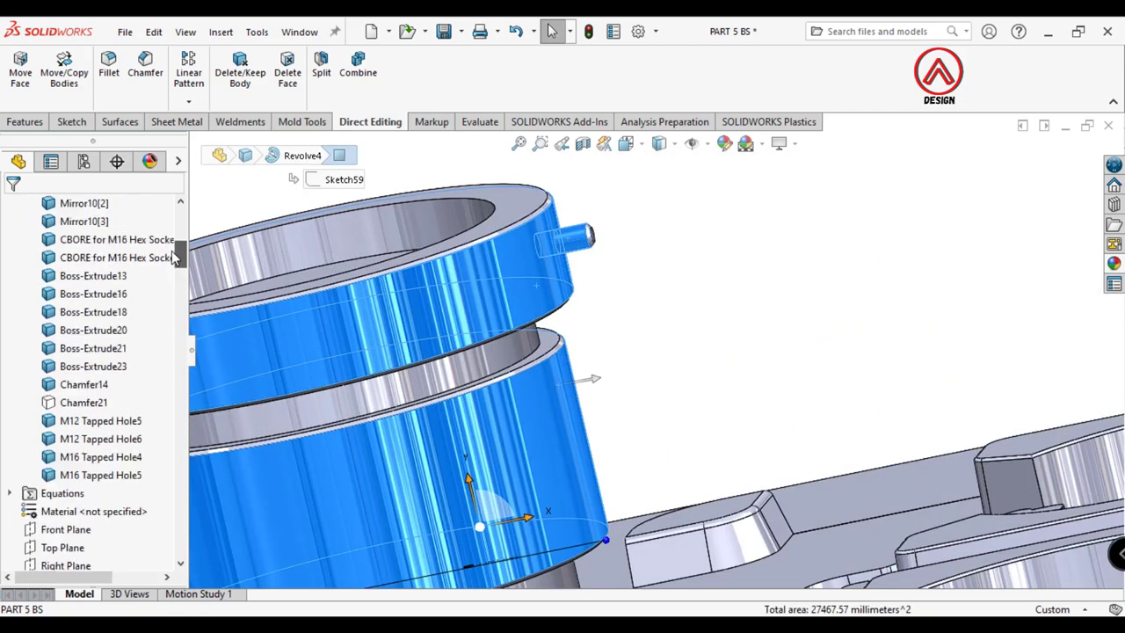
{"action": "scroll", "coordinate": [105, 334], "scroll_direction": "up", "scroll_amount": 3}
Insert the sleeve bodies into a new part saved as ASSEMBLY DIE SLEEVE
{"action": "right_click", "coordinate": [98, 316]}
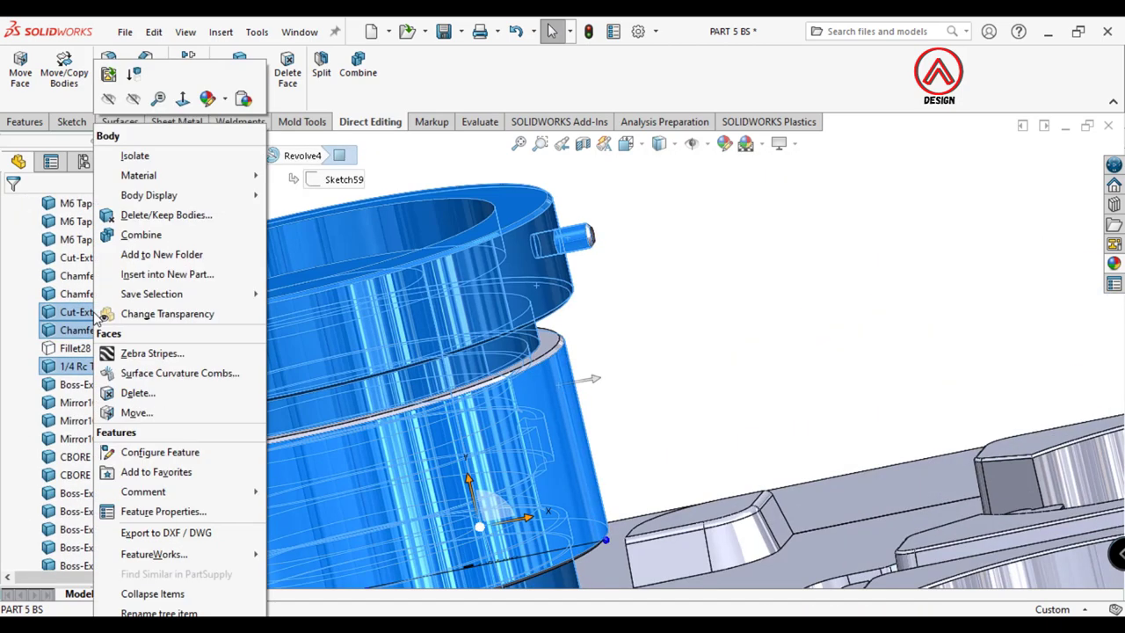
{"action": "left_click", "coordinate": [180, 274]}
{"action": "left_click", "coordinate": [162, 440]}
{"action": "type", "text": "ASSEMBLY DIE"}
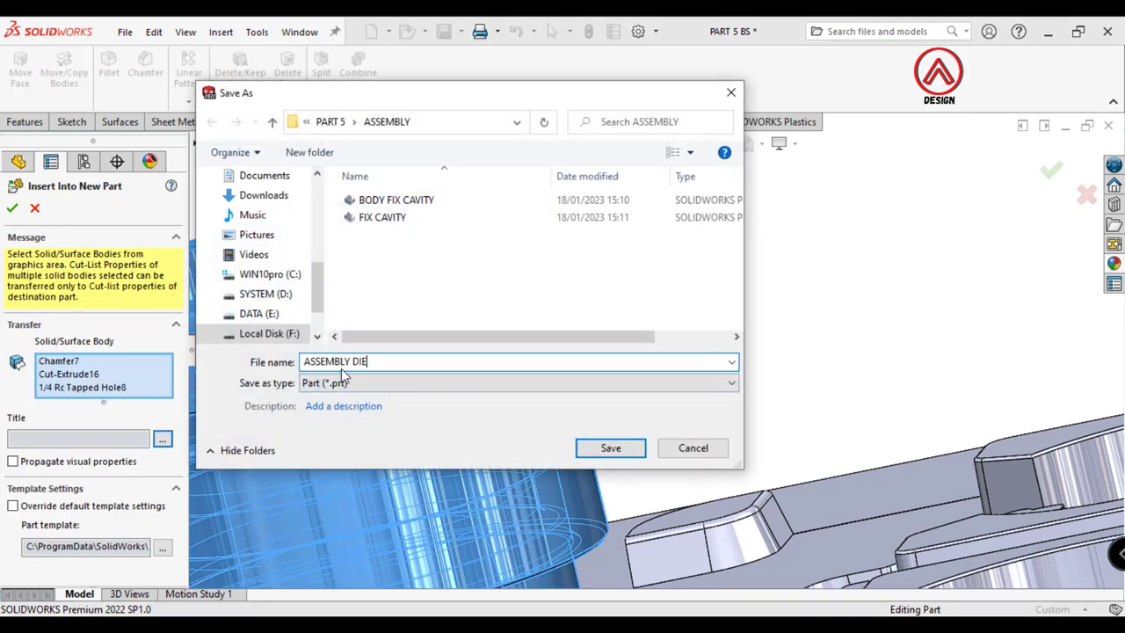
{"action": "type", "text": "SLEEVE"}
{"action": "left_click", "coordinate": [631, 450]}
{"action": "key", "text": "Return"}
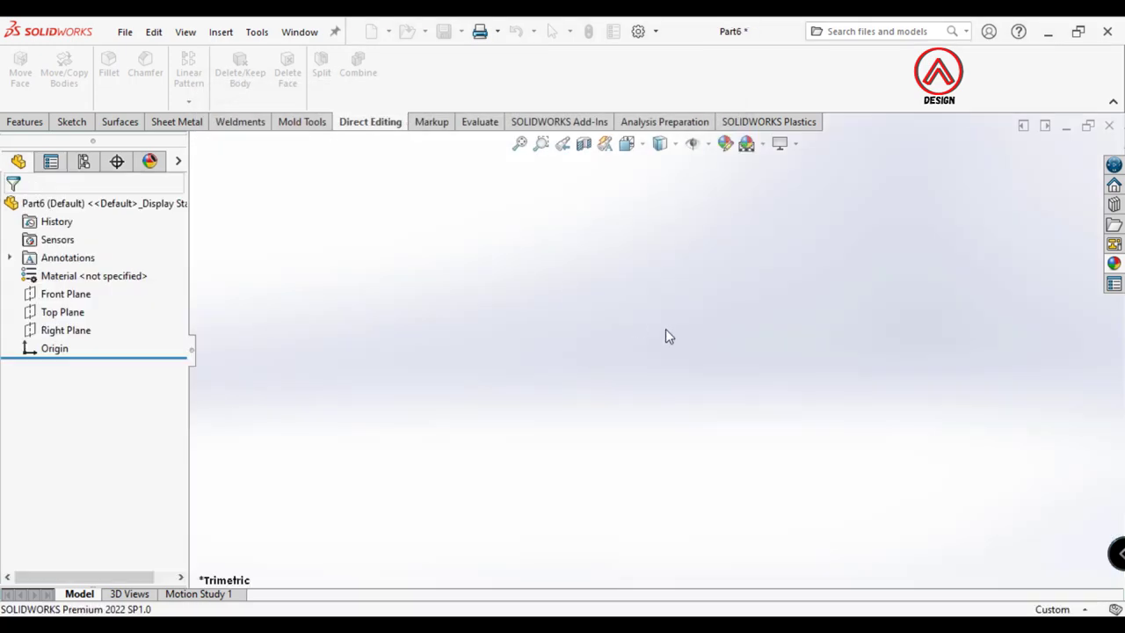
{"action": "mouse_move", "coordinate": [696, 332]}
{"action": "middle_mouse_down"}
{"action": "mouse_move", "coordinate": [497, 427]}
{"action": "mouse_move", "coordinate": [598, 143]}
{"action": "mouse_move", "coordinate": [628, 356]}
{"action": "middle_mouse_up"}
Switch back to PART 5 BS and hide the sleeve bodies
{"action": "left_click", "coordinate": [299, 32]}
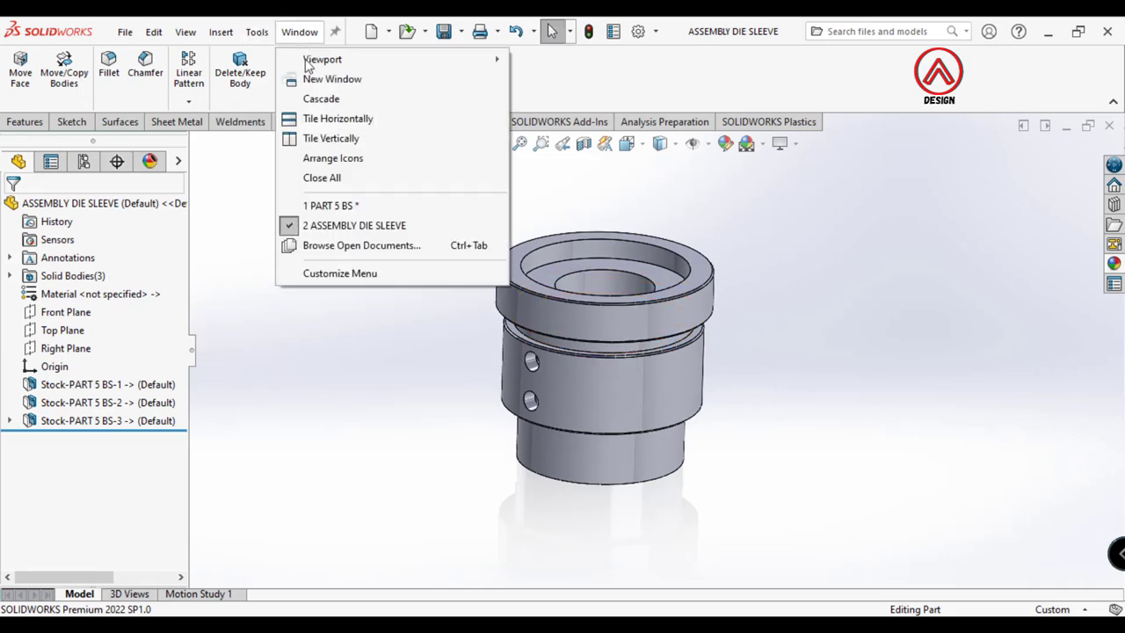
{"action": "left_click", "coordinate": [464, 203]}
{"action": "middle_click_drag", "start_coordinate": [617, 343], "coordinate": [657, 299], "text": "ctrl"}
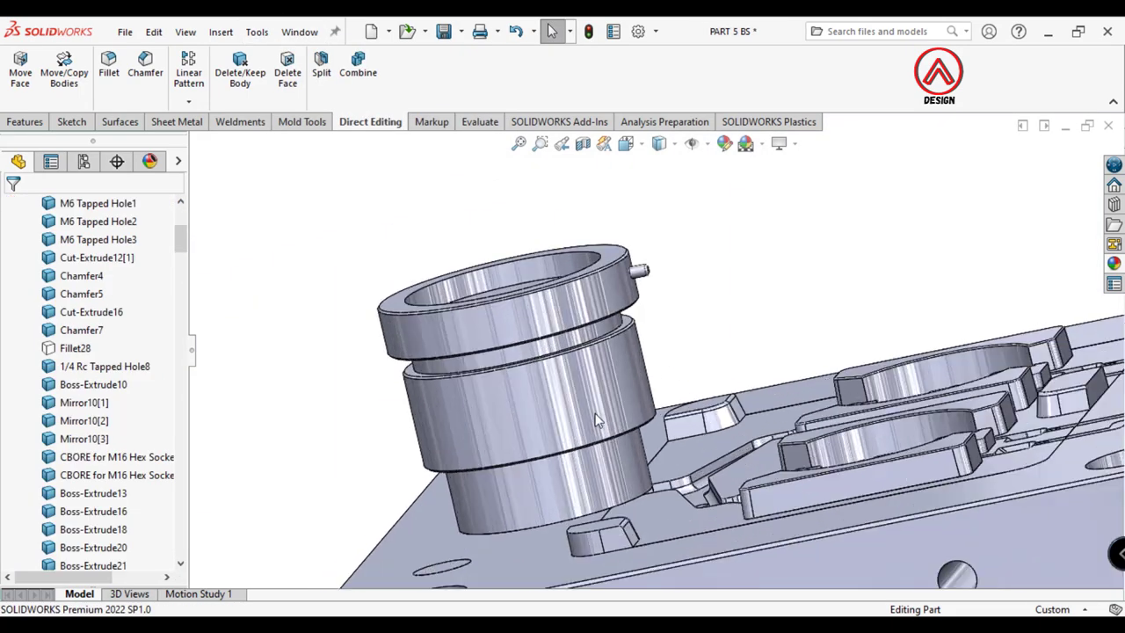
{"action": "left_click", "coordinate": [580, 404]}
{"action": "left_click", "coordinate": [591, 504], "text": "ctrl"}
{"action": "left_click", "coordinate": [644, 276], "text": "ctrl"}
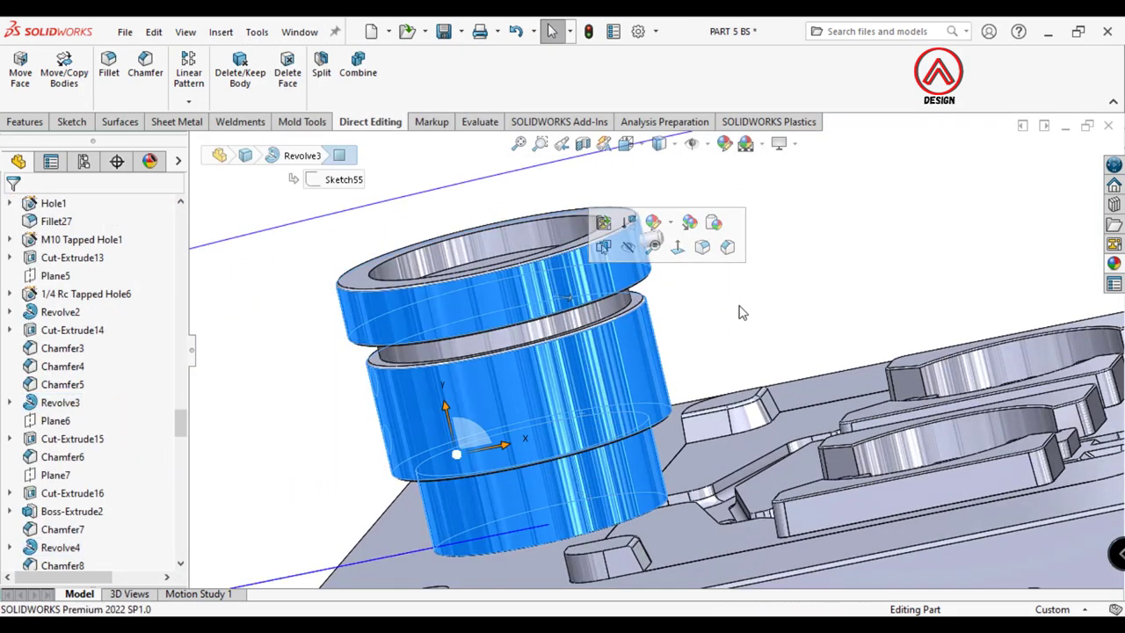
{"action": "left_click", "coordinate": [664, 271]}
{"action": "left_click", "coordinate": [650, 246]}
{"action": "left_click", "coordinate": [642, 361], "text": "ctrl"}
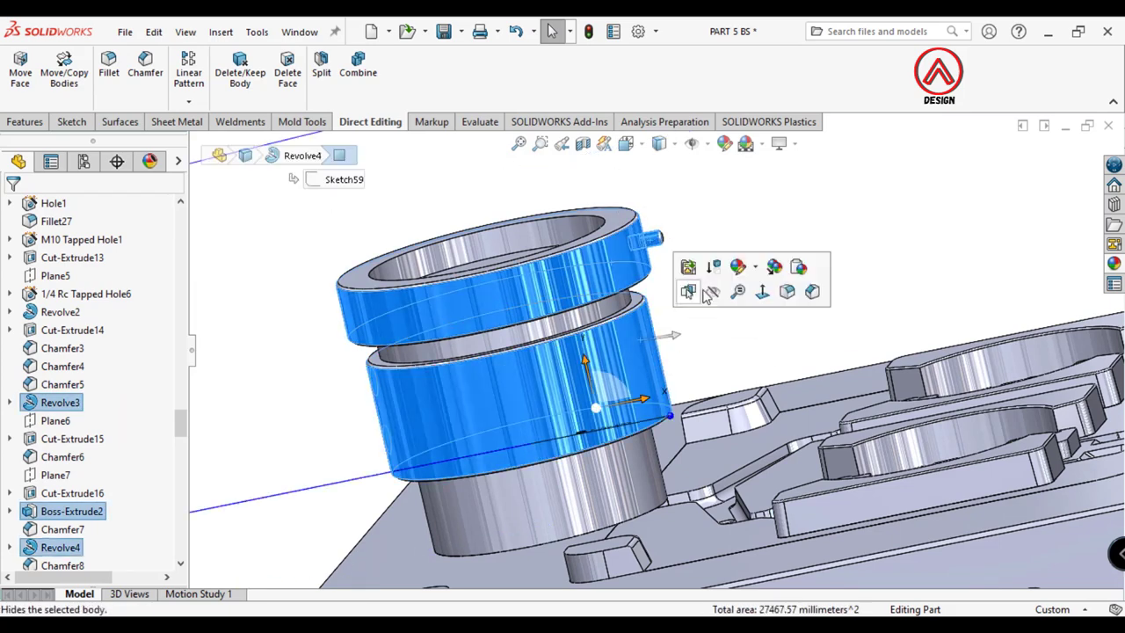
{"action": "left_click", "coordinate": [734, 325]}
{"action": "key", "text": "f"}
Select the remaining cavity plate and insert the Chamfer14 body into a new part
{"action": "scroll", "coordinate": [610, 411], "scroll_direction": "down", "scroll_amount": 3}
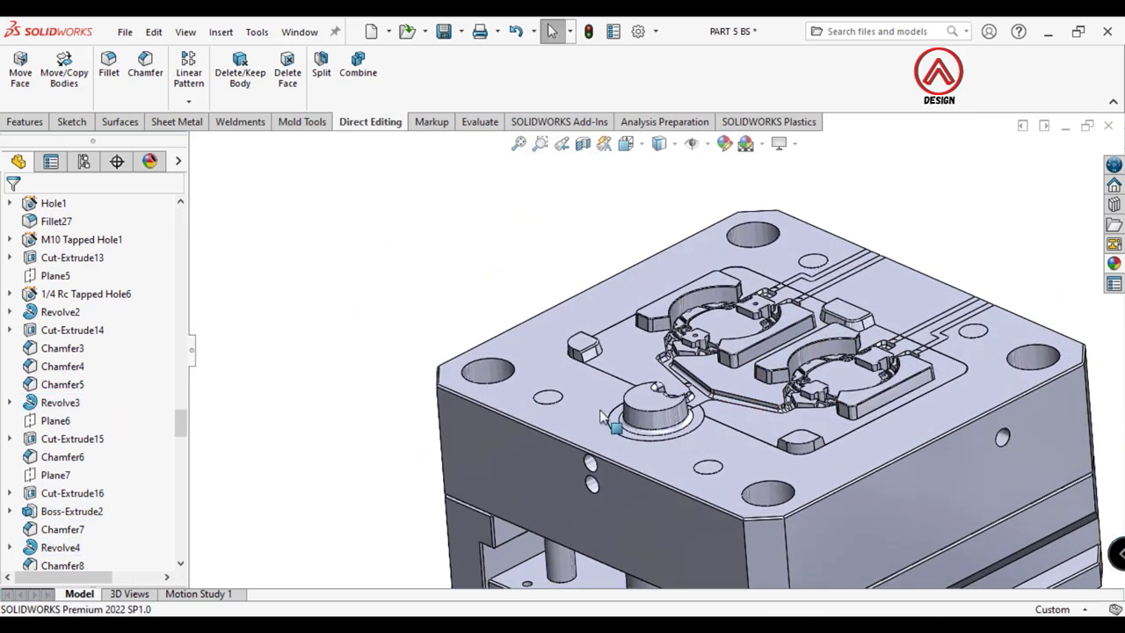
{"action": "left_click", "coordinate": [610, 412]}
{"action": "left_click_drag", "start_coordinate": [181, 429], "coordinate": [180, 244]}
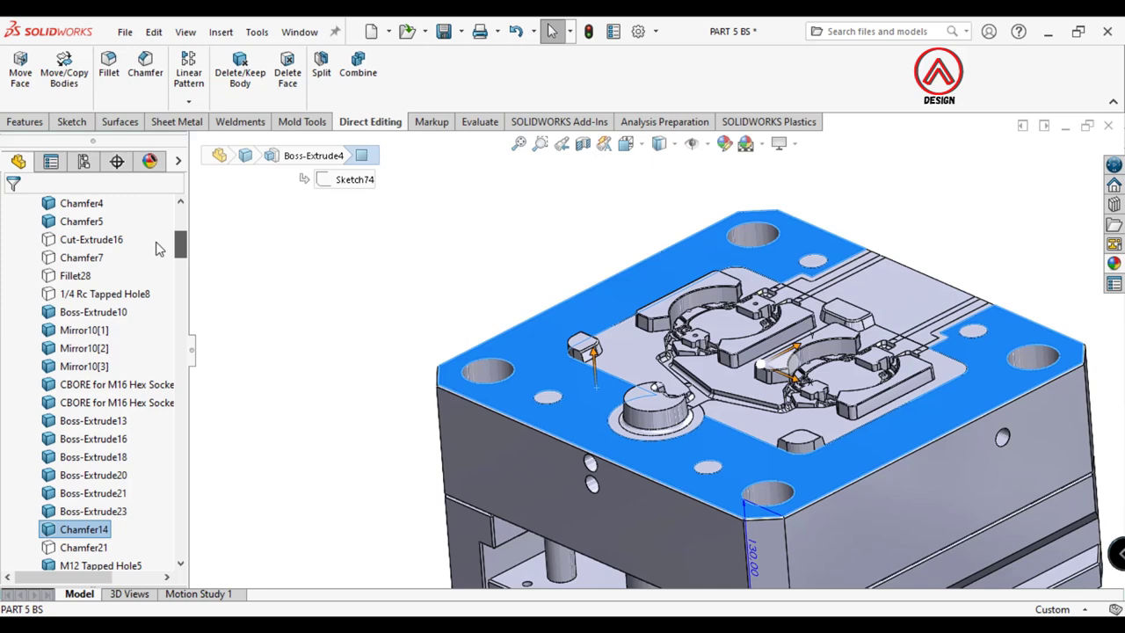
{"action": "right_click", "coordinate": [83, 530]}
{"action": "left_click", "coordinate": [101, 530]}
Save the Chamfer14 body part as BODY MOVE CAVITY and switch back to PART 5 BS
{"action": "left_click", "coordinate": [163, 419]}
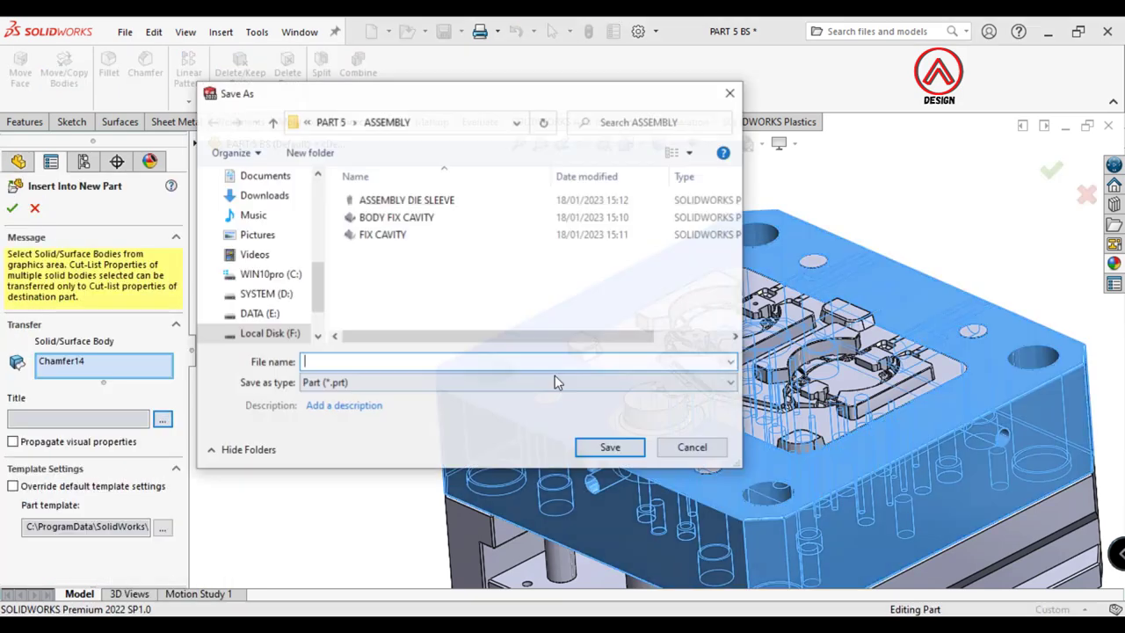
{"action": "type", "text": "BODY M"}
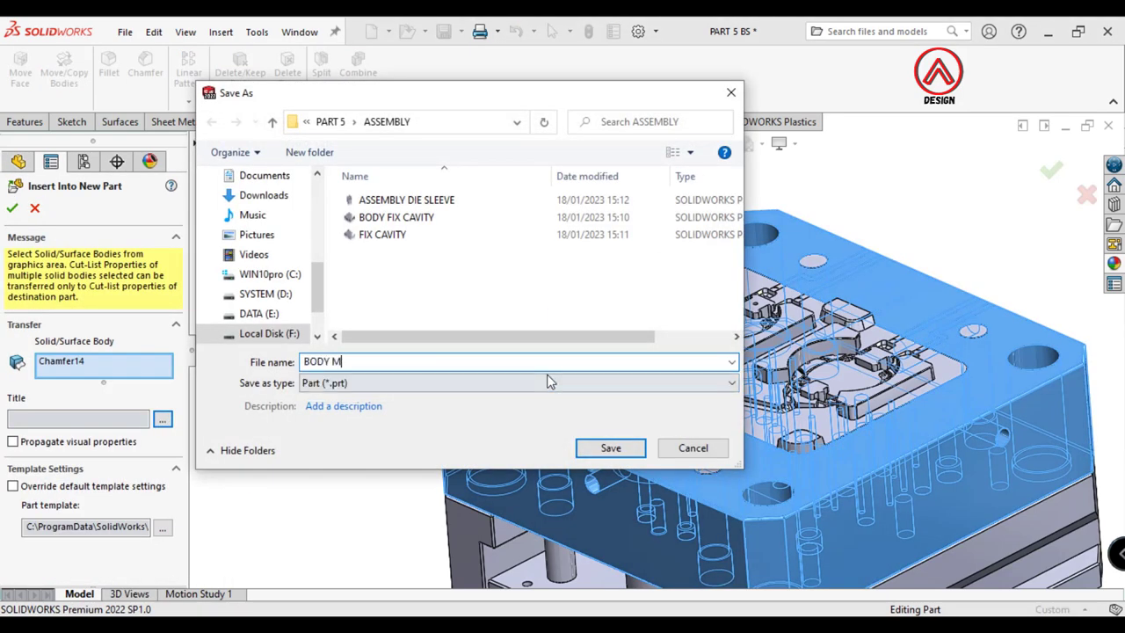
{"action": "type", "text": "OVE CAVITY"}
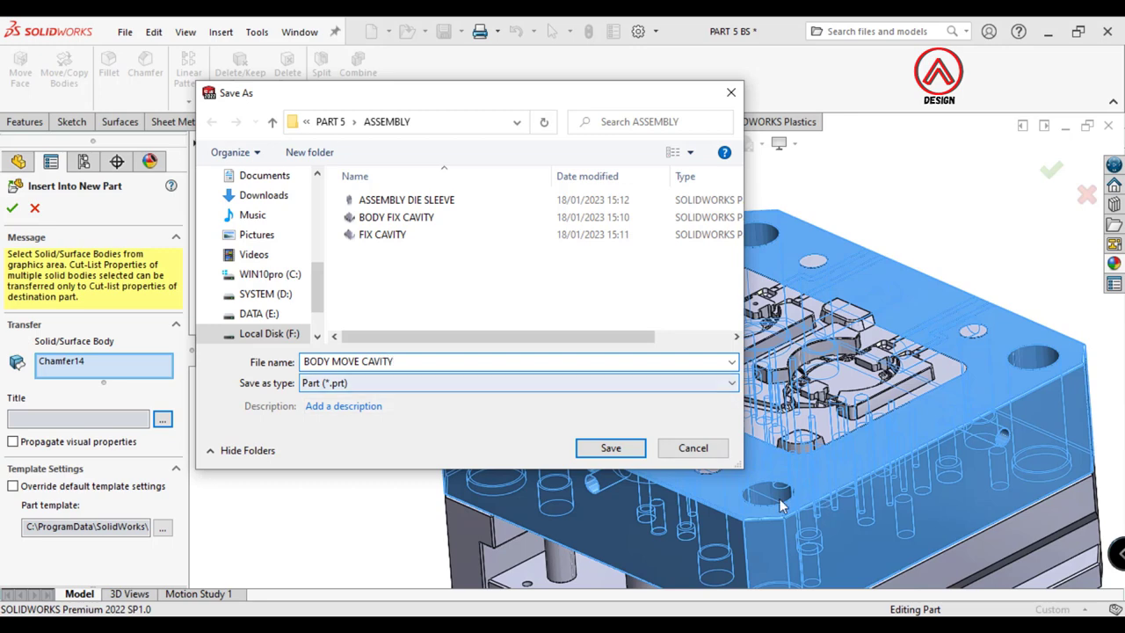
{"action": "left_click", "coordinate": [633, 450]}
{"action": "left_click", "coordinate": [15, 211]}
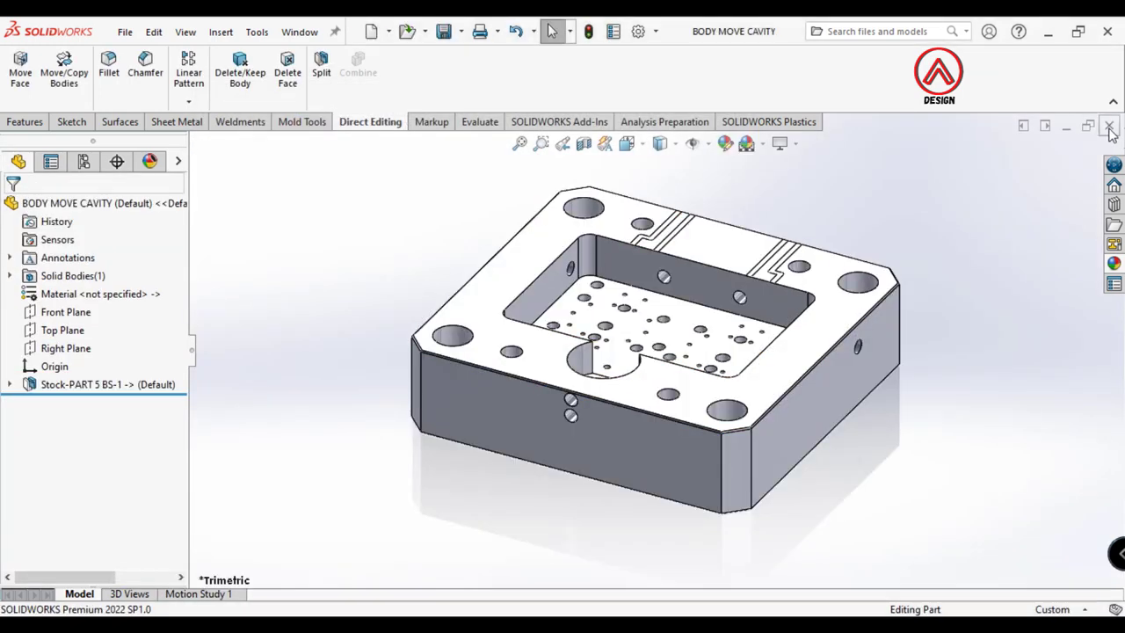
{"action": "key", "text": "ctrl+Tab"}
{"action": "left_click", "coordinate": [795, 400]}
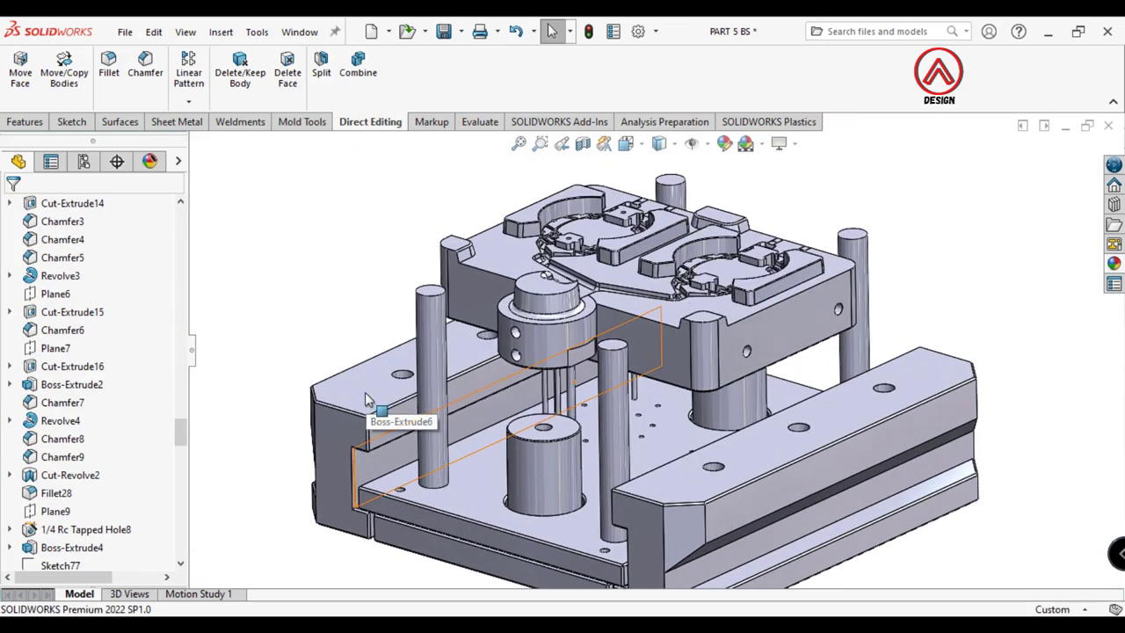
Export the right spacer block body as a new part named SPACER BLOCK R
{"action": "left_click", "coordinate": [798, 408]}
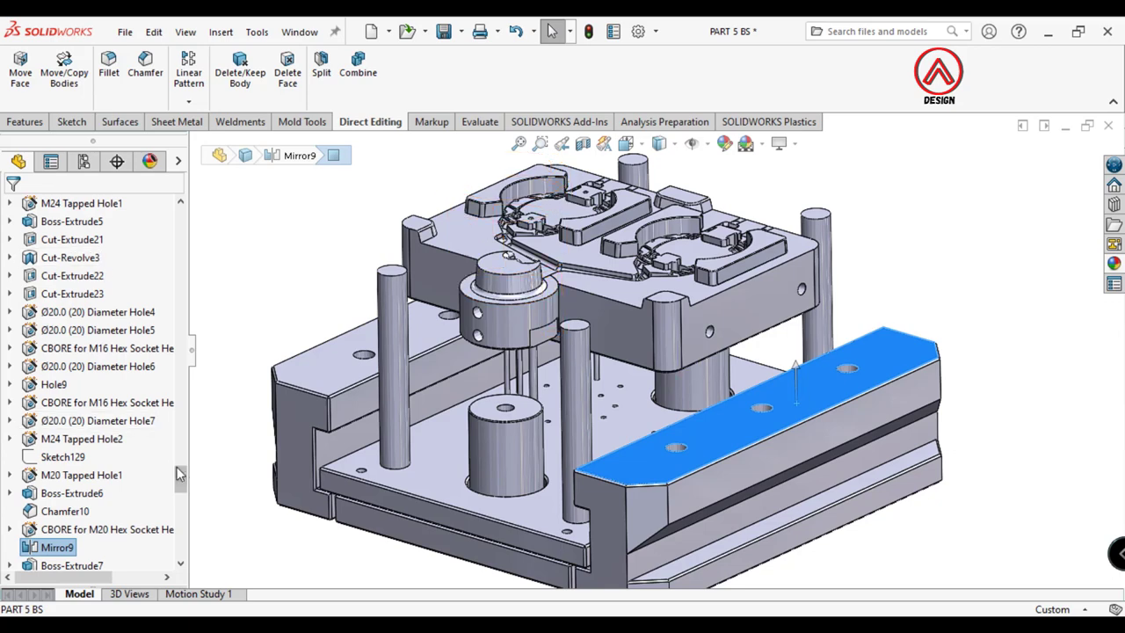
{"action": "left_click_drag", "start_coordinate": [180, 474], "coordinate": [180, 261]}
{"action": "right_click", "coordinate": [57, 384]}
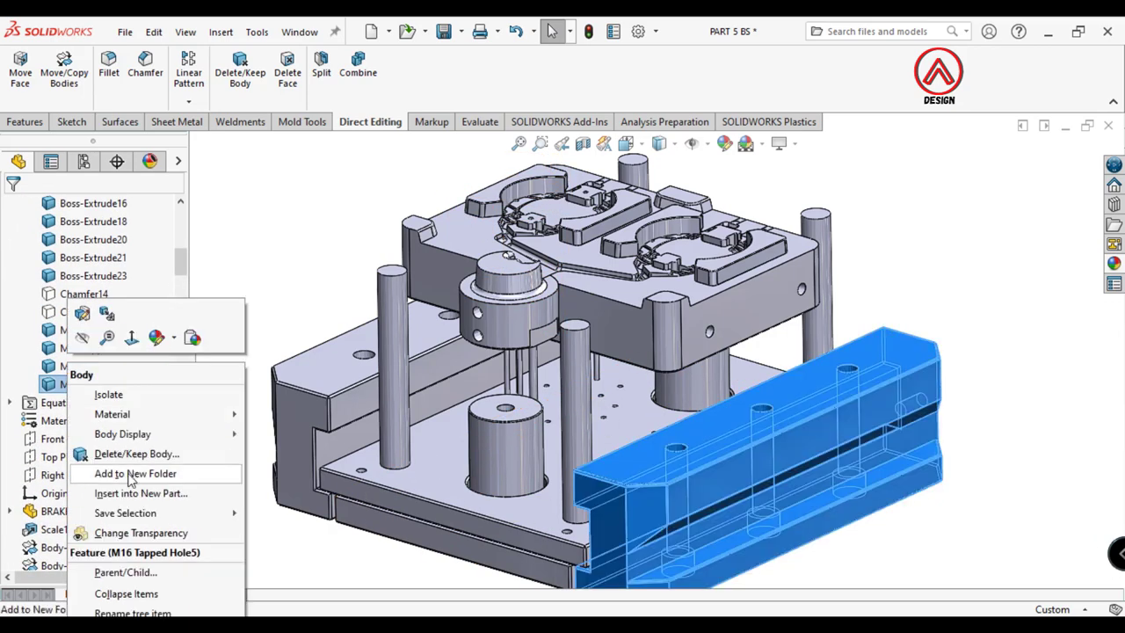
{"action": "left_click", "coordinate": [136, 493]}
{"action": "left_click", "coordinate": [162, 419]}
{"action": "type", "text": "SPACER BLOCK R"}
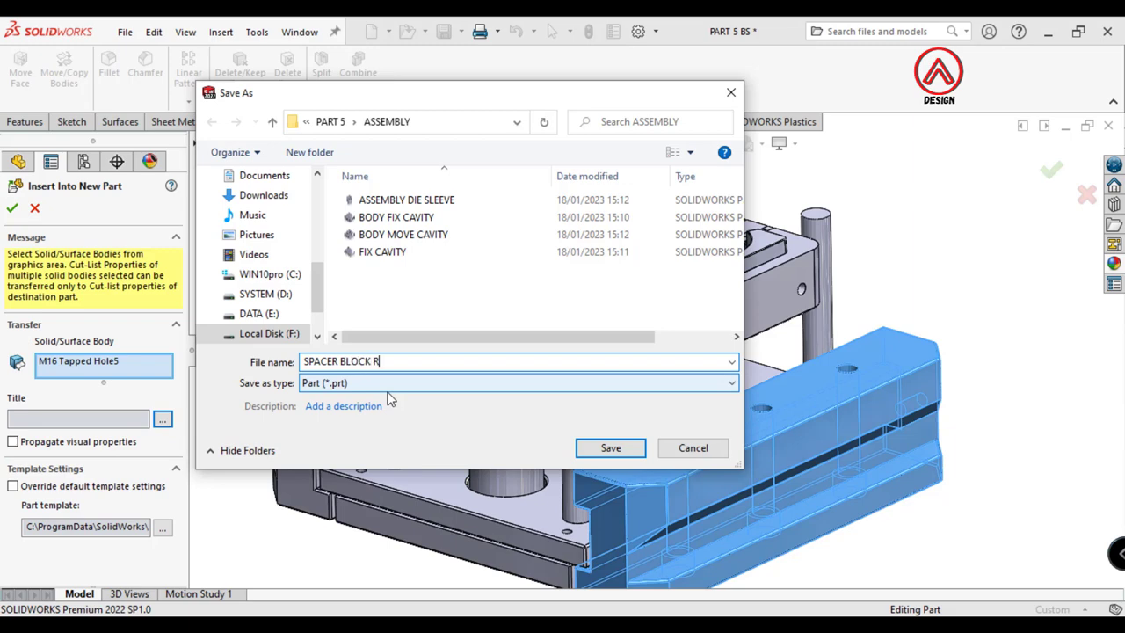
{"action": "key", "text": "Return"}
{"action": "left_click", "coordinate": [13, 209]}
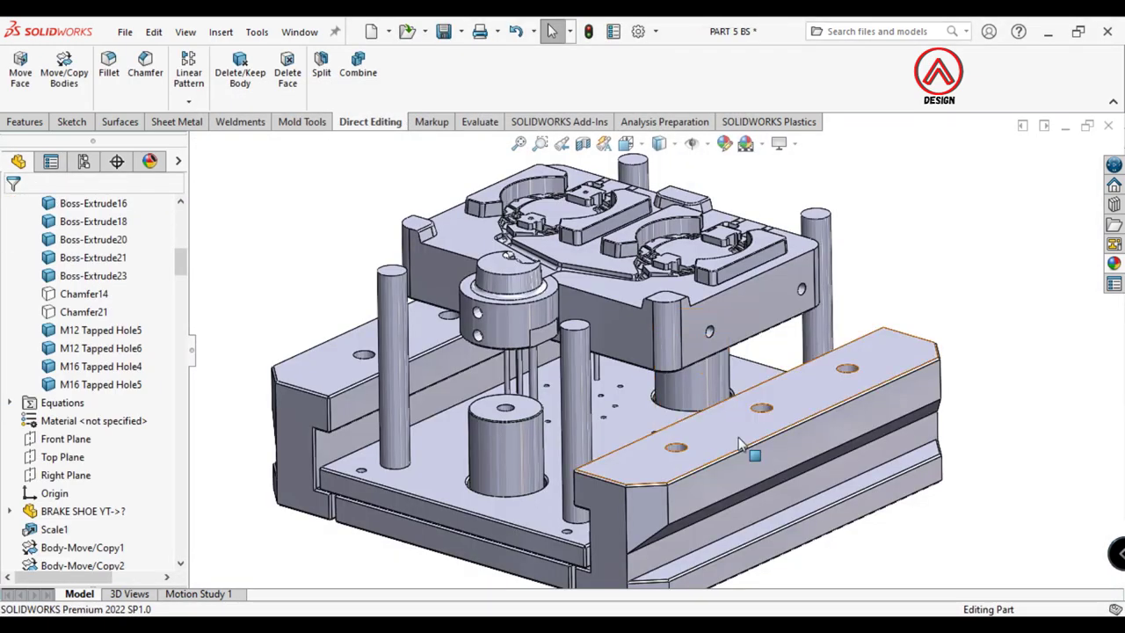
Hide the right spacer block and insert the left M16 Tapped Hole4 body into a new part
{"action": "left_click", "coordinate": [839, 387]}
{"action": "left_click", "coordinate": [881, 364]}
{"action": "left_click", "coordinate": [72, 492]}
{"action": "left_click_drag", "start_coordinate": [181, 474], "coordinate": [174, 294]}
{"action": "right_click", "coordinate": [106, 382]}
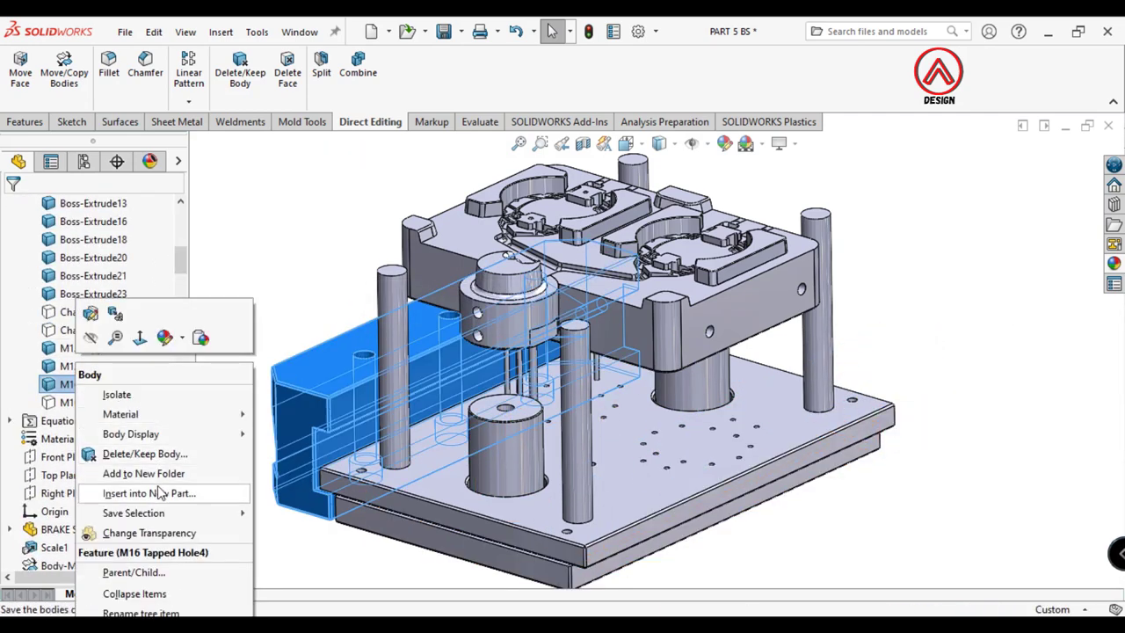
{"action": "left_click", "coordinate": [189, 492]}
Save the left spacer block part as SPACER BLOCK L and return to PART 5 BS
{"action": "left_click", "coordinate": [162, 419]}
{"action": "type", "text": "SPAC"}
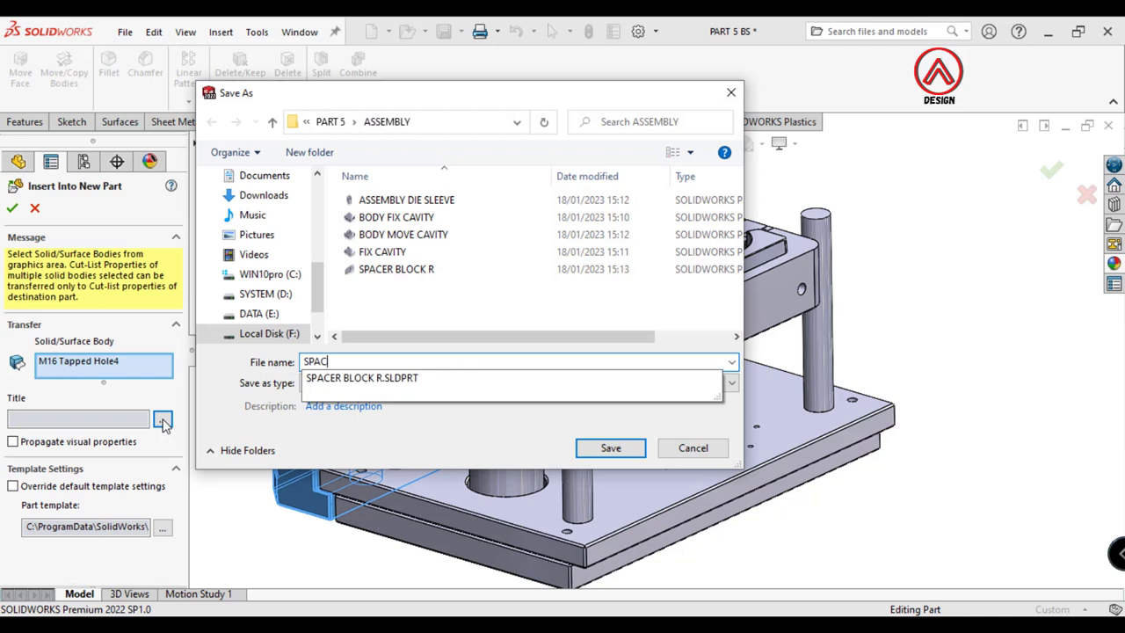
{"action": "type", "text": "ER BLCO"}
{"action": "key", "text": "BackSpace"}
{"action": "type", "text": "D"}
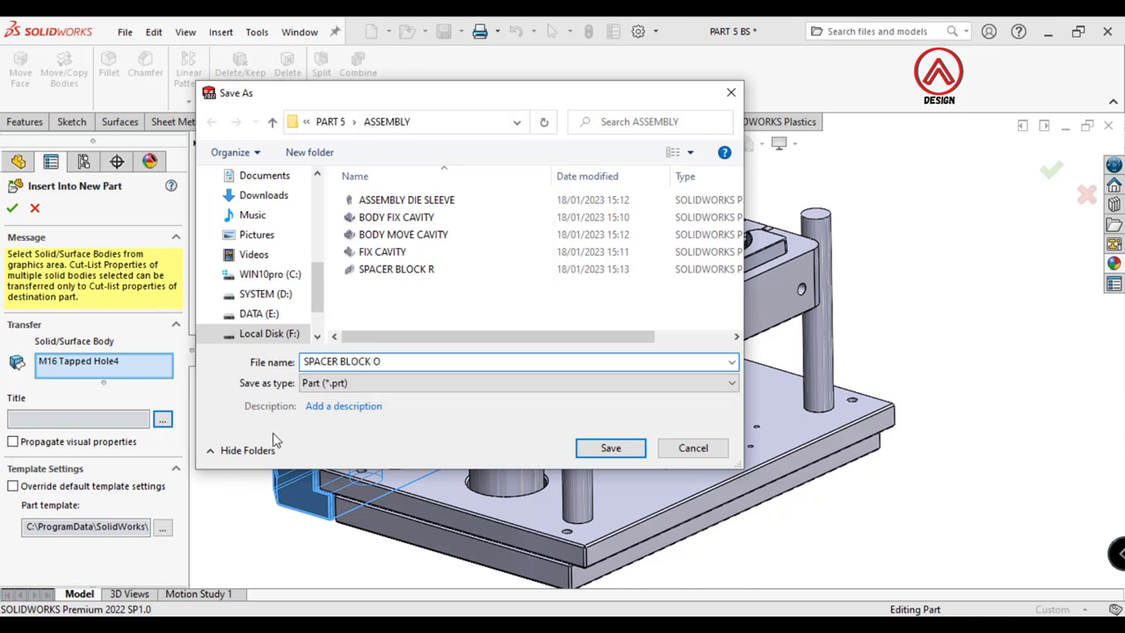
{"action": "key", "text": "BackSpace"}
{"action": "type", "text": "L"}
{"action": "left_click", "coordinate": [609, 449]}
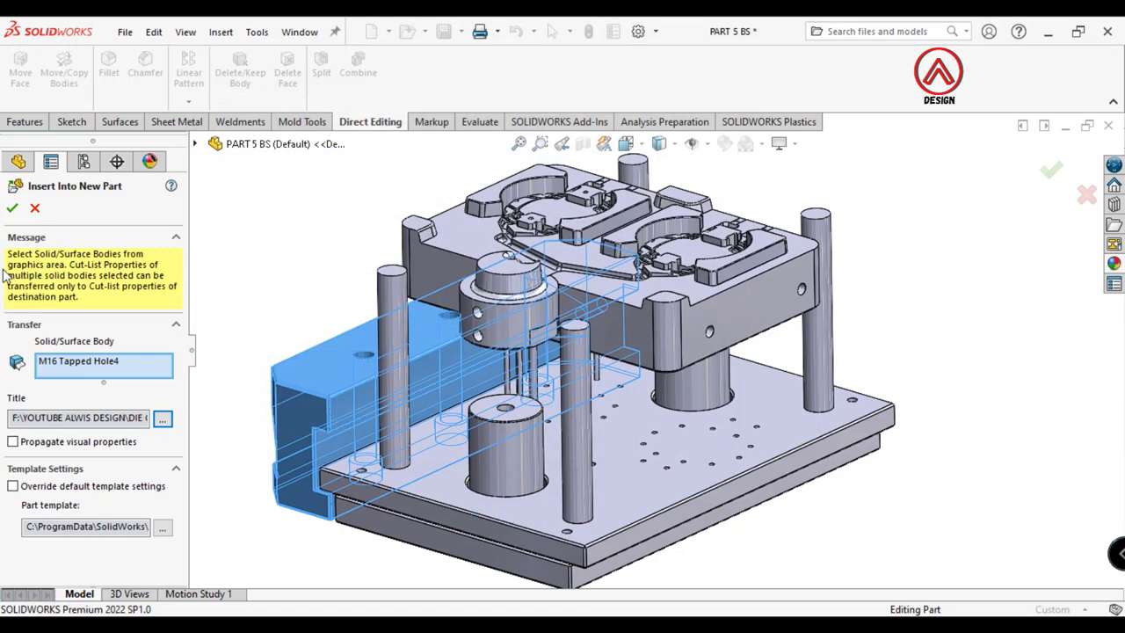
{"action": "left_click", "coordinate": [12, 208]}
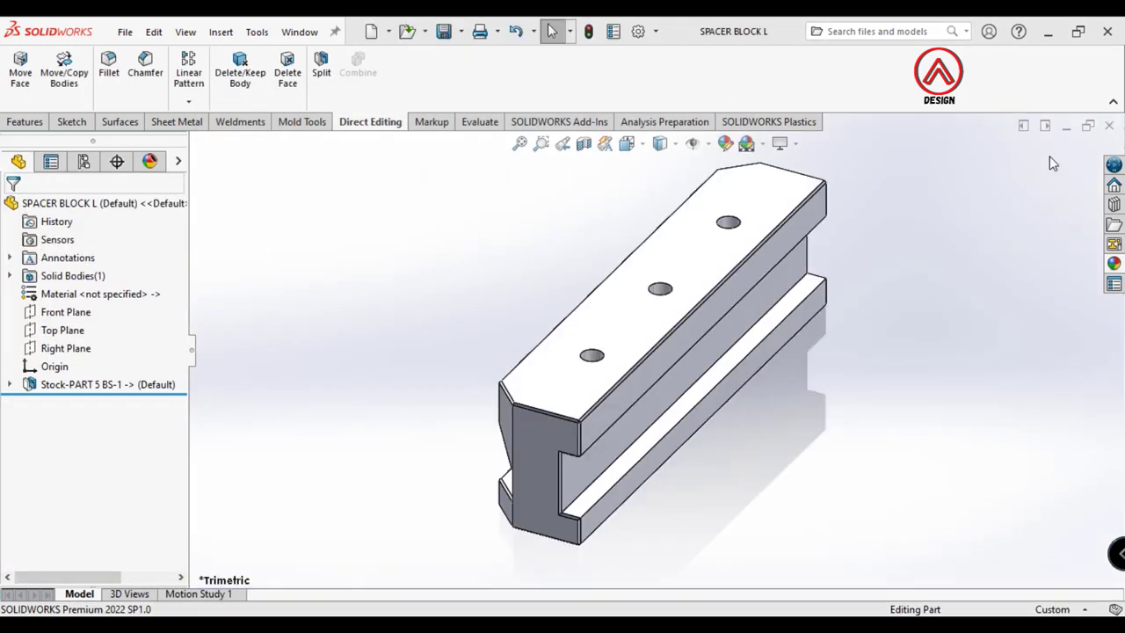
{"action": "key", "text": "ctrl+Tab"}
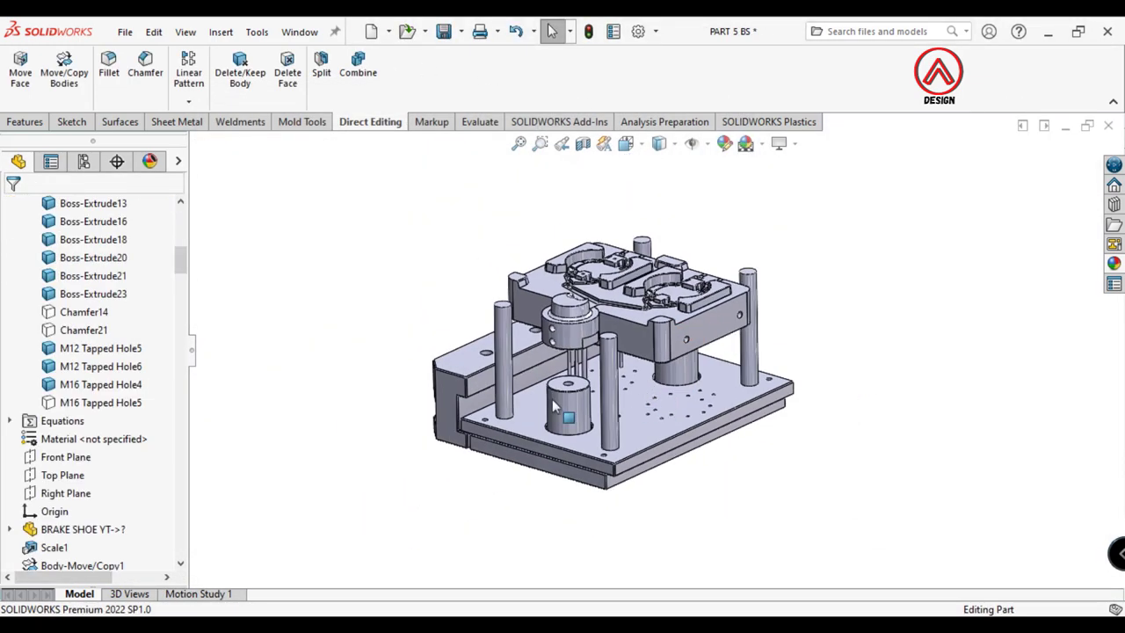
Hide a body, select the cavity plate face, then show the hidden body again
{"action": "left_click", "coordinate": [418, 378]}
{"action": "left_click", "coordinate": [500, 322]}
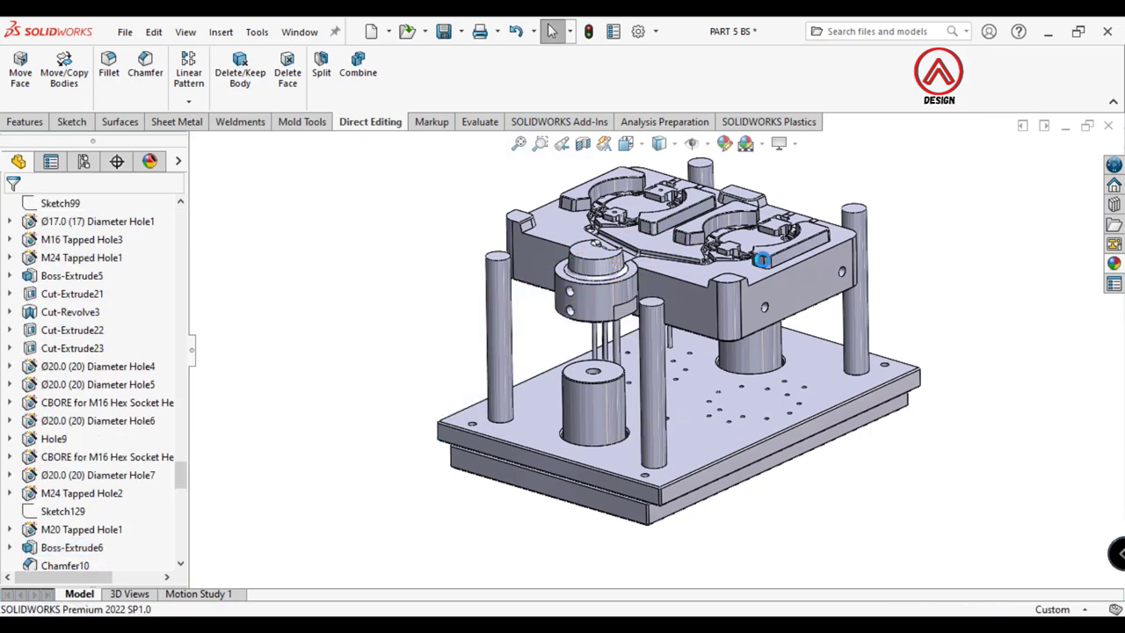
{"action": "key", "text": "f"}
{"action": "scroll", "coordinate": [632, 307], "scroll_direction": "down", "scroll_amount": 5}
{"action": "scroll", "coordinate": [399, 361], "scroll_direction": "up", "scroll_amount": 1}
{"action": "left_click", "coordinate": [413, 360]}
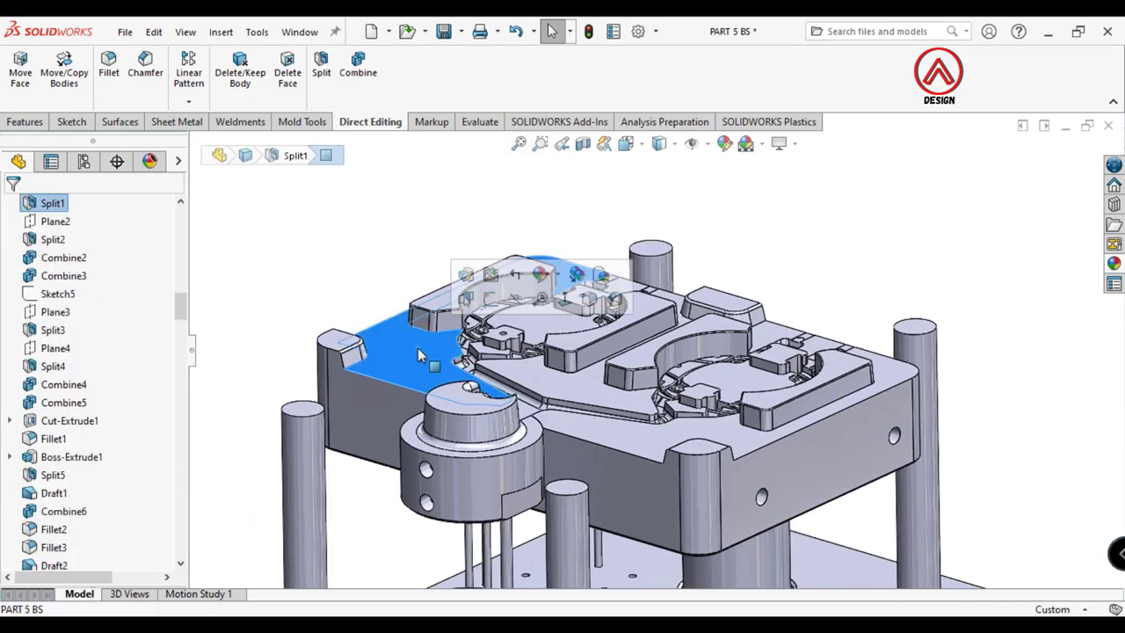
{"action": "right_click", "coordinate": [440, 363]}
{"action": "left_click", "coordinate": [482, 554]}
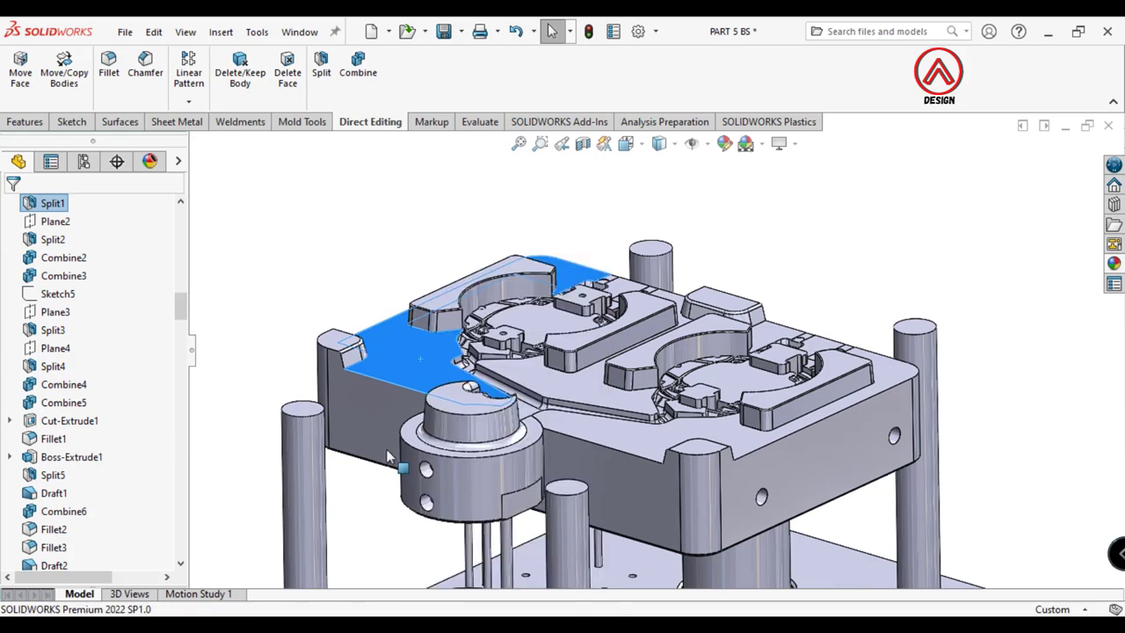
Insert the Cut-Extrude12[1] body into a new part saved as MOVE CAVITY, then close it
{"action": "left_click_drag", "start_coordinate": [181, 302], "coordinate": [181, 231]}
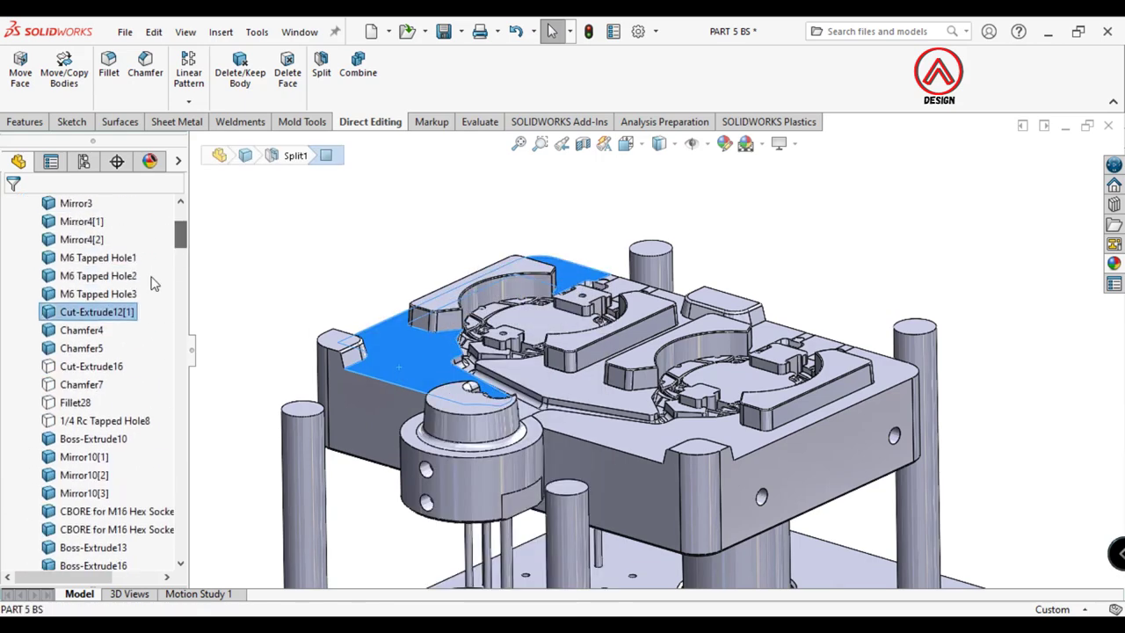
{"action": "right_click", "coordinate": [91, 313]}
{"action": "left_click", "coordinate": [176, 439]}
{"action": "type", "text": "MOVE CAVITY"}
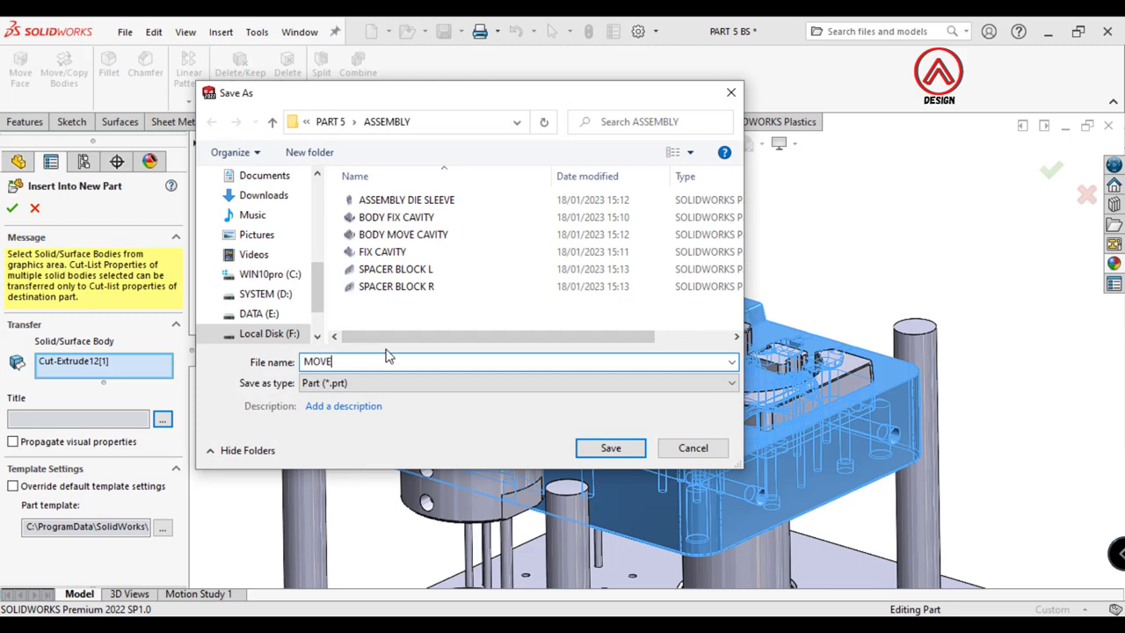
{"action": "left_click", "coordinate": [609, 450]}
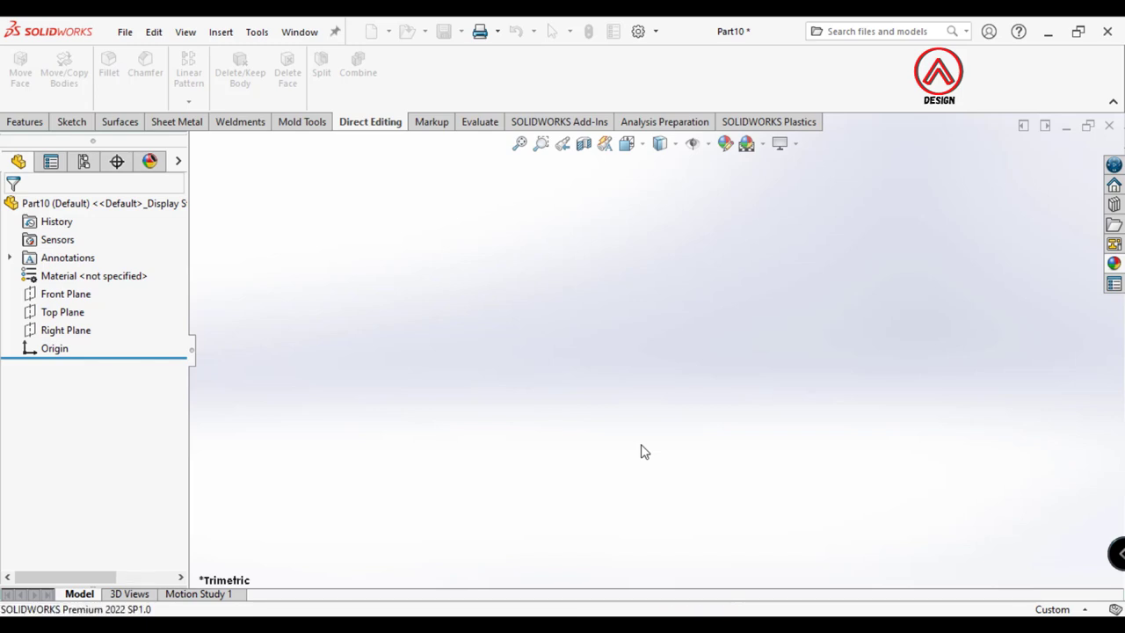
{"action": "left_click", "coordinate": [1108, 128]}
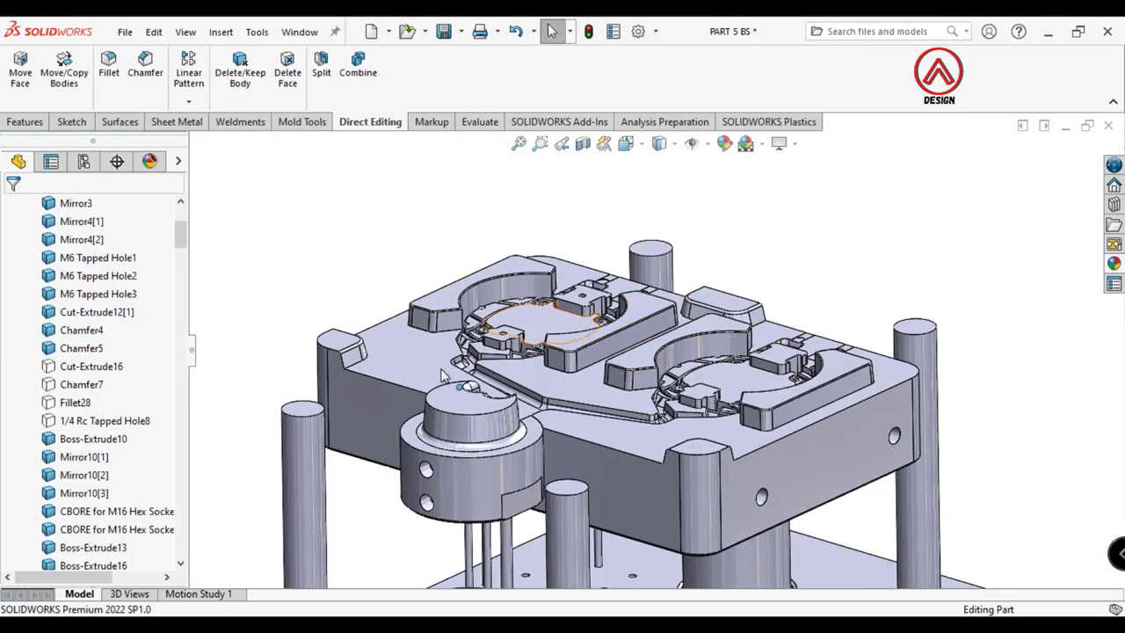
Select the two separator bodies, Chamfer4 and Chamfer5, in the model
{"action": "left_click", "coordinate": [400, 355]}
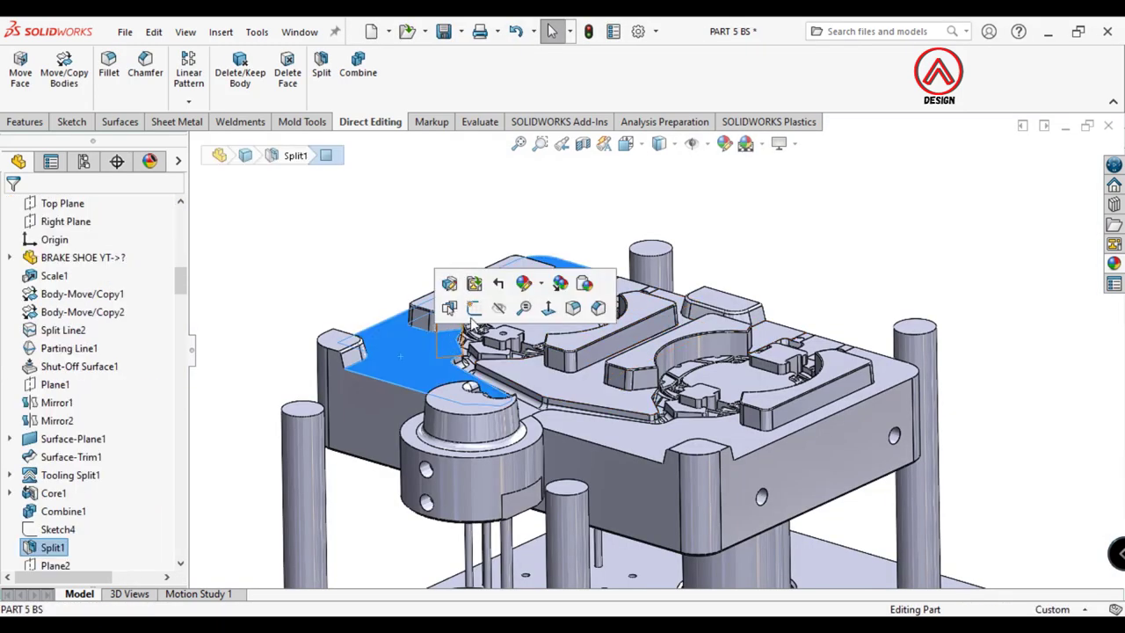
{"action": "scroll", "coordinate": [576, 382], "scroll_direction": "down", "scroll_amount": 2}
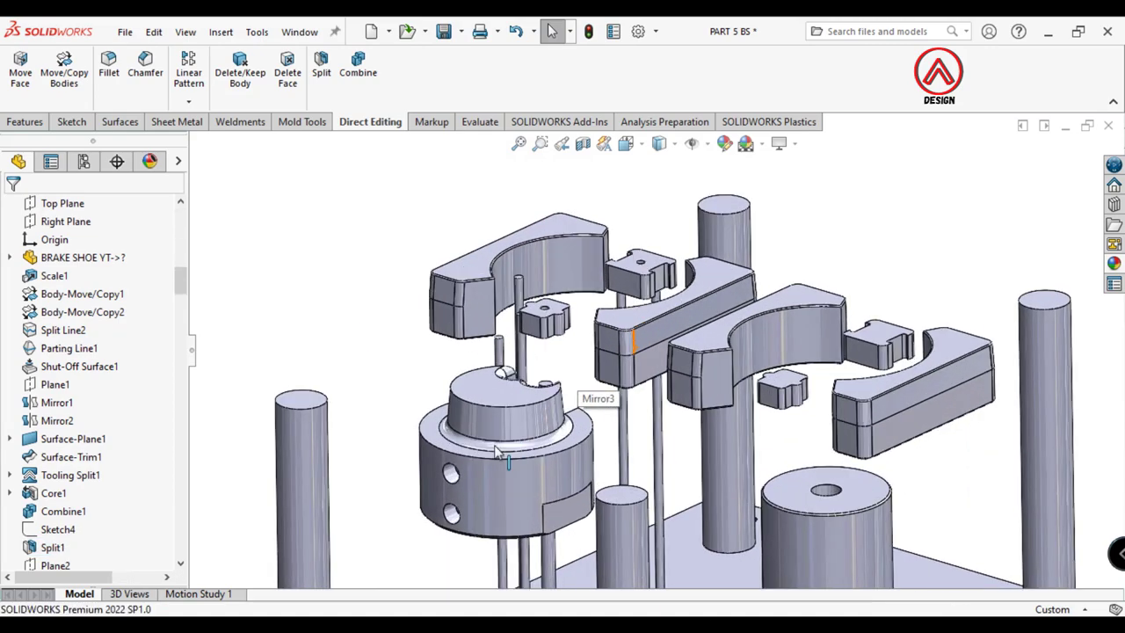
{"action": "scroll", "coordinate": [571, 369], "scroll_direction": "up", "scroll_amount": 2}
{"action": "scroll", "coordinate": [564, 321], "scroll_direction": "down", "scroll_amount": 4}
{"action": "left_click", "coordinate": [565, 321]}
{"action": "middle_click_drag", "start_coordinate": [565, 321], "coordinate": [610, 439]}
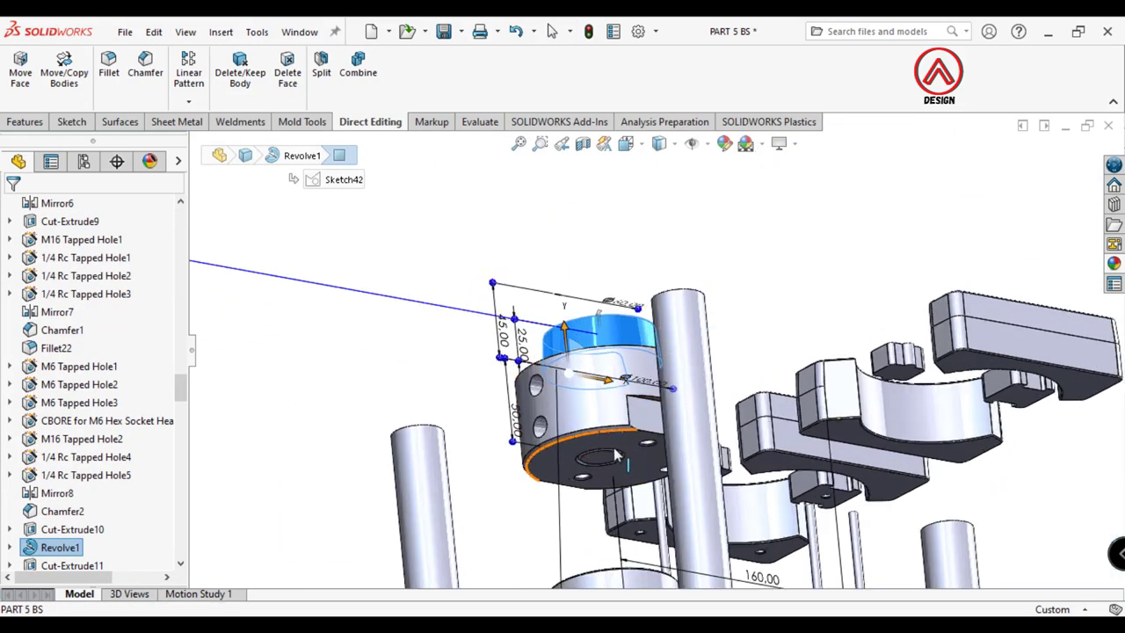
{"action": "left_click", "coordinate": [622, 434]}
{"action": "left_click_drag", "start_coordinate": [181, 405], "coordinate": [181, 227]}
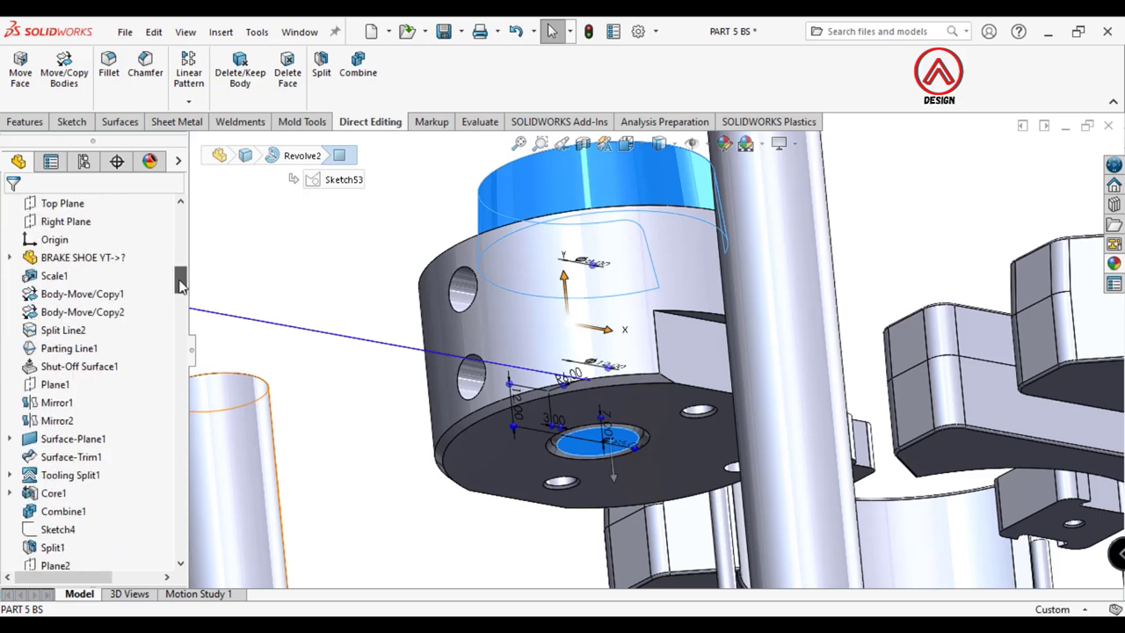
Insert both separator bodies into a new part saved as ASSEMBLY SEPARATOR, then close it
{"action": "right_click", "coordinate": [78, 431]}
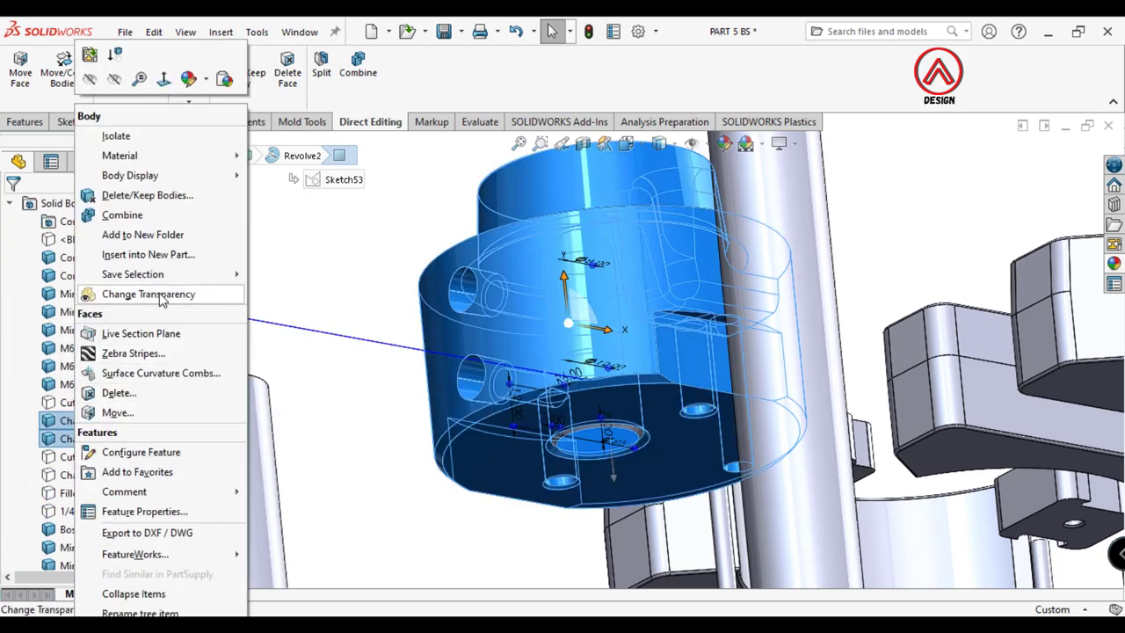
{"action": "left_click", "coordinate": [162, 255]}
{"action": "left_click", "coordinate": [162, 426]}
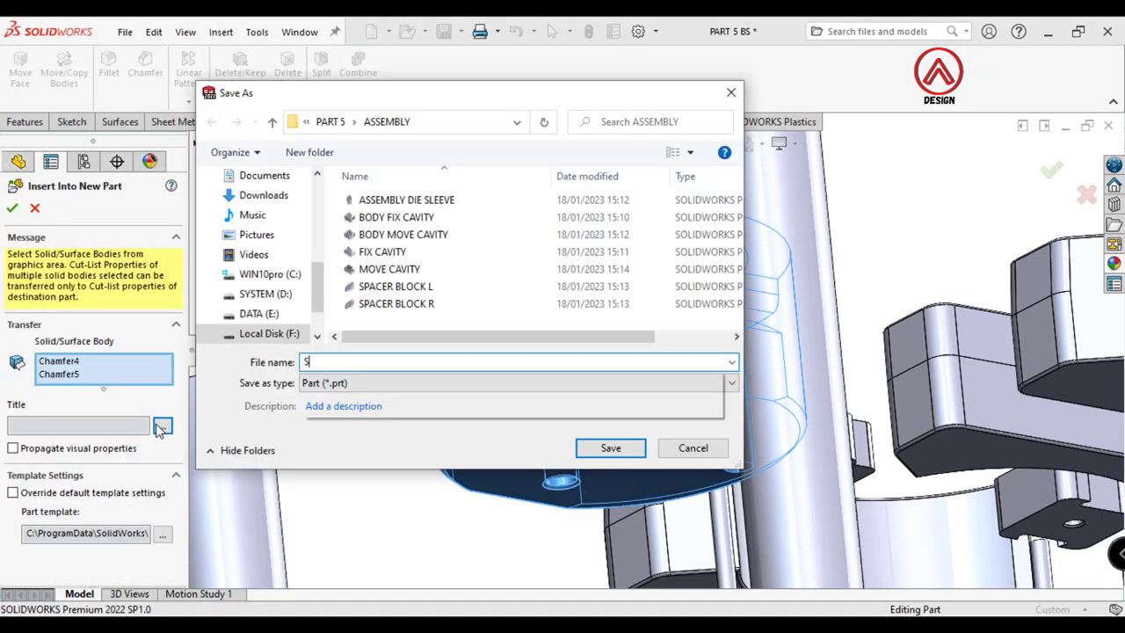
{"action": "type", "text": "ASSEMBLY"}
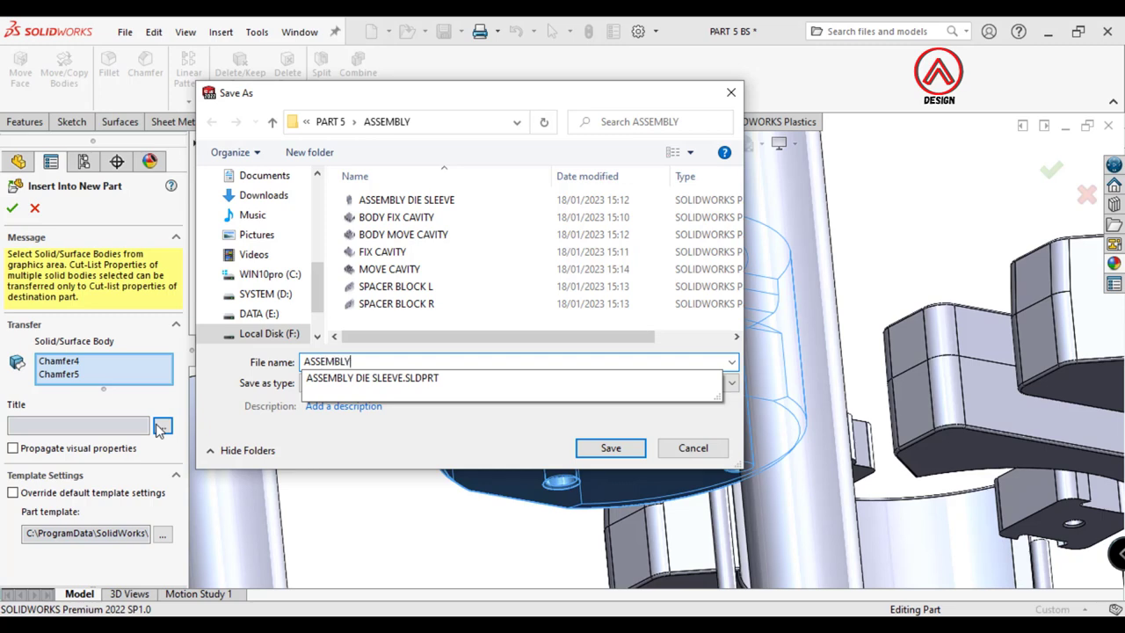
{"action": "type", "text": " SEPARATOR"}
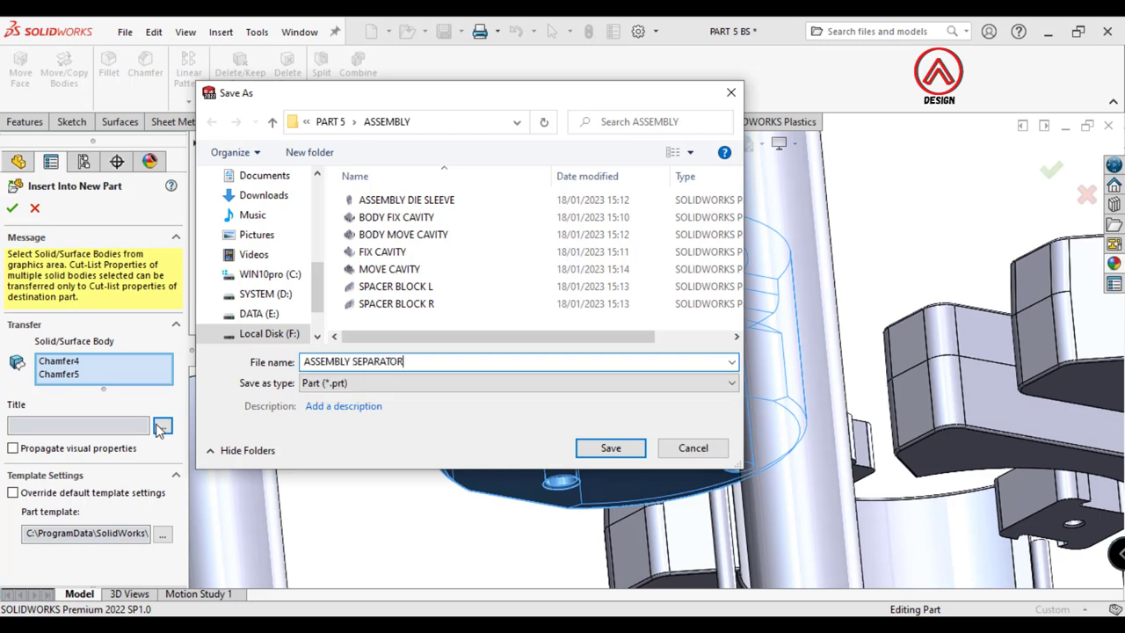
{"action": "left_click", "coordinate": [608, 448]}
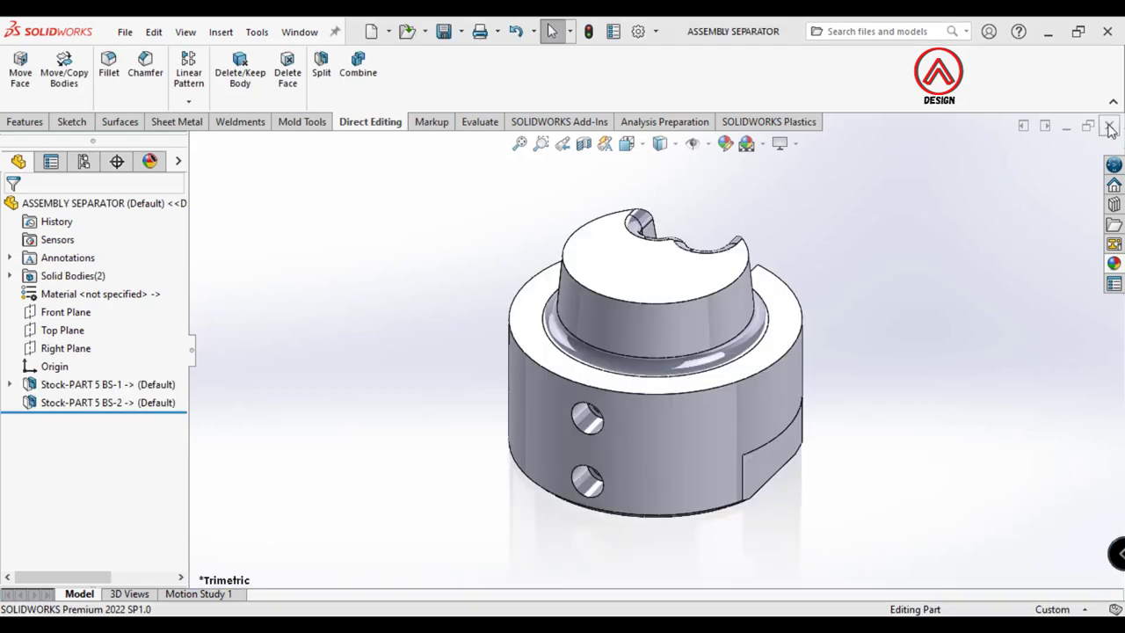
{"action": "left_click", "coordinate": [1110, 129]}
{"action": "left_click", "coordinate": [598, 356]}
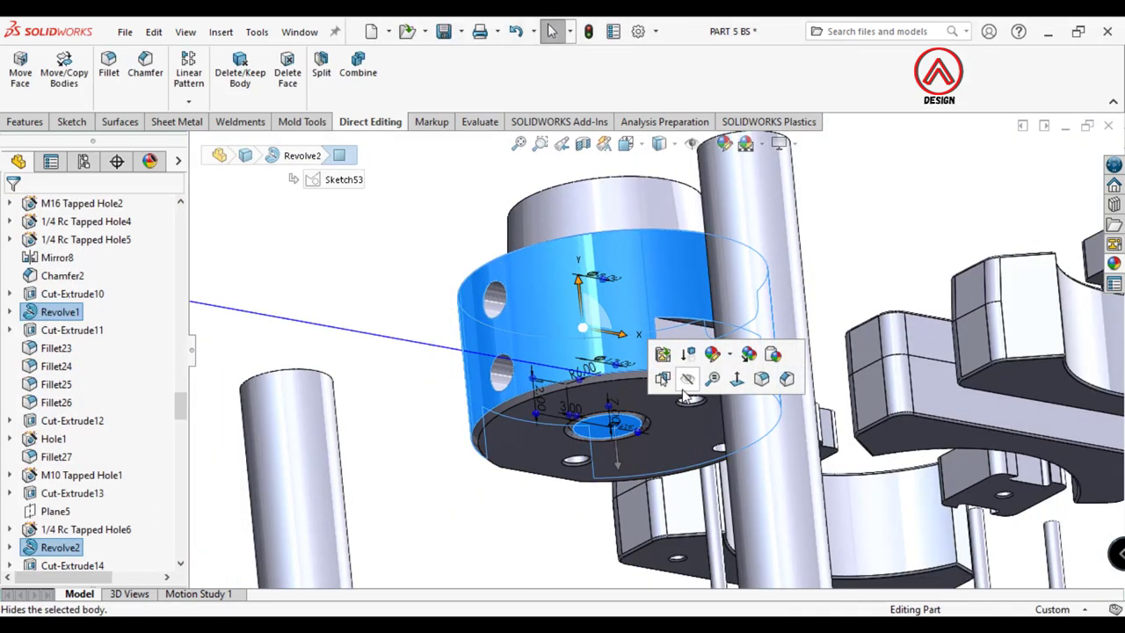
Hide the separator and the five clamp bodies around the die
{"action": "left_click", "coordinate": [685, 396]}
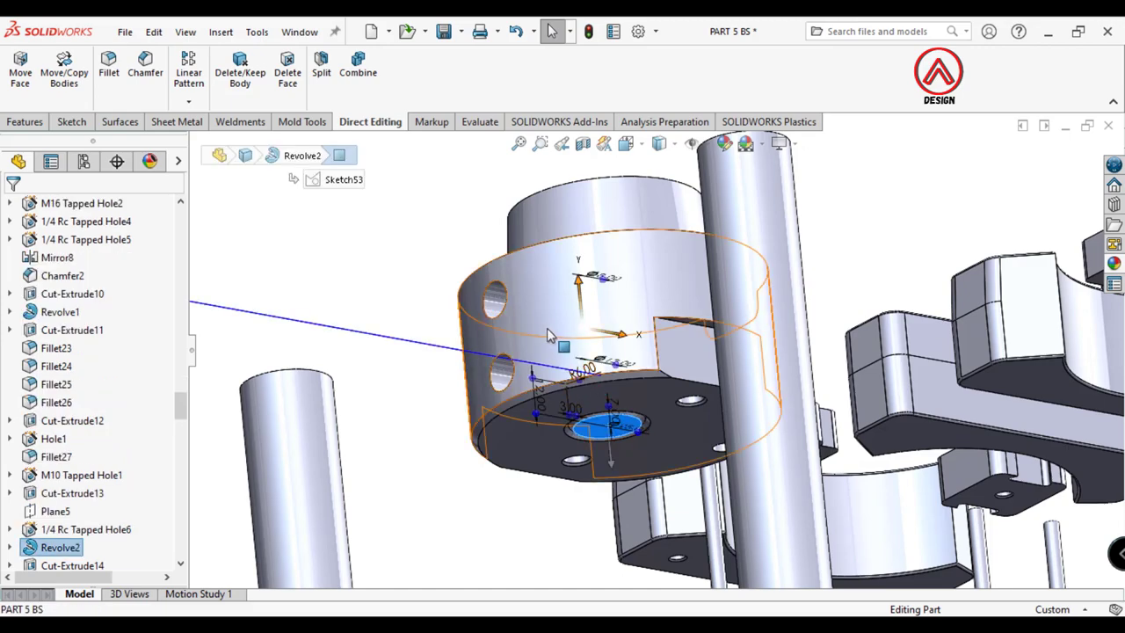
{"action": "key", "text": "ctrl+z"}
{"action": "mouse_move", "coordinate": [414, 291]}
{"action": "middle_mouse_down"}
{"action": "mouse_move", "coordinate": [804, 419]}
{"action": "mouse_move", "coordinate": [762, 386]}
{"action": "middle_mouse_up"}
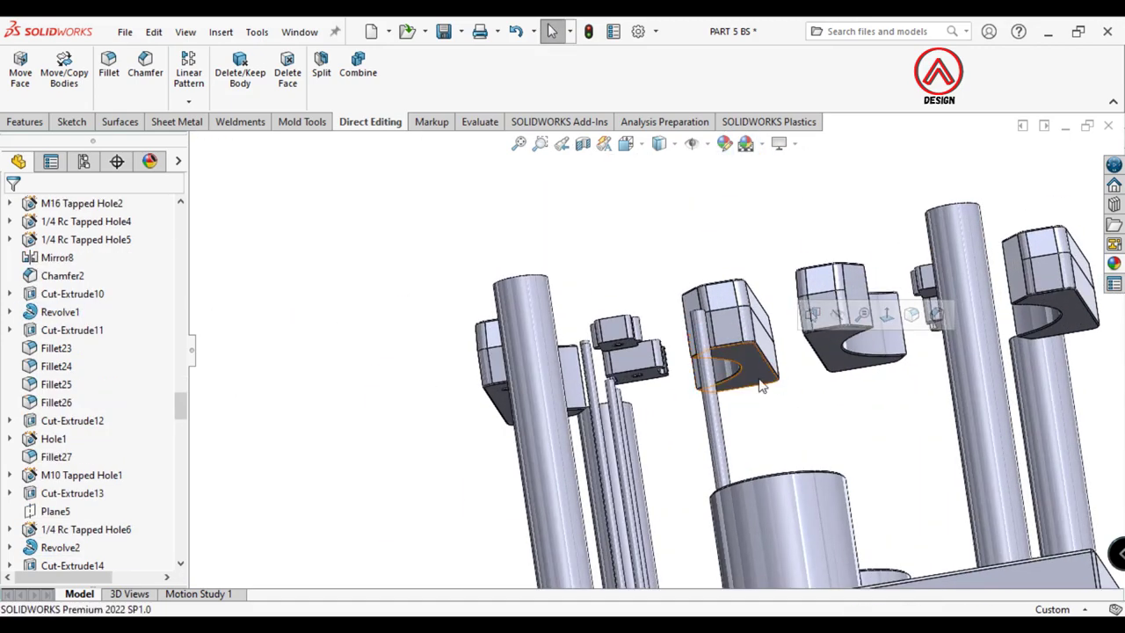
{"action": "left_click", "coordinate": [761, 387]}
{"action": "left_click", "coordinate": [854, 348], "text": "ctrl"}
{"action": "left_click", "coordinate": [1055, 315], "text": "ctrl"}
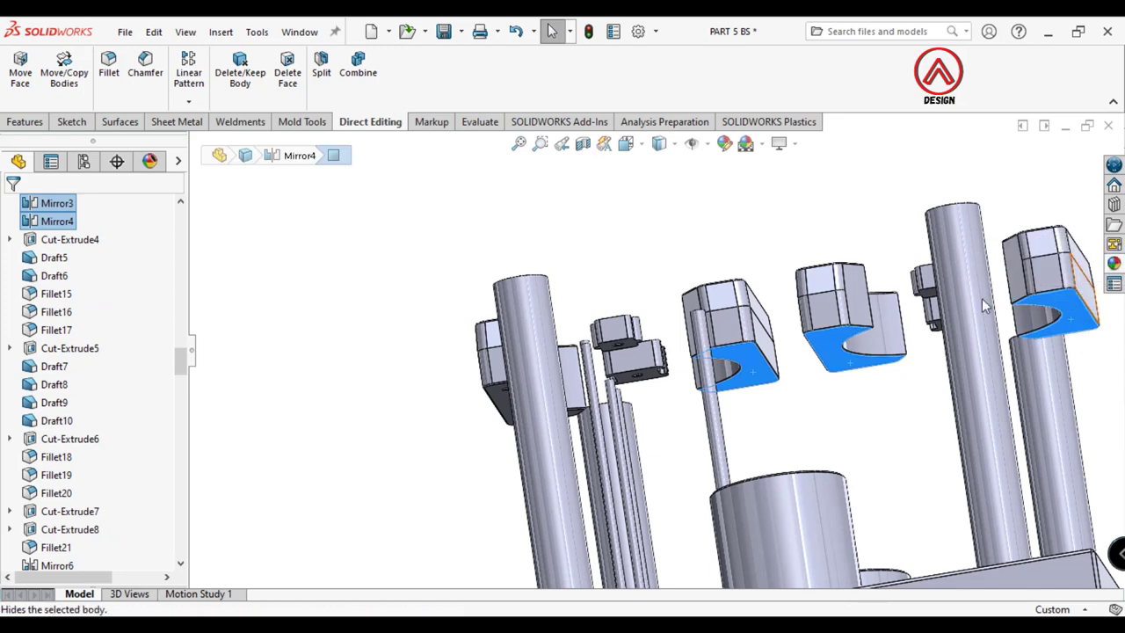
{"action": "key", "text": "Tab"}
{"action": "middle_click_drag", "start_coordinate": [984, 304], "coordinate": [866, 323]}
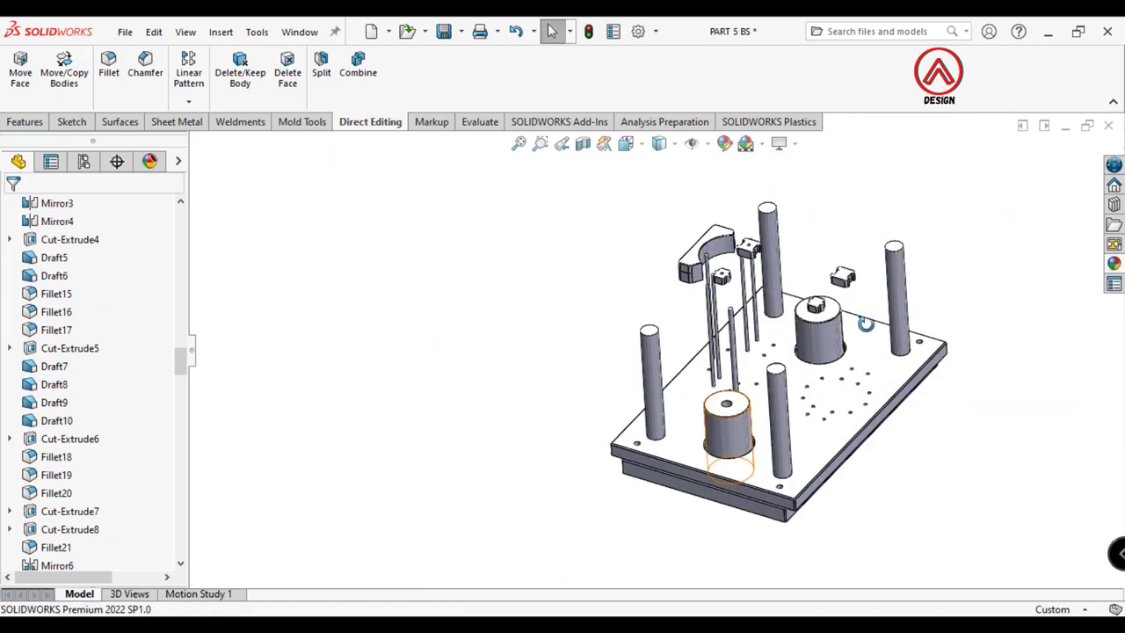
{"action": "scroll", "coordinate": [865, 324], "scroll_direction": "down", "scroll_amount": 5}
{"action": "left_click", "coordinate": [798, 387]}
{"action": "left_click", "coordinate": [866, 321], "text": "ctrl"}
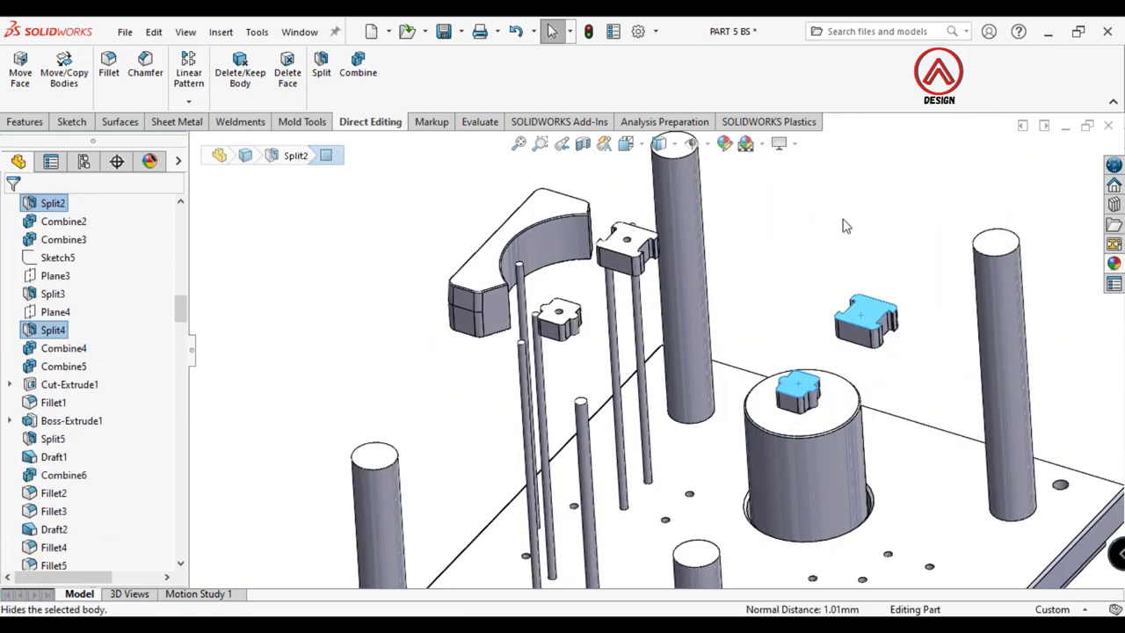
{"action": "key", "text": "Tab"}
Export the arc-shaped M6 Tapped Hole3 insert into a new part named INSERT MOVE 1
{"action": "scroll", "coordinate": [527, 234], "scroll_direction": "down", "scroll_amount": 5}
{"action": "left_click", "coordinate": [528, 242]}
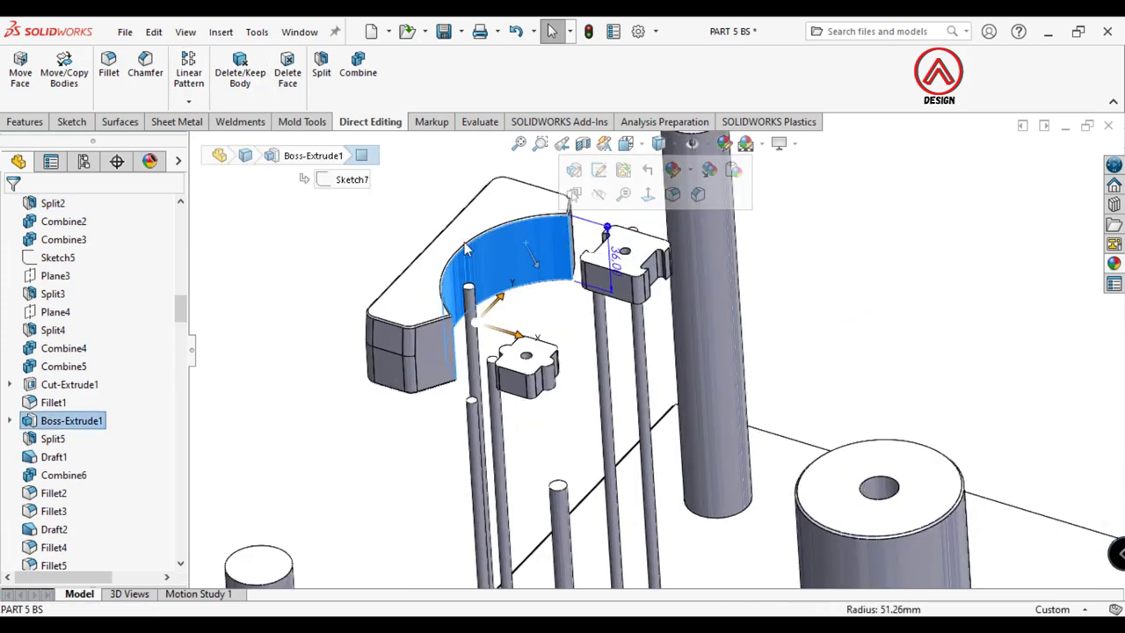
{"action": "scroll", "coordinate": [88, 450], "scroll_direction": "up", "scroll_amount": 10}
{"action": "right_click", "coordinate": [92, 439]}
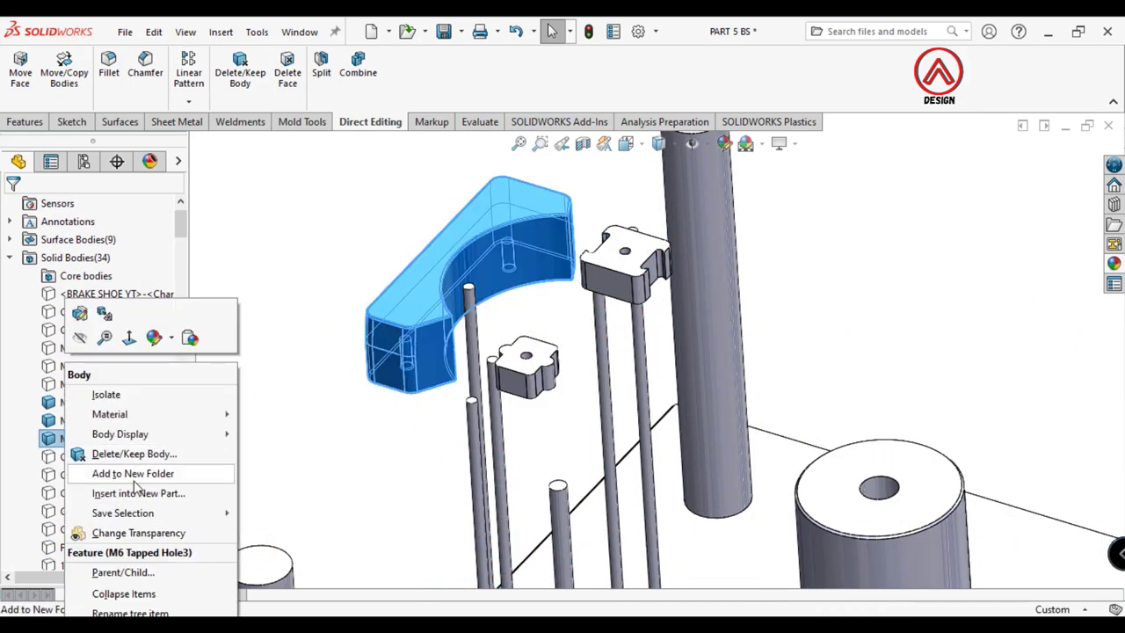
{"action": "left_click", "coordinate": [105, 492]}
{"action": "left_click", "coordinate": [162, 420]}
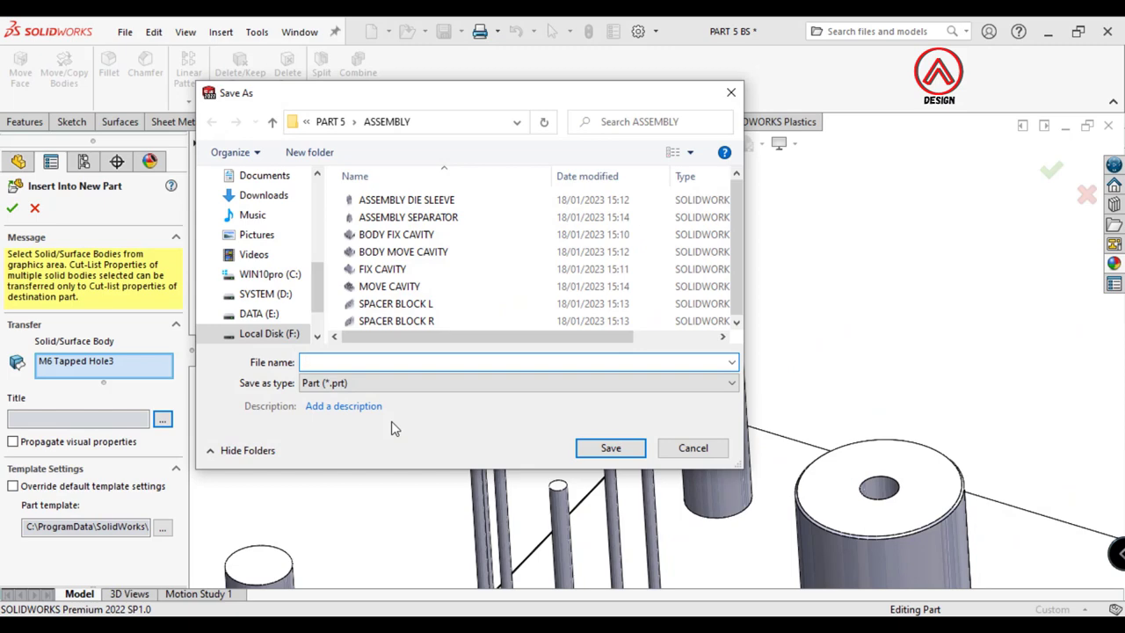
{"action": "type", "text": "INSERT MOVE "}
{"action": "type", "text": "1"}
{"action": "left_click", "coordinate": [609, 449]}
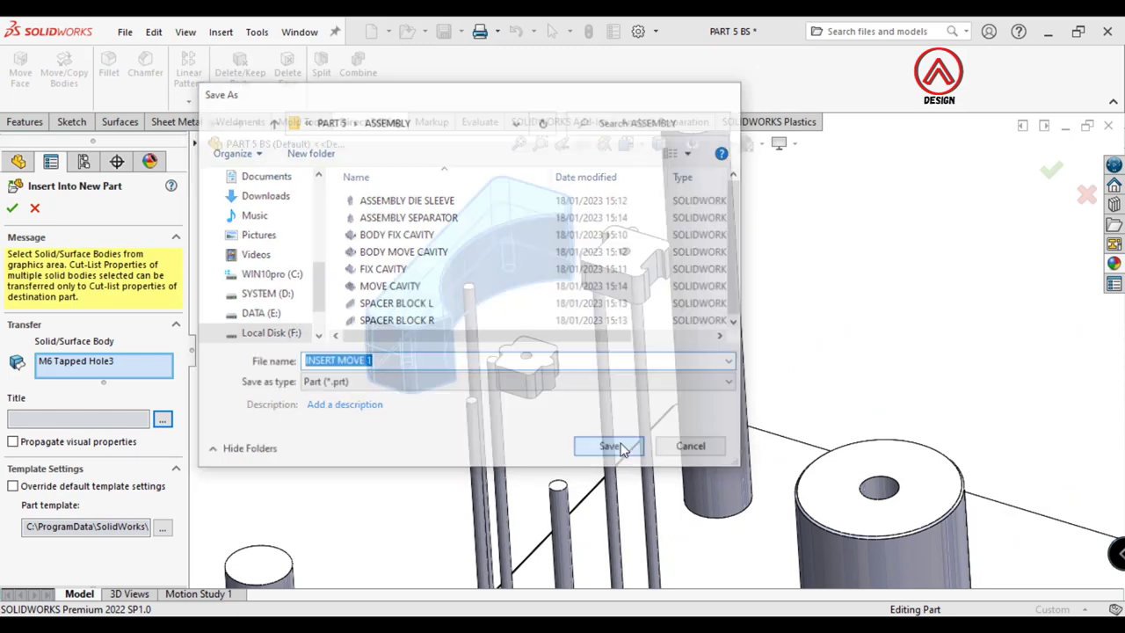
{"action": "left_click", "coordinate": [12, 208]}
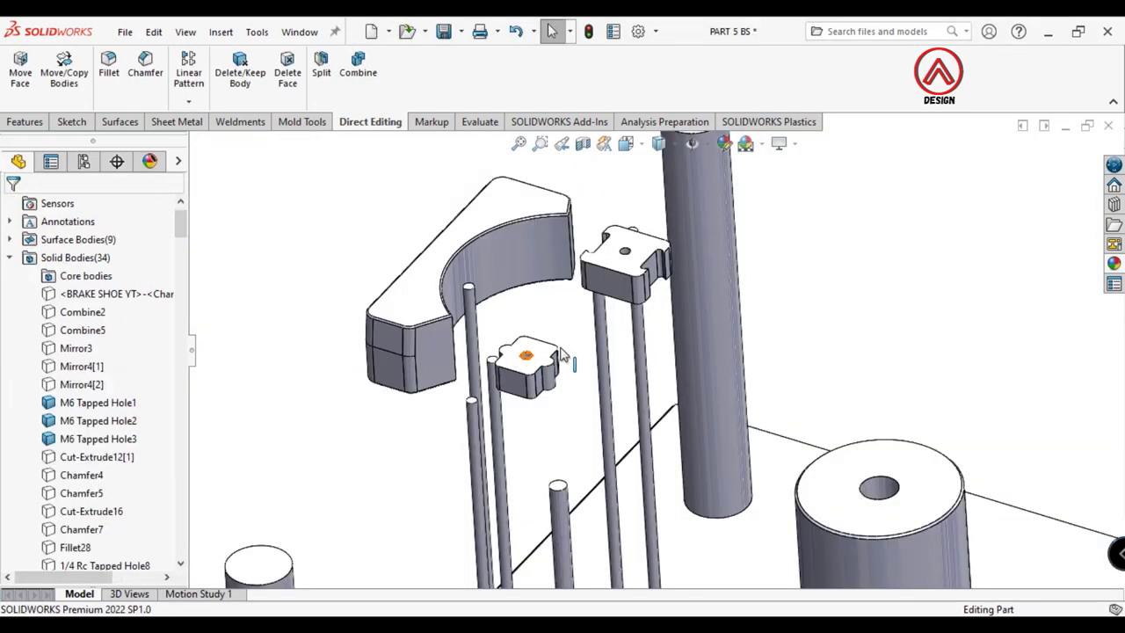
{"action": "left_click", "coordinate": [513, 255]}
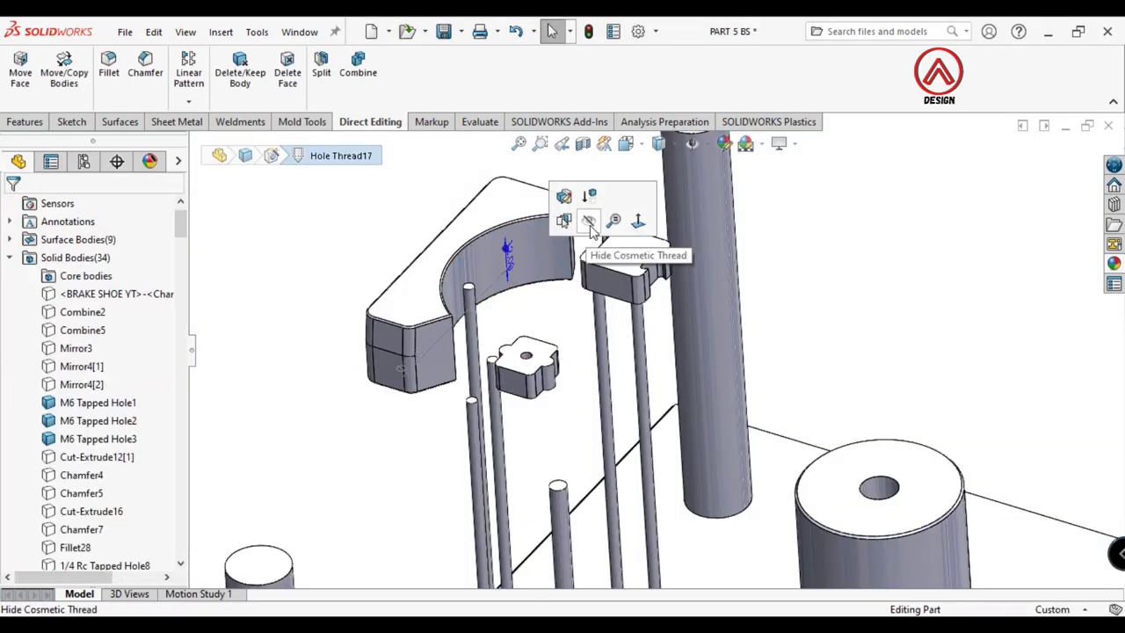
Hide the curved body and select the upper insert block
{"action": "left_click", "coordinate": [551, 247]}
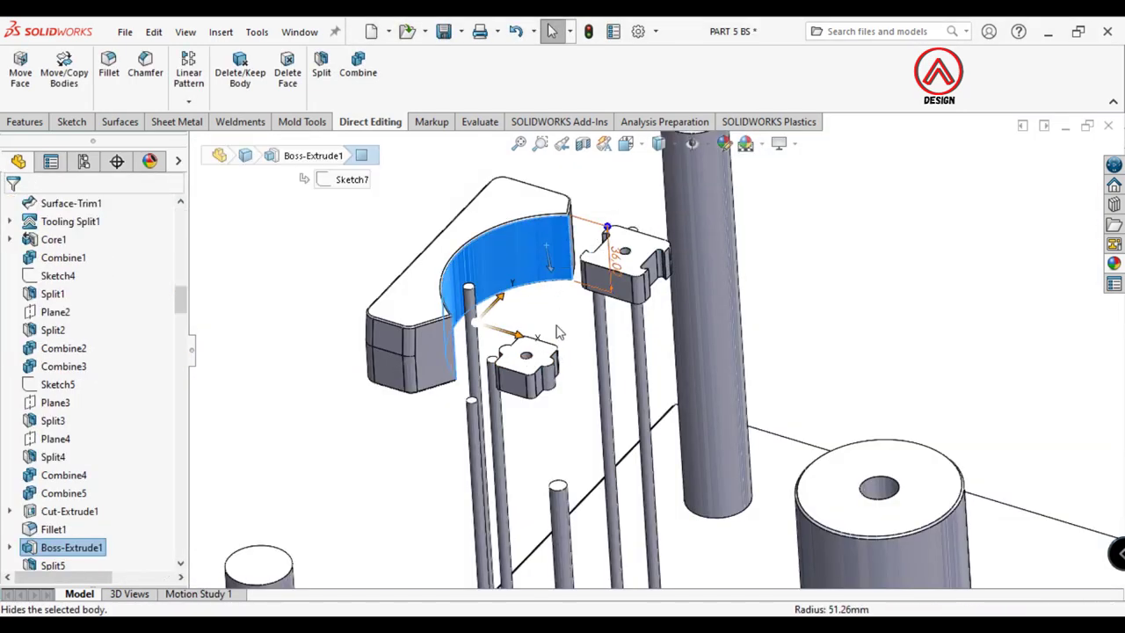
{"action": "left_click", "coordinate": [613, 195]}
{"action": "left_click", "coordinate": [606, 237]}
{"action": "left_click_drag", "start_coordinate": [180, 300], "coordinate": [180, 215]}
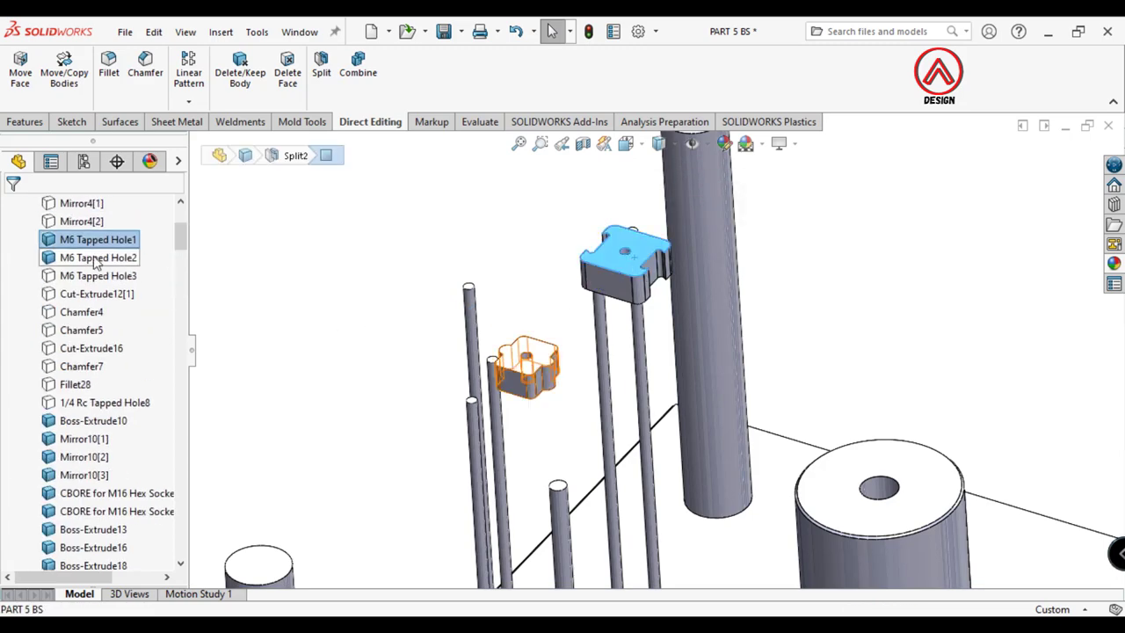
Insert the M6 Tapped Hole1 body into a new part named INSERT MOVE 2
{"action": "right_click", "coordinate": [97, 241]}
{"action": "left_click", "coordinate": [154, 373]}
{"action": "left_click", "coordinate": [164, 420]}
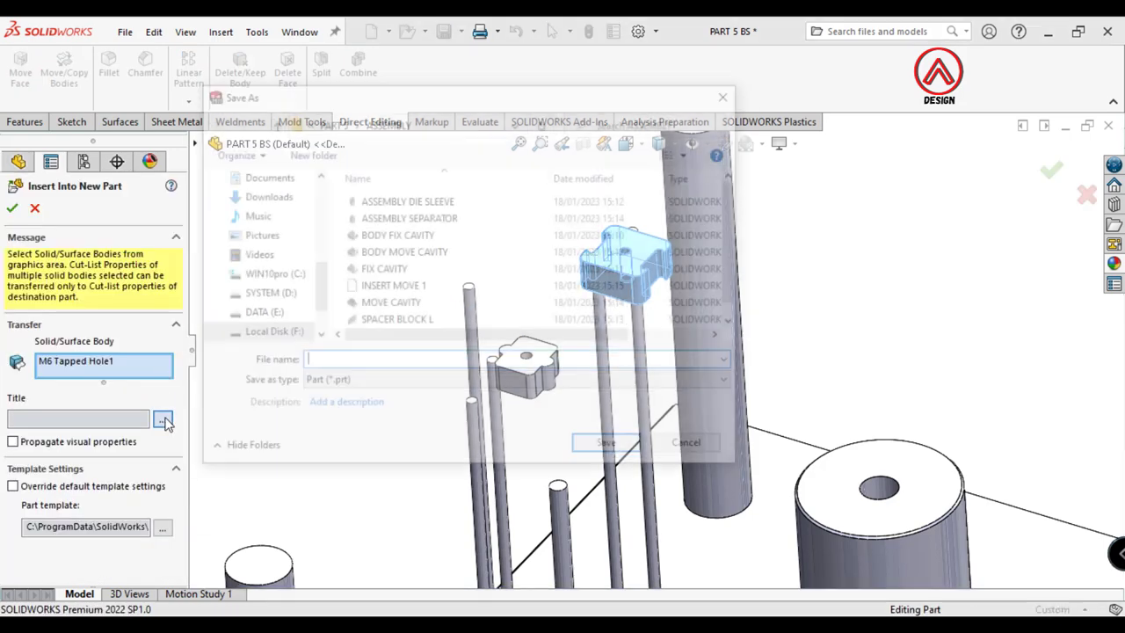
{"action": "type", "text": "INSERT M"}
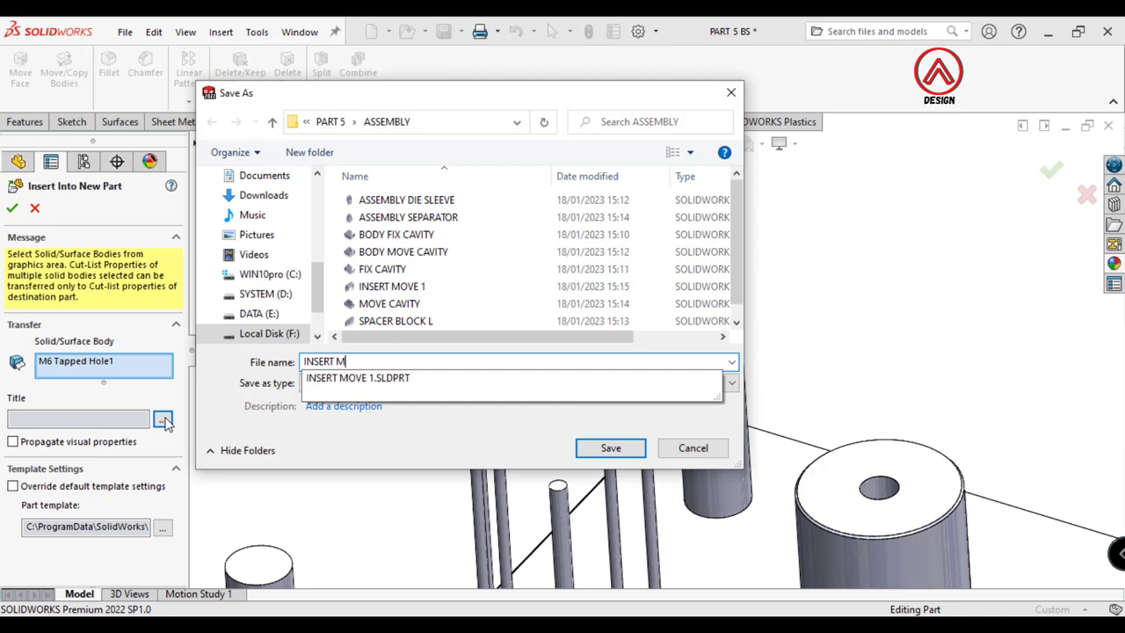
{"action": "type", "text": "2"}
{"action": "key", "text": "Return"}
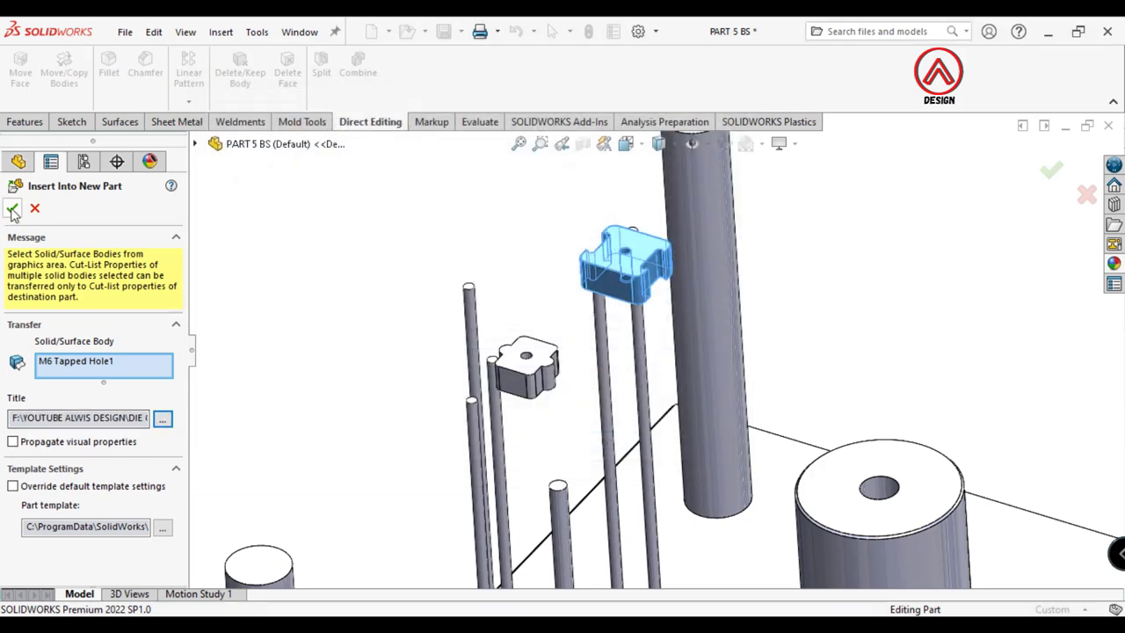
{"action": "left_click", "coordinate": [13, 209]}
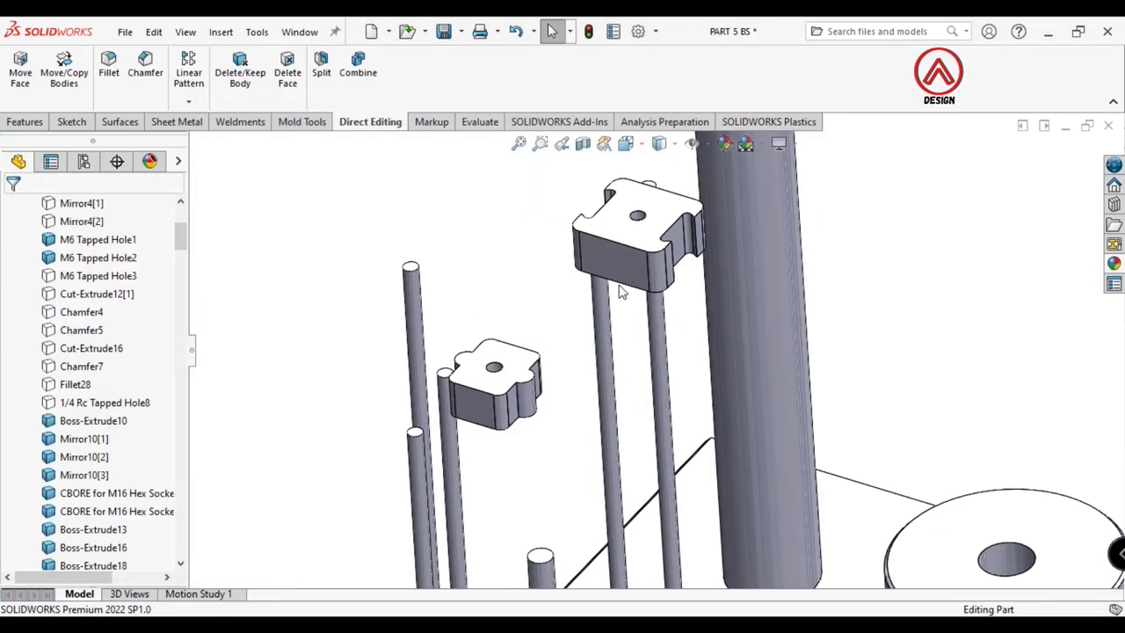
{"action": "left_click", "coordinate": [624, 255]}
Hide the upper block and export the M6 Tapped Hole2 lower block as INSERT MOVE 3
{"action": "left_click", "coordinate": [729, 251]}
{"action": "left_click", "coordinate": [518, 362]}
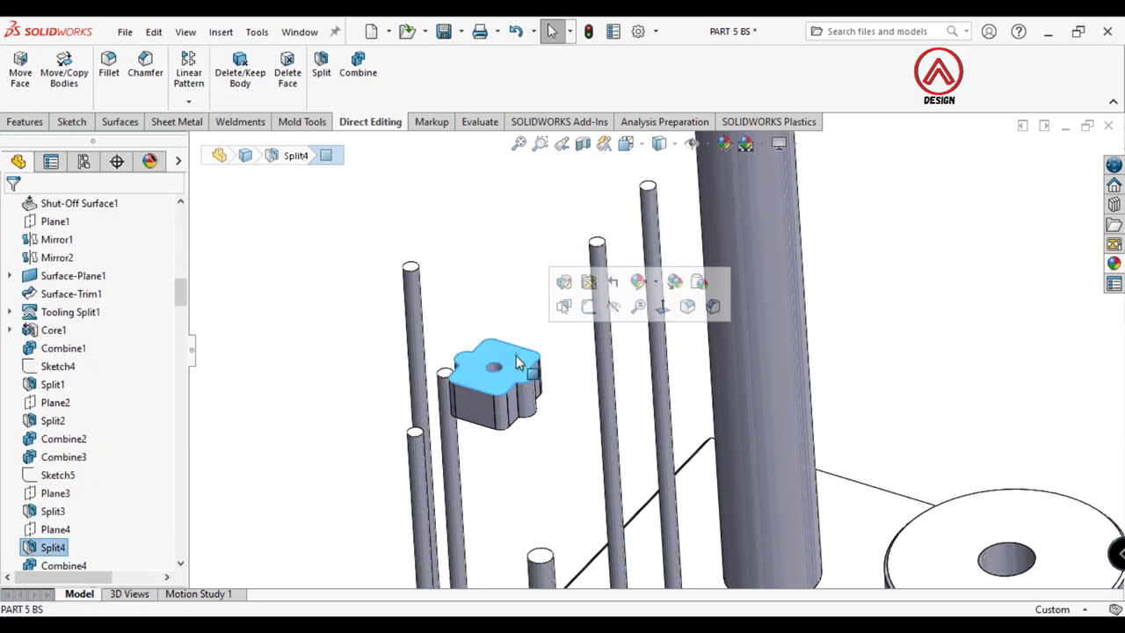
{"action": "left_click_drag", "start_coordinate": [179, 289], "coordinate": [187, 237]}
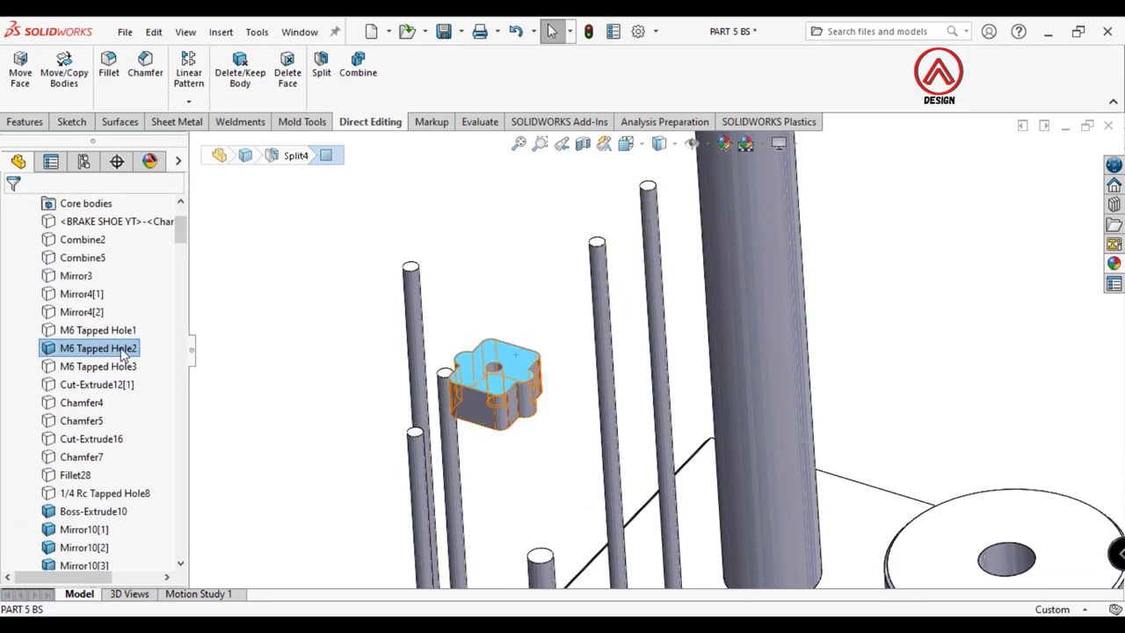
{"action": "right_click", "coordinate": [123, 351]}
{"action": "left_click", "coordinate": [213, 477]}
{"action": "left_click", "coordinate": [162, 419]}
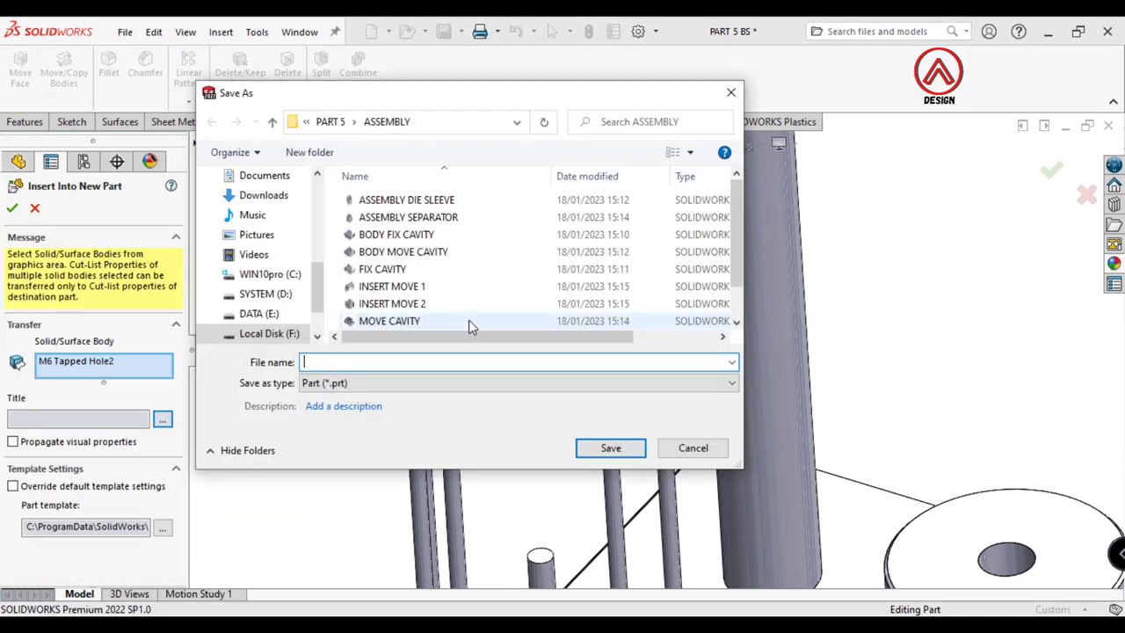
{"action": "type", "text": "INSERT"}
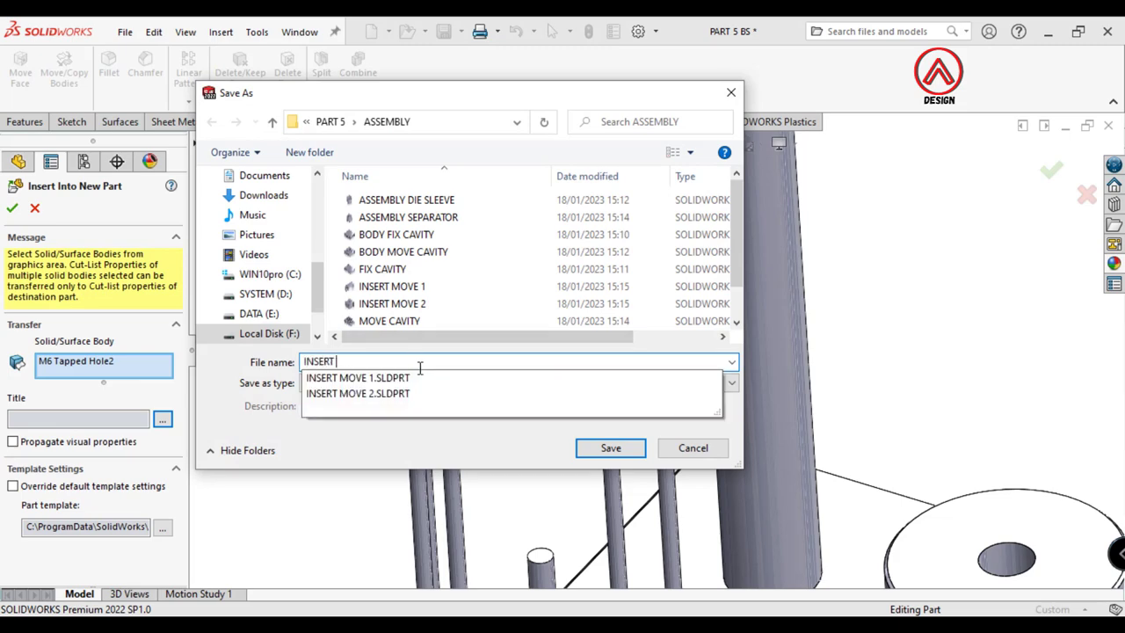
{"action": "type", "text": "3"}
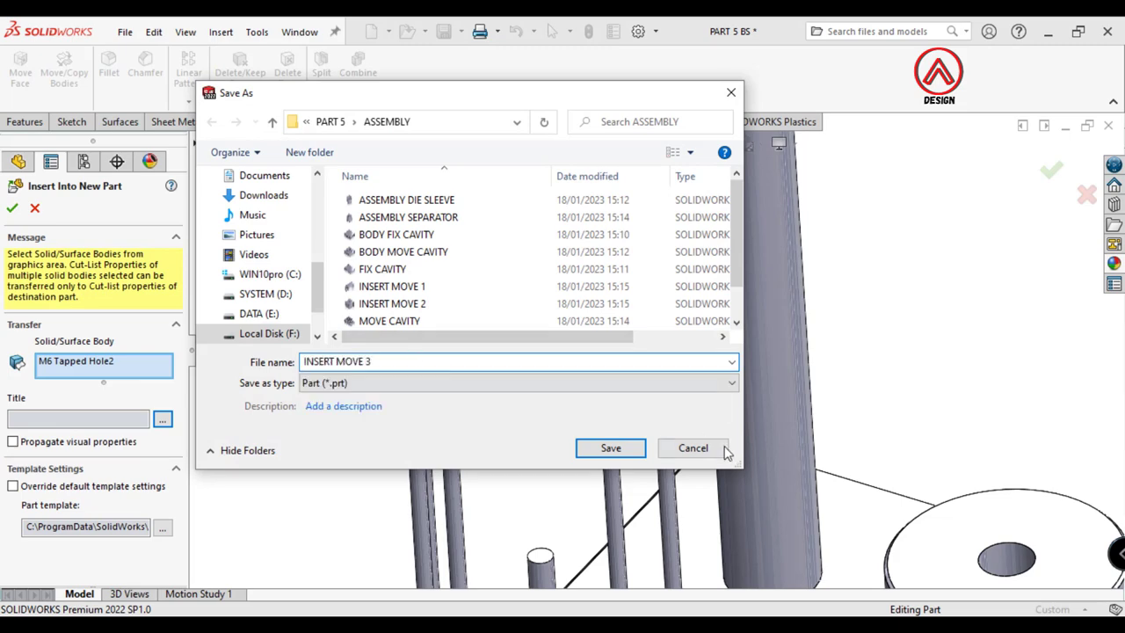
{"action": "left_click", "coordinate": [724, 449]}
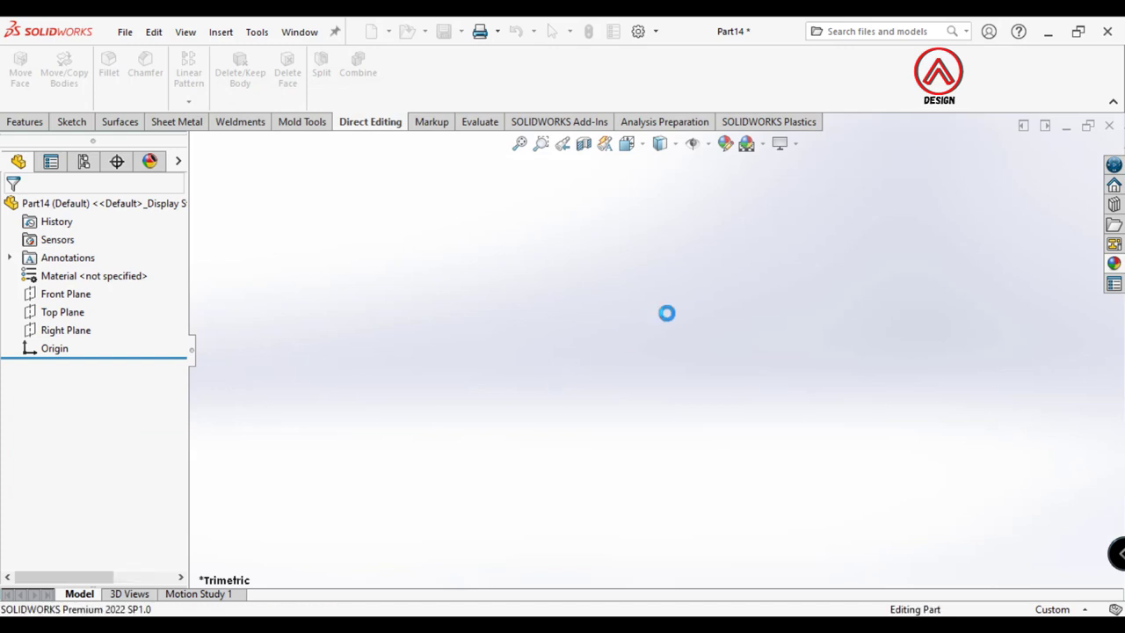
{"action": "left_click", "coordinate": [1111, 127]}
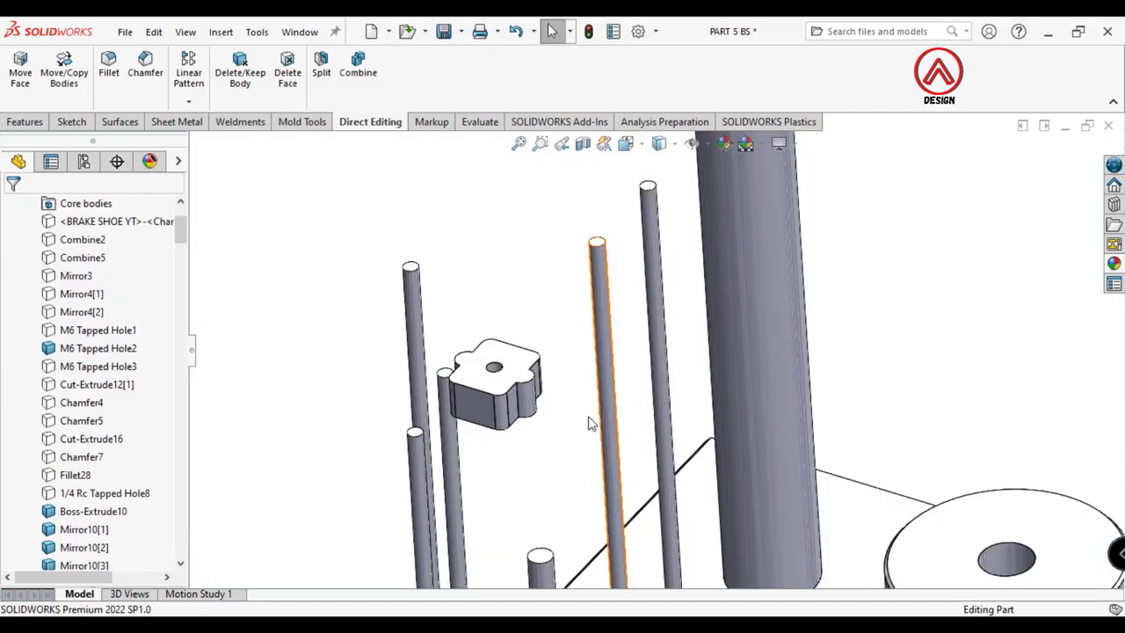
Hide the small insert block, fit the view and select the front counterbored cylinder
{"action": "left_click", "coordinate": [483, 417]}
{"action": "left_click", "coordinate": [575, 334]}
{"action": "key", "text": "f"}
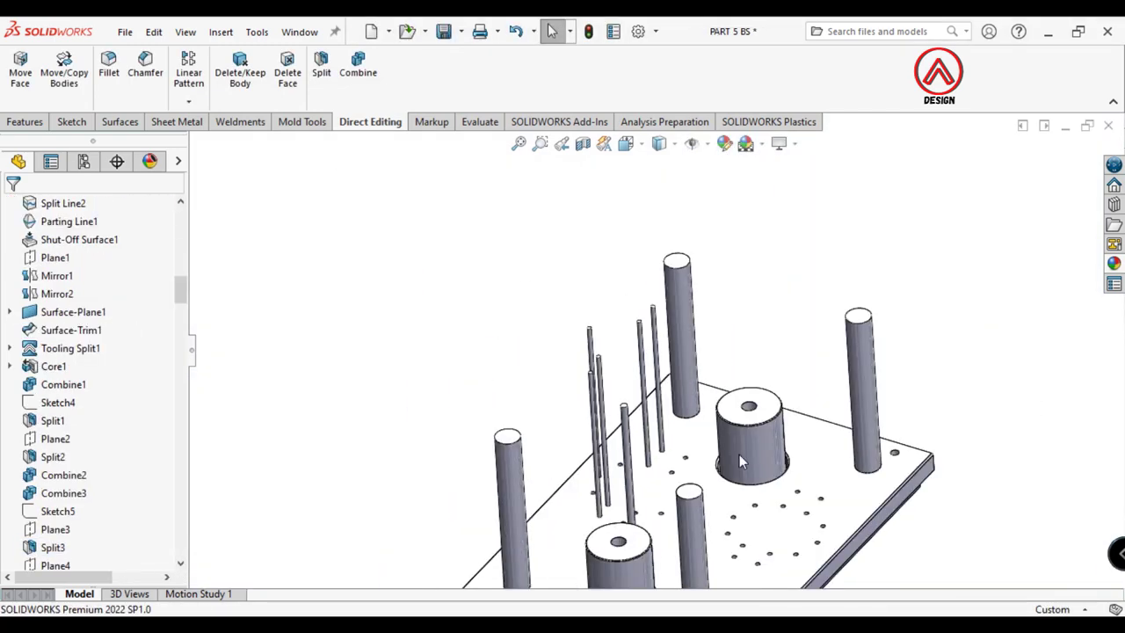
{"action": "scroll", "coordinate": [716, 468], "scroll_direction": "down", "scroll_amount": 2}
{"action": "left_click", "coordinate": [576, 453]}
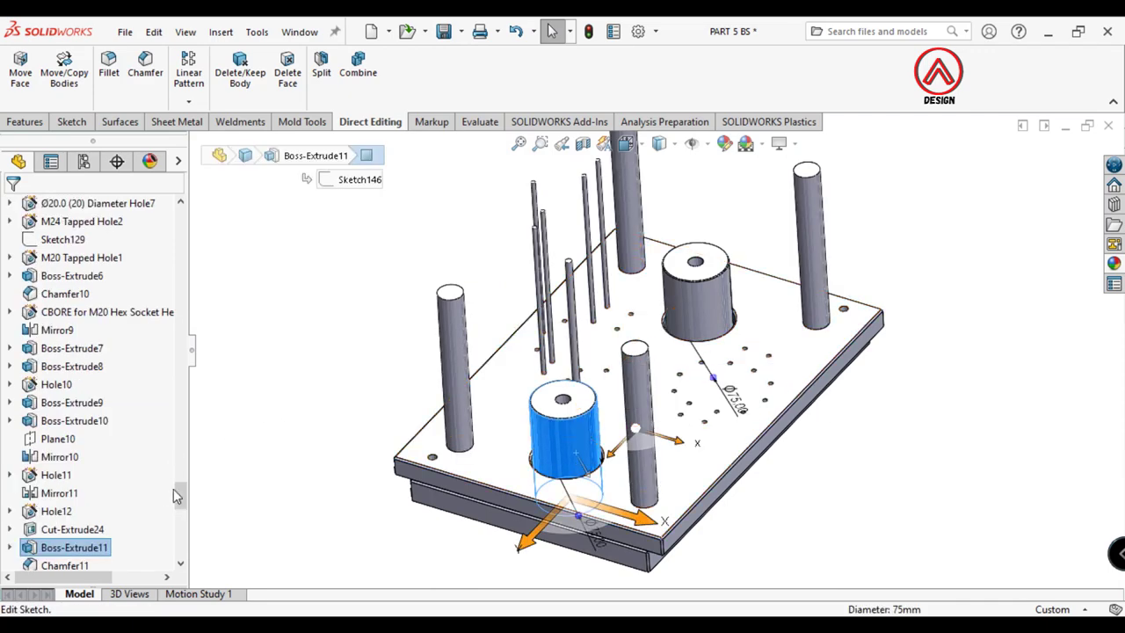
{"action": "left_click_drag", "start_coordinate": [180, 488], "coordinate": [181, 236]}
Insert the CBORE for M16 Hex Socket body into a new SUPPORT part
{"action": "right_click", "coordinate": [100, 364]}
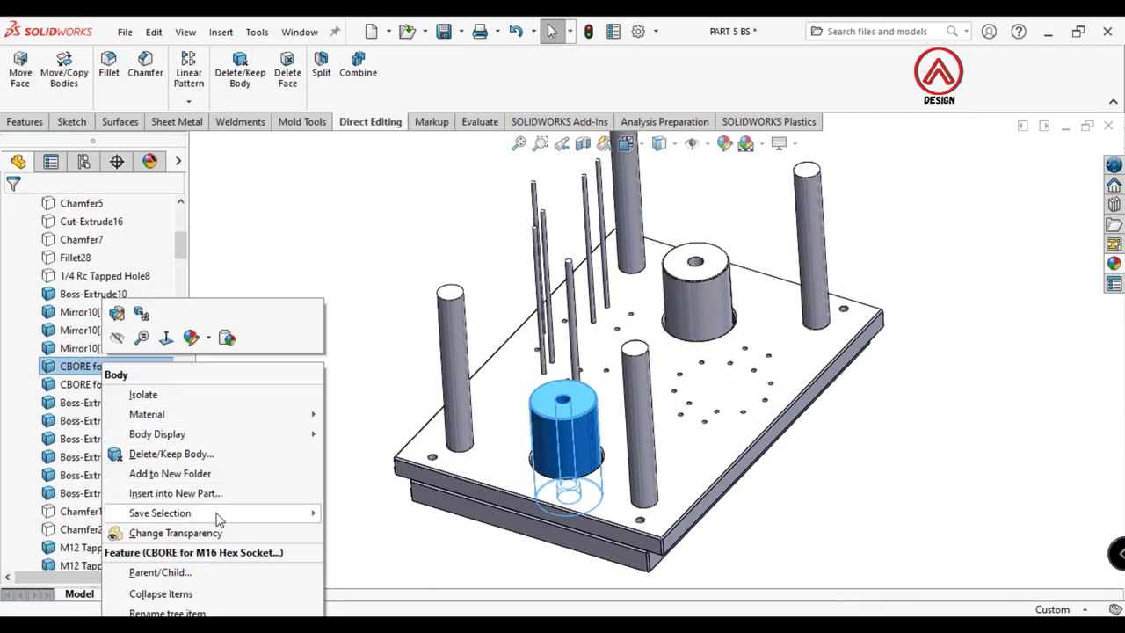
{"action": "left_click", "coordinate": [200, 470]}
{"action": "left_click", "coordinate": [163, 426]}
{"action": "type", "text": "S"}
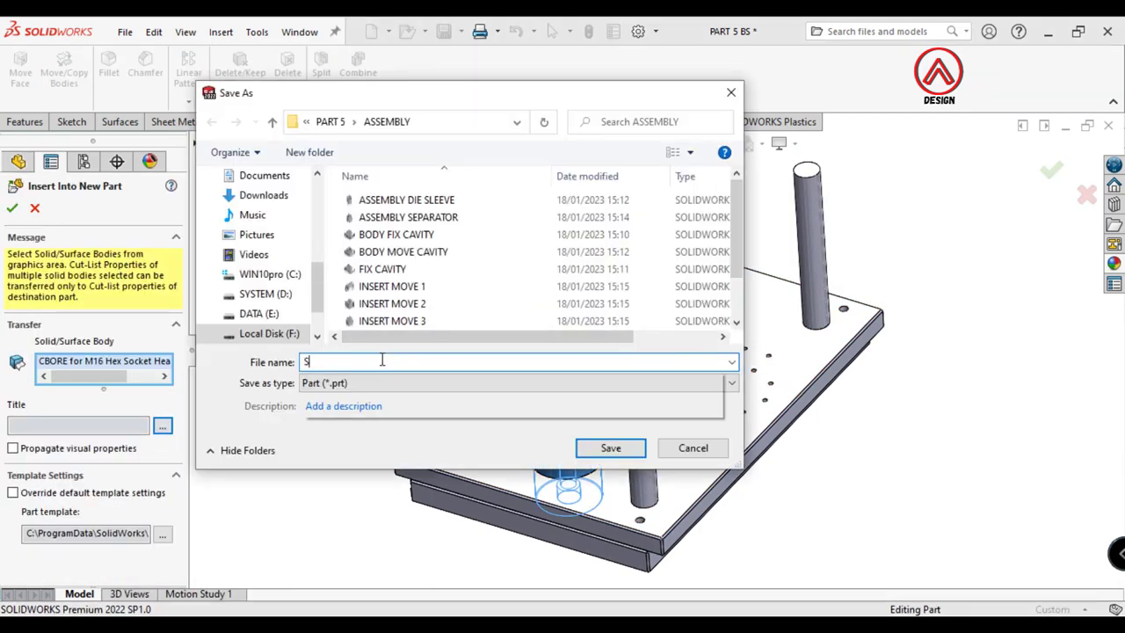
{"action": "type", "text": "UPPORT PILLAR"}
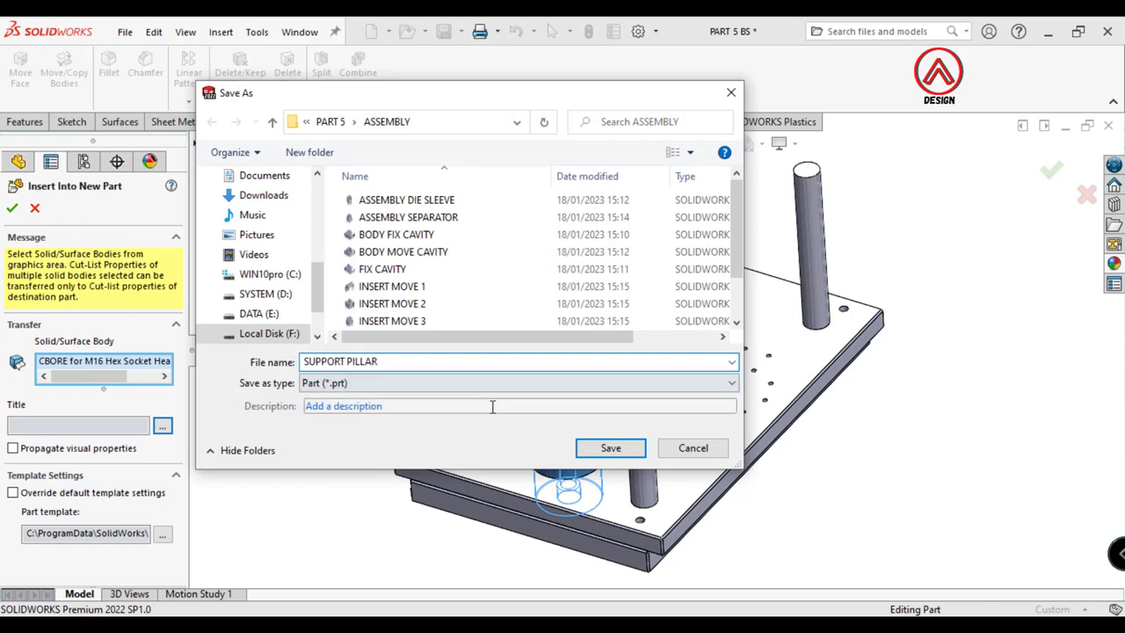
{"action": "left_click", "coordinate": [611, 448]}
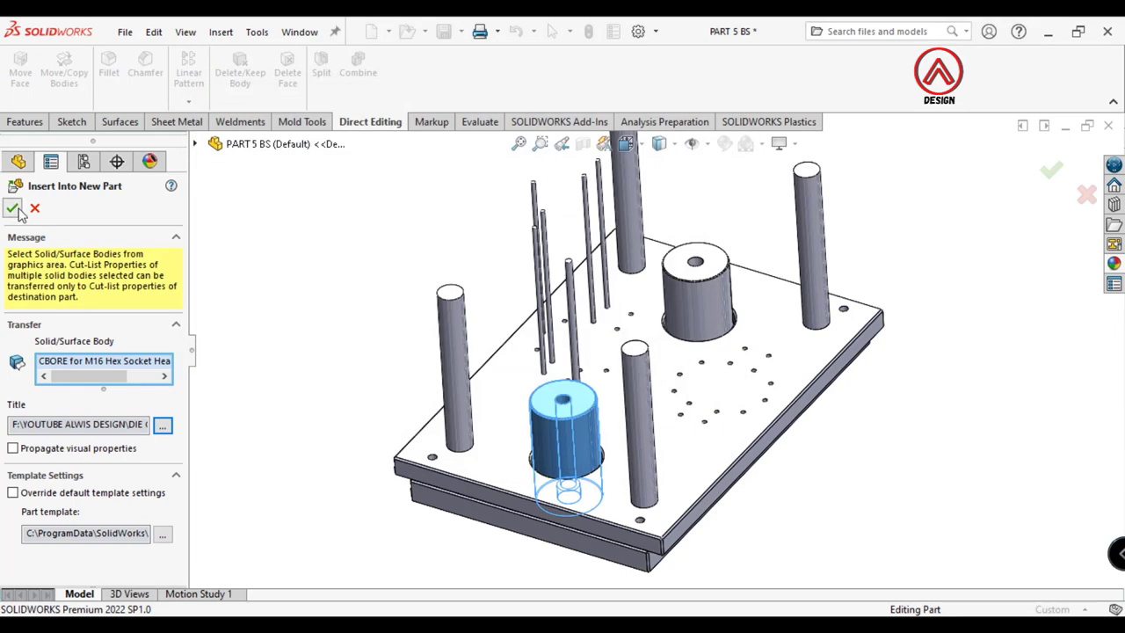
{"action": "left_click", "coordinate": [13, 207]}
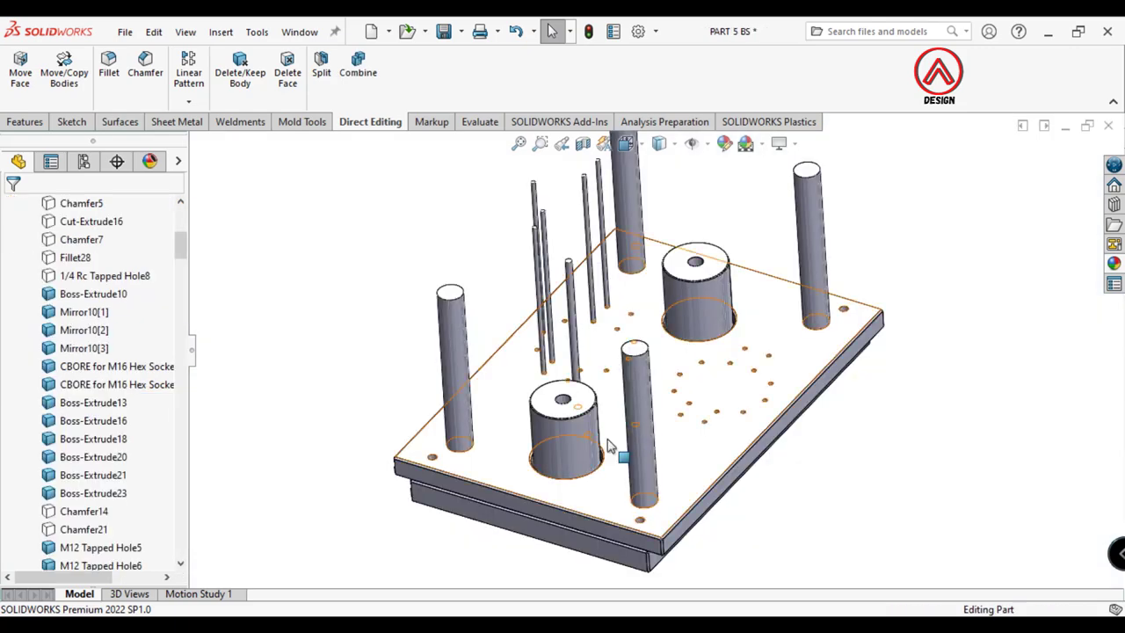
Delete the two large boss bodies and select the four corner pins
{"action": "left_click", "coordinate": [737, 319], "text": "ctrl"}
{"action": "key", "text": "Delete"}
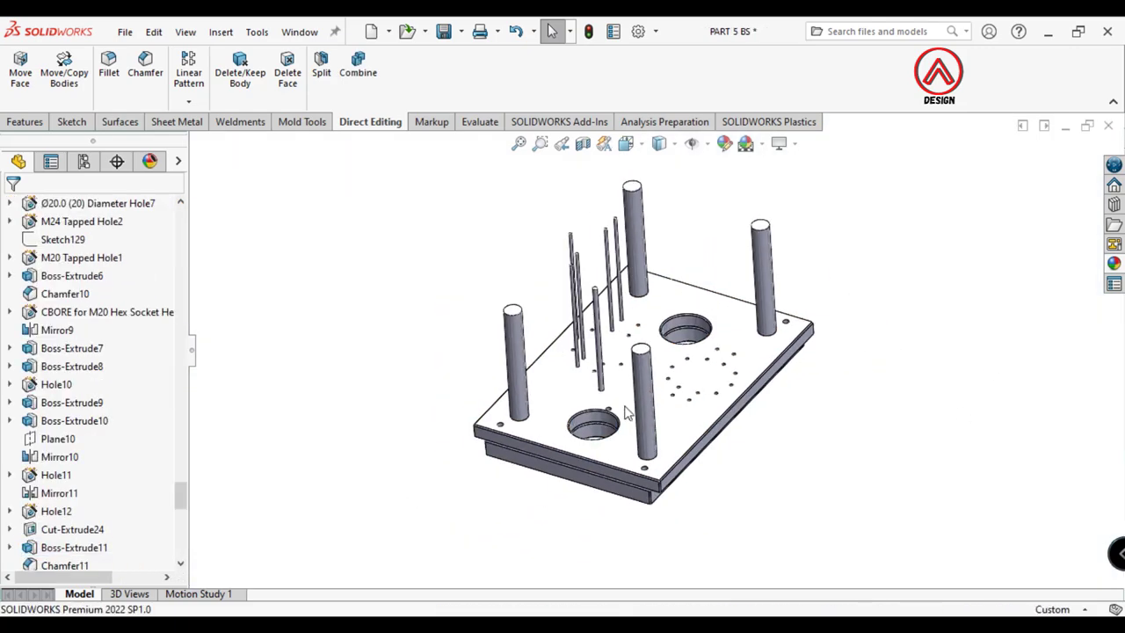
{"action": "left_click", "coordinate": [506, 361]}
{"action": "middle_click_drag", "start_coordinate": [563, 431], "coordinate": [668, 252]}
{"action": "left_click", "coordinate": [658, 242], "text": "ctrl"}
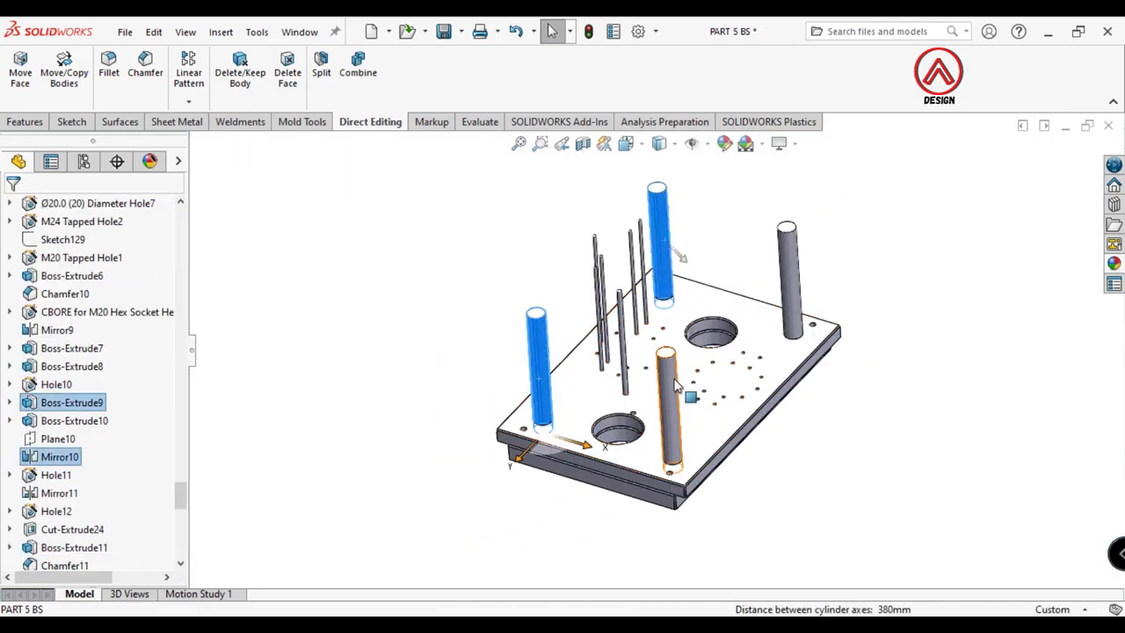
{"action": "left_click", "coordinate": [666, 404], "text": "ctrl"}
{"action": "left_click", "coordinate": [794, 287], "text": "ctrl"}
{"action": "left_click_drag", "start_coordinate": [179, 490], "coordinate": [181, 246]}
Insert the four pins into a new part named RETURN PINS, then return to PART 5 BS
{"action": "right_click", "coordinate": [100, 300]}
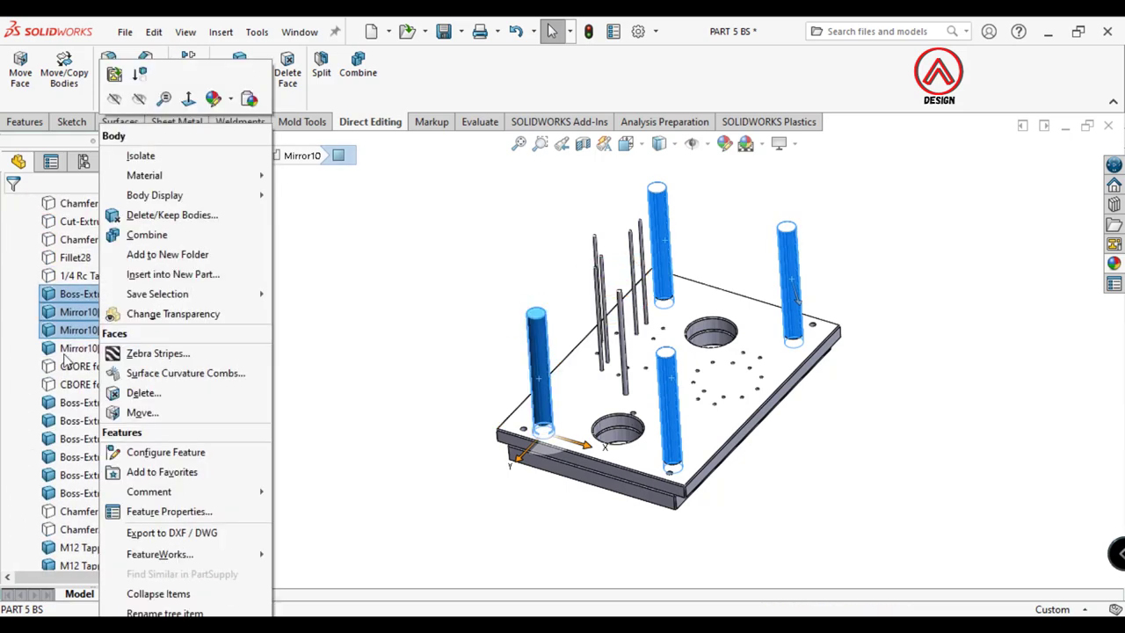
{"action": "key", "text": "Escape"}
{"action": "right_click", "coordinate": [68, 357]}
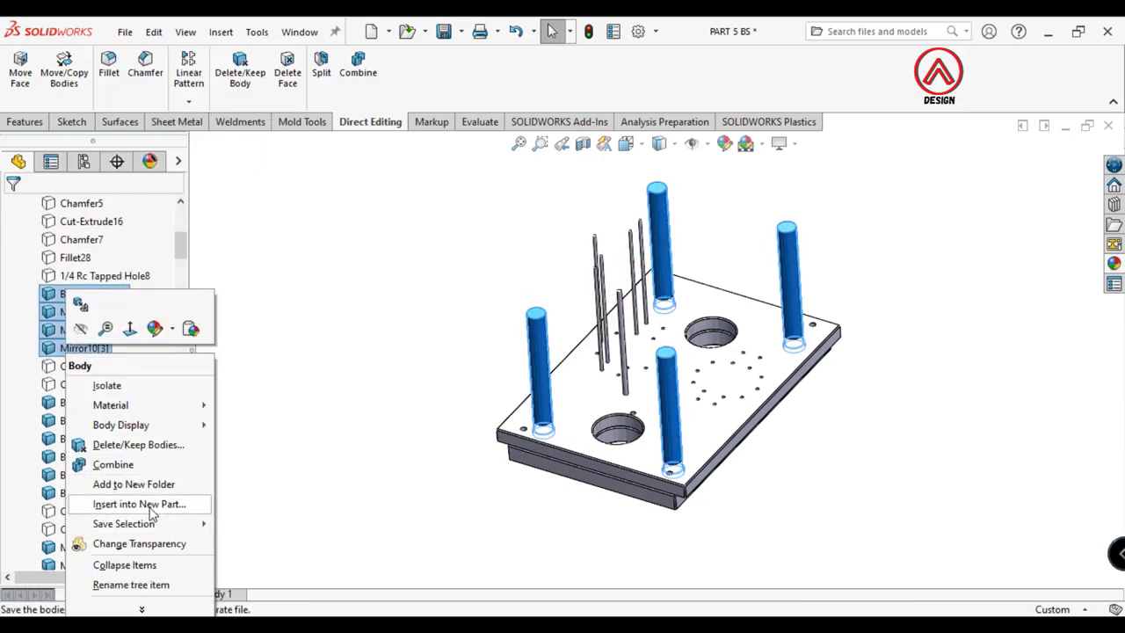
{"action": "left_click", "coordinate": [176, 504]}
{"action": "left_click", "coordinate": [162, 451]}
{"action": "type", "text": "RETURN PINS"}
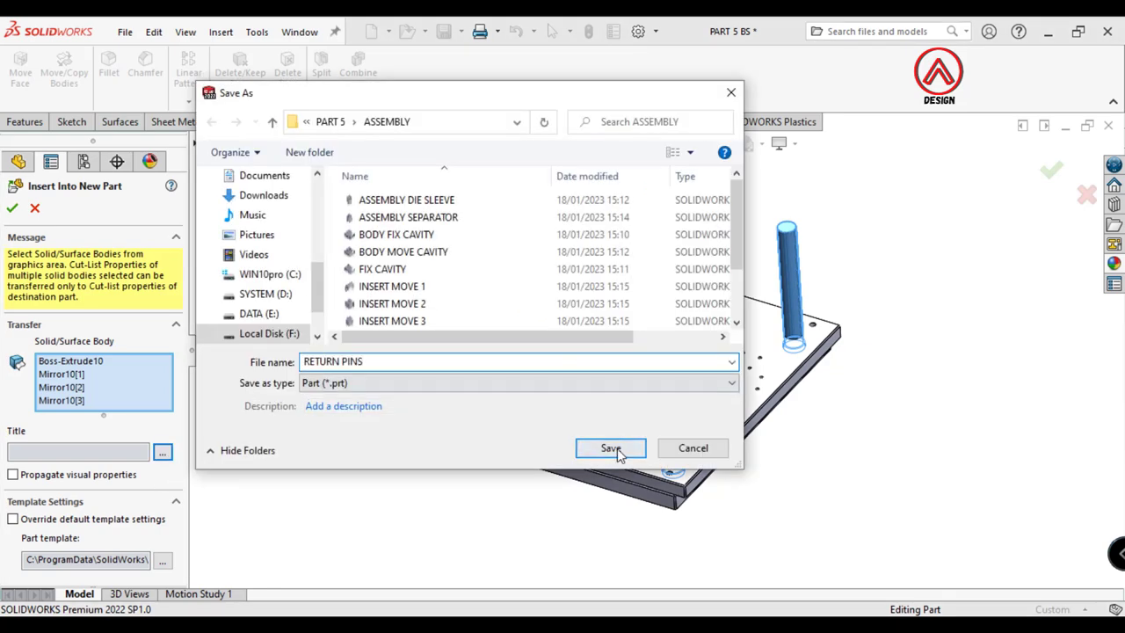
{"action": "left_click", "coordinate": [619, 450]}
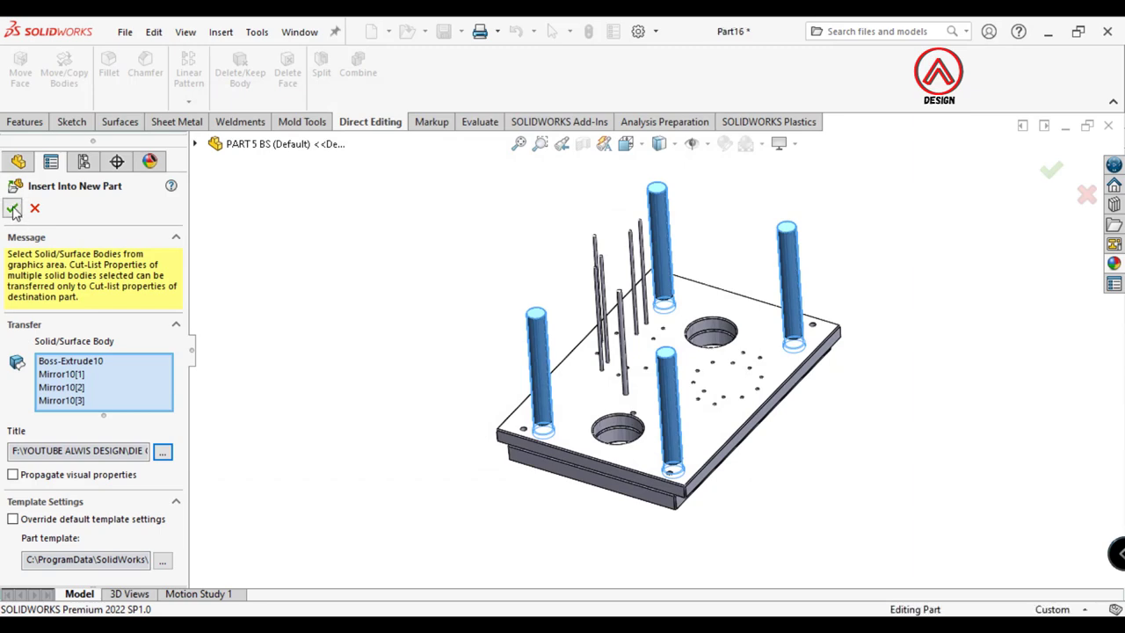
{"action": "left_click", "coordinate": [12, 208]}
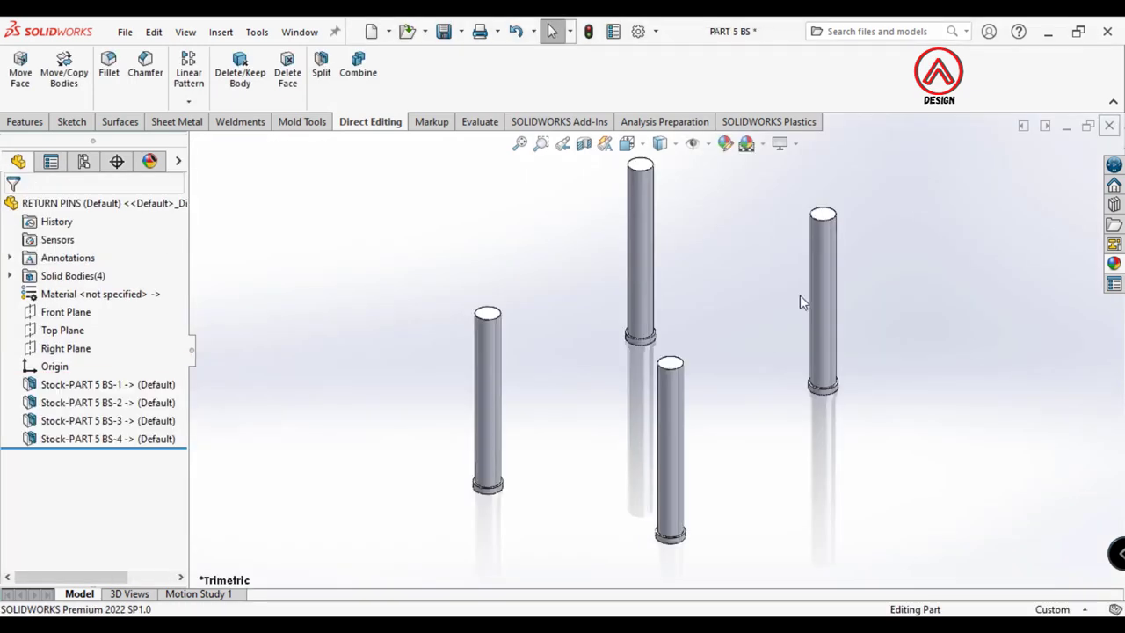
{"action": "key", "text": "ctrl+Tab"}
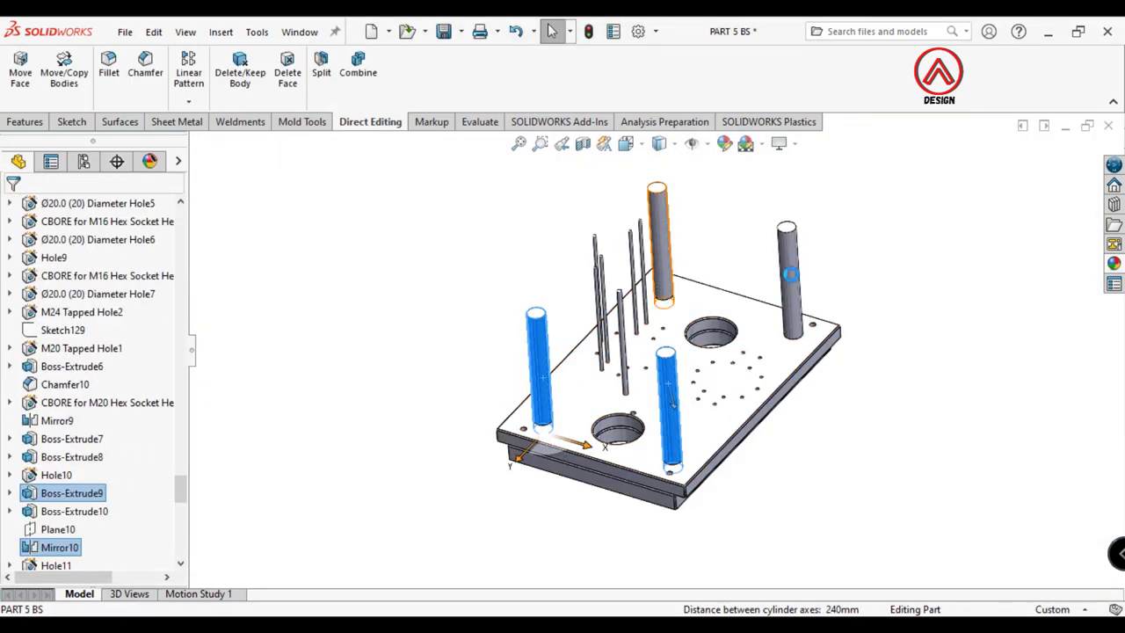
Select the lower back plate body, M12 Tapped Hole6
{"action": "left_click", "coordinate": [790, 275], "text": "ctrl"}
{"action": "left_click", "coordinate": [860, 226]}
{"action": "left_click", "coordinate": [646, 505]}
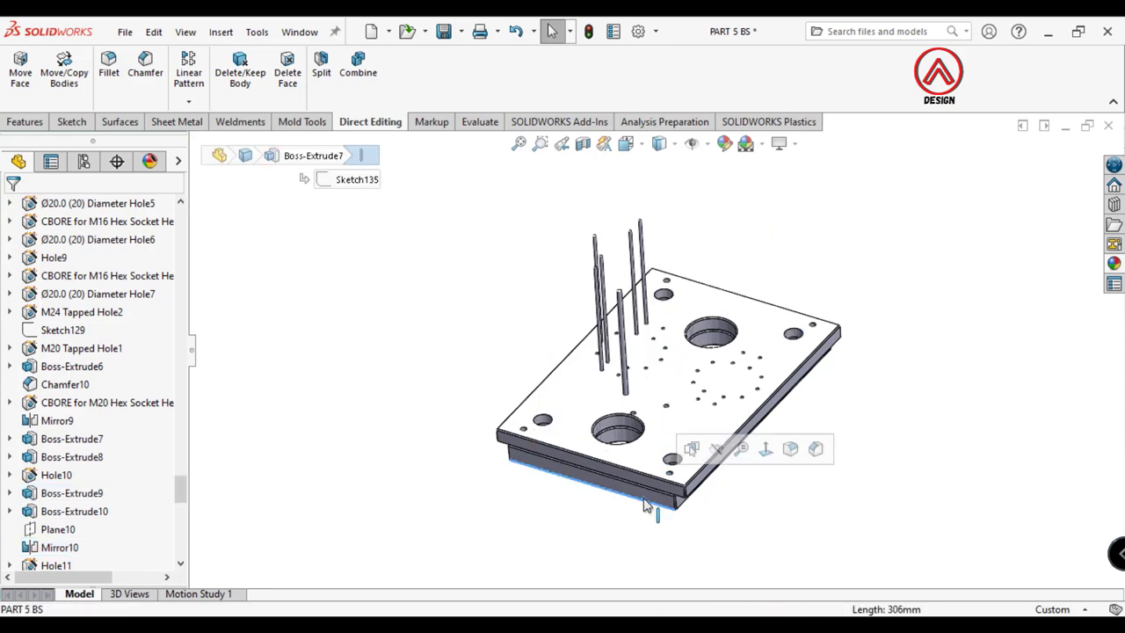
{"action": "left_click", "coordinate": [639, 499]}
{"action": "left_click_drag", "start_coordinate": [180, 489], "coordinate": [168, 254]}
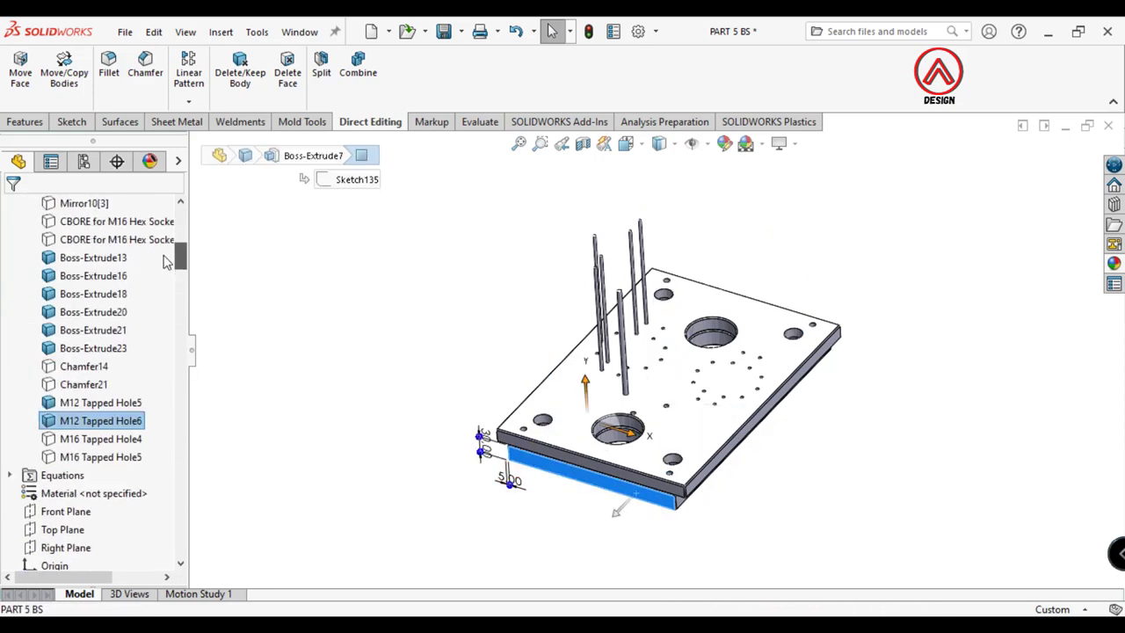
Export the lower plate as a new part EJECTOR BACK PLATE, then hide the body
{"action": "right_click", "coordinate": [71, 429]}
{"action": "left_click", "coordinate": [123, 492]}
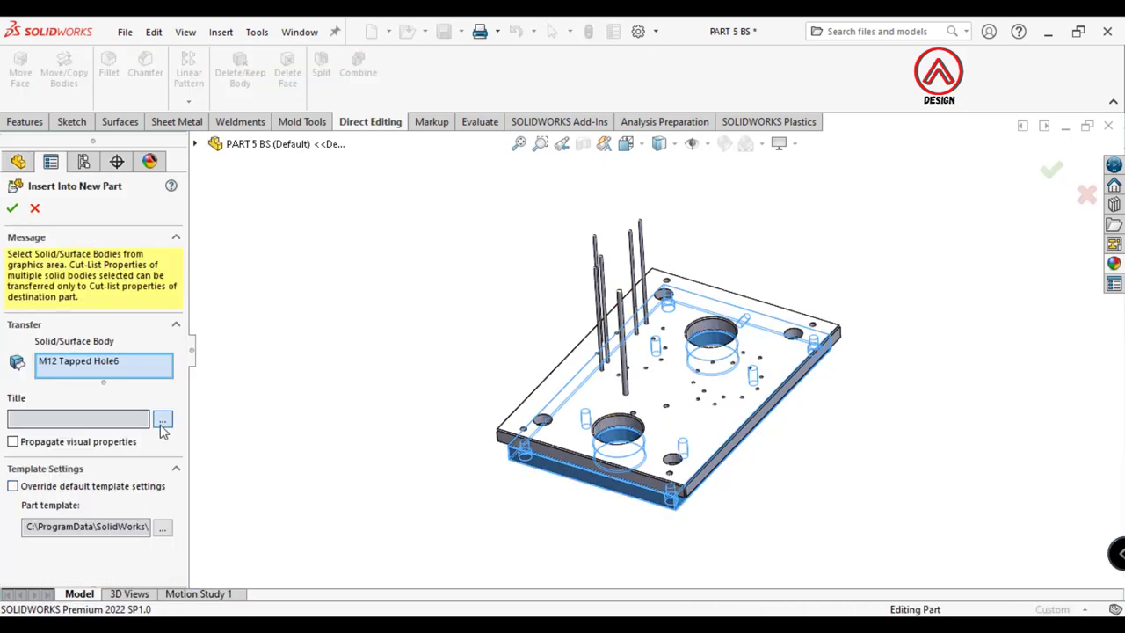
{"action": "left_click", "coordinate": [161, 421]}
{"action": "type", "text": "EJECTOR BACK PLATE"}
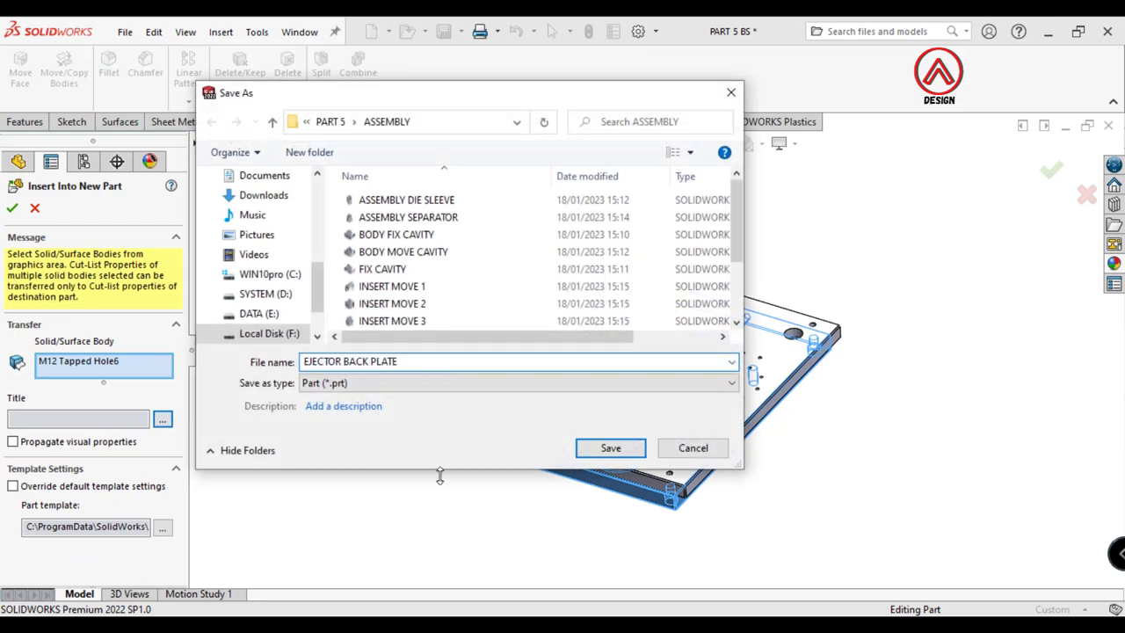
{"action": "left_click", "coordinate": [611, 449]}
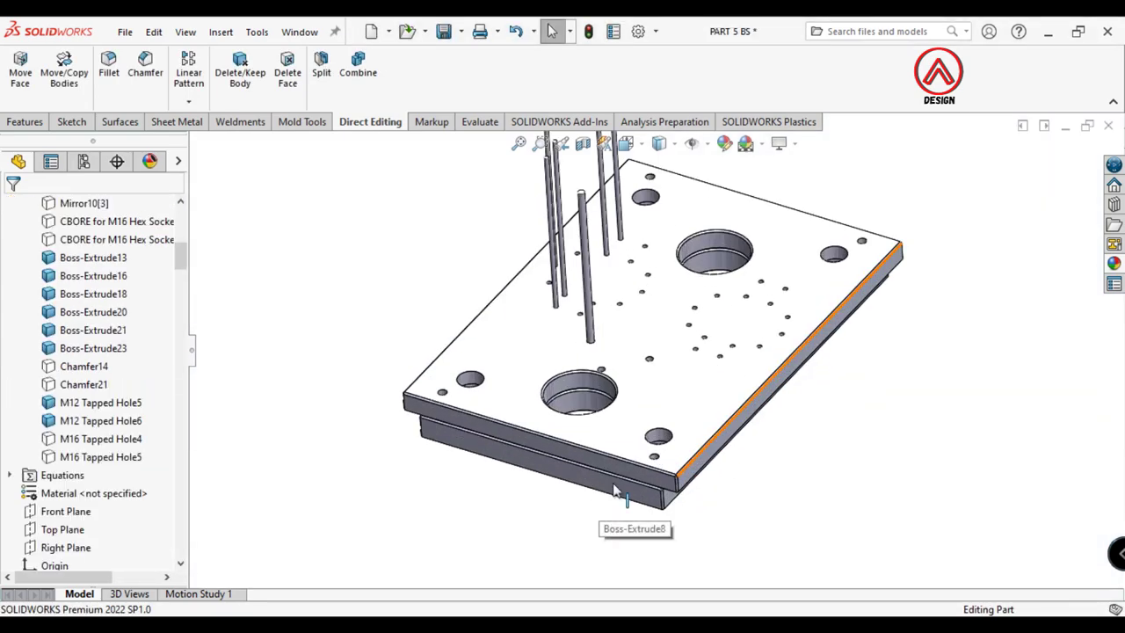
{"action": "left_click", "coordinate": [613, 491]}
{"action": "left_click", "coordinate": [683, 432]}
View the plate's top face normal-to and start a new sketch on it
{"action": "scroll", "coordinate": [701, 368], "scroll_direction": "up", "scroll_amount": 3}
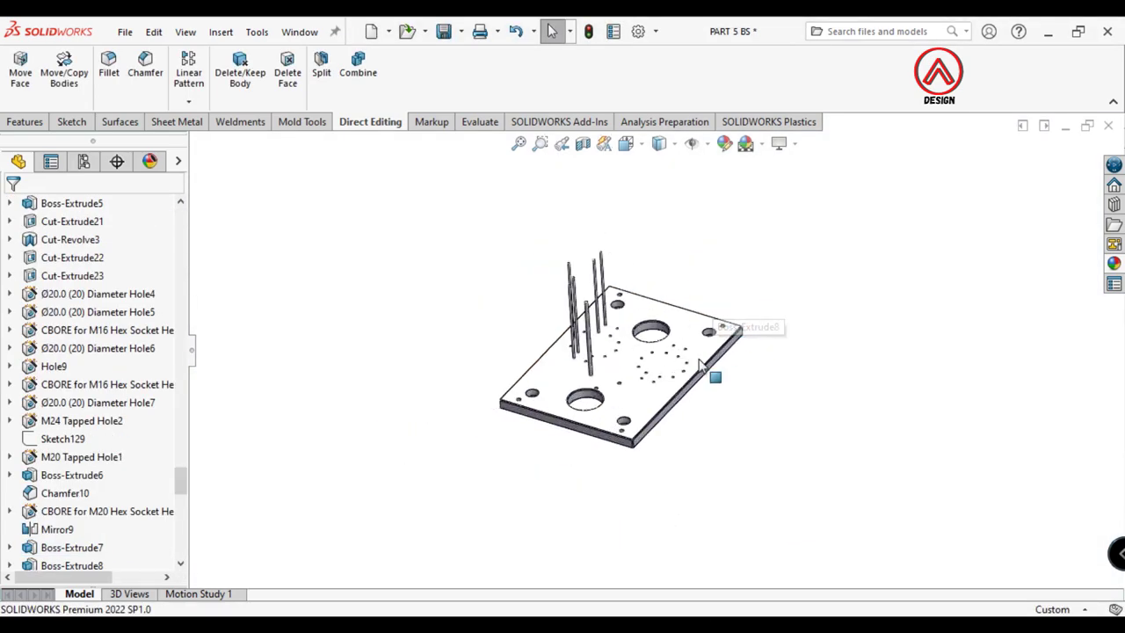
{"action": "scroll", "coordinate": [700, 367], "scroll_direction": "down", "scroll_amount": 5}
{"action": "mouse_move", "coordinate": [540, 314]}
{"action": "middle_mouse_down"}
{"action": "mouse_move", "coordinate": [653, 390]}
{"action": "mouse_move", "coordinate": [637, 324]}
{"action": "middle_mouse_up"}
{"action": "scroll", "coordinate": [637, 323], "scroll_direction": "down", "scroll_amount": 3}
{"action": "scroll", "coordinate": [540, 306], "scroll_direction": "down", "scroll_amount": 3}
{"action": "left_click", "coordinate": [535, 295]}
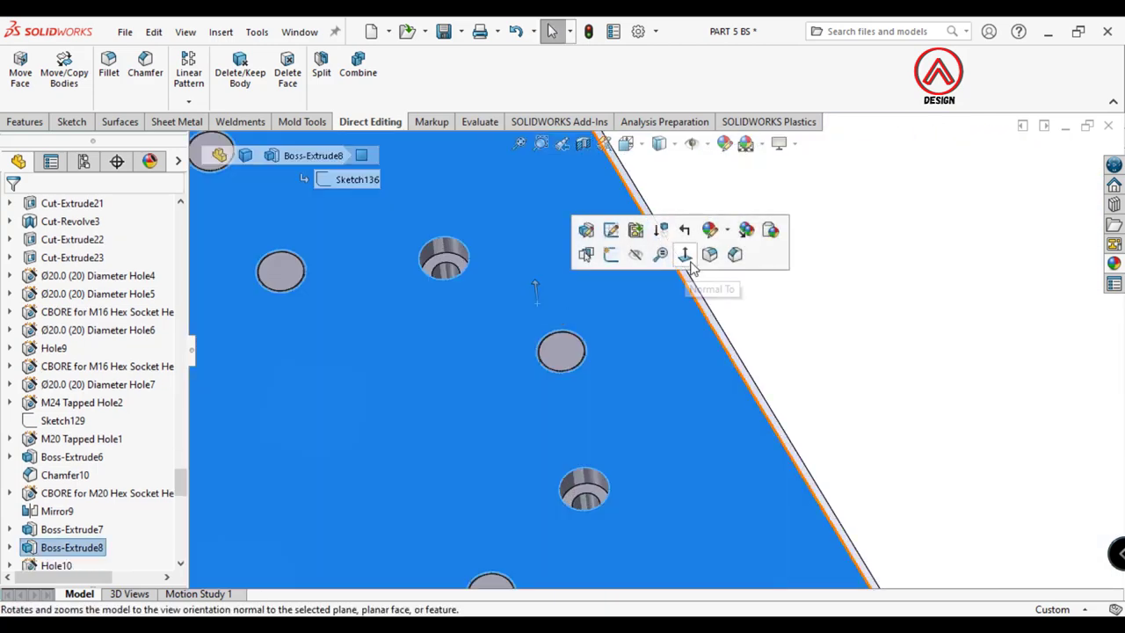
{"action": "left_click", "coordinate": [685, 255]}
{"action": "scroll", "coordinate": [527, 406], "scroll_direction": "down", "scroll_amount": 5}
{"action": "left_click", "coordinate": [528, 410]}
{"action": "left_click", "coordinate": [71, 122]}
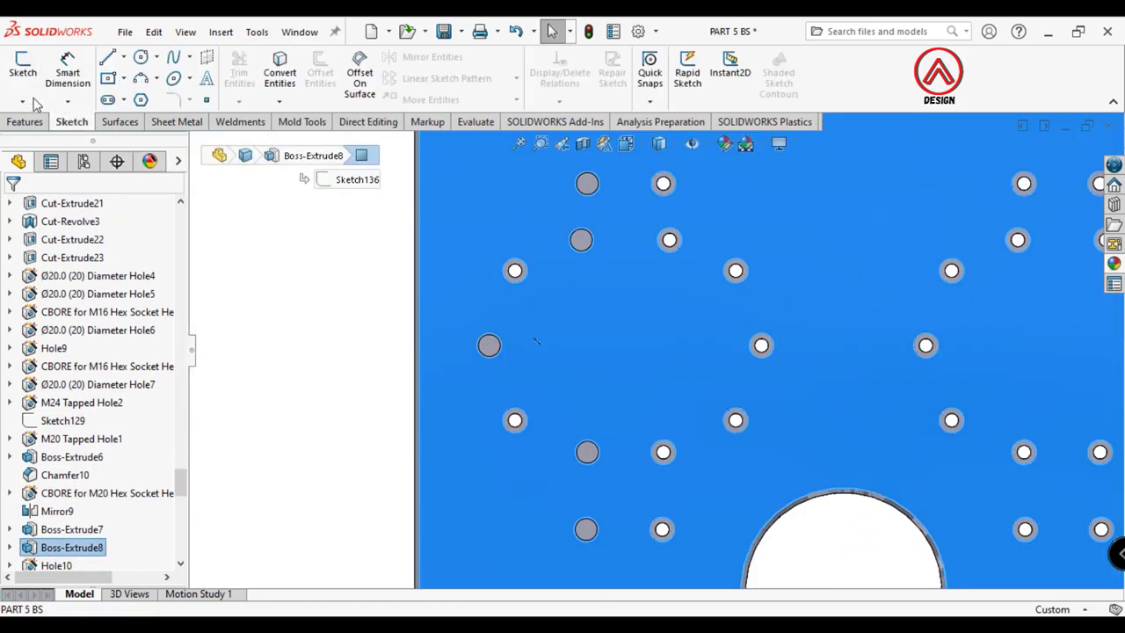
{"action": "left_click", "coordinate": [25, 70]}
Place points at the left, middle and top hole centres, then exit the sketch
{"action": "scroll", "coordinate": [482, 415], "scroll_direction": "down", "scroll_amount": 3}
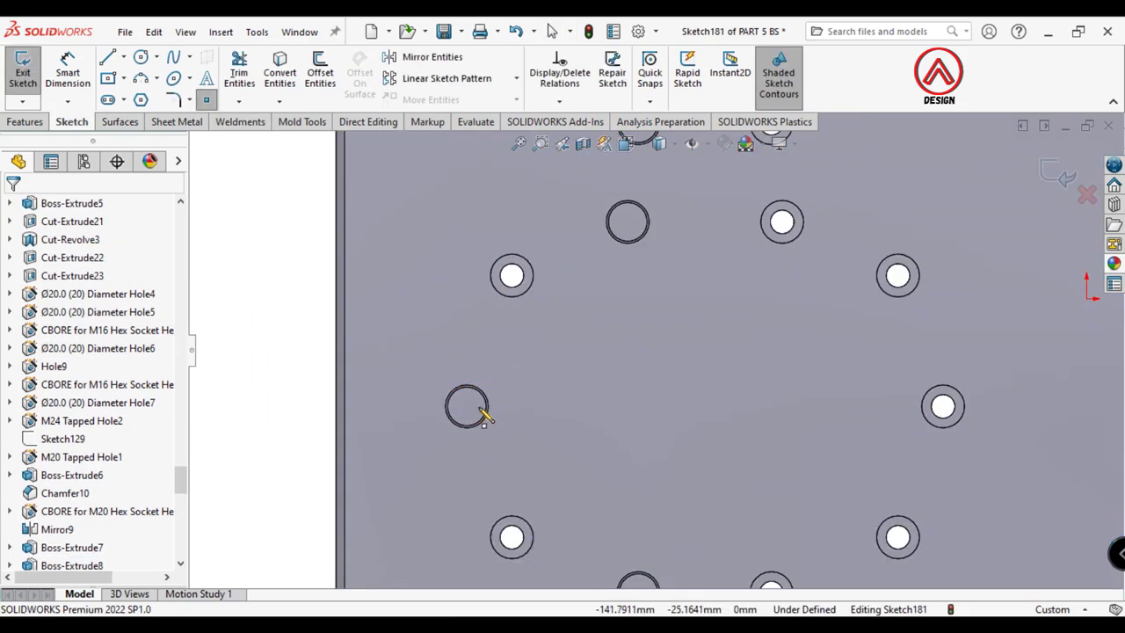
{"action": "left_click", "coordinate": [467, 406]}
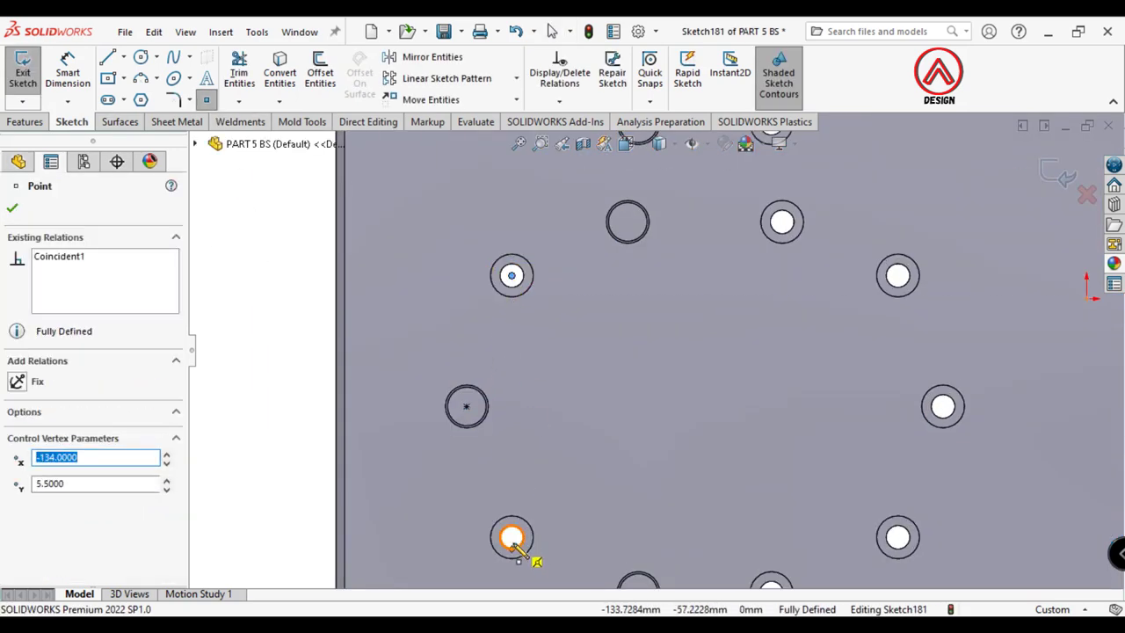
{"action": "scroll", "coordinate": [601, 476], "scroll_direction": "up", "scroll_amount": 3}
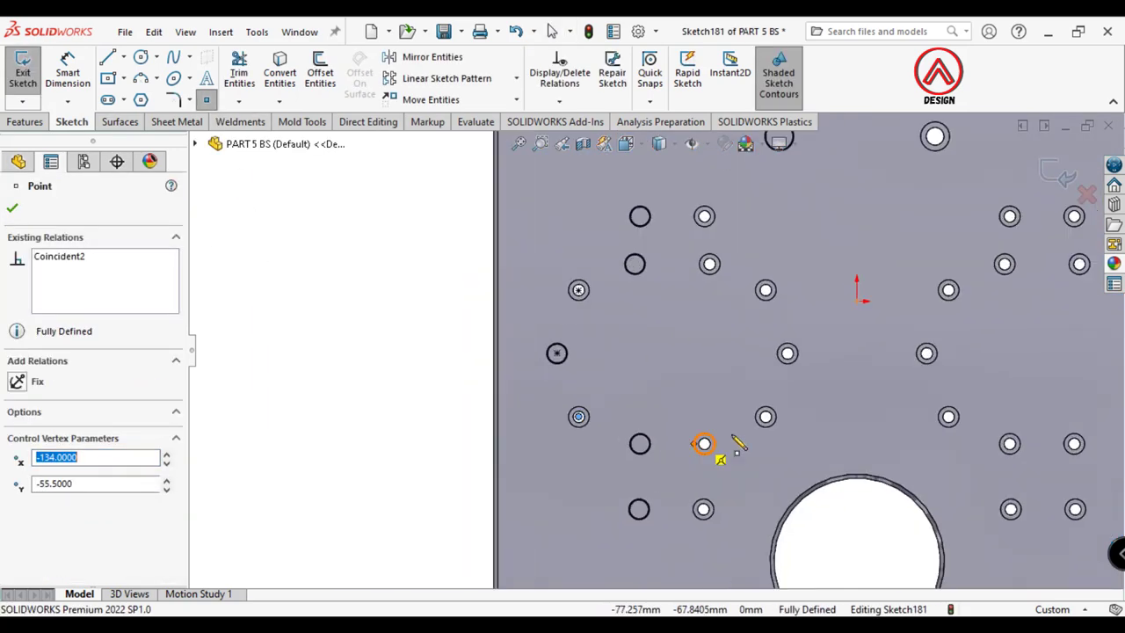
{"action": "left_click", "coordinate": [12, 209]}
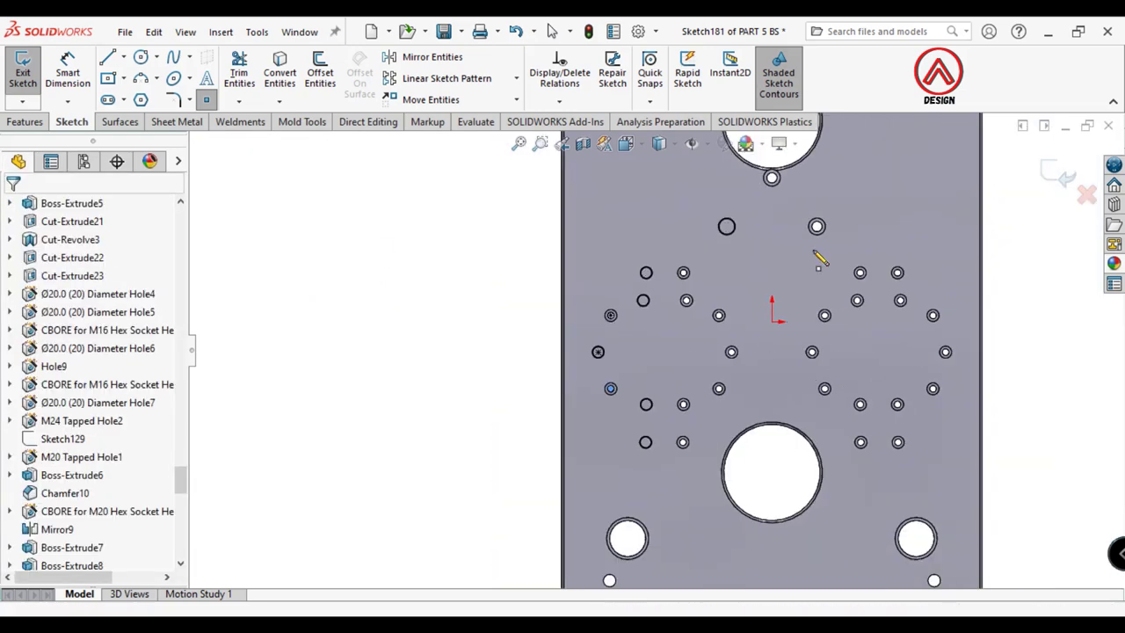
{"action": "left_click", "coordinate": [651, 346]}
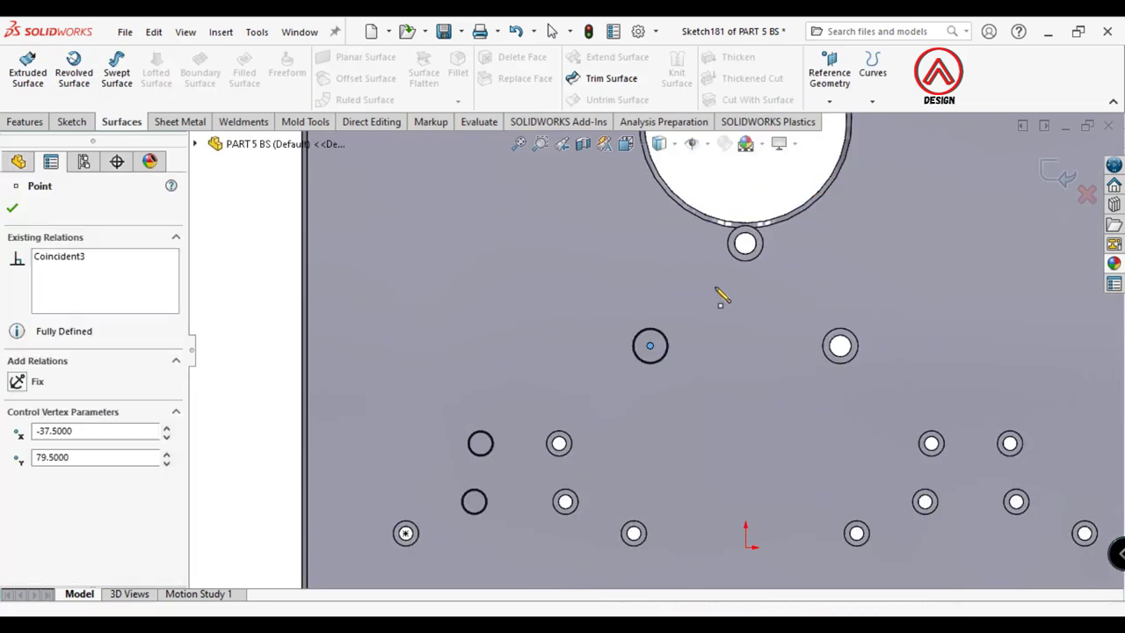
{"action": "left_click", "coordinate": [745, 243]}
{"action": "key", "text": "Escape"}
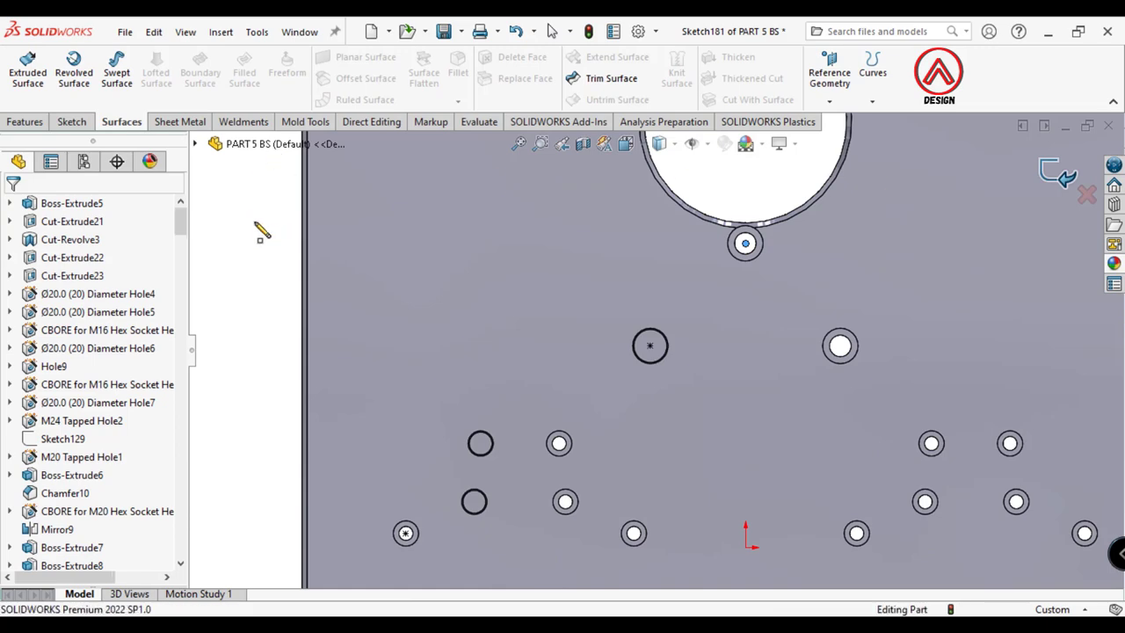
{"action": "left_click", "coordinate": [220, 32]}
{"action": "mouse_move", "coordinate": [249, 113]}
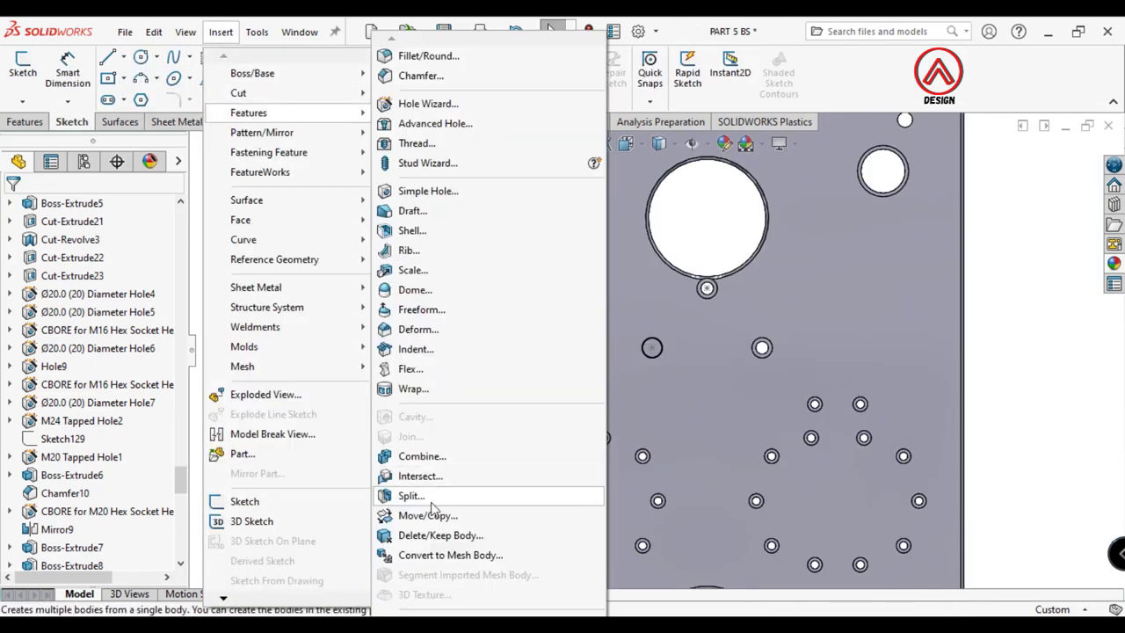
Start a Move/Copy of the Boss-Extrude13 pin body with Copy ticked
{"action": "left_click", "coordinate": [424, 513]}
{"action": "scroll", "coordinate": [610, 447], "scroll_direction": "down", "scroll_amount": 2}
{"action": "scroll", "coordinate": [515, 432], "scroll_direction": "down", "scroll_amount": 5}
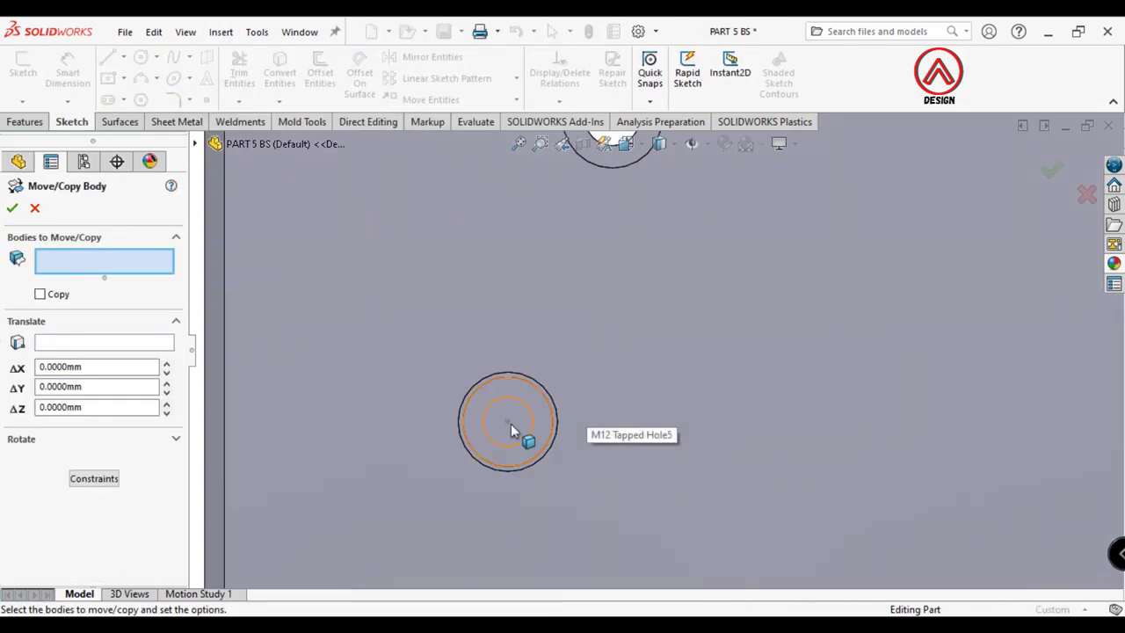
{"action": "left_click", "coordinate": [514, 429]}
{"action": "left_click", "coordinate": [41, 296]}
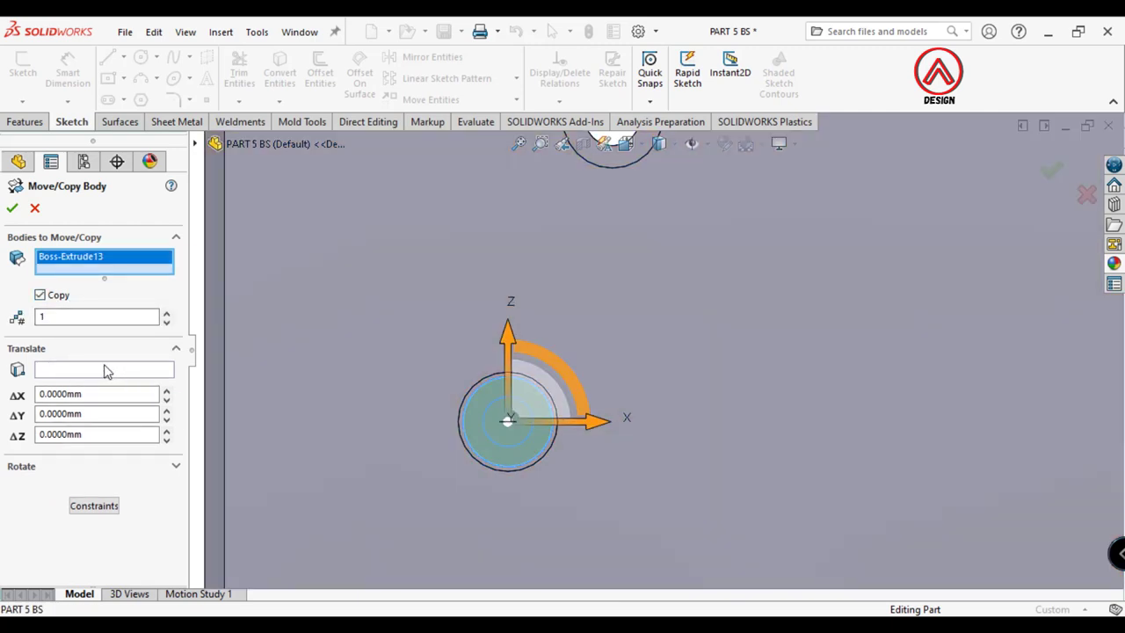
{"action": "left_click", "coordinate": [105, 371]}
{"action": "scroll", "coordinate": [510, 425], "scroll_direction": "up", "scroll_amount": 3}
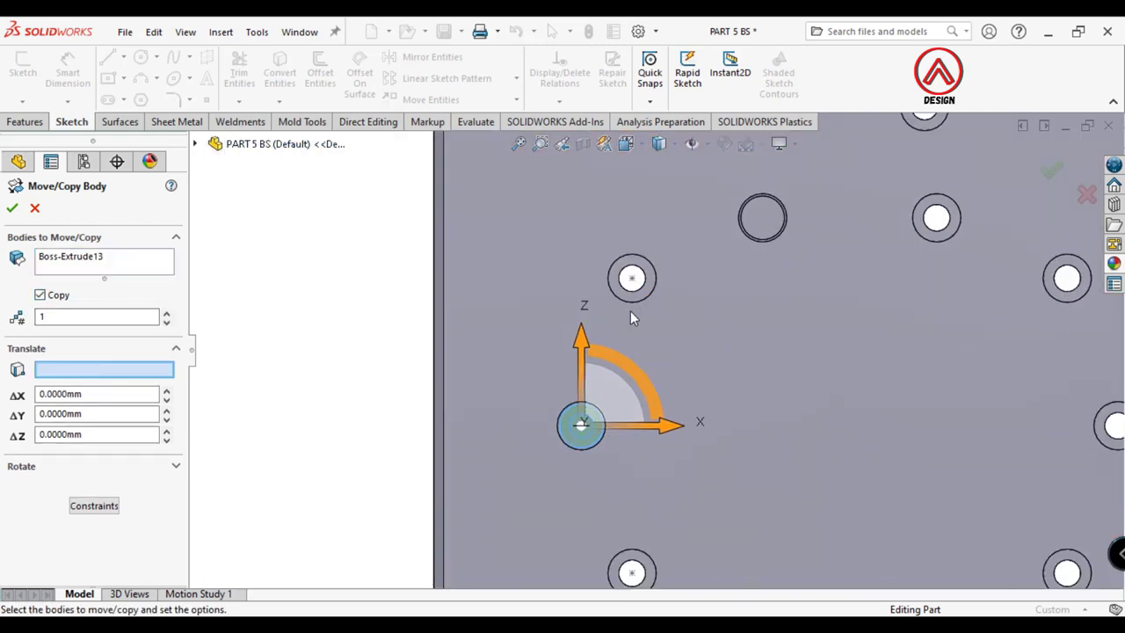
{"action": "scroll", "coordinate": [582, 421], "scroll_direction": "down", "scroll_amount": 3}
{"action": "scroll", "coordinate": [547, 359], "scroll_direction": "down", "scroll_amount": 3}
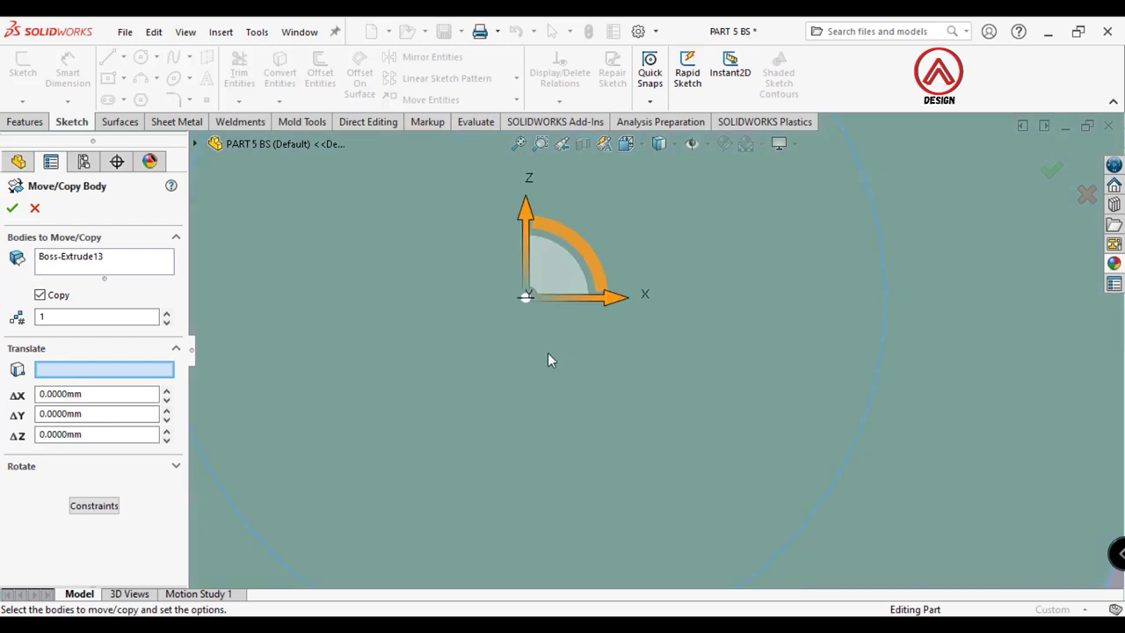
{"action": "scroll", "coordinate": [632, 355], "scroll_direction": "up", "scroll_amount": 3}
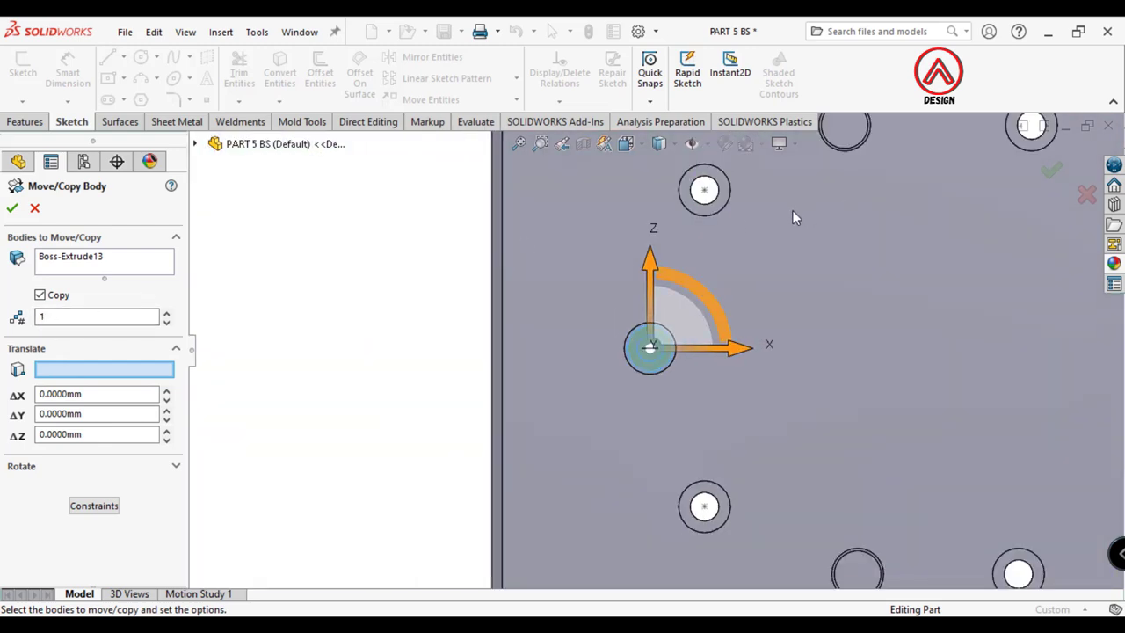
Pick a start point and destination hole point, then clear both translation points
{"action": "left_click", "coordinate": [714, 192]}
{"action": "scroll", "coordinate": [691, 345], "scroll_direction": "down", "scroll_amount": 3}
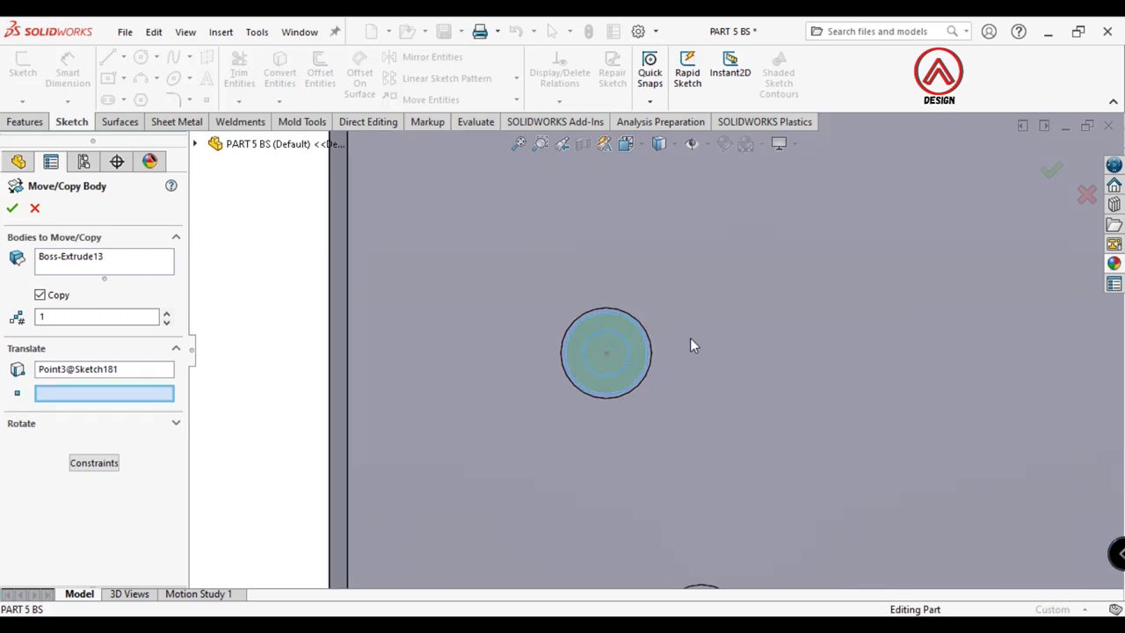
{"action": "left_click", "coordinate": [608, 356]}
{"action": "scroll", "coordinate": [615, 356], "scroll_direction": "up", "scroll_amount": 3}
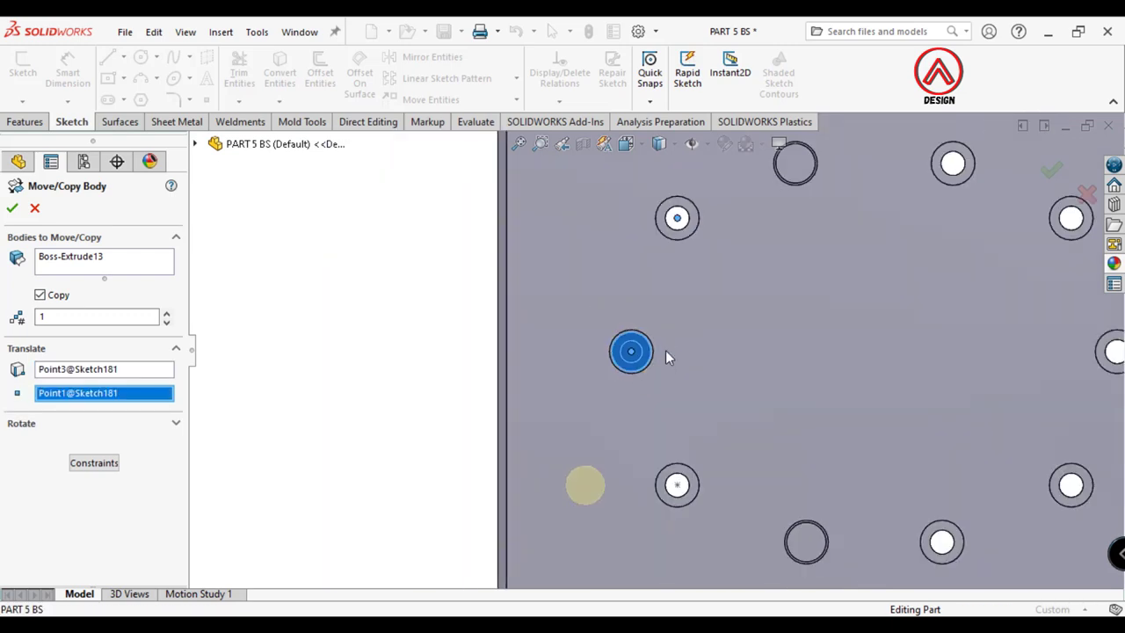
{"action": "right_click", "coordinate": [84, 392]}
{"action": "left_click", "coordinate": [133, 424]}
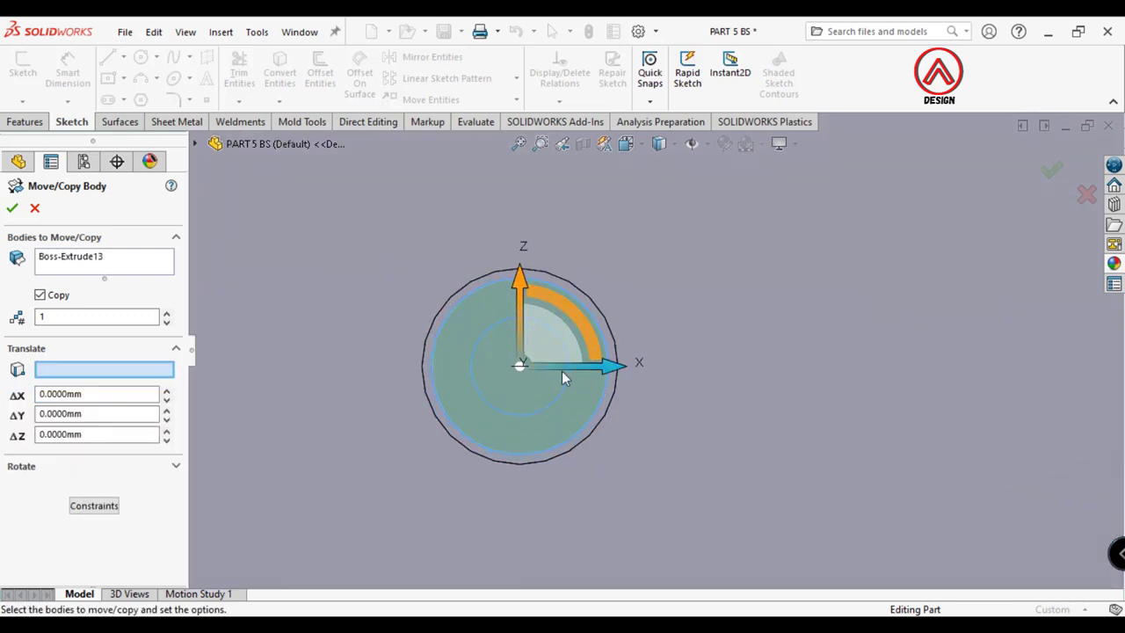
With hidden edges shown, copy the pin from its centre to Point3@Sketch181
{"action": "scroll", "coordinate": [526, 377], "scroll_direction": "down", "scroll_amount": 5}
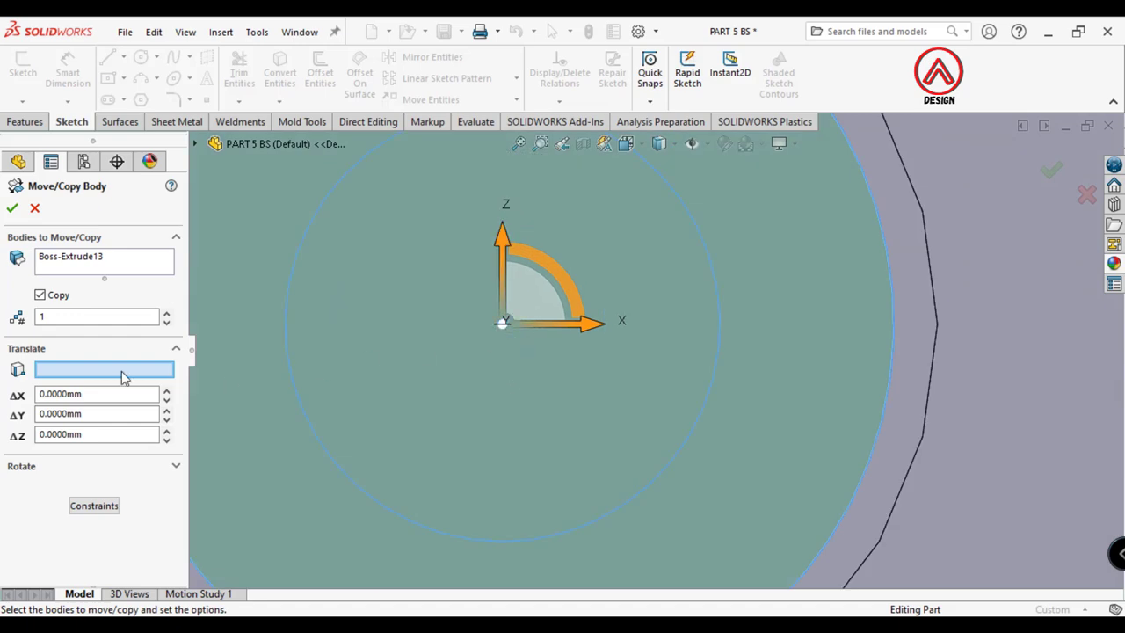
{"action": "scroll", "coordinate": [648, 317], "scroll_direction": "down", "scroll_amount": 3}
{"action": "scroll", "coordinate": [615, 390], "scroll_direction": "up", "scroll_amount": 3}
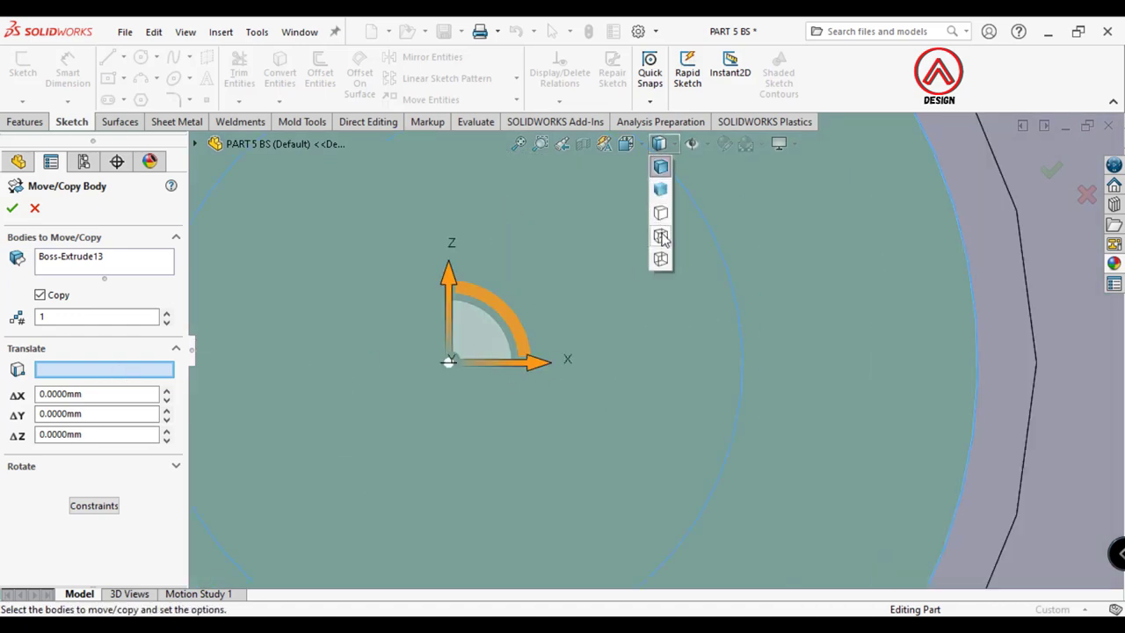
{"action": "left_click", "coordinate": [661, 236]}
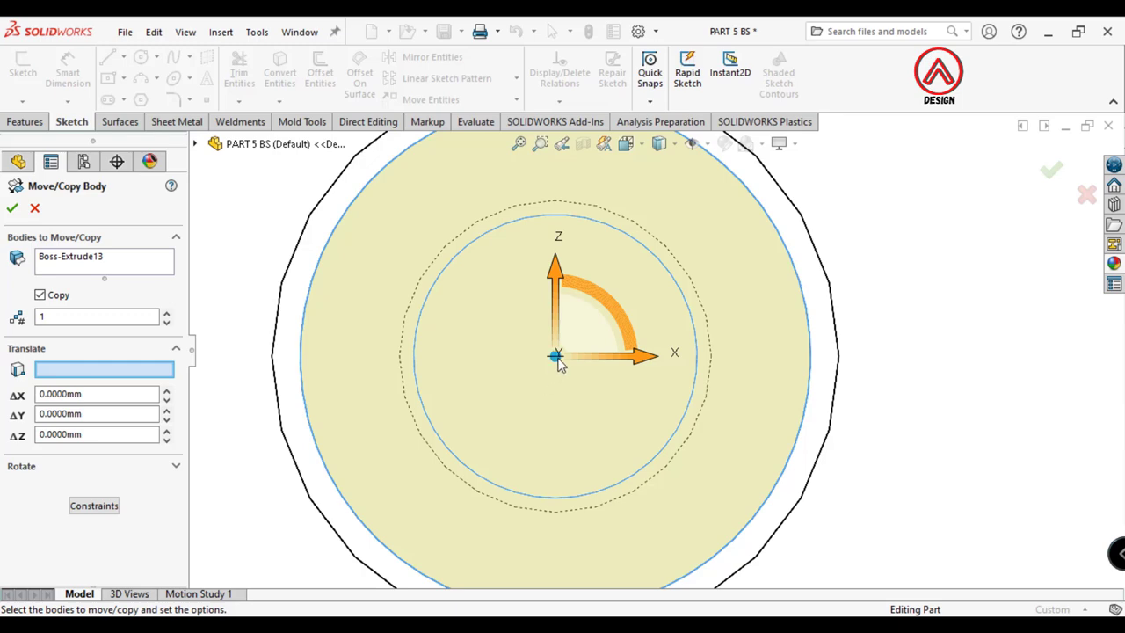
{"action": "scroll", "coordinate": [589, 368], "scroll_direction": "up", "scroll_amount": 3}
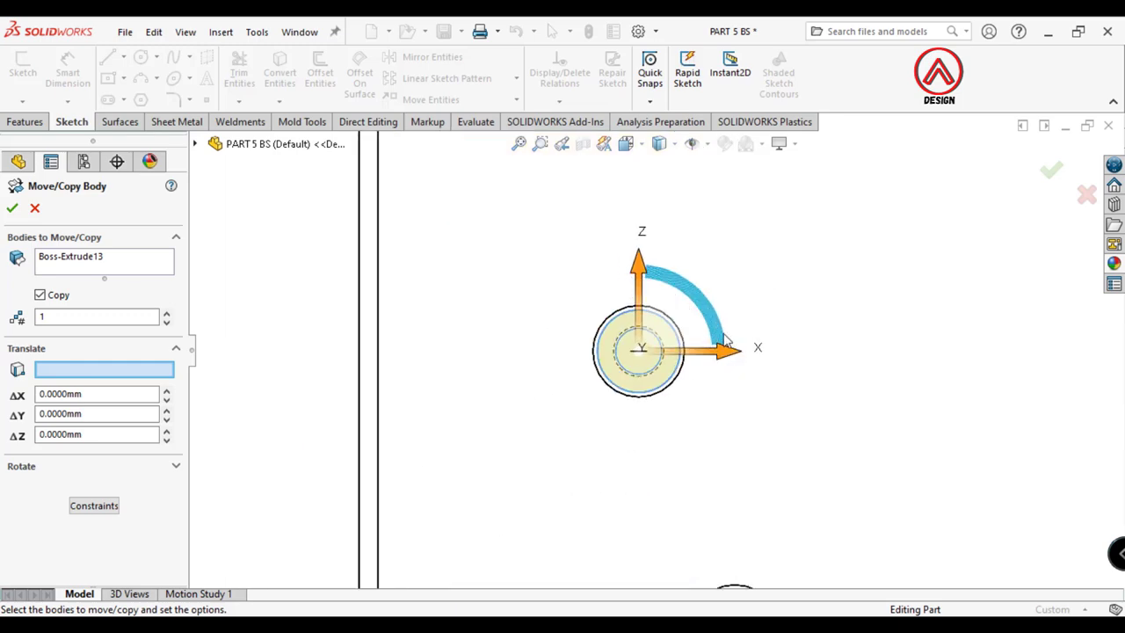
{"action": "scroll", "coordinate": [650, 334], "scroll_direction": "up", "scroll_amount": 2}
{"action": "scroll", "coordinate": [678, 319], "scroll_direction": "down", "scroll_amount": 2}
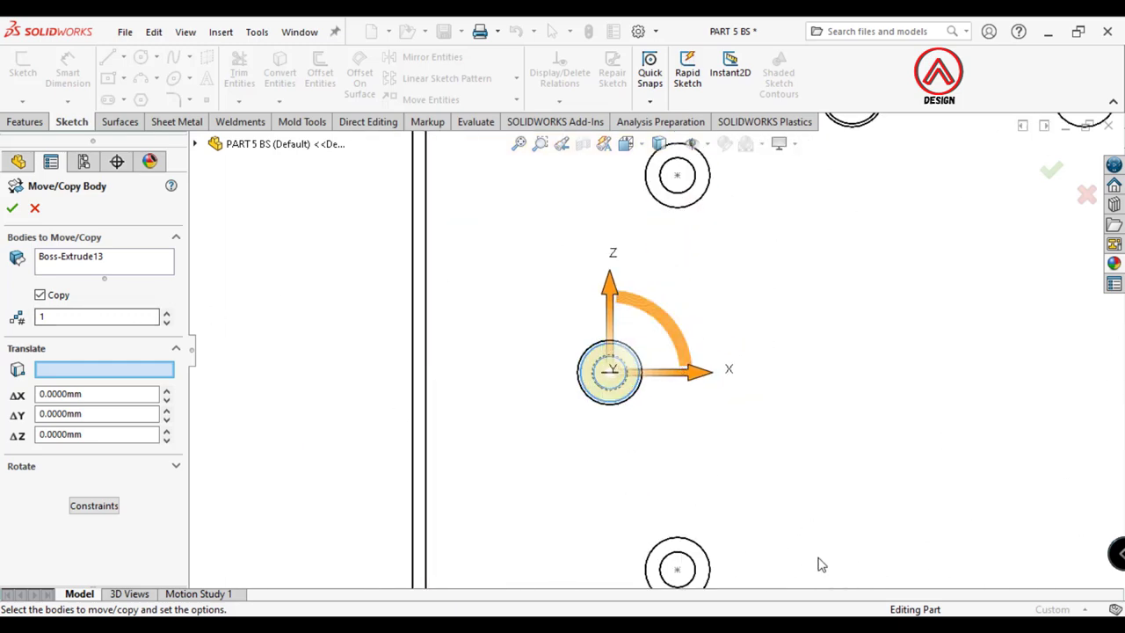
{"action": "middle_click_drag", "start_coordinate": [615, 380], "coordinate": [622, 381]}
{"action": "left_click", "coordinate": [633, 390]}
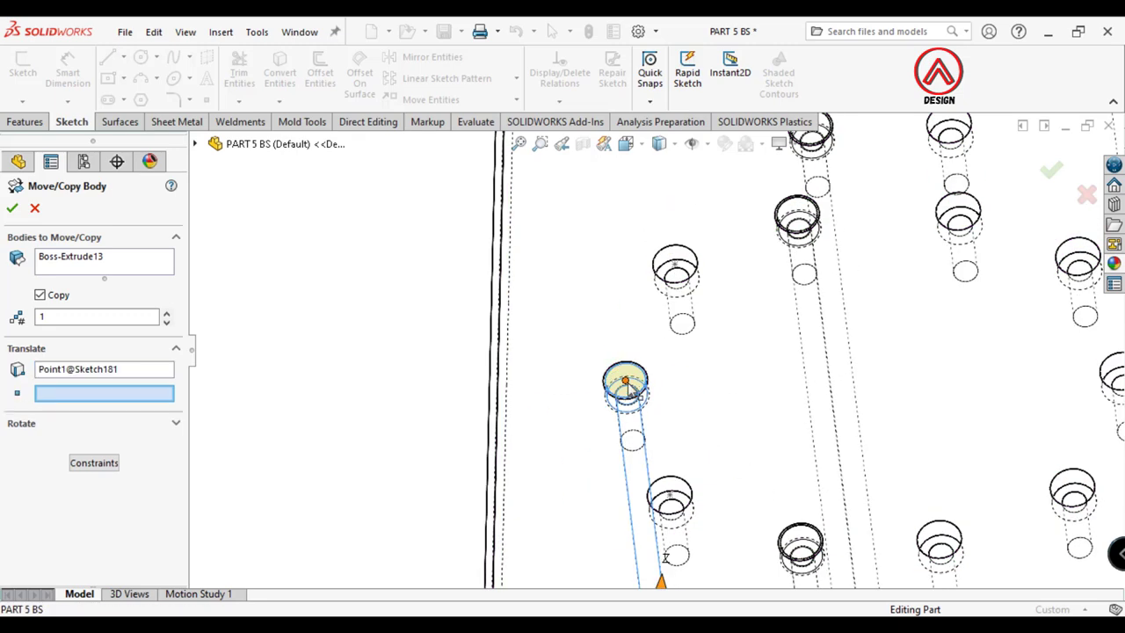
{"action": "left_click", "coordinate": [675, 266]}
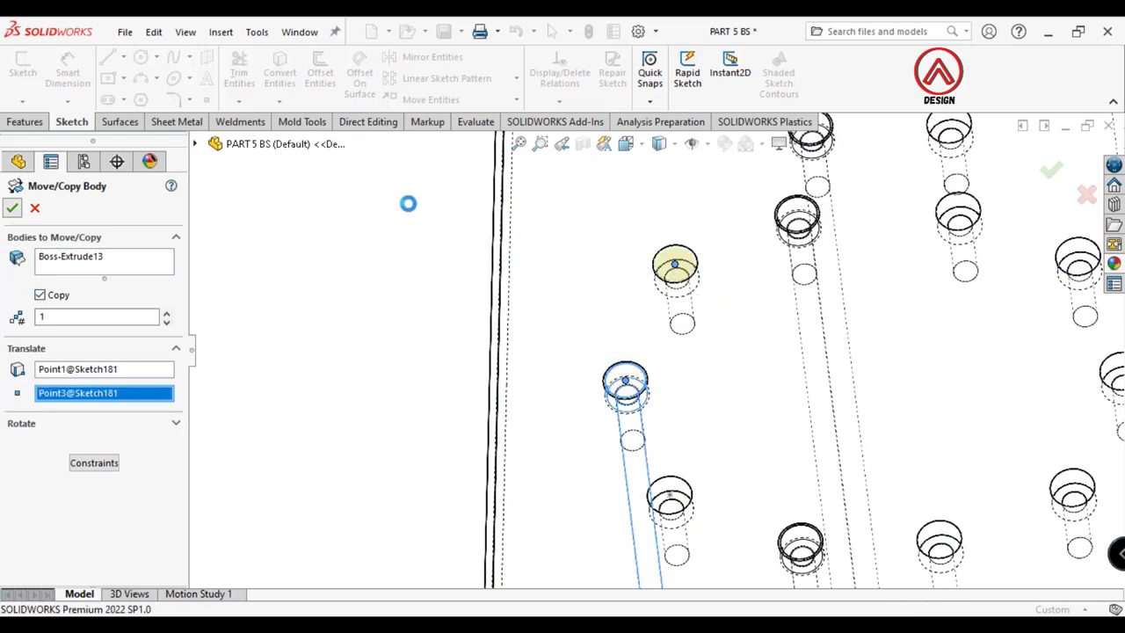
{"action": "left_click", "coordinate": [220, 31]}
{"action": "mouse_move", "coordinate": [249, 113]}
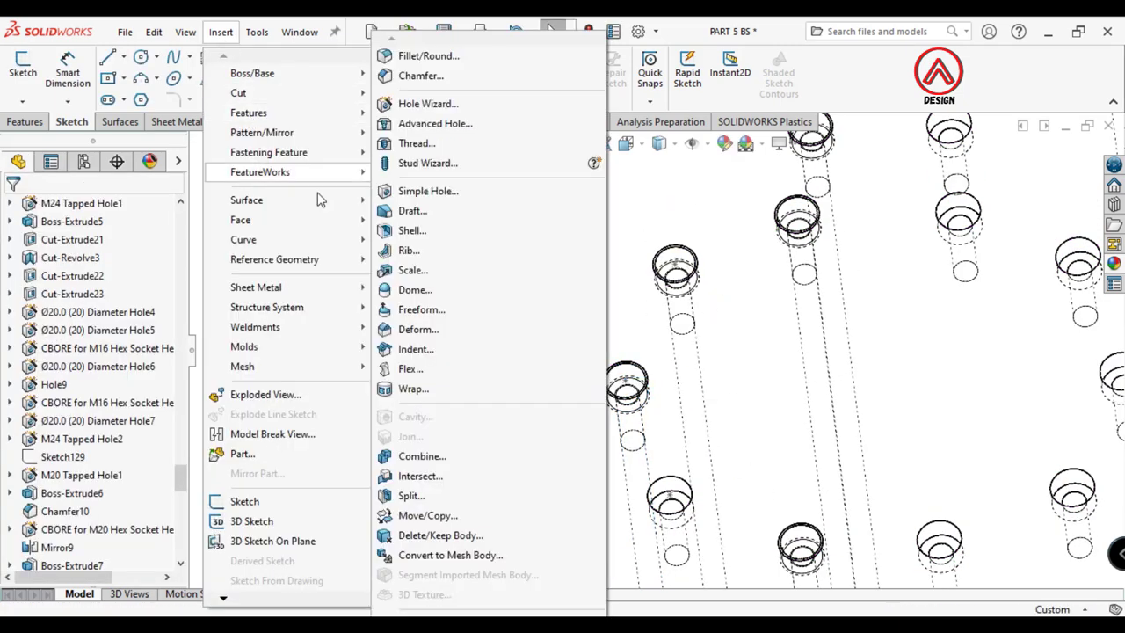
Start another copy of Boss-Extrude13 from its centre point toward Point5@Sketch181
{"action": "left_click", "coordinate": [444, 515]}
{"action": "scroll", "coordinate": [615, 380], "scroll_direction": "down", "scroll_amount": 3}
{"action": "left_click", "coordinate": [640, 389]}
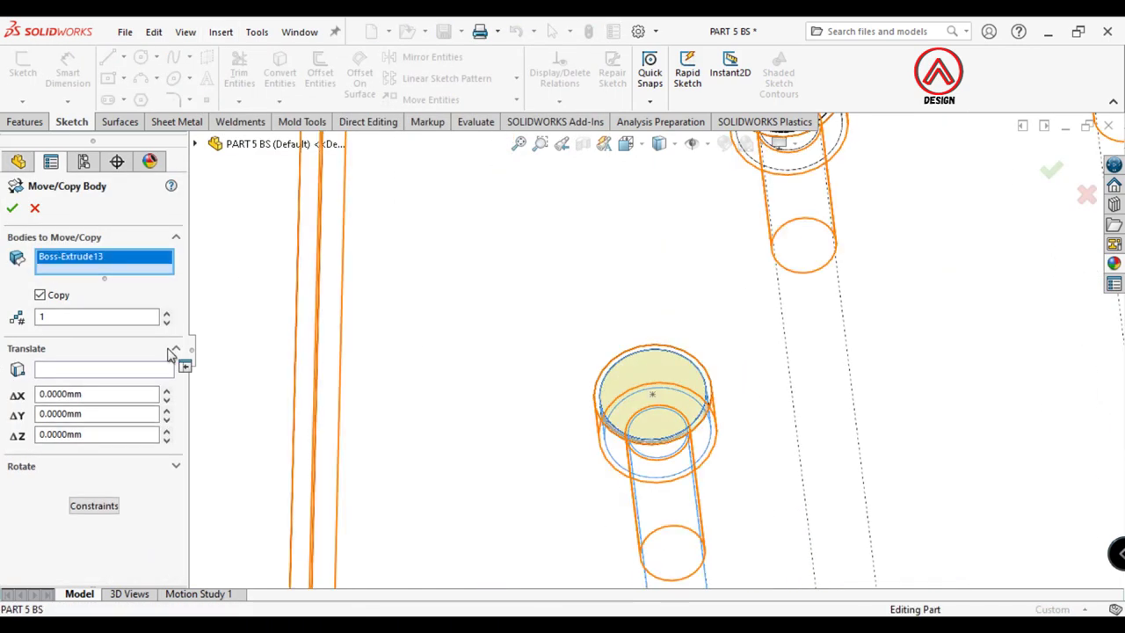
{"action": "left_click", "coordinate": [75, 371]}
{"action": "left_click", "coordinate": [653, 394]}
{"action": "scroll", "coordinate": [715, 460], "scroll_direction": "up", "scroll_amount": 3}
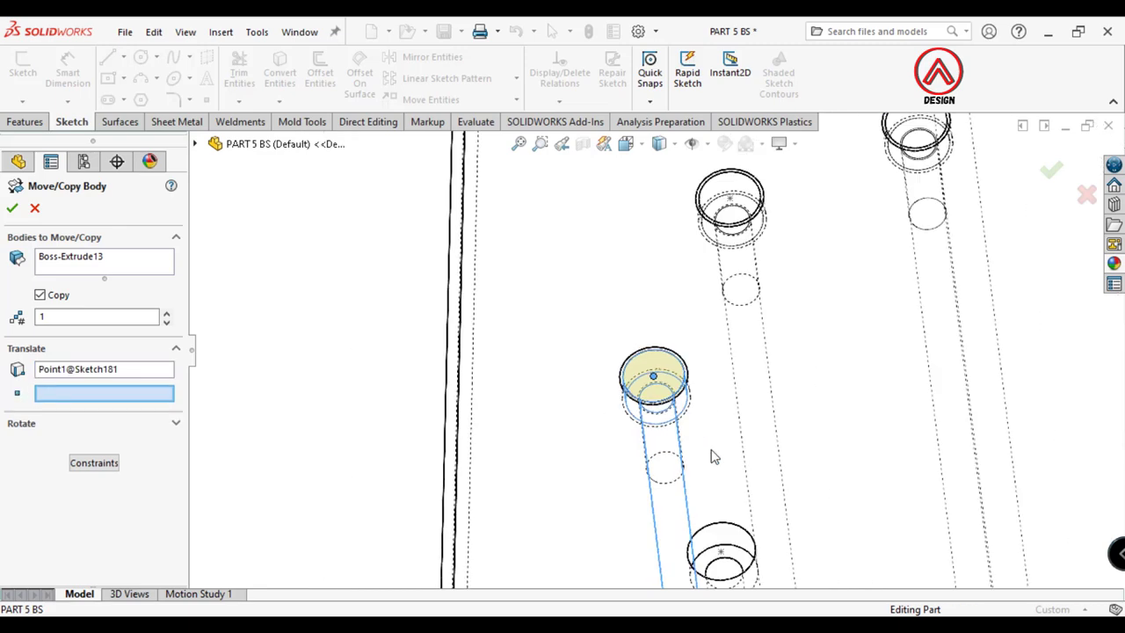
{"action": "scroll", "coordinate": [703, 466], "scroll_direction": "up", "scroll_amount": 3}
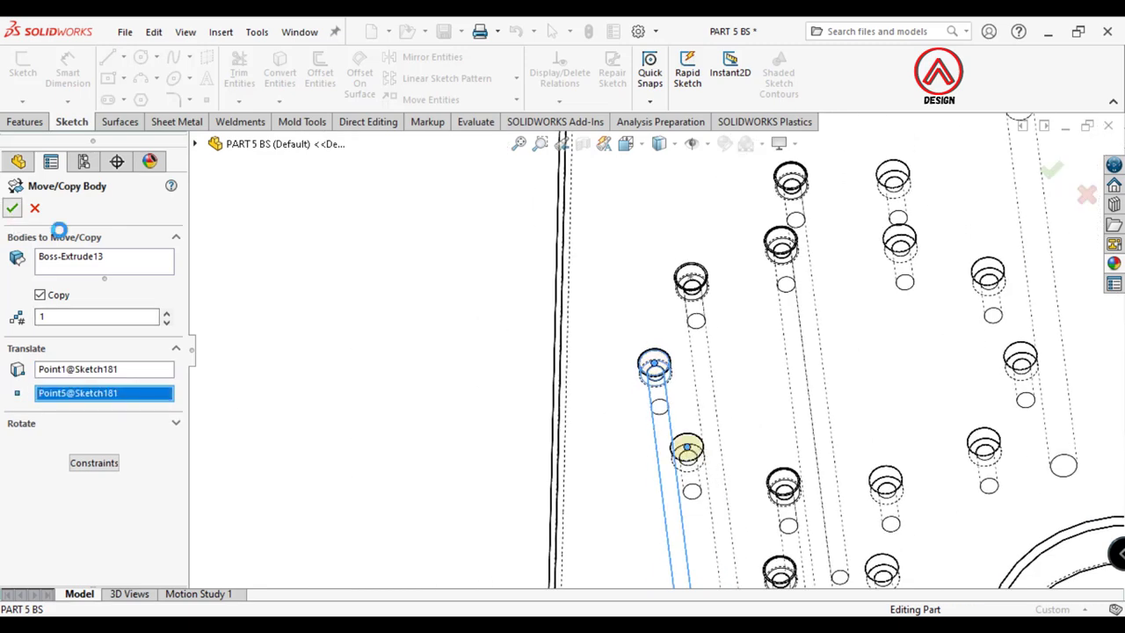
{"action": "scroll", "coordinate": [515, 339], "scroll_direction": "up", "scroll_amount": 3}
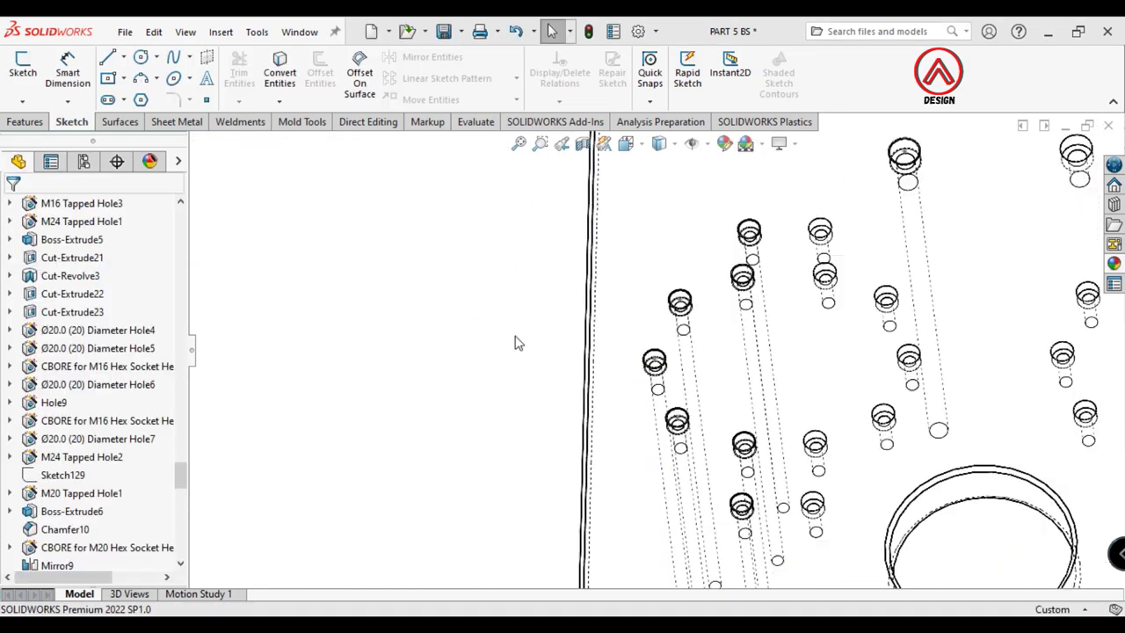
Switch the display to Shaded with Edges and orbit onto the plate's top face
{"action": "scroll", "coordinate": [666, 161], "scroll_direction": "down", "scroll_amount": 3}
{"action": "left_click", "coordinate": [658, 143]}
{"action": "left_click", "coordinate": [658, 167]}
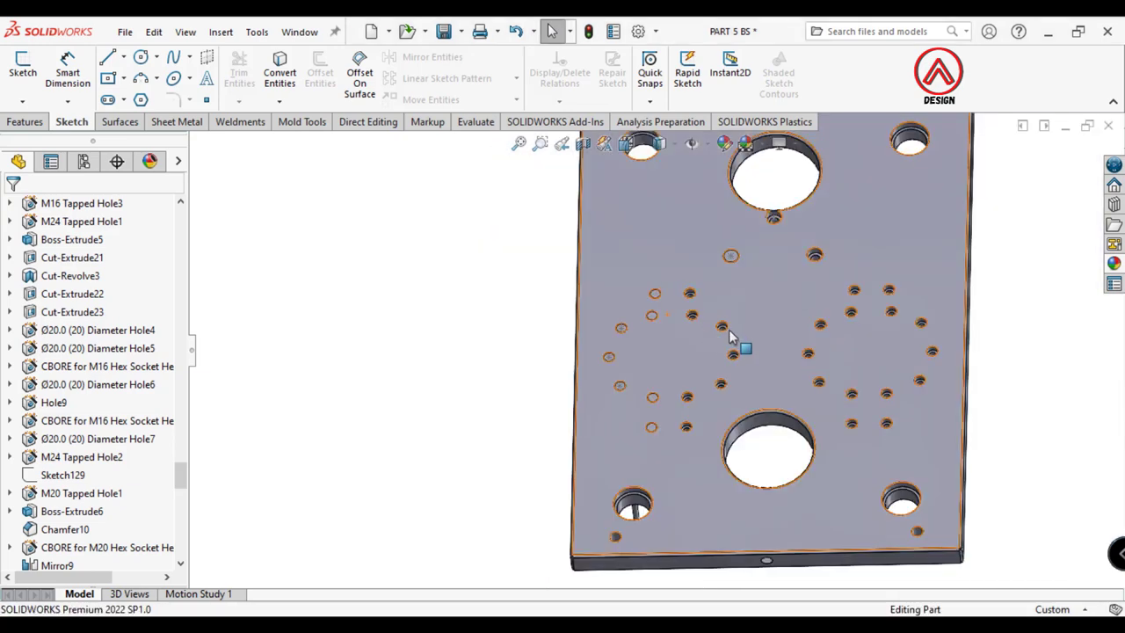
{"action": "scroll", "coordinate": [741, 338], "scroll_direction": "up", "scroll_amount": 3}
{"action": "mouse_move", "coordinate": [741, 352]}
{"action": "middle_mouse_down"}
{"action": "mouse_move", "coordinate": [688, 310]}
{"action": "mouse_move", "coordinate": [678, 502]}
{"action": "middle_mouse_up"}
{"action": "scroll", "coordinate": [741, 381], "scroll_direction": "down", "scroll_amount": 3}
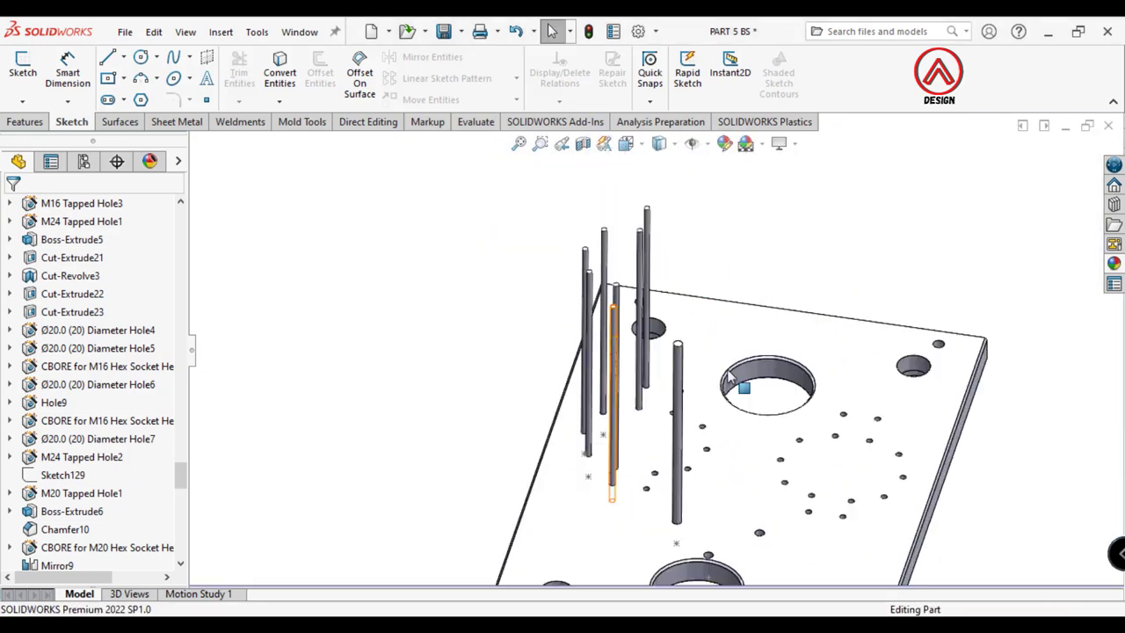
{"action": "middle_click_drag", "start_coordinate": [741, 381], "coordinate": [683, 502]}
{"action": "scroll", "coordinate": [167, 455], "scroll_direction": "up", "scroll_amount": 10}
{"action": "scroll", "coordinate": [175, 263], "scroll_direction": "up", "scroll_amount": 5}
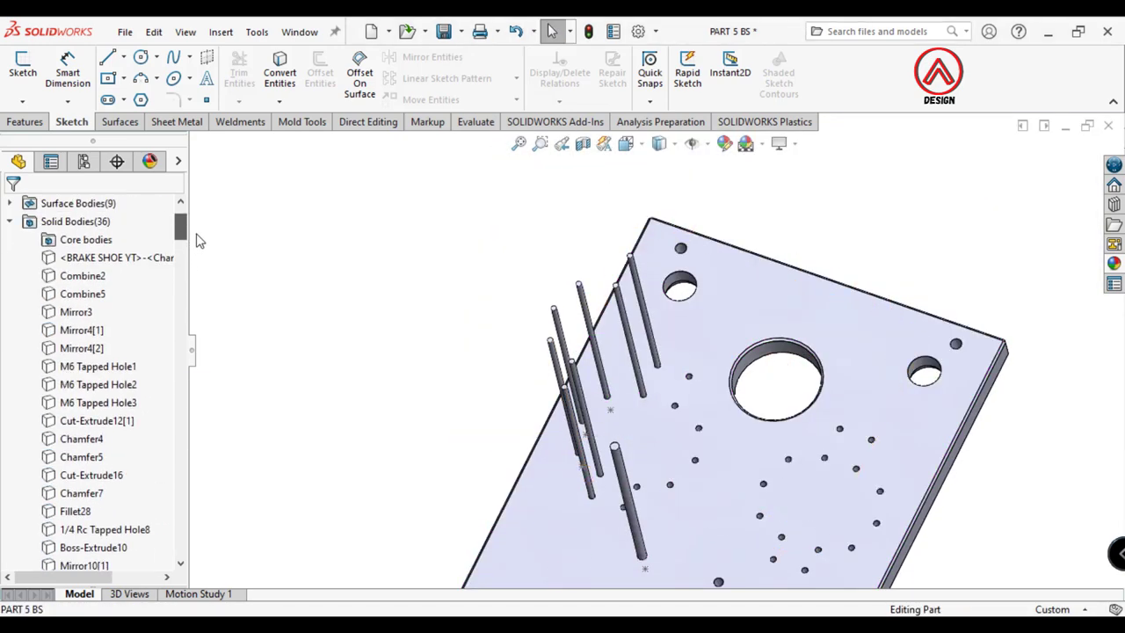
Start a Mirror feature from the Linear Pattern dropdown with Plane1 as the mirror plane
{"action": "left_click", "coordinate": [9, 294]}
{"action": "scroll", "coordinate": [55, 387], "scroll_direction": "down", "scroll_amount": 3}
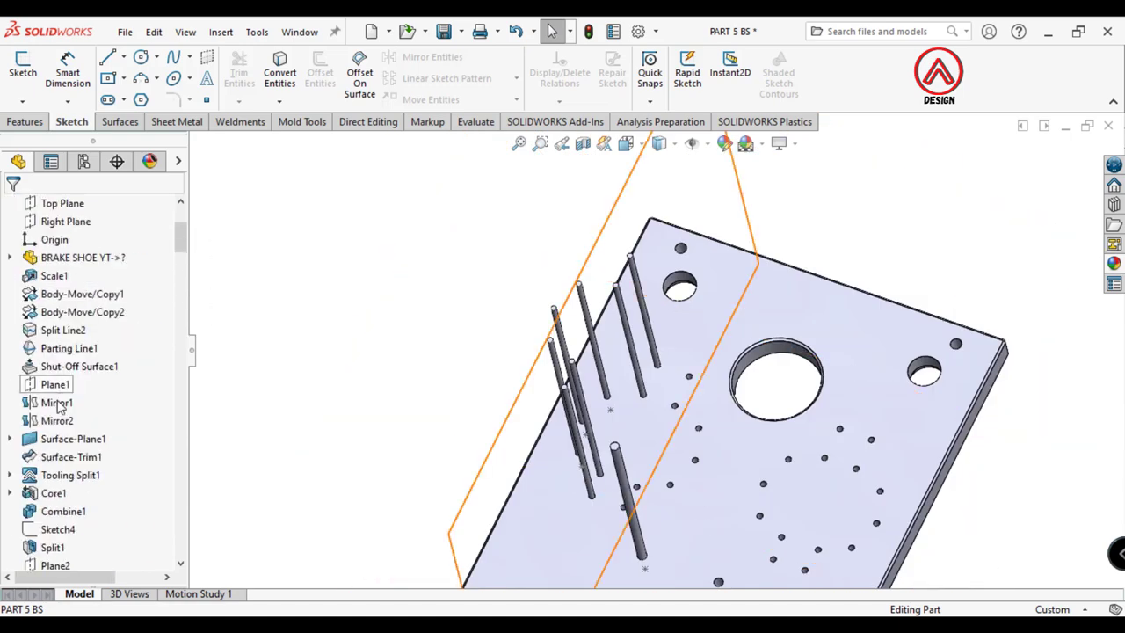
{"action": "left_click", "coordinate": [55, 385]}
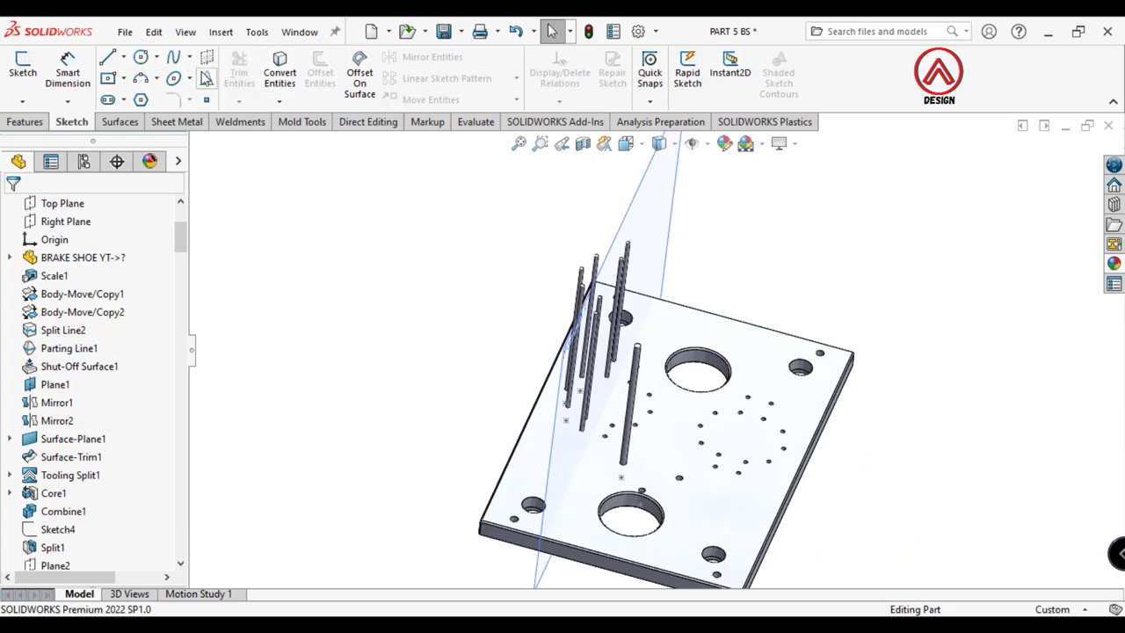
{"action": "left_click", "coordinate": [220, 31]}
{"action": "mouse_move", "coordinate": [248, 113]}
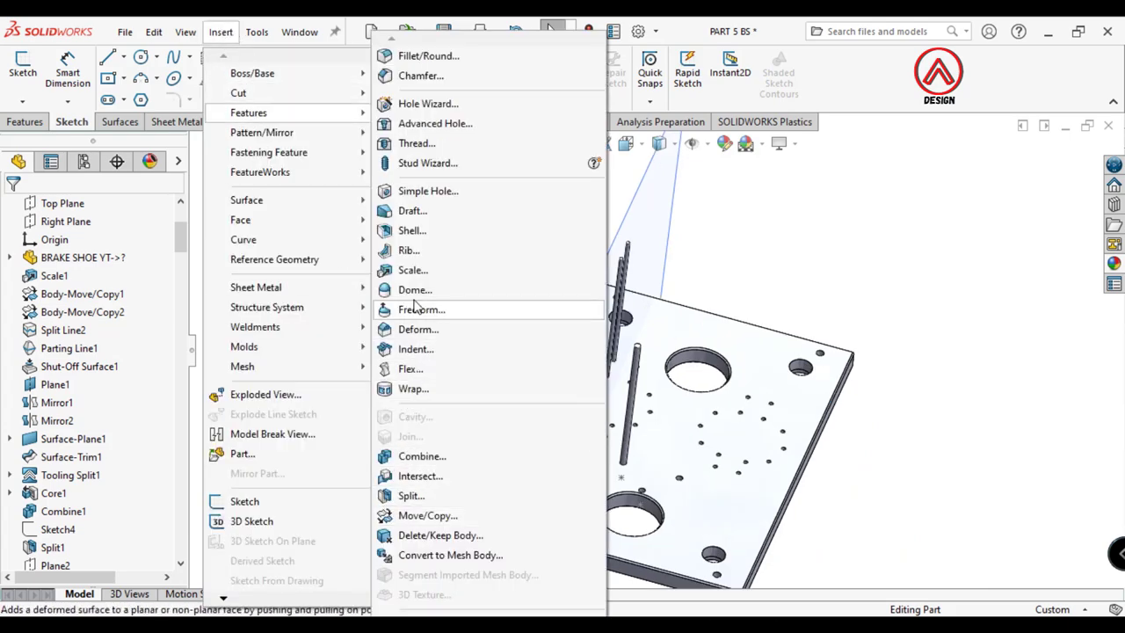
{"action": "left_click", "coordinate": [25, 132]}
{"action": "left_click", "coordinate": [25, 121]}
{"action": "left_click", "coordinate": [490, 101]}
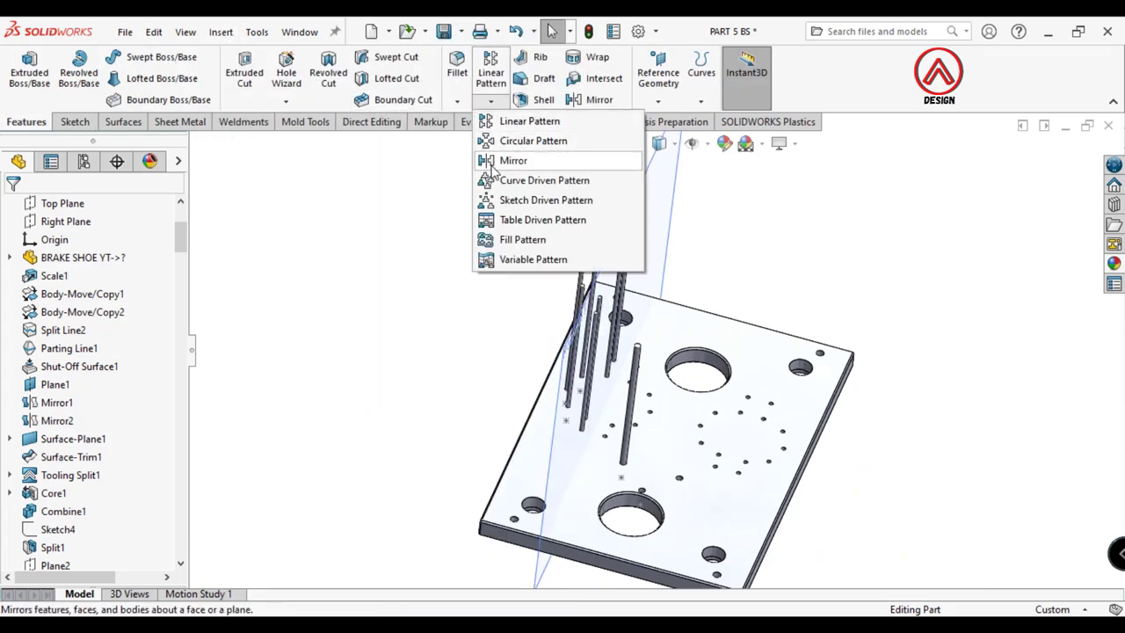
{"action": "left_click", "coordinate": [515, 158]}
{"action": "left_click", "coordinate": [637, 259]}
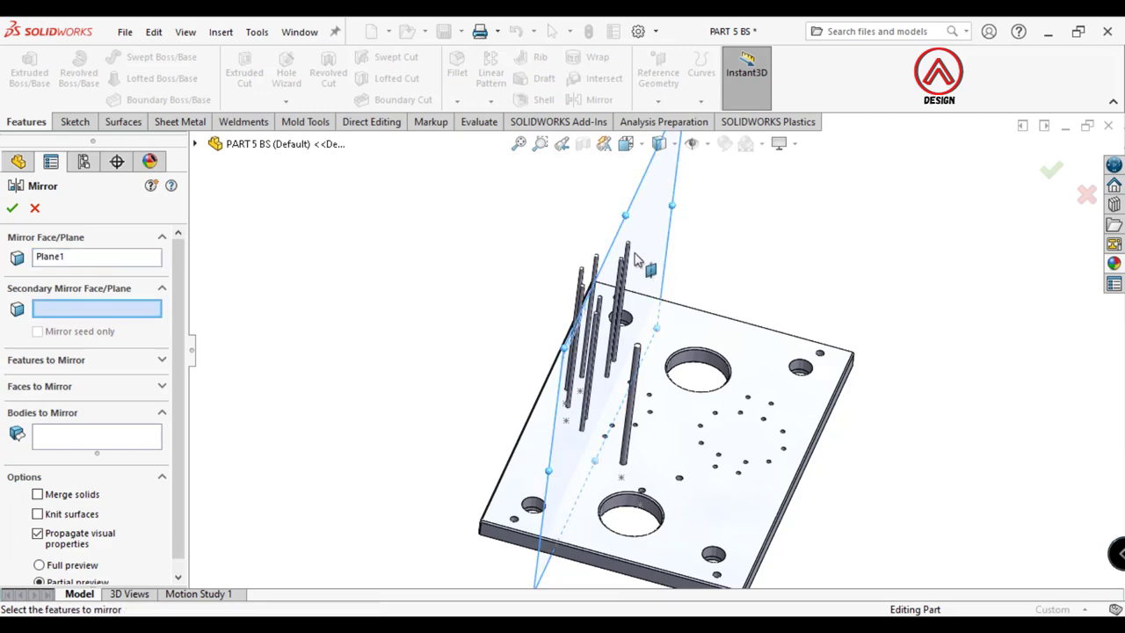
{"action": "left_click", "coordinate": [54, 442]}
Add the seven ejector pin bodies to Bodies to Mirror and check them from a tilted view
{"action": "middle_click_drag", "start_coordinate": [527, 396], "coordinate": [492, 492]}
{"action": "scroll", "coordinate": [457, 528], "scroll_direction": "down", "scroll_amount": 5}
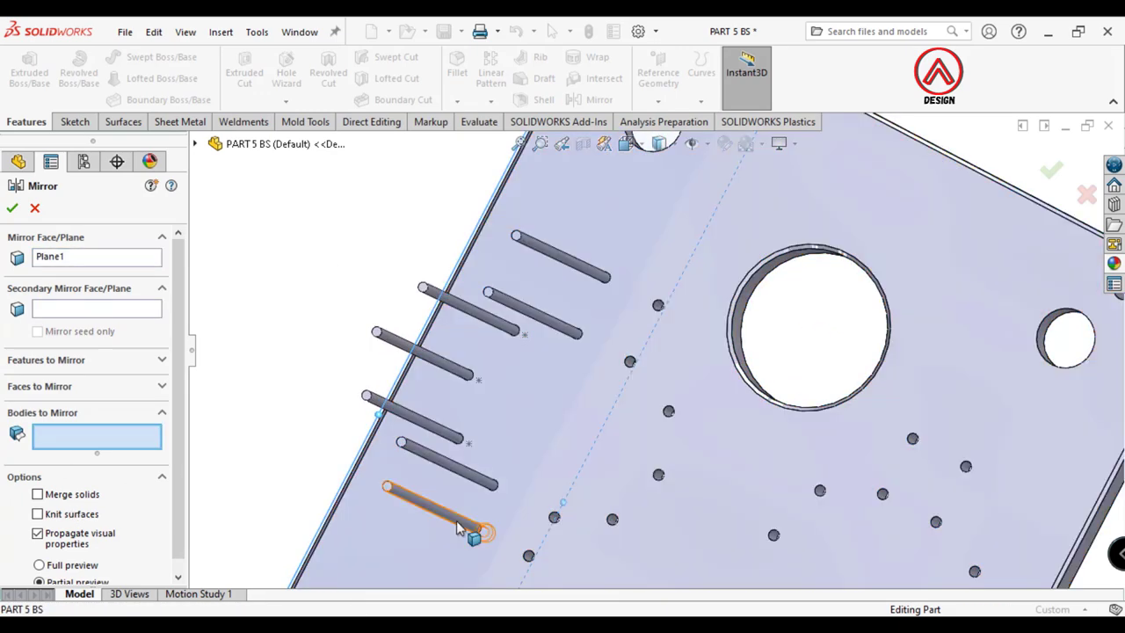
{"action": "left_click", "coordinate": [457, 528]}
{"action": "left_click", "coordinate": [493, 484]}
{"action": "left_click", "coordinate": [460, 439]}
{"action": "left_click", "coordinate": [467, 377]}
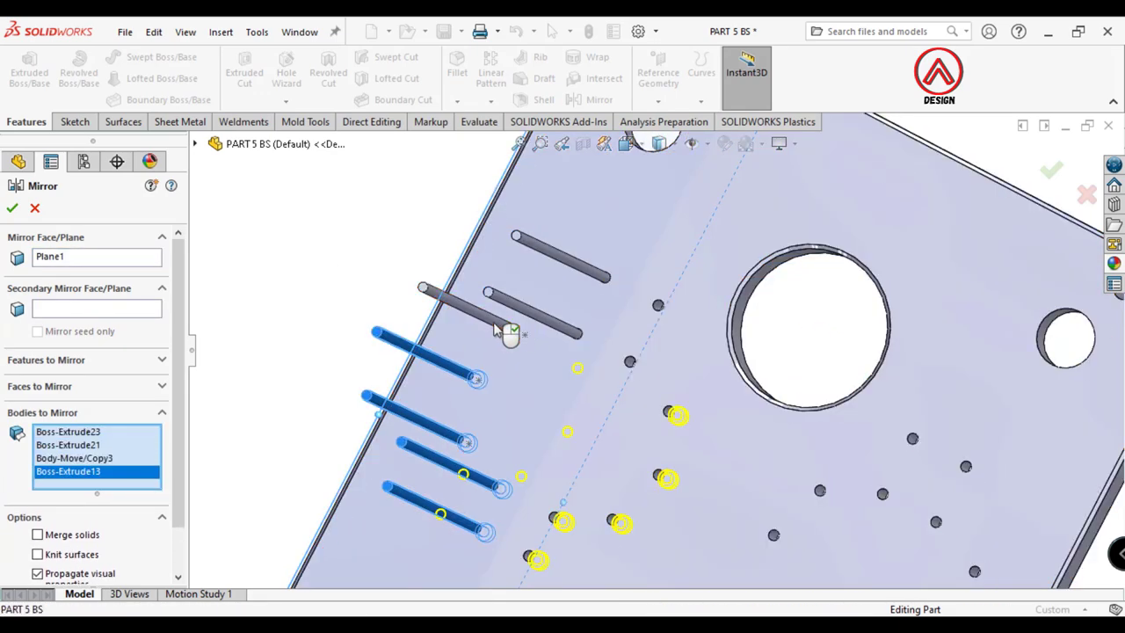
{"action": "left_click", "coordinate": [496, 329]}
{"action": "left_click", "coordinate": [550, 318]}
{"action": "left_click", "coordinate": [590, 269]}
{"action": "middle_click_drag", "start_coordinate": [598, 276], "coordinate": [704, 370]}
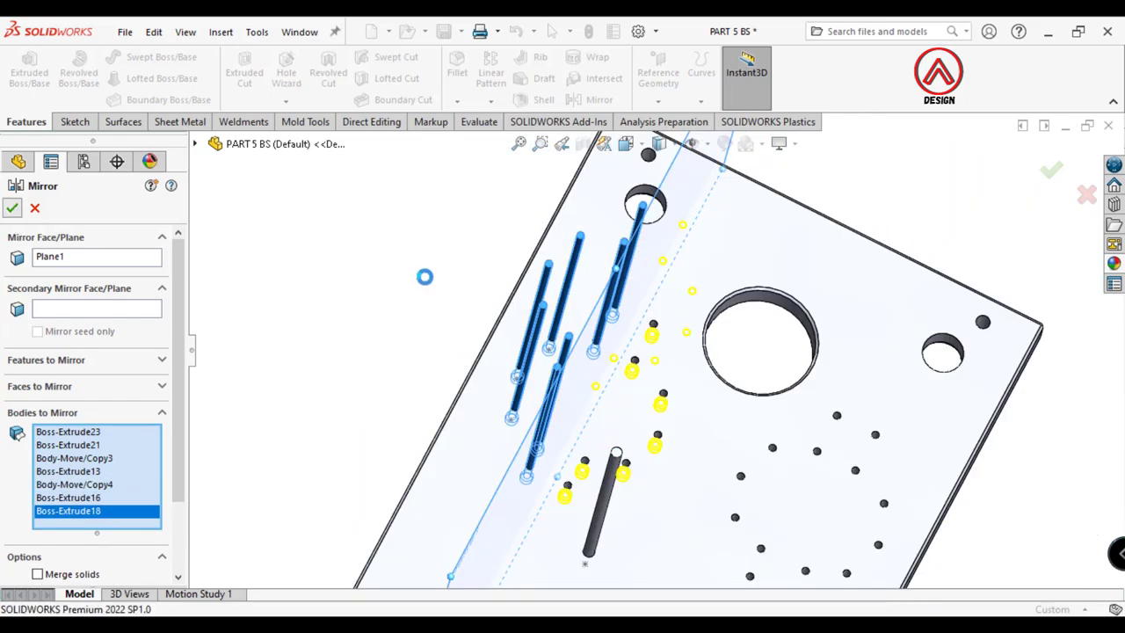
{"action": "middle_click_drag", "start_coordinate": [706, 376], "coordinate": [777, 376]}
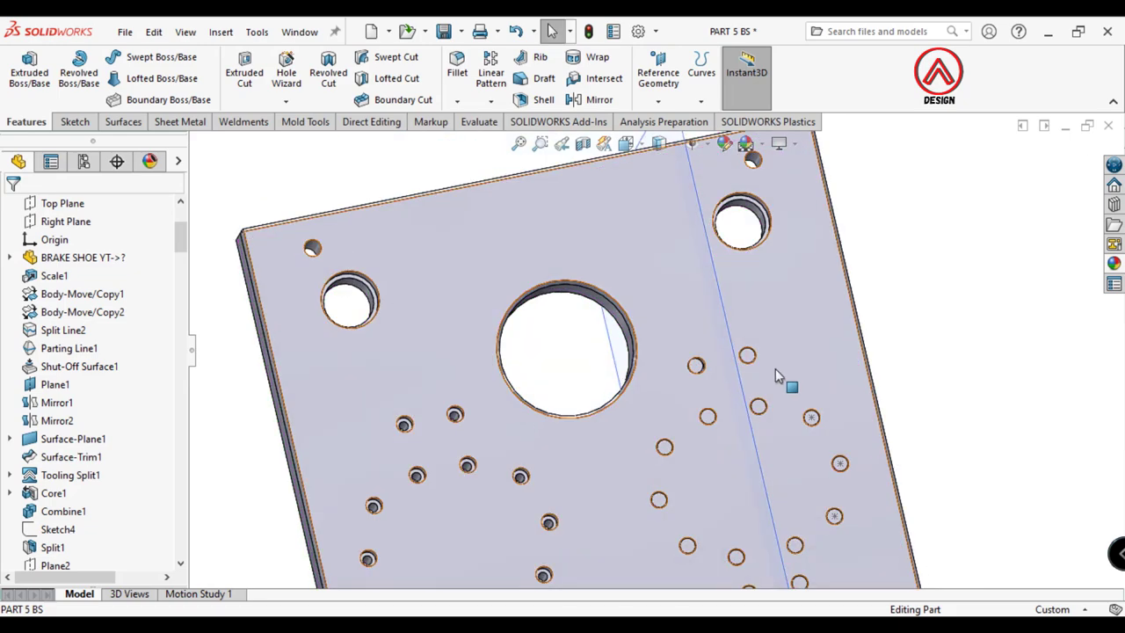
{"action": "scroll", "coordinate": [776, 377], "scroll_direction": "down", "scroll_amount": 5}
Cancel a stray Move/Copy of the mirrored pin body Mirror13[7]
{"action": "scroll", "coordinate": [615, 352], "scroll_direction": "down", "scroll_amount": 2}
{"action": "left_click", "coordinate": [221, 32]}
{"action": "mouse_move", "coordinate": [249, 112]}
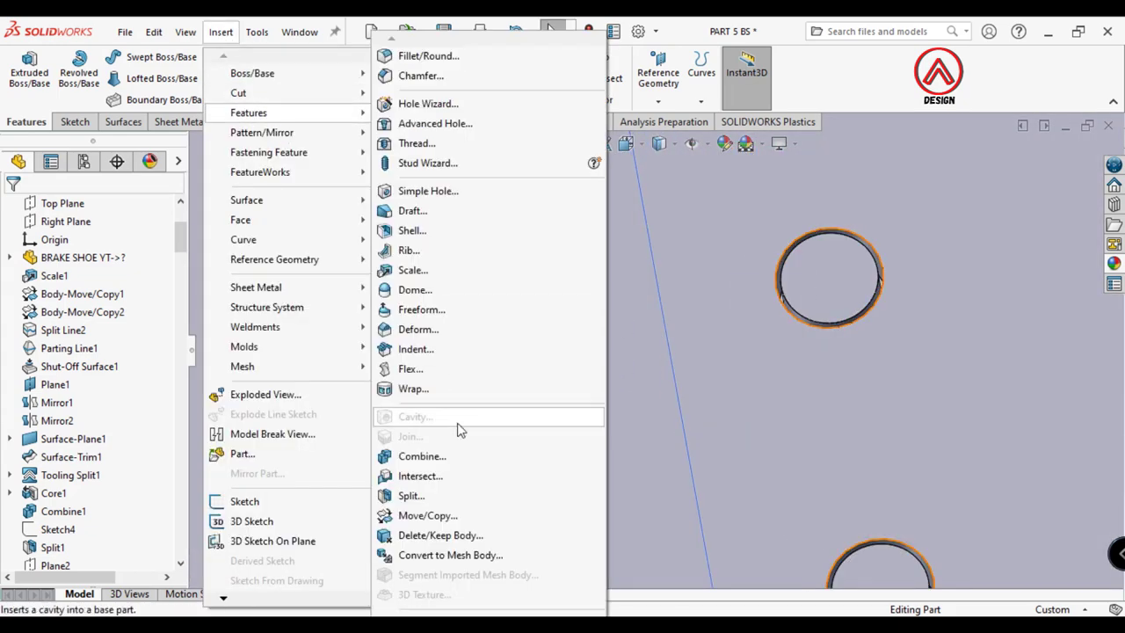
{"action": "left_click", "coordinate": [428, 515]}
{"action": "left_click", "coordinate": [523, 347]}
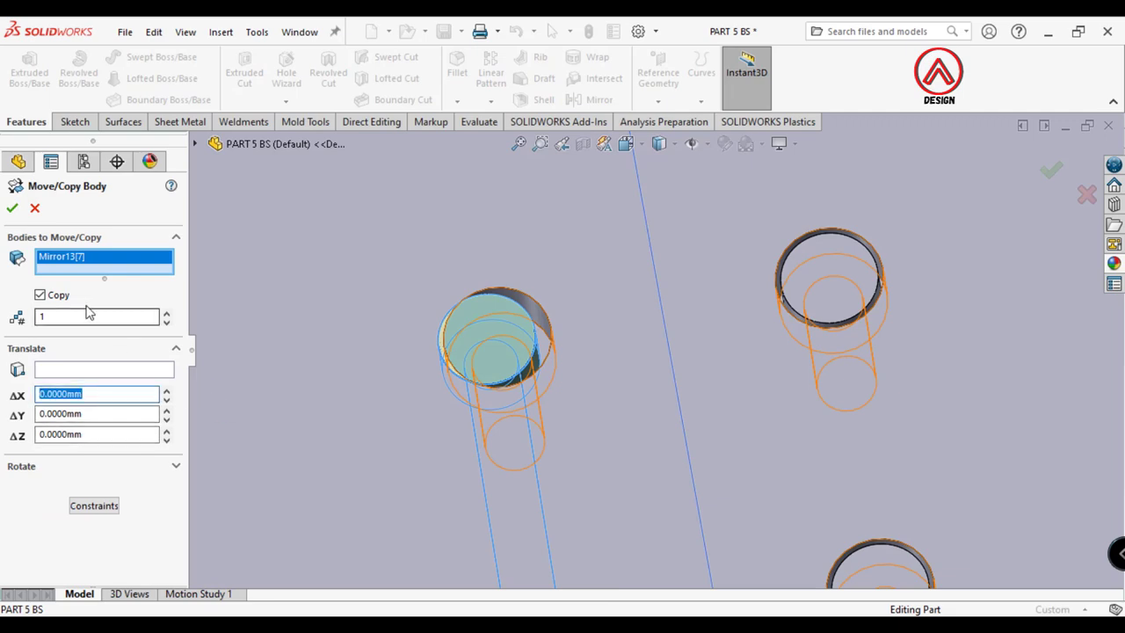
{"action": "left_click", "coordinate": [39, 295]}
{"action": "scroll", "coordinate": [826, 351], "scroll_direction": "up", "scroll_amount": 5}
{"action": "scroll", "coordinate": [690, 413], "scroll_direction": "up", "scroll_amount": 2}
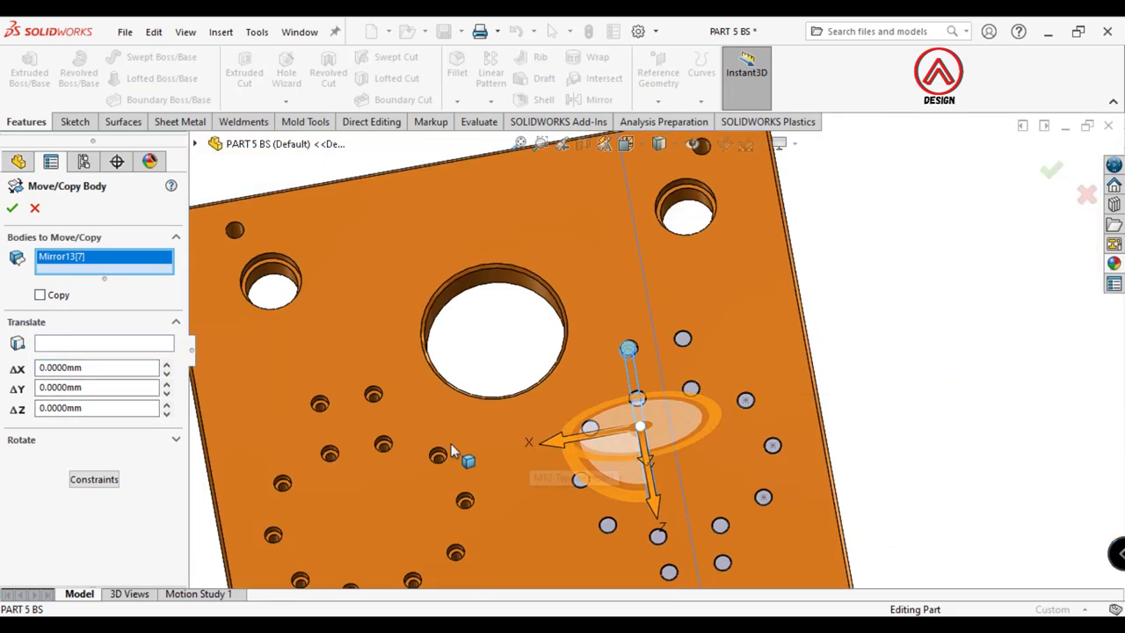
{"action": "scroll", "coordinate": [108, 368], "scroll_direction": "down", "scroll_amount": 1}
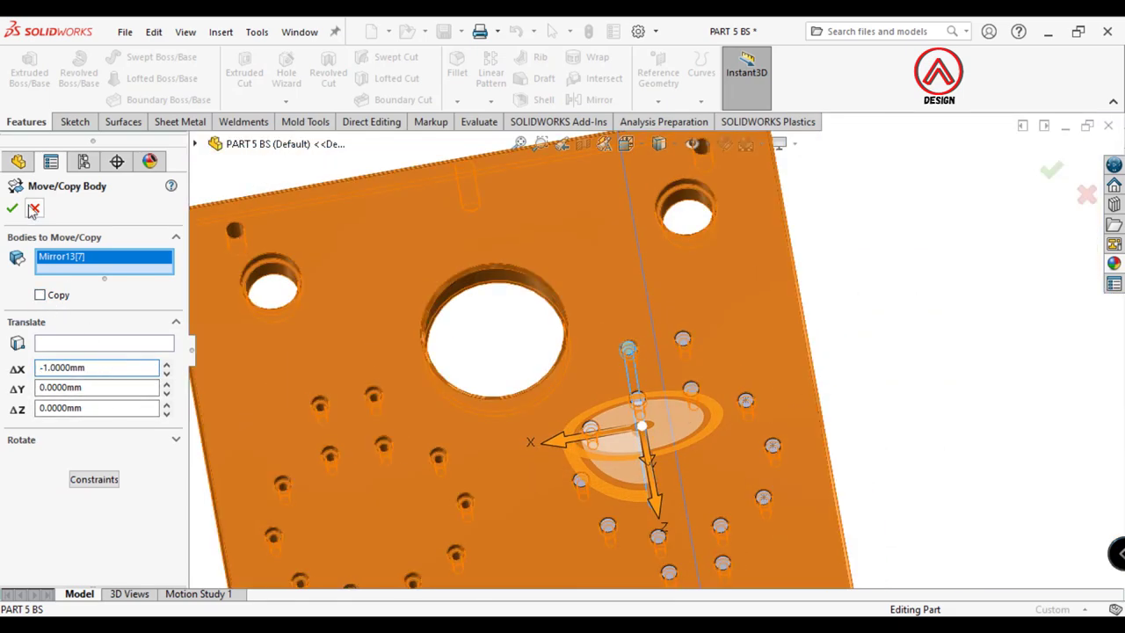
{"action": "key", "text": "Return"}
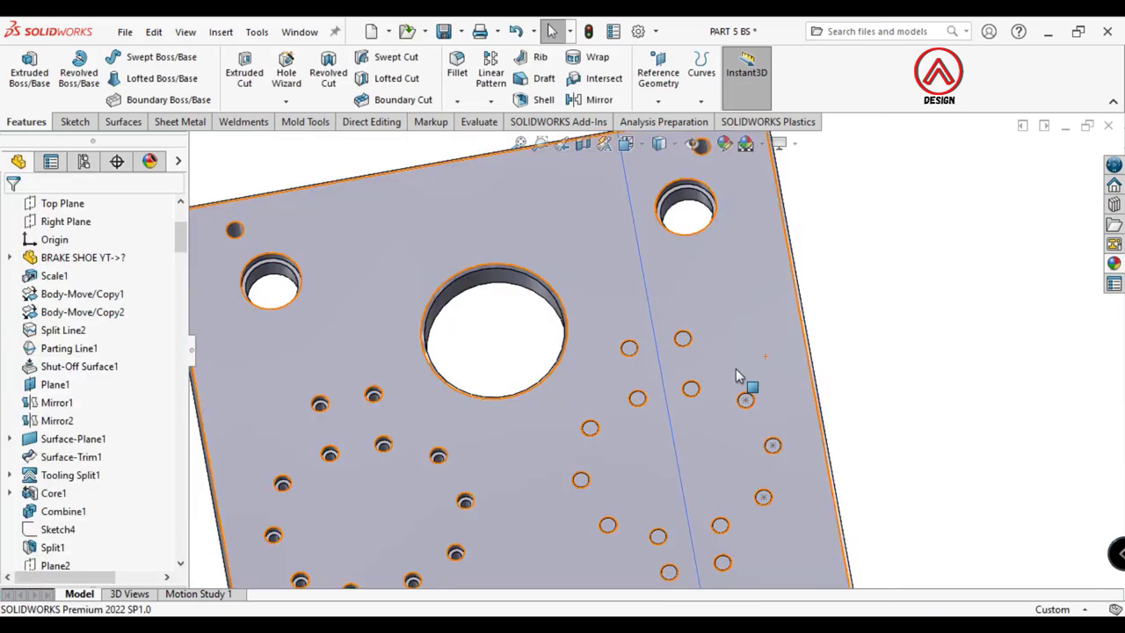
{"action": "scroll", "coordinate": [694, 377], "scroll_direction": "down", "scroll_amount": 3}
{"action": "middle_click_drag", "start_coordinate": [646, 343], "coordinate": [675, 363]}
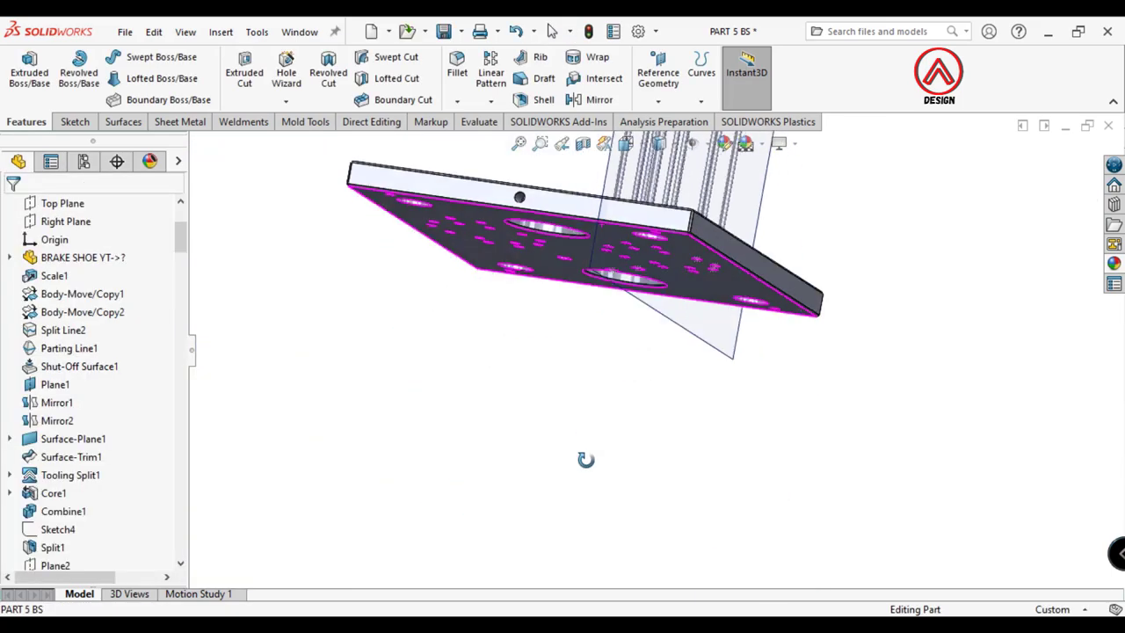
Copy the Boss-Extrude20 pin from Point7@Sketch181 to Point9@Sketch181
{"action": "left_click", "coordinate": [221, 31]}
{"action": "left_click", "coordinate": [427, 514]}
{"action": "scroll", "coordinate": [673, 255], "scroll_direction": "down", "scroll_amount": 3}
{"action": "left_click", "coordinate": [673, 255]}
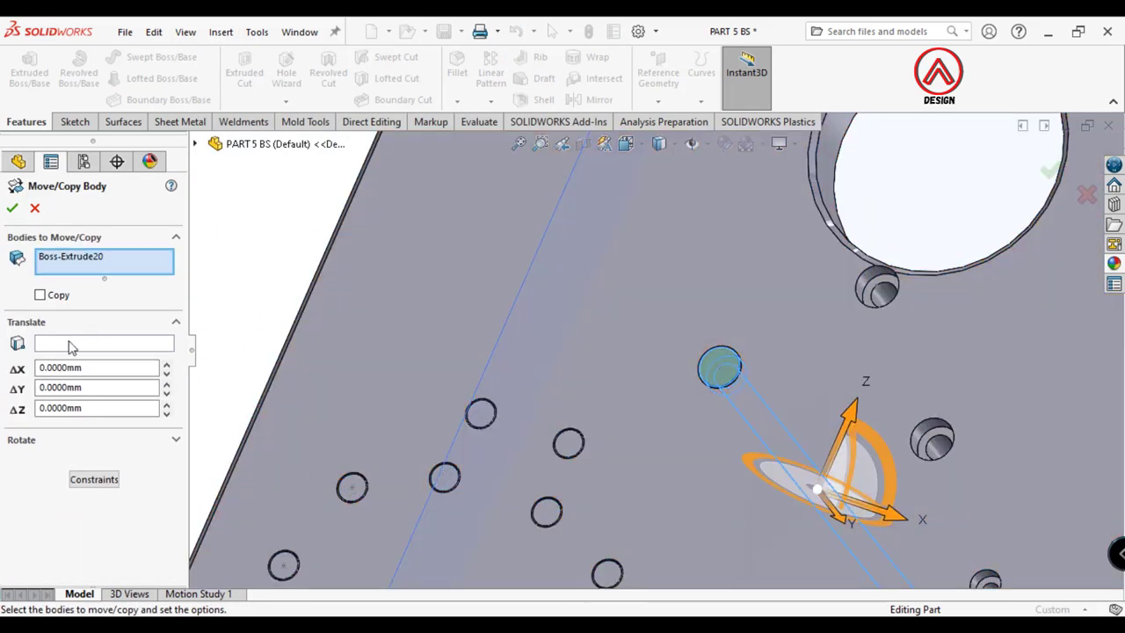
{"action": "left_click", "coordinate": [70, 343]}
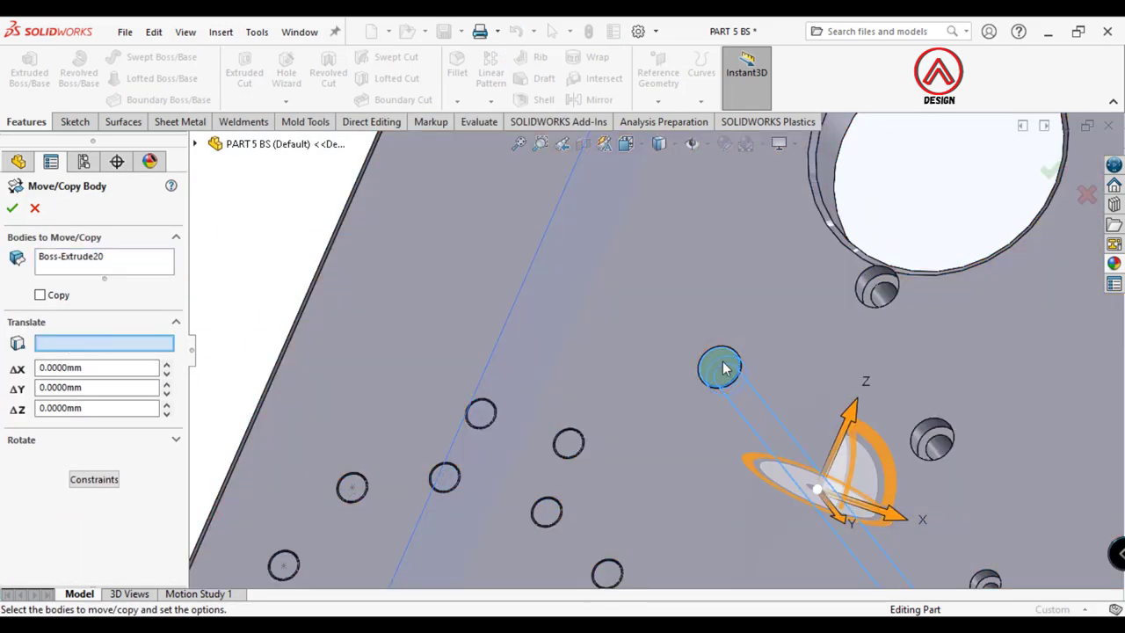
{"action": "left_click", "coordinate": [719, 366]}
{"action": "left_click", "coordinate": [41, 295]}
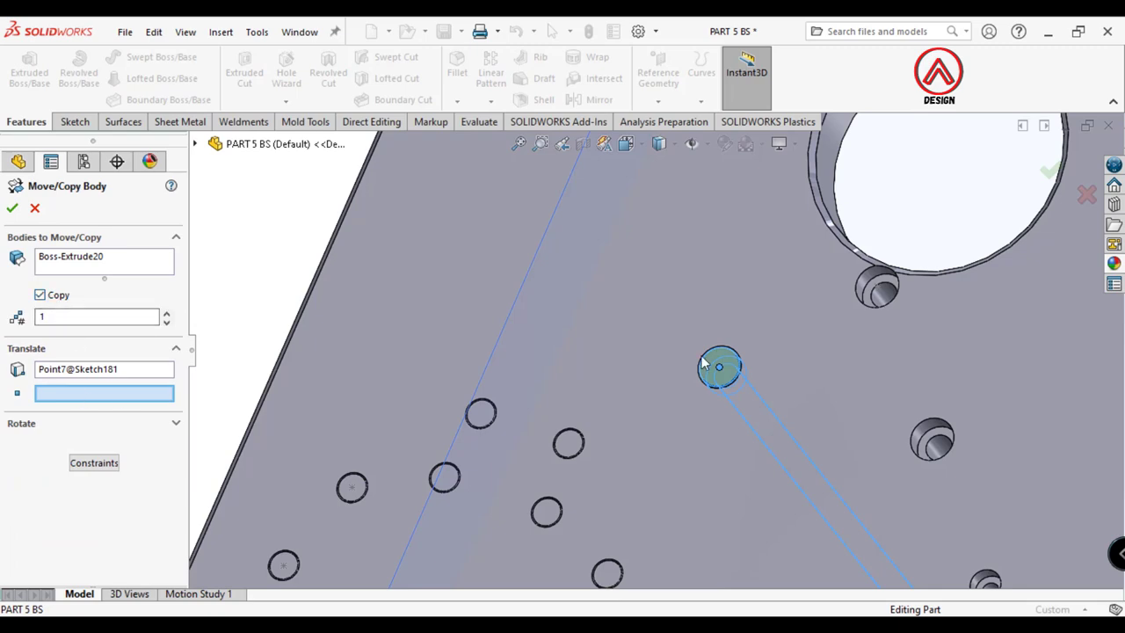
{"action": "middle_click_drag", "start_coordinate": [894, 409], "coordinate": [739, 430], "text": "ctrl"}
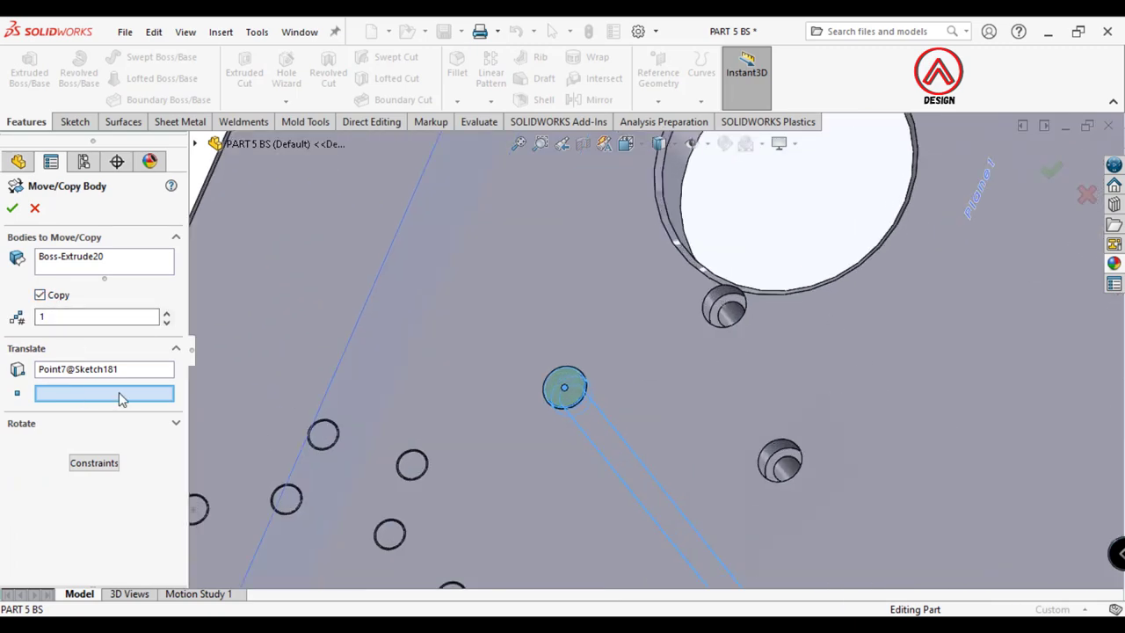
{"action": "scroll", "coordinate": [791, 343], "scroll_direction": "down", "scroll_amount": 1}
{"action": "left_click", "coordinate": [709, 298]}
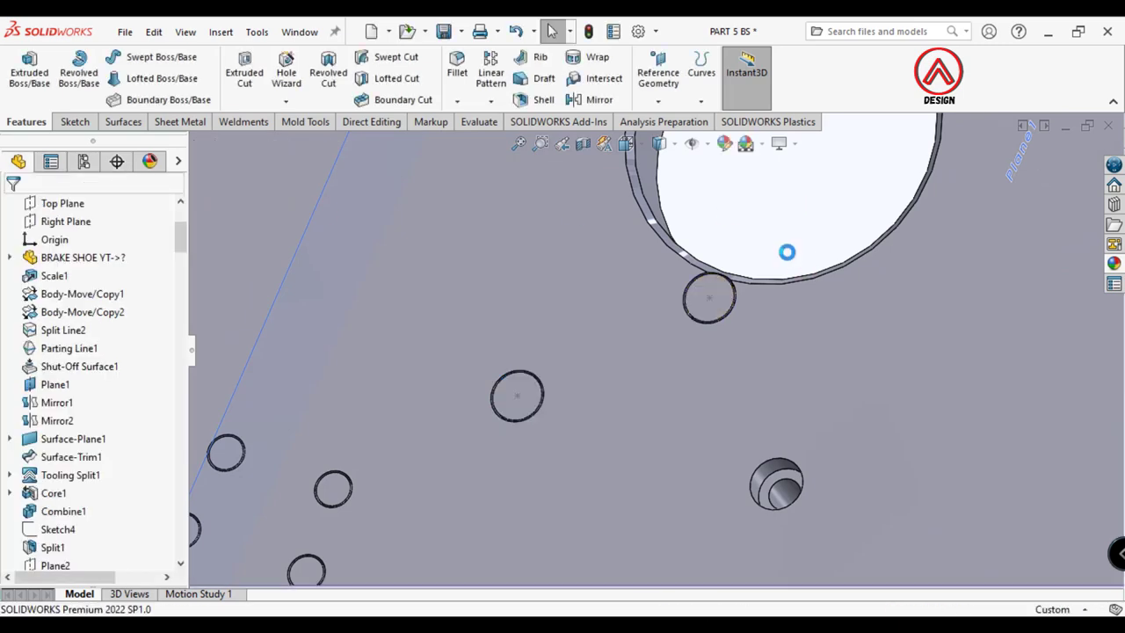
{"action": "scroll", "coordinate": [786, 255], "scroll_direction": "up", "scroll_amount": 5}
Start a Mirror feature using the Right Plane as the mirror plane
{"action": "middle_click_drag", "start_coordinate": [711, 272], "coordinate": [678, 341]}
{"action": "scroll", "coordinate": [628, 277], "scroll_direction": "down", "scroll_amount": 3}
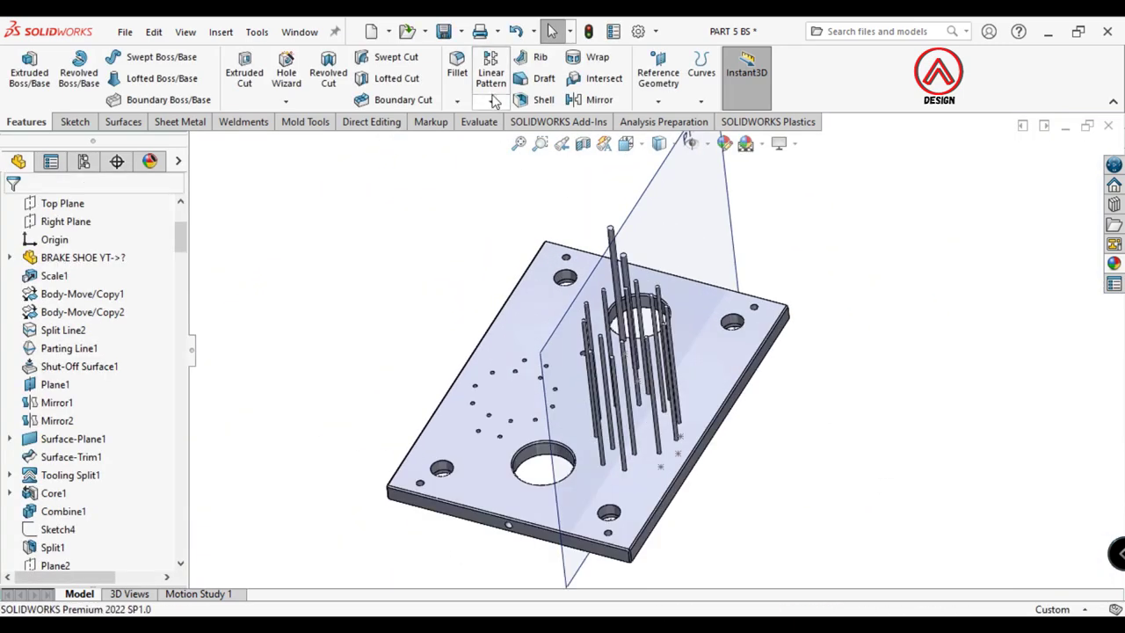
{"action": "left_click", "coordinate": [679, 200]}
{"action": "left_click", "coordinate": [491, 100]}
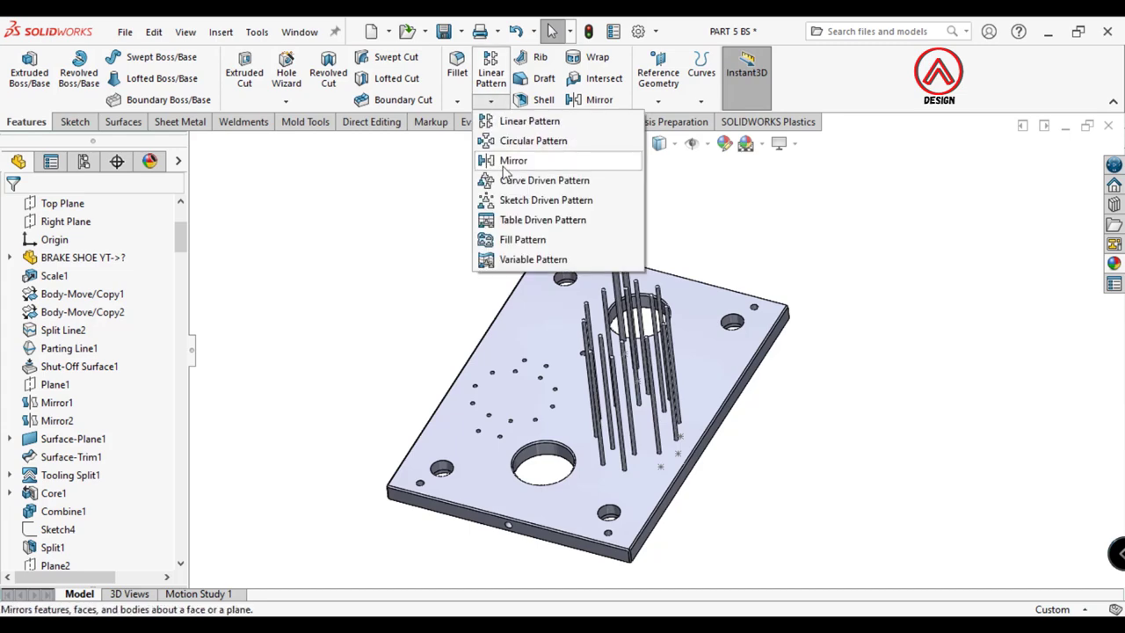
{"action": "left_click", "coordinate": [489, 158]}
{"action": "left_click", "coordinate": [195, 146]}
{"action": "left_click", "coordinate": [284, 325]}
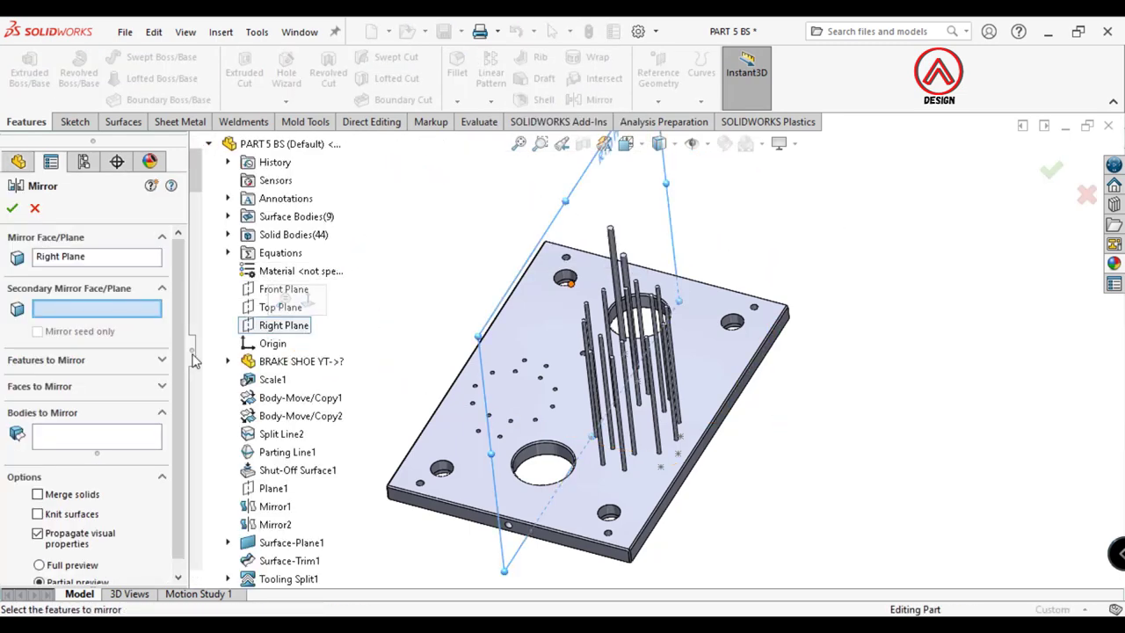
{"action": "left_click", "coordinate": [58, 436]}
{"action": "middle_click_drag", "start_coordinate": [527, 352], "coordinate": [468, 313]}
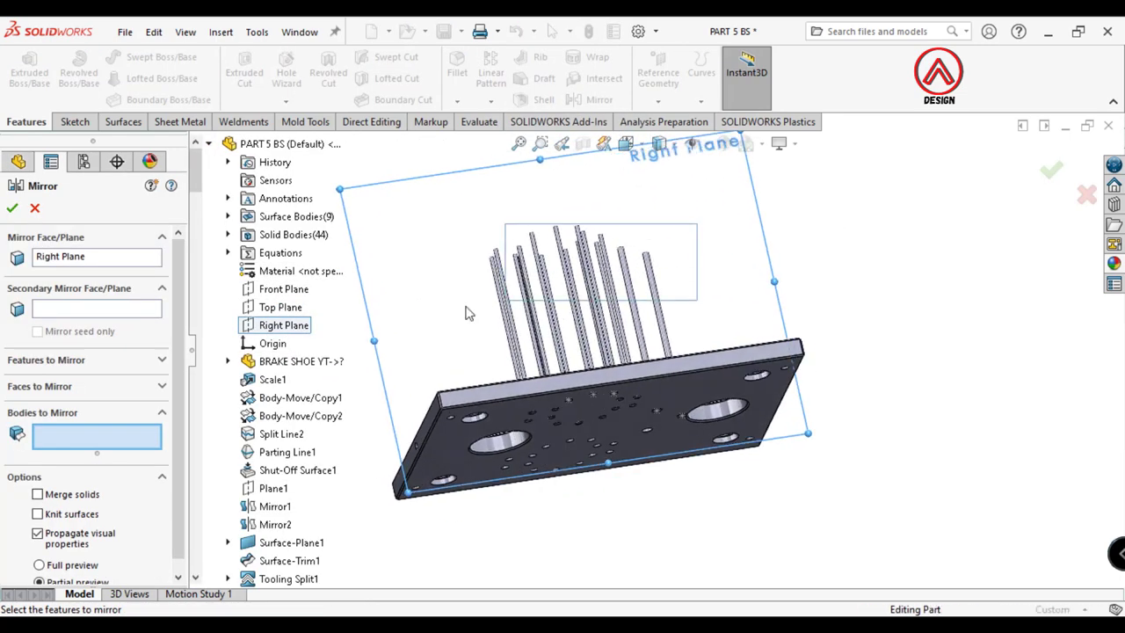
Box-select the plate and all pins into Bodies to Mirror and confirm Mirror14
{"action": "left_click", "coordinate": [500, 305]}
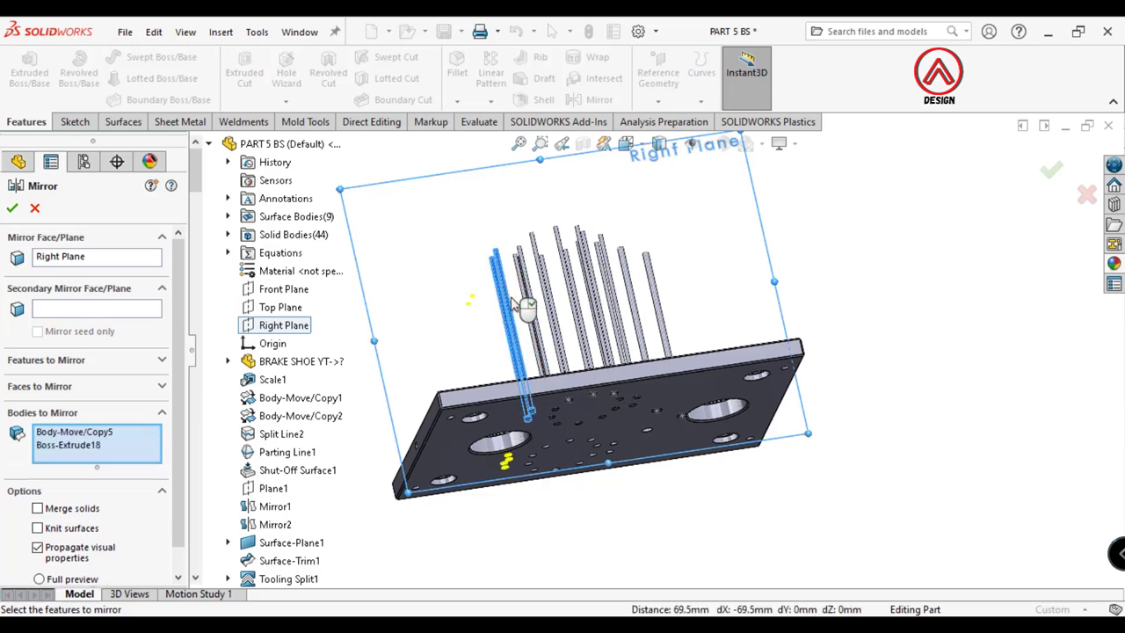
{"action": "scroll", "coordinate": [518, 299], "scroll_direction": "down", "scroll_amount": 5}
{"action": "left_click", "coordinate": [524, 293]}
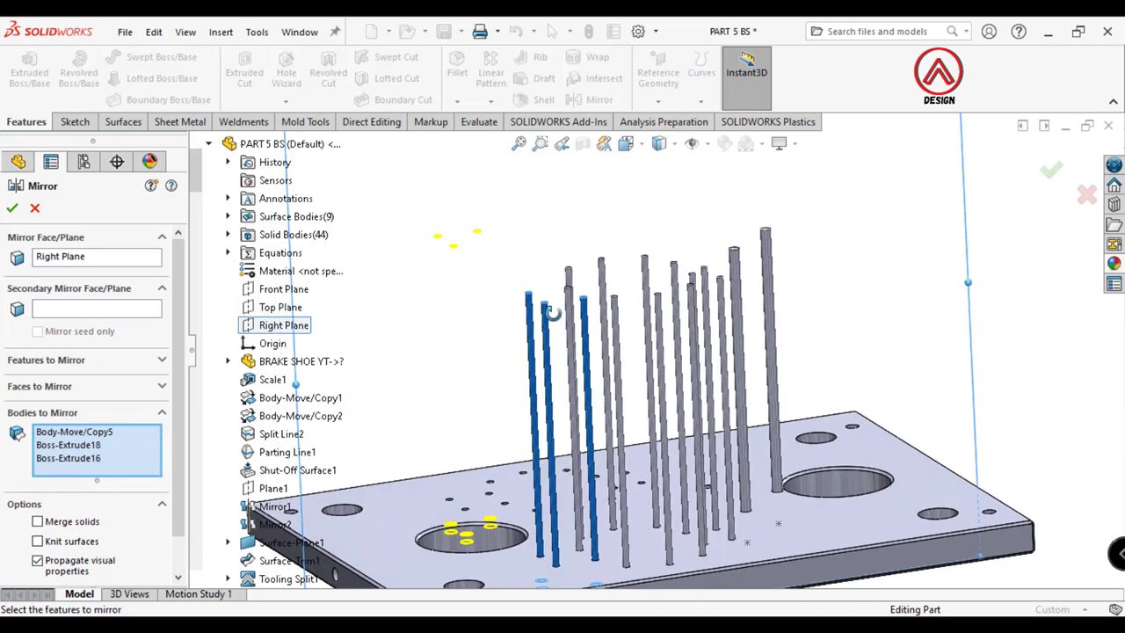
{"action": "scroll", "coordinate": [524, 299], "scroll_direction": "up", "scroll_amount": 5}
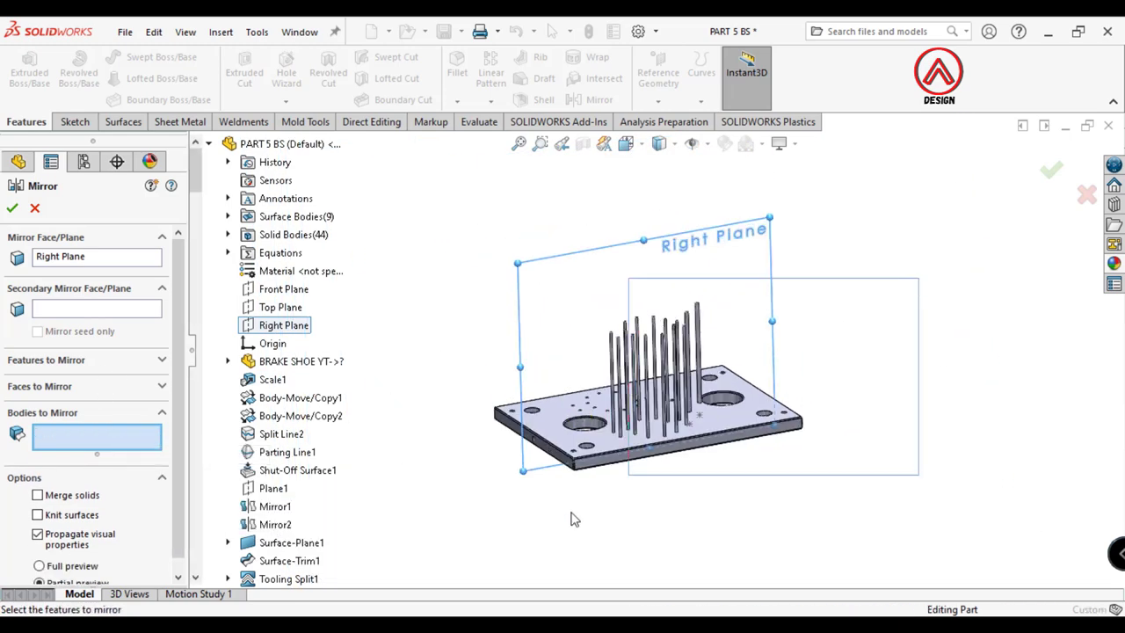
{"action": "left_click", "coordinate": [737, 430]}
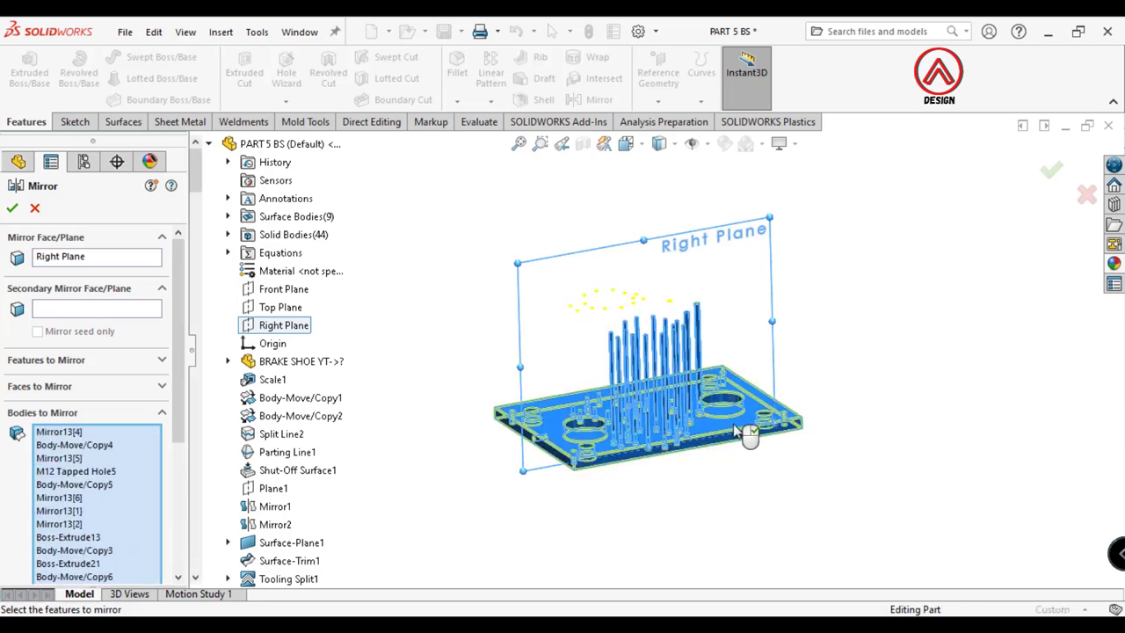
{"action": "middle_click_drag", "start_coordinate": [743, 448], "coordinate": [756, 479]}
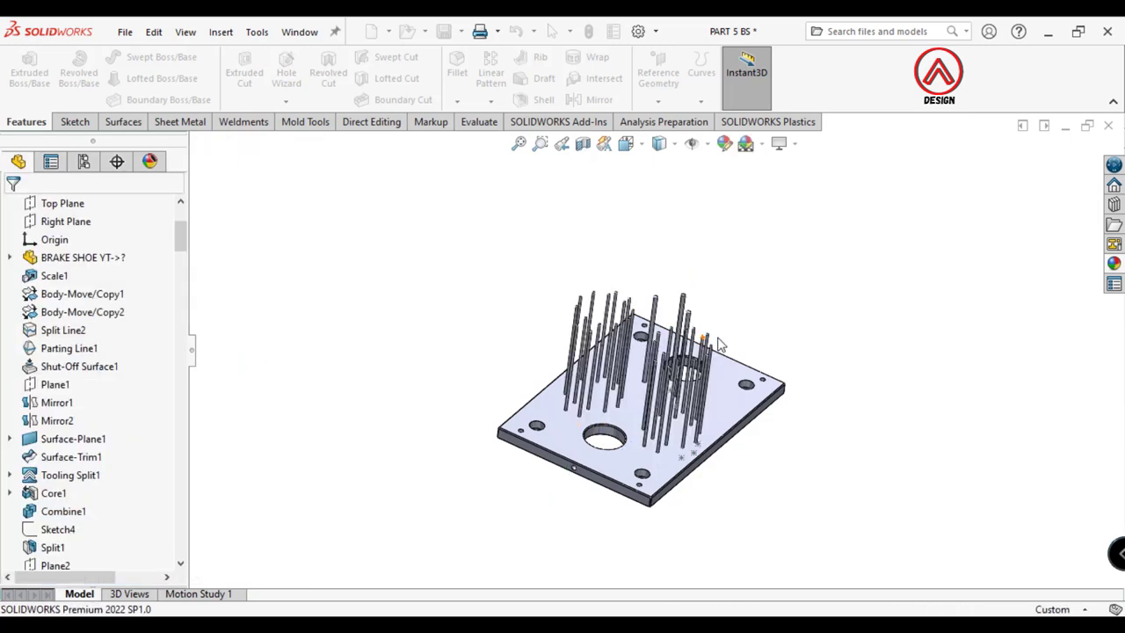
{"action": "key", "text": "ctrl+8"}
Select the new Mirror14 feature and reopen it for editing
{"action": "scroll", "coordinate": [651, 351], "scroll_direction": "up", "scroll_amount": 5}
{"action": "scroll", "coordinate": [122, 536], "scroll_direction": "down", "scroll_amount": 3}
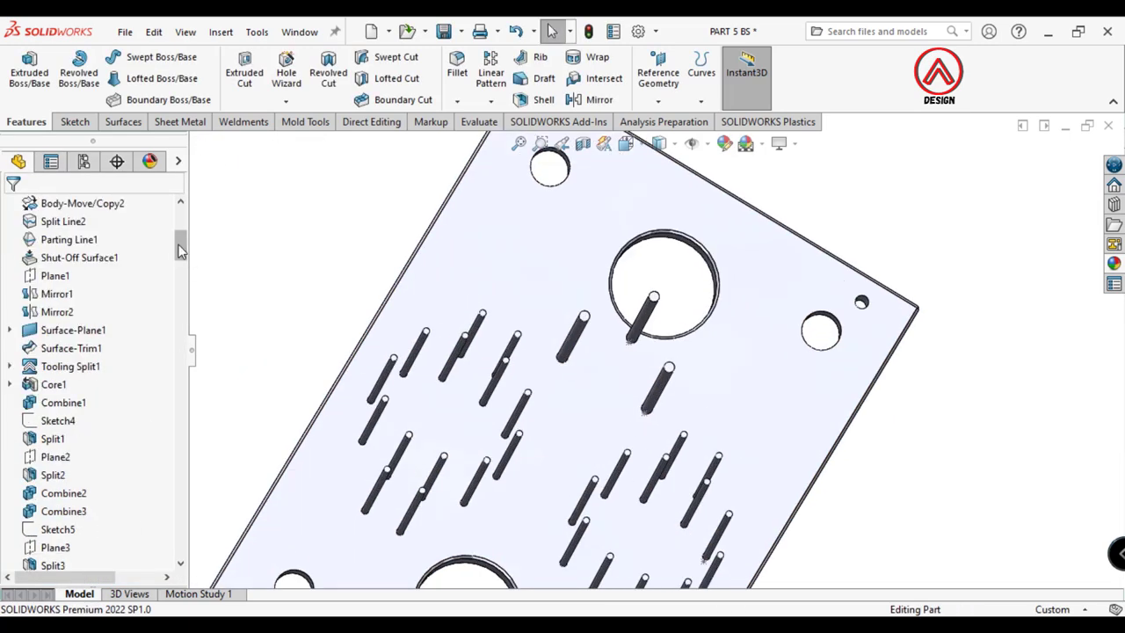
{"action": "scroll", "coordinate": [132, 544], "scroll_direction": "down", "scroll_amount": 10}
{"action": "left_click", "coordinate": [59, 547]}
{"action": "left_click", "coordinate": [63, 503]}
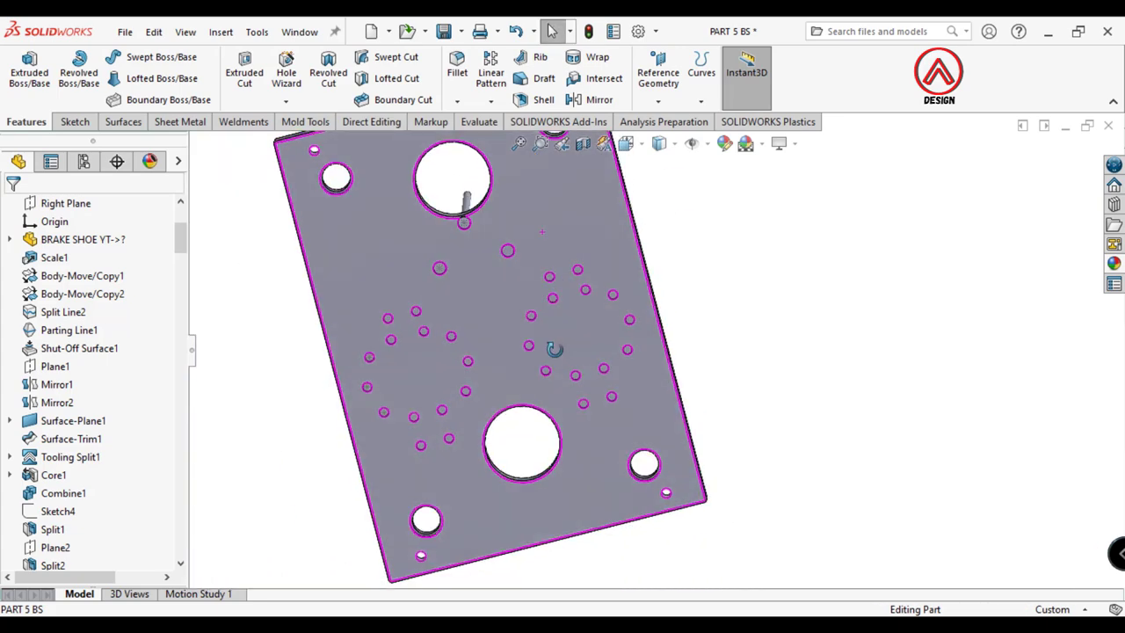
Expand Solid Bodies and locate the M12 Tapped Hole5 plate body
{"action": "scroll", "coordinate": [744, 204], "scroll_direction": "down", "scroll_amount": 5}
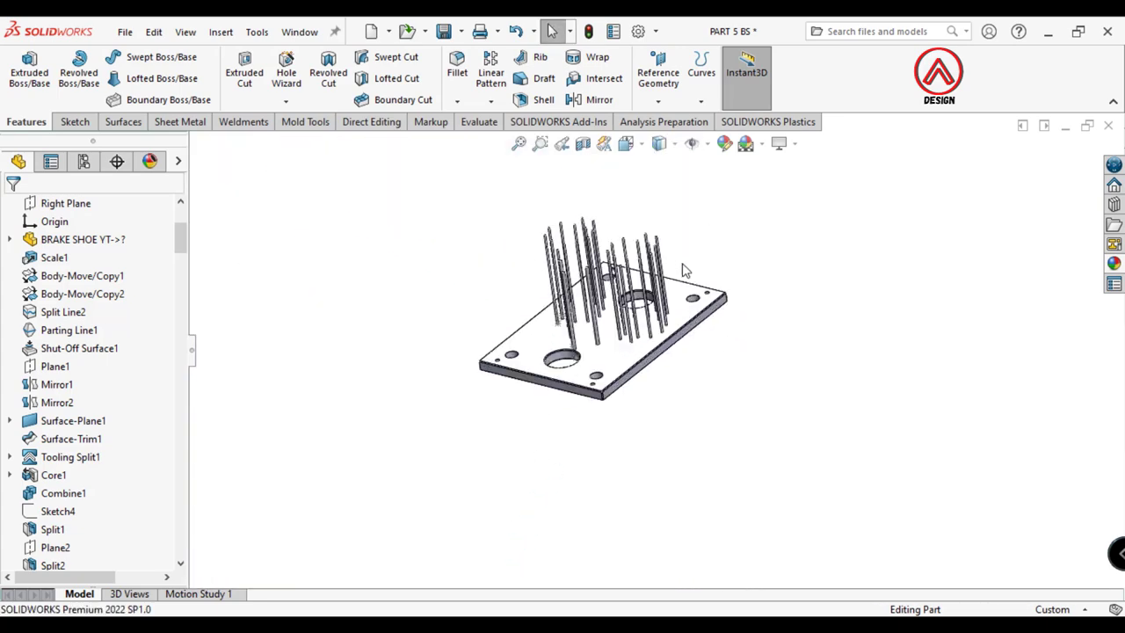
{"action": "left_click", "coordinate": [616, 369]}
{"action": "left_click_drag", "start_coordinate": [181, 461], "coordinate": [181, 220]}
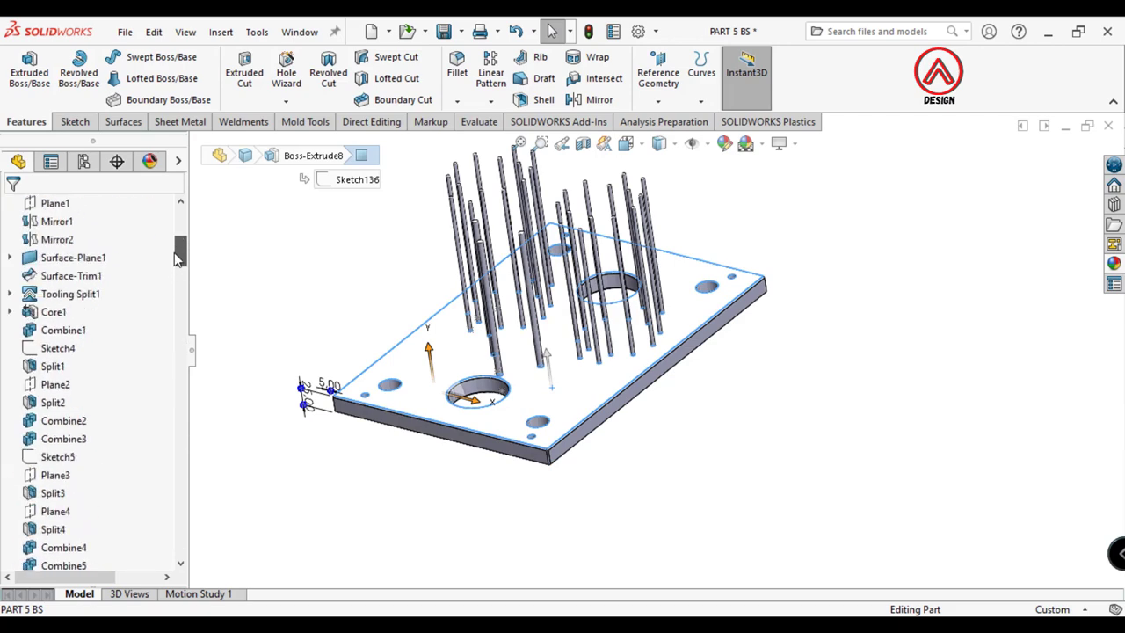
{"action": "left_click", "coordinate": [10, 294]}
{"action": "scroll", "coordinate": [53, 351], "scroll_direction": "down", "scroll_amount": 3}
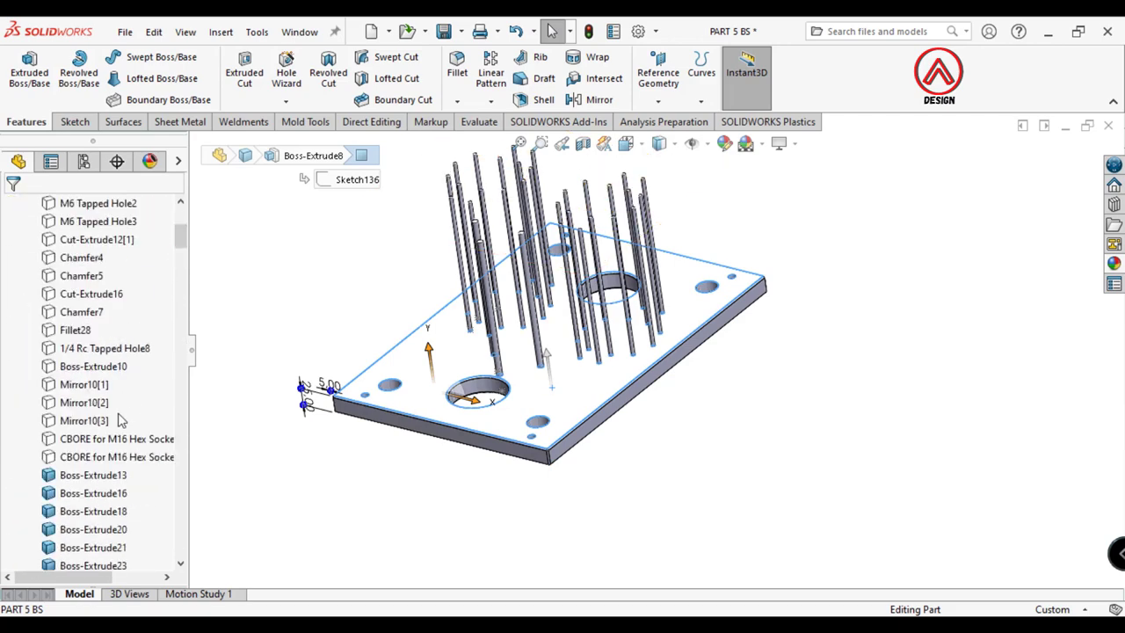
{"action": "scroll", "coordinate": [115, 413], "scroll_direction": "down", "scroll_amount": 2}
{"action": "scroll", "coordinate": [85, 391], "scroll_direction": "down", "scroll_amount": 5}
{"action": "scroll", "coordinate": [103, 371], "scroll_direction": "down", "scroll_amount": 6}
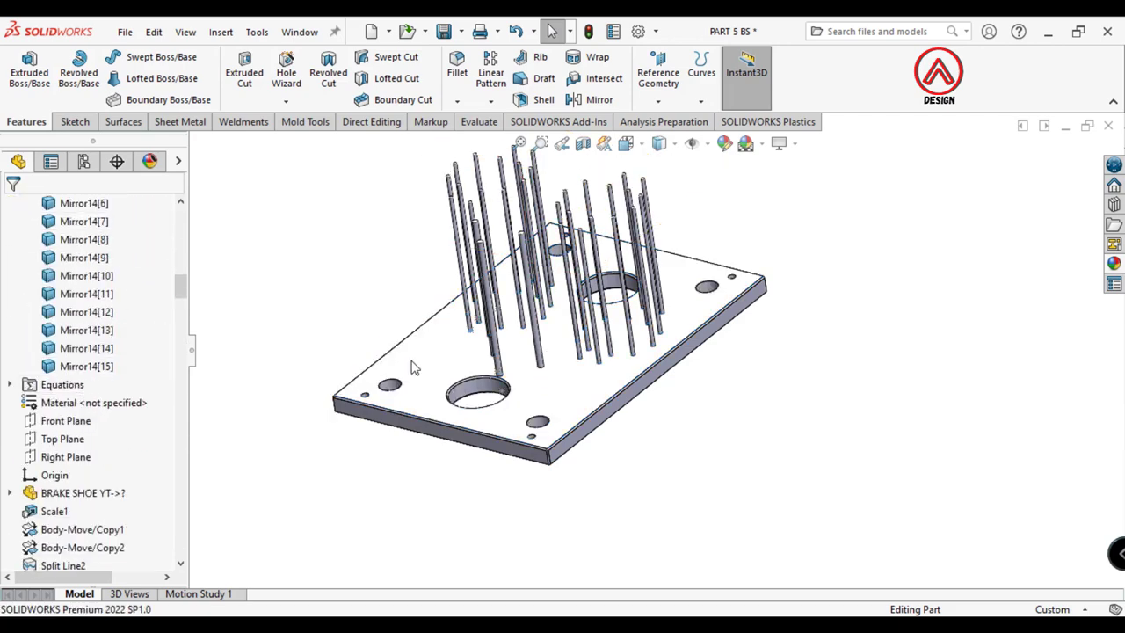
{"action": "scroll", "coordinate": [156, 350], "scroll_direction": "down", "scroll_amount": 10}
{"action": "scroll", "coordinate": [88, 395], "scroll_direction": "up", "scroll_amount": 10}
{"action": "scroll", "coordinate": [88, 352], "scroll_direction": "up", "scroll_amount": 5}
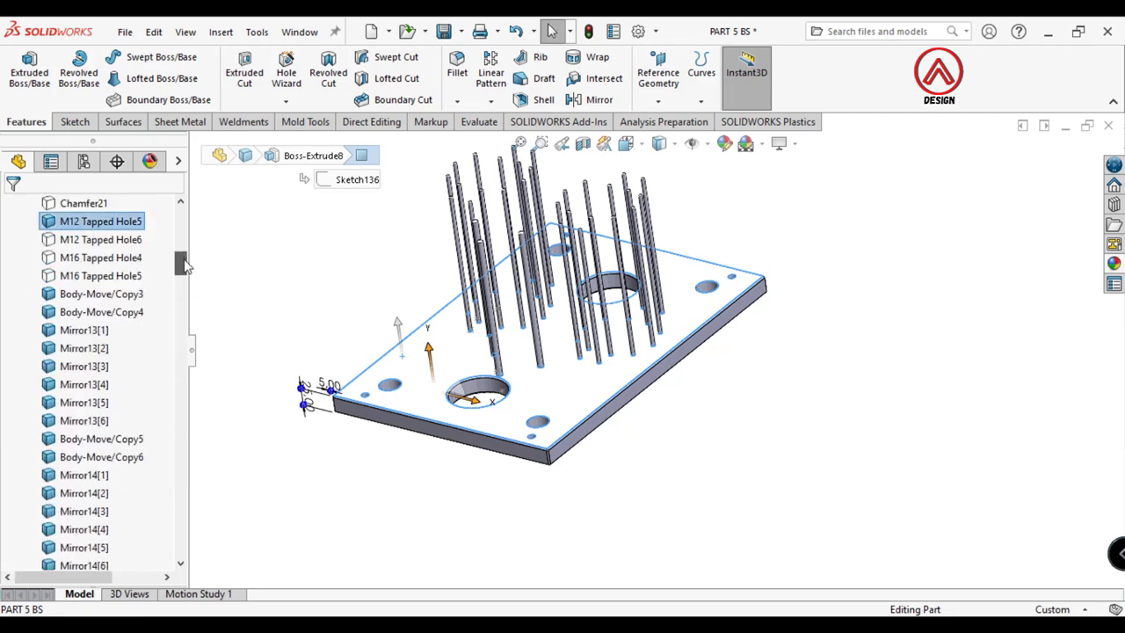
{"action": "scroll", "coordinate": [88, 294], "scroll_direction": "up", "scroll_amount": 1}
Insert M12 Tapped Hole5 into a new part saved as EJECTOR PLATE
{"action": "right_click", "coordinate": [92, 294]}
{"action": "left_click", "coordinate": [186, 424]}
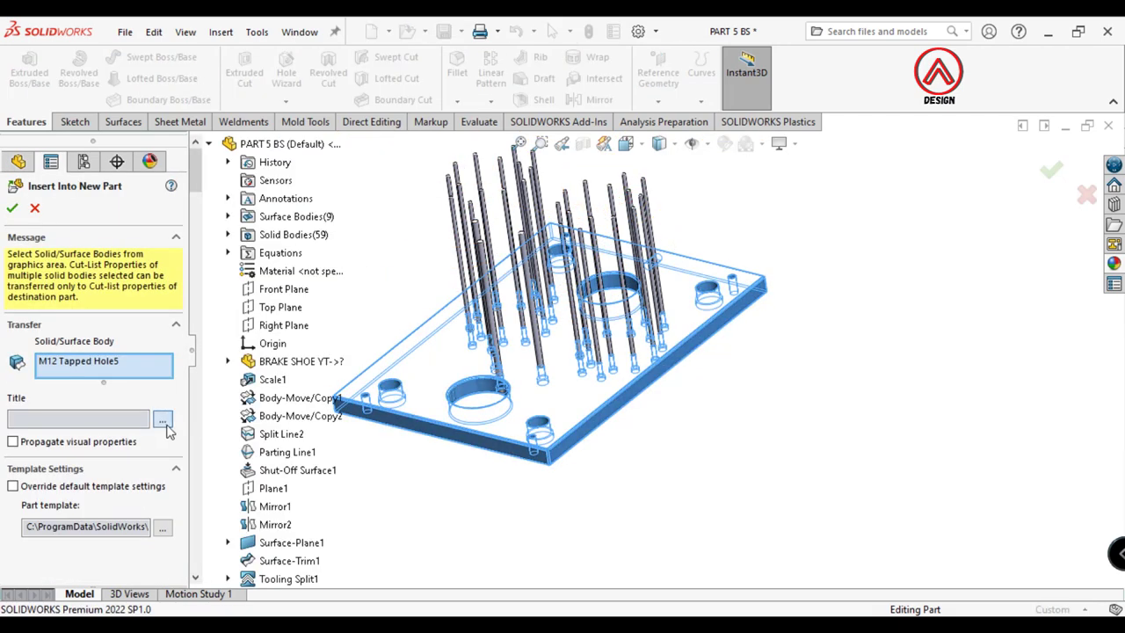
{"action": "left_click", "coordinate": [163, 421]}
{"action": "type", "text": "ECTOR "}
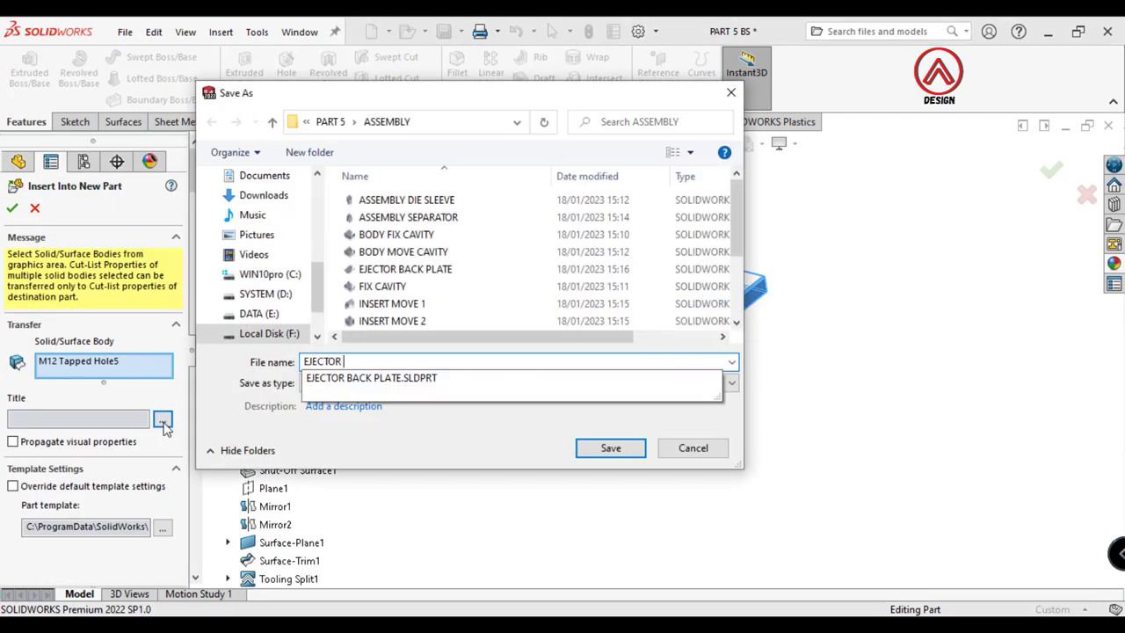
{"action": "type", "text": "PLATE"}
{"action": "key", "text": "Return"}
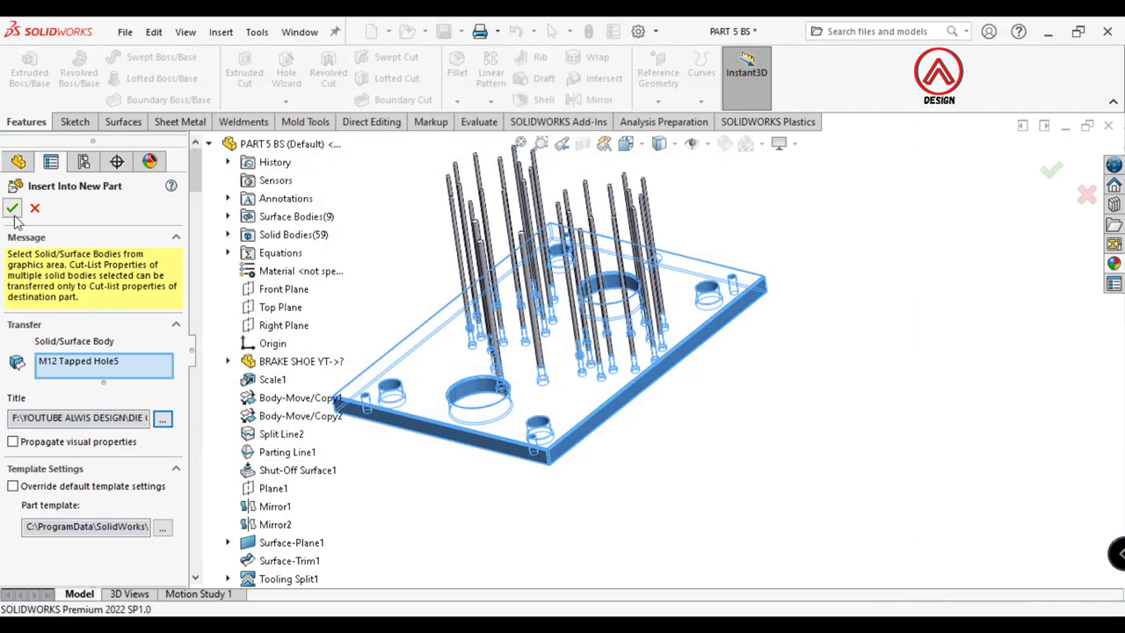
{"action": "left_click", "coordinate": [11, 209]}
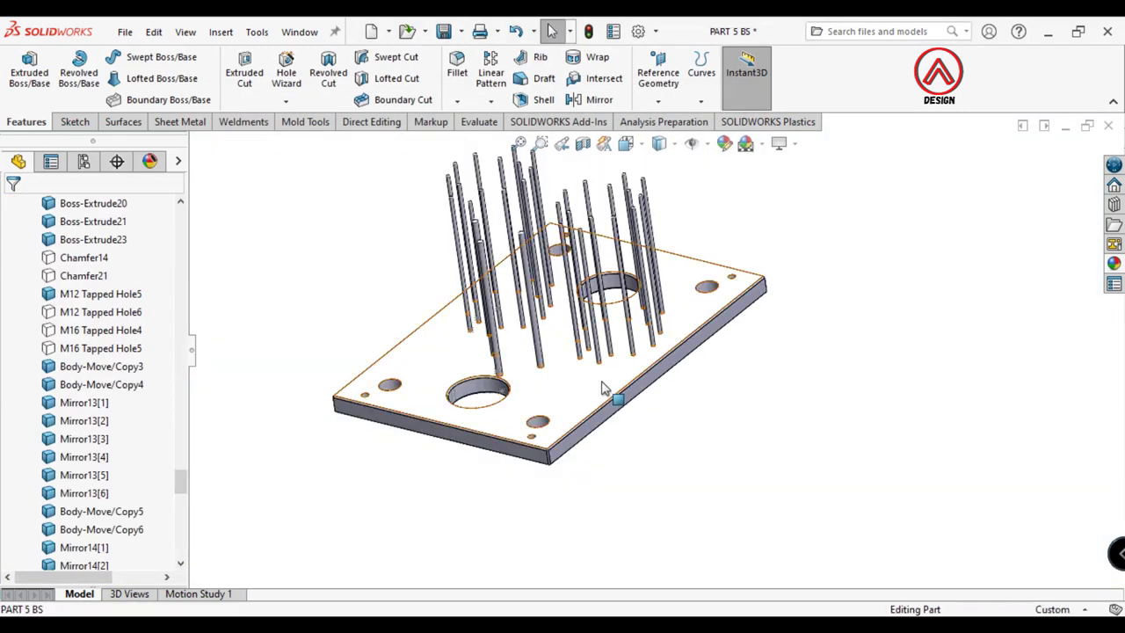
Hide the ejector plate and select the three ejector pin bodies
{"action": "left_click", "coordinate": [603, 388]}
{"action": "left_click", "coordinate": [710, 352]}
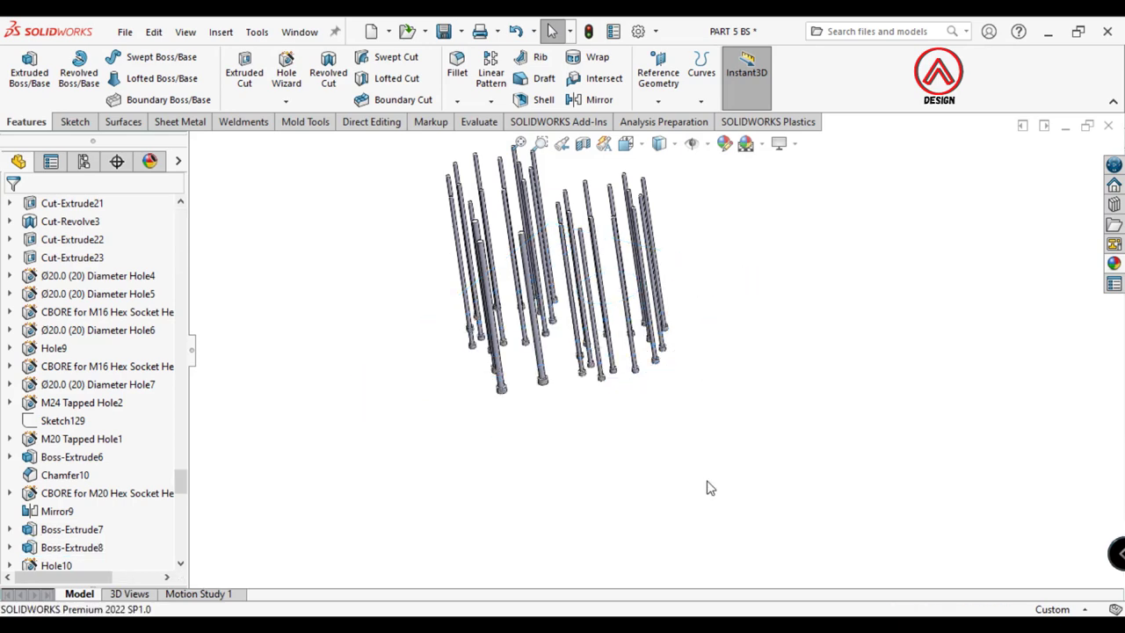
{"action": "mouse_move", "coordinate": [710, 484]}
{"action": "middle_mouse_down"}
{"action": "mouse_move", "coordinate": [640, 326]}
{"action": "mouse_move", "coordinate": [580, 387]}
{"action": "mouse_move", "coordinate": [430, 349]}
{"action": "middle_mouse_up"}
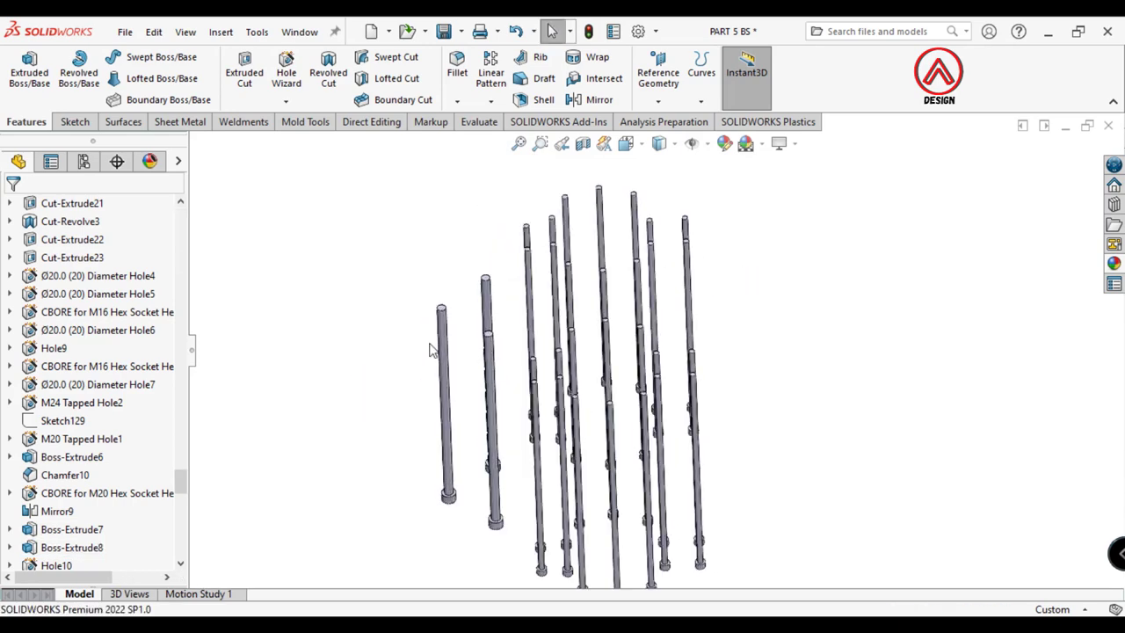
{"action": "left_click_drag", "start_coordinate": [181, 482], "coordinate": [180, 227]}
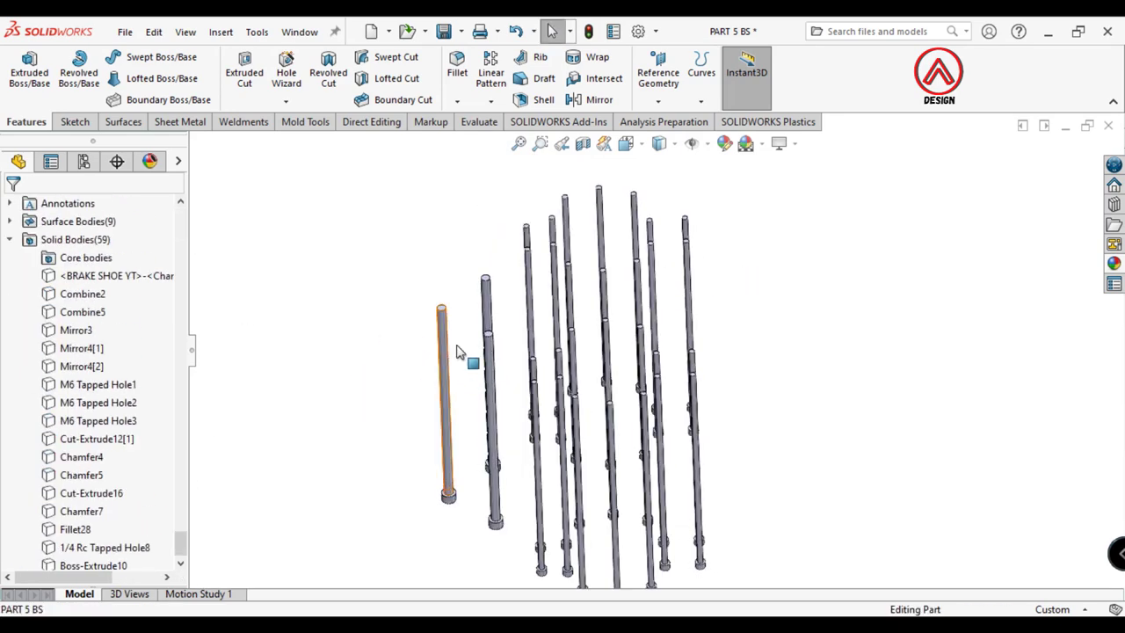
{"action": "left_click", "coordinate": [456, 351]}
{"action": "left_click", "coordinate": [488, 387], "text": "ctrl"}
{"action": "left_click_drag", "start_coordinate": [183, 550], "coordinate": [180, 290]}
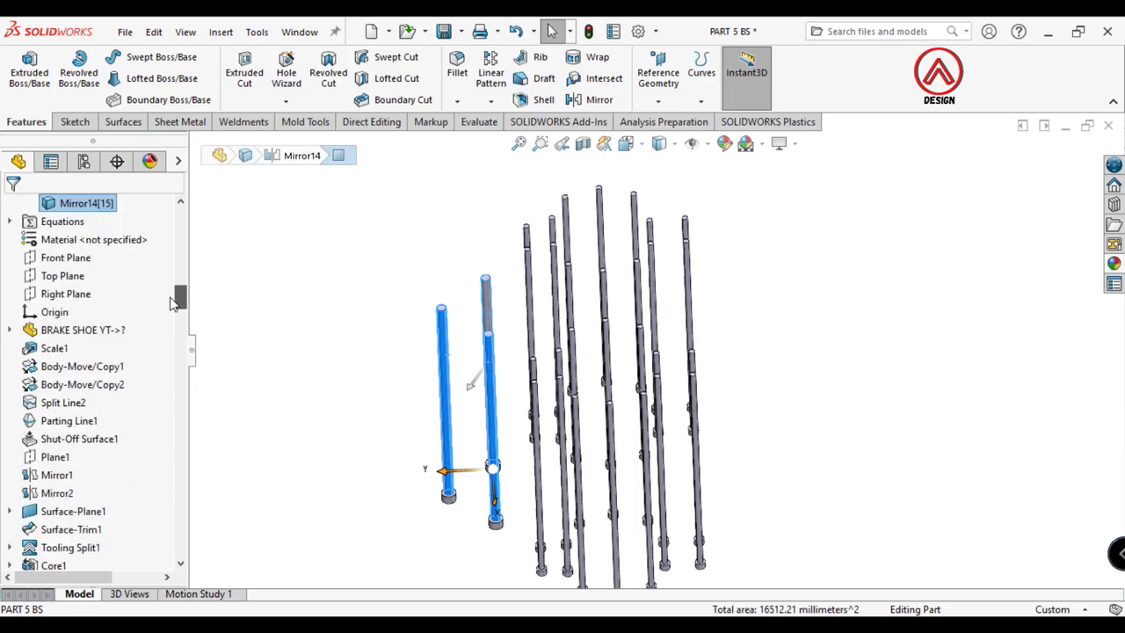
{"action": "scroll", "coordinate": [123, 342], "scroll_direction": "up", "scroll_amount": 7}
{"action": "scroll", "coordinate": [121, 366], "scroll_direction": "up", "scroll_amount": 3}
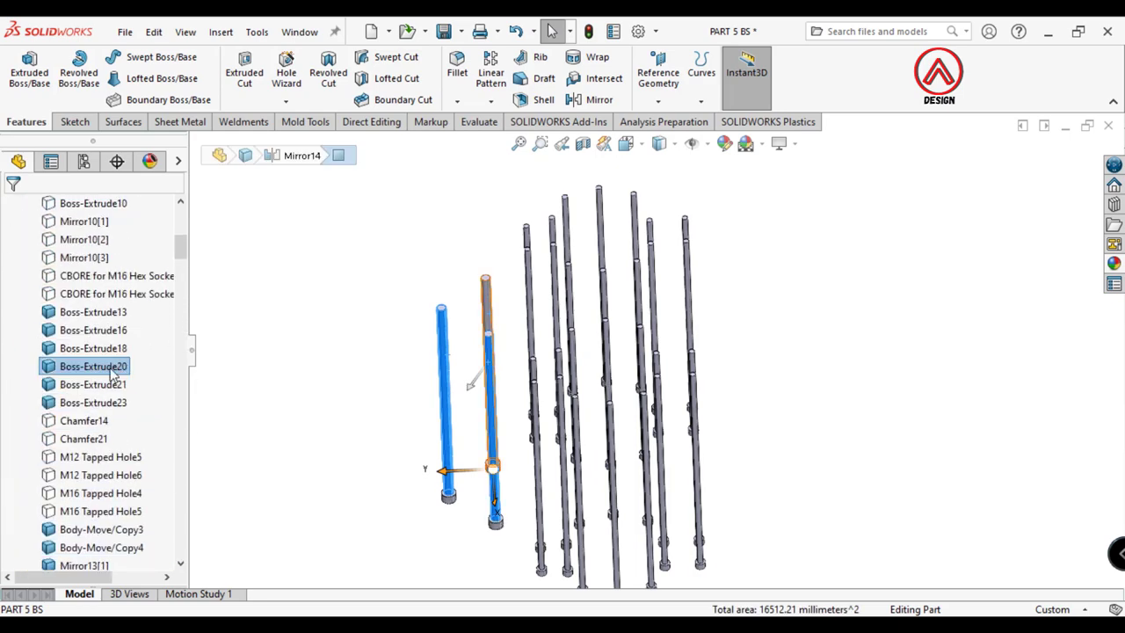
Insert the selected pins into a new part saved as EJECTOR PINS D8
{"action": "right_click", "coordinate": [121, 366]}
{"action": "left_click", "coordinate": [176, 273]}
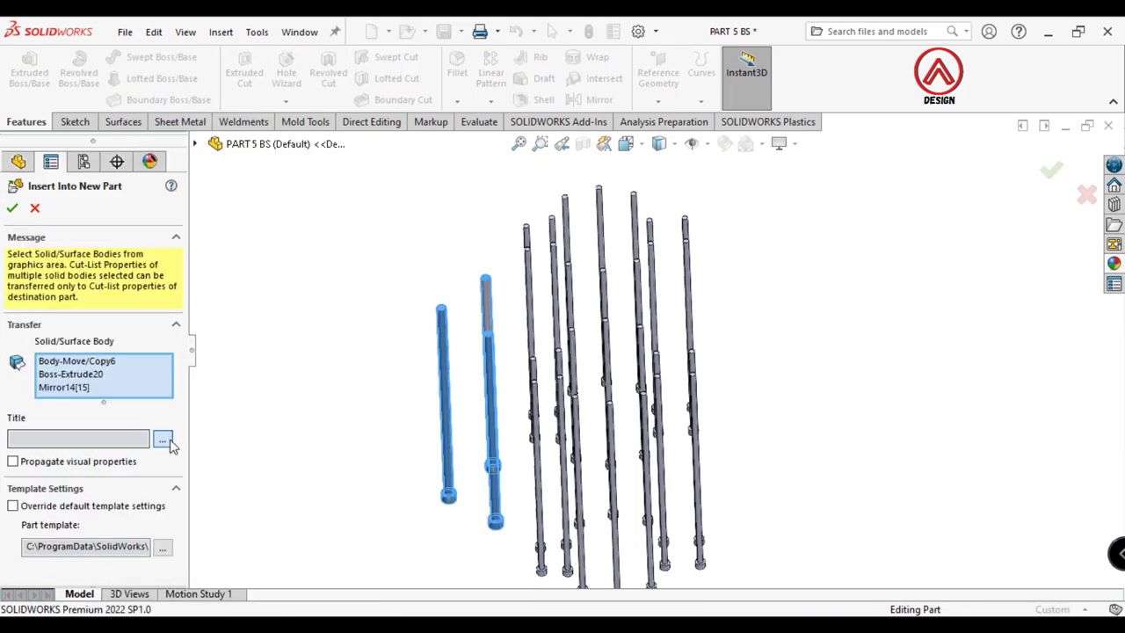
{"action": "left_click", "coordinate": [169, 440]}
{"action": "type", "text": "EJECTOR"}
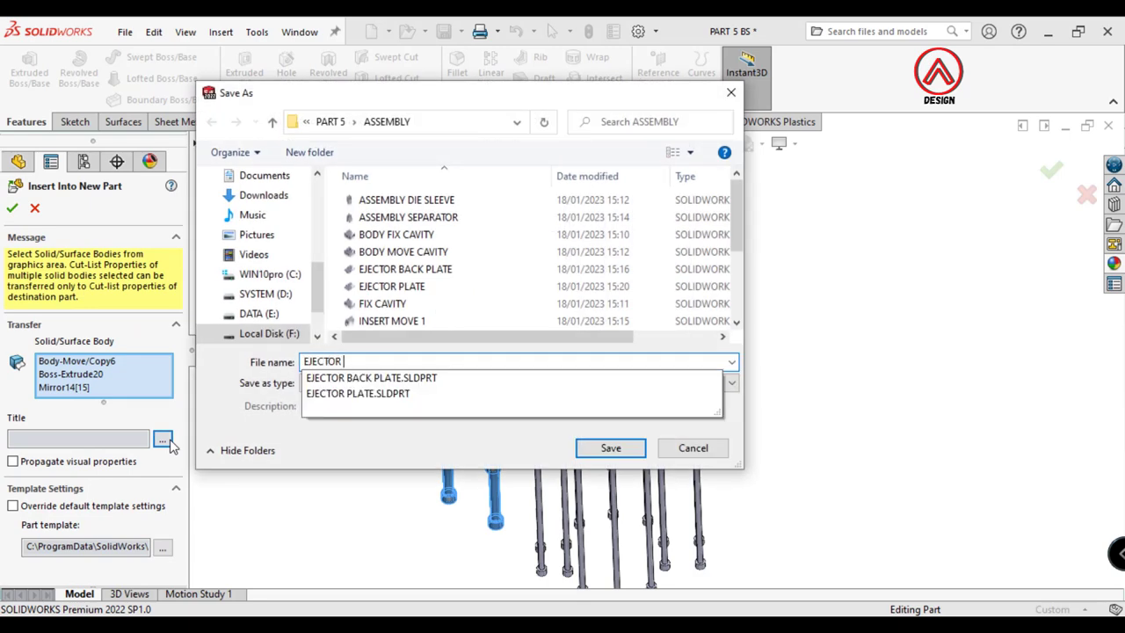
{"action": "type", "text": "Pl"}
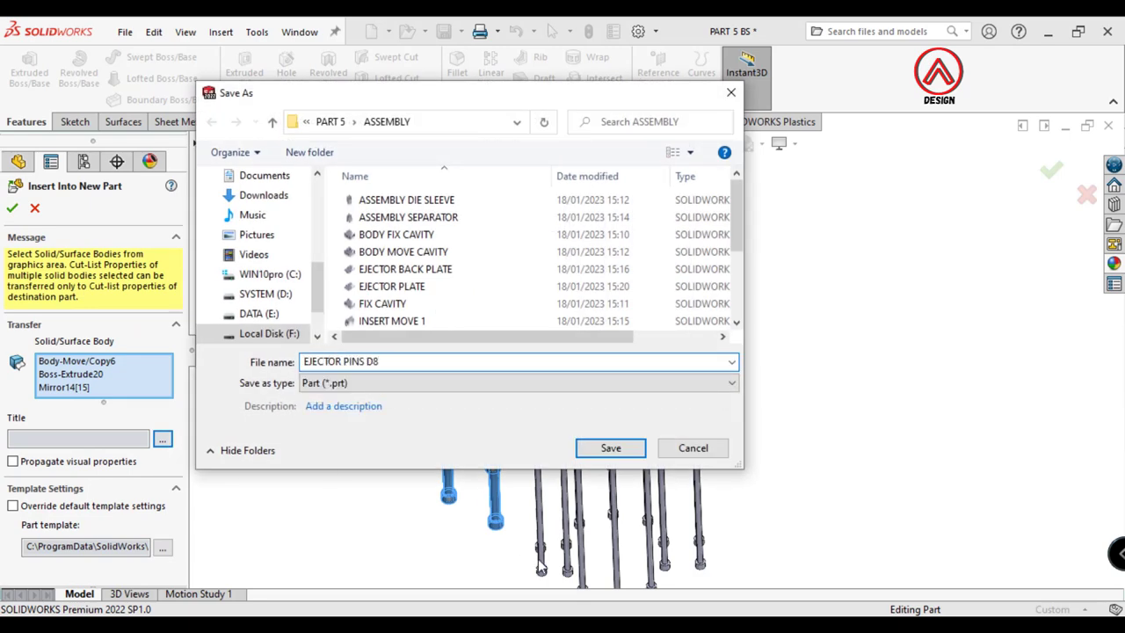
{"action": "left_click", "coordinate": [611, 448]}
{"action": "left_click", "coordinate": [12, 209]}
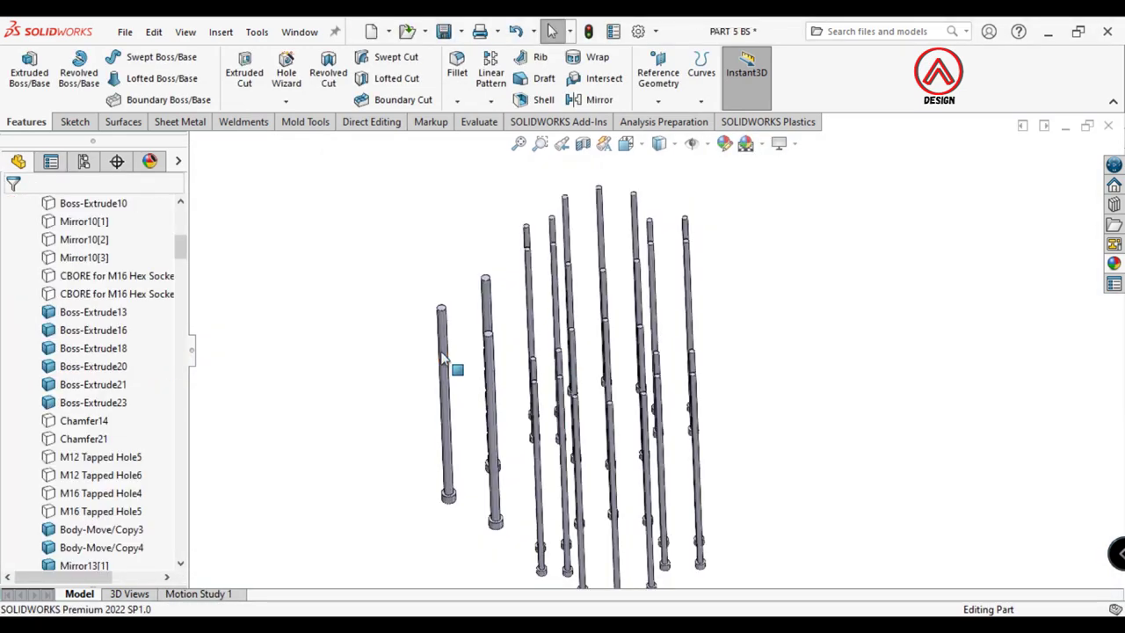
Select two pin bodies in the view and zoom out to show all pins
{"action": "left_click", "coordinate": [444, 374]}
{"action": "left_click", "coordinate": [510, 372], "text": "ctrl"}
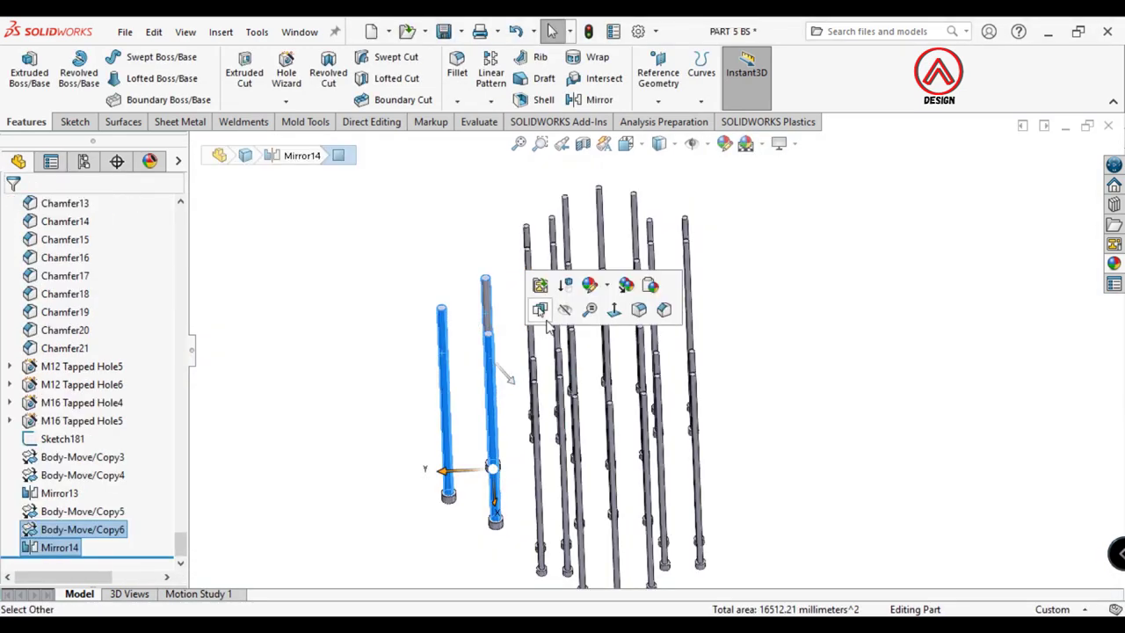
{"action": "key", "text": "Tab"}
{"action": "key", "text": "z"}
{"action": "middle_click_drag", "start_coordinate": [788, 367], "coordinate": [800, 261]}
{"action": "left_click_drag", "start_coordinate": [811, 229], "coordinate": [485, 525]}
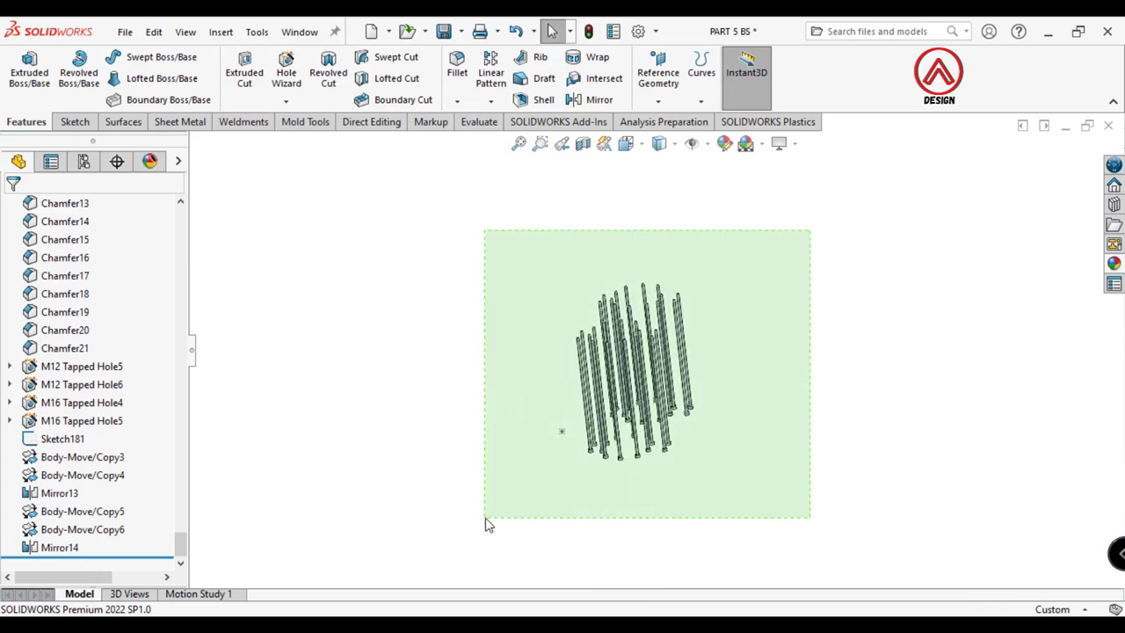
{"action": "left_click_drag", "start_coordinate": [183, 545], "coordinate": [194, 284]}
{"action": "scroll", "coordinate": [79, 396], "scroll_direction": "up", "scroll_amount": 10}
{"action": "scroll", "coordinate": [74, 413], "scroll_direction": "down", "scroll_amount": 5}
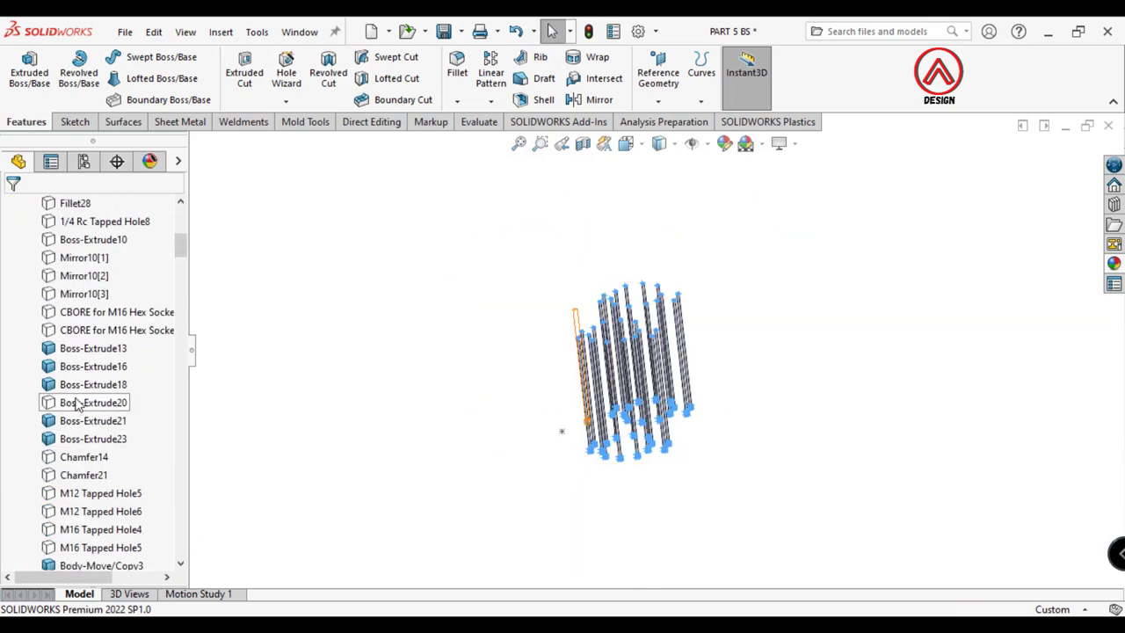
Add the Boss-Extrude13–23, Body-Move/Copy3–5 and Mirror13 pin bodies from the tree
{"action": "left_click", "coordinate": [88, 348]}
{"action": "left_click", "coordinate": [88, 366], "text": "ctrl"}
{"action": "left_click", "coordinate": [88, 385], "text": "ctrl"}
{"action": "left_click", "coordinate": [70, 421], "text": "ctrl"}
{"action": "left_click", "coordinate": [71, 439], "text": "ctrl"}
{"action": "scroll", "coordinate": [69, 444], "scroll_direction": "down", "scroll_amount": 1}
{"action": "scroll", "coordinate": [67, 450], "scroll_direction": "down", "scroll_amount": 3}
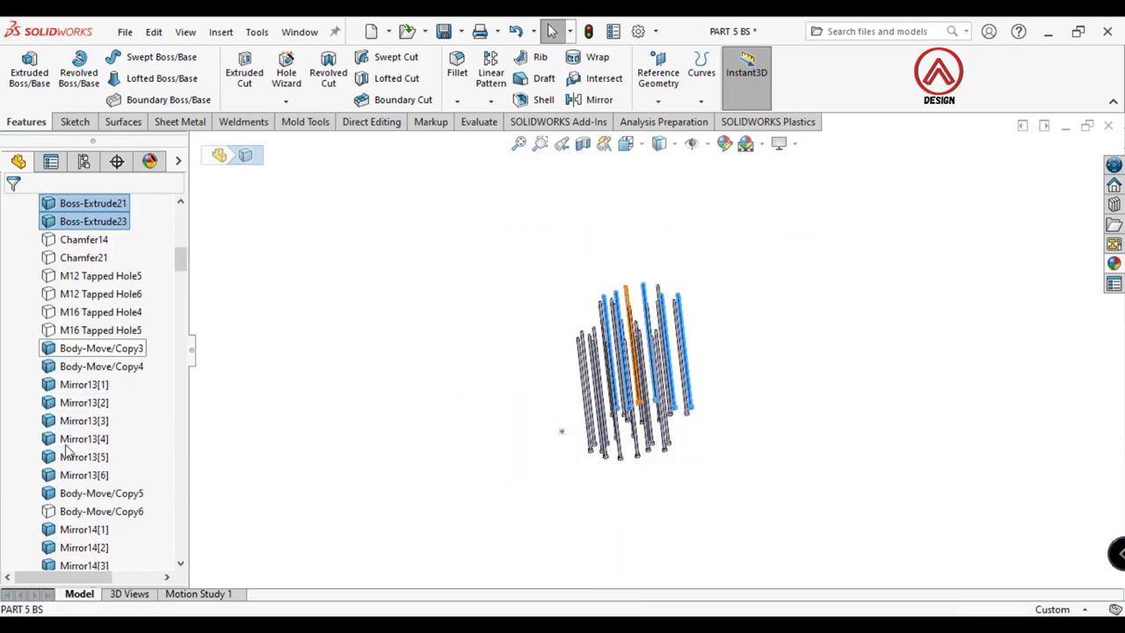
{"action": "left_click", "coordinate": [79, 348], "text": "ctrl"}
{"action": "left_click", "coordinate": [80, 365], "text": "ctrl"}
{"action": "left_click", "coordinate": [79, 384], "text": "ctrl"}
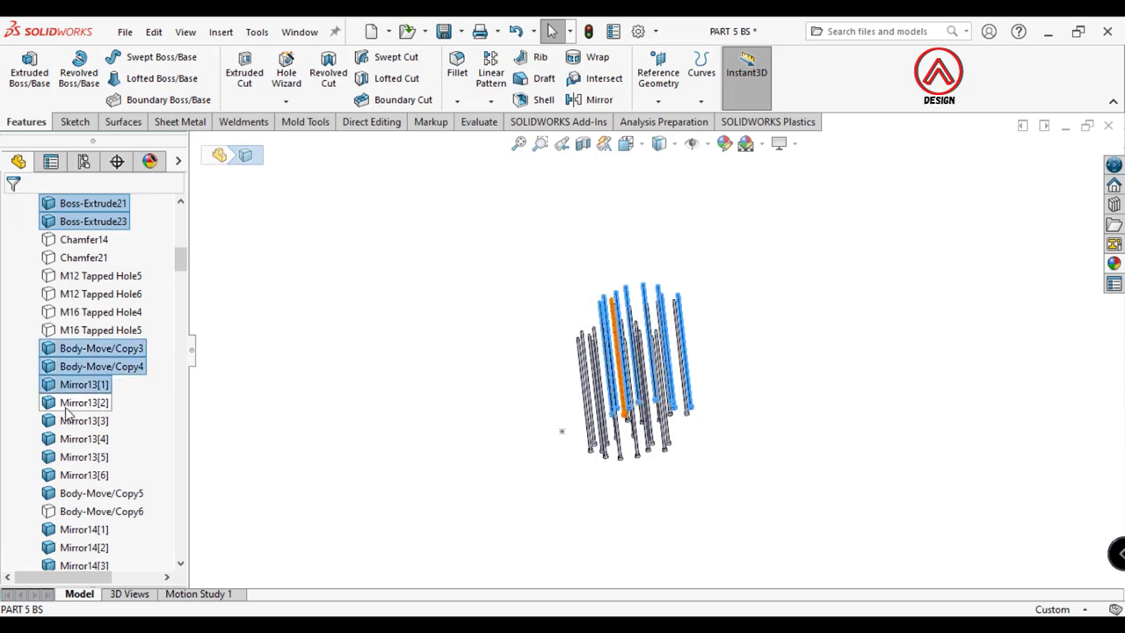
{"action": "left_click", "coordinate": [65, 475], "text": "ctrl"}
{"action": "left_click", "coordinate": [70, 493], "text": "ctrl"}
Add Mirror14[9] through Mirror14[14] to the pin body selection
{"action": "scroll", "coordinate": [70, 493], "scroll_direction": "down", "scroll_amount": 1}
{"action": "scroll", "coordinate": [72, 396], "scroll_direction": "down", "scroll_amount": 2}
{"action": "scroll", "coordinate": [75, 290], "scroll_direction": "down", "scroll_amount": 2}
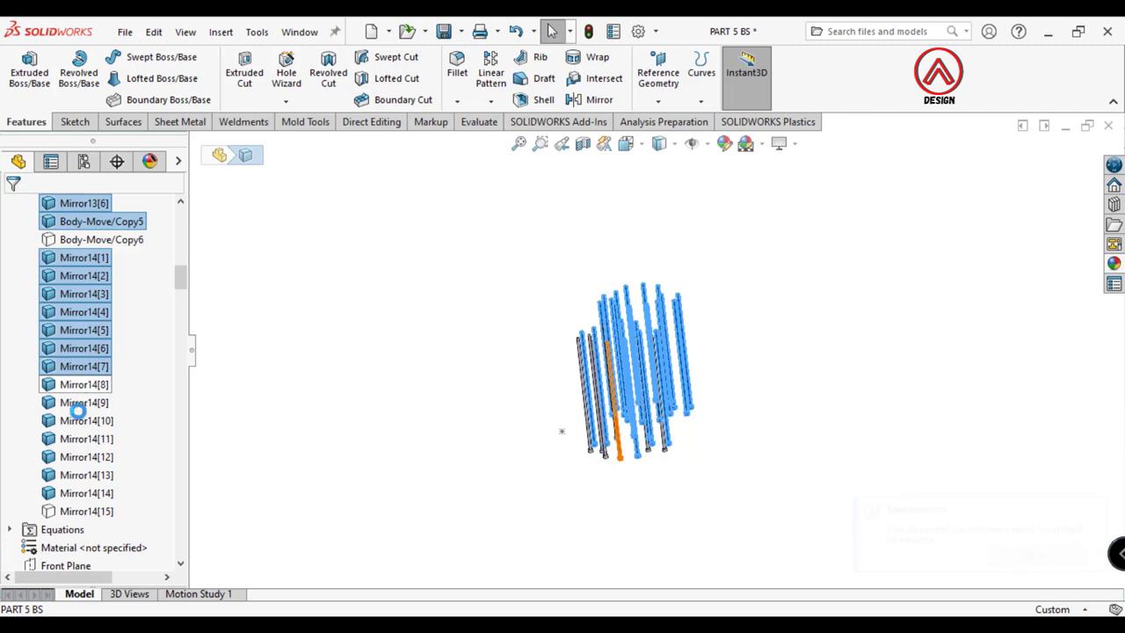
{"action": "left_click", "coordinate": [77, 403], "text": "ctrl"}
{"action": "left_click", "coordinate": [77, 421], "text": "ctrl"}
{"action": "left_click", "coordinate": [77, 438], "text": "ctrl"}
{"action": "left_click", "coordinate": [77, 457], "text": "ctrl"}
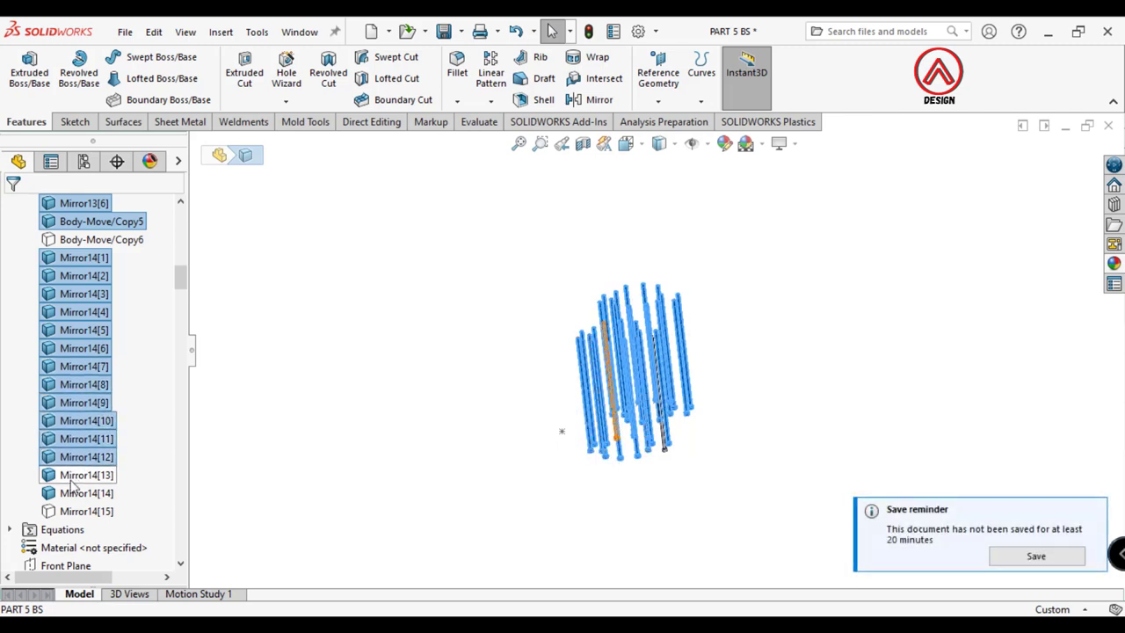
{"action": "left_click", "coordinate": [78, 475], "text": "ctrl"}
{"action": "left_click", "coordinate": [81, 493], "text": "ctrl"}
Insert the selected pins into a new part named EJECTOR PINS D5, then return to PART 5 BS
{"action": "right_click", "coordinate": [88, 497]}
{"action": "left_click", "coordinate": [140, 532]}
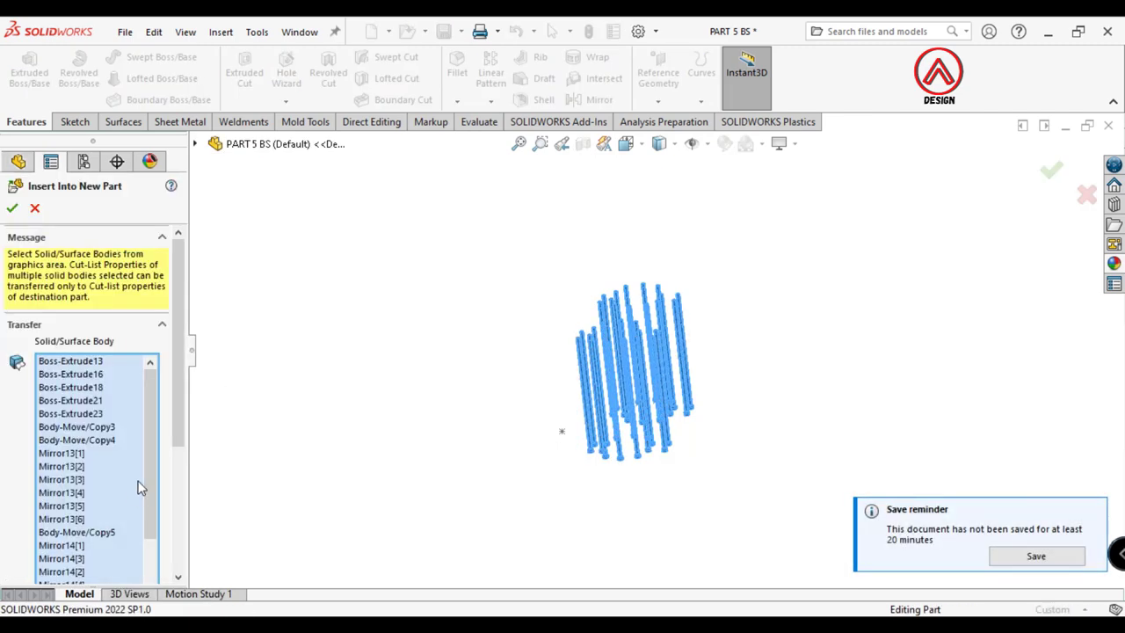
{"action": "scroll", "coordinate": [88, 352], "scroll_direction": "down", "scroll_amount": 3}
{"action": "left_click", "coordinate": [148, 449]}
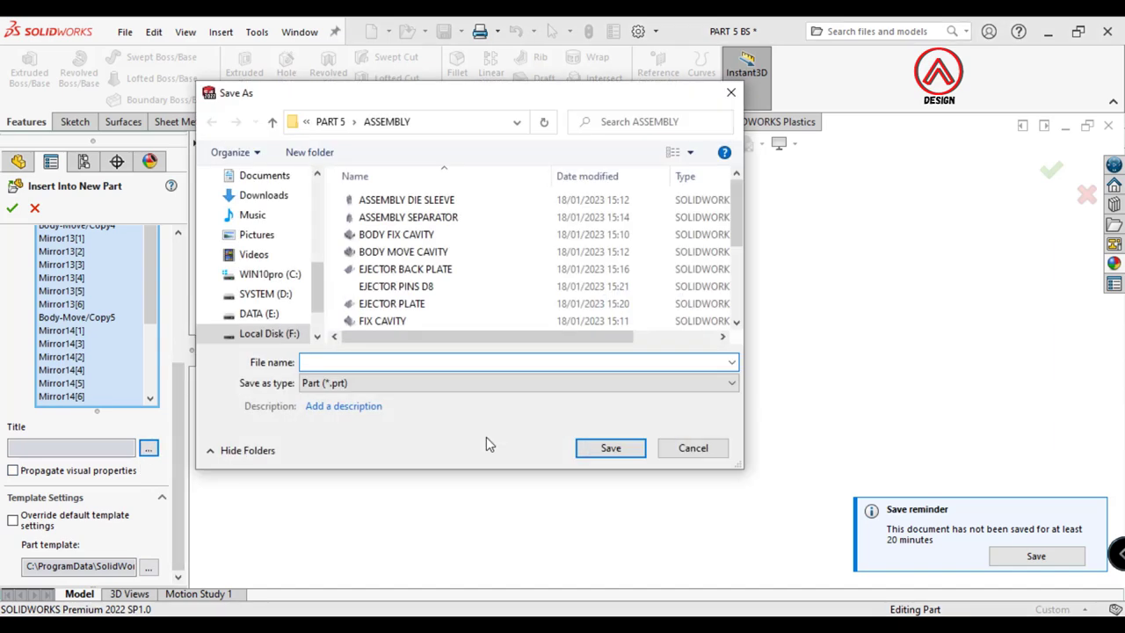
{"action": "type", "text": "EJECTYOR"}
{"action": "key", "text": "BackSpace"}
{"action": "key", "text": "BackSpace"}
{"action": "key", "text": "BackSpace"}
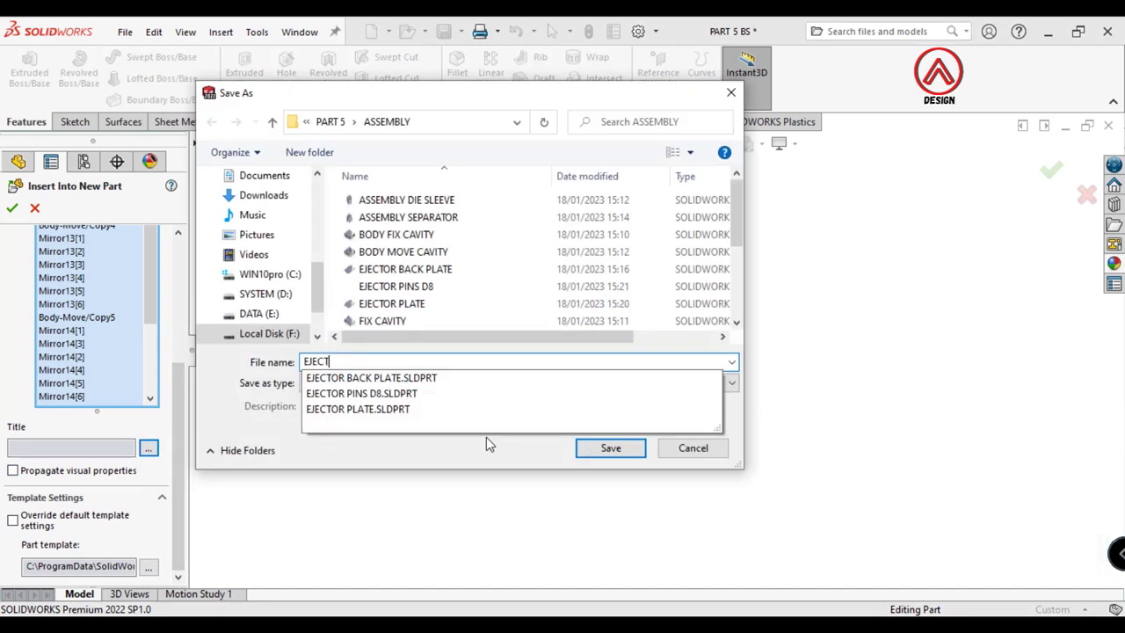
{"action": "type", "text": "OR PINS"}
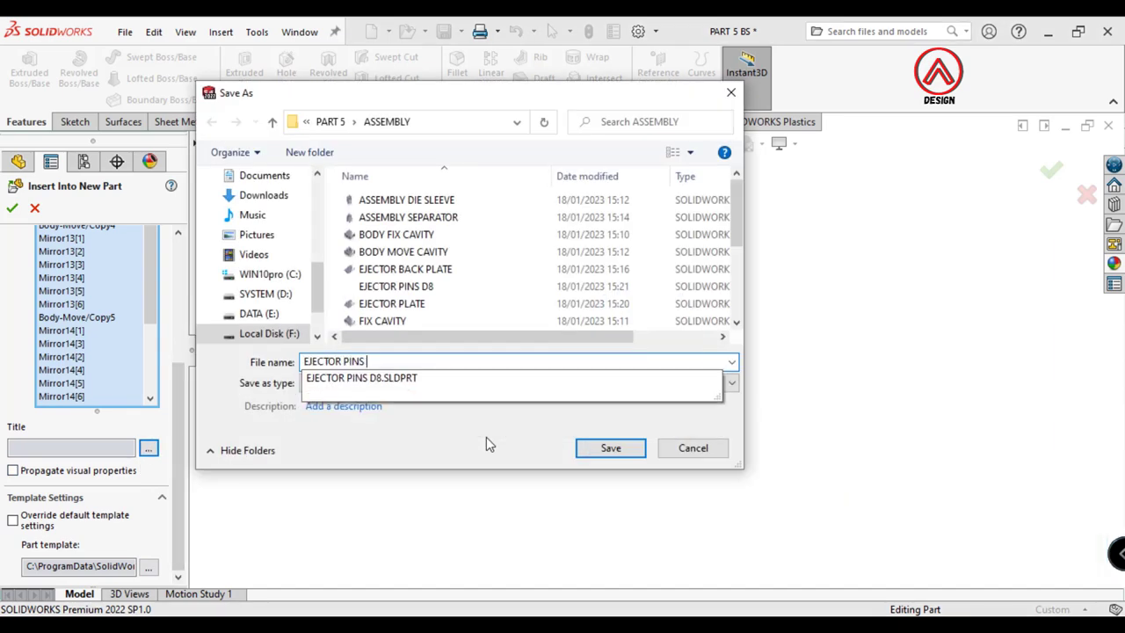
{"action": "type", "text": " D5"}
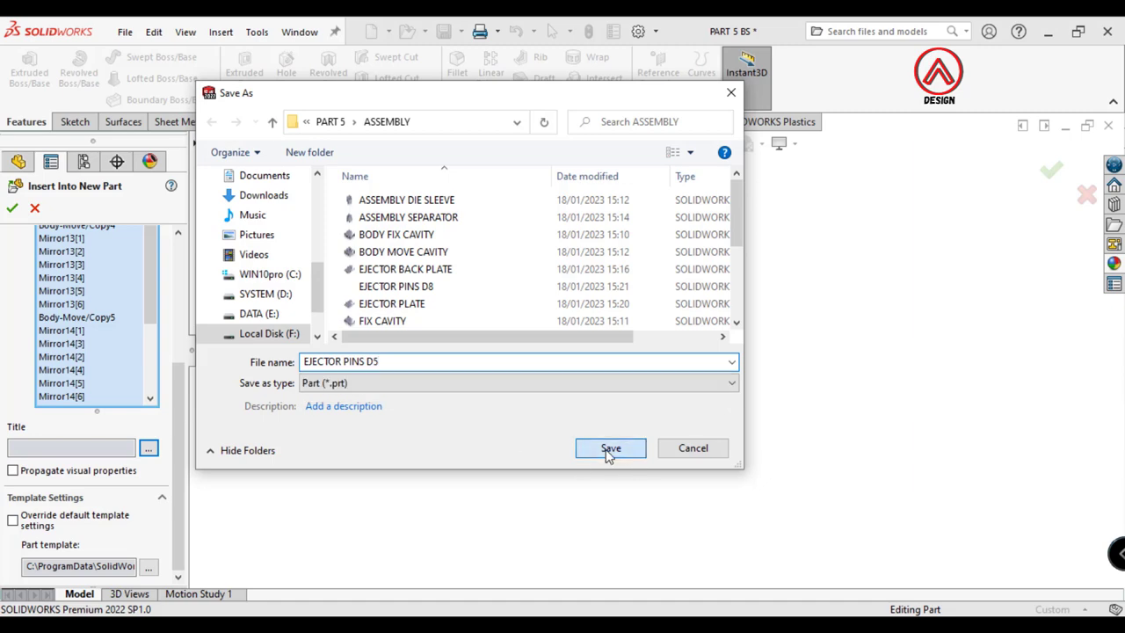
{"action": "left_click", "coordinate": [609, 450]}
{"action": "left_click", "coordinate": [13, 208]}
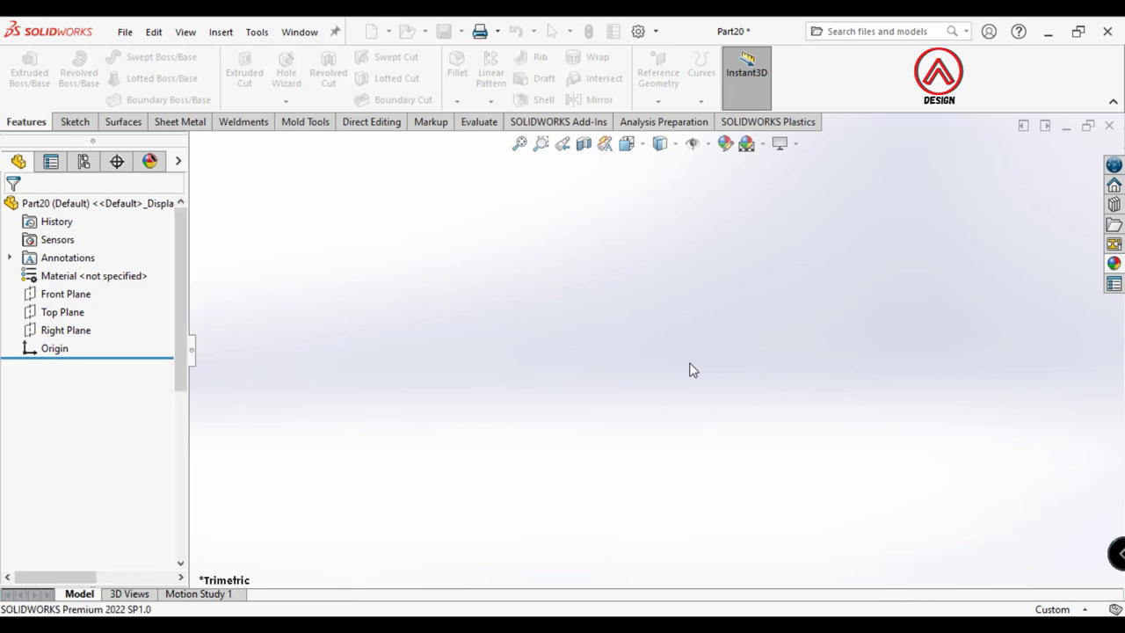
{"action": "mouse_move", "coordinate": [690, 362]}
{"action": "middle_mouse_down"}
{"action": "mouse_move", "coordinate": [635, 284]}
{"action": "mouse_move", "coordinate": [613, 358]}
{"action": "mouse_move", "coordinate": [572, 158]}
{"action": "middle_mouse_up"}
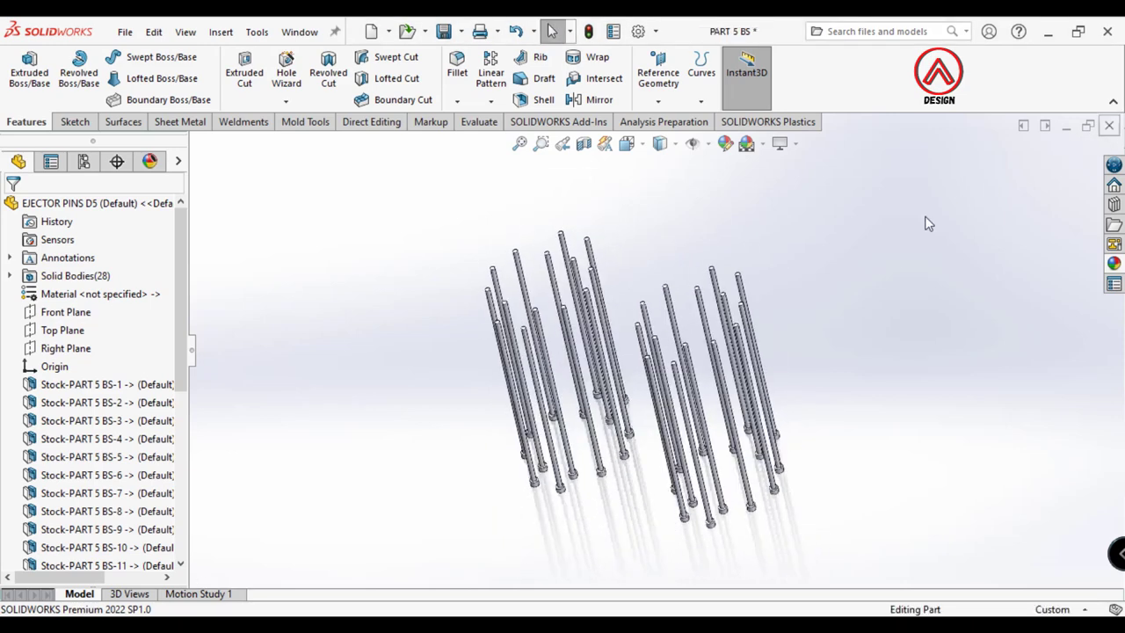
{"action": "key", "text": "ctrl+Tab"}
Create a new empty assembly document from the Assembly template
{"action": "left_click", "coordinate": [370, 31]}
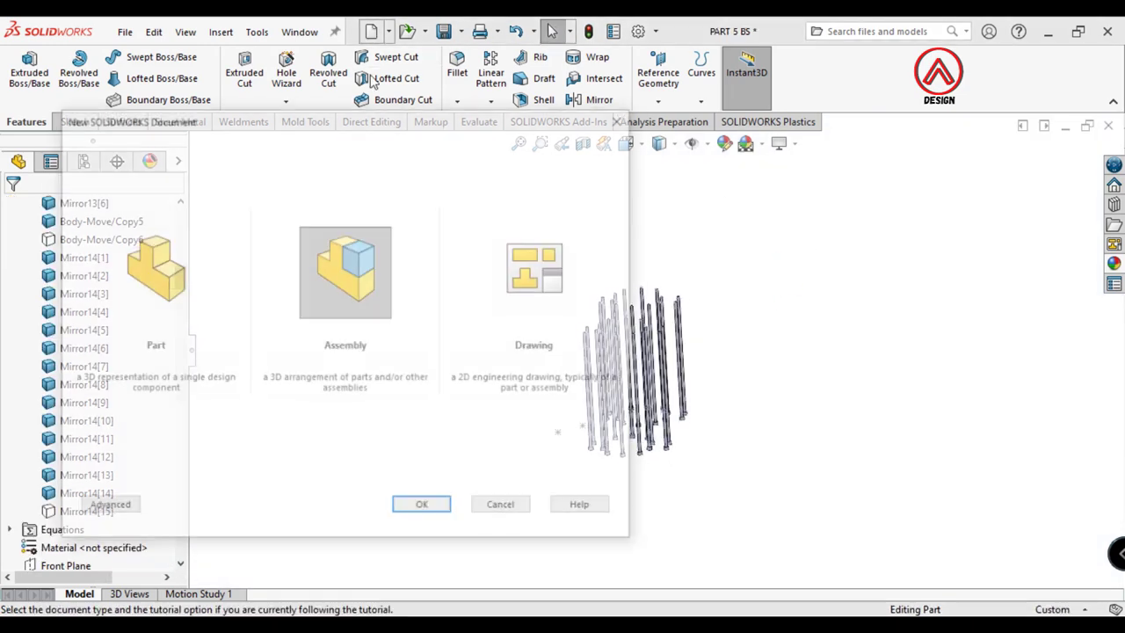
{"action": "left_click", "coordinate": [341, 295]}
{"action": "left_click", "coordinate": [423, 508]}
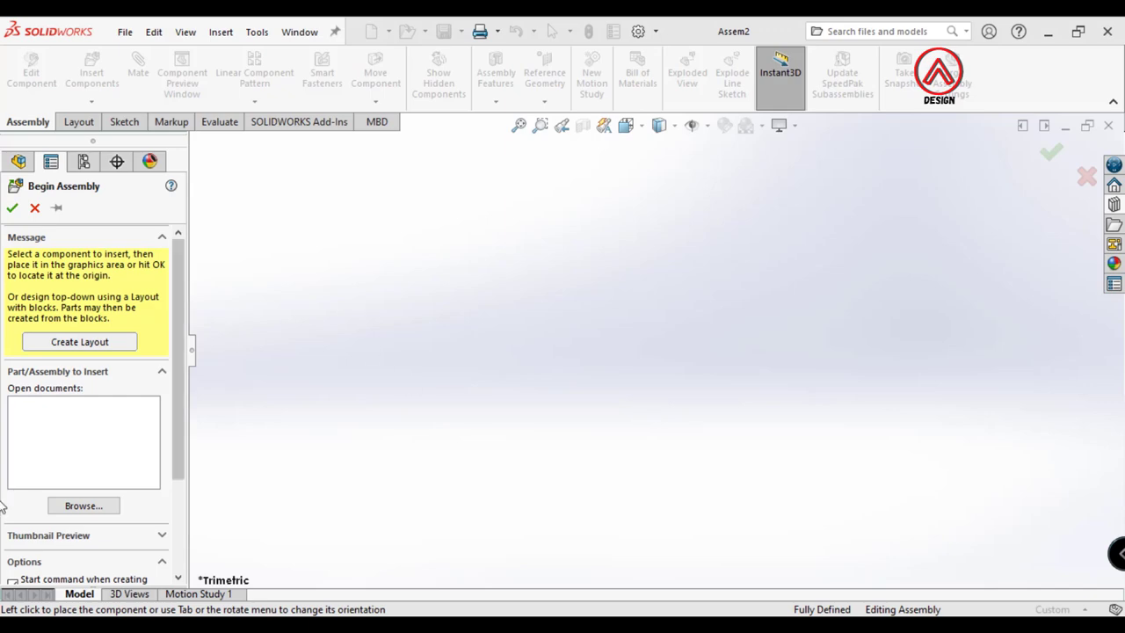
Place BODY FIX CAVITY at the assembly origin as the first, fixed component
{"action": "left_click", "coordinate": [78, 505]}
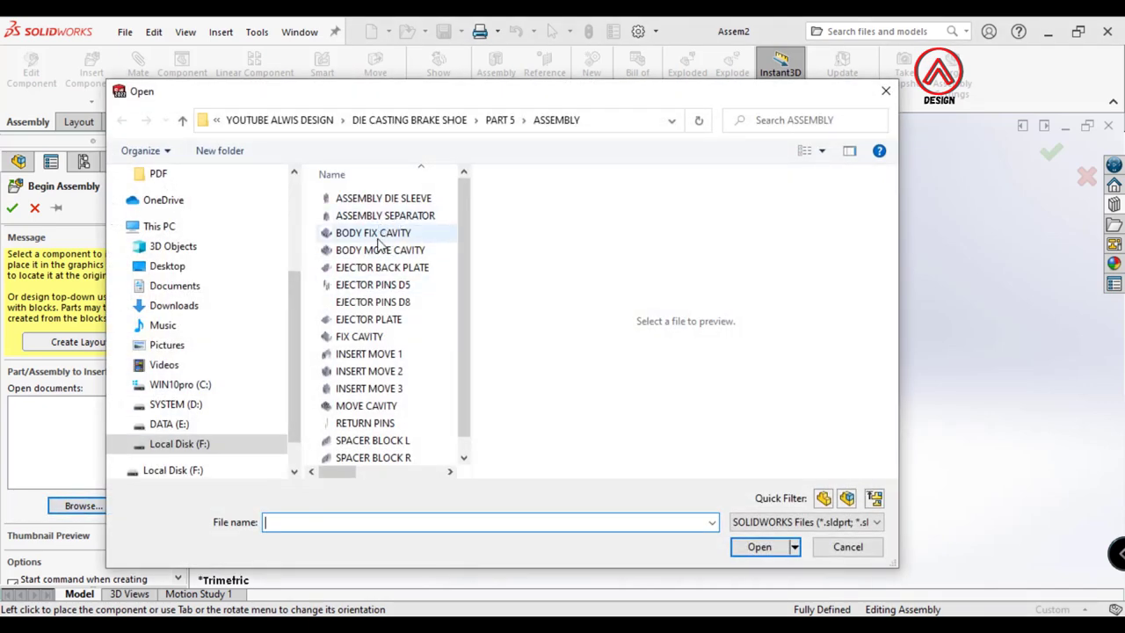
{"action": "left_click", "coordinate": [378, 238]}
{"action": "left_click", "coordinate": [760, 547]}
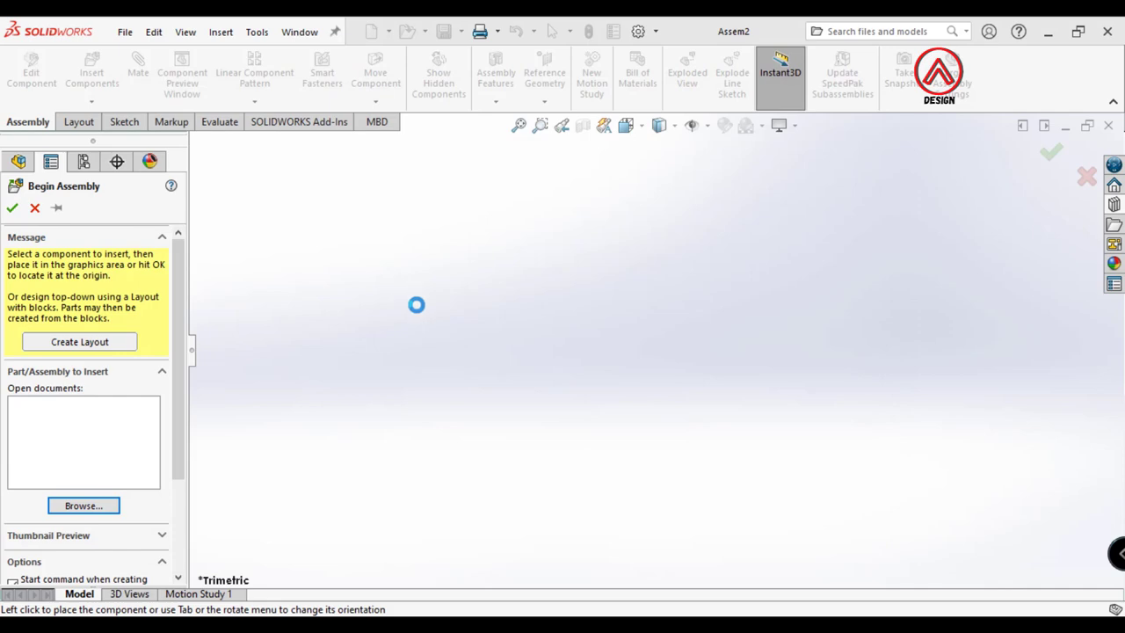
{"action": "left_click", "coordinate": [14, 209]}
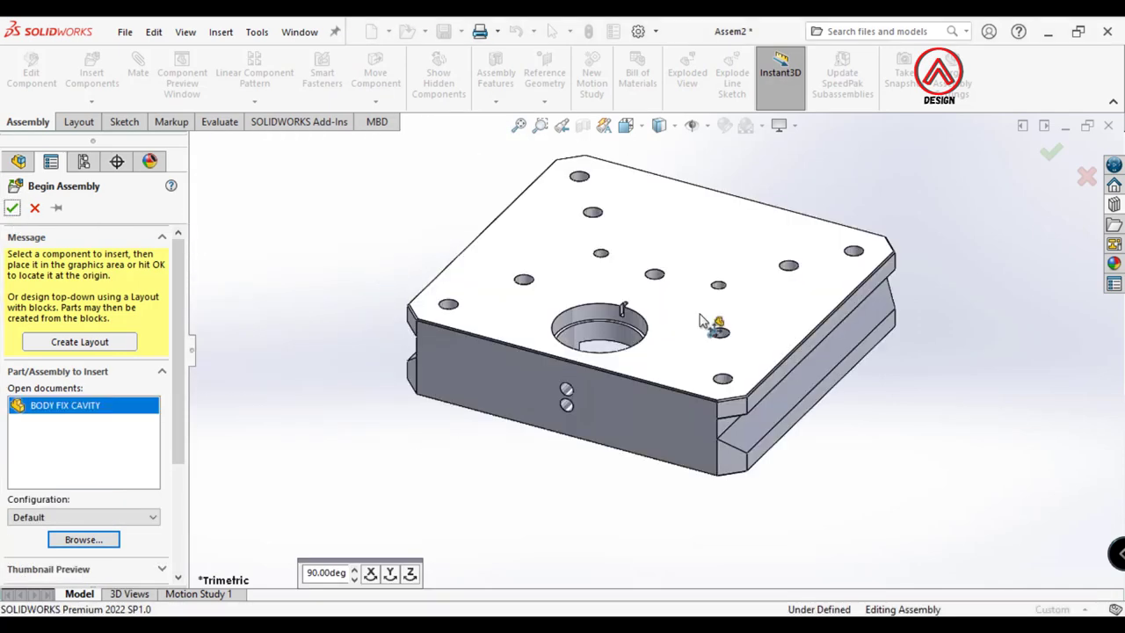
Insert FIX CAVITY into the assembly as the next component
{"action": "left_click", "coordinate": [91, 72]}
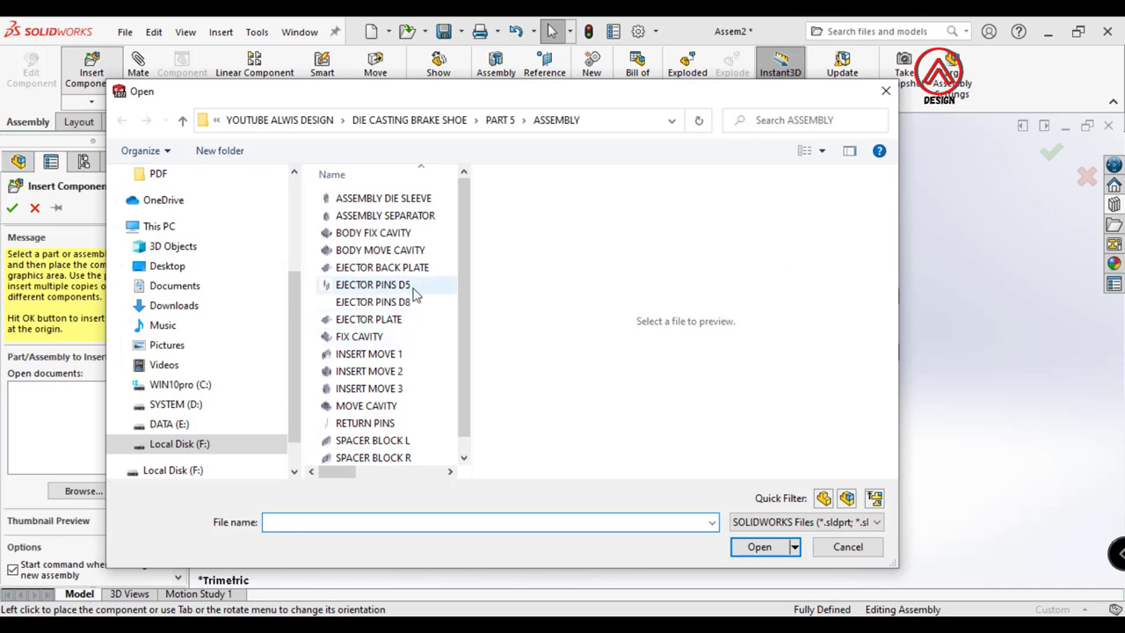
{"action": "scroll", "coordinate": [393, 246], "scroll_direction": "down", "scroll_amount": 1}
{"action": "scroll", "coordinate": [393, 248], "scroll_direction": "up", "scroll_amount": 1}
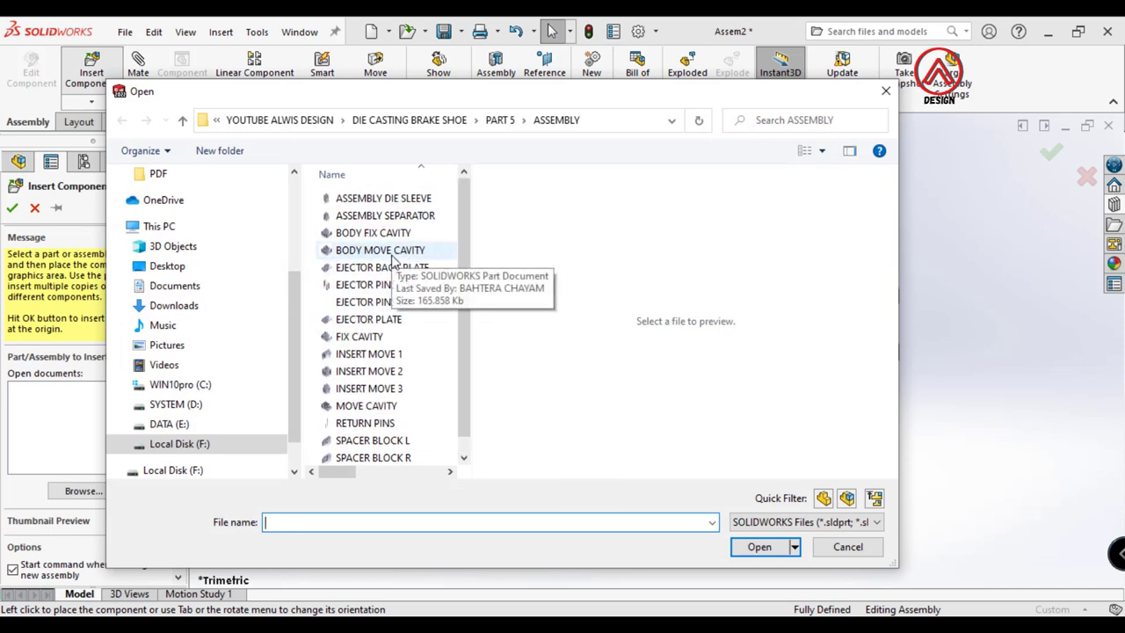
{"action": "left_click", "coordinate": [367, 337]}
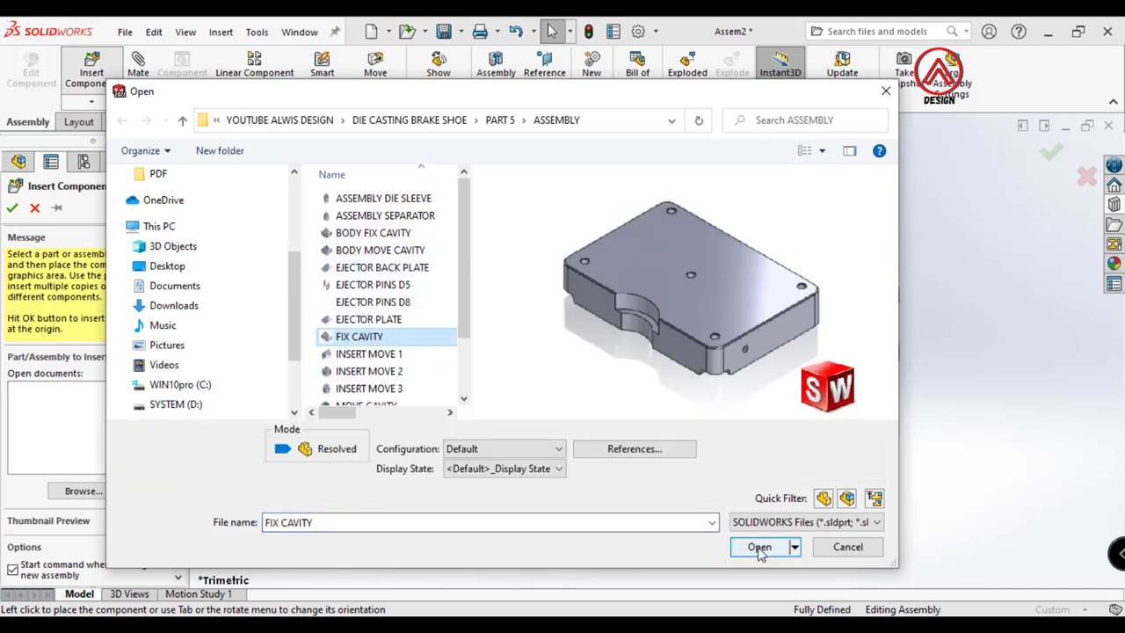
{"action": "scroll", "coordinate": [376, 359], "scroll_direction": "down", "scroll_amount": 2}
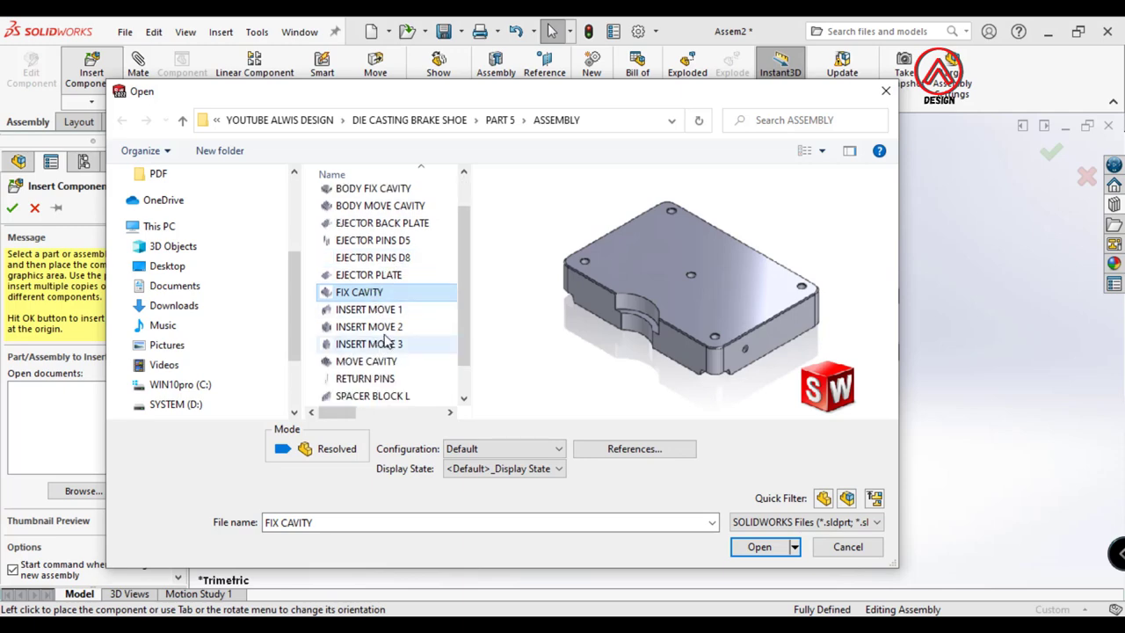
{"action": "left_click", "coordinate": [760, 546]}
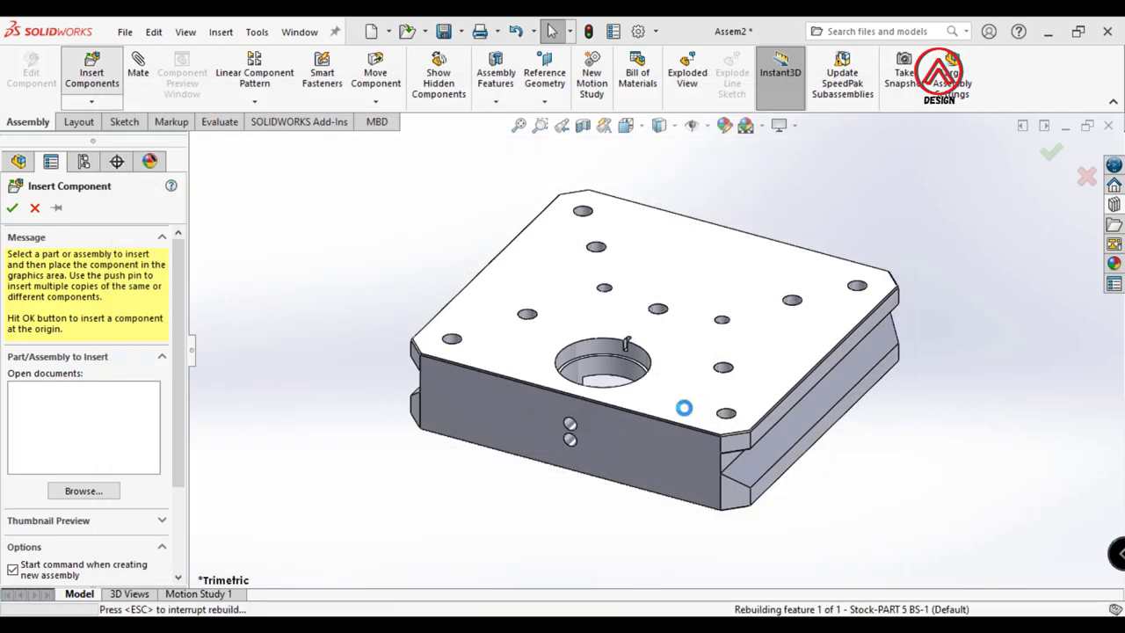
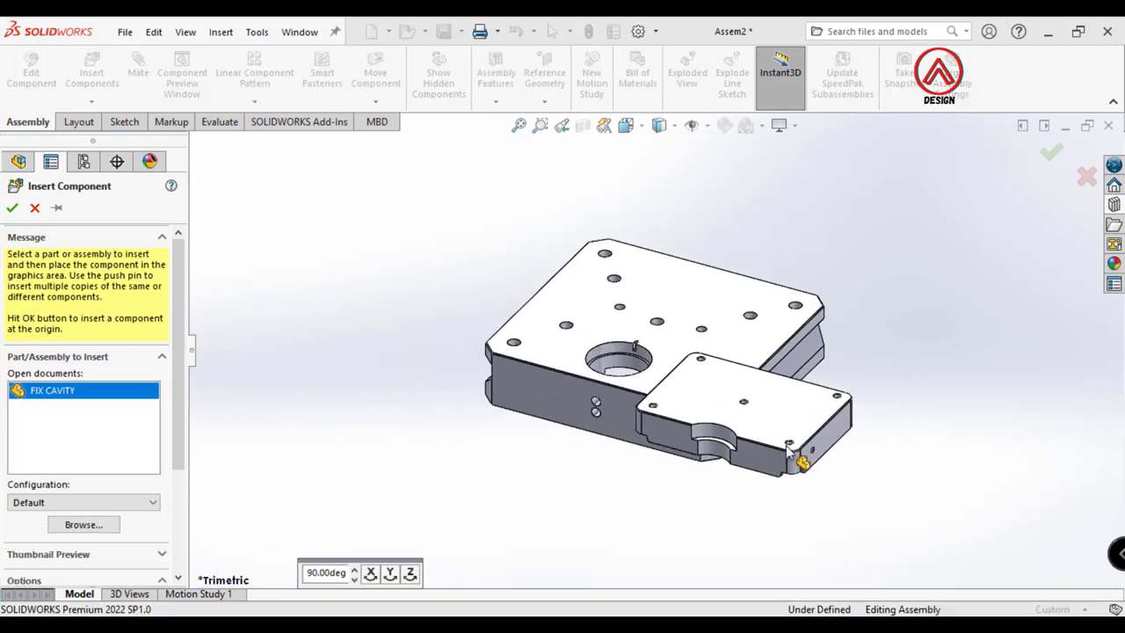
Place the FIX CAVITY plate in the assembly and orbit to inspect it
{"action": "left_click", "coordinate": [741, 456]}
{"action": "mouse_move", "coordinate": [741, 456]}
{"action": "middle_mouse_down"}
{"action": "mouse_move", "coordinate": [624, 477]}
{"action": "mouse_move", "coordinate": [646, 186]}
{"action": "middle_mouse_up"}
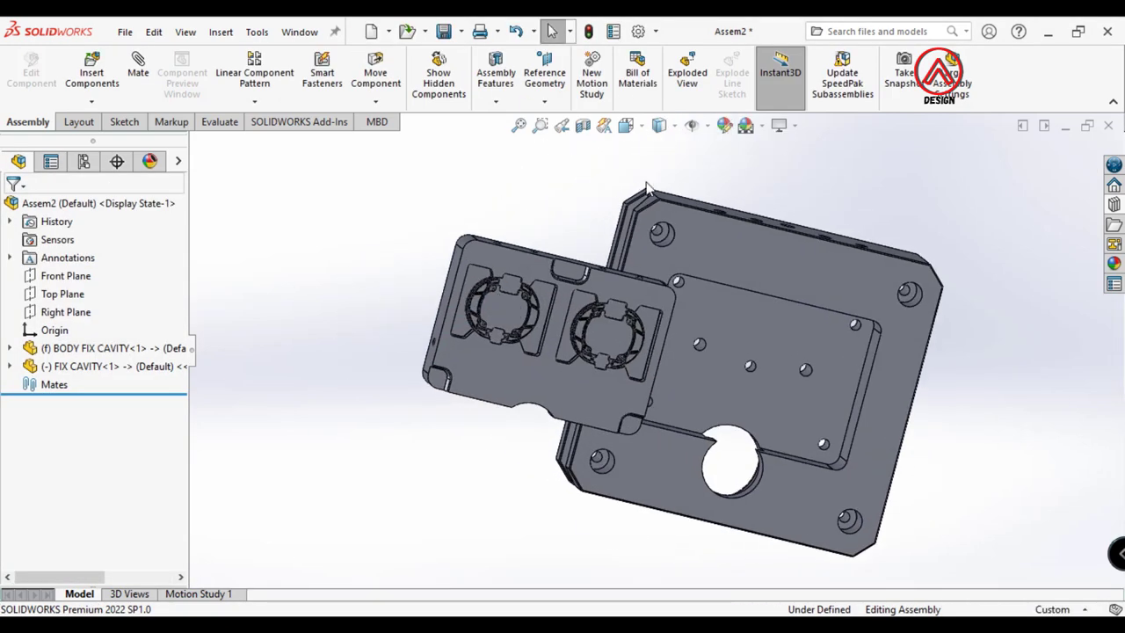
{"action": "left_click", "coordinate": [761, 126]}
{"action": "left_click", "coordinate": [753, 170]}
{"action": "mouse_move", "coordinate": [754, 171]}
{"action": "middle_mouse_down"}
{"action": "mouse_move", "coordinate": [726, 173]}
{"action": "mouse_move", "coordinate": [450, 348]}
{"action": "middle_mouse_up"}
Mate a FIX CAVITY face coincident with a BODY FIX CAVITY face
{"action": "left_click", "coordinate": [138, 72]}
{"action": "left_click", "coordinate": [505, 406]}
{"action": "mouse_move", "coordinate": [505, 406]}
{"action": "middle_mouse_down"}
{"action": "mouse_move", "coordinate": [615, 475]}
{"action": "mouse_move", "coordinate": [758, 536]}
{"action": "middle_mouse_up"}
{"action": "left_click", "coordinate": [758, 537]}
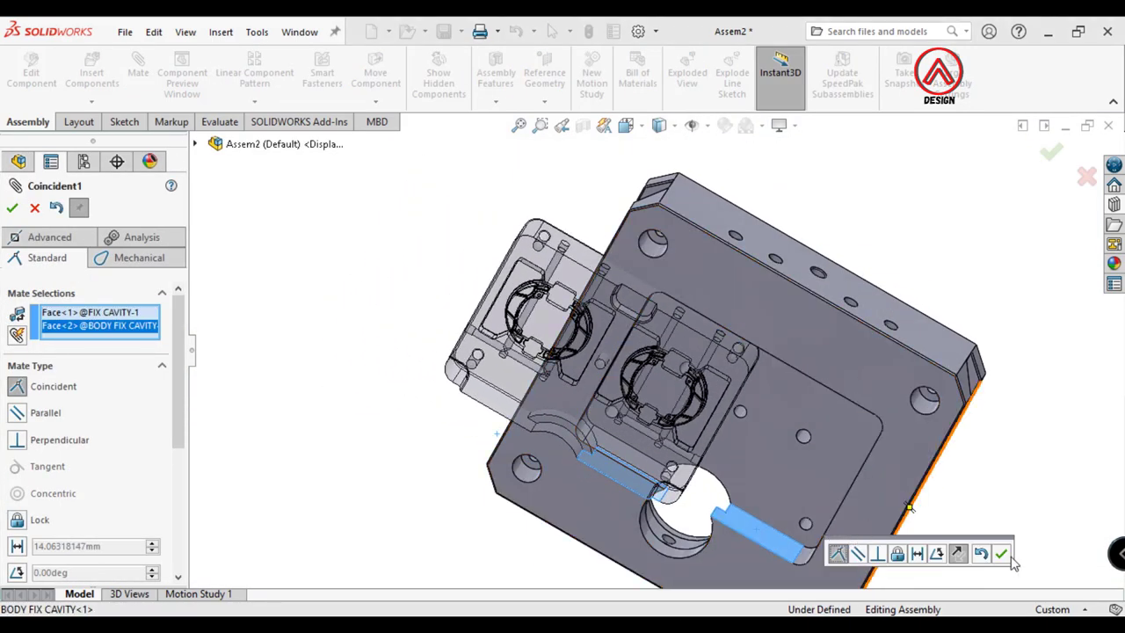
{"action": "left_click", "coordinate": [1009, 546]}
Add a second coincident mate between the opposite faces of both plates
{"action": "left_click", "coordinate": [710, 387]}
{"action": "mouse_move", "coordinate": [791, 396]}
{"action": "middle_mouse_down"}
{"action": "mouse_move", "coordinate": [710, 387]}
{"action": "mouse_move", "coordinate": [867, 378]}
{"action": "middle_mouse_up"}
{"action": "left_click", "coordinate": [866, 378]}
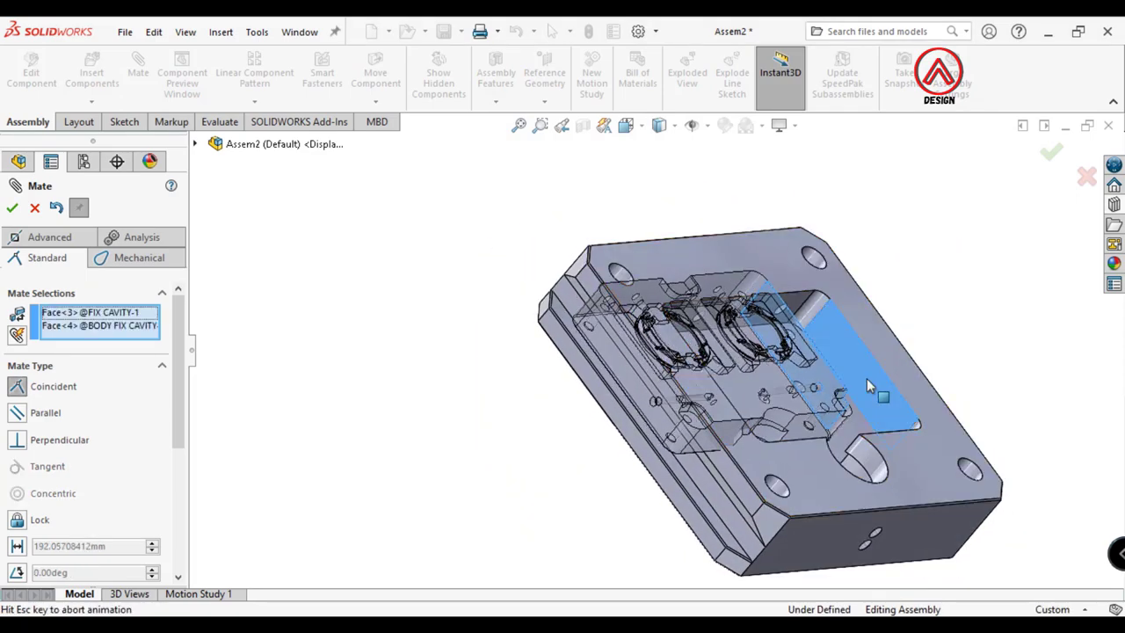
{"action": "left_click", "coordinate": [1039, 440]}
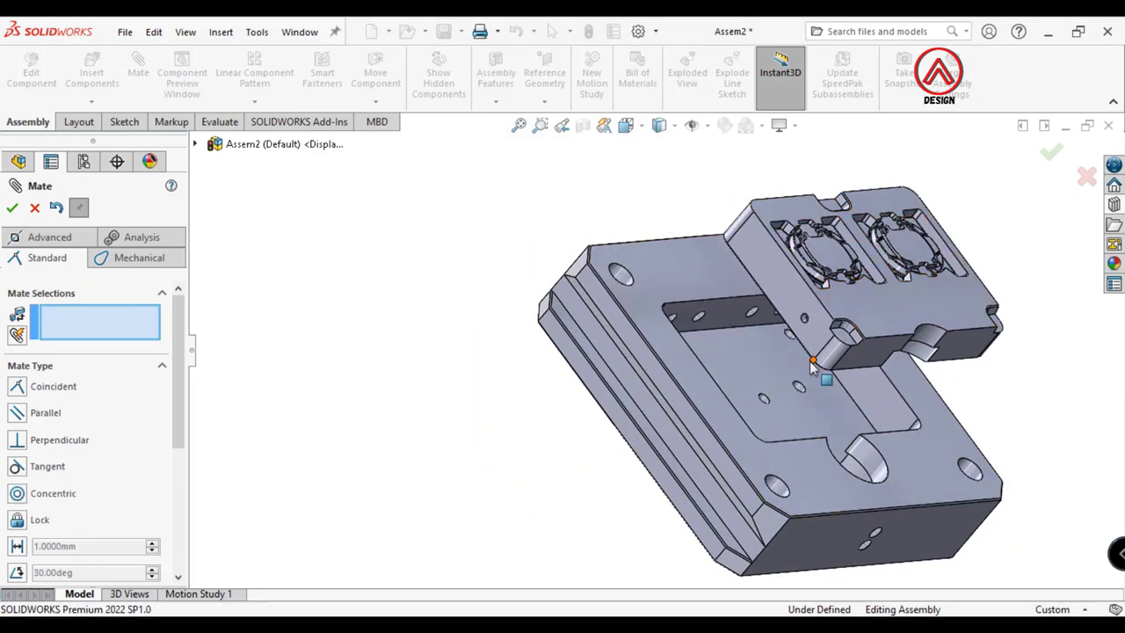
Add a third coincident mate on the top faces, fully defining FIX CAVITY
{"action": "mouse_move", "coordinate": [1039, 440]}
{"action": "middle_mouse_down"}
{"action": "mouse_move", "coordinate": [865, 295]}
{"action": "mouse_move", "coordinate": [763, 374]}
{"action": "middle_mouse_up"}
{"action": "left_click", "coordinate": [826, 307]}
{"action": "left_click", "coordinate": [763, 375]}
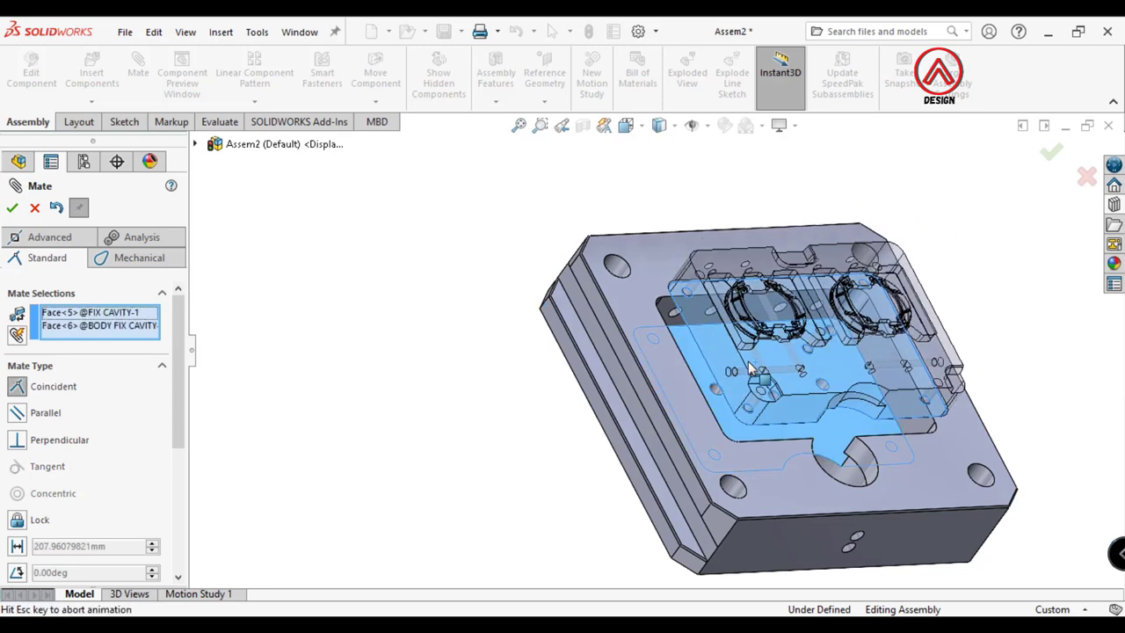
{"action": "left_click", "coordinate": [933, 390]}
{"action": "mouse_move", "coordinate": [932, 390]}
{"action": "middle_mouse_down"}
{"action": "mouse_move", "coordinate": [806, 459]}
{"action": "mouse_move", "coordinate": [317, 295]}
{"action": "middle_mouse_up"}
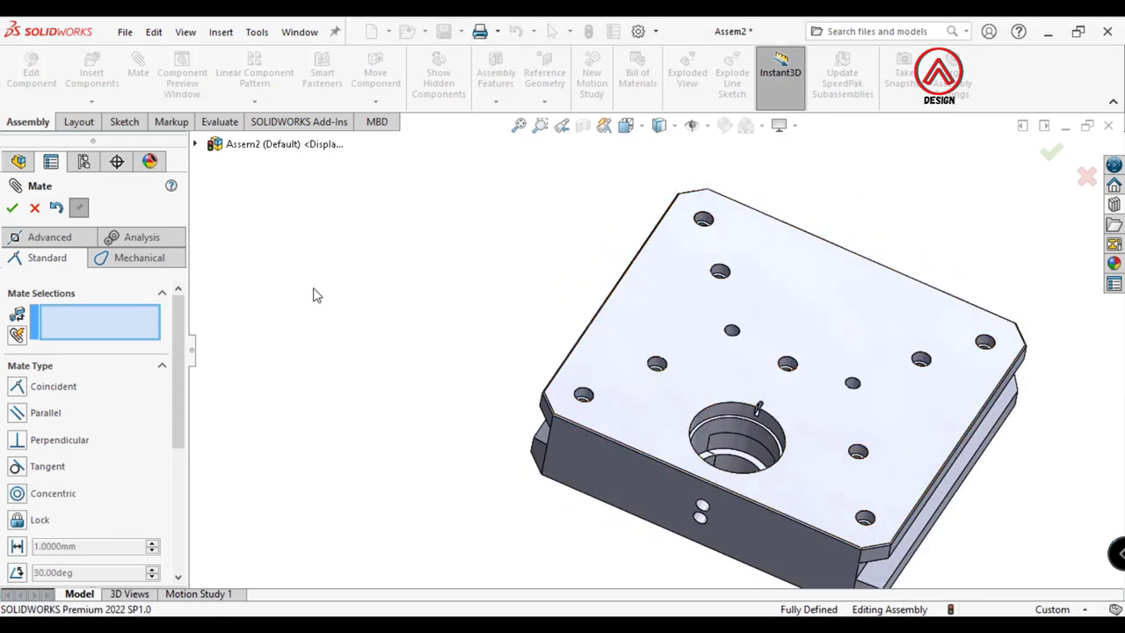
Browse the Design Library Toolbox to ISO > Bolts and Screws > Hexagon Socket Head Screws
{"action": "left_click", "coordinate": [12, 208]}
{"action": "scroll", "coordinate": [745, 414], "scroll_direction": "down", "scroll_amount": 3}
{"action": "scroll", "coordinate": [715, 502], "scroll_direction": "down", "scroll_amount": 3}
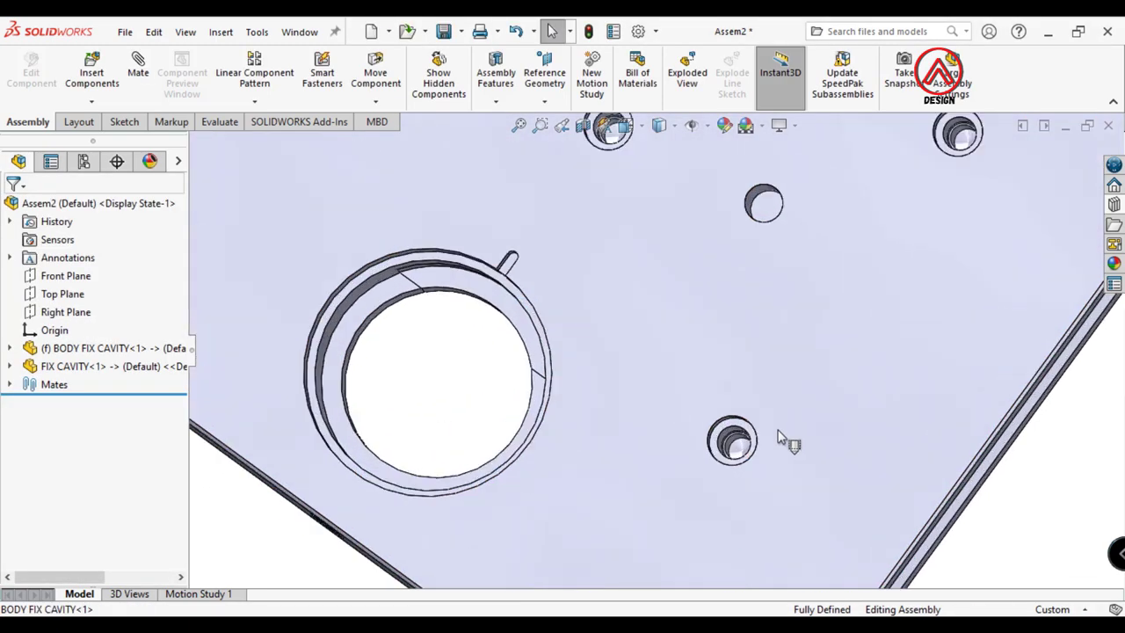
{"action": "scroll", "coordinate": [783, 440], "scroll_direction": "down", "scroll_amount": 1}
{"action": "left_click", "coordinate": [1113, 204]}
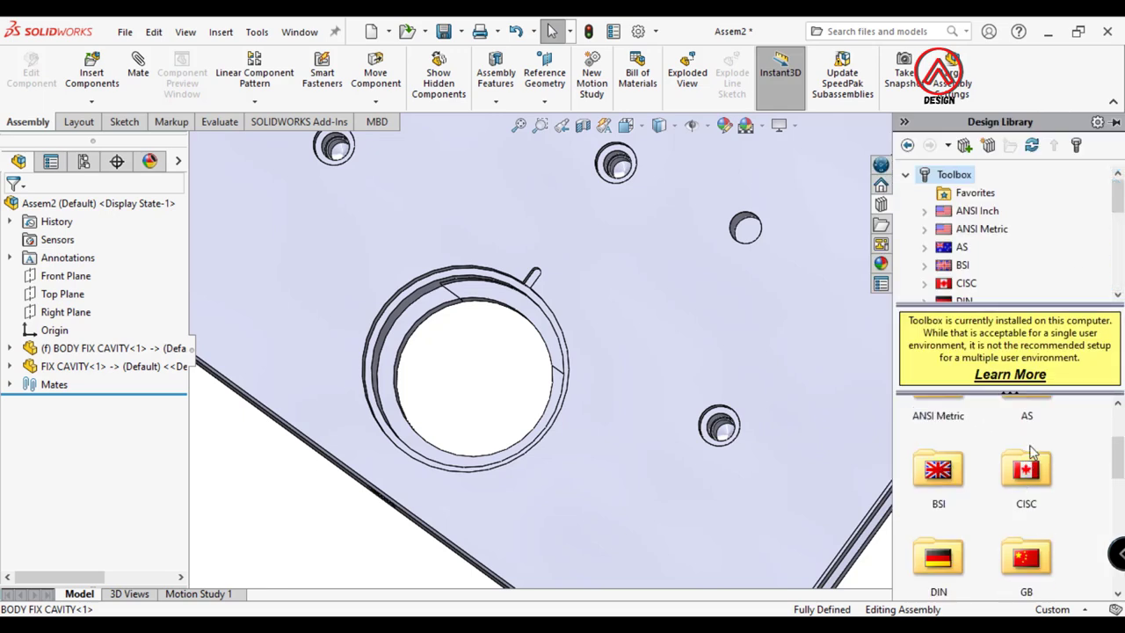
{"action": "scroll", "coordinate": [1027, 510], "scroll_direction": "up", "scroll_amount": 3}
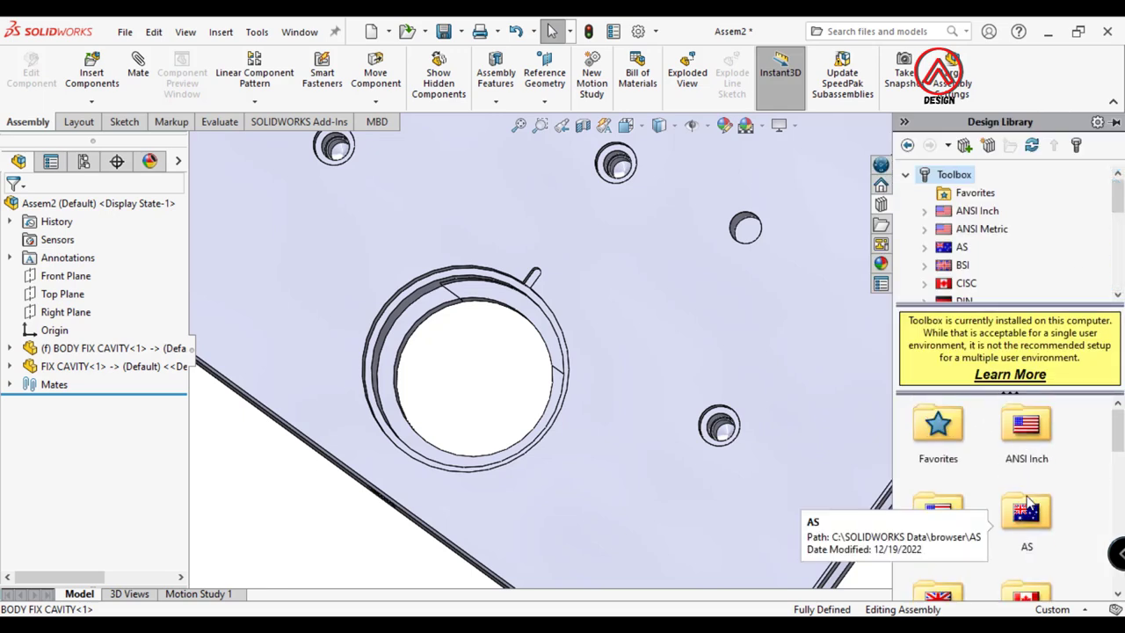
{"action": "scroll", "coordinate": [1026, 510], "scroll_direction": "down", "scroll_amount": 3}
{"action": "scroll", "coordinate": [1002, 527], "scroll_direction": "down", "scroll_amount": 3}
{"action": "double_click", "coordinate": [1028, 518]}
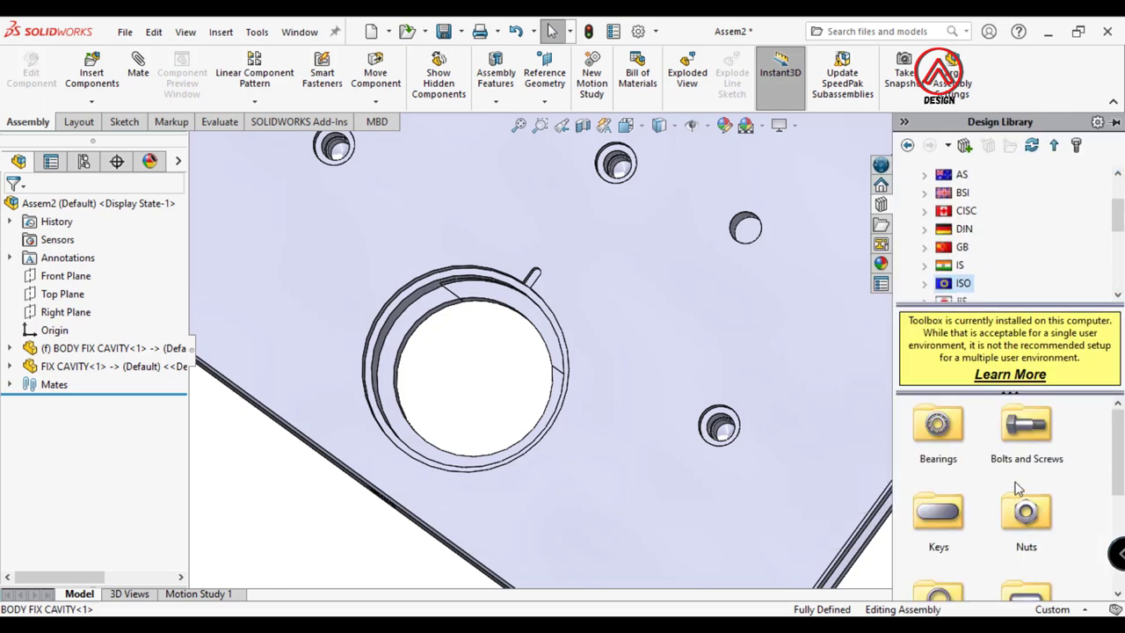
{"action": "double_click", "coordinate": [1024, 431]}
{"action": "scroll", "coordinate": [992, 538], "scroll_direction": "down", "scroll_amount": 2}
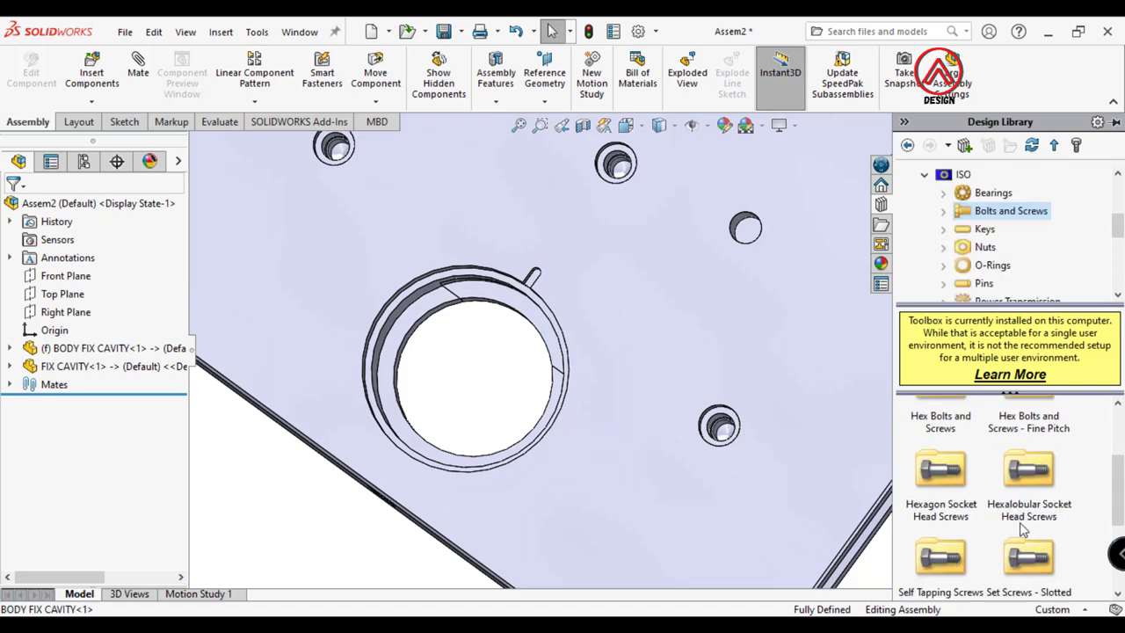
{"action": "double_click", "coordinate": [955, 490]}
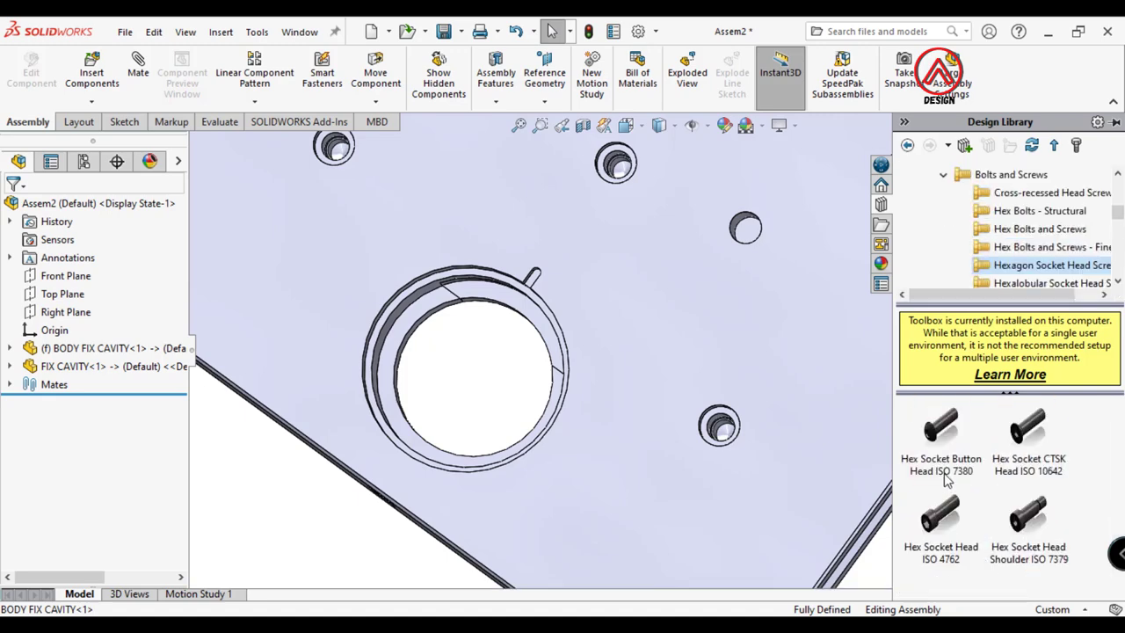
Insert an M16 Hex Socket Head ISO 4762 screw, 65 mm long, into the first counterbored hole
{"action": "scroll", "coordinate": [814, 390], "scroll_direction": "up", "scroll_amount": 3}
{"action": "scroll", "coordinate": [698, 359], "scroll_direction": "up", "scroll_amount": 3}
{"action": "scroll", "coordinate": [698, 359], "scroll_direction": "down", "scroll_amount": 5}
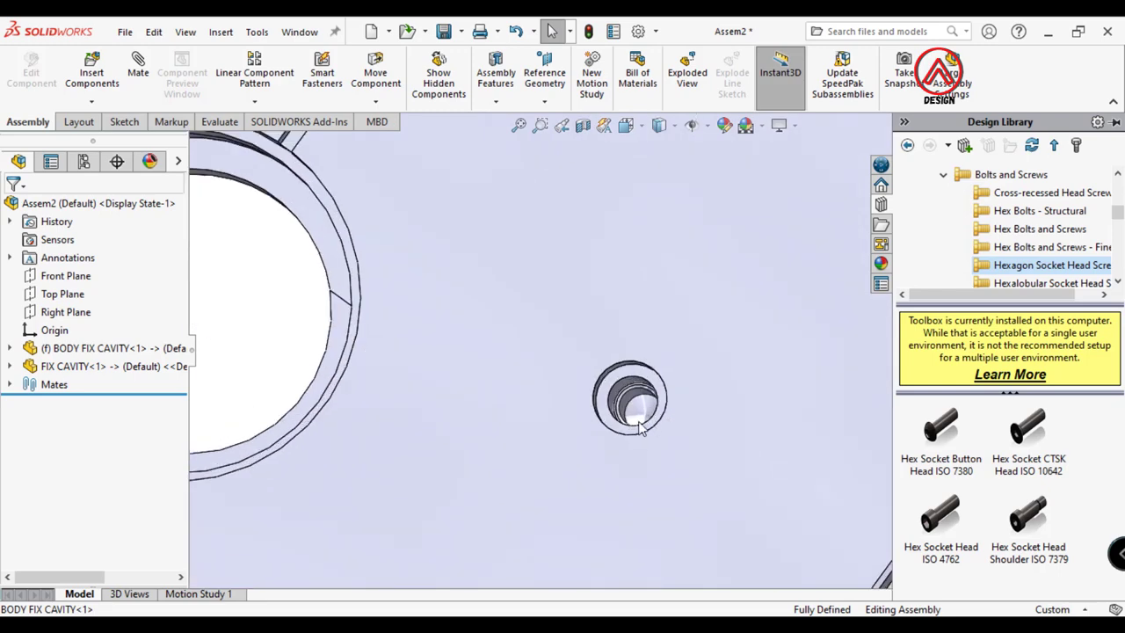
{"action": "scroll", "coordinate": [698, 359], "scroll_direction": "down", "scroll_amount": 3}
{"action": "left_click_drag", "start_coordinate": [945, 518], "coordinate": [651, 353]}
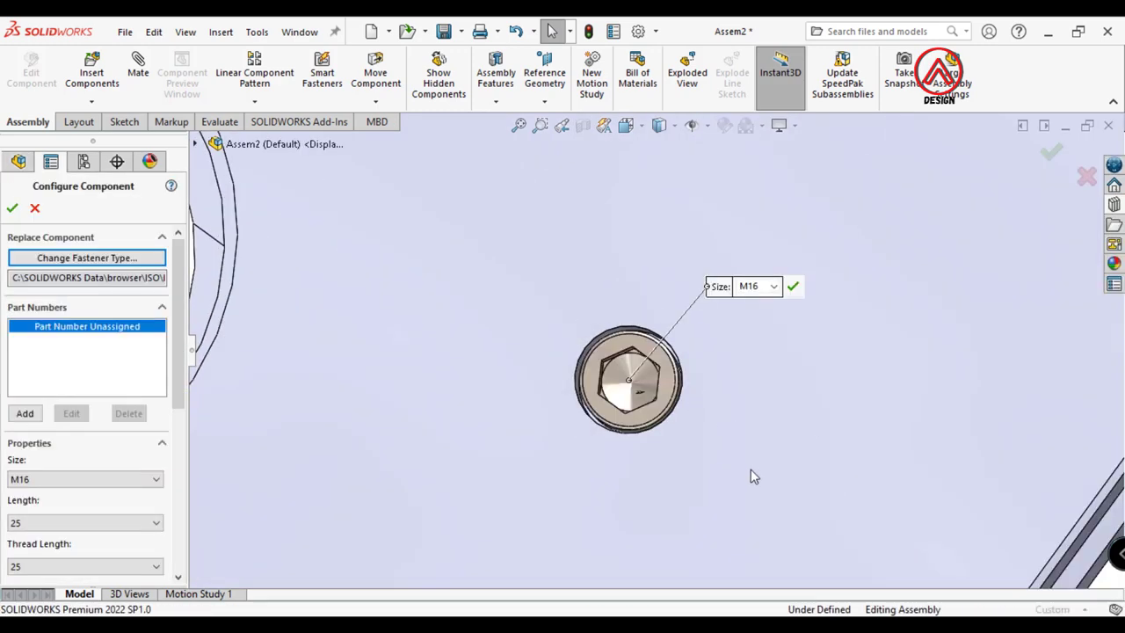
{"action": "scroll", "coordinate": [751, 470], "scroll_direction": "up", "scroll_amount": 3}
{"action": "middle_click_drag", "start_coordinate": [665, 447], "coordinate": [666, 164]}
{"action": "left_click", "coordinate": [661, 217]}
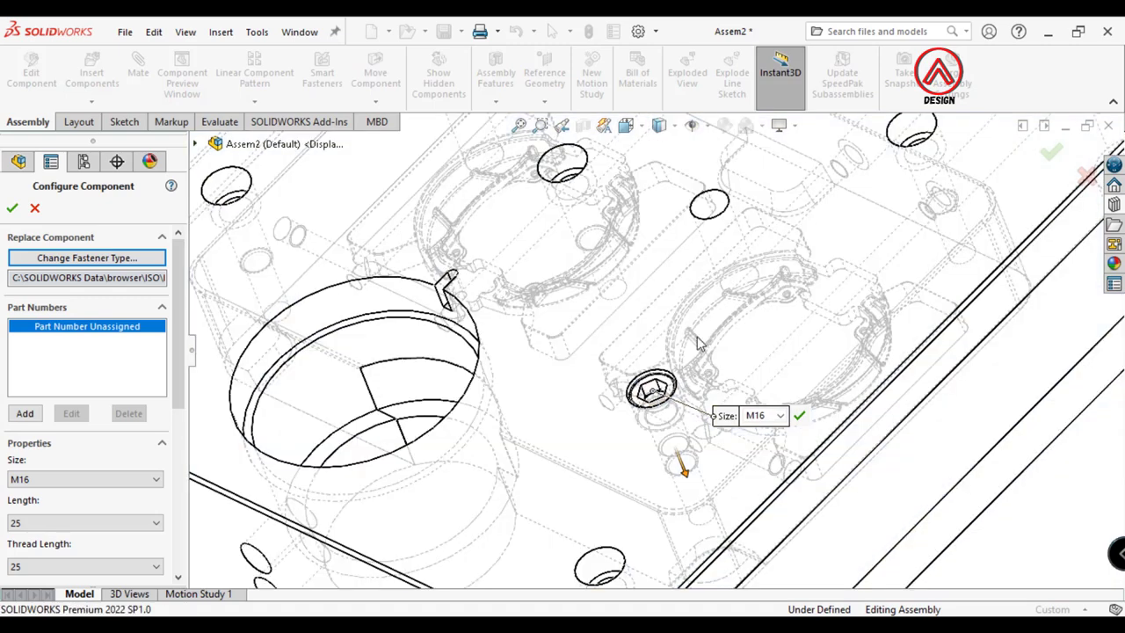
{"action": "scroll", "coordinate": [666, 460], "scroll_direction": "down", "scroll_amount": 2}
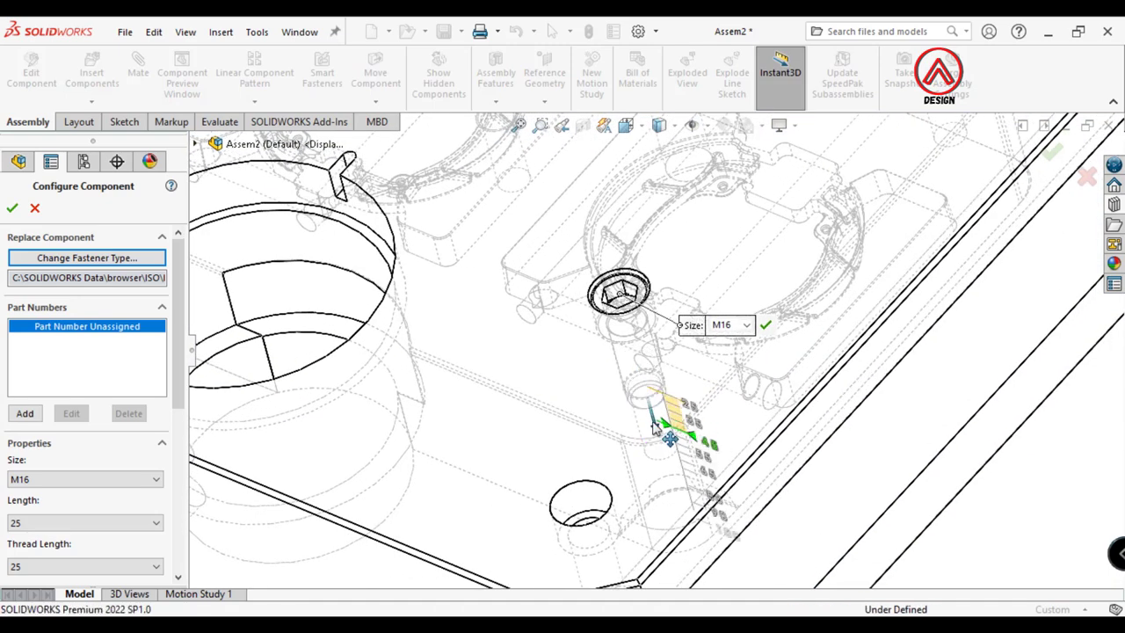
{"action": "left_click_drag", "start_coordinate": [659, 453], "coordinate": [700, 445]}
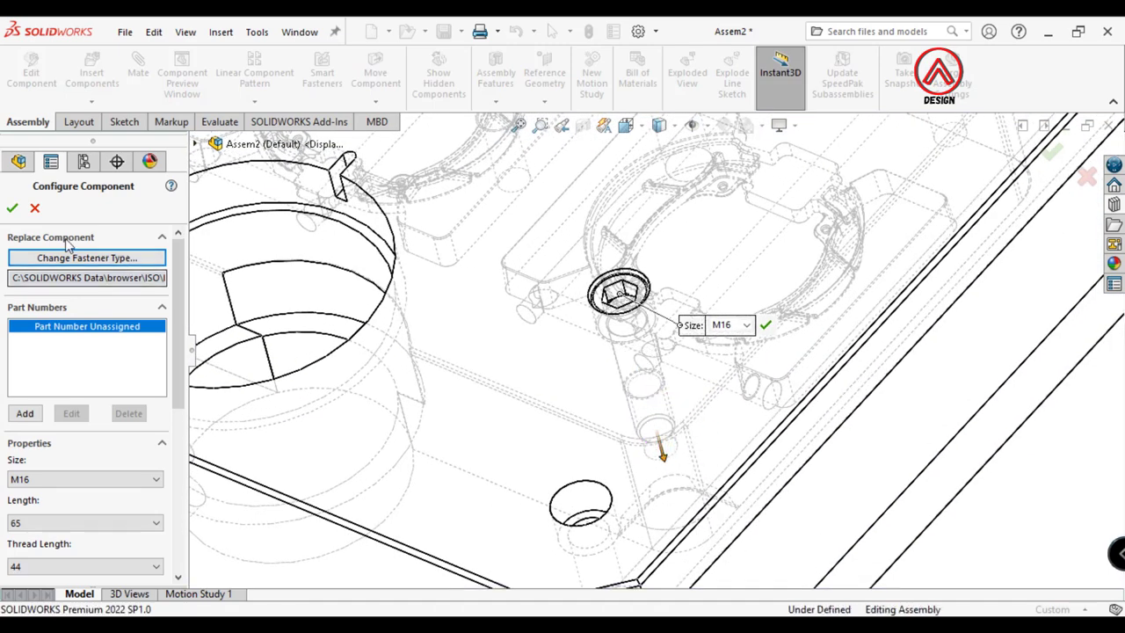
{"action": "key", "text": "Return"}
Place four more screws in the left, right, top and lower-left holes
{"action": "scroll", "coordinate": [673, 196], "scroll_direction": "up", "scroll_amount": 3}
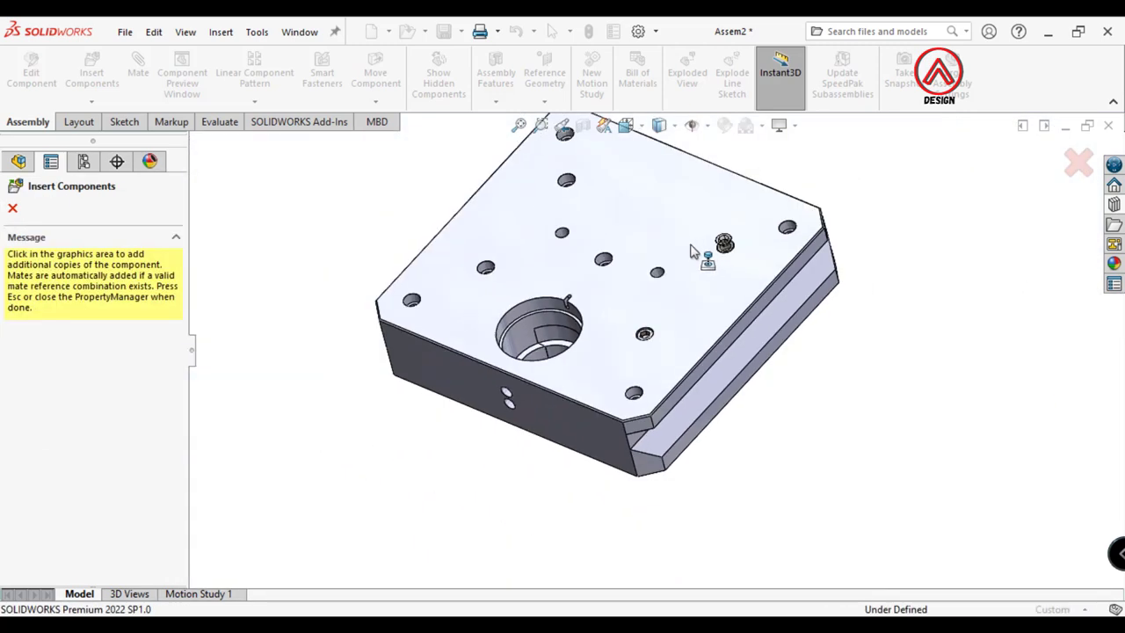
{"action": "scroll", "coordinate": [655, 343], "scroll_direction": "down", "scroll_amount": 3}
{"action": "scroll", "coordinate": [651, 351], "scroll_direction": "down", "scroll_amount": 4}
{"action": "scroll", "coordinate": [633, 427], "scroll_direction": "up", "scroll_amount": 2}
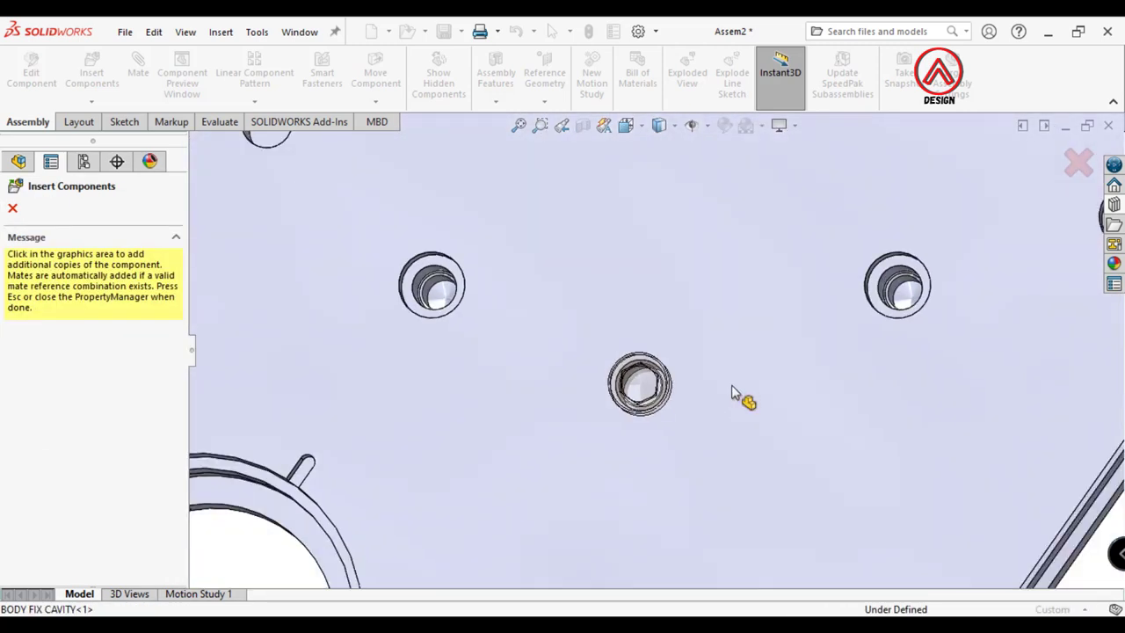
{"action": "left_click", "coordinate": [440, 276]}
{"action": "left_click", "coordinate": [895, 281]}
{"action": "scroll", "coordinate": [854, 297], "scroll_direction": "up", "scroll_amount": 3}
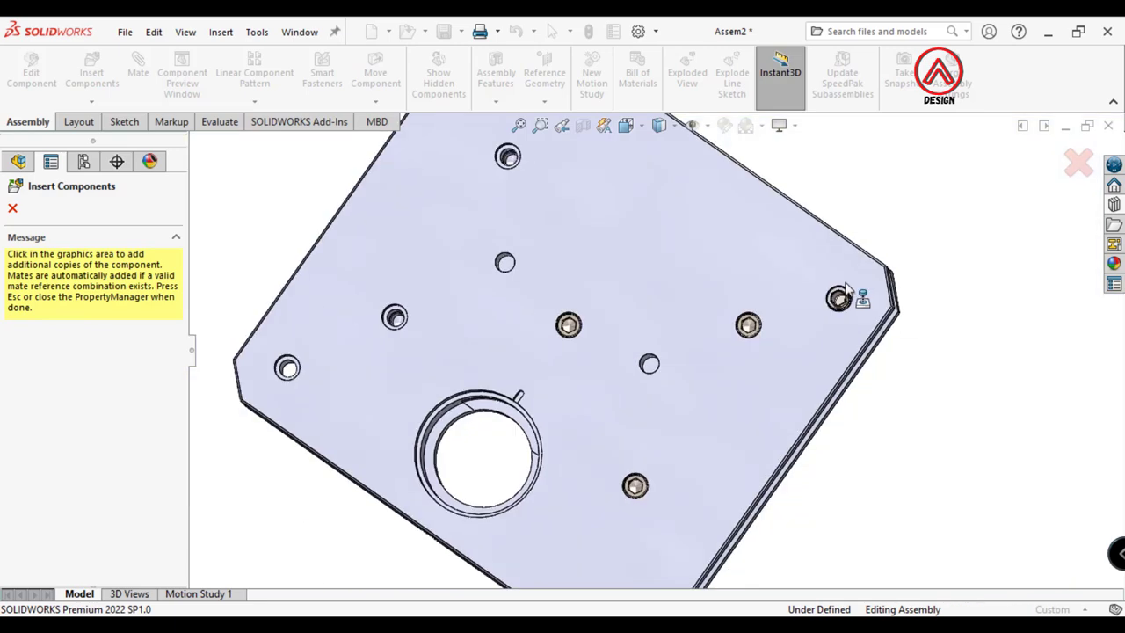
{"action": "scroll", "coordinate": [635, 233], "scroll_direction": "down", "scroll_amount": 3}
{"action": "left_click", "coordinate": [595, 208]}
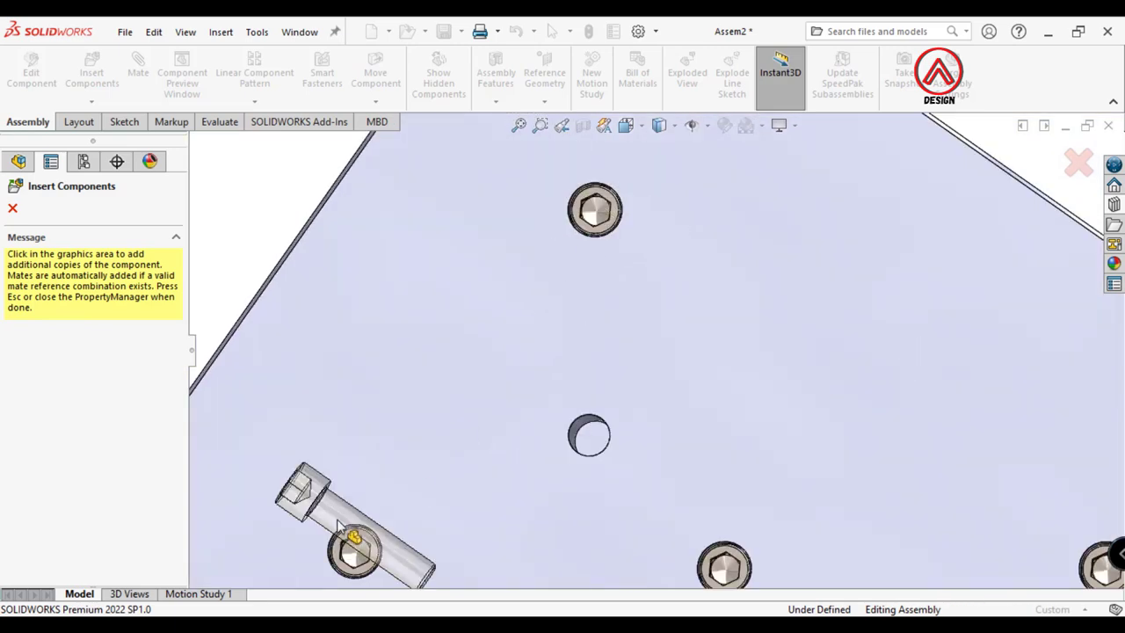
{"action": "left_click", "coordinate": [356, 547]}
{"action": "left_click", "coordinate": [13, 207]}
{"action": "scroll", "coordinate": [640, 299], "scroll_direction": "up", "scroll_amount": 2}
{"action": "scroll", "coordinate": [668, 396], "scroll_direction": "up", "scroll_amount": 3}
{"action": "middle_click_drag", "start_coordinate": [690, 447], "coordinate": [615, 396]}
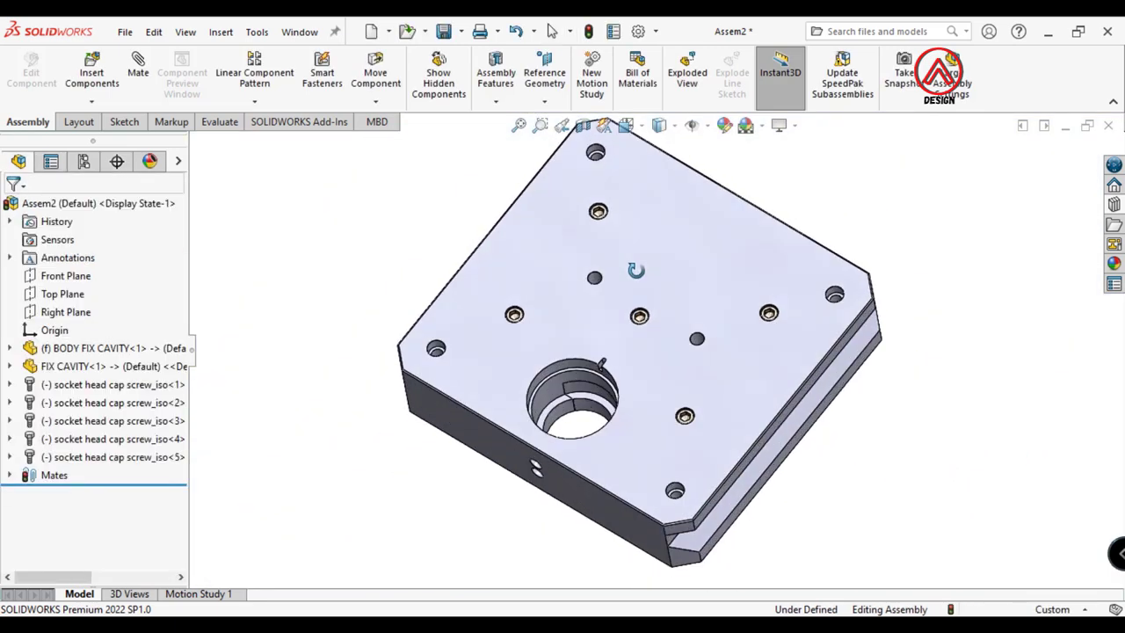
Insert the ASSEMBLY DIE SLEEVE file into the assembly
{"action": "scroll", "coordinate": [615, 370], "scroll_direction": "down", "scroll_amount": 2}
{"action": "left_click", "coordinate": [72, 79]}
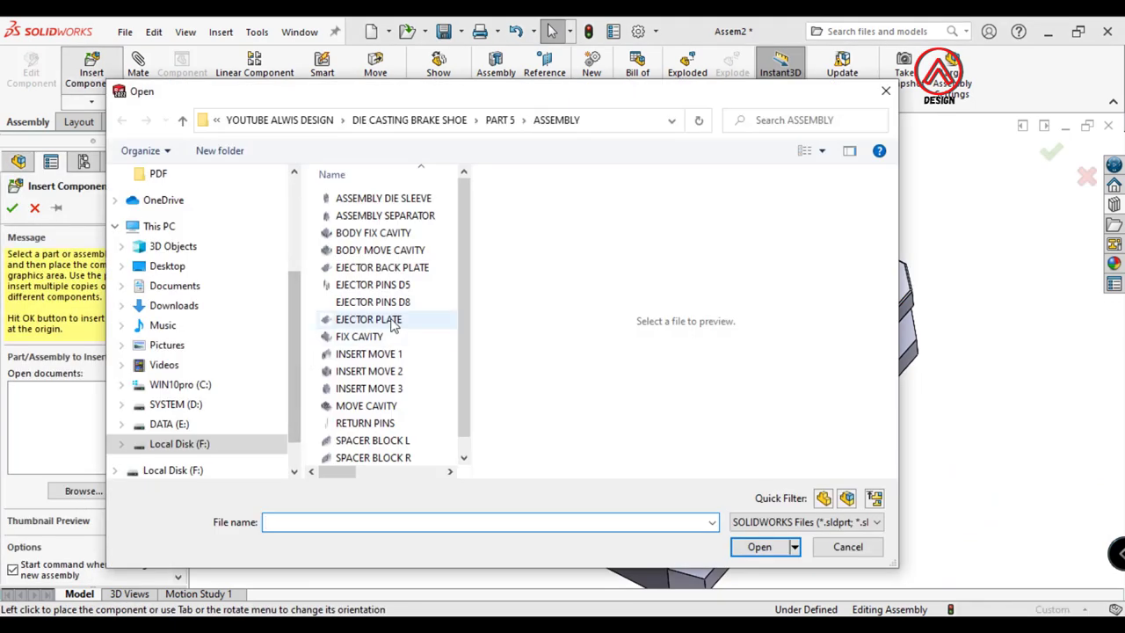
{"action": "left_click", "coordinate": [383, 199]}
{"action": "left_click", "coordinate": [758, 547]}
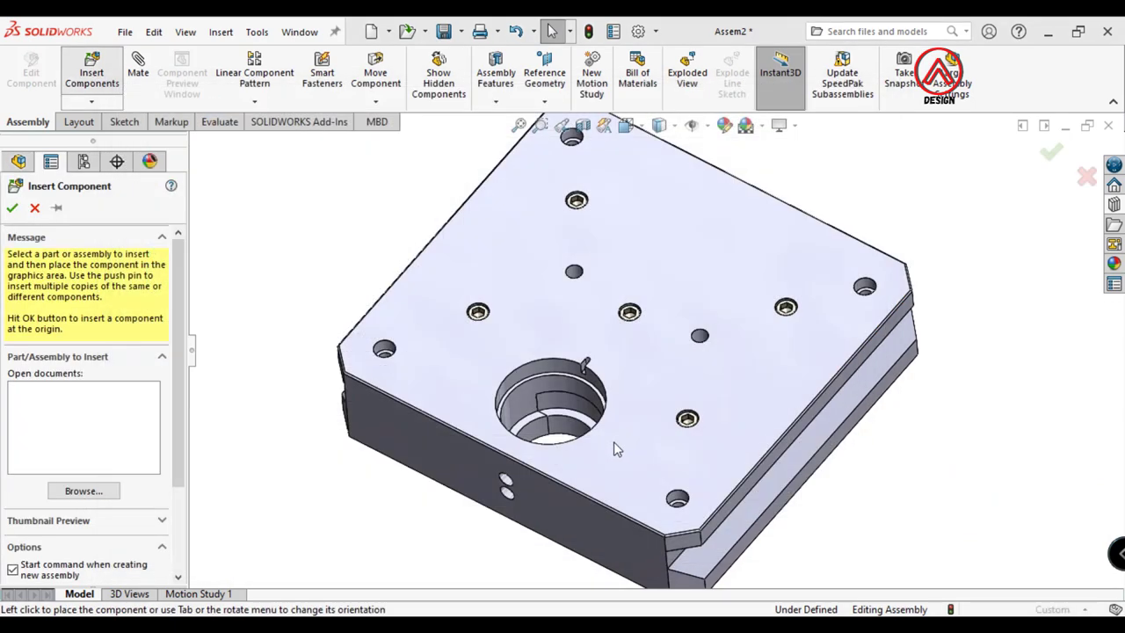
{"action": "left_click", "coordinate": [444, 510]}
Mate the die sleeve concentric with the plate's central hole
{"action": "left_click", "coordinate": [138, 72]}
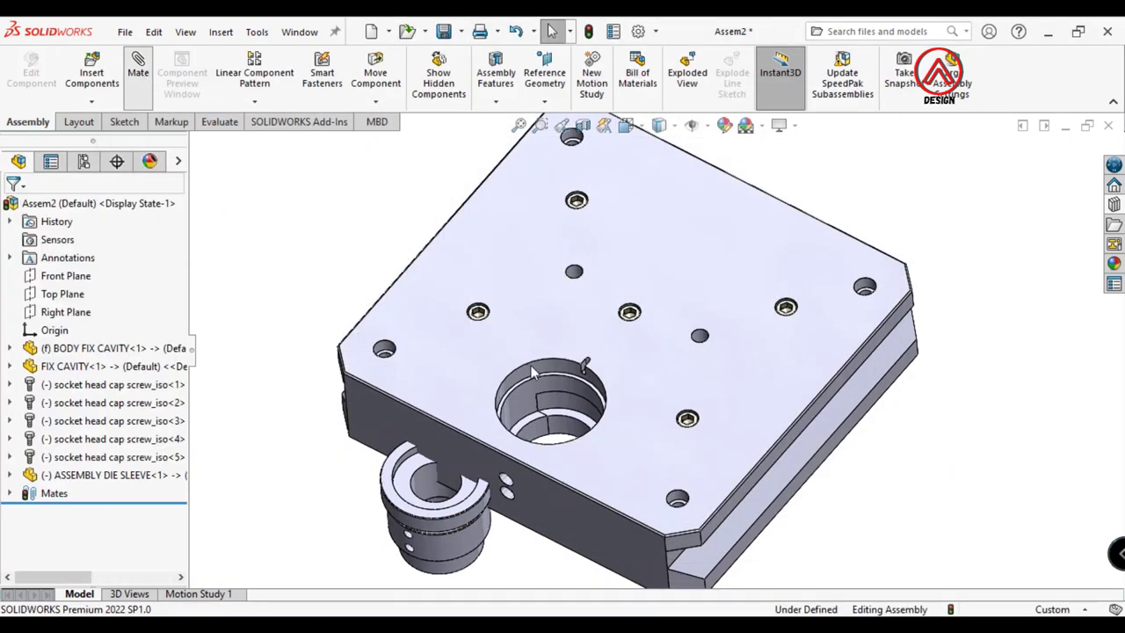
{"action": "left_click", "coordinate": [526, 376]}
{"action": "scroll", "coordinate": [428, 479], "scroll_direction": "down", "scroll_amount": 3}
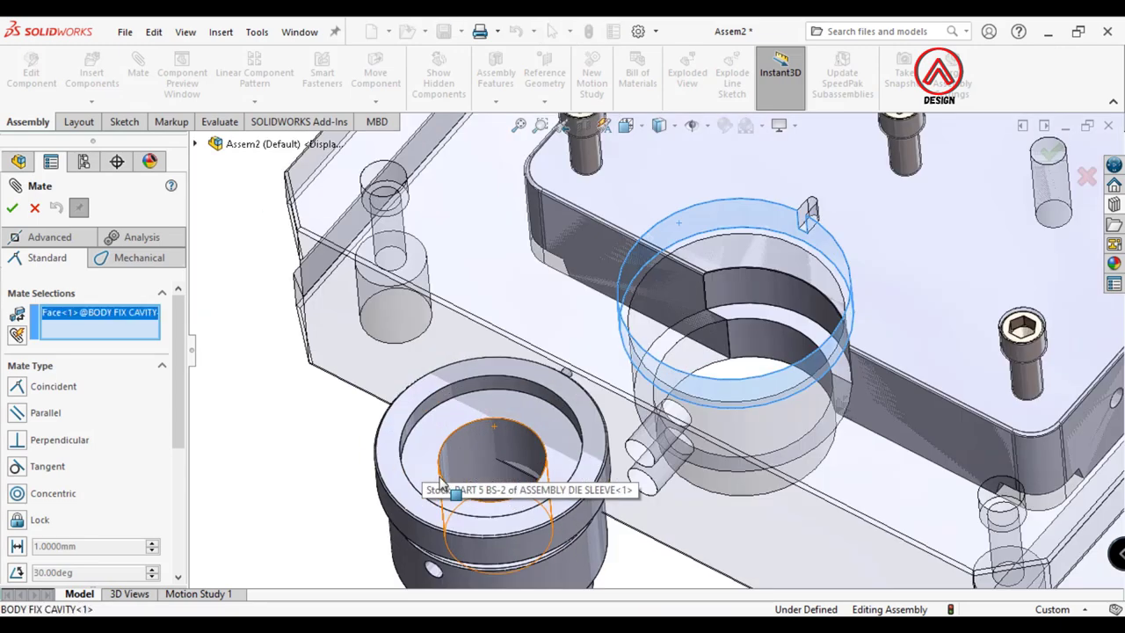
{"action": "scroll", "coordinate": [452, 357], "scroll_direction": "down", "scroll_amount": 2}
{"action": "left_click", "coordinate": [446, 350]}
{"action": "key", "text": "Return"}
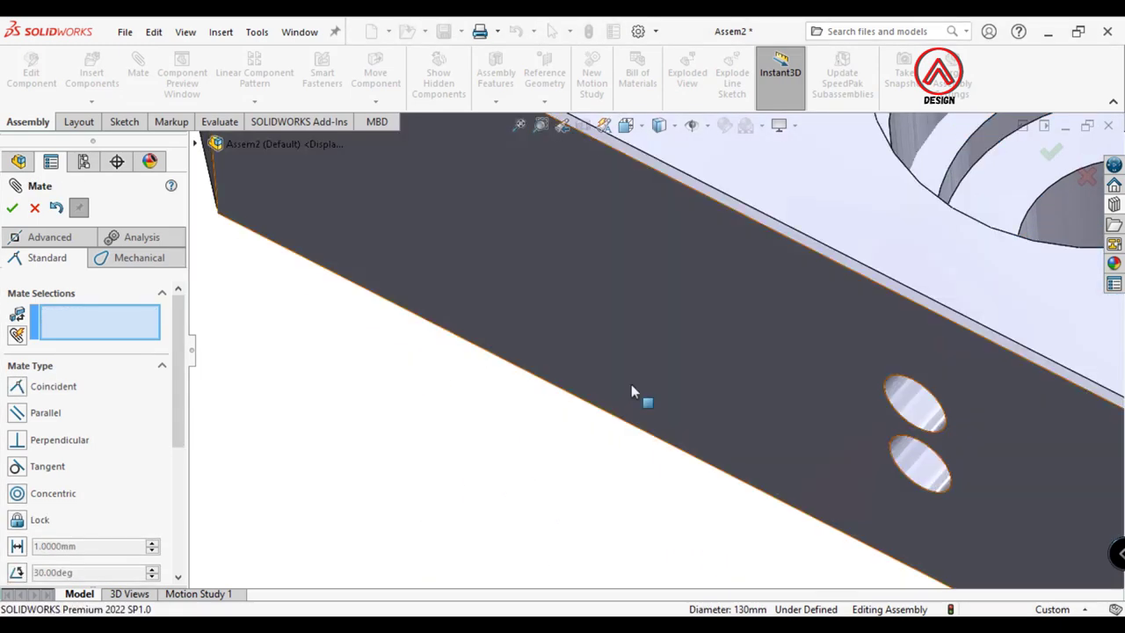
Make the sleeve's Right Plane coincident with the assembly's Right Plane
{"action": "scroll", "coordinate": [633, 391], "scroll_direction": "up", "scroll_amount": 4}
{"action": "scroll", "coordinate": [762, 299], "scroll_direction": "up", "scroll_amount": 2}
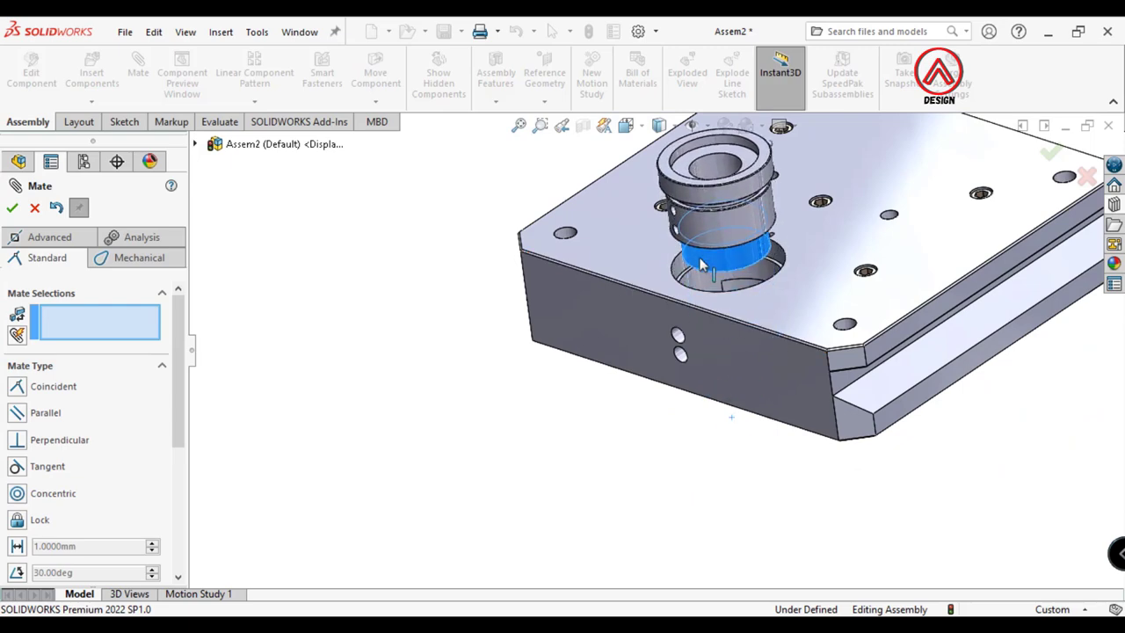
{"action": "left_click", "coordinate": [196, 145]}
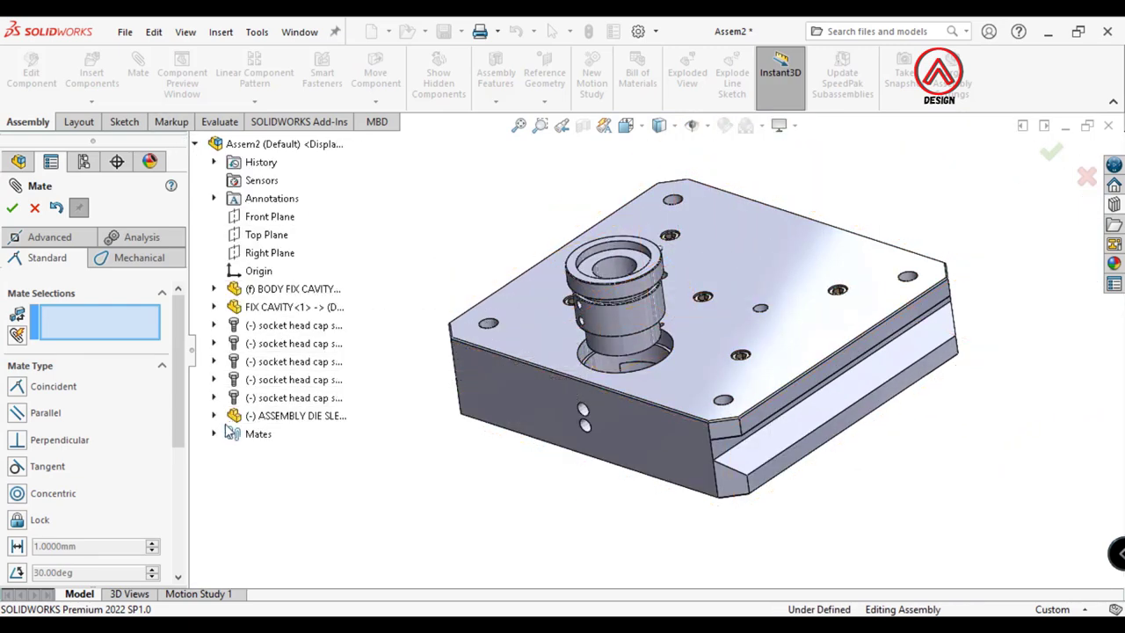
{"action": "scroll", "coordinate": [628, 299], "scroll_direction": "down", "scroll_amount": 2}
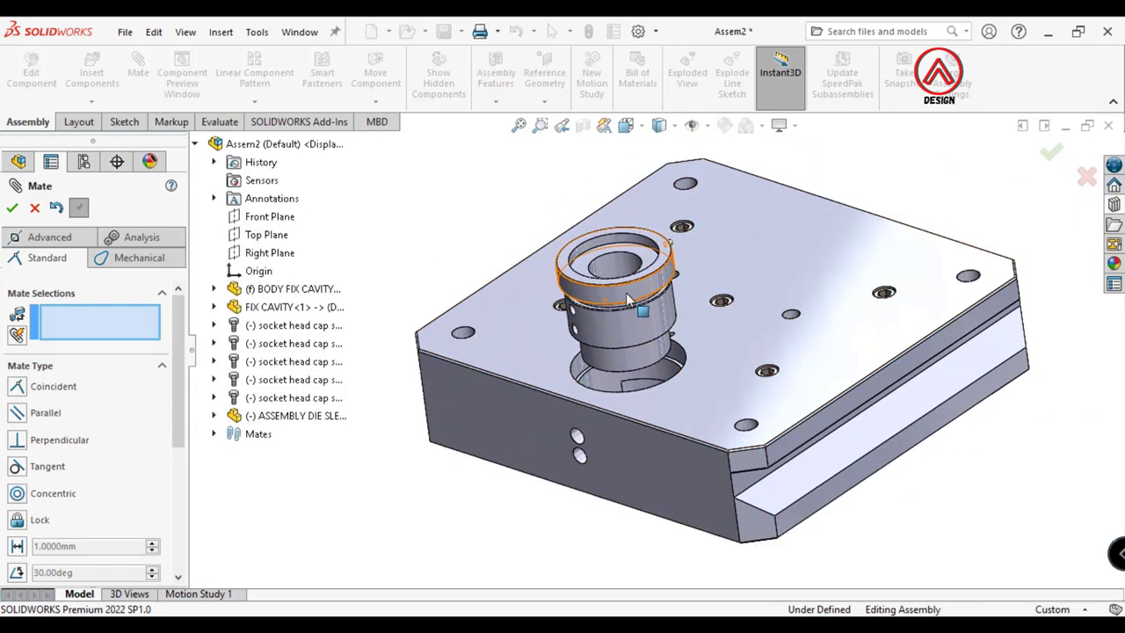
{"action": "left_click", "coordinate": [214, 416]}
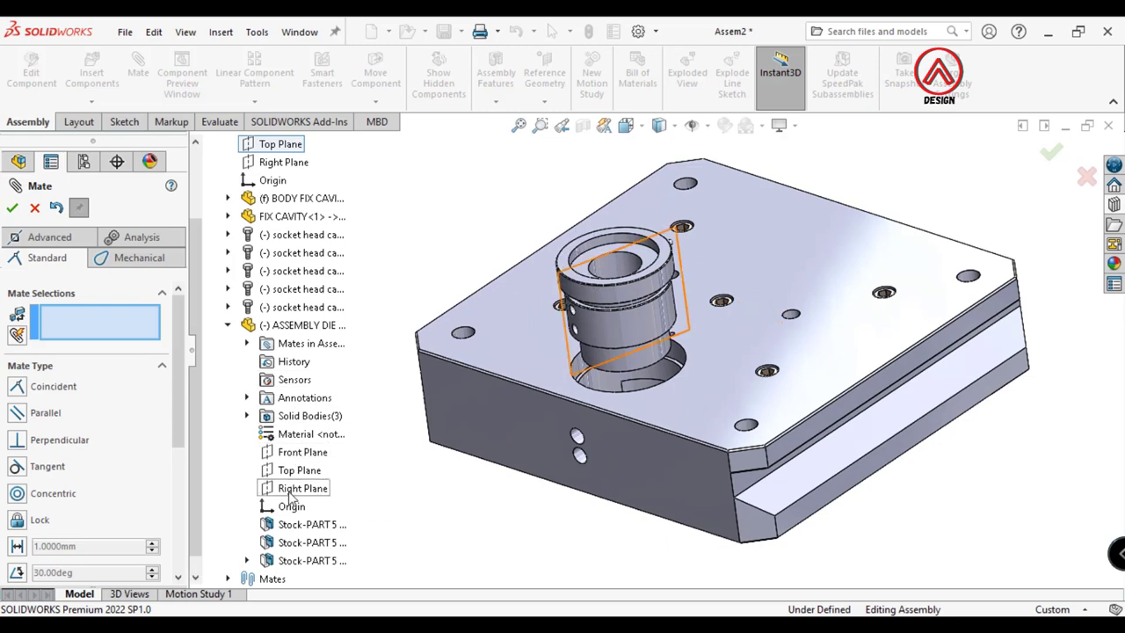
{"action": "scroll", "coordinate": [290, 497], "scroll_direction": "up", "scroll_amount": 3}
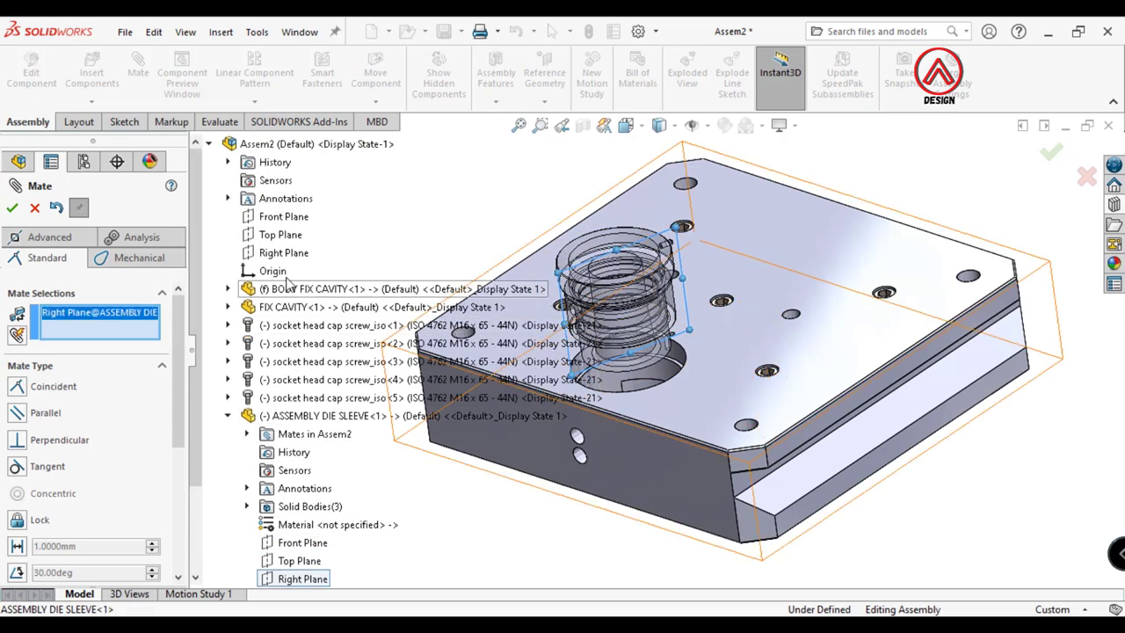
{"action": "left_click", "coordinate": [283, 253]}
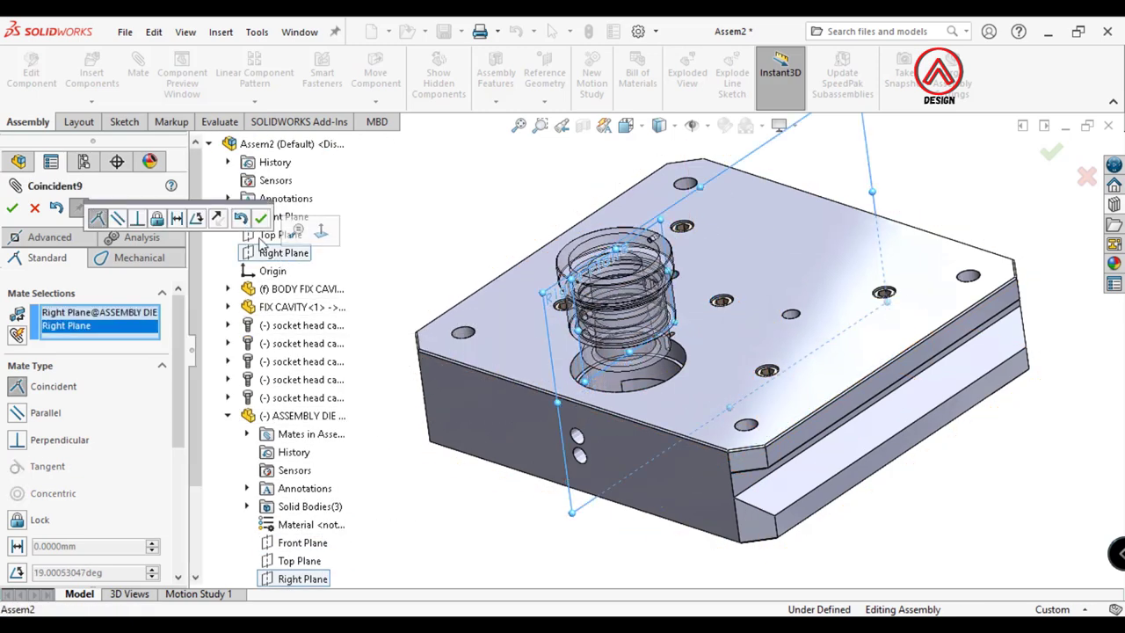
{"action": "left_click", "coordinate": [261, 218]}
Seat a sleeve face coincident with the cavity face, fully defining the sleeve
{"action": "mouse_move", "coordinate": [660, 352]}
{"action": "middle_mouse_down"}
{"action": "mouse_move", "coordinate": [615, 391]}
{"action": "mouse_move", "coordinate": [648, 552]}
{"action": "middle_mouse_up"}
{"action": "scroll", "coordinate": [615, 391], "scroll_direction": "up", "scroll_amount": 3}
{"action": "left_click", "coordinate": [615, 391]}
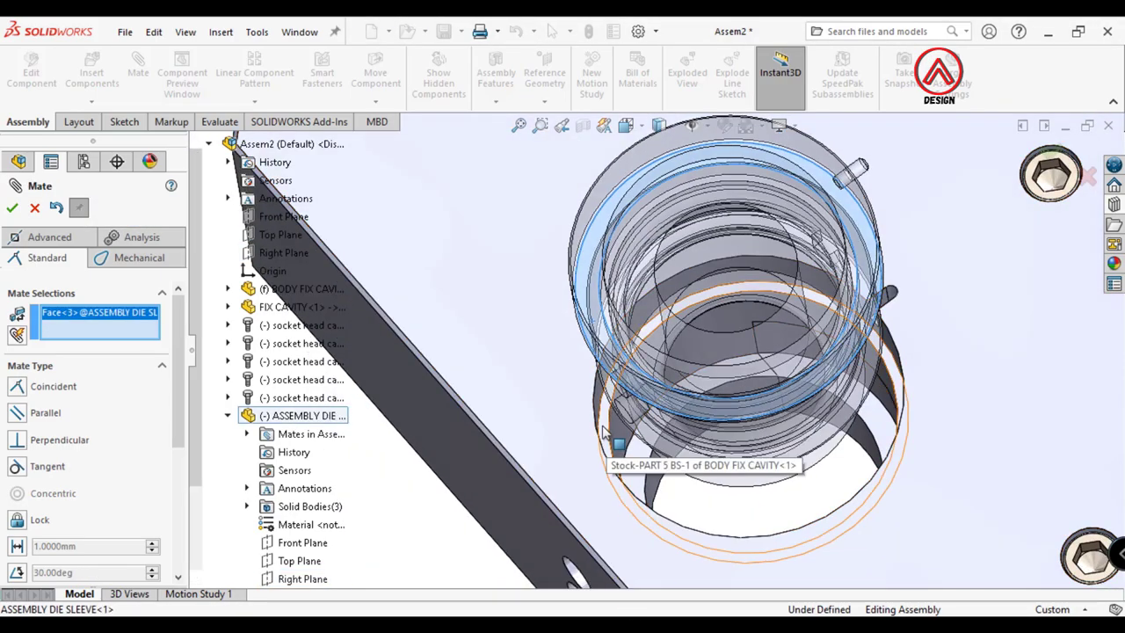
{"action": "left_click", "coordinate": [624, 484]}
{"action": "left_click", "coordinate": [785, 457]}
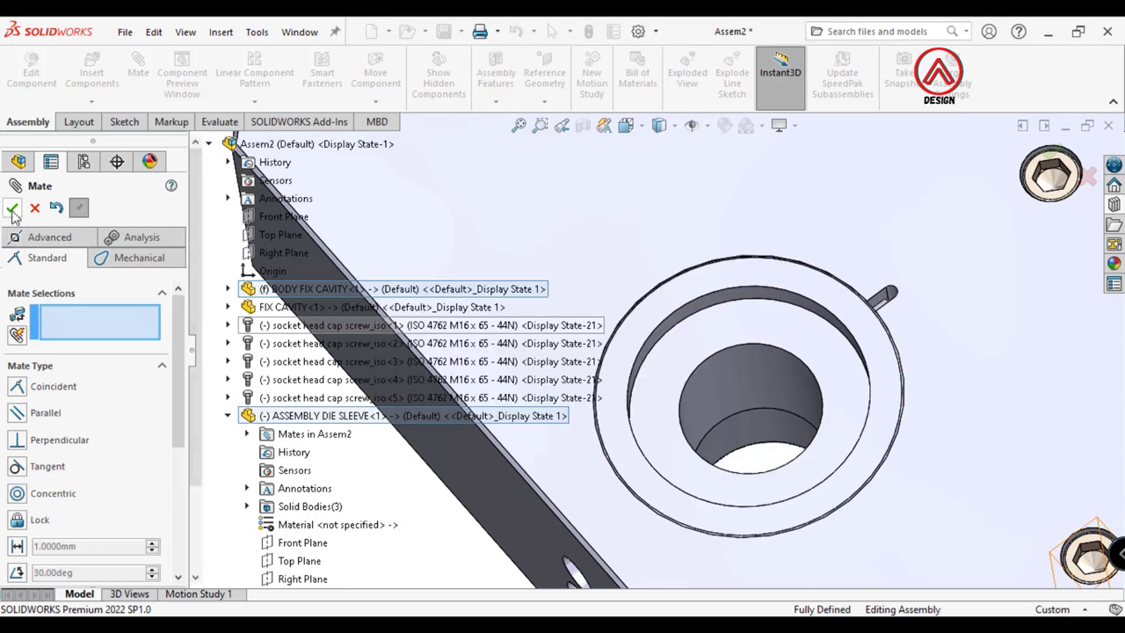
{"action": "key", "text": "Escape"}
{"action": "key", "text": "f"}
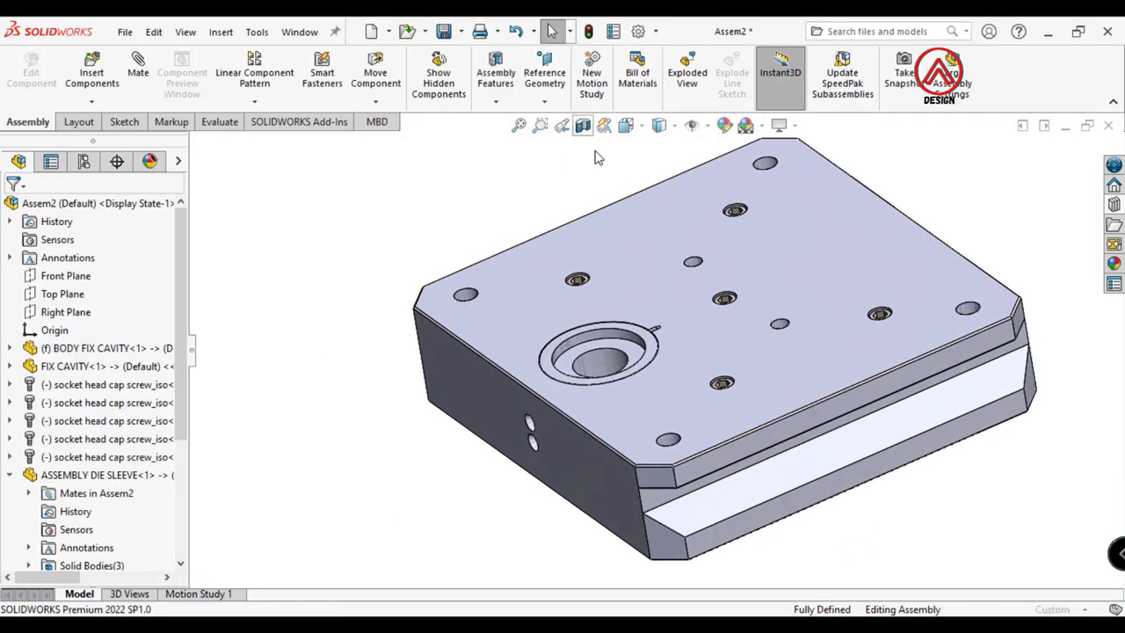
{"action": "left_click", "coordinate": [63, 506]}
{"action": "left_click", "coordinate": [85, 506]}
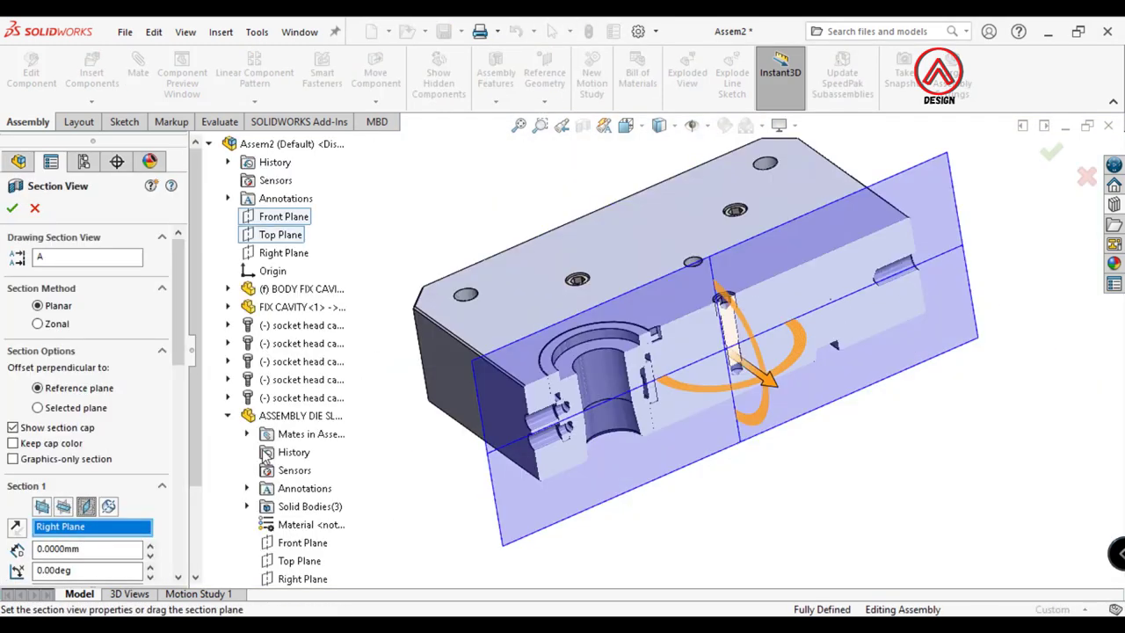
{"action": "left_click", "coordinate": [13, 208]}
{"action": "scroll", "coordinate": [598, 465], "scroll_direction": "down", "scroll_amount": 5}
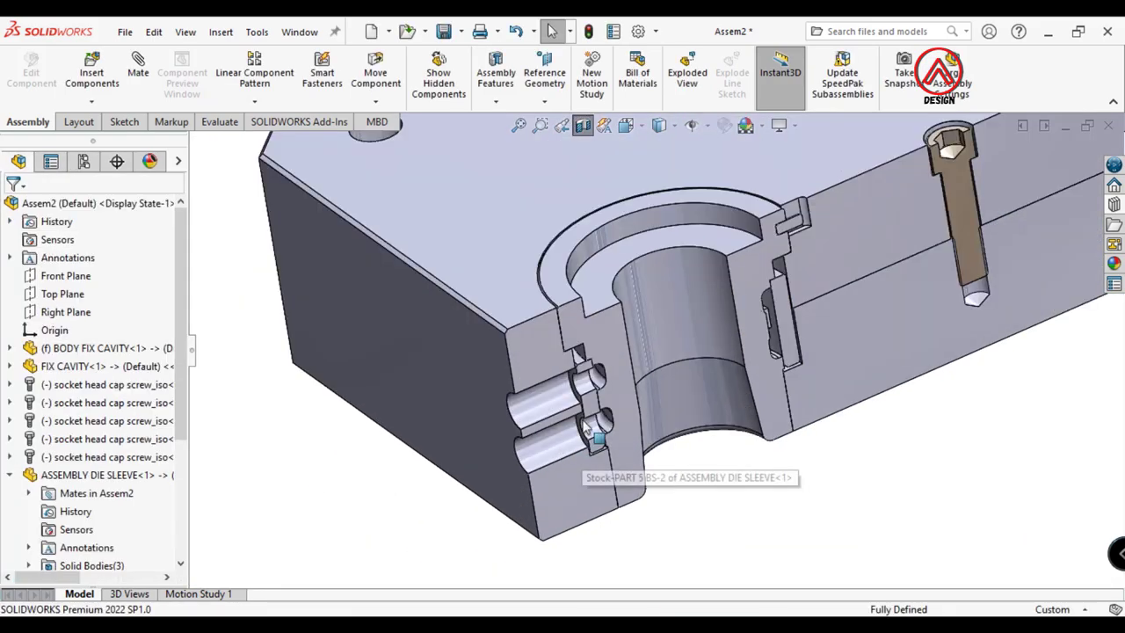
{"action": "scroll", "coordinate": [615, 466], "scroll_direction": "down", "scroll_amount": 3}
{"action": "scroll", "coordinate": [631, 466], "scroll_direction": "down", "scroll_amount": 3}
{"action": "scroll", "coordinate": [632, 466], "scroll_direction": "down", "scroll_amount": 3}
{"action": "scroll", "coordinate": [616, 440], "scroll_direction": "up", "scroll_amount": 2}
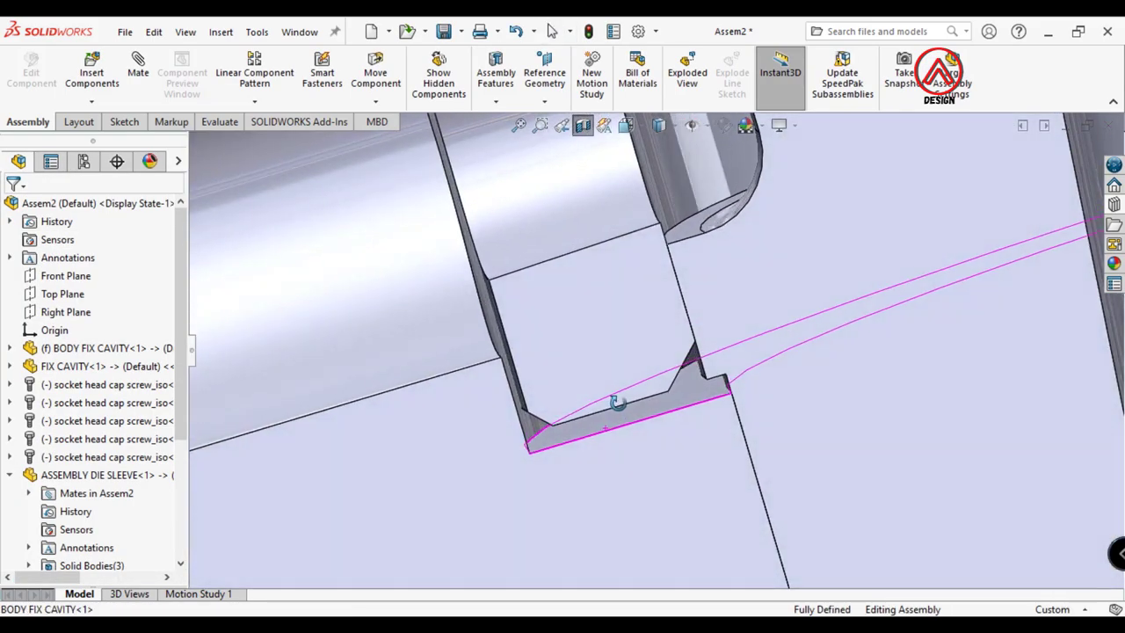
{"action": "scroll", "coordinate": [704, 369], "scroll_direction": "up", "scroll_amount": 3}
{"action": "mouse_move", "coordinate": [747, 325]}
{"action": "middle_mouse_down"}
{"action": "mouse_move", "coordinate": [407, 294]}
{"action": "mouse_move", "coordinate": [476, 313]}
{"action": "middle_mouse_up"}
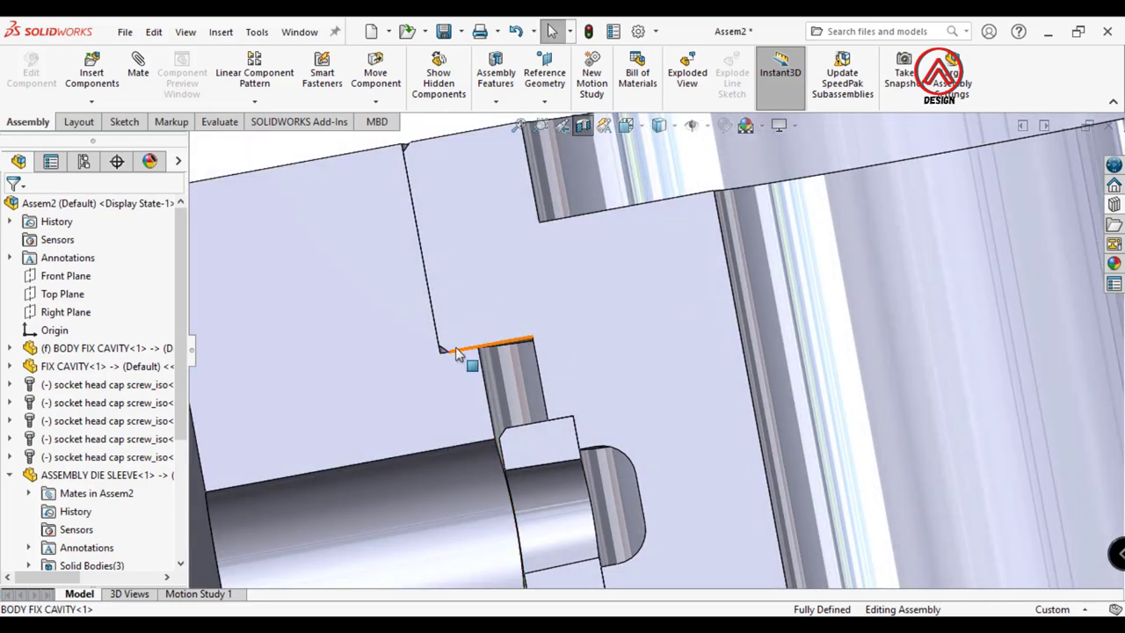
{"action": "key", "text": "ctrl+7"}
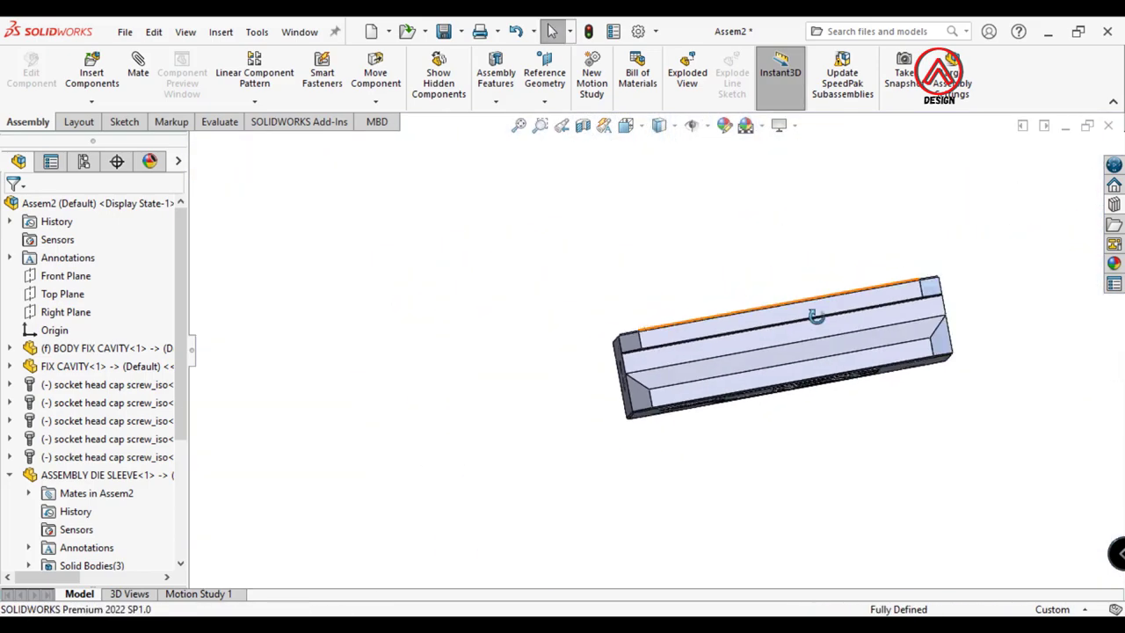
Insert GUIDE PINS SPPP-40-120 from PART 5\COMPONENT beside the plate
{"action": "left_click", "coordinate": [92, 72]}
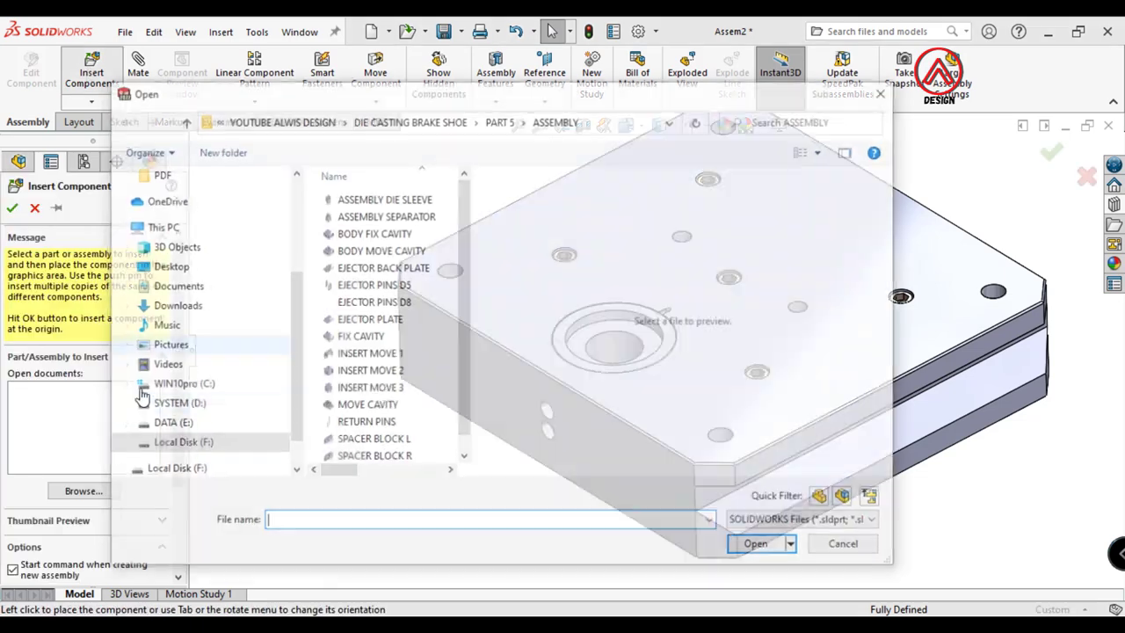
{"action": "left_click", "coordinate": [499, 120]}
{"action": "double_click", "coordinate": [378, 215]}
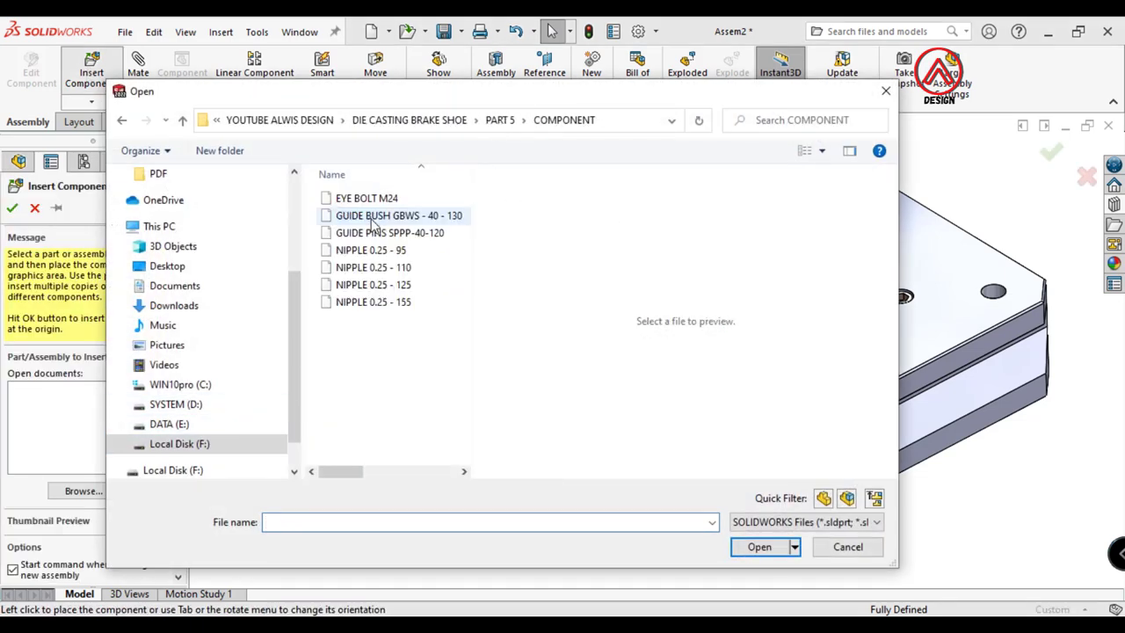
{"action": "left_click", "coordinate": [376, 234]}
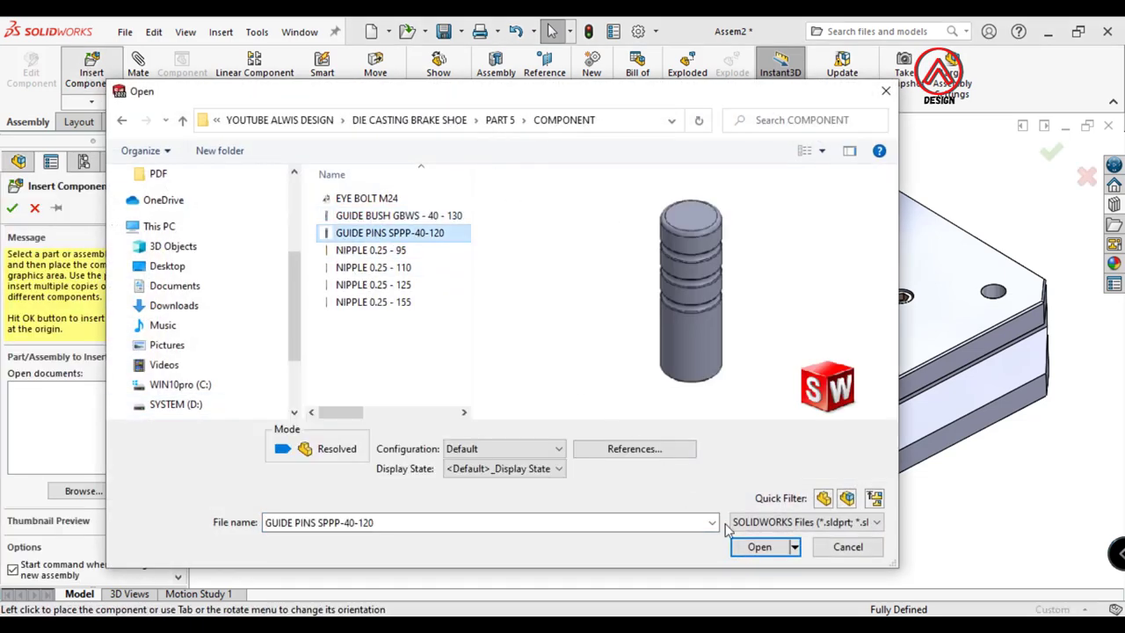
{"action": "left_click", "coordinate": [756, 547]}
{"action": "scroll", "coordinate": [387, 386], "scroll_direction": "down", "scroll_amount": 3}
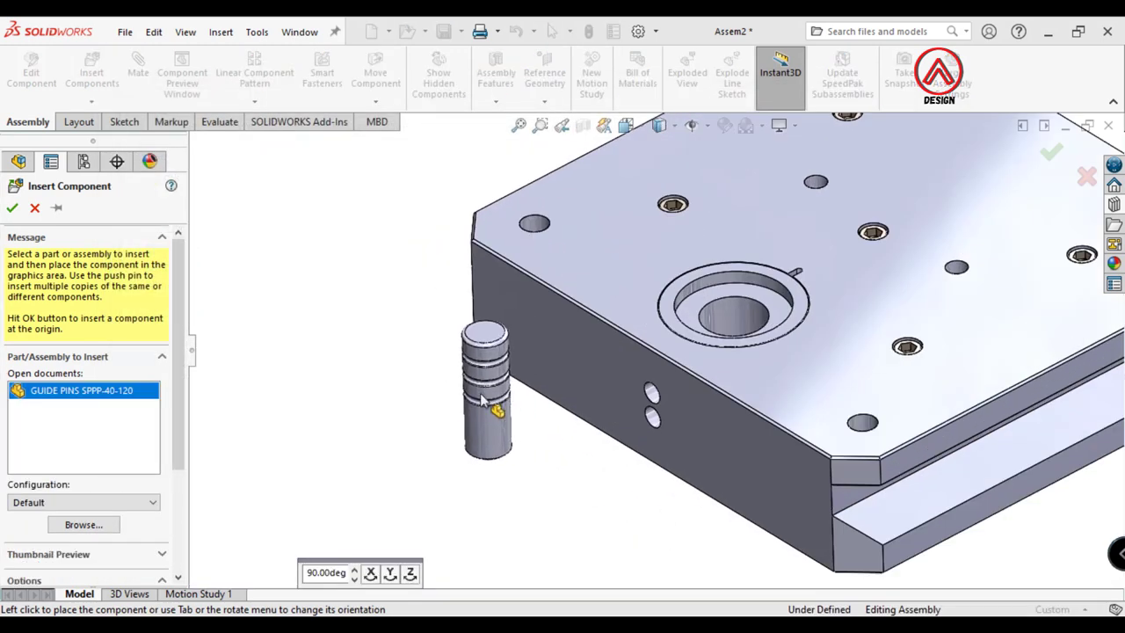
{"action": "left_click", "coordinate": [483, 376]}
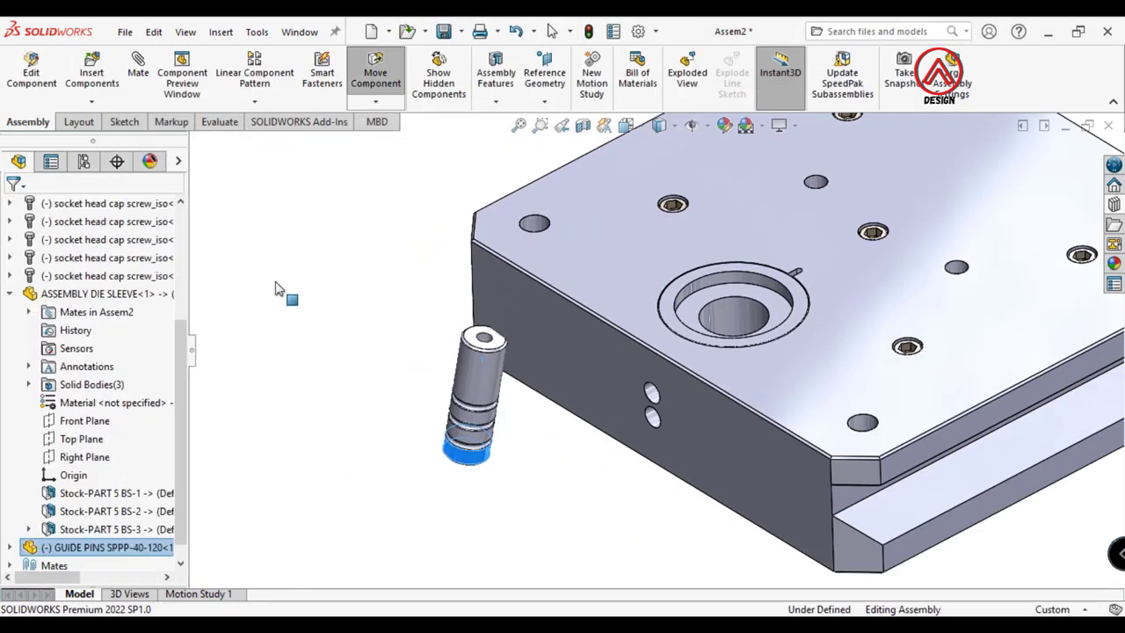
Mate the guide pin's cylindrical face concentric with a plate hole
{"action": "left_click", "coordinate": [290, 316]}
{"action": "left_click", "coordinate": [489, 330]}
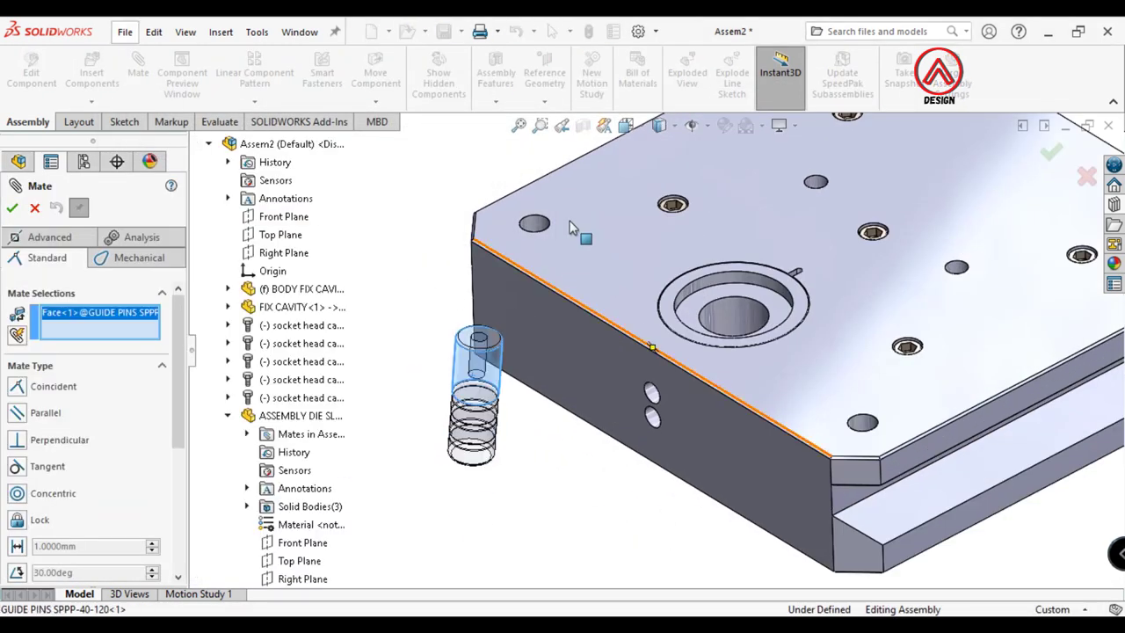
{"action": "left_click", "coordinate": [580, 232]}
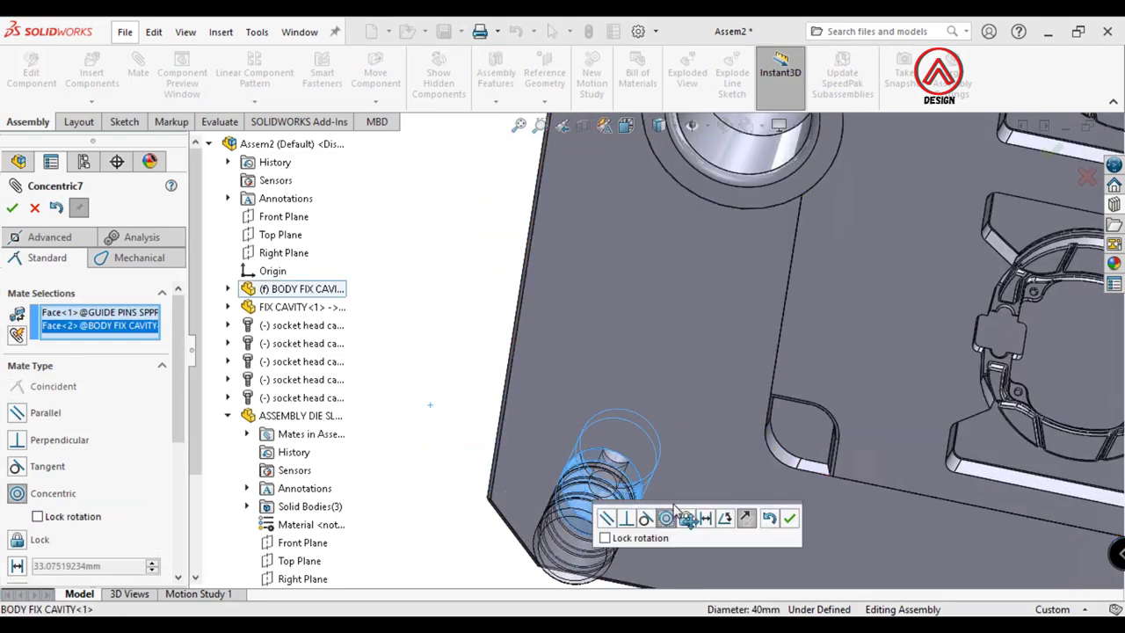
{"action": "left_click", "coordinate": [790, 520]}
{"action": "scroll", "coordinate": [693, 515], "scroll_direction": "up", "scroll_amount": 5}
{"action": "scroll", "coordinate": [474, 334], "scroll_direction": "down", "scroll_amount": 5}
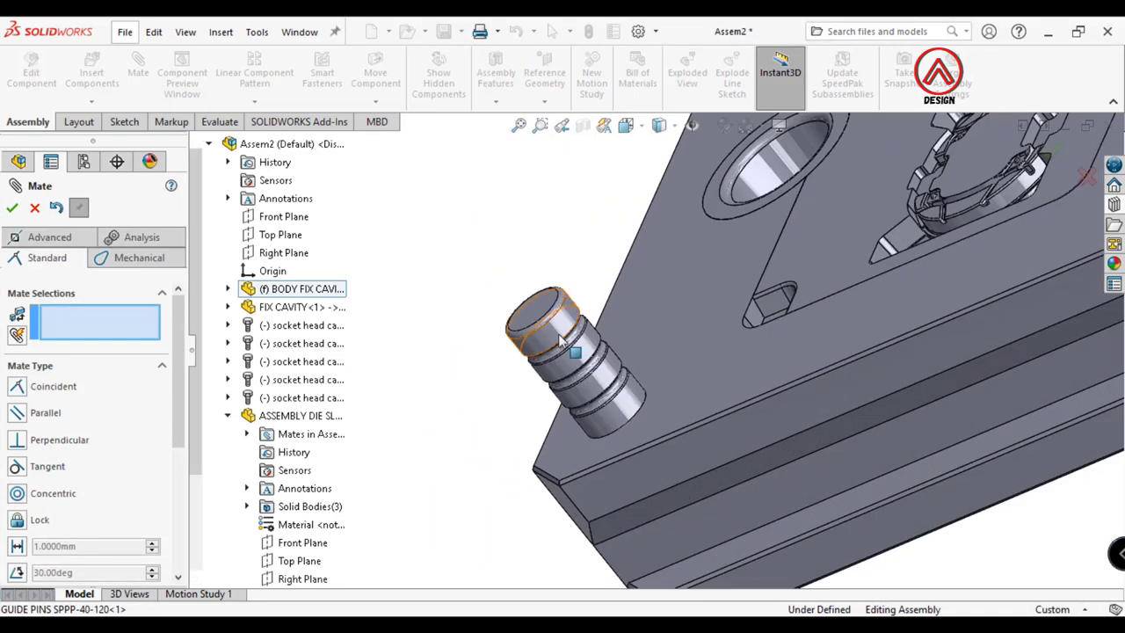
Make the pin's end face coincident with the plate face
{"action": "mouse_move", "coordinate": [440, 198]}
{"action": "middle_mouse_down"}
{"action": "mouse_move", "coordinate": [555, 324]}
{"action": "mouse_move", "coordinate": [495, 286]}
{"action": "mouse_move", "coordinate": [528, 268]}
{"action": "mouse_move", "coordinate": [567, 289]}
{"action": "mouse_move", "coordinate": [756, 536]}
{"action": "mouse_move", "coordinate": [726, 447]}
{"action": "middle_mouse_up"}
{"action": "left_click", "coordinate": [567, 289]}
{"action": "left_click", "coordinate": [659, 427]}
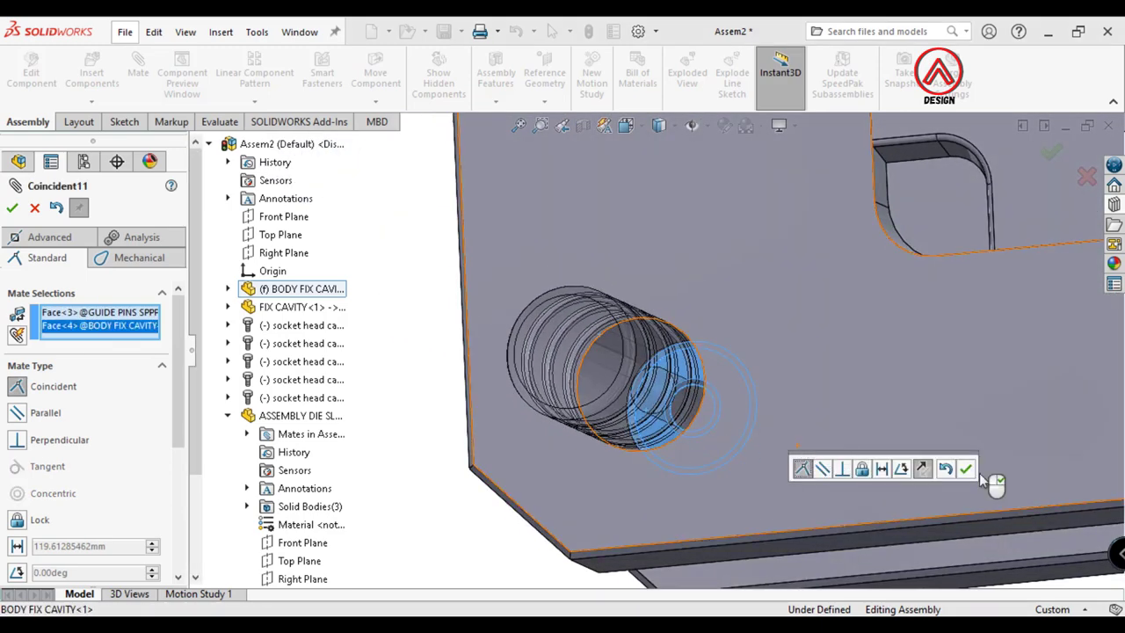
{"action": "left_click", "coordinate": [965, 468]}
{"action": "left_click", "coordinate": [11, 207]}
{"action": "mouse_move", "coordinate": [615, 290]}
{"action": "middle_mouse_down"}
{"action": "mouse_move", "coordinate": [809, 280]}
{"action": "mouse_move", "coordinate": [810, 224]}
{"action": "mouse_move", "coordinate": [803, 440]}
{"action": "mouse_move", "coordinate": [583, 356]}
{"action": "middle_mouse_up"}
{"action": "scroll", "coordinate": [803, 440], "scroll_direction": "down", "scroll_amount": 5}
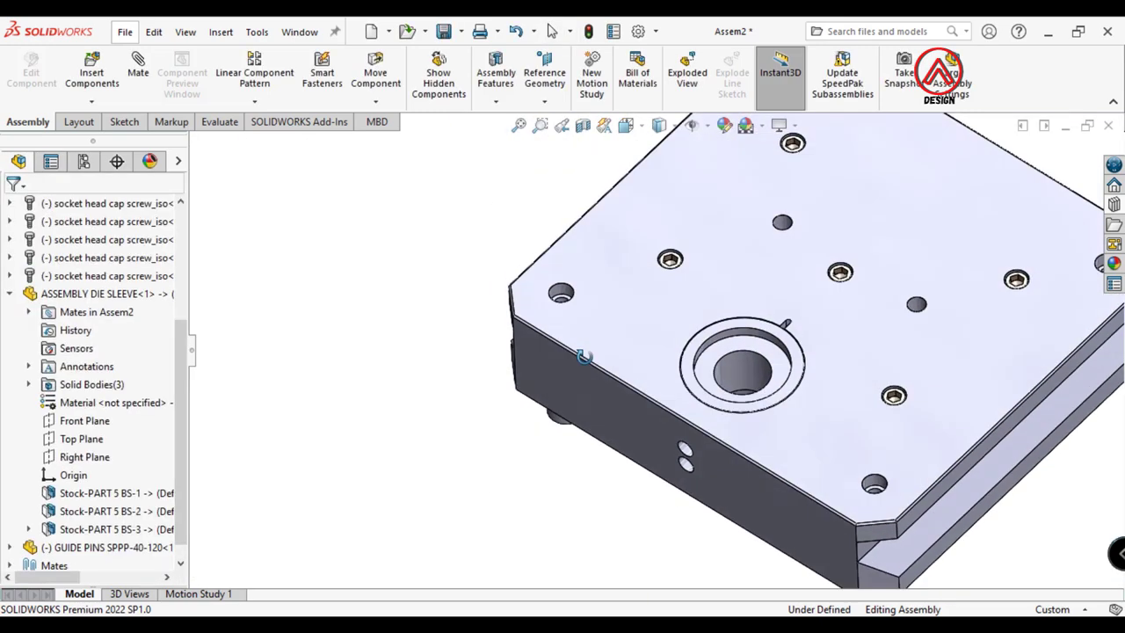
{"action": "scroll", "coordinate": [583, 356], "scroll_direction": "down", "scroll_amount": 4}
{"action": "scroll", "coordinate": [643, 356], "scroll_direction": "down", "scroll_amount": 2}
Drop a Hex Socket Head ISO 4762 screw into the hole beside the guide pin and lengthen it
{"action": "left_click", "coordinate": [1113, 205]}
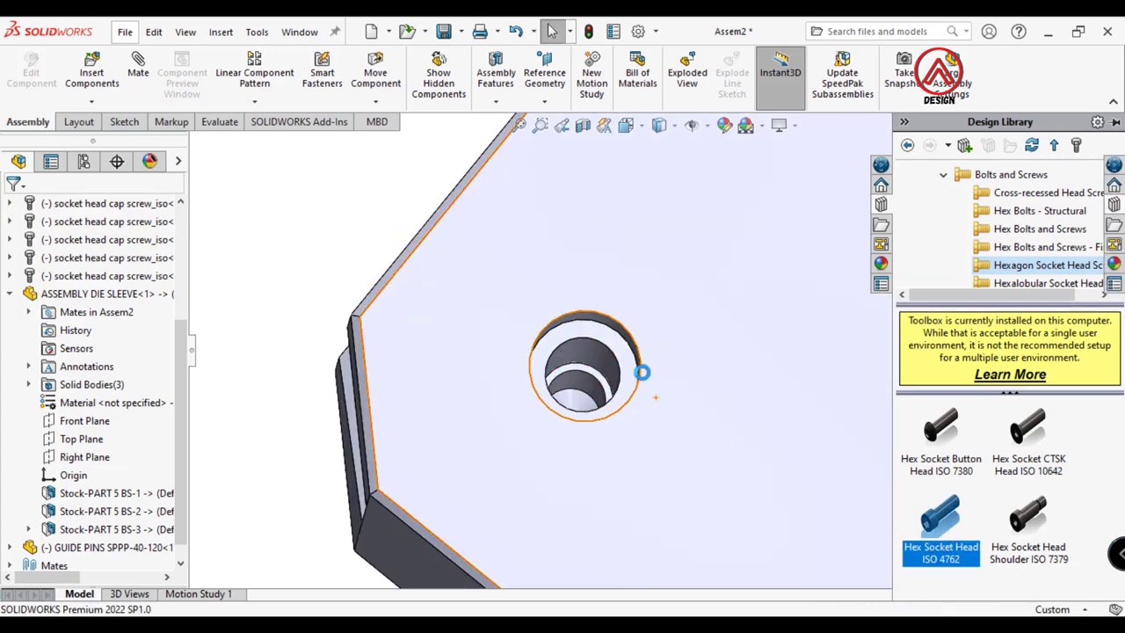
{"action": "left_click_drag", "start_coordinate": [921, 525], "coordinate": [639, 370]}
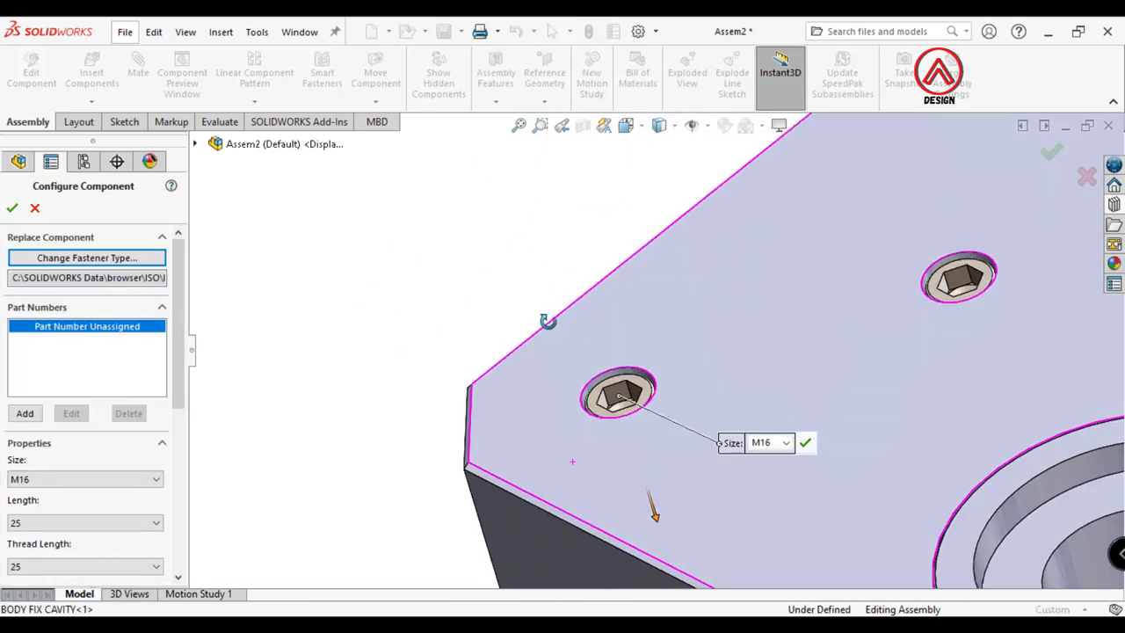
{"action": "left_click", "coordinate": [667, 218]}
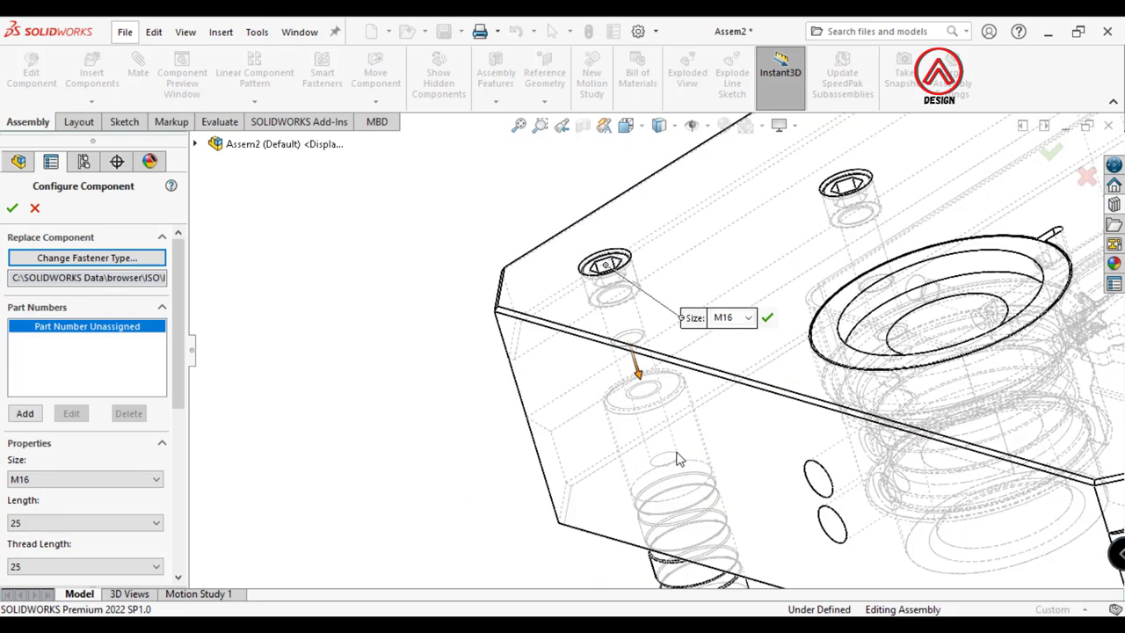
{"action": "left_click_drag", "start_coordinate": [640, 378], "coordinate": [665, 475]}
{"action": "left_click", "coordinate": [13, 208]}
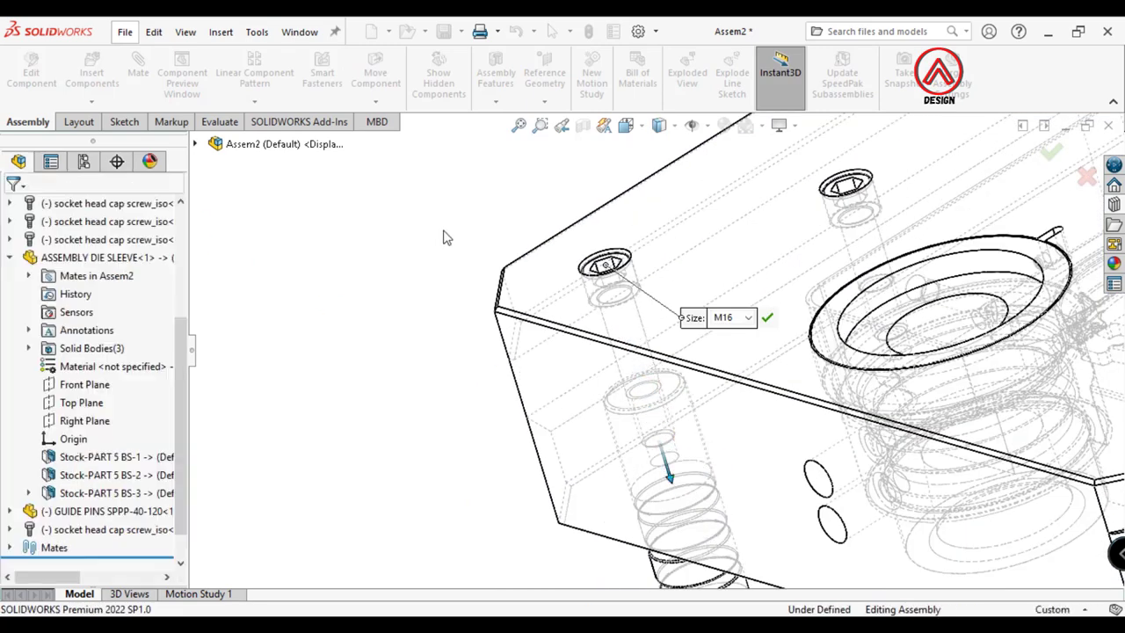
{"action": "left_click", "coordinate": [1077, 165]}
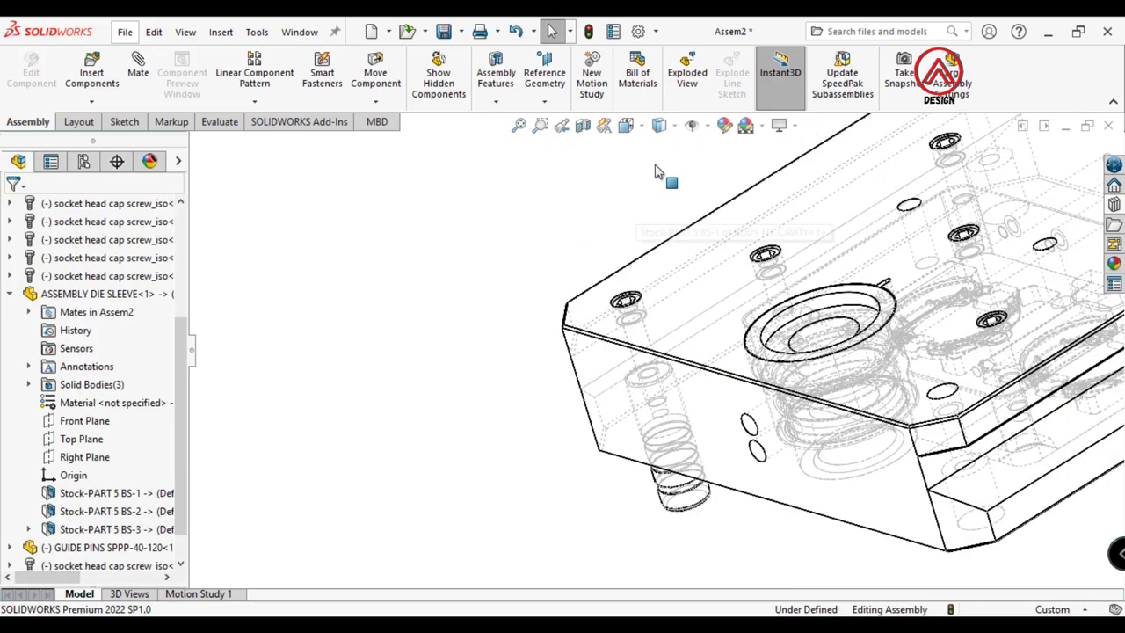
{"action": "left_click", "coordinate": [660, 125]}
{"action": "left_click", "coordinate": [659, 145]}
{"action": "mouse_move", "coordinate": [844, 317]}
{"action": "middle_mouse_down"}
{"action": "mouse_move", "coordinate": [866, 279]}
{"action": "mouse_move", "coordinate": [906, 352]}
{"action": "middle_mouse_up"}
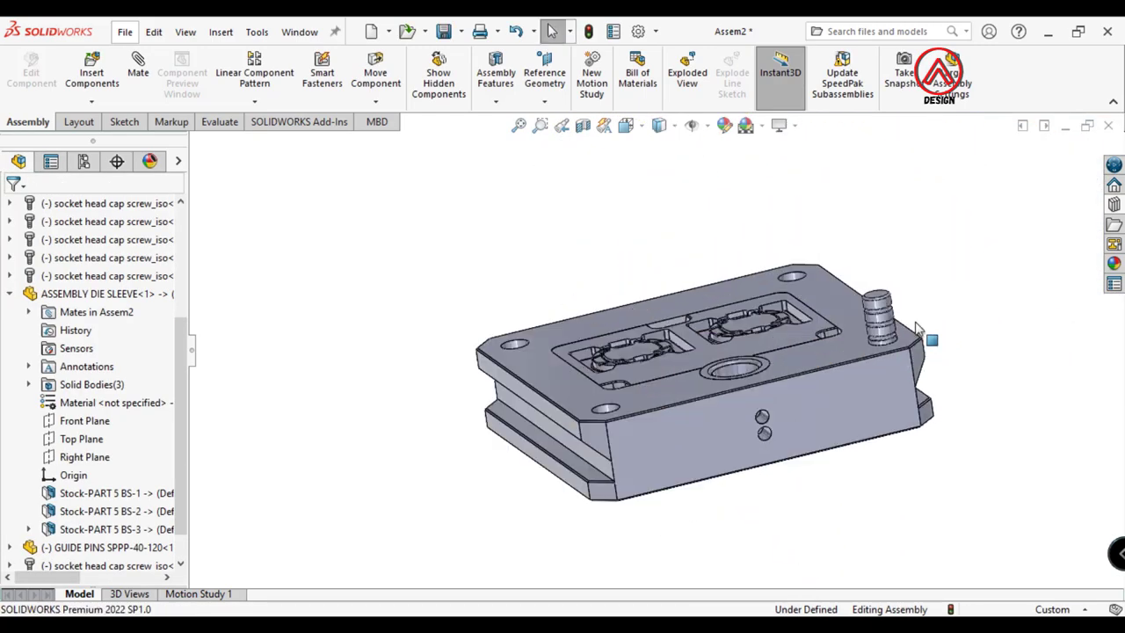
{"action": "scroll", "coordinate": [905, 352], "scroll_direction": "down", "scroll_amount": 2}
Start a component mirror with Right Plane as the mirror plane
{"action": "left_click", "coordinate": [254, 101]}
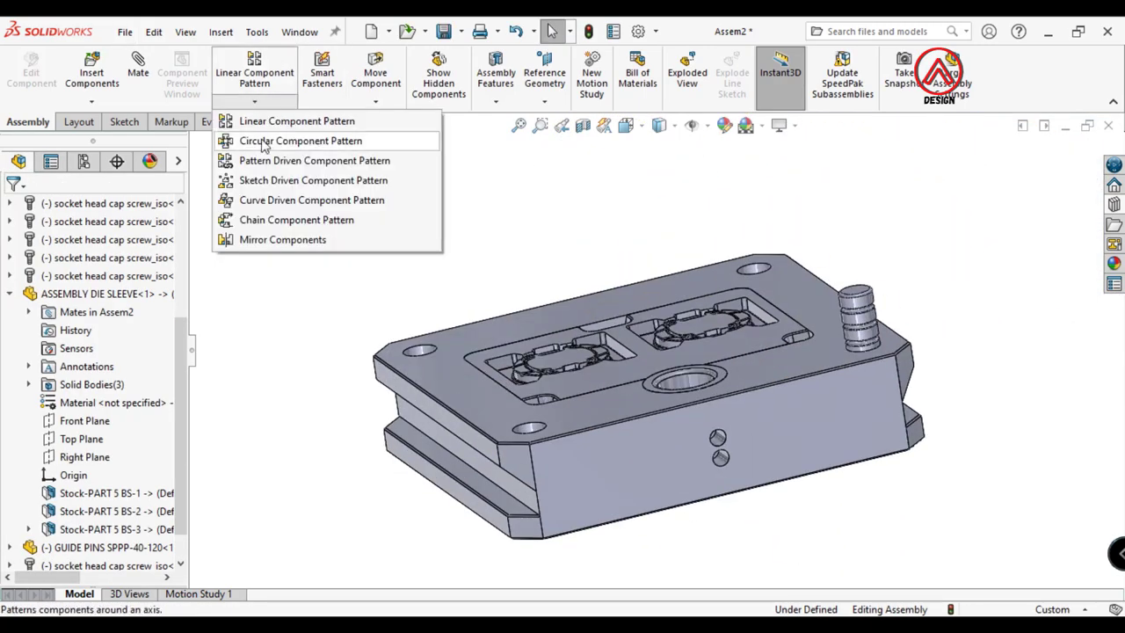
{"action": "left_click", "coordinate": [273, 240]}
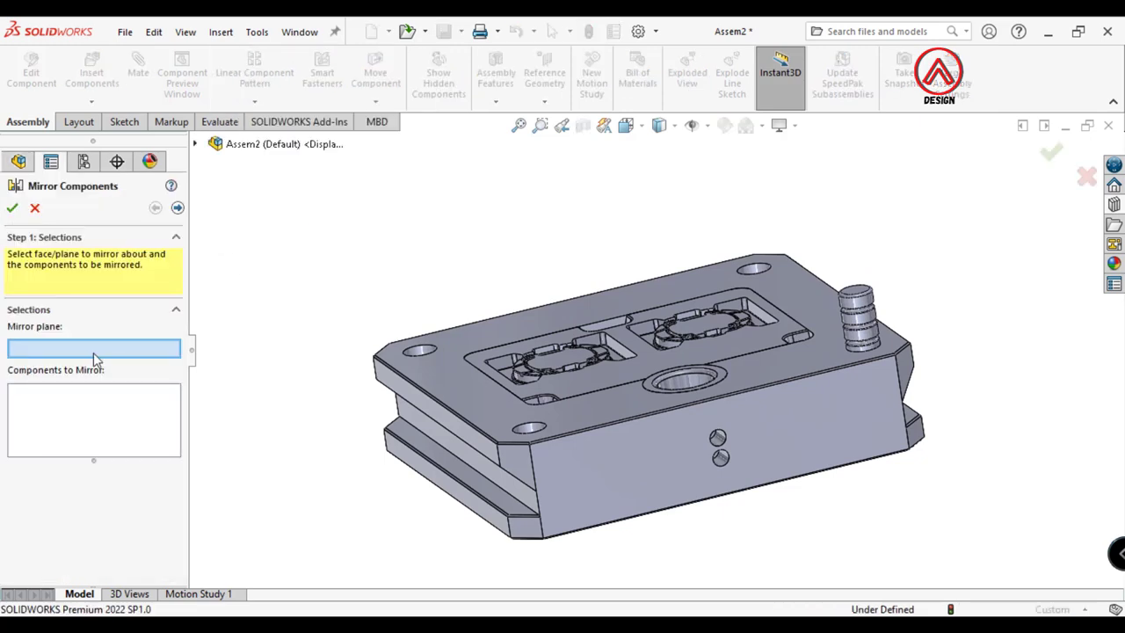
{"action": "left_click", "coordinate": [196, 144]}
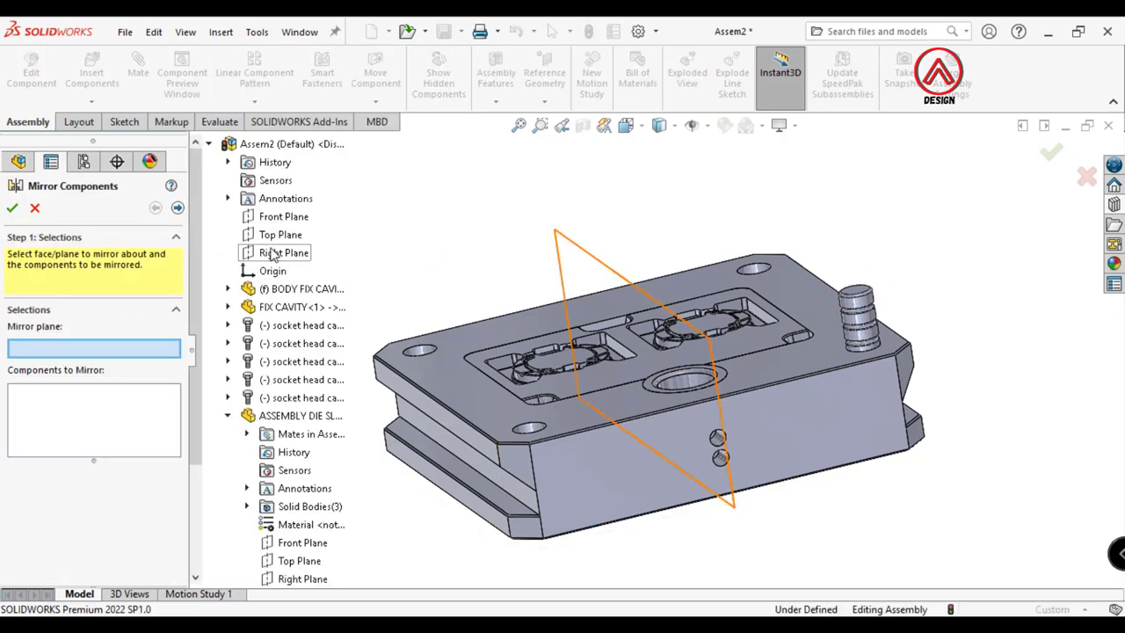
{"action": "left_click", "coordinate": [272, 253]}
Mirror the guide pin and socket head cap screw_iso-6, creating the second guide pin
{"action": "left_click", "coordinate": [864, 305]}
{"action": "middle_click_drag", "start_coordinate": [864, 305], "coordinate": [695, 303]}
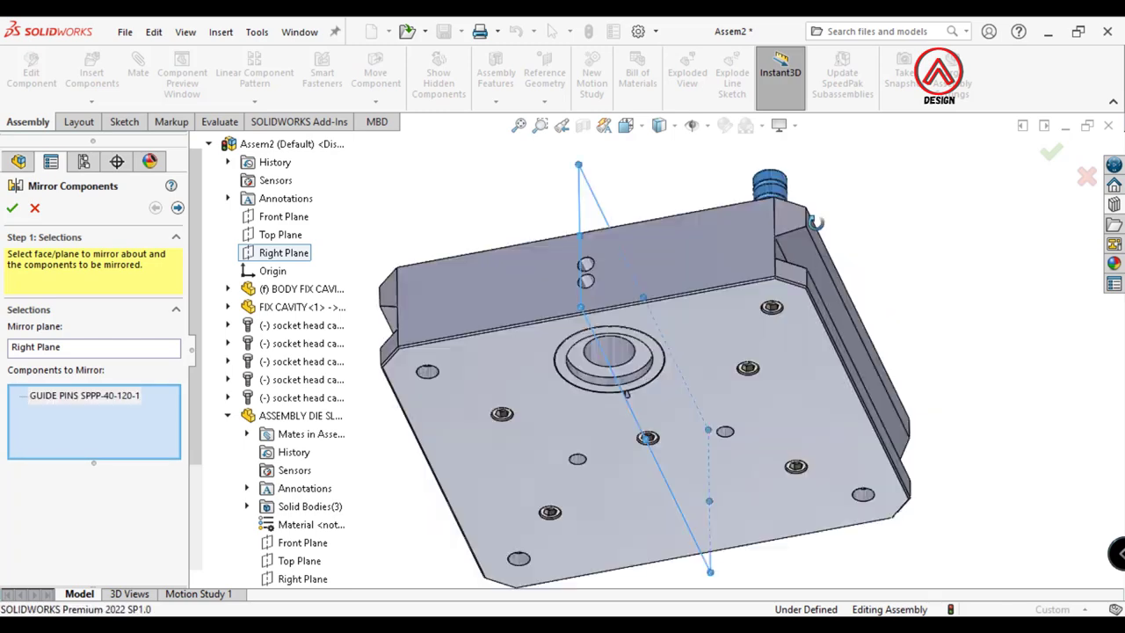
{"action": "scroll", "coordinate": [690, 303], "scroll_direction": "down", "scroll_amount": 5}
{"action": "scroll", "coordinate": [690, 303], "scroll_direction": "down", "scroll_amount": 3}
{"action": "left_click", "coordinate": [690, 303]}
{"action": "key", "text": "ctrl+7"}
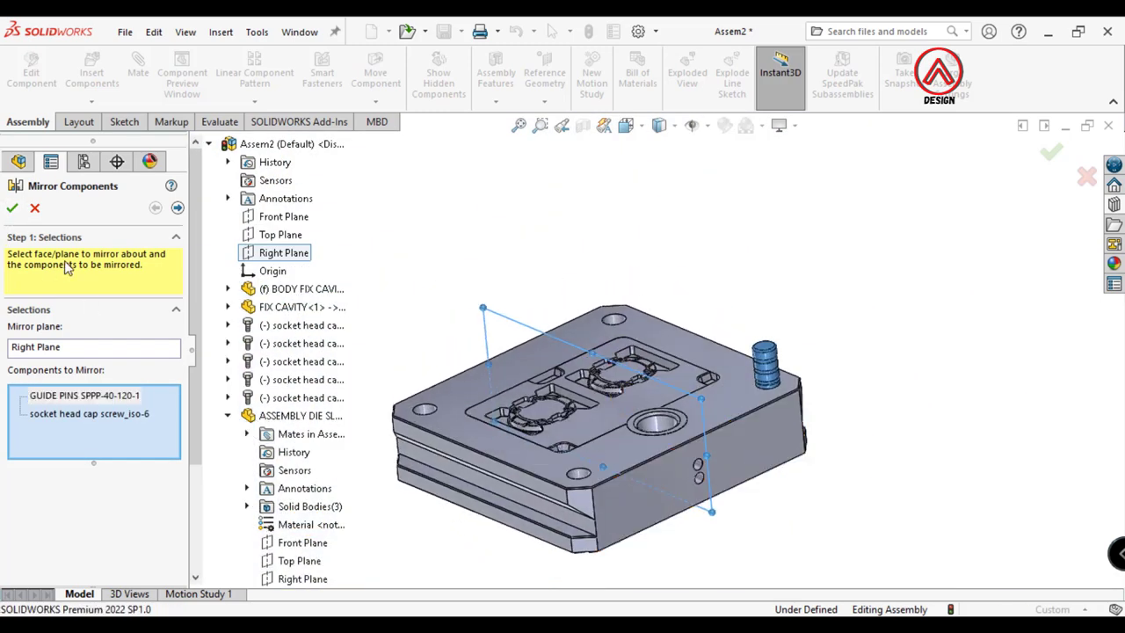
{"action": "left_click", "coordinate": [177, 209]}
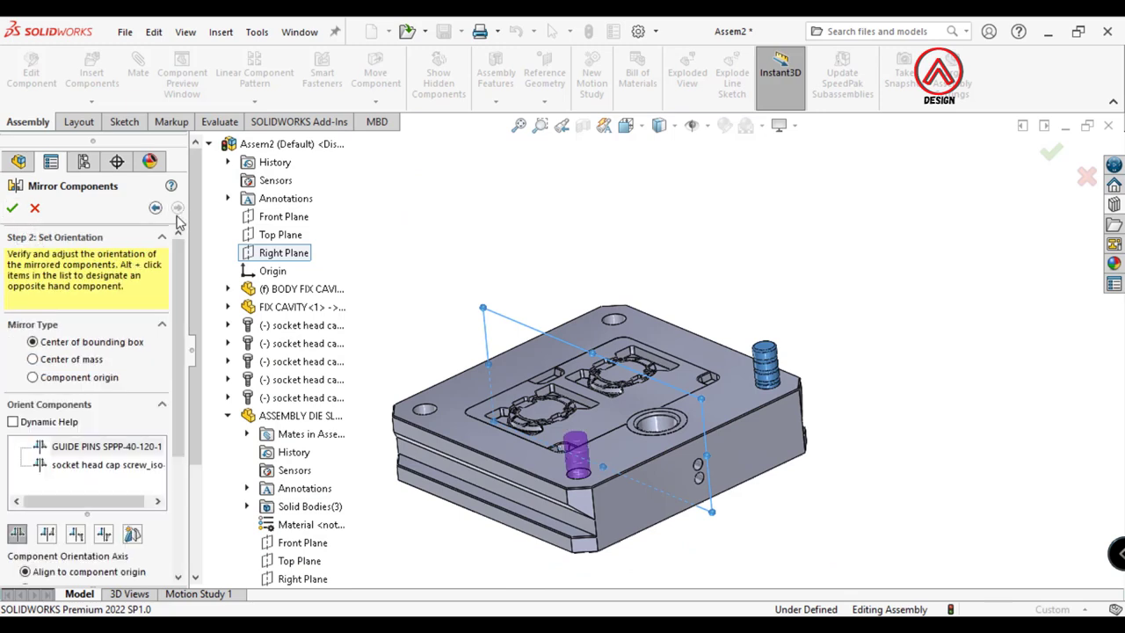
{"action": "scroll", "coordinate": [175, 340], "scroll_direction": "down", "scroll_amount": 5}
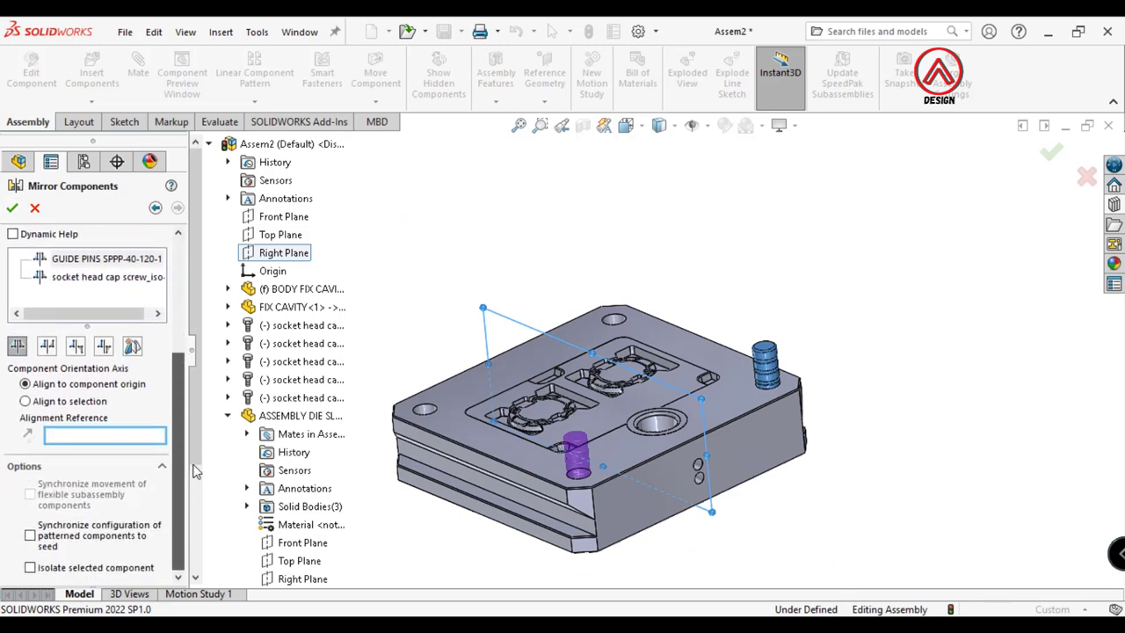
{"action": "scroll", "coordinate": [175, 340], "scroll_direction": "up", "scroll_amount": 5}
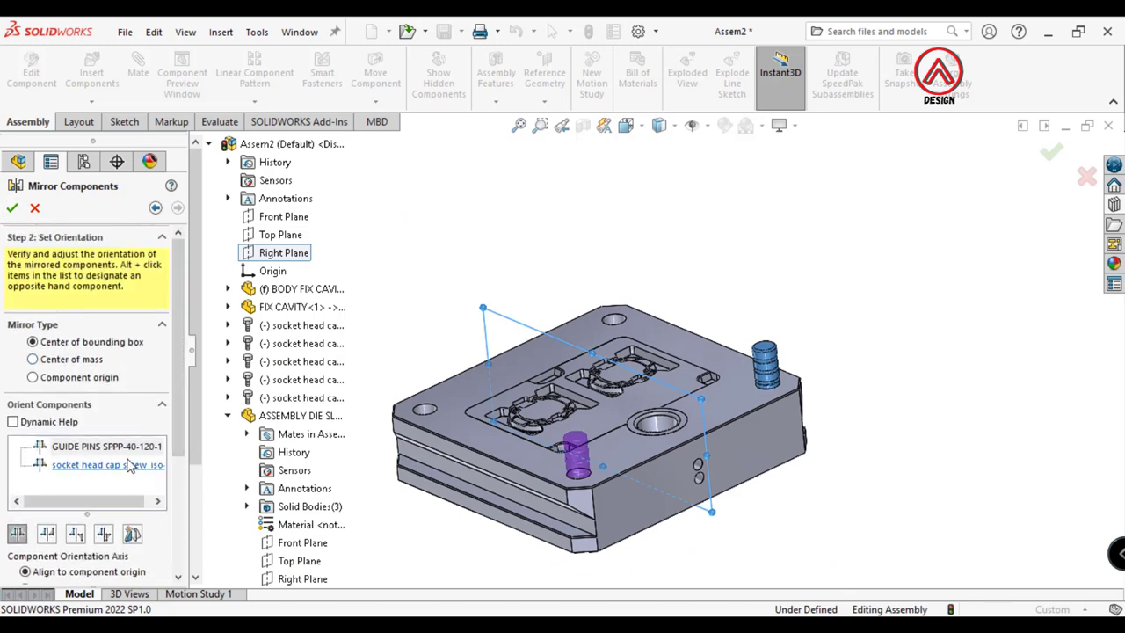
{"action": "left_click", "coordinate": [10, 208]}
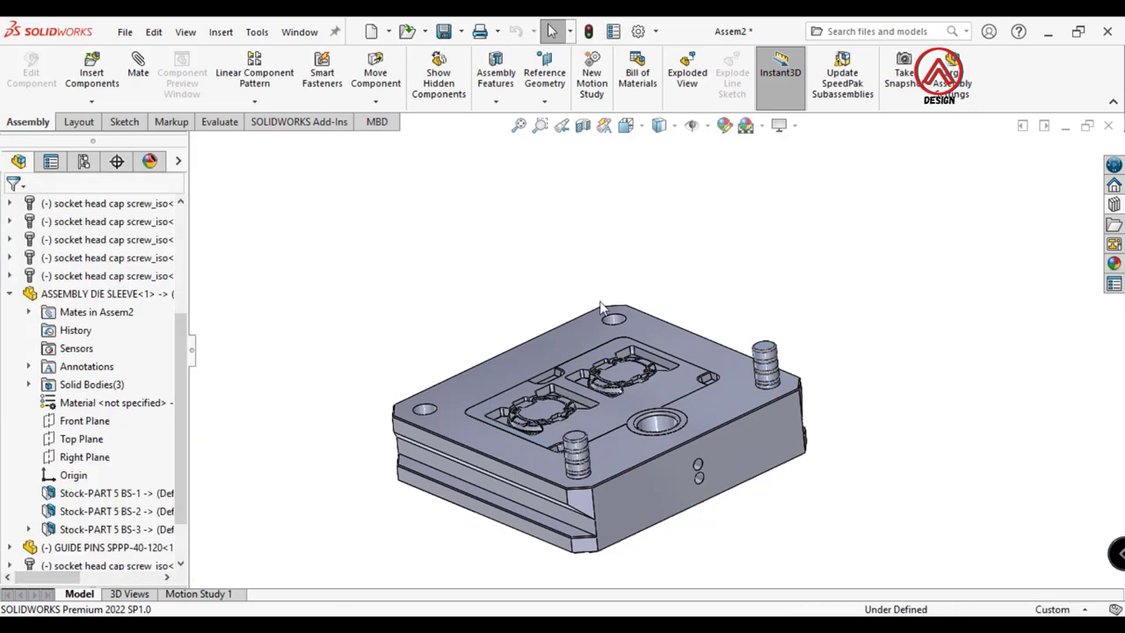
Mirror the pins and screws again across the Front Plane
{"action": "left_click", "coordinate": [255, 101]}
{"action": "left_click", "coordinate": [265, 240]}
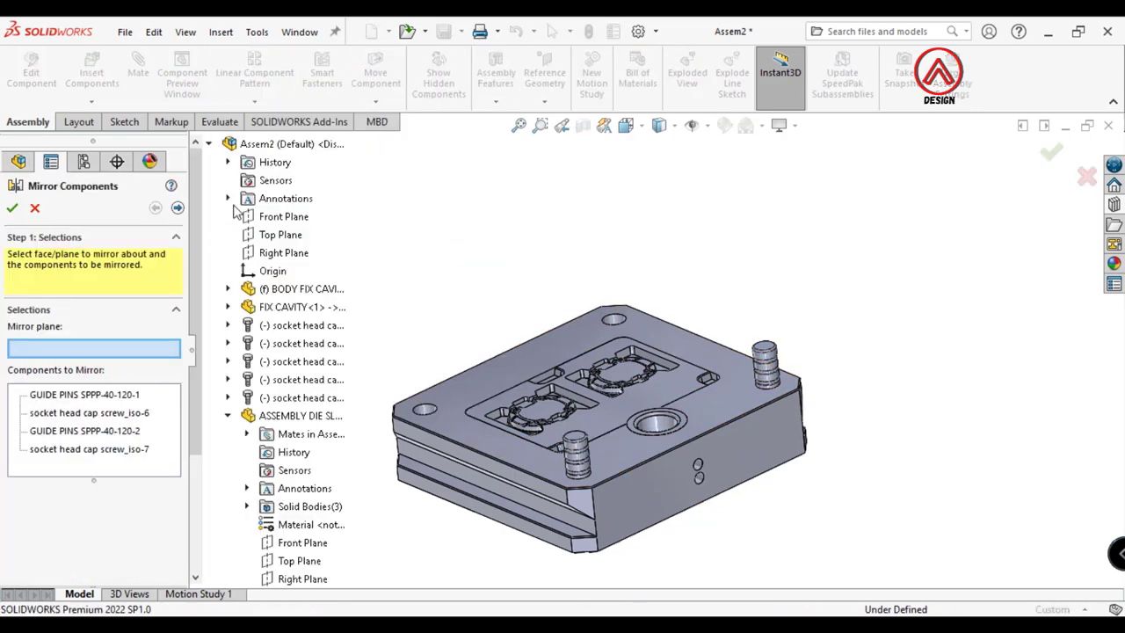
{"action": "left_click", "coordinate": [260, 219]}
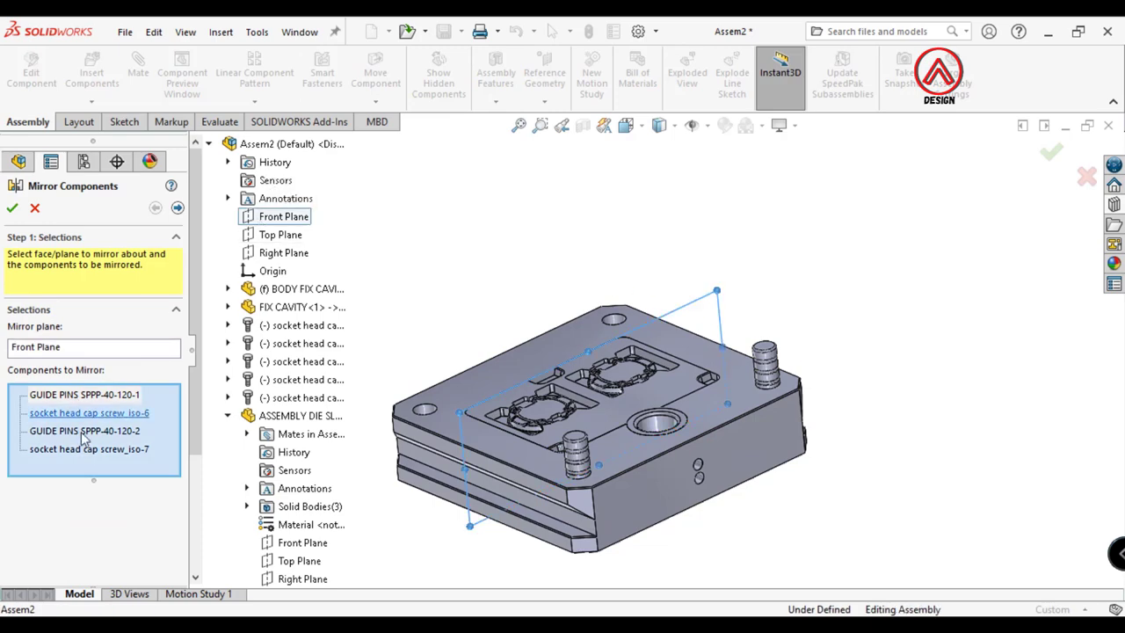
{"action": "left_click", "coordinate": [11, 209]}
Delete the extra MirrorComponent2 feature along with its mirrored parts
{"action": "mouse_move", "coordinate": [648, 533]}
{"action": "middle_mouse_down"}
{"action": "mouse_move", "coordinate": [636, 572]}
{"action": "mouse_move", "coordinate": [607, 576]}
{"action": "middle_mouse_up"}
{"action": "scroll", "coordinate": [31, 552], "scroll_direction": "down", "scroll_amount": 2}
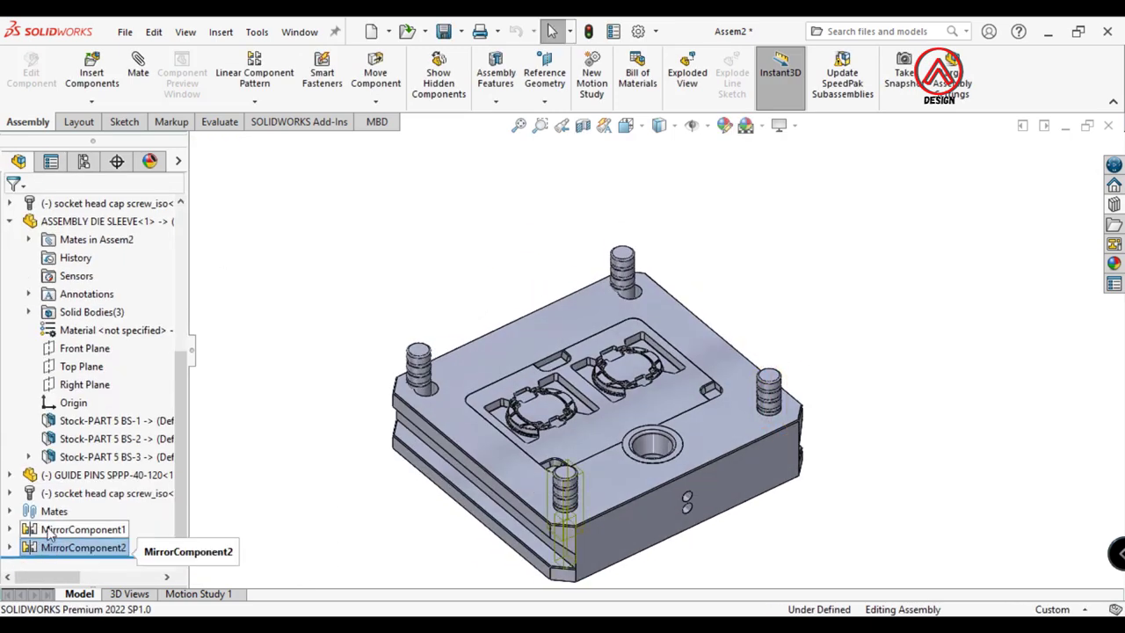
{"action": "left_click", "coordinate": [50, 532]}
{"action": "left_click", "coordinate": [37, 549], "text": "ctrl"}
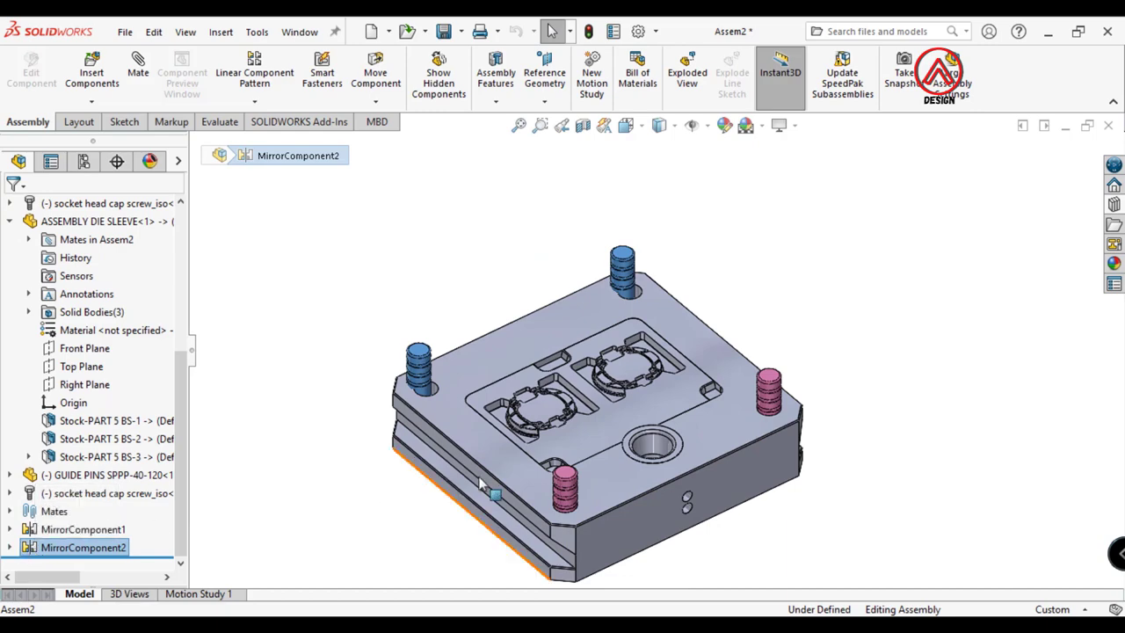
{"action": "mouse_move", "coordinate": [481, 486]}
{"action": "middle_mouse_down"}
{"action": "mouse_move", "coordinate": [369, 510]}
{"action": "mouse_move", "coordinate": [400, 465]}
{"action": "middle_mouse_up"}
{"action": "left_click", "coordinate": [370, 510]}
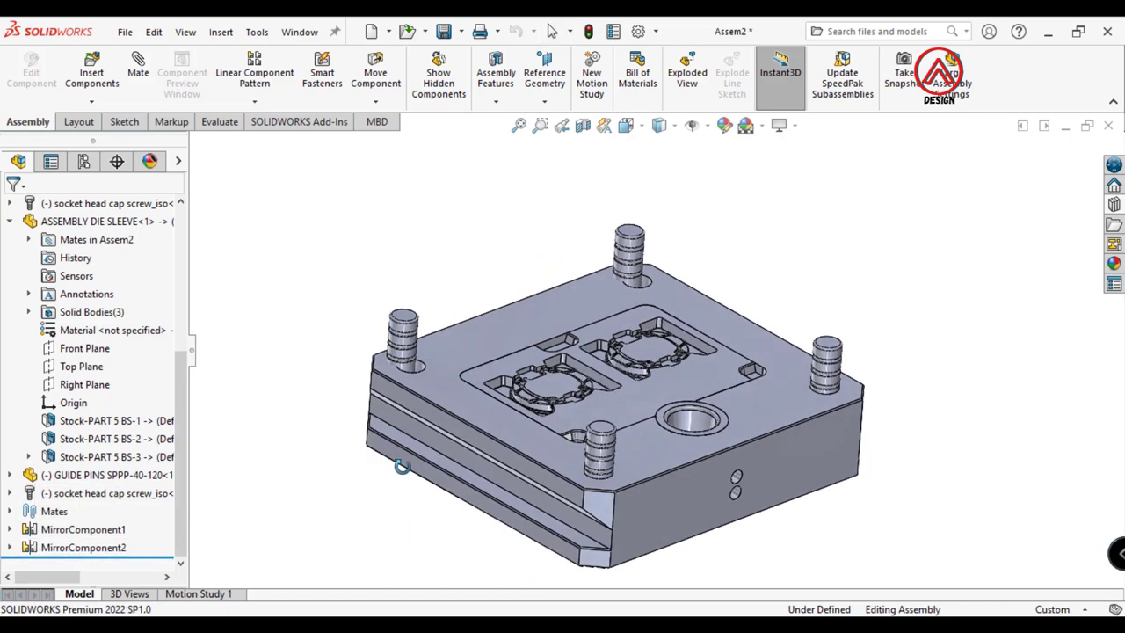
{"action": "left_click", "coordinate": [80, 550]}
{"action": "key", "text": "Delete"}
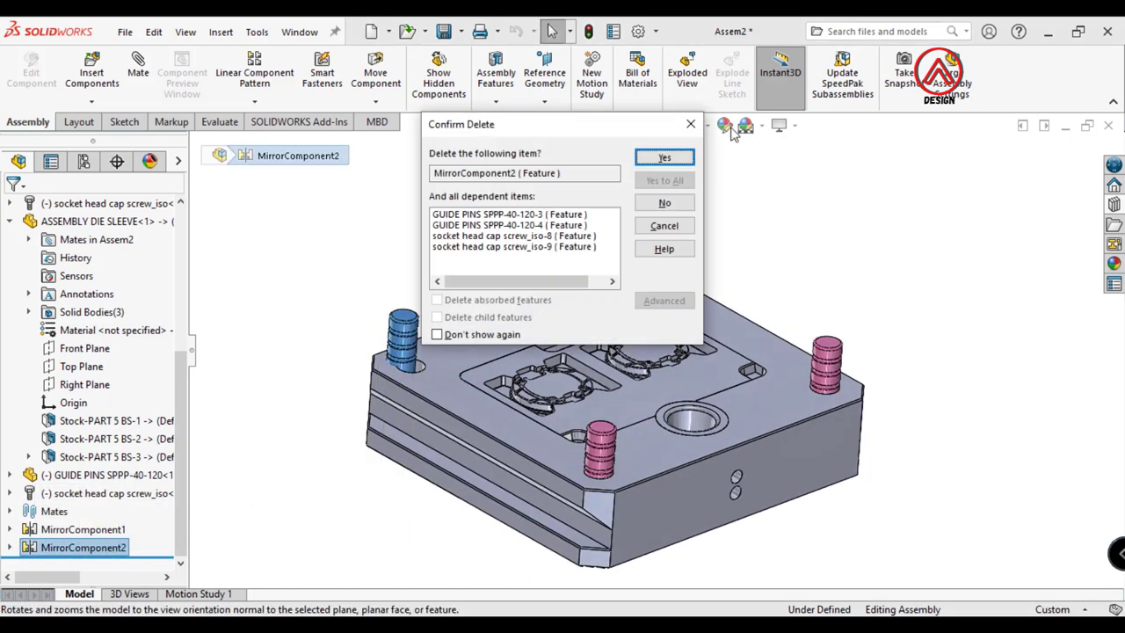
{"action": "left_click", "coordinate": [664, 158]}
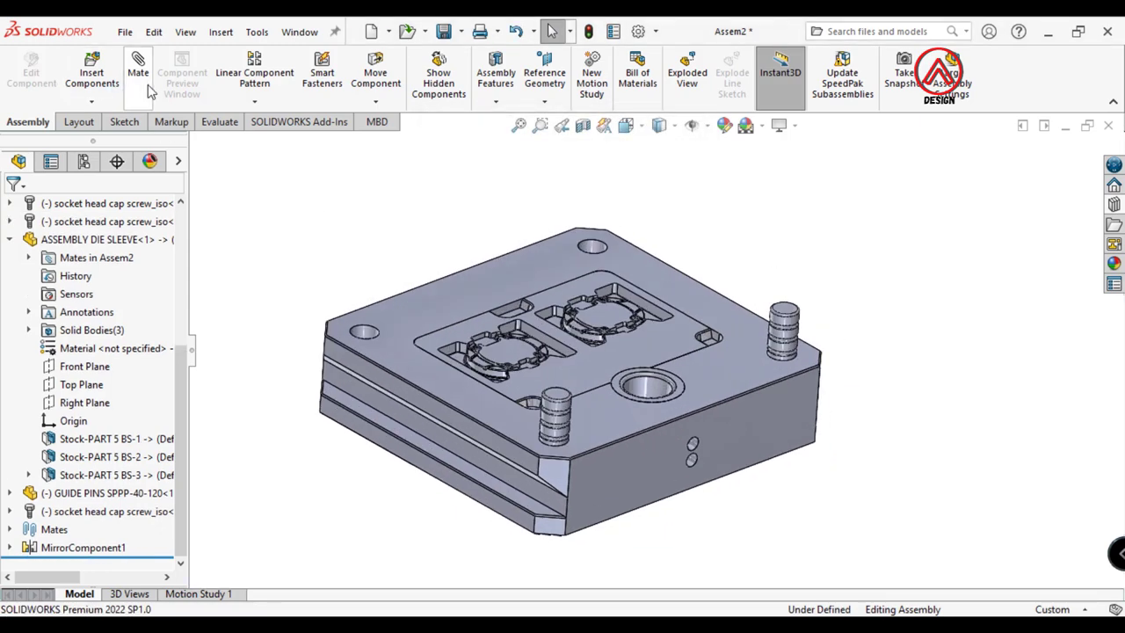
Measure the 380 mm center distance from the hole to the guide pin
{"action": "left_click", "coordinate": [224, 126]}
{"action": "left_click", "coordinate": [232, 67]}
{"action": "scroll", "coordinate": [554, 352], "scroll_direction": "down", "scroll_amount": 3}
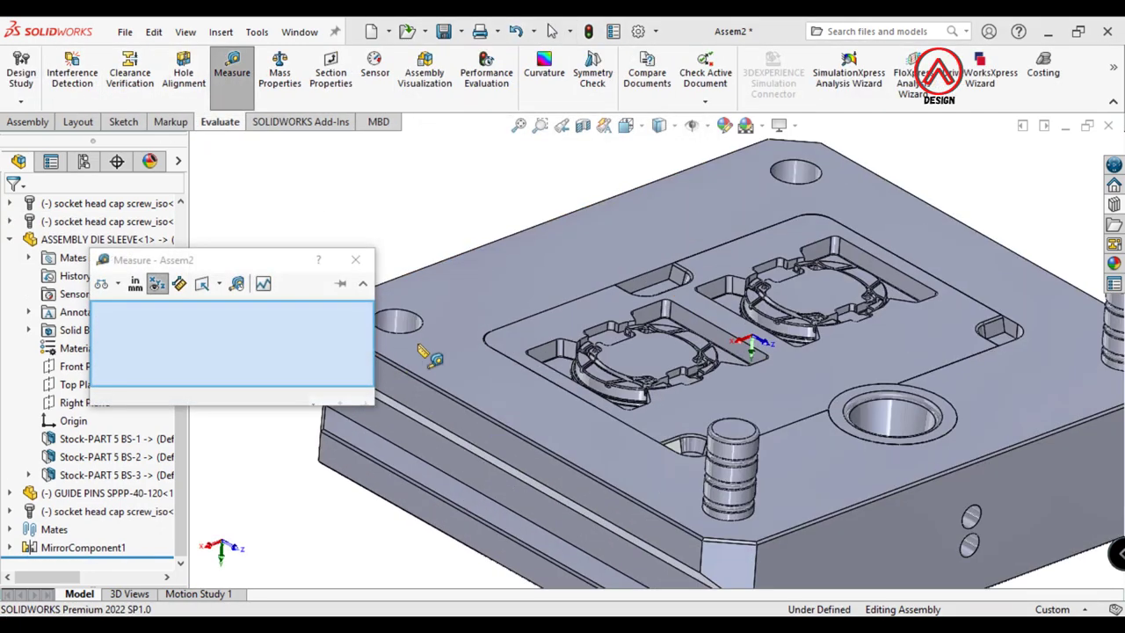
{"action": "scroll", "coordinate": [554, 352], "scroll_direction": "down", "scroll_amount": 2}
{"action": "left_click", "coordinate": [550, 351]}
{"action": "left_click", "coordinate": [729, 455]}
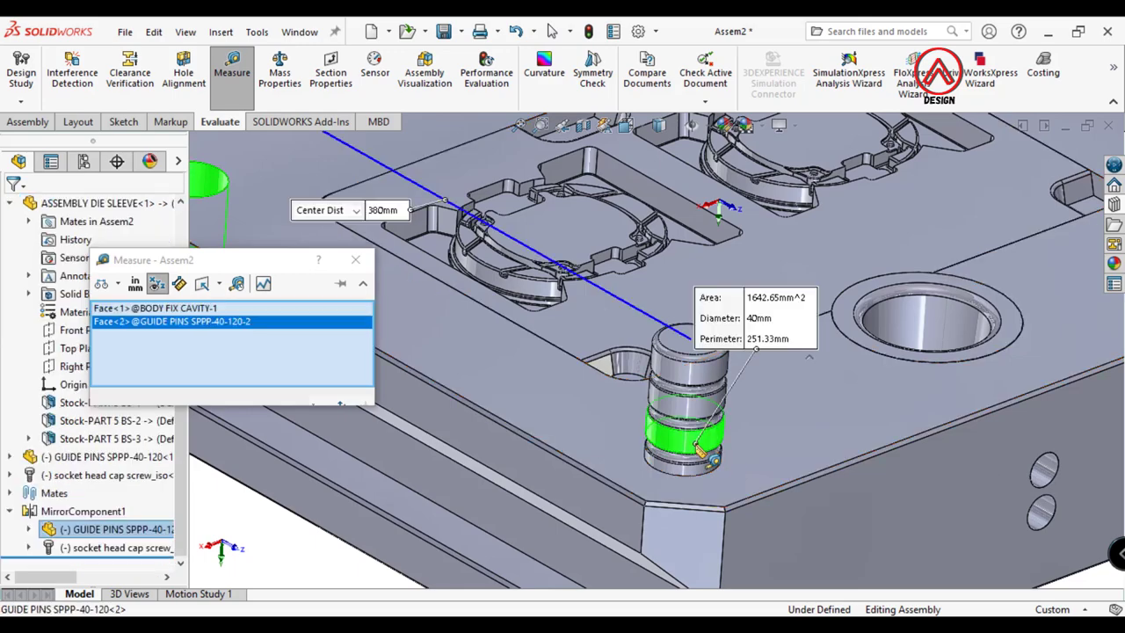
{"action": "key", "text": "f"}
{"action": "middle_click_drag", "start_coordinate": [615, 338], "coordinate": [606, 307]}
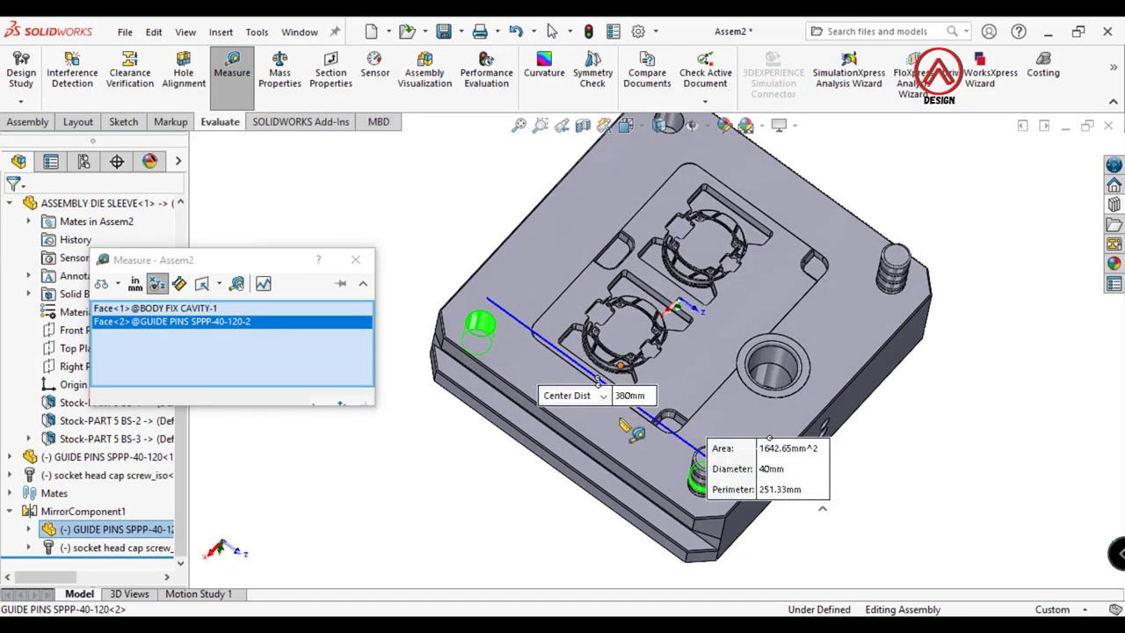
{"action": "left_click", "coordinate": [355, 259]}
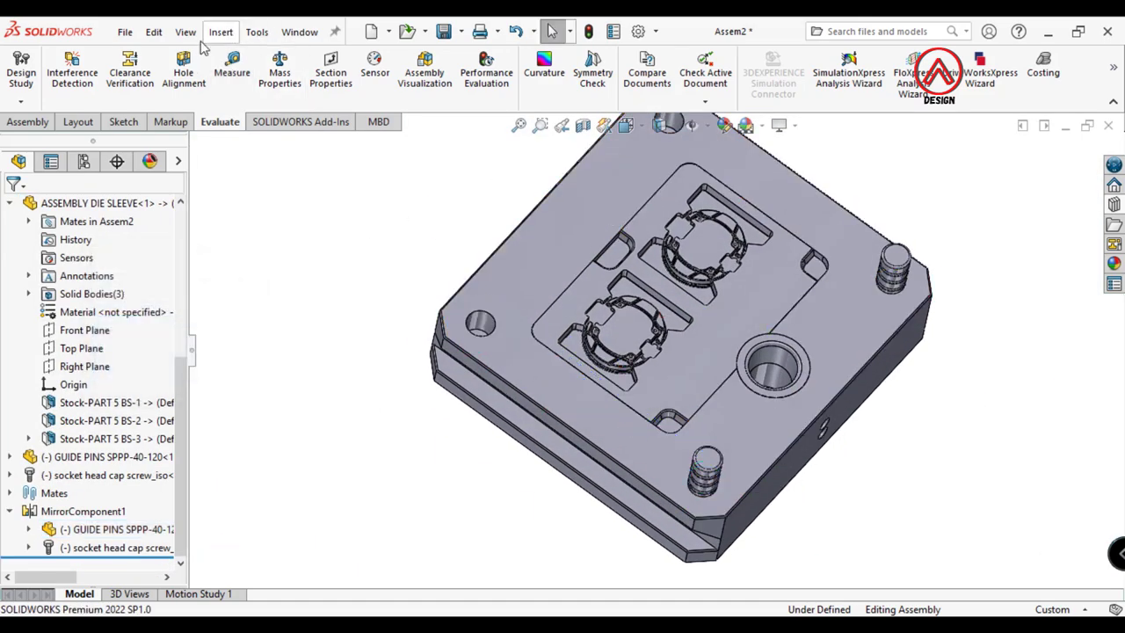
Set up a linear component pattern along the plate's front edge with 380 mm spacing
{"action": "left_click", "coordinate": [261, 78]}
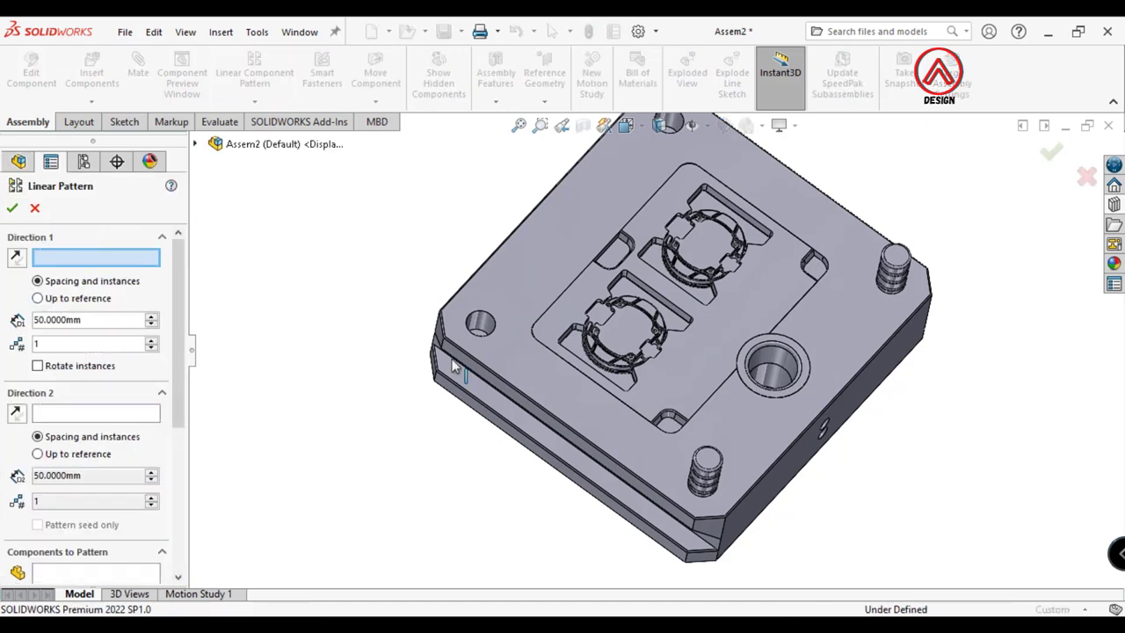
{"action": "middle_click_drag", "start_coordinate": [454, 366], "coordinate": [580, 378]}
{"action": "left_click", "coordinate": [585, 428]}
{"action": "type", "text": "380"}
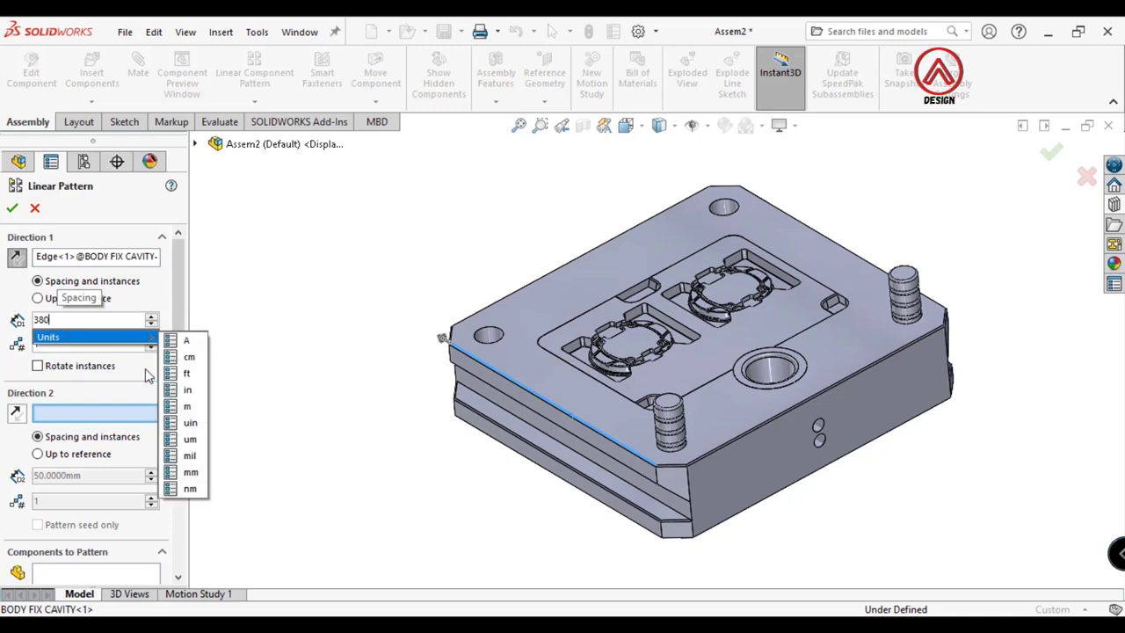
{"action": "key", "text": "Return"}
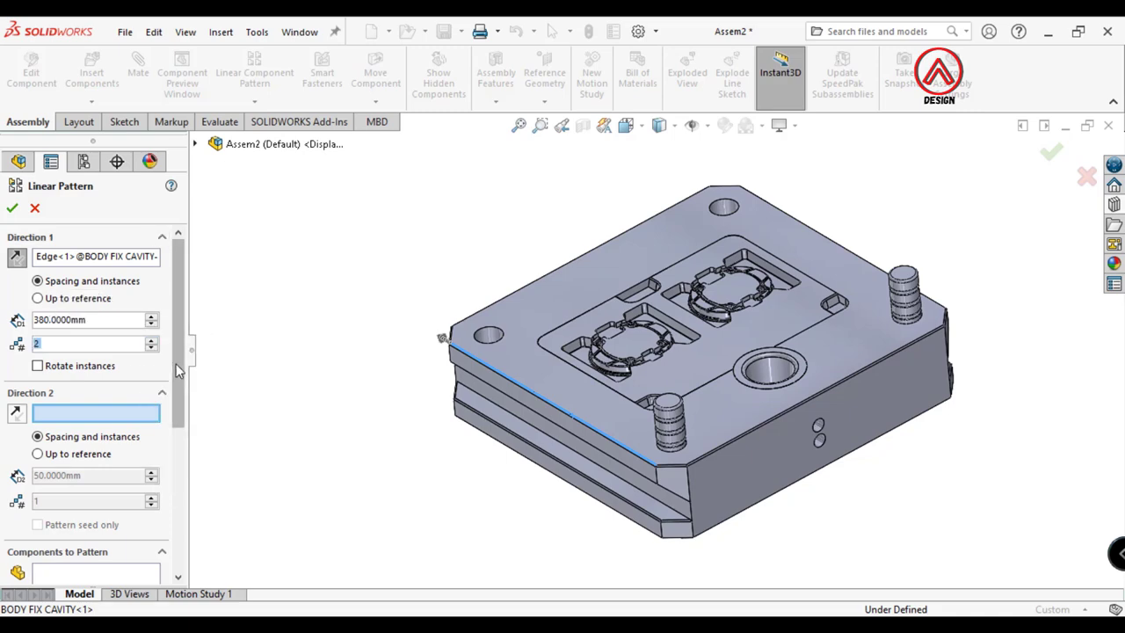
{"action": "scroll", "coordinate": [175, 370], "scroll_direction": "down", "scroll_amount": 3}
{"action": "left_click", "coordinate": [114, 462]}
Add both guide pins to the components to pattern
{"action": "scroll", "coordinate": [668, 422], "scroll_direction": "down", "scroll_amount": 3}
{"action": "left_click", "coordinate": [673, 400]}
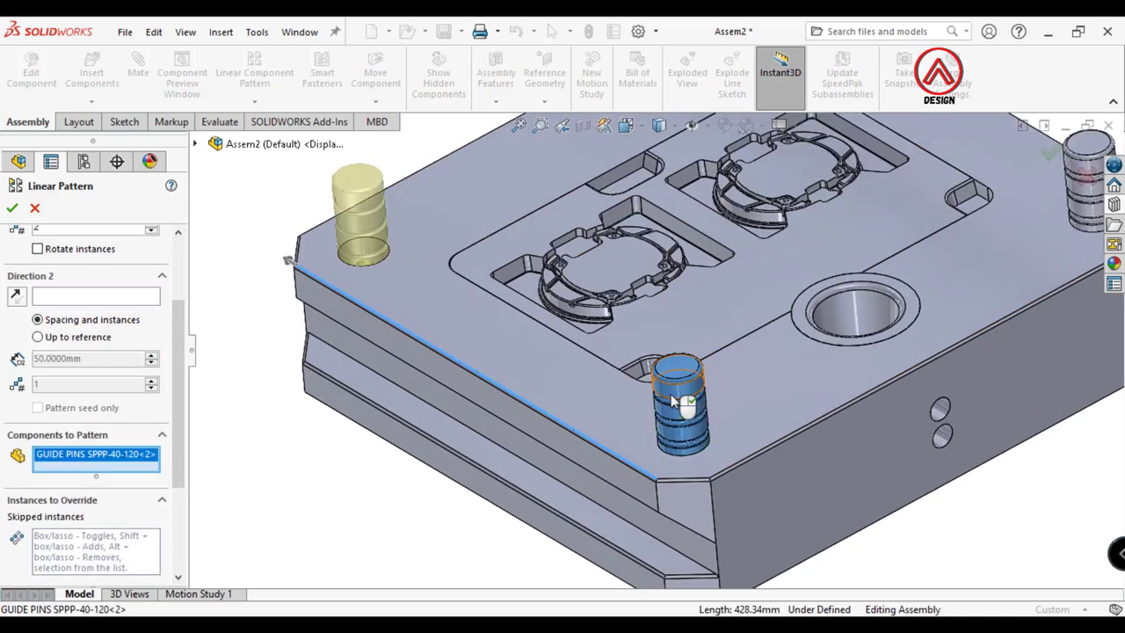
{"action": "mouse_move", "coordinate": [673, 400]}
{"action": "middle_mouse_down"}
{"action": "mouse_move", "coordinate": [879, 220]}
{"action": "mouse_move", "coordinate": [528, 351]}
{"action": "middle_mouse_up"}
{"action": "left_click", "coordinate": [905, 189]}
{"action": "scroll", "coordinate": [444, 330], "scroll_direction": "down", "scroll_amount": 3}
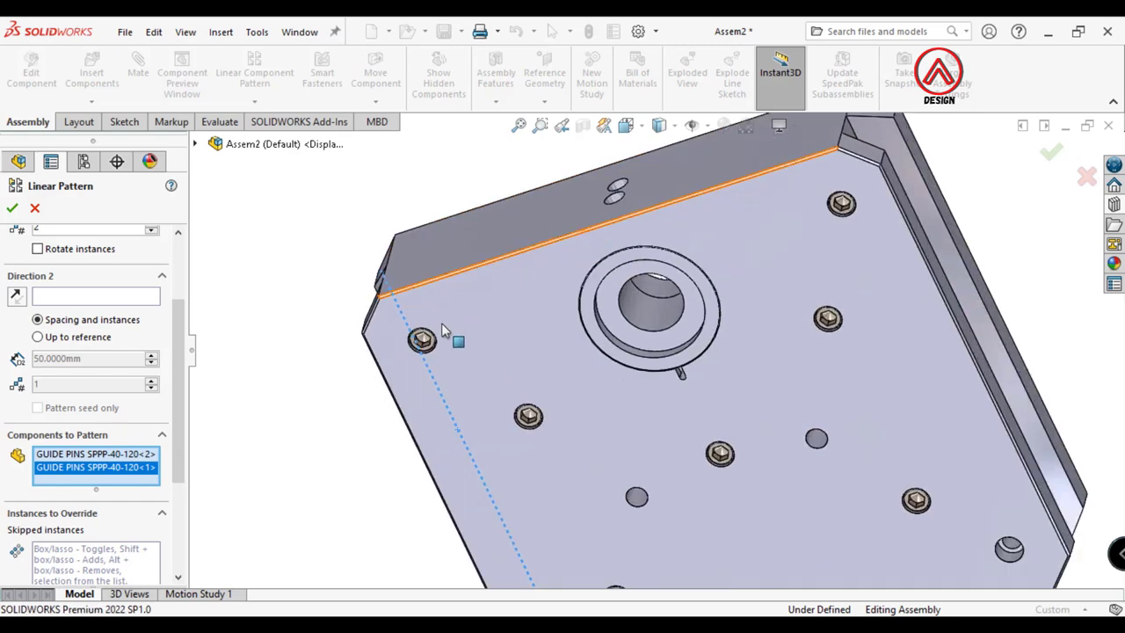
{"action": "scroll", "coordinate": [444, 330], "scroll_direction": "down", "scroll_amount": 2}
Add both socket head cap screws and accept the 380 mm linear pattern
{"action": "left_click", "coordinate": [446, 350]}
{"action": "scroll", "coordinate": [962, 284], "scroll_direction": "up", "scroll_amount": 2}
{"action": "scroll", "coordinate": [917, 193], "scroll_direction": "down", "scroll_amount": 3}
{"action": "left_click", "coordinate": [905, 190]}
{"action": "scroll", "coordinate": [910, 202], "scroll_direction": "up", "scroll_amount": 2}
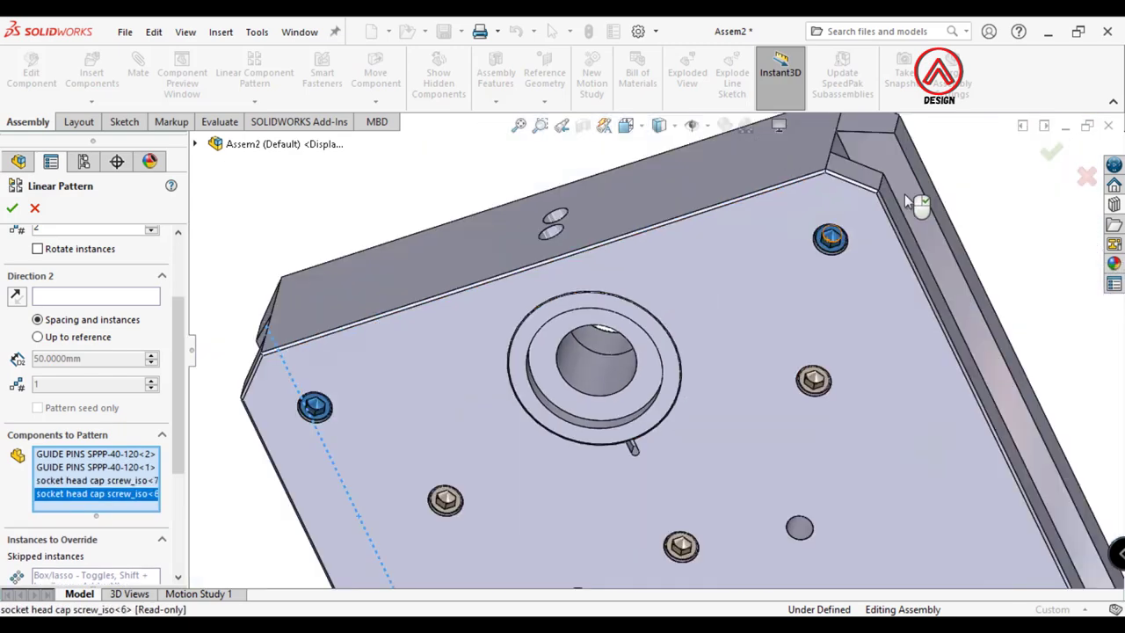
{"action": "key", "text": "ctrl+7"}
{"action": "left_click", "coordinate": [13, 208]}
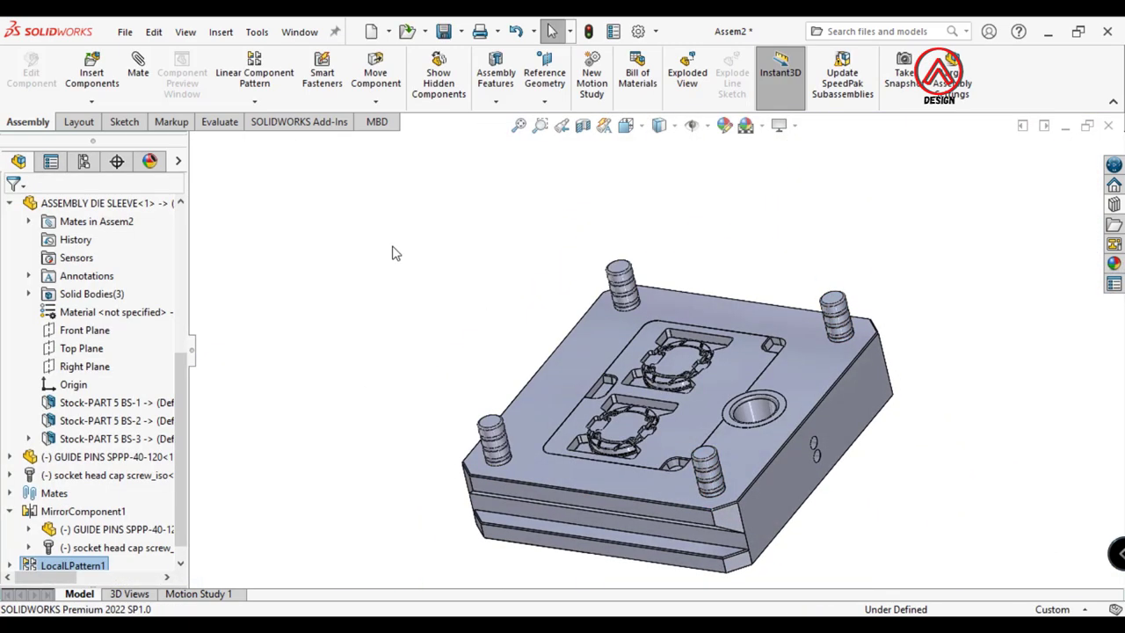
{"action": "mouse_move", "coordinate": [392, 251]}
{"action": "middle_mouse_down"}
{"action": "mouse_move", "coordinate": [844, 401]}
{"action": "mouse_move", "coordinate": [791, 272]}
{"action": "mouse_move", "coordinate": [641, 457]}
{"action": "middle_mouse_up"}
Insert the NIPPLE 0.25 - 95 part into the assembly
{"action": "scroll", "coordinate": [641, 457], "scroll_direction": "down", "scroll_amount": 3}
{"action": "left_click", "coordinate": [93, 75]}
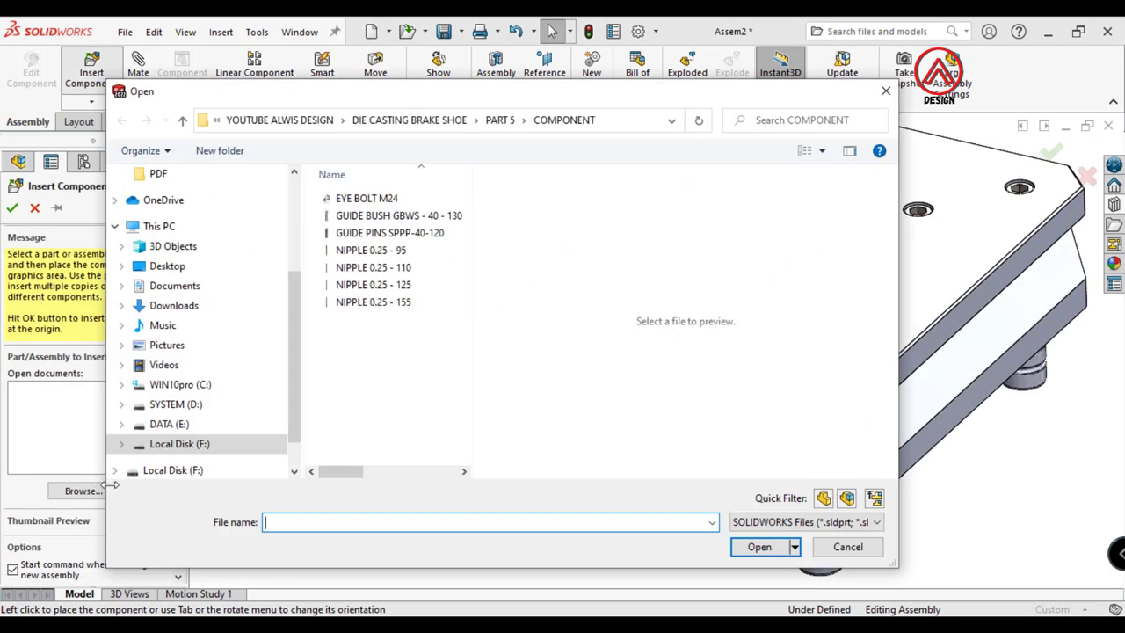
{"action": "left_click", "coordinate": [392, 252]}
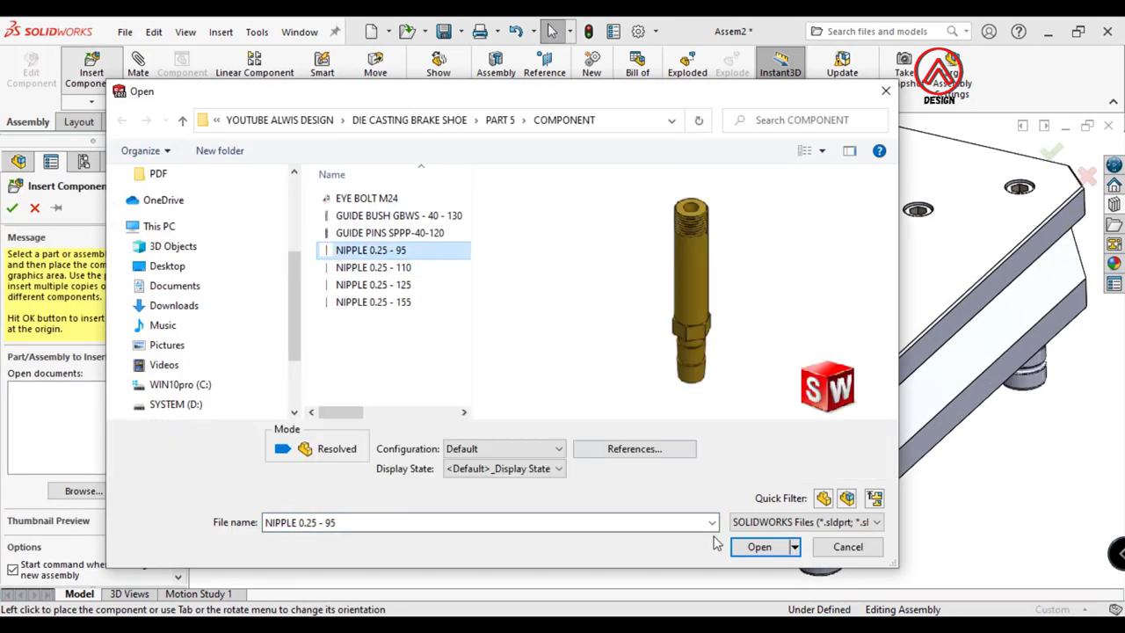
{"action": "left_click", "coordinate": [760, 547]}
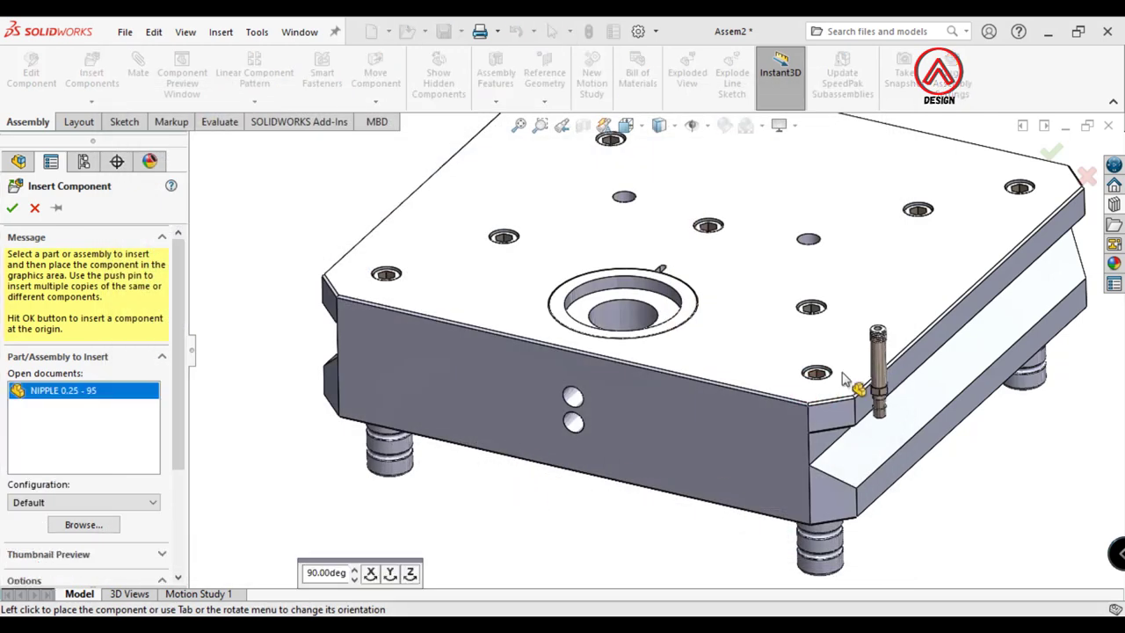
{"action": "left_click", "coordinate": [538, 503]}
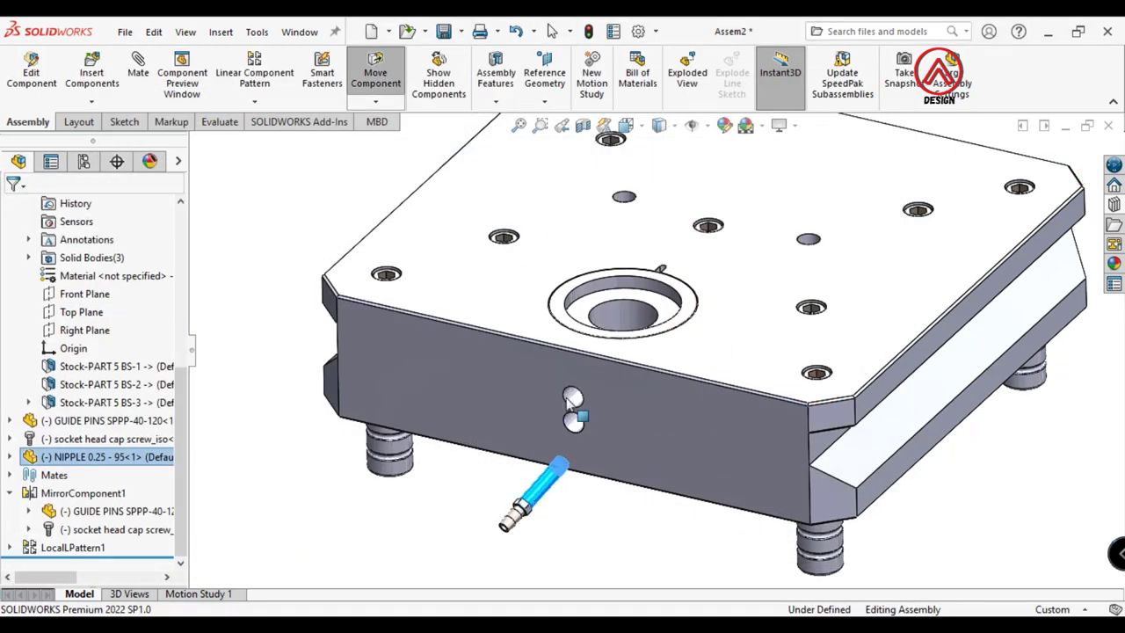
{"action": "key", "text": "Escape"}
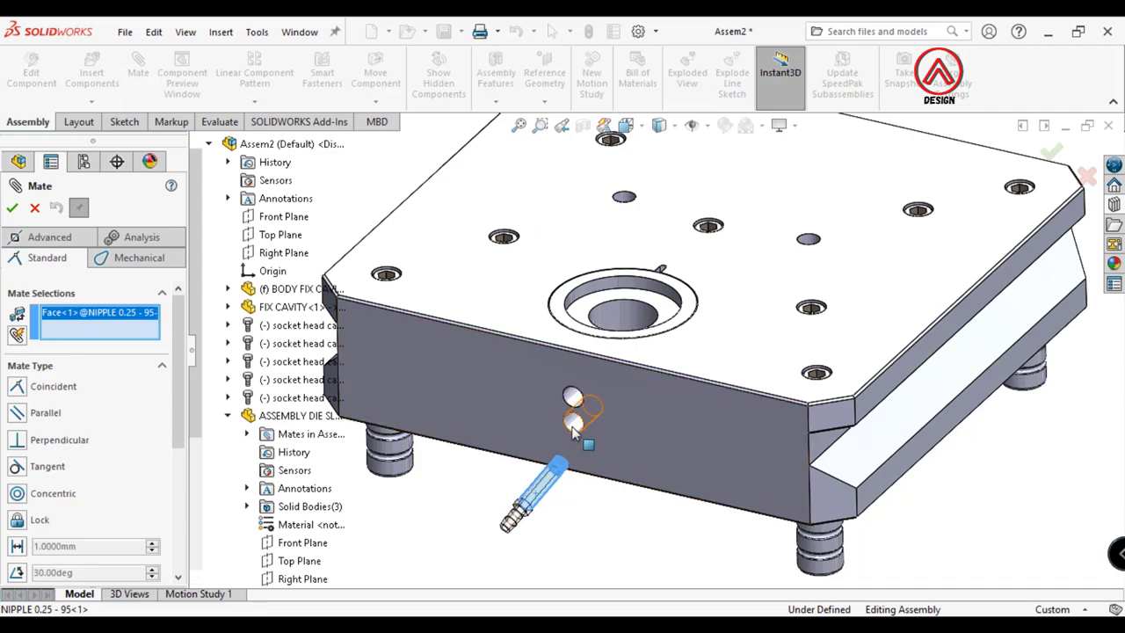
Mate the nipple concentric with the cavity hole
{"action": "left_click", "coordinate": [572, 426]}
{"action": "left_click", "coordinate": [823, 471]}
{"action": "scroll", "coordinate": [573, 422], "scroll_direction": "down", "scroll_amount": 5}
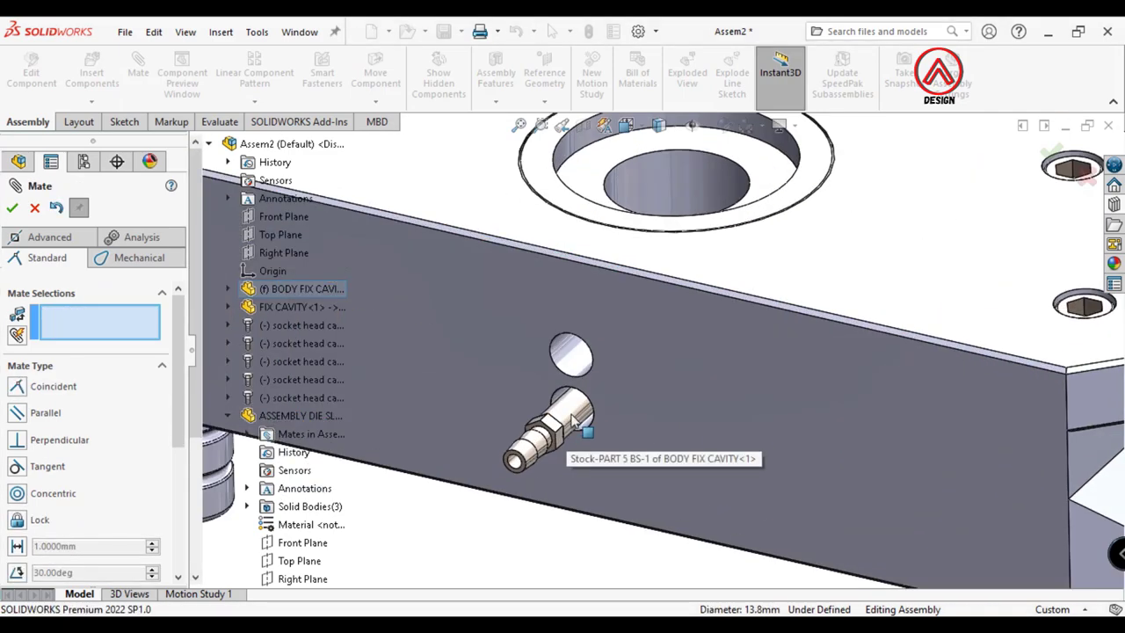
{"action": "scroll", "coordinate": [573, 426], "scroll_direction": "down", "scroll_amount": 2}
{"action": "scroll", "coordinate": [633, 369], "scroll_direction": "down", "scroll_amount": 2}
{"action": "scroll", "coordinate": [688, 319], "scroll_direction": "down", "scroll_amount": 2}
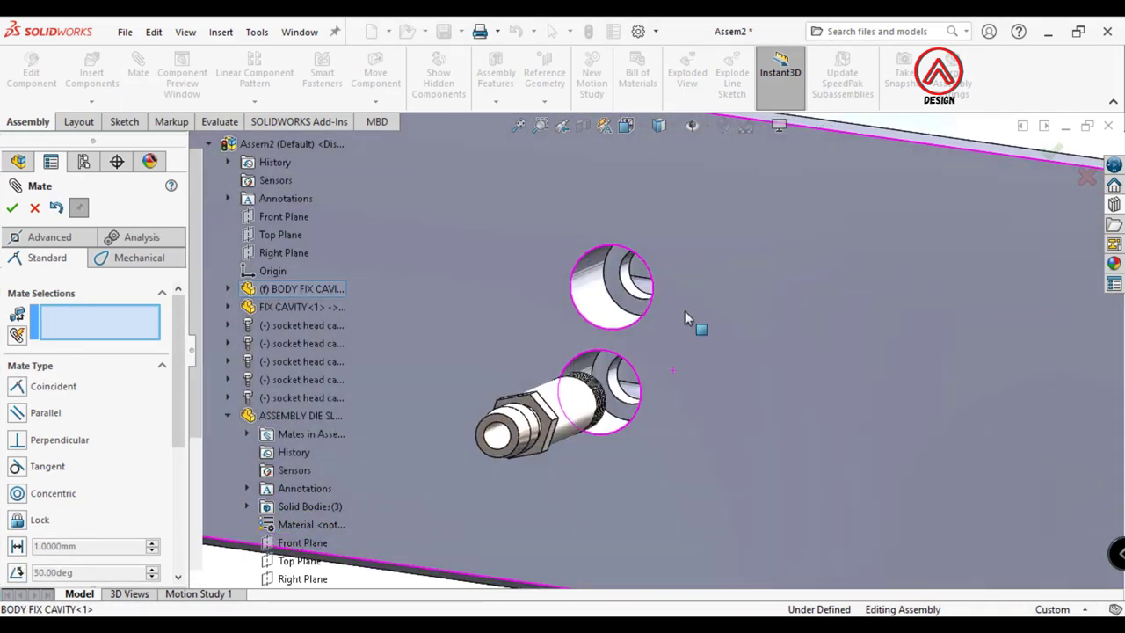
{"action": "scroll", "coordinate": [668, 324], "scroll_direction": "down", "scroll_amount": 3}
{"action": "scroll", "coordinate": [633, 334], "scroll_direction": "down", "scroll_amount": 3}
{"action": "scroll", "coordinate": [615, 351], "scroll_direction": "up", "scroll_amount": 2}
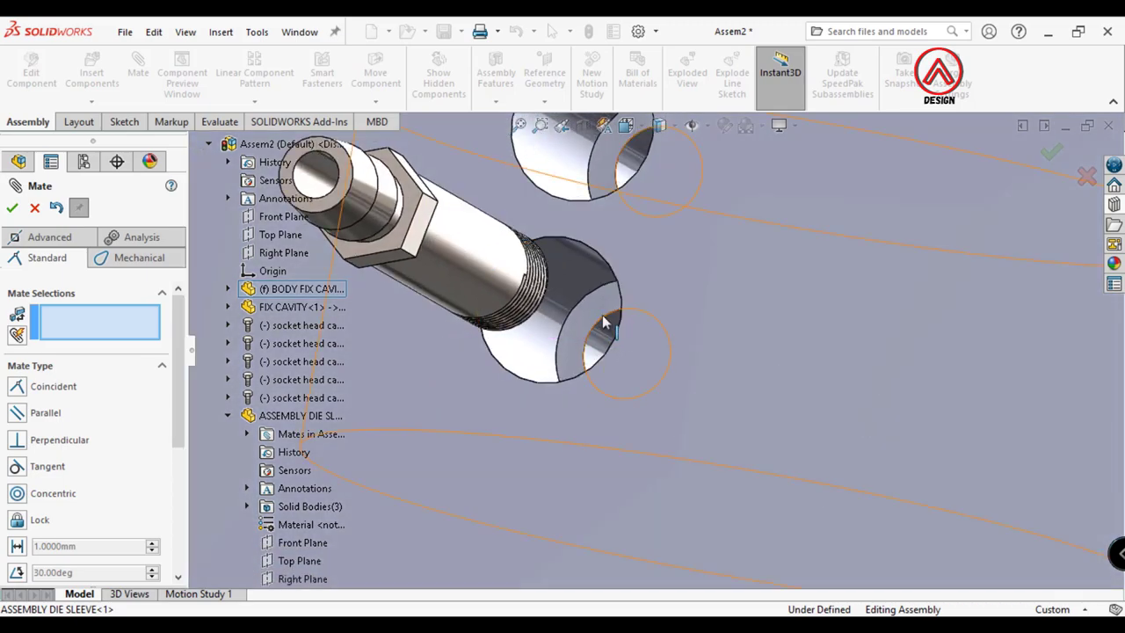
Fix the nipple's thread start point to the die sleeve hole edge and finish mating
{"action": "left_click", "coordinate": [528, 246]}
{"action": "scroll", "coordinate": [525, 227], "scroll_direction": "down", "scroll_amount": 5}
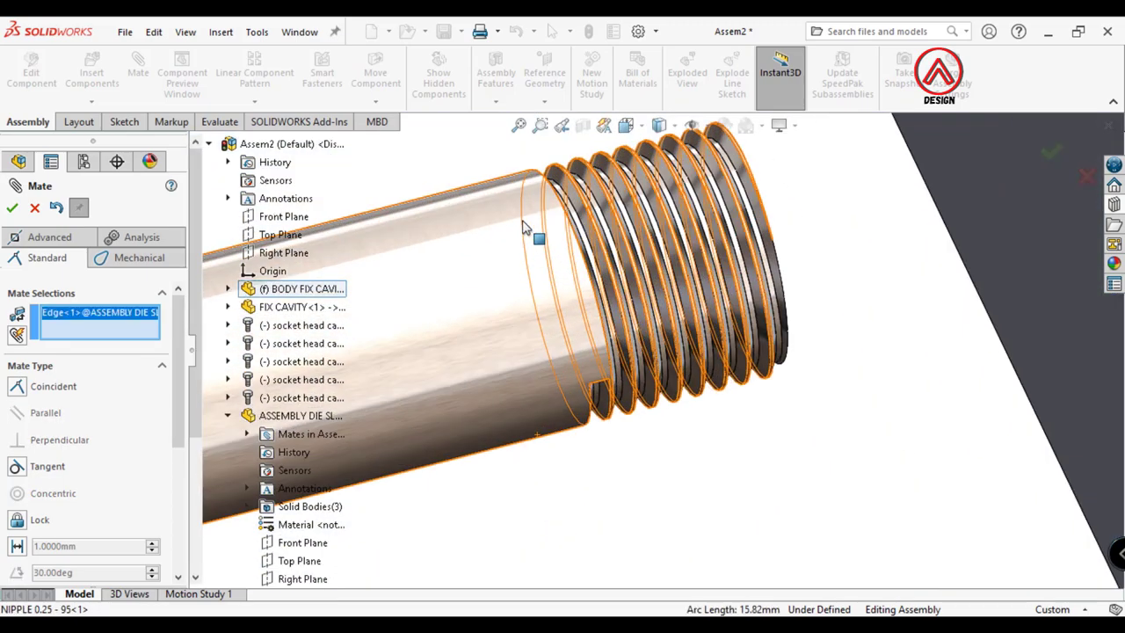
{"action": "middle_click_drag", "start_coordinate": [523, 227], "coordinate": [502, 289]}
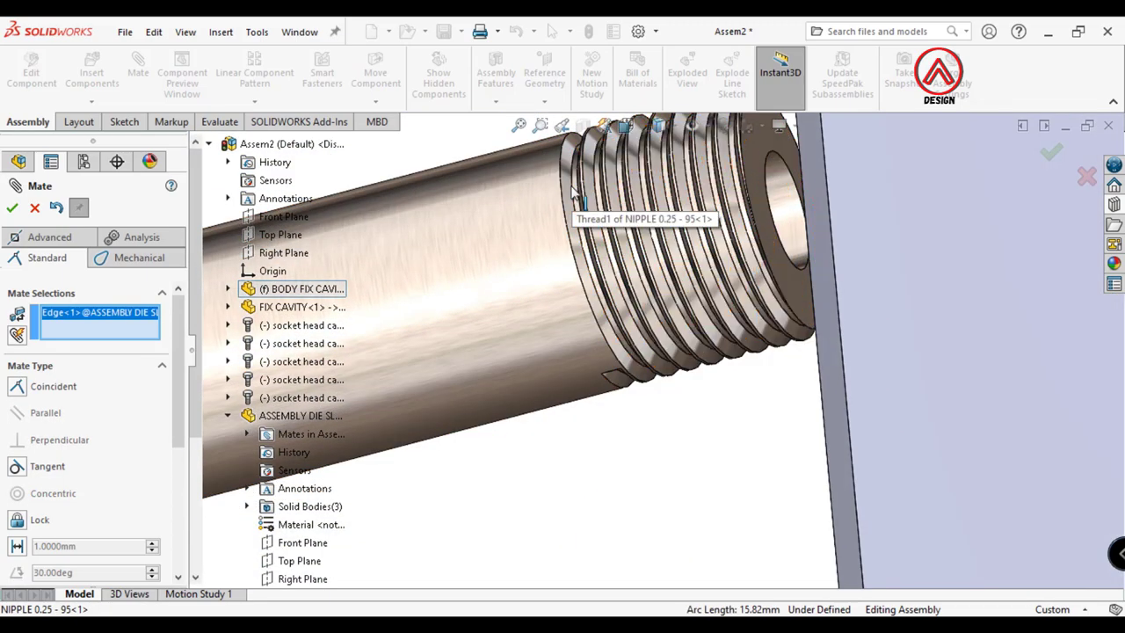
{"action": "scroll", "coordinate": [572, 197], "scroll_direction": "up", "scroll_amount": 5}
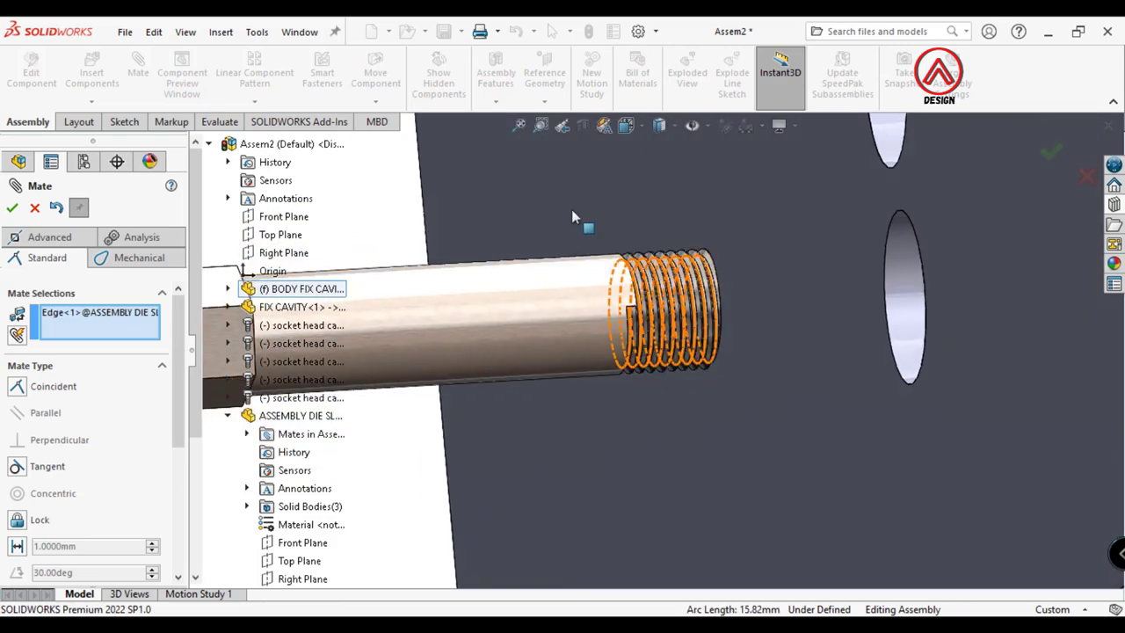
{"action": "scroll", "coordinate": [603, 258], "scroll_direction": "down", "scroll_amount": 5}
{"action": "scroll", "coordinate": [613, 302], "scroll_direction": "down", "scroll_amount": 3}
{"action": "scroll", "coordinate": [638, 284], "scroll_direction": "down", "scroll_amount": 5}
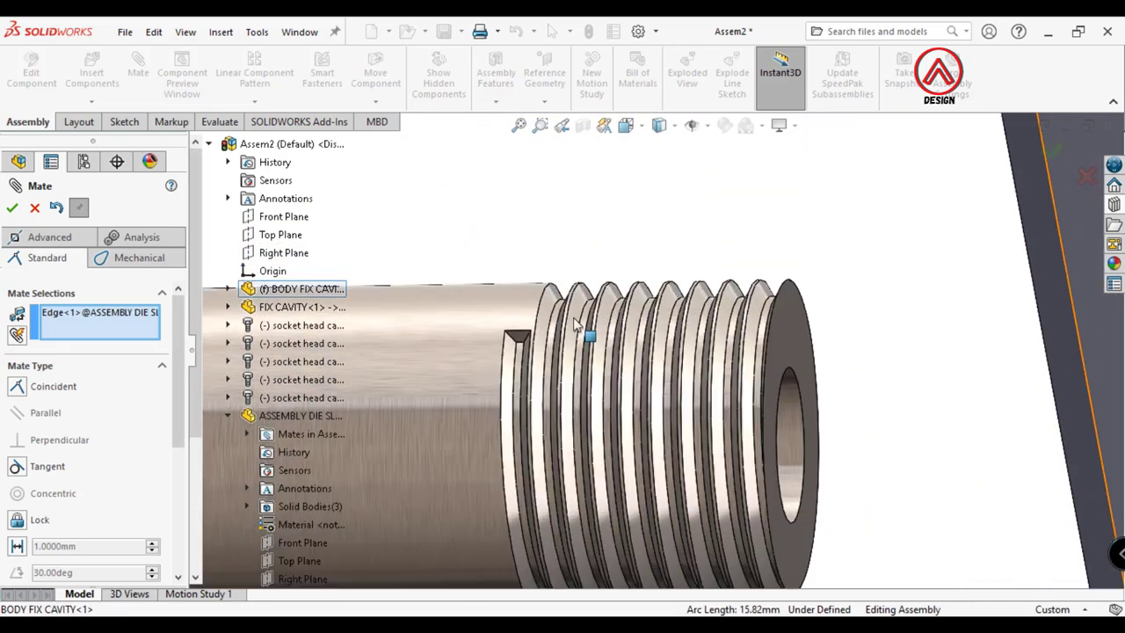
{"action": "scroll", "coordinate": [565, 326], "scroll_direction": "down", "scroll_amount": 2}
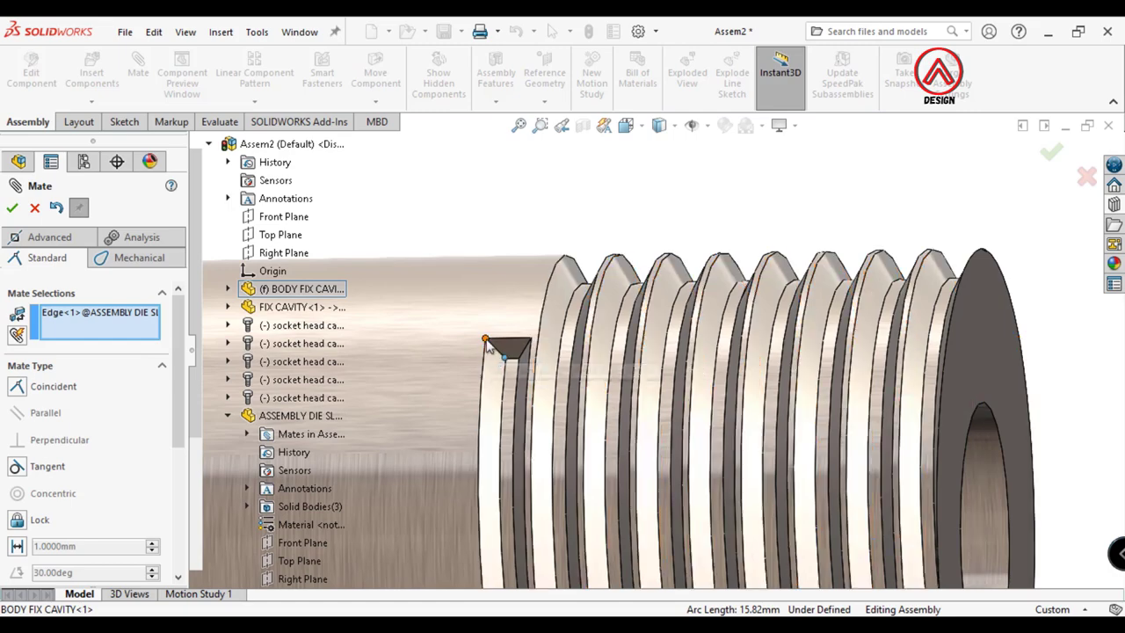
{"action": "left_click", "coordinate": [489, 343]}
{"action": "scroll", "coordinate": [646, 371], "scroll_direction": "up", "scroll_amount": 2}
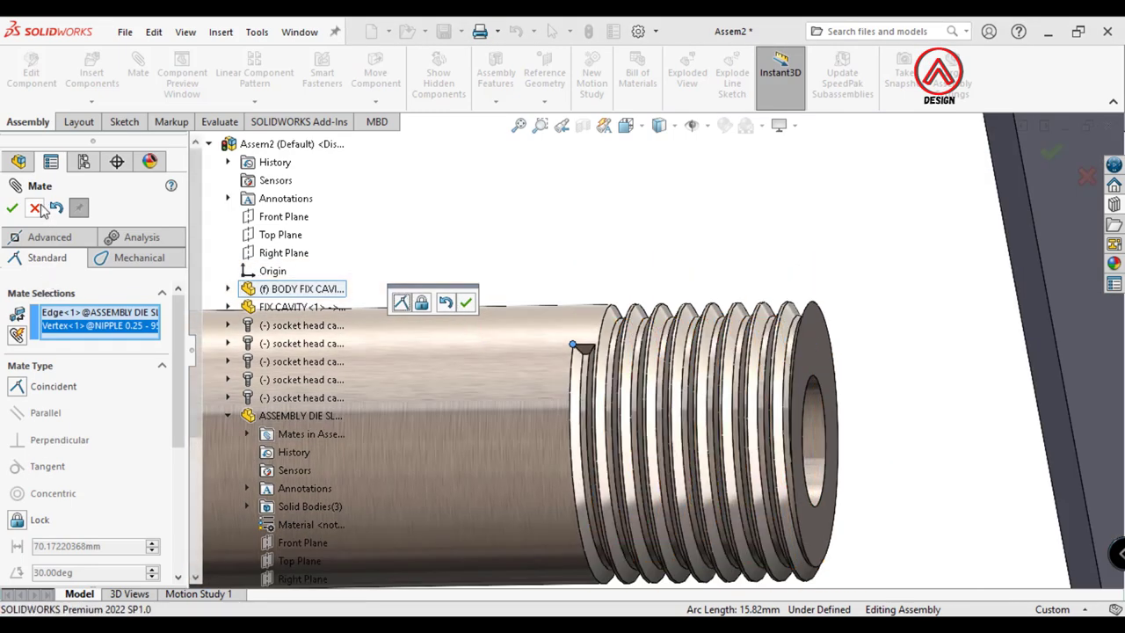
{"action": "key", "text": "Return"}
{"action": "scroll", "coordinate": [625, 226], "scroll_direction": "up", "scroll_amount": 3}
{"action": "left_click", "coordinate": [645, 379]}
Select the nipple fitting and orbit around the plate to an isometric view
{"action": "scroll", "coordinate": [644, 379], "scroll_direction": "up", "scroll_amount": 3}
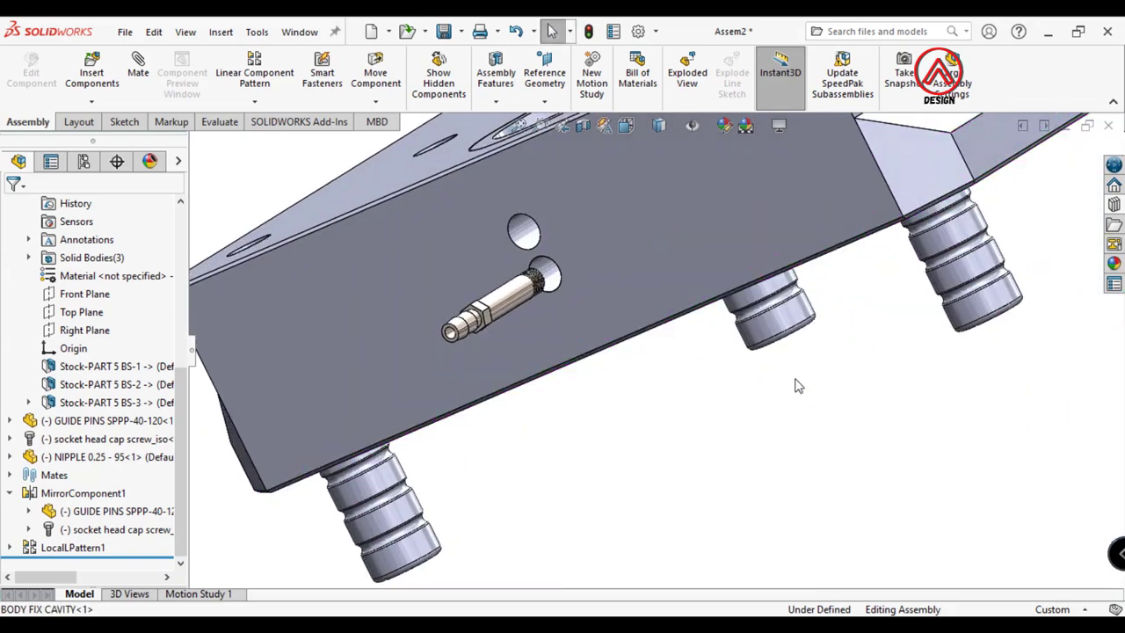
{"action": "middle_click_drag", "start_coordinate": [797, 386], "coordinate": [637, 283]}
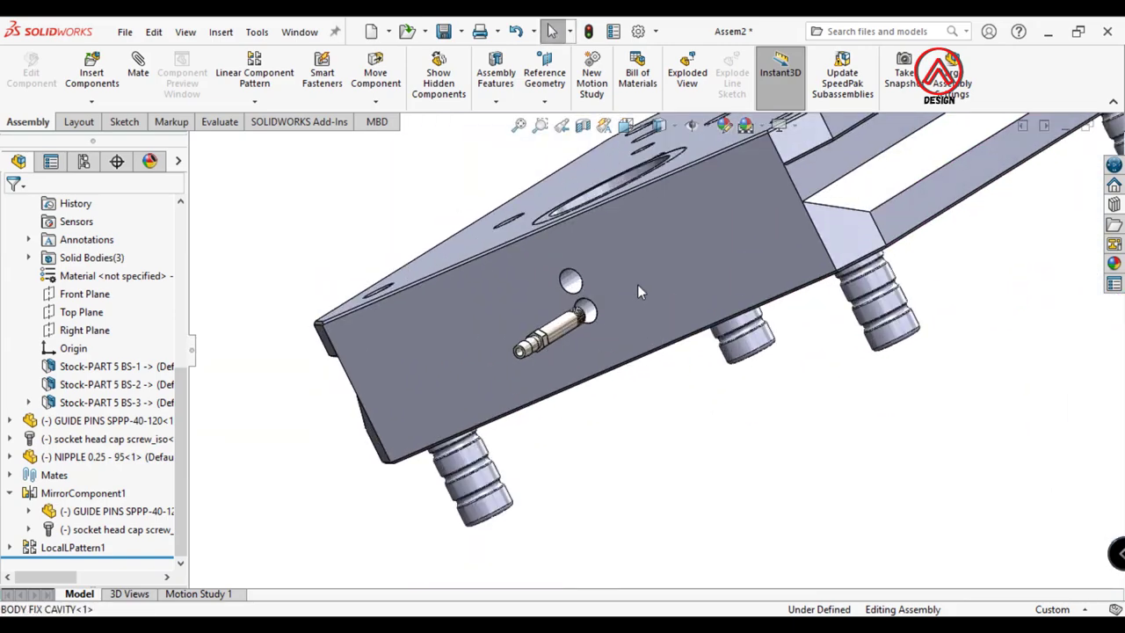
{"action": "scroll", "coordinate": [589, 397], "scroll_direction": "down", "scroll_amount": 5}
{"action": "left_click", "coordinate": [588, 397]}
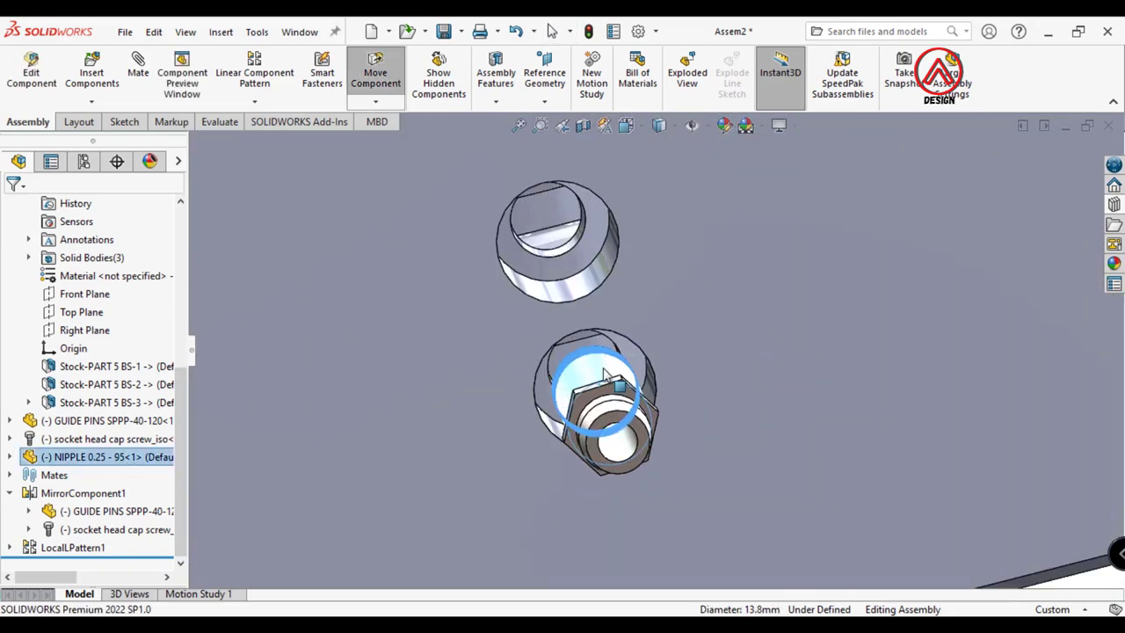
{"action": "middle_click_drag", "start_coordinate": [588, 397], "coordinate": [631, 149]}
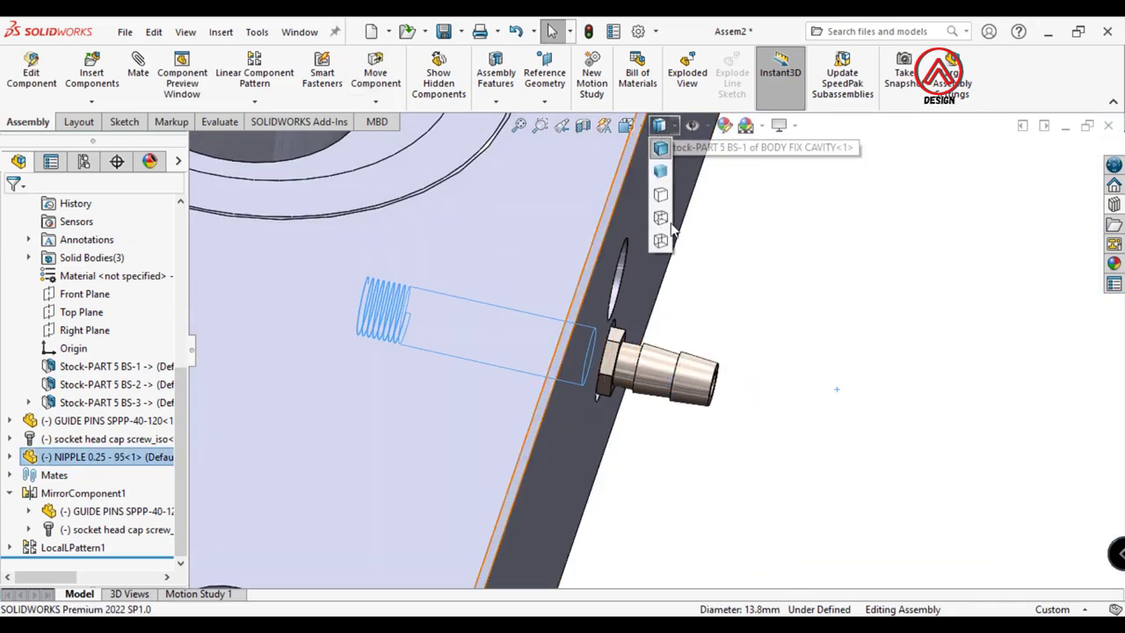
{"action": "scroll", "coordinate": [934, 339], "scroll_direction": "up", "scroll_amount": 5}
{"action": "mouse_move", "coordinate": [934, 339]}
{"action": "middle_mouse_down"}
{"action": "mouse_move", "coordinate": [638, 269]}
{"action": "mouse_move", "coordinate": [606, 194]}
{"action": "middle_mouse_up"}
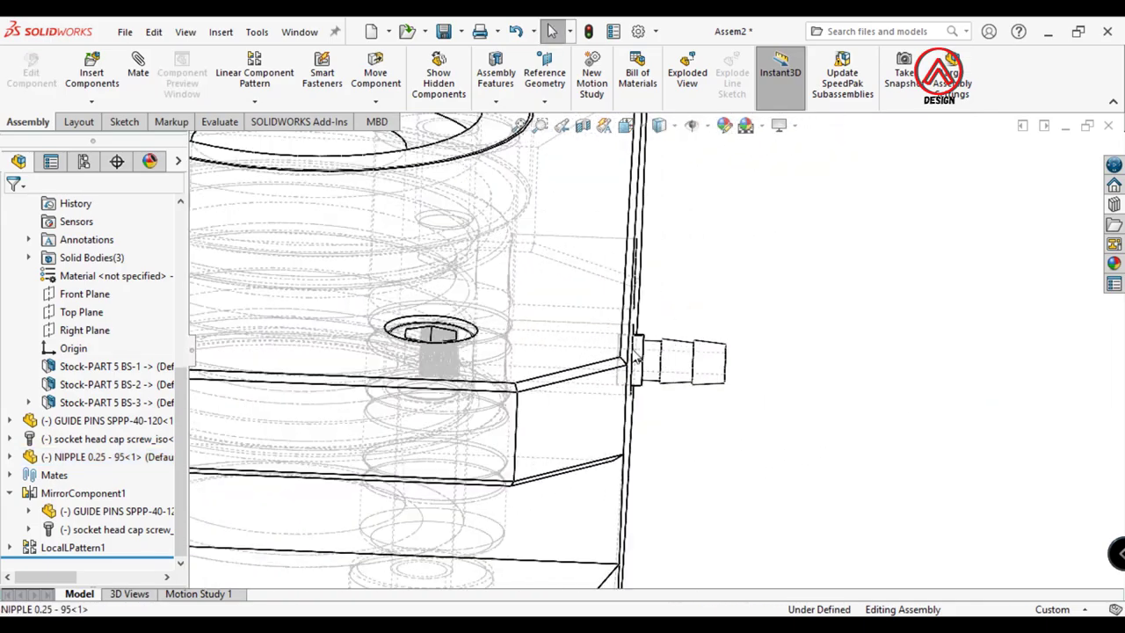
Cut the model with a section view and slide the nipple along its hole axis
{"action": "left_click", "coordinate": [586, 127]}
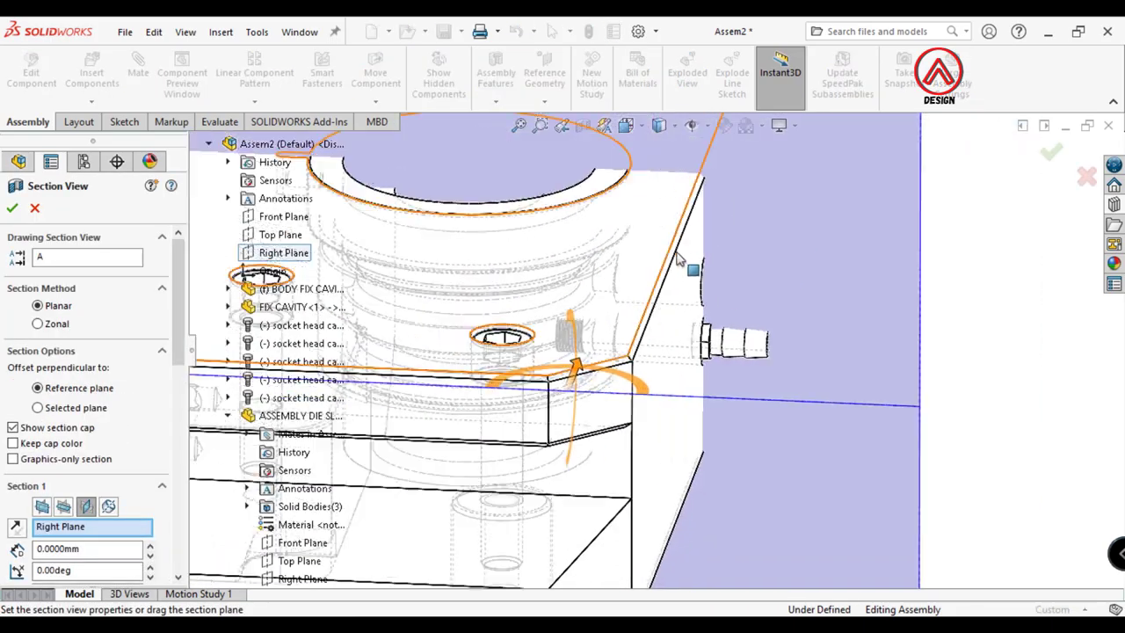
{"action": "middle_click_drag", "start_coordinate": [563, 369], "coordinate": [485, 359]}
{"action": "left_click", "coordinate": [12, 208]}
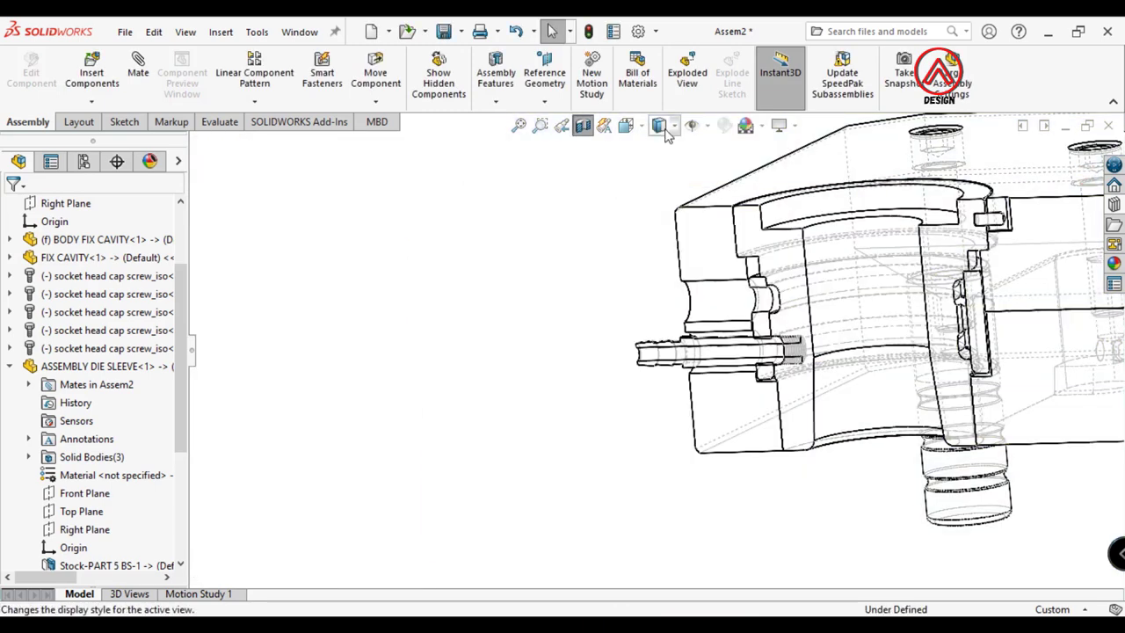
{"action": "scroll", "coordinate": [766, 380], "scroll_direction": "down", "scroll_amount": 3}
{"action": "scroll", "coordinate": [766, 380], "scroll_direction": "down", "scroll_amount": 2}
{"action": "scroll", "coordinate": [714, 305], "scroll_direction": "down", "scroll_amount": 2}
{"action": "left_click_drag", "start_coordinate": [713, 305], "coordinate": [574, 286]}
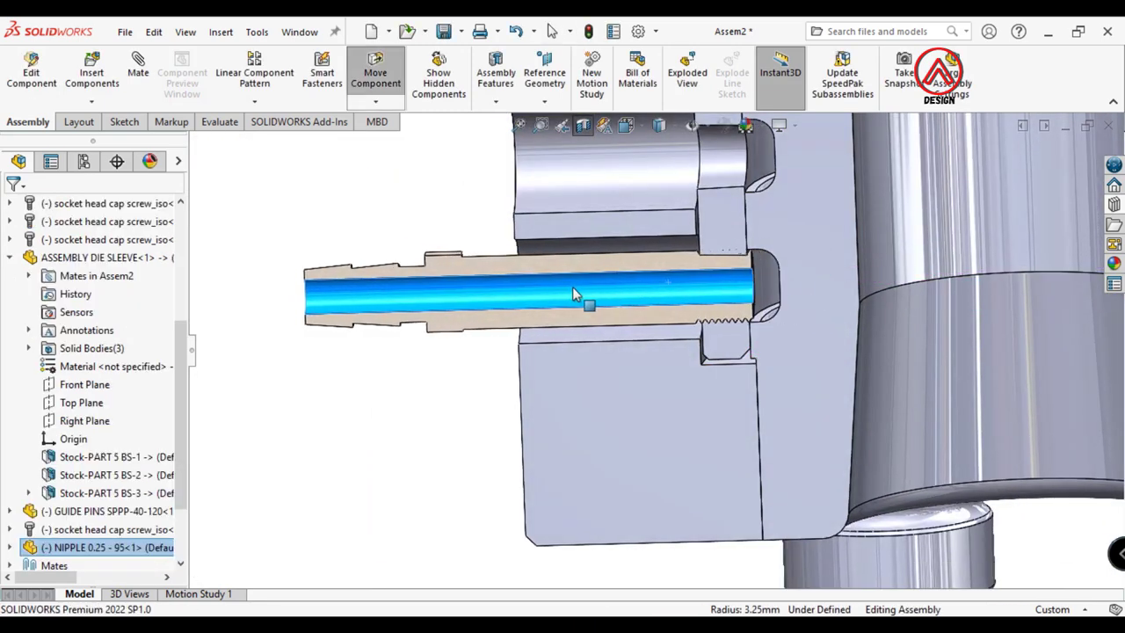
{"action": "key", "text": "Escape"}
Turn off the section view and bring up the Evaluate tools
{"action": "scroll", "coordinate": [592, 371], "scroll_direction": "up", "scroll_amount": 3}
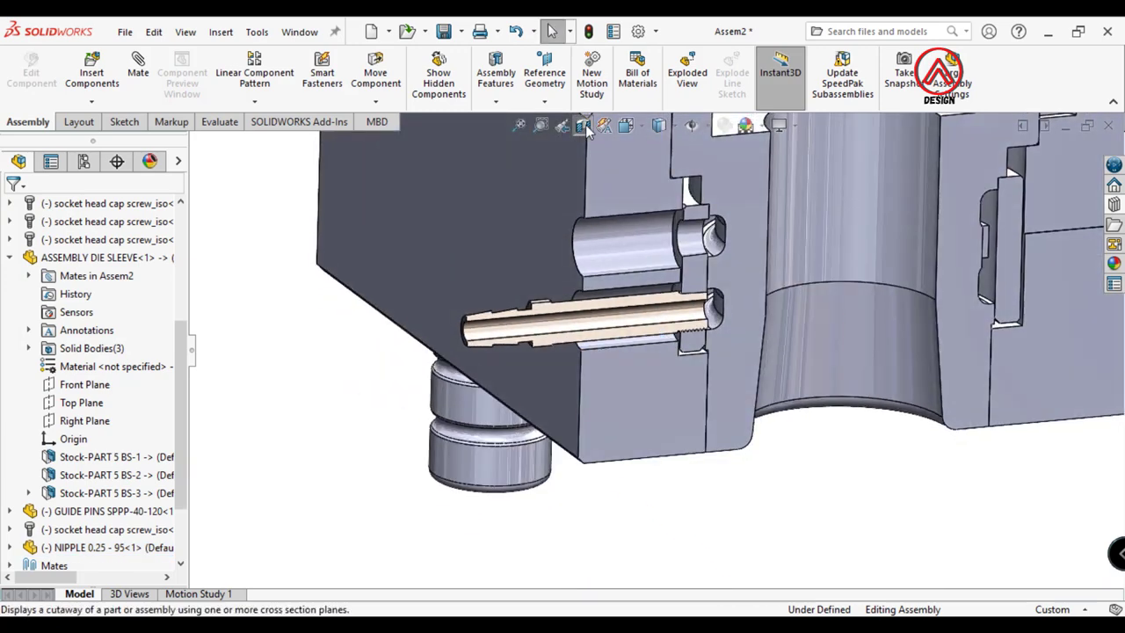
{"action": "left_click", "coordinate": [583, 125]}
{"action": "scroll", "coordinate": [719, 372], "scroll_direction": "down", "scroll_amount": 2}
{"action": "scroll", "coordinate": [719, 372], "scroll_direction": "down", "scroll_amount": 2}
{"action": "scroll", "coordinate": [685, 325], "scroll_direction": "down", "scroll_amount": 2}
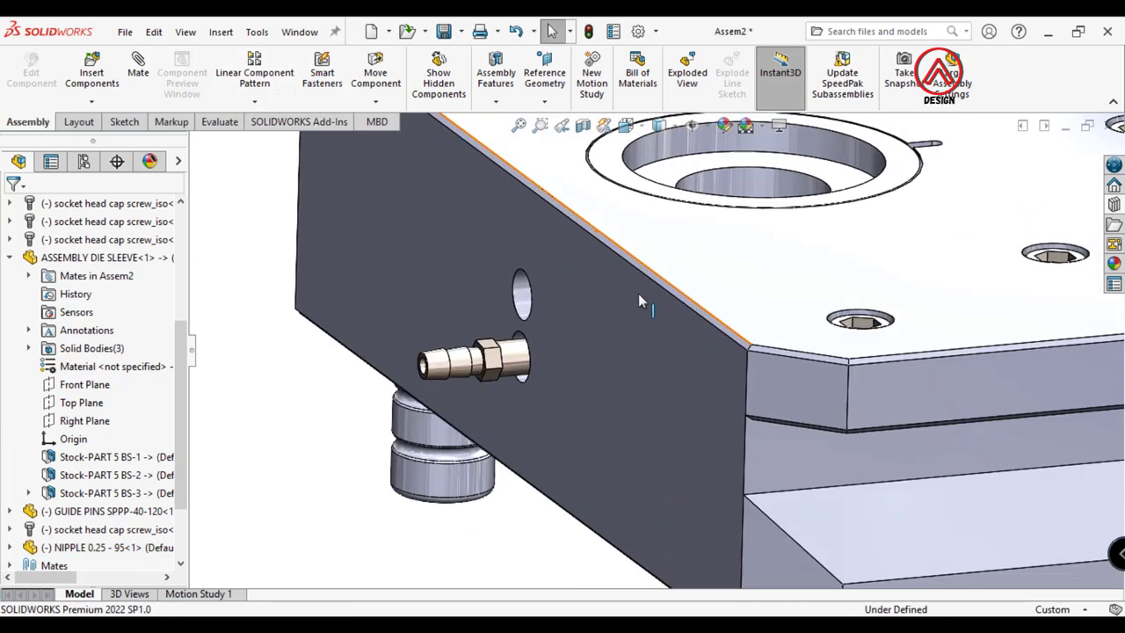
{"action": "scroll", "coordinate": [668, 307], "scroll_direction": "down", "scroll_amount": 2}
{"action": "left_click", "coordinate": [217, 121]}
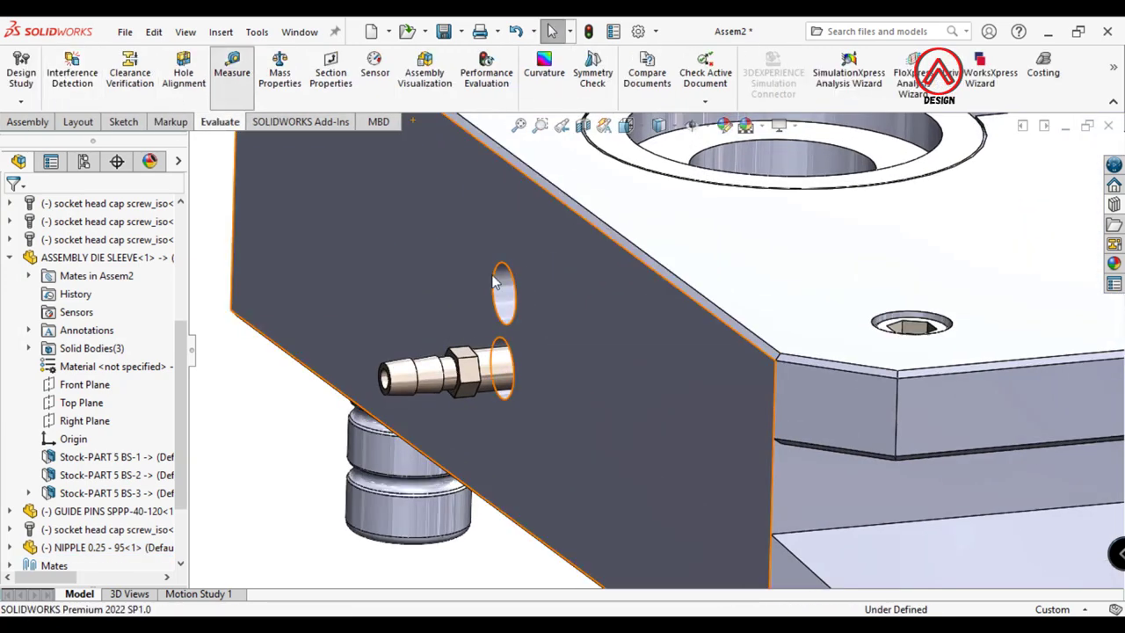
Measure the spacing between the two side holes
{"action": "scroll", "coordinate": [497, 290], "scroll_direction": "down", "scroll_amount": 2}
{"action": "left_click", "coordinate": [524, 220]}
{"action": "left_click", "coordinate": [523, 352]}
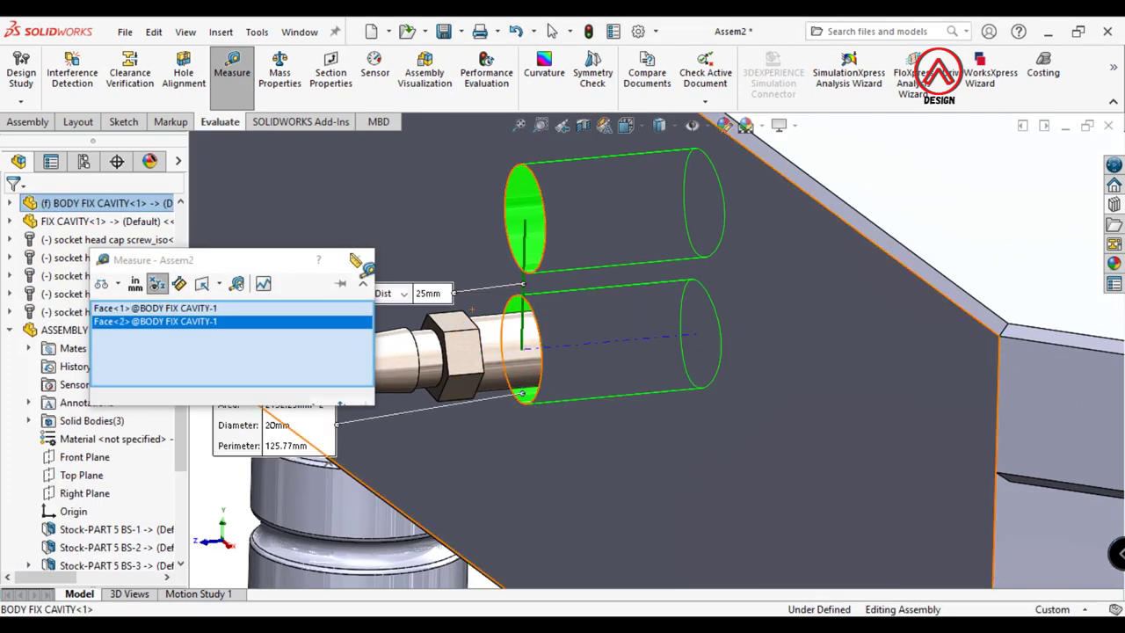
{"action": "left_click", "coordinate": [353, 256]}
{"action": "key", "text": "Escape"}
Pattern the nipple along the plate edge with 25 mm spacing
{"action": "left_click", "coordinate": [249, 81]}
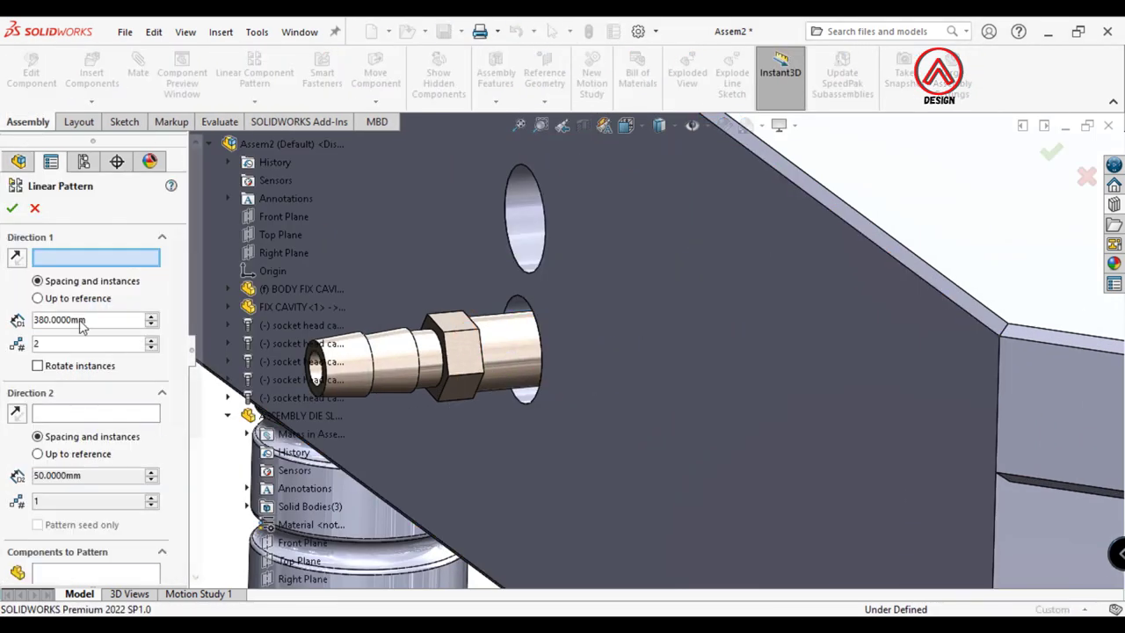
{"action": "scroll", "coordinate": [659, 352], "scroll_direction": "up", "scroll_amount": 3}
{"action": "left_click", "coordinate": [819, 380]}
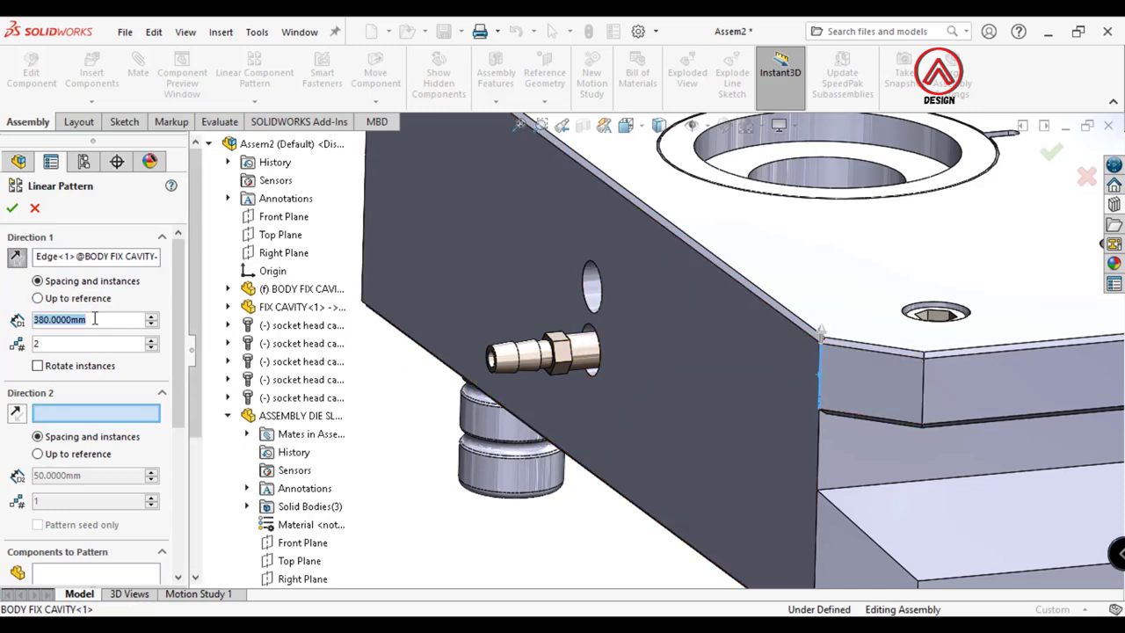
{"action": "type", "text": "25"}
{"action": "left_click", "coordinate": [75, 575]}
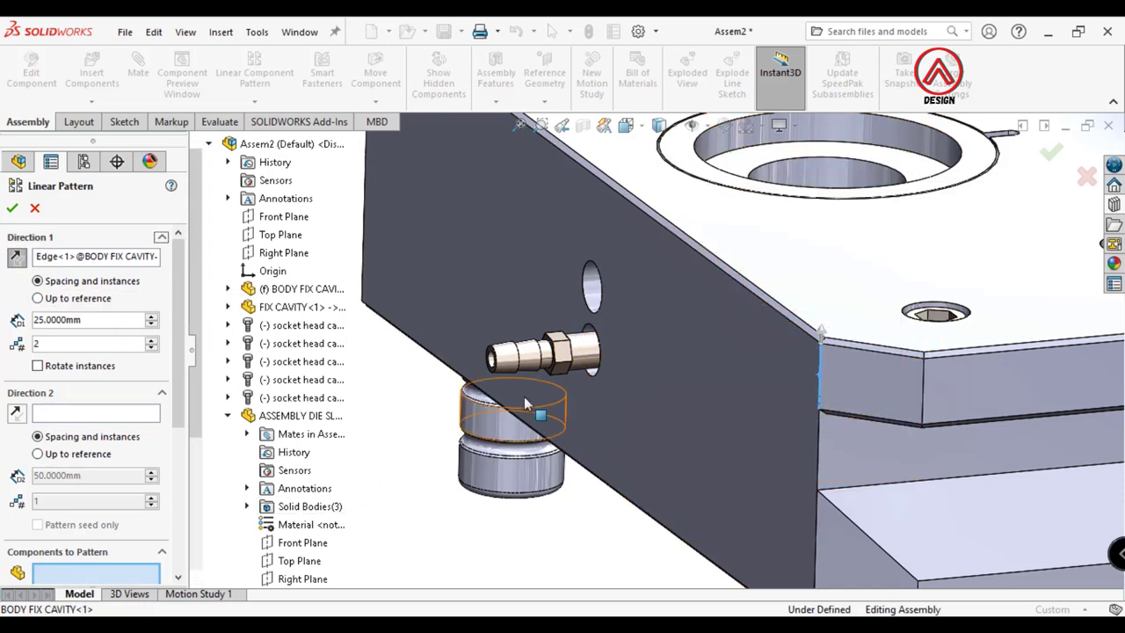
{"action": "left_click", "coordinate": [521, 360]}
{"action": "left_click", "coordinate": [12, 209]}
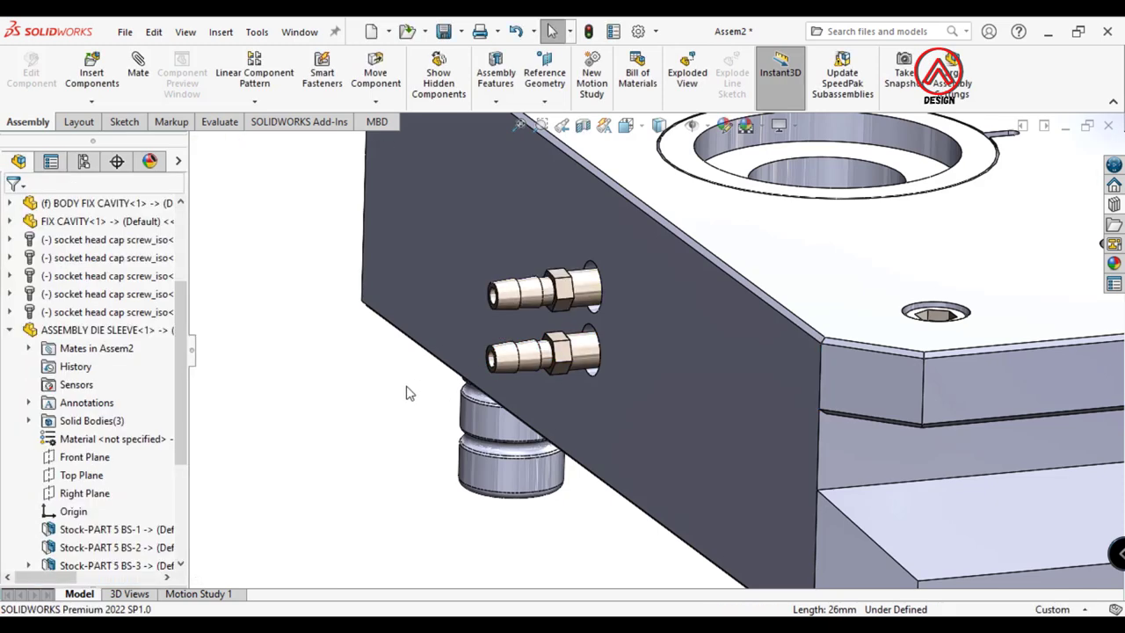
{"action": "scroll", "coordinate": [407, 389], "scroll_direction": "up", "scroll_amount": 3}
Insert another NIPPLE 0.25 - 155 part and place it near the block's side hole
{"action": "scroll", "coordinate": [955, 344], "scroll_direction": "up", "scroll_amount": 2}
{"action": "mouse_move", "coordinate": [955, 344]}
{"action": "middle_mouse_down"}
{"action": "mouse_move", "coordinate": [663, 285]}
{"action": "mouse_move", "coordinate": [101, 88]}
{"action": "middle_mouse_up"}
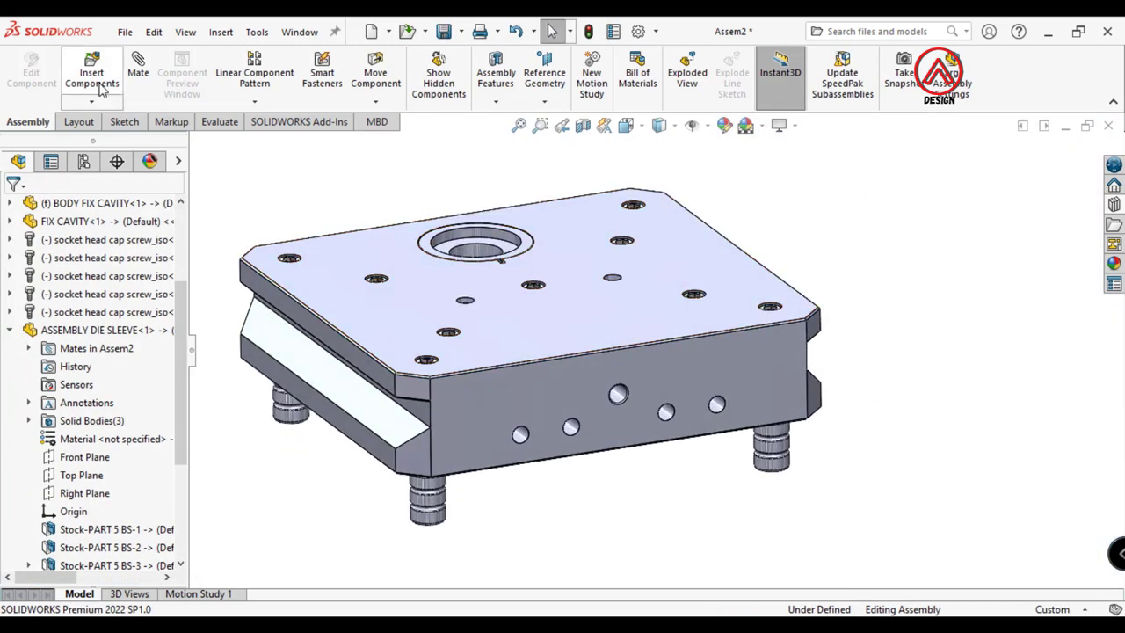
{"action": "left_click", "coordinate": [88, 77]}
{"action": "left_click", "coordinate": [387, 302]}
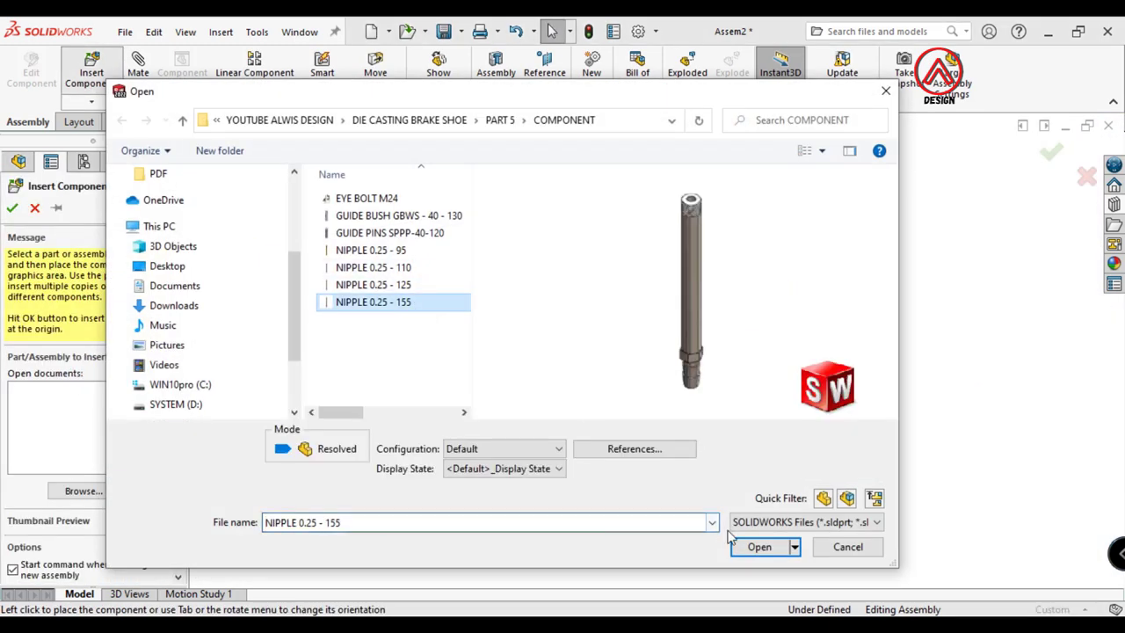
{"action": "left_click", "coordinate": [759, 547]}
{"action": "left_click", "coordinate": [693, 482]}
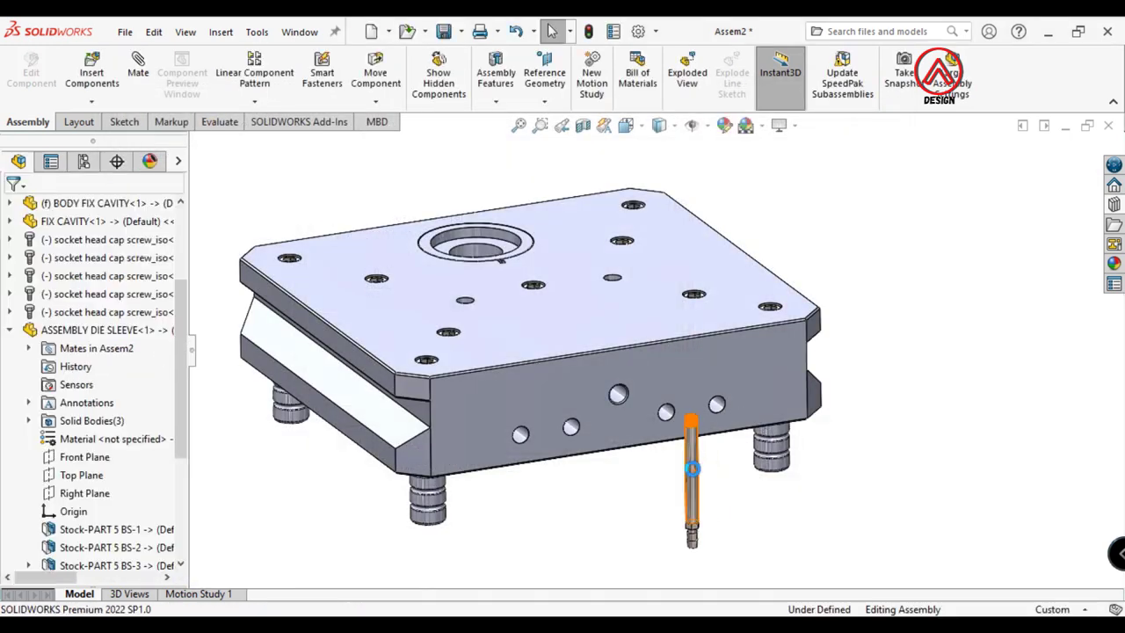
{"action": "right_click_drag", "start_coordinate": [691, 466], "coordinate": [791, 453]}
{"action": "key", "text": "Escape"}
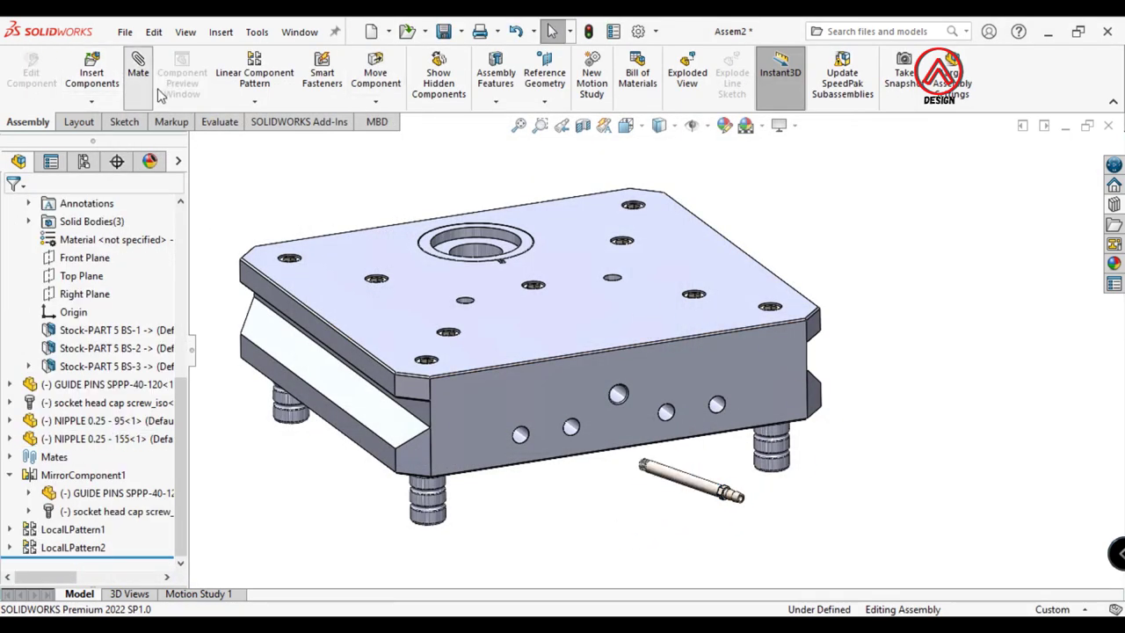
{"action": "scroll", "coordinate": [681, 481], "scroll_direction": "down", "scroll_amount": 3}
Mate the nipple's cylindrical face concentric with the side hole
{"action": "left_click", "coordinate": [688, 475]}
{"action": "left_click", "coordinate": [741, 331]}
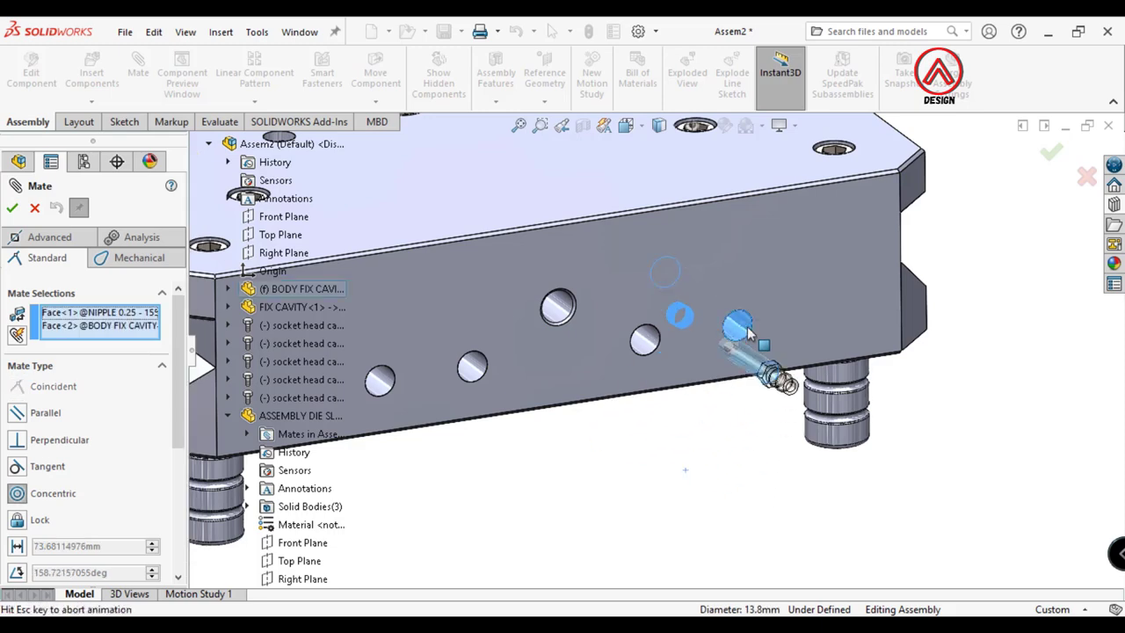
{"action": "left_click", "coordinate": [1011, 302]}
{"action": "left_click_drag", "start_coordinate": [756, 347], "coordinate": [930, 406]}
{"action": "scroll", "coordinate": [930, 406], "scroll_direction": "down", "scroll_amount": 2}
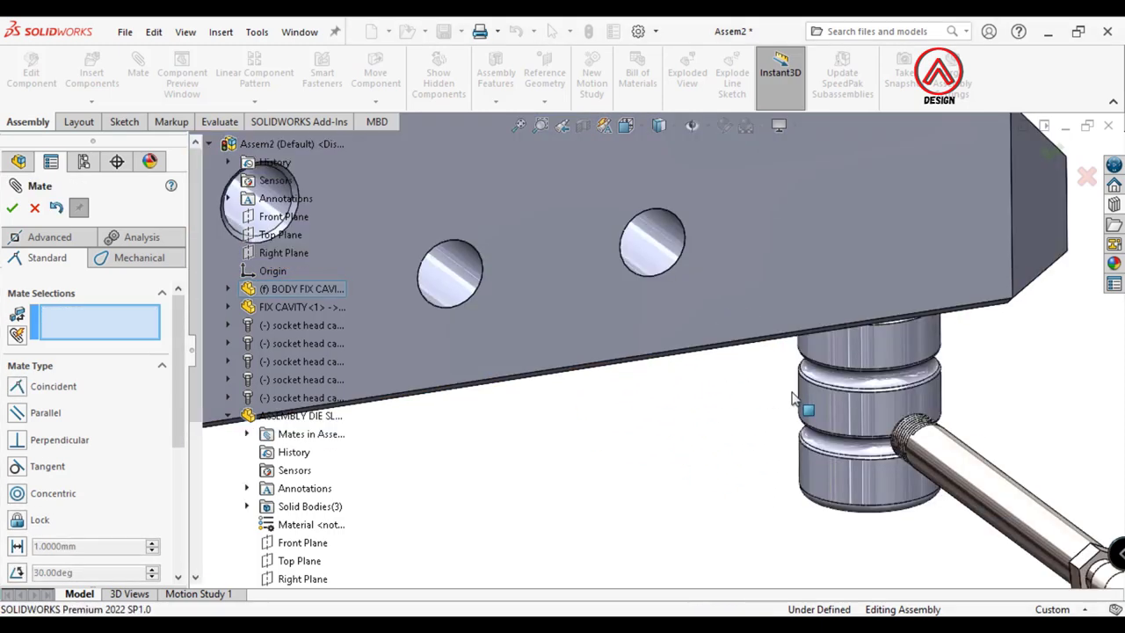
{"action": "scroll", "coordinate": [930, 406], "scroll_direction": "up", "scroll_amount": 2}
{"action": "scroll", "coordinate": [859, 442], "scroll_direction": "up", "scroll_amount": 2}
{"action": "scroll", "coordinate": [559, 328], "scroll_direction": "down", "scroll_amount": 4}
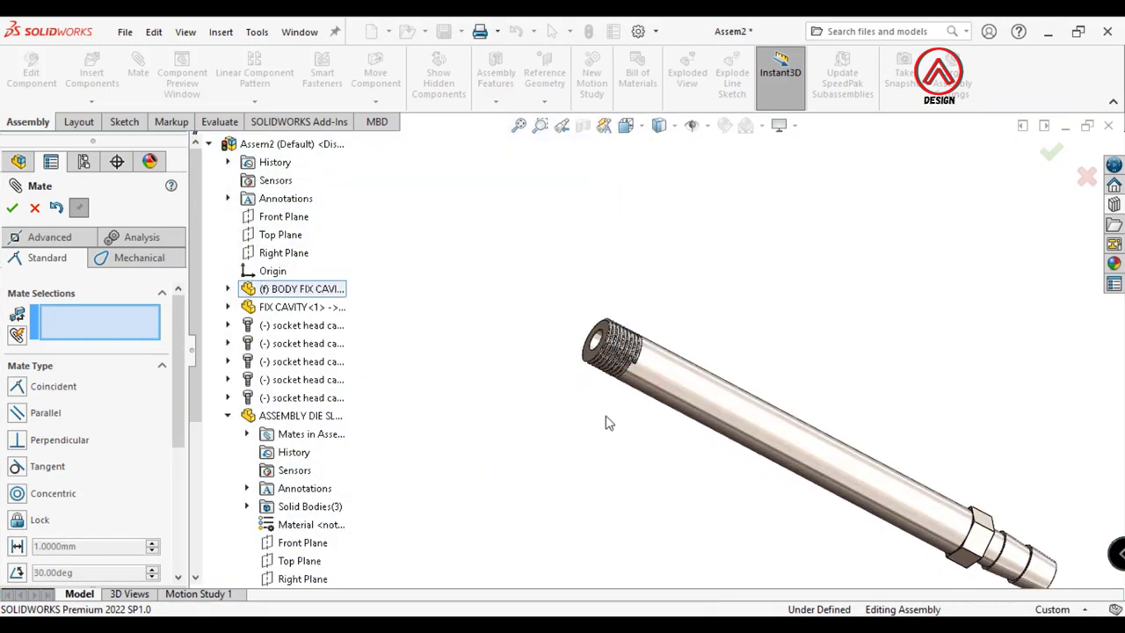
{"action": "scroll", "coordinate": [657, 330], "scroll_direction": "down", "scroll_amount": 4}
Add a flipped 10 mm distance mate between the nipple end face and the block face
{"action": "left_click", "coordinate": [656, 330]}
{"action": "scroll", "coordinate": [649, 364], "scroll_direction": "up", "scroll_amount": 5}
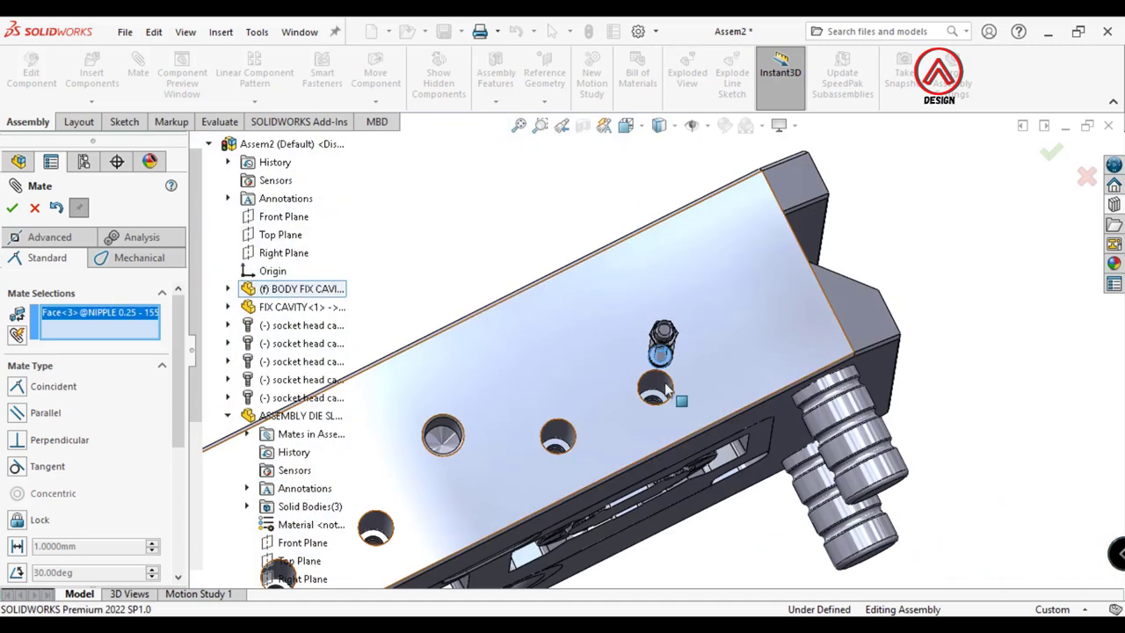
{"action": "middle_click_drag", "start_coordinate": [649, 365], "coordinate": [701, 386]}
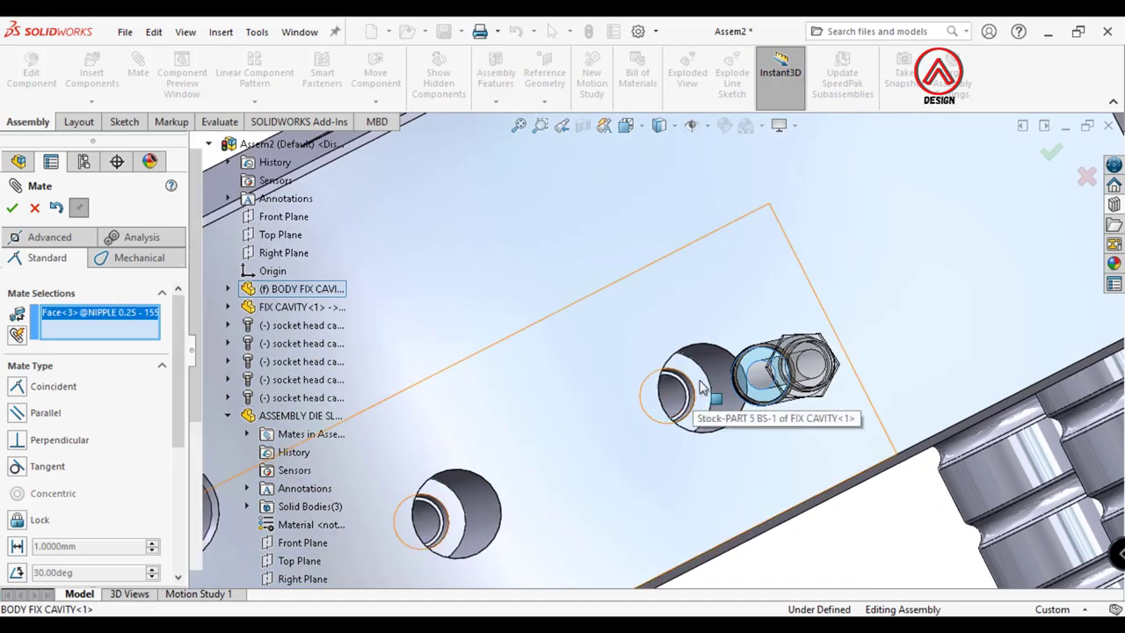
{"action": "left_click", "coordinate": [700, 387]}
{"action": "middle_click_drag", "start_coordinate": [595, 371], "coordinate": [741, 455]}
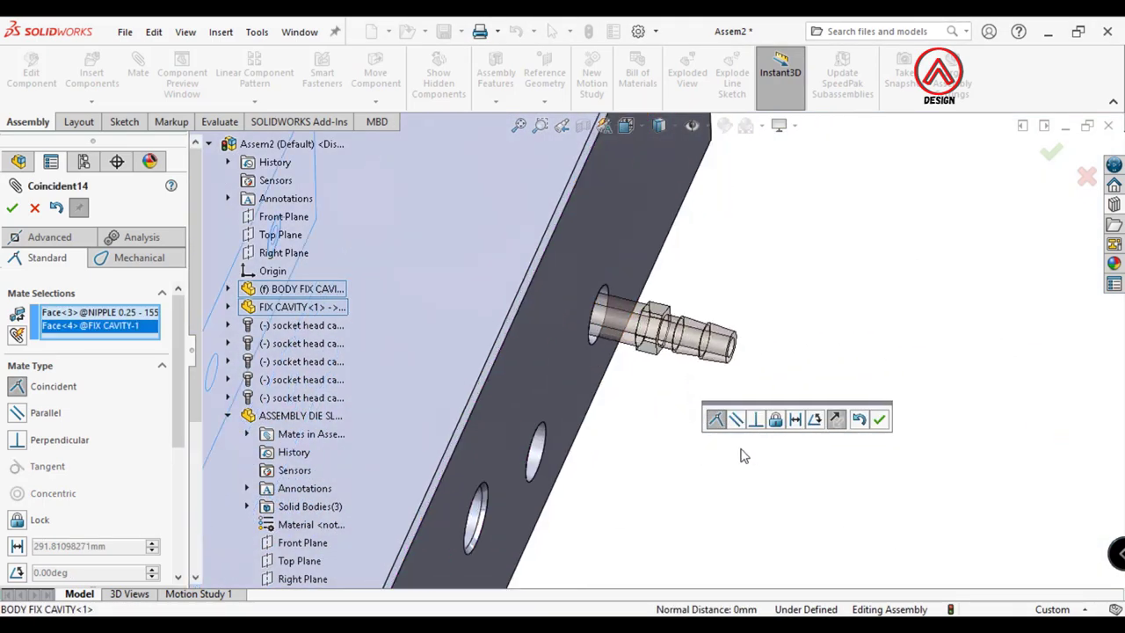
{"action": "left_click", "coordinate": [795, 419]}
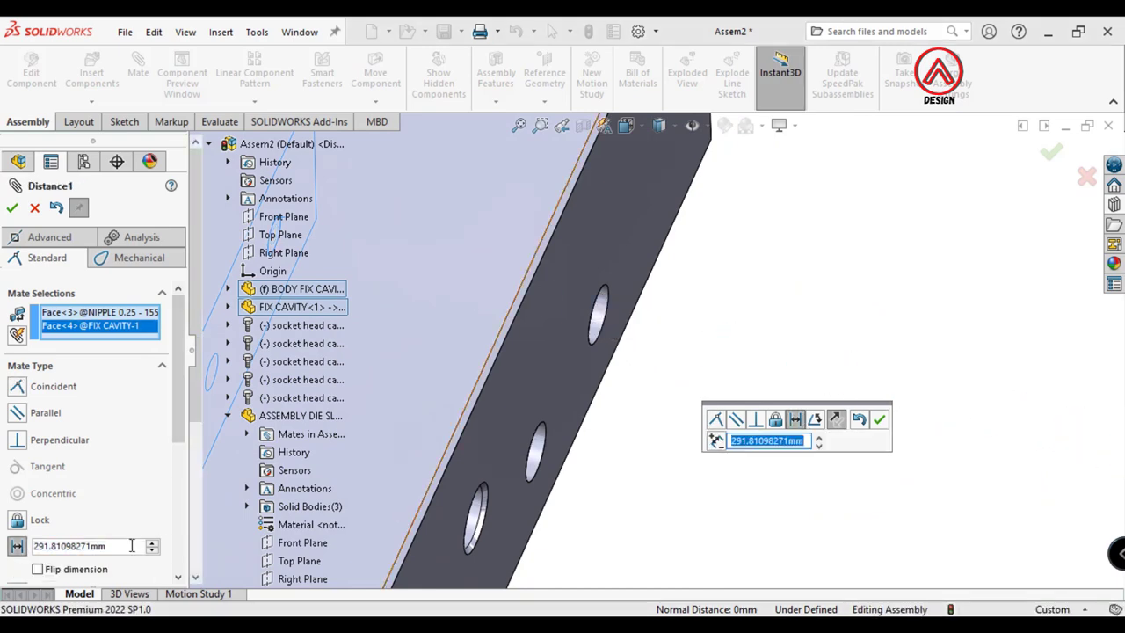
{"action": "type", "text": "10.0000"}
{"action": "key", "text": "Return"}
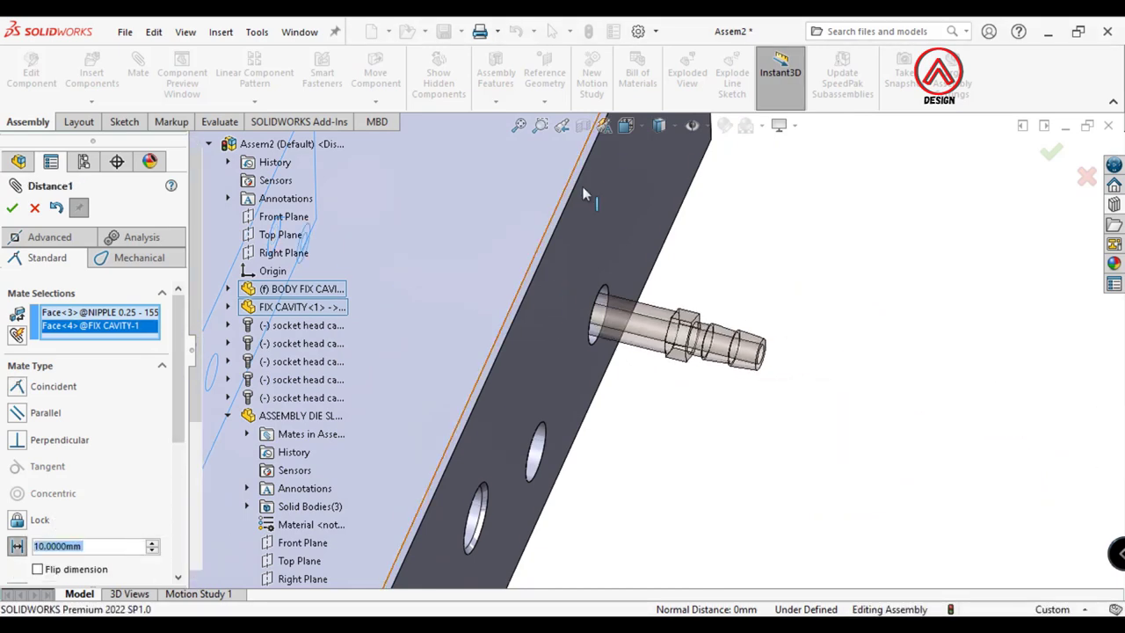
{"action": "left_click", "coordinate": [661, 218]}
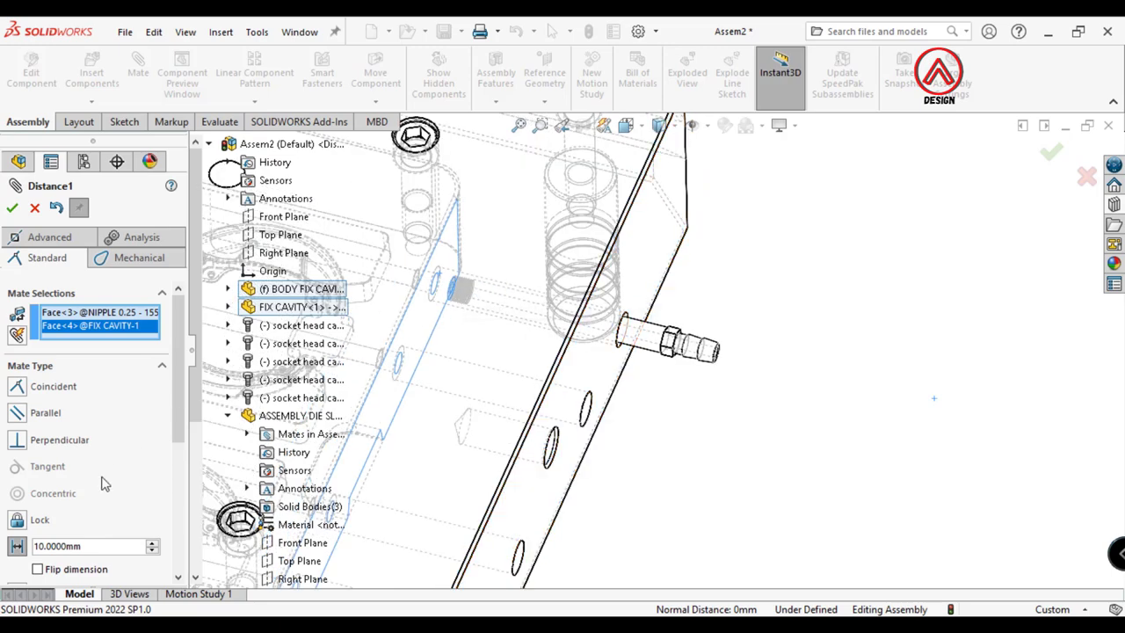
{"action": "left_click", "coordinate": [39, 569]}
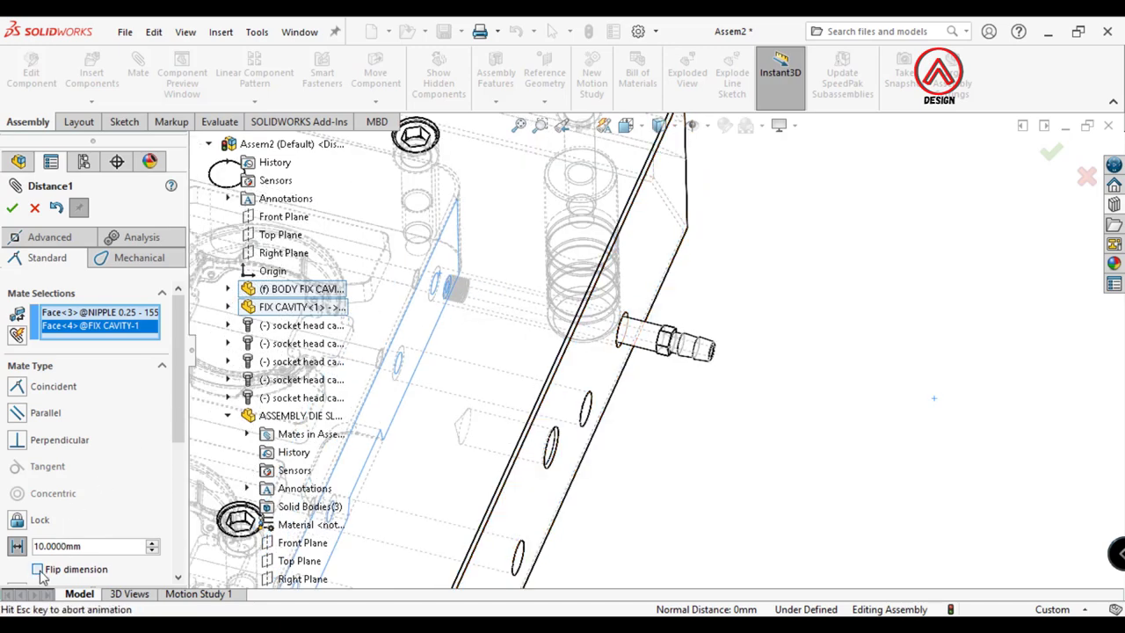
{"action": "left_click", "coordinate": [12, 208]}
{"action": "left_click", "coordinate": [11, 208]}
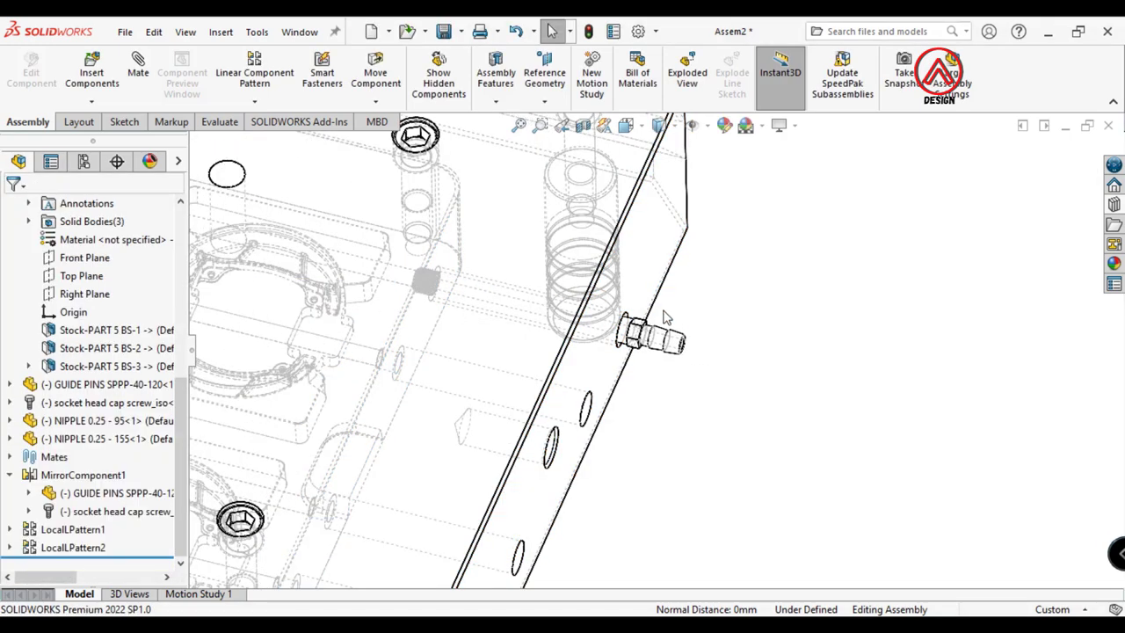
In Shaded with Edges, measure 62 mm from the nipple to the neighbouring hole, then start a Linear Component Pattern
{"action": "left_click", "coordinate": [661, 149]}
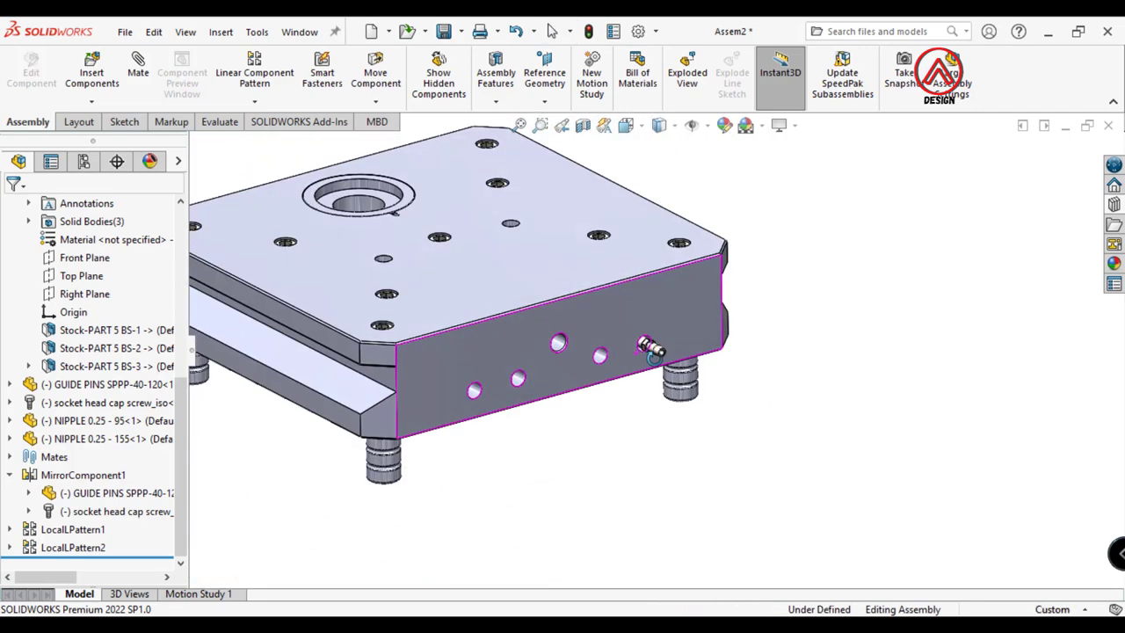
{"action": "left_click", "coordinate": [220, 122]}
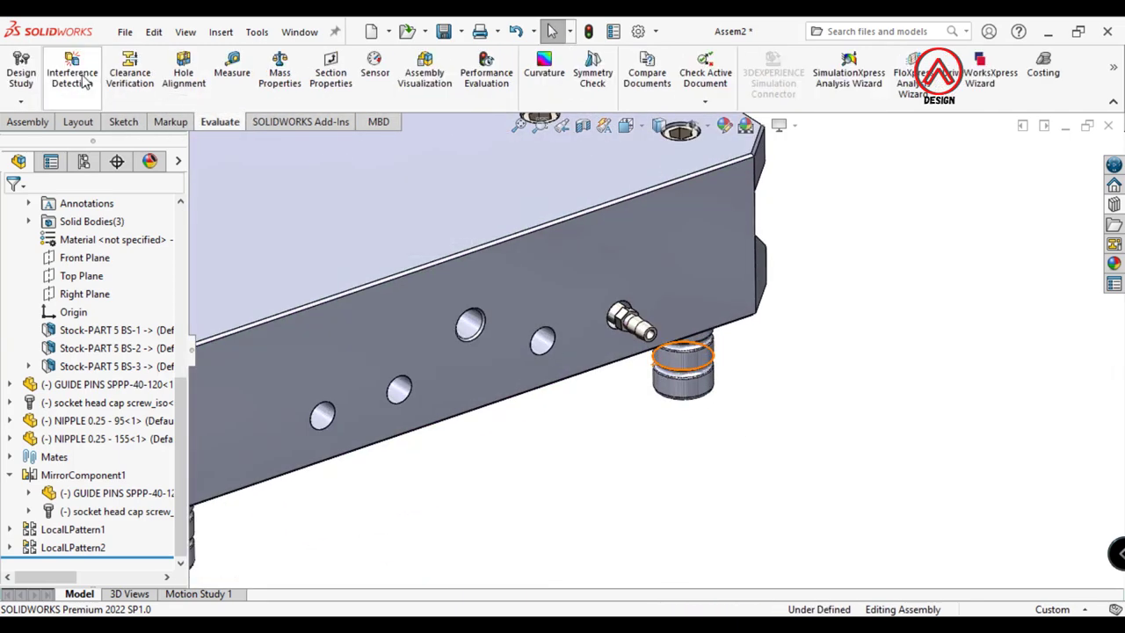
{"action": "left_click", "coordinate": [230, 71]}
{"action": "scroll", "coordinate": [629, 325], "scroll_direction": "down", "scroll_amount": 5}
{"action": "left_click", "coordinate": [647, 324]}
{"action": "left_click", "coordinate": [427, 402]}
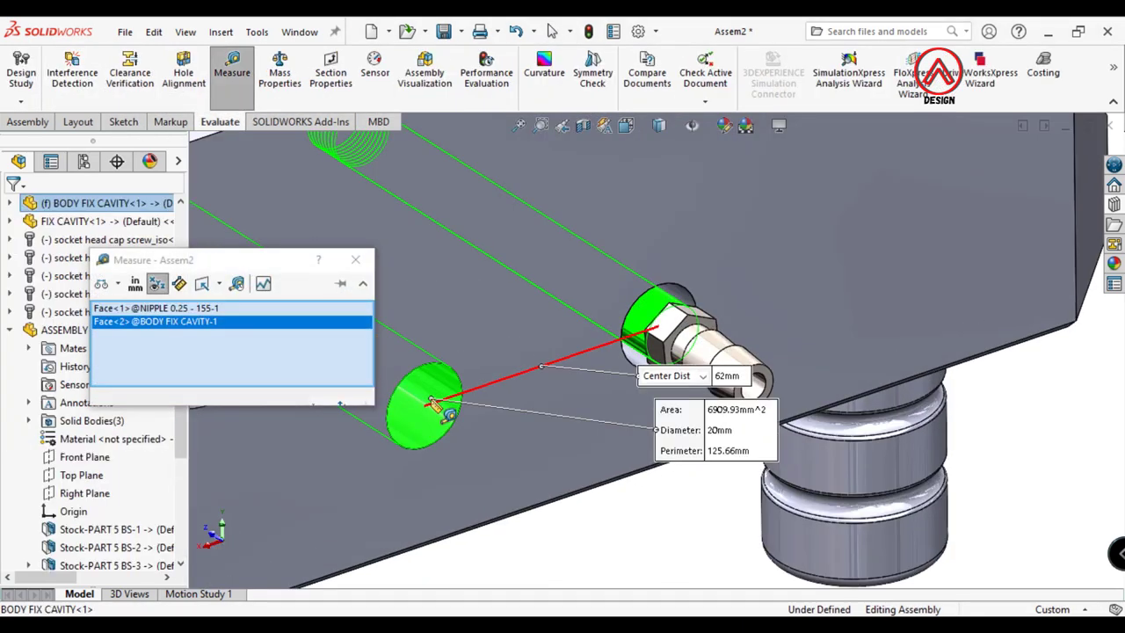
{"action": "scroll", "coordinate": [719, 444], "scroll_direction": "up", "scroll_amount": 2}
{"action": "scroll", "coordinate": [720, 449], "scroll_direction": "up", "scroll_amount": 2}
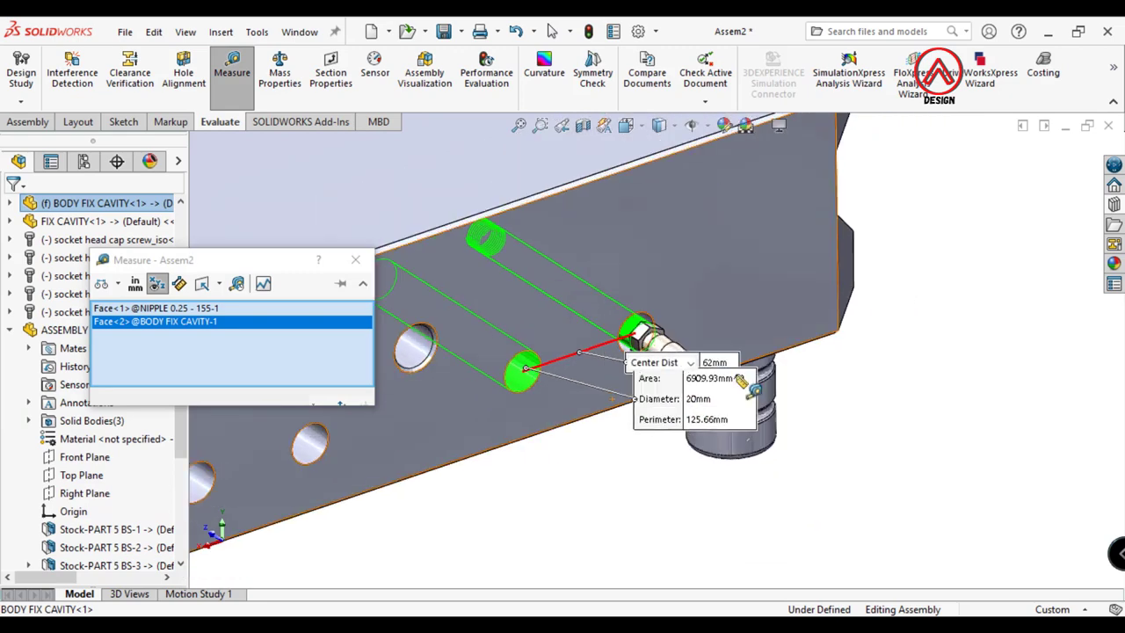
{"action": "left_click", "coordinate": [355, 260]}
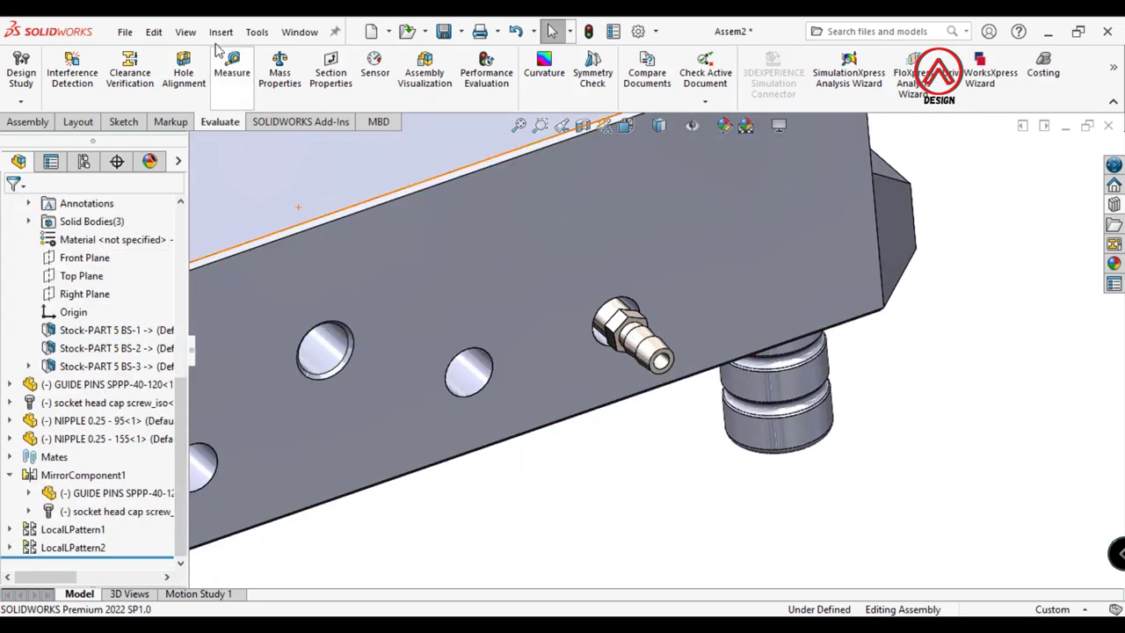
{"action": "left_click", "coordinate": [26, 123]}
{"action": "left_click", "coordinate": [254, 71]}
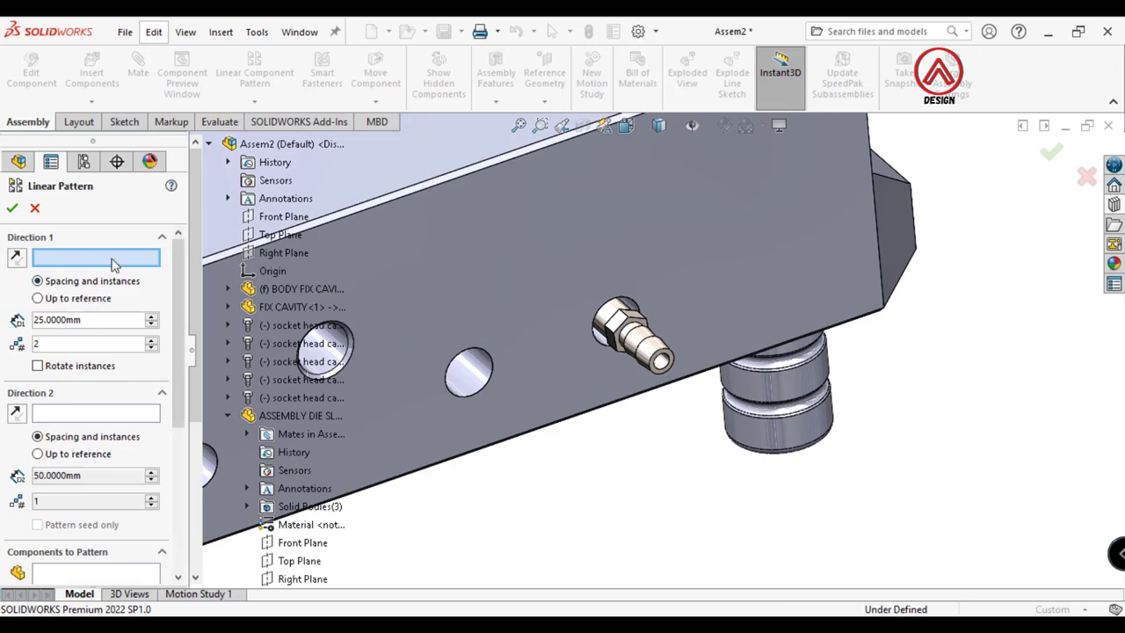
Pattern the nipple 62 mm along the block's bottom edge into the neighbouring hole
{"action": "left_click", "coordinate": [615, 425]}
{"action": "scroll", "coordinate": [651, 422], "scroll_direction": "up", "scroll_amount": 5}
{"action": "left_click", "coordinate": [162, 413]}
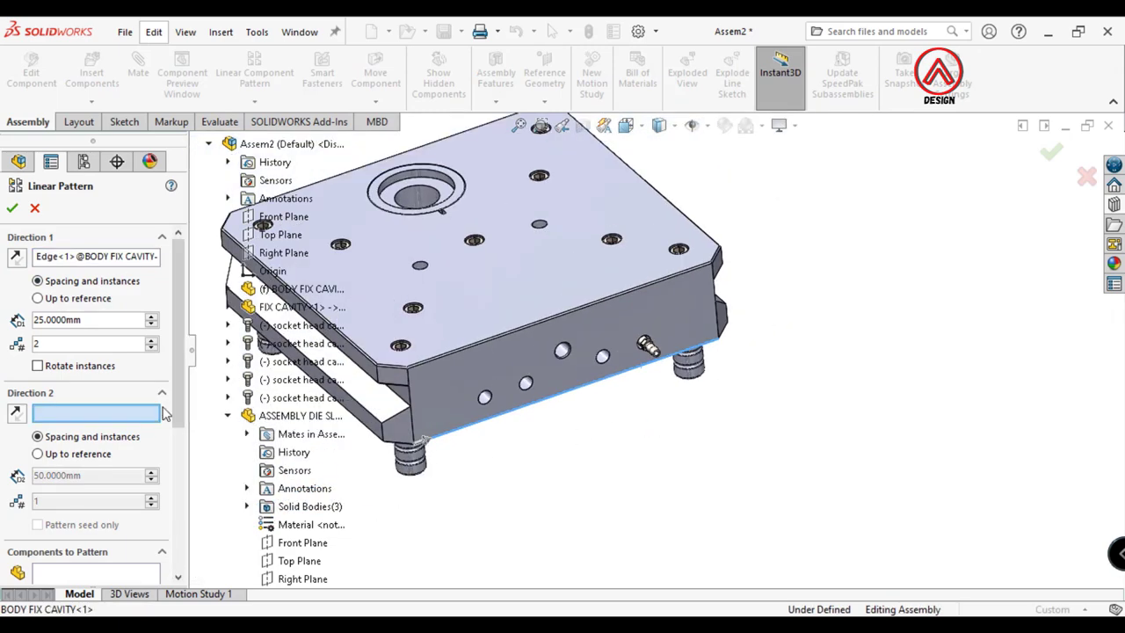
{"action": "type", "text": "62"}
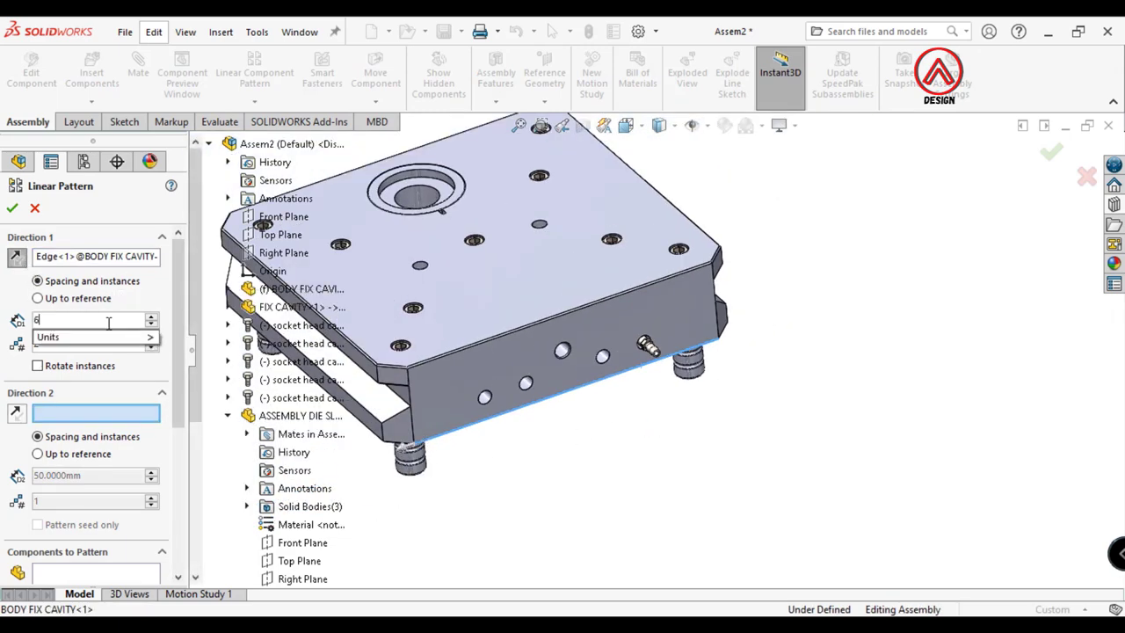
{"action": "key", "text": "Return"}
{"action": "scroll", "coordinate": [629, 351], "scroll_direction": "down", "scroll_amount": 4}
{"action": "left_click", "coordinate": [605, 333]}
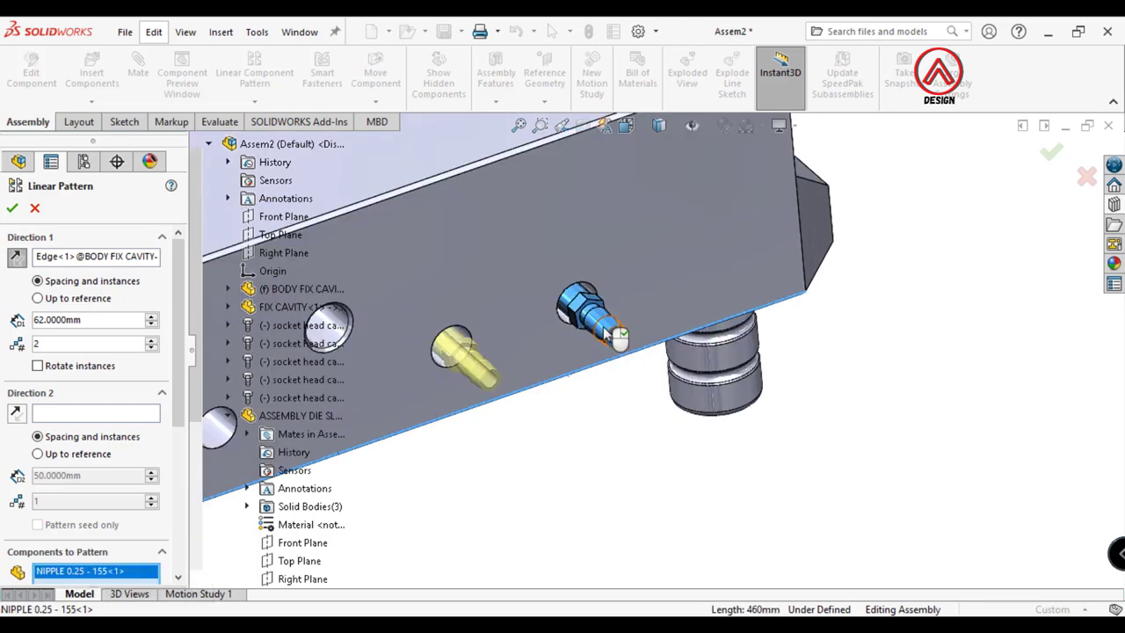
{"action": "key", "text": "Return"}
Mirror both nipples across the Right Plane
{"action": "scroll", "coordinate": [694, 489], "scroll_direction": "up", "scroll_amount": 5}
{"action": "scroll", "coordinate": [695, 490], "scroll_direction": "up", "scroll_amount": 3}
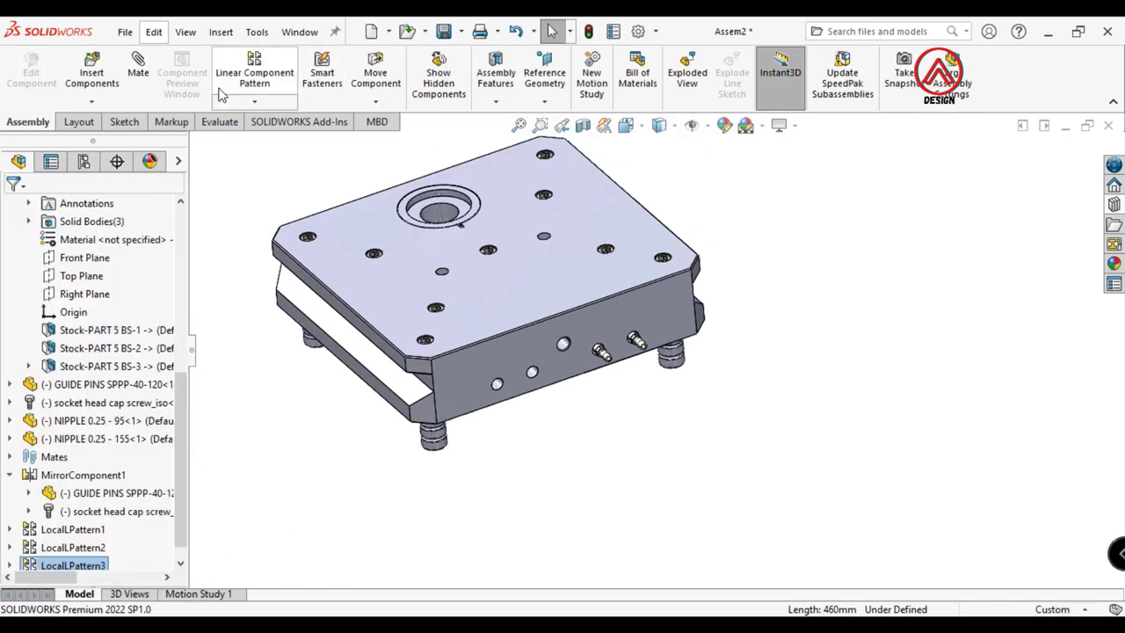
{"action": "left_click", "coordinate": [254, 101]}
{"action": "left_click", "coordinate": [282, 239]}
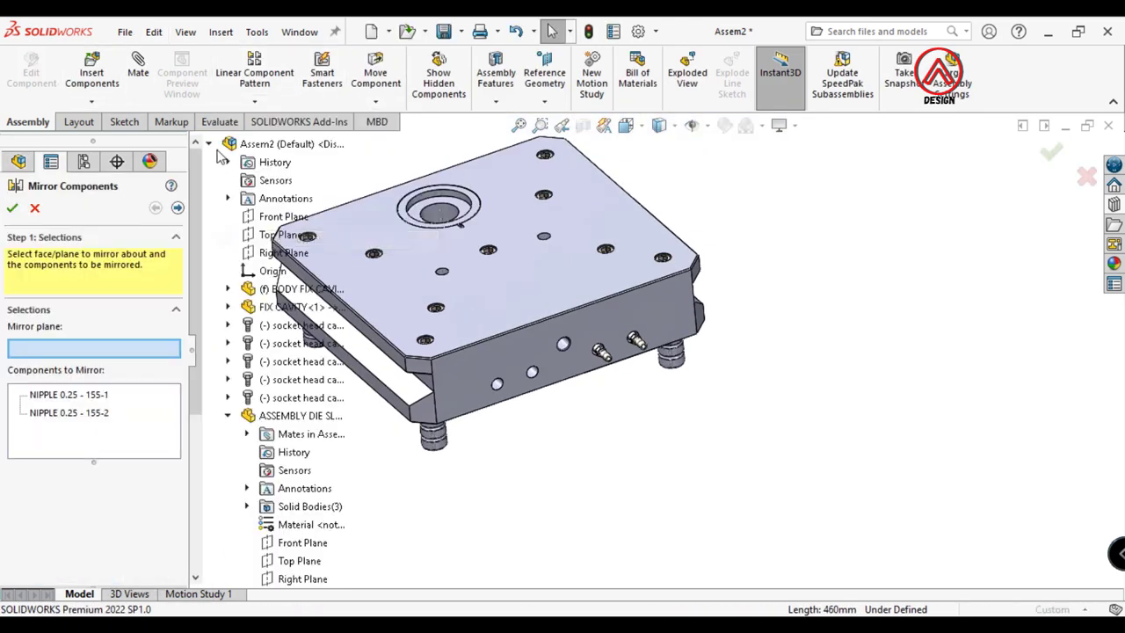
{"action": "left_click", "coordinate": [260, 257]}
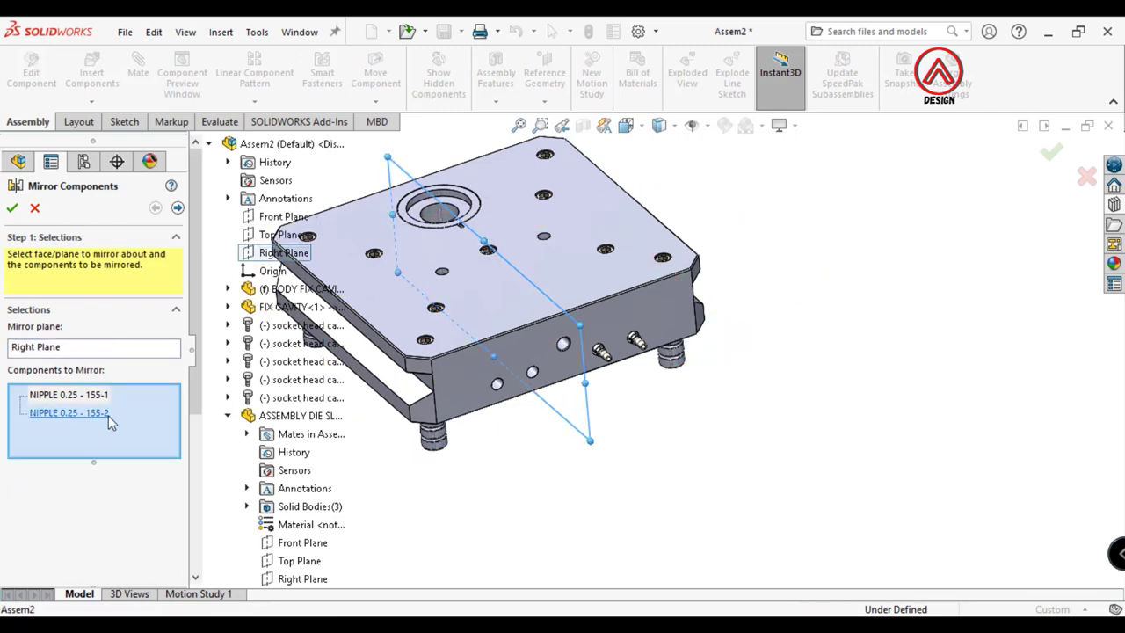
{"action": "left_click", "coordinate": [12, 209]}
{"action": "middle_click_drag", "start_coordinate": [593, 388], "coordinate": [492, 334]}
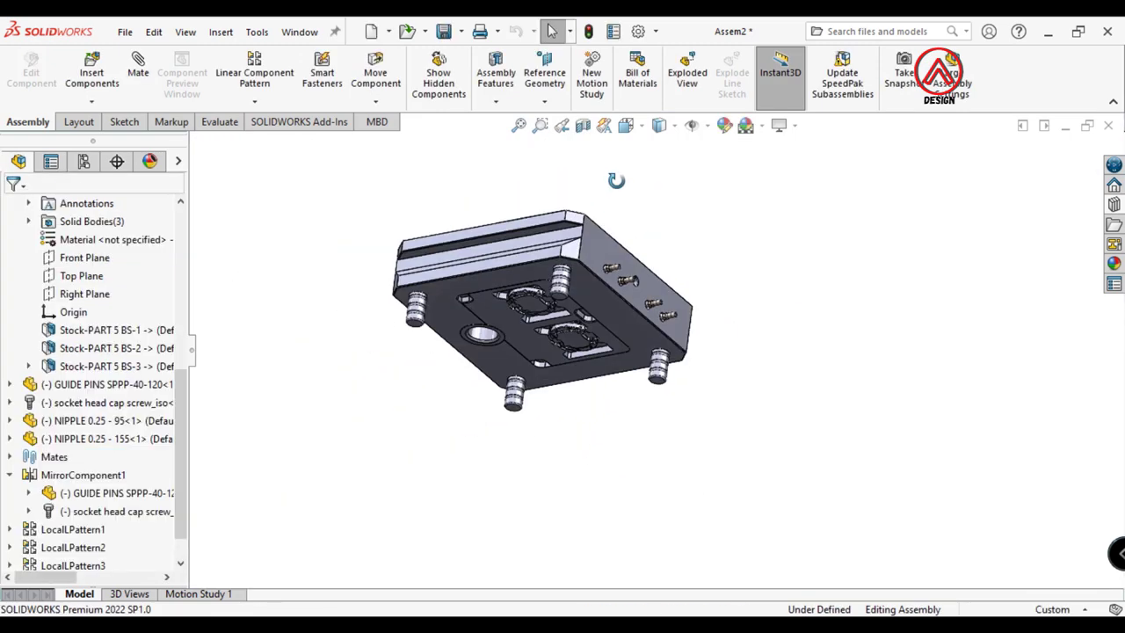
{"action": "left_click", "coordinate": [92, 72]}
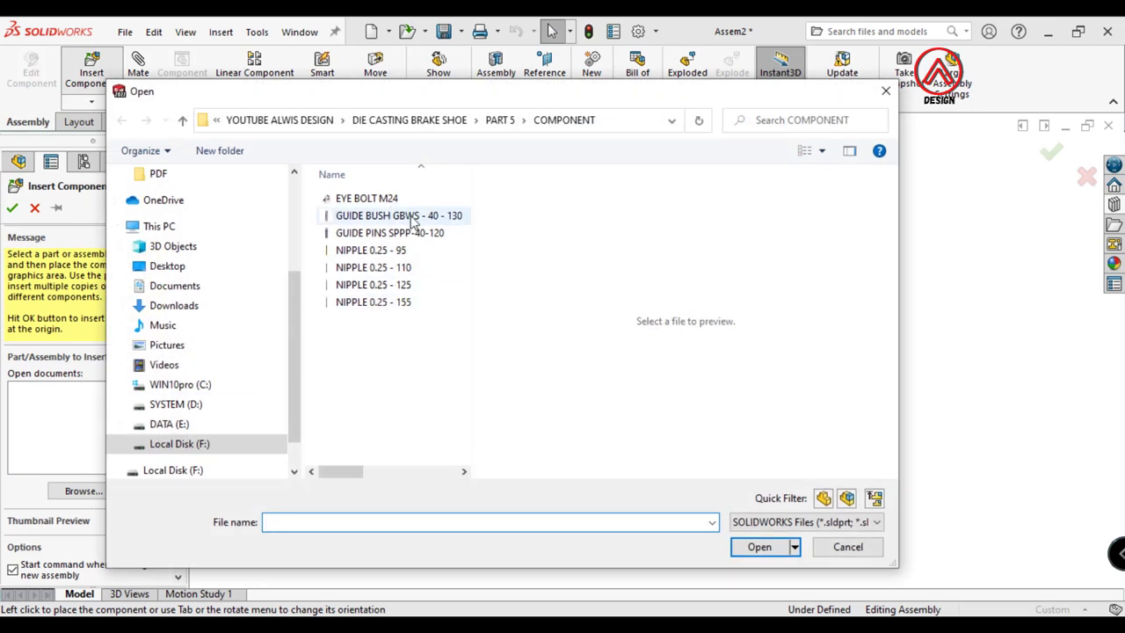
{"action": "left_click", "coordinate": [366, 198]}
{"action": "left_click", "coordinate": [760, 547]}
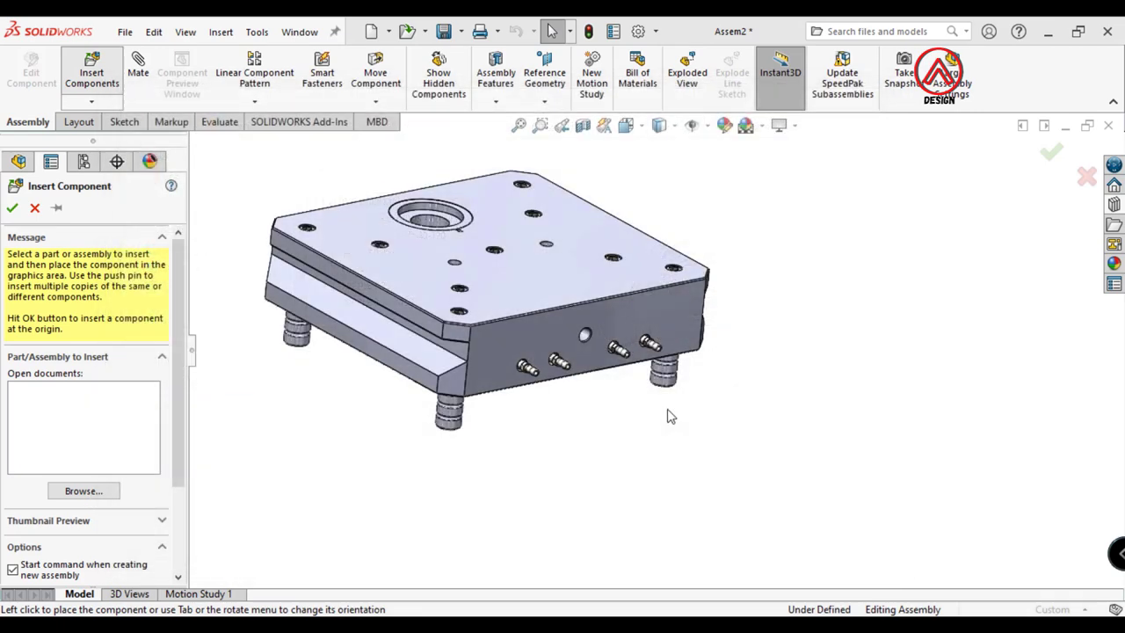
{"action": "left_click", "coordinate": [652, 419]}
{"action": "left_click", "coordinate": [138, 66]}
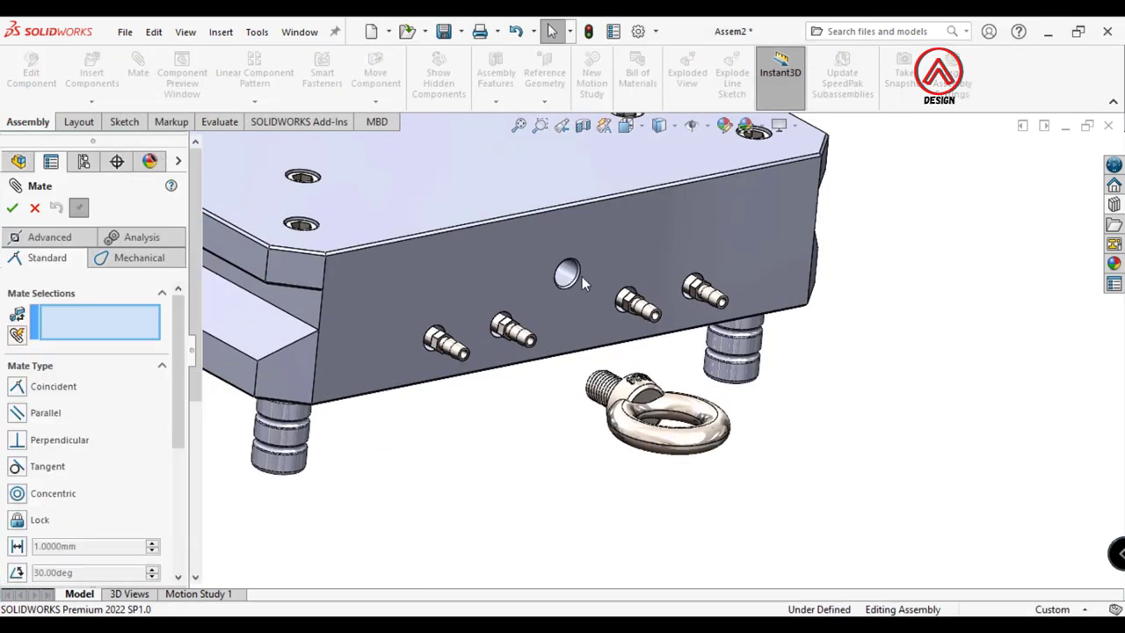
{"action": "left_click", "coordinate": [567, 274]}
{"action": "scroll", "coordinate": [655, 437], "scroll_direction": "down", "scroll_amount": 3}
{"action": "scroll", "coordinate": [655, 437], "scroll_direction": "down", "scroll_amount": 4}
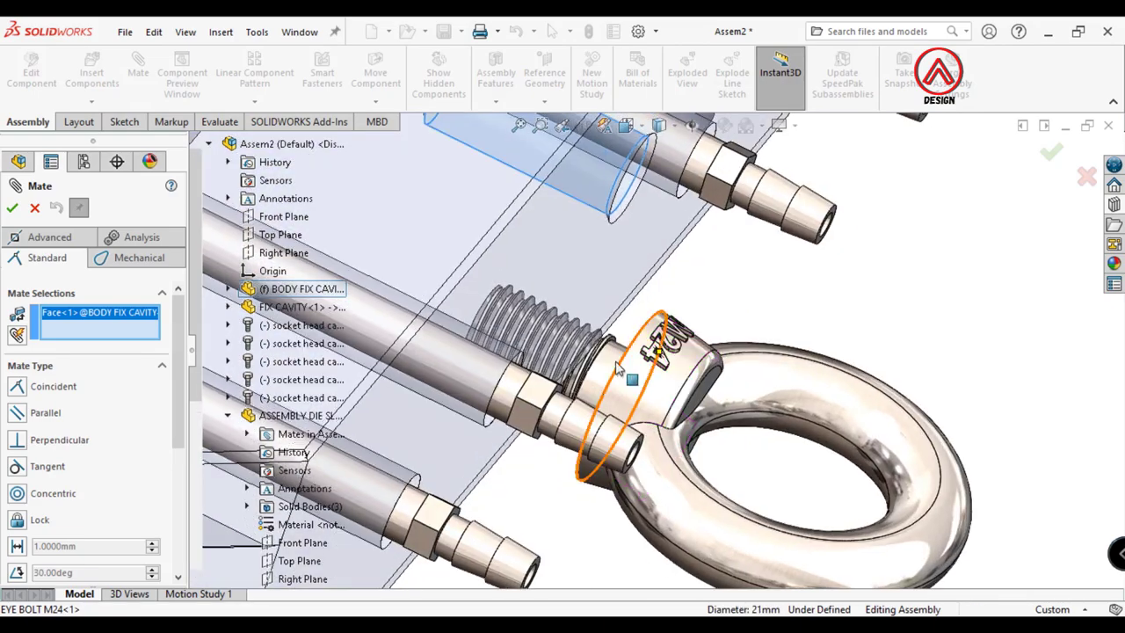
{"action": "left_click", "coordinate": [628, 343]}
{"action": "left_click", "coordinate": [885, 414]}
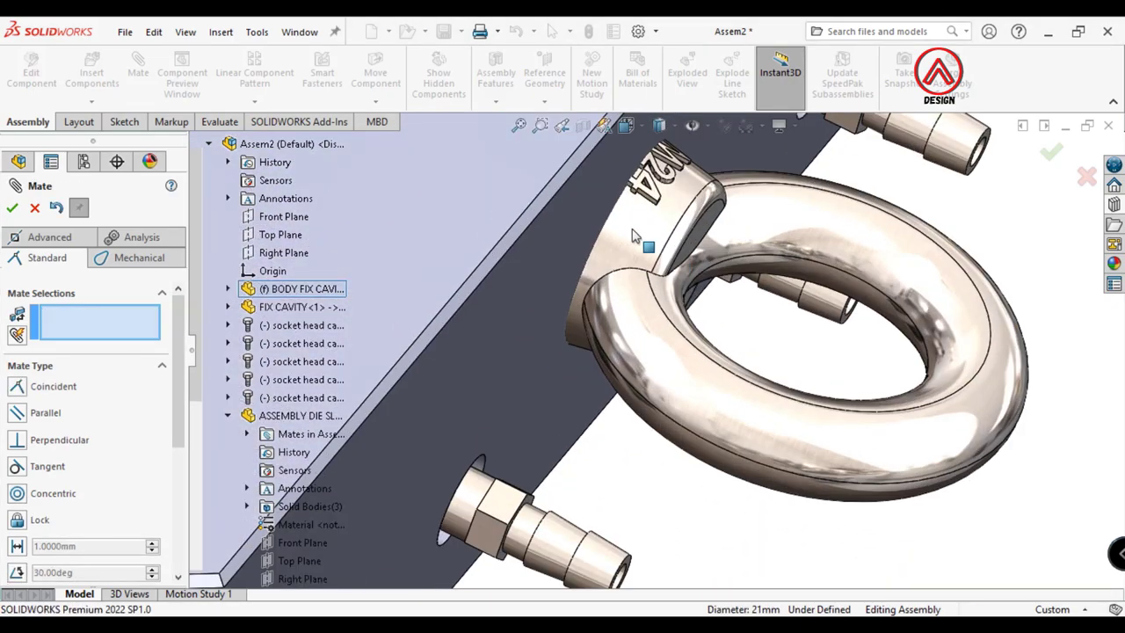
{"action": "left_click", "coordinate": [569, 358]}
{"action": "middle_click_drag", "start_coordinate": [580, 352], "coordinate": [765, 264]}
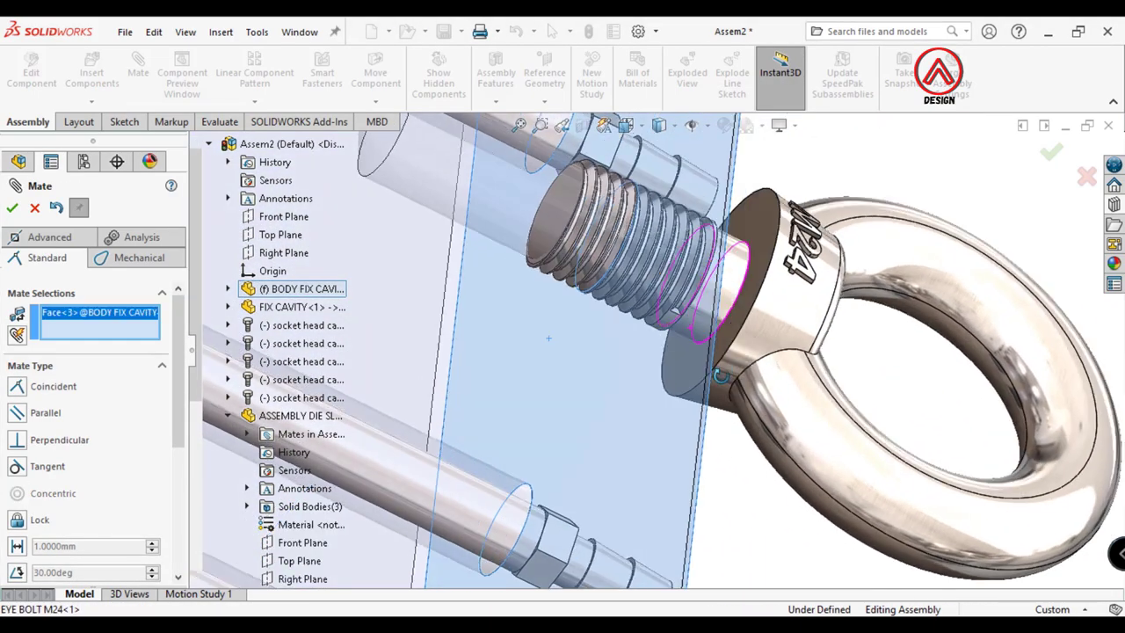
{"action": "left_click", "coordinate": [767, 262]}
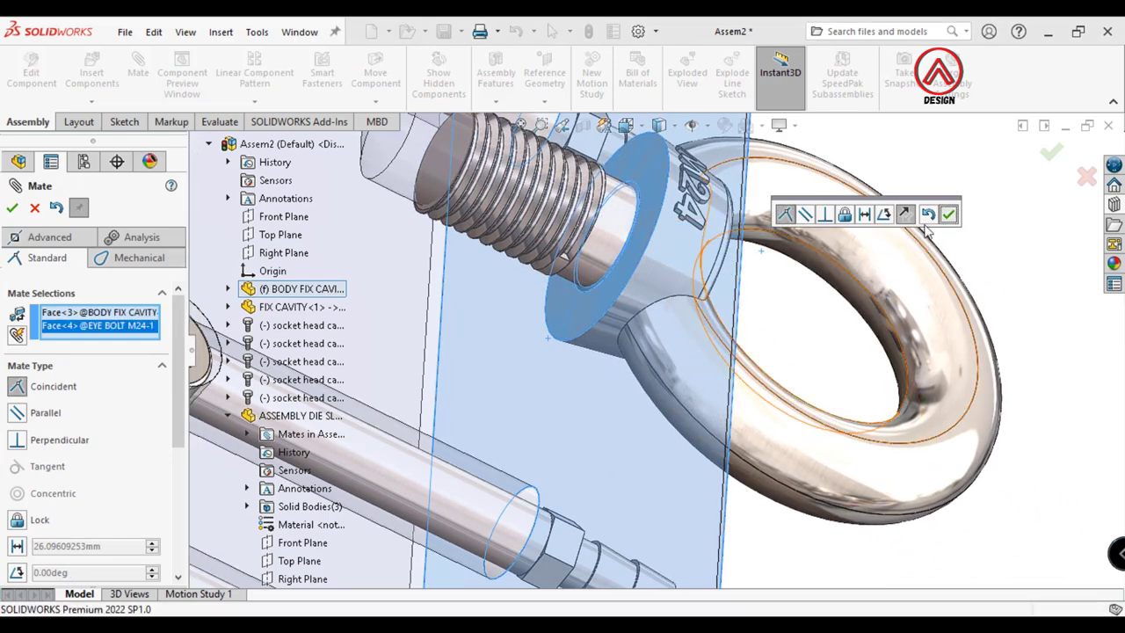
{"action": "left_click", "coordinate": [949, 214]}
{"action": "key", "text": "Escape"}
{"action": "scroll", "coordinate": [657, 302], "scroll_direction": "up", "scroll_amount": 5}
{"action": "middle_click_drag", "start_coordinate": [657, 302], "coordinate": [731, 481]}
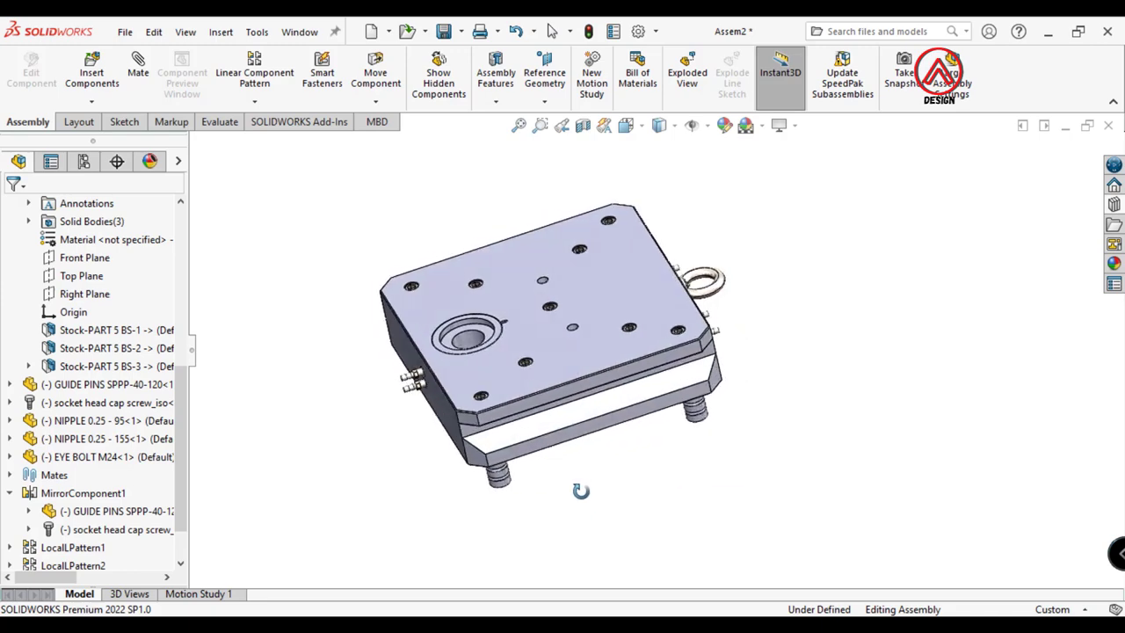
{"action": "mouse_move", "coordinate": [730, 481]}
{"action": "middle_mouse_down"}
{"action": "mouse_move", "coordinate": [763, 240]}
{"action": "mouse_move", "coordinate": [749, 257]}
{"action": "middle_mouse_up"}
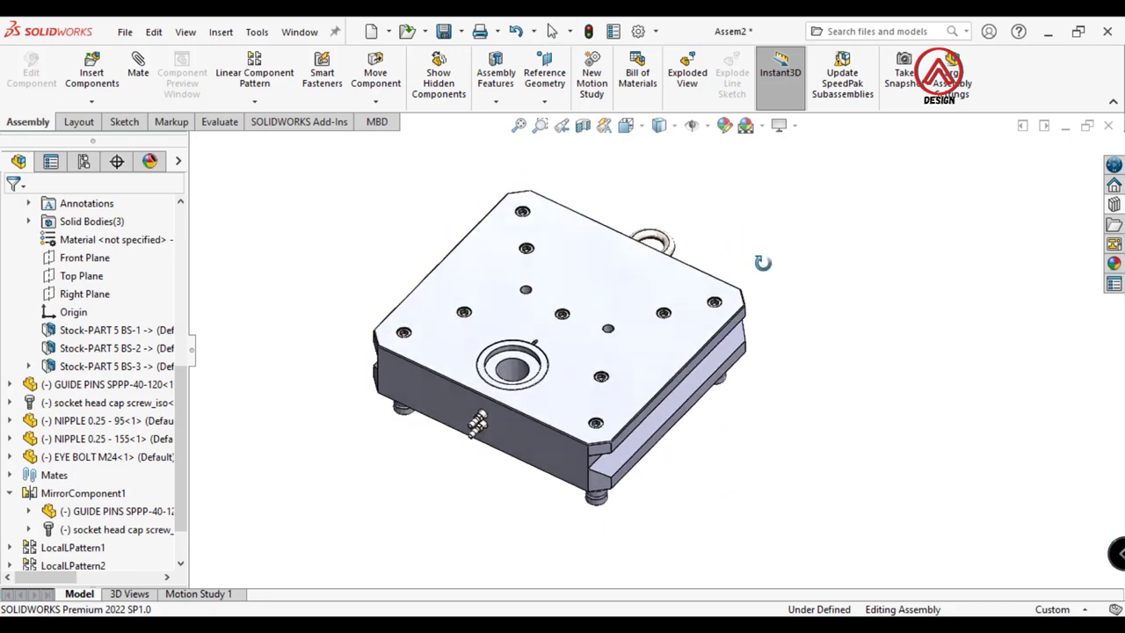
Save the assembly as ASSEMBLY FIX HALF in the PART 5 > ASSEMBLY folder
{"action": "left_click", "coordinate": [444, 31]}
{"action": "left_click", "coordinate": [347, 289]}
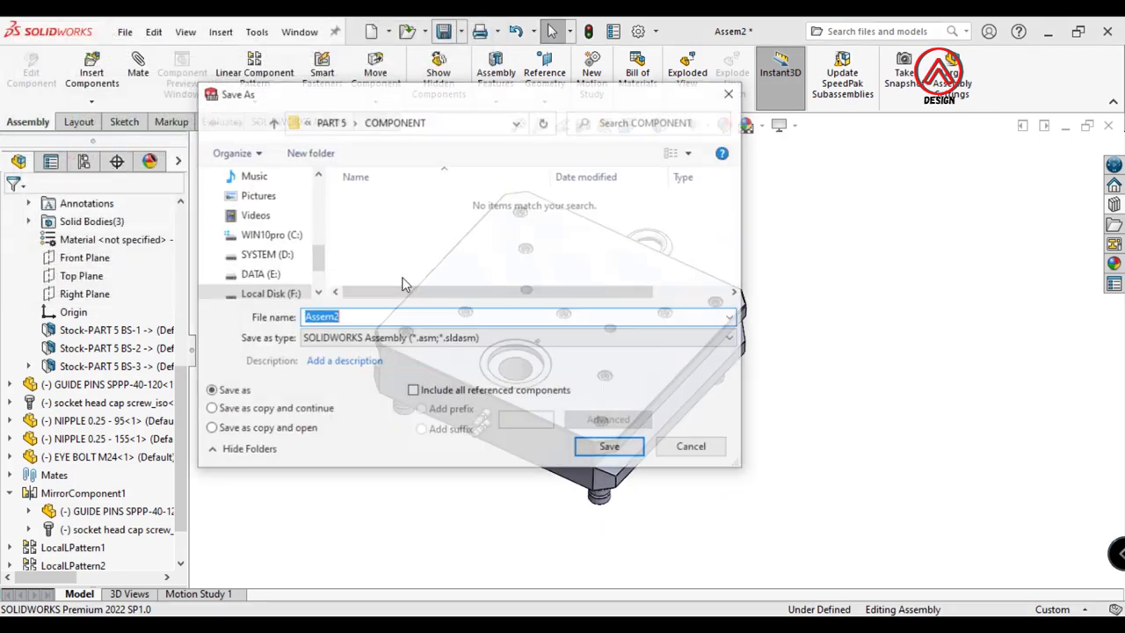
{"action": "left_click", "coordinate": [341, 128]}
{"action": "double_click", "coordinate": [380, 196]}
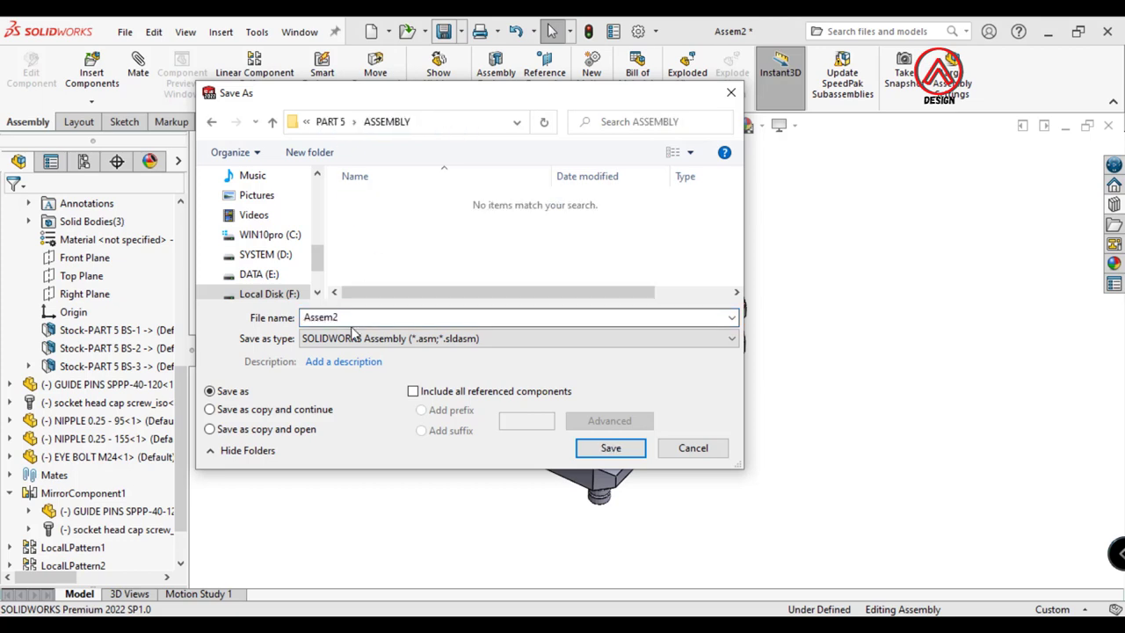
{"action": "type", "text": "AS"}
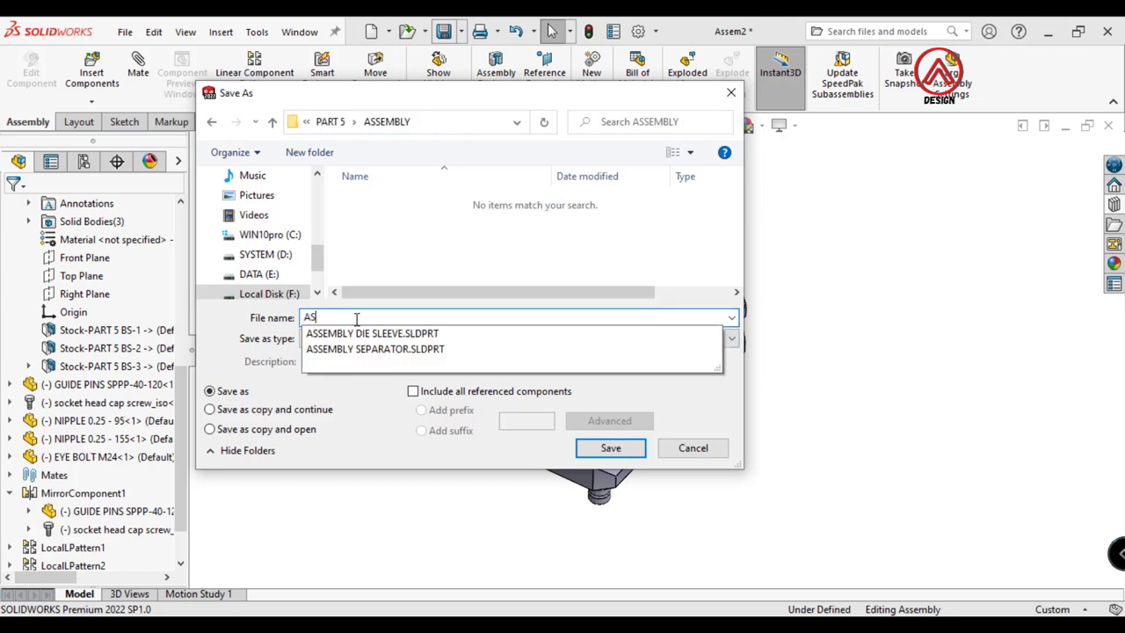
{"action": "type", "text": " FIX HALF"}
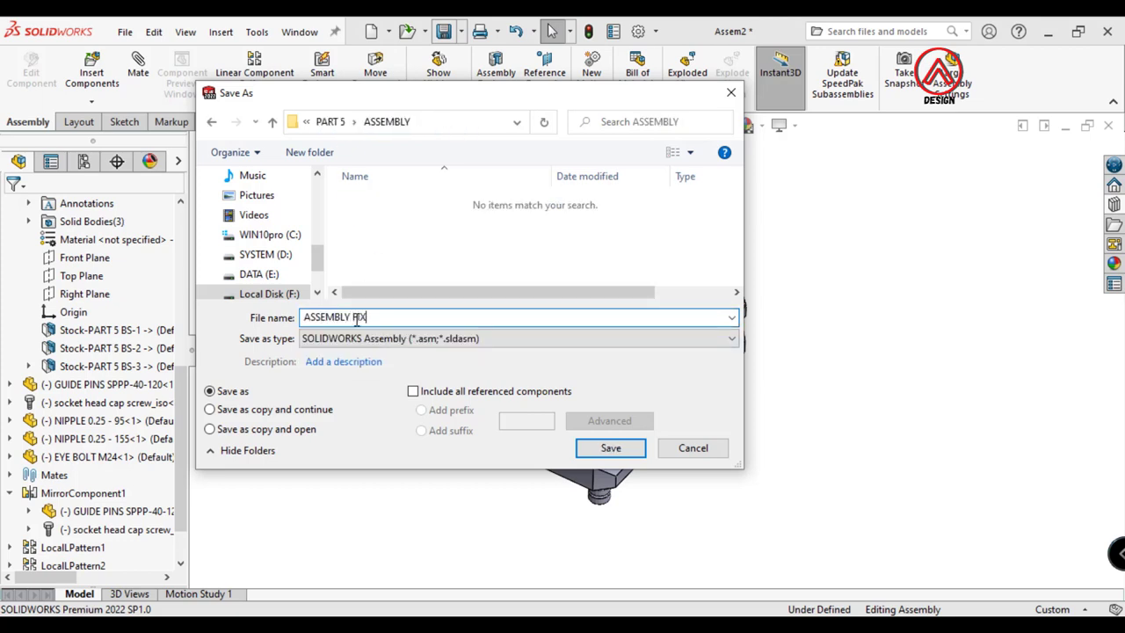
{"action": "left_click", "coordinate": [611, 449]}
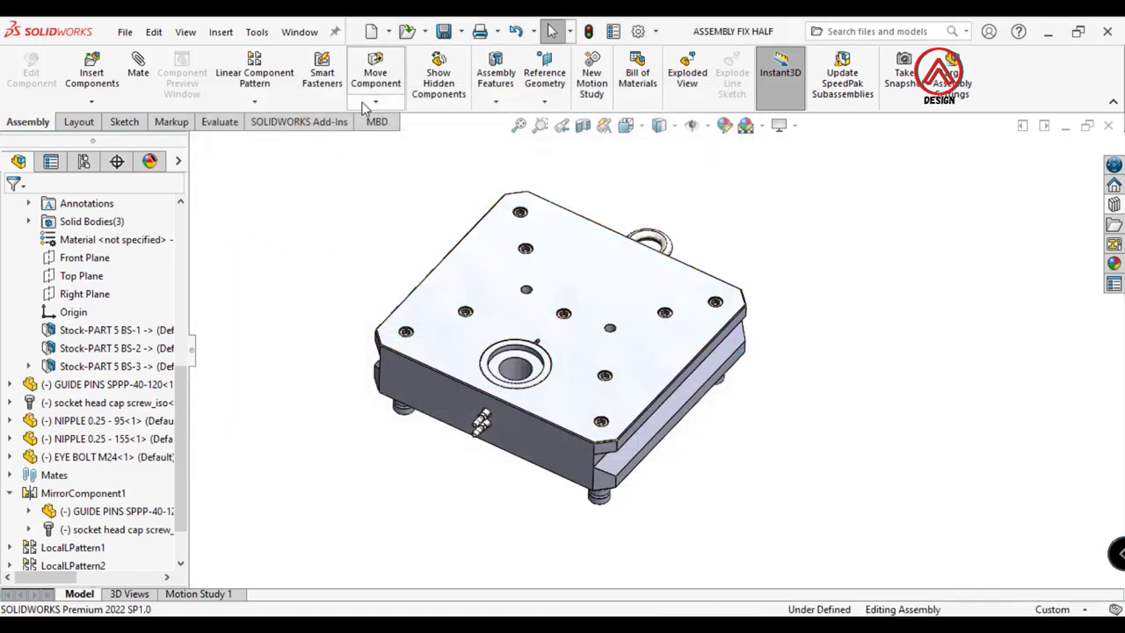
Create a new assembly with BODY MOVE CAVITY placed at the origin
{"action": "left_click", "coordinate": [371, 33]}
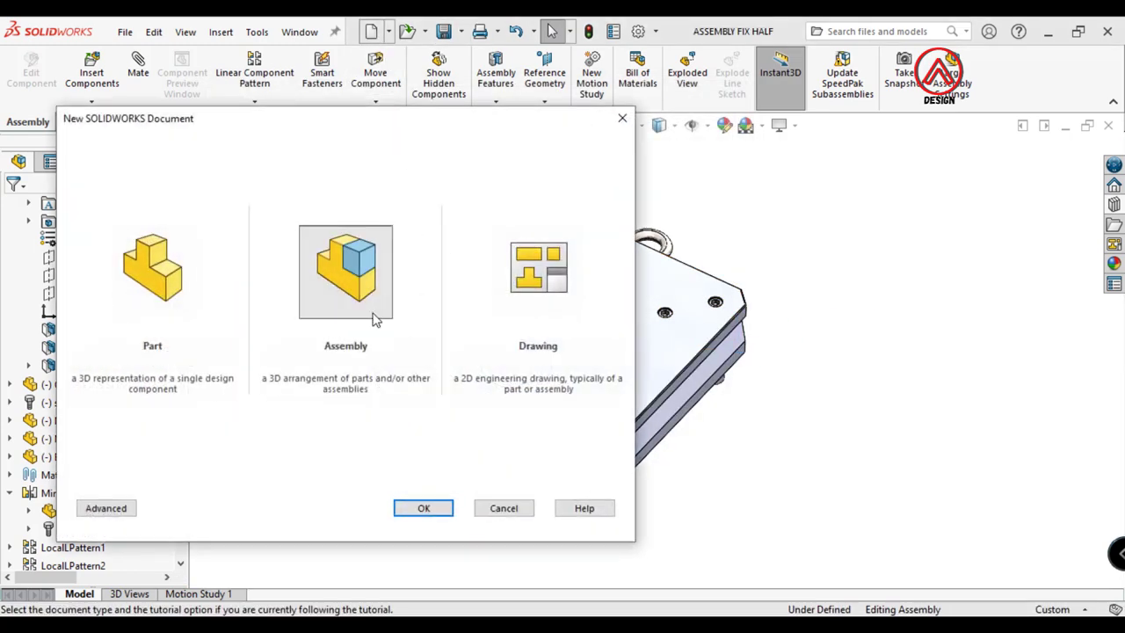
{"action": "left_click", "coordinate": [425, 509]}
{"action": "left_click", "coordinate": [113, 499]}
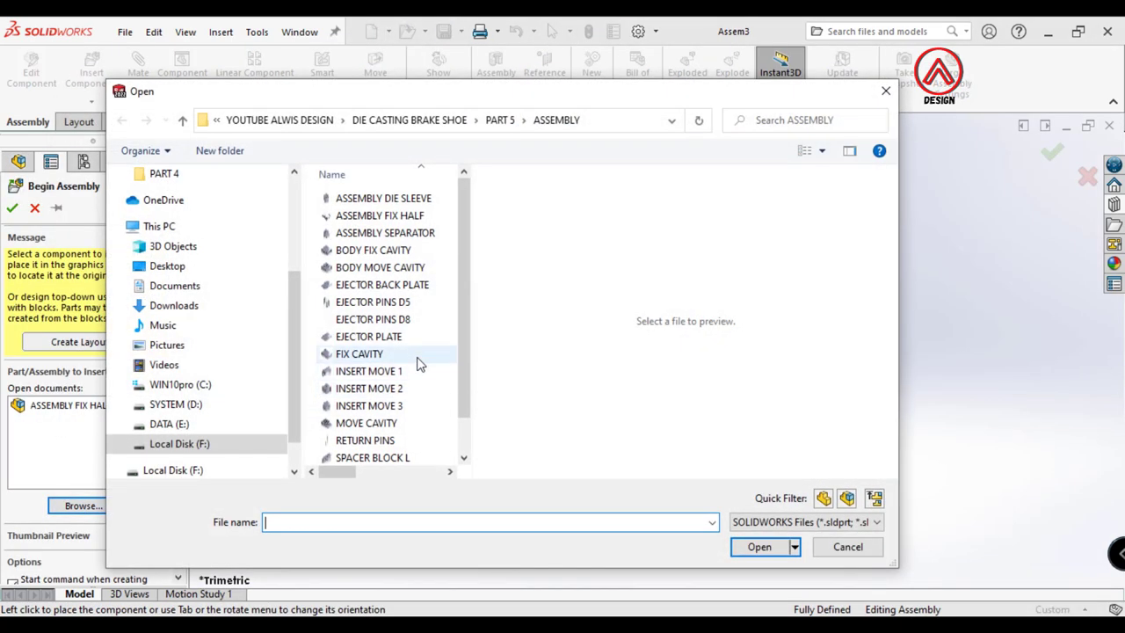
{"action": "scroll", "coordinate": [395, 347], "scroll_direction": "down", "scroll_amount": 1}
{"action": "scroll", "coordinate": [381, 354], "scroll_direction": "up", "scroll_amount": 1}
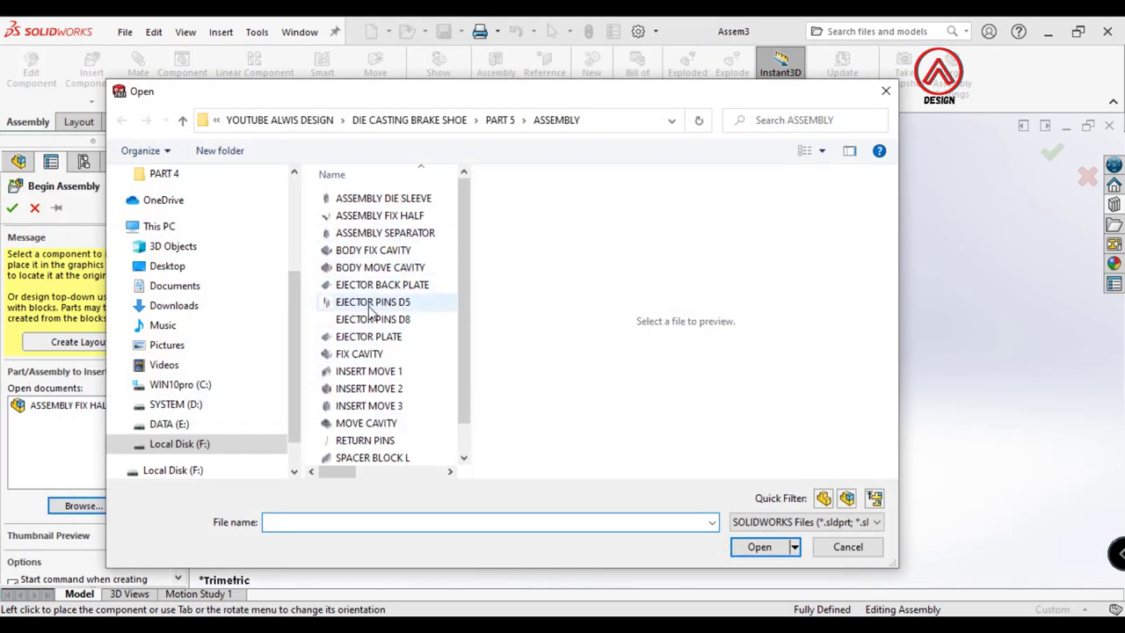
{"action": "scroll", "coordinate": [371, 310], "scroll_direction": "down", "scroll_amount": 1}
{"action": "left_click", "coordinate": [369, 230]}
{"action": "left_click", "coordinate": [760, 547]}
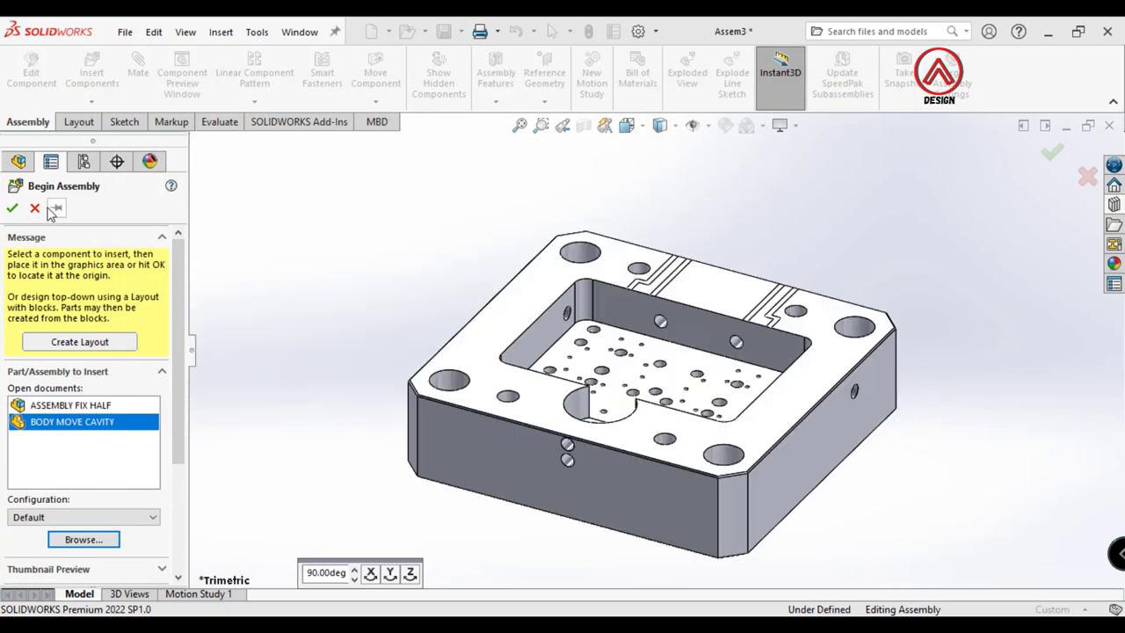
{"action": "left_click", "coordinate": [11, 209]}
Load the MOVE CAVITY part for insertion
{"action": "left_click", "coordinate": [91, 72]}
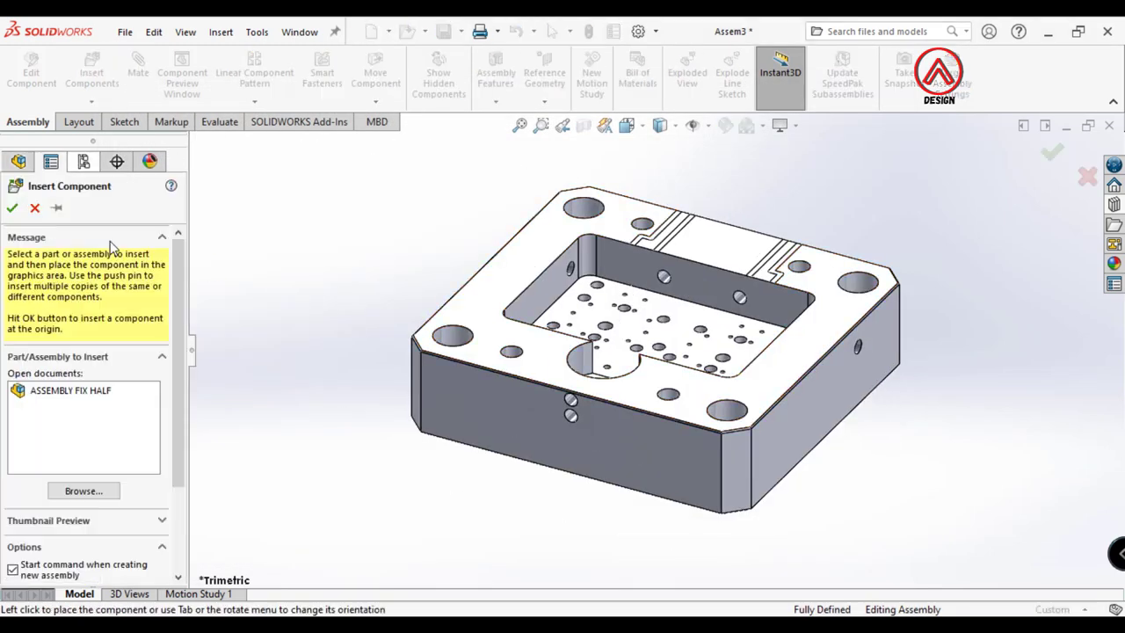
{"action": "left_click", "coordinate": [77, 494]}
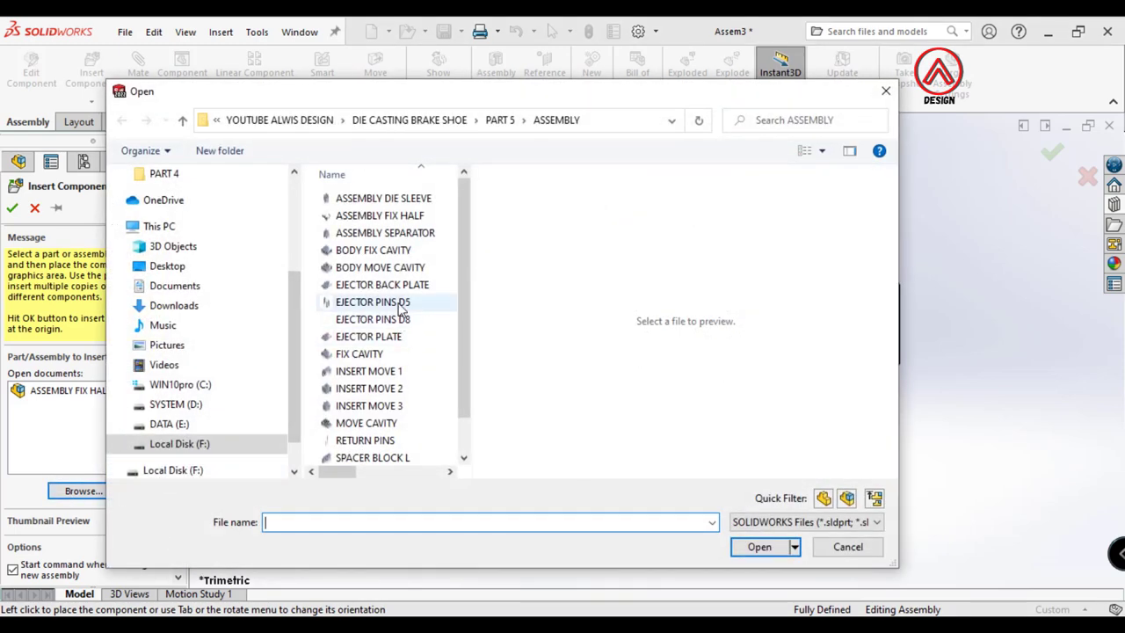
{"action": "scroll", "coordinate": [366, 354], "scroll_direction": "down", "scroll_amount": 1}
{"action": "scroll", "coordinate": [356, 282], "scroll_direction": "up", "scroll_amount": 1}
{"action": "scroll", "coordinate": [369, 369], "scroll_direction": "down", "scroll_amount": 1}
{"action": "left_click", "coordinate": [367, 385]}
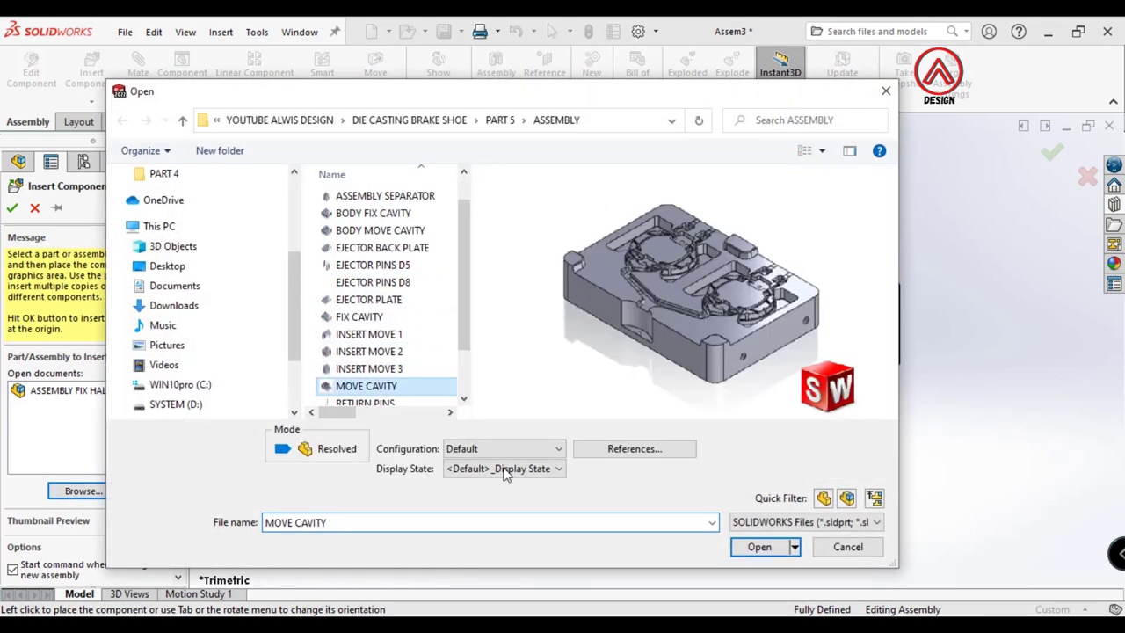
{"action": "left_click", "coordinate": [753, 548]}
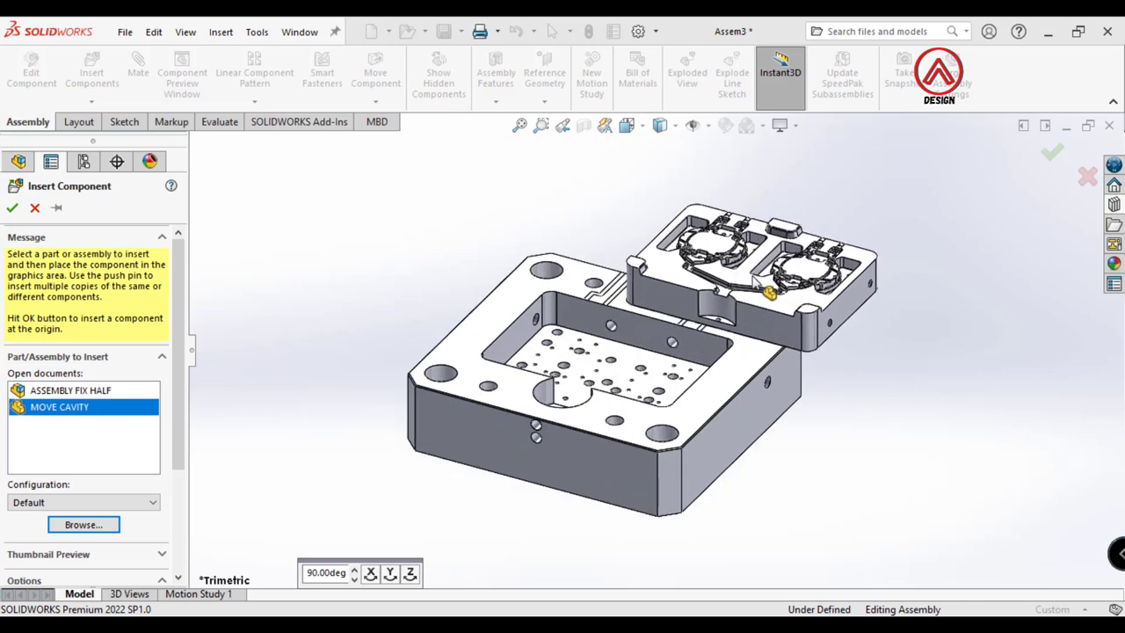
Place MOVE CAVITY and add a first coincident mate between cavity and body faces
{"action": "left_click", "coordinate": [754, 280]}
{"action": "left_click", "coordinate": [138, 66]}
{"action": "left_click", "coordinate": [704, 321]}
{"action": "mouse_move", "coordinate": [704, 321]}
{"action": "middle_mouse_down"}
{"action": "mouse_move", "coordinate": [662, 446]}
{"action": "mouse_move", "coordinate": [580, 378]}
{"action": "mouse_move", "coordinate": [835, 497]}
{"action": "middle_mouse_up"}
{"action": "left_click", "coordinate": [580, 378]}
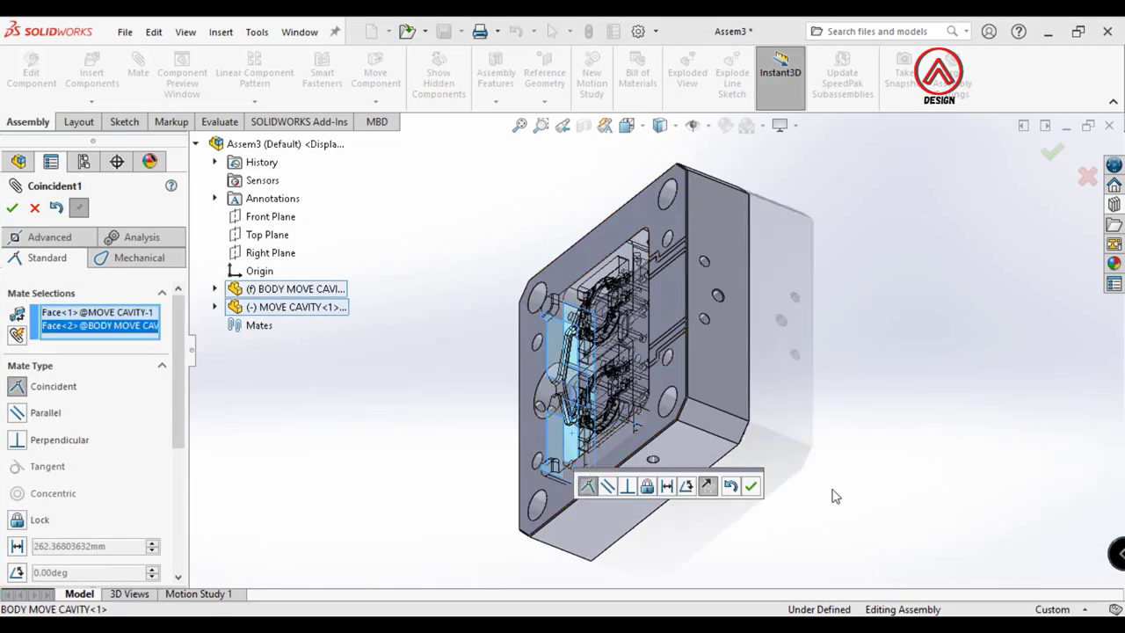
{"action": "left_click", "coordinate": [760, 491]}
Add the second and third coincident mates to fully seat MOVE CAVITY in the body
{"action": "left_click_drag", "start_coordinate": [685, 423], "coordinate": [755, 319]}
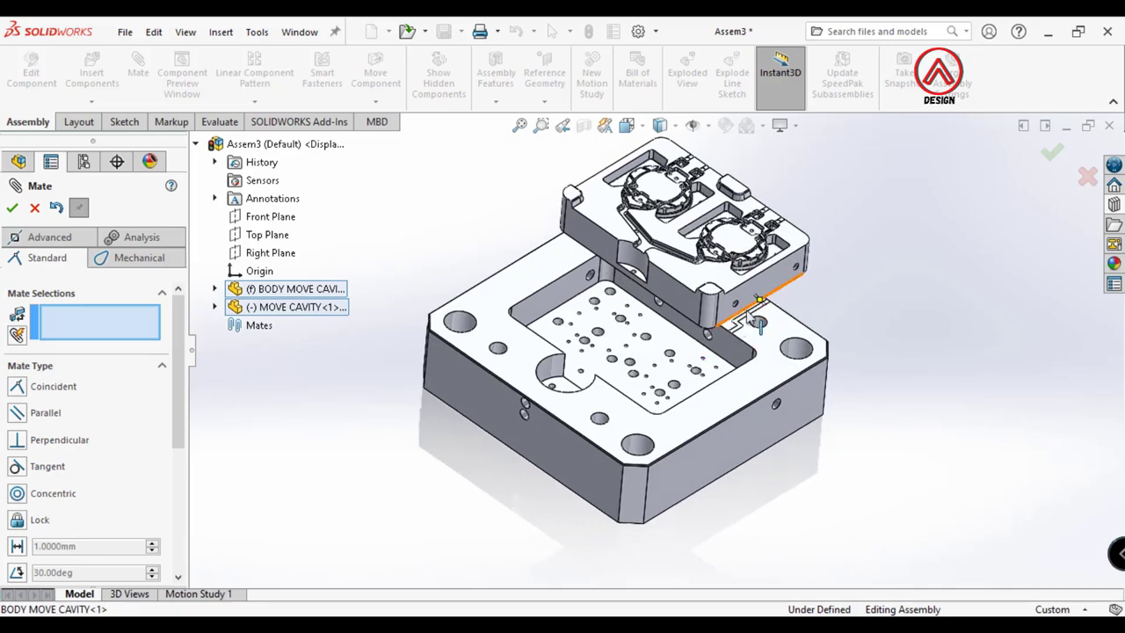
{"action": "middle_click_drag", "start_coordinate": [750, 301], "coordinate": [727, 408]}
{"action": "left_click", "coordinate": [727, 408]}
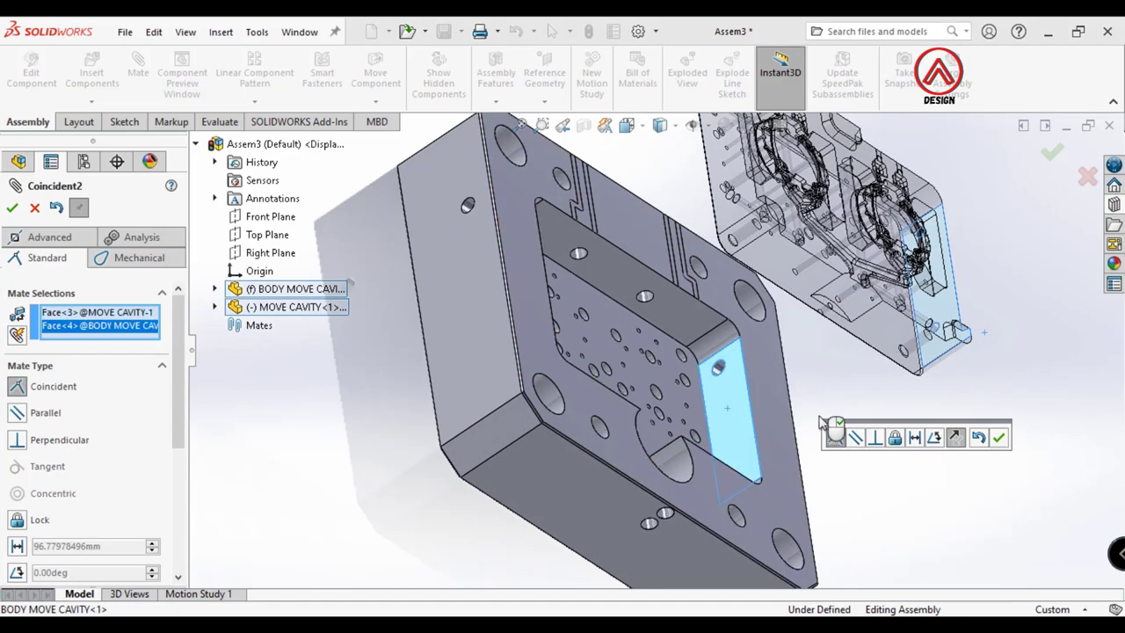
{"action": "left_click", "coordinate": [1000, 438]}
{"action": "mouse_move", "coordinate": [803, 390]}
{"action": "middle_mouse_down"}
{"action": "mouse_move", "coordinate": [675, 218]}
{"action": "mouse_move", "coordinate": [719, 459]}
{"action": "middle_mouse_up"}
{"action": "left_click", "coordinate": [677, 218]}
{"action": "left_click", "coordinate": [719, 458]}
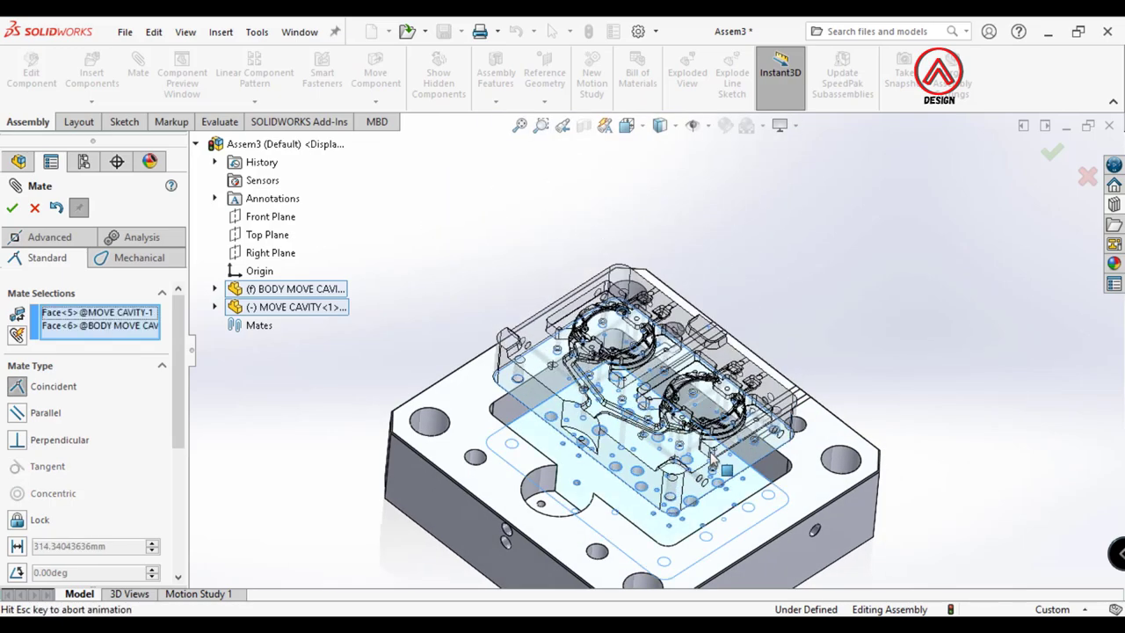
{"action": "left_click", "coordinate": [895, 479]}
{"action": "key", "text": "Return"}
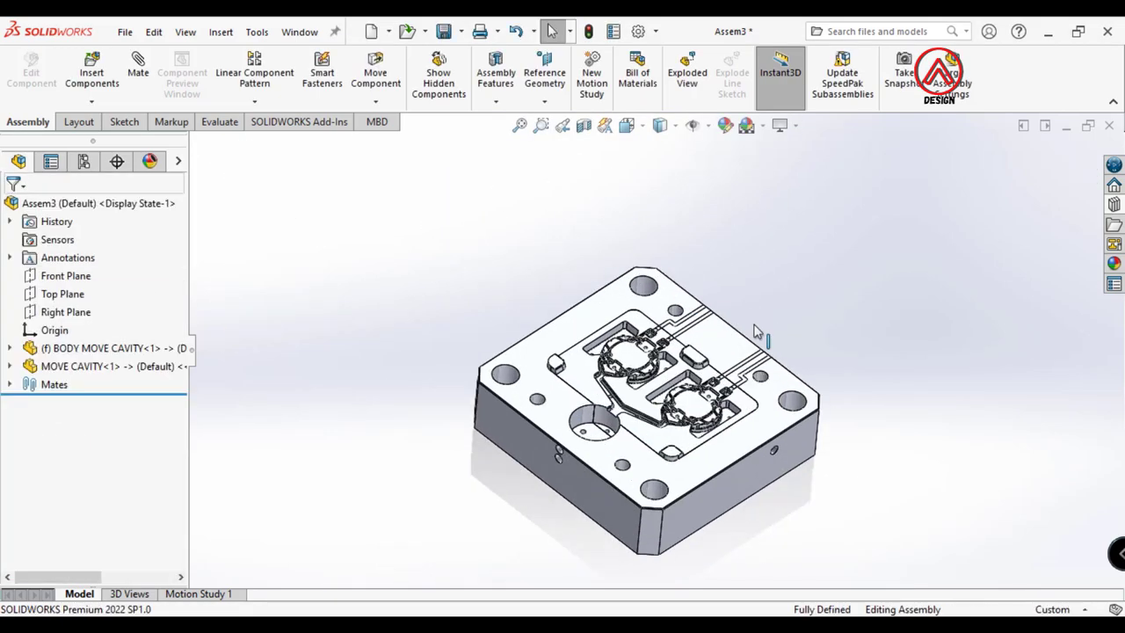
Isolate the MOVE CAVITY part in the view
{"action": "mouse_move", "coordinate": [754, 326]}
{"action": "middle_mouse_down"}
{"action": "mouse_move", "coordinate": [661, 378]}
{"action": "mouse_move", "coordinate": [706, 436]}
{"action": "middle_mouse_up"}
{"action": "scroll", "coordinate": [706, 436], "scroll_direction": "down", "scroll_amount": 3}
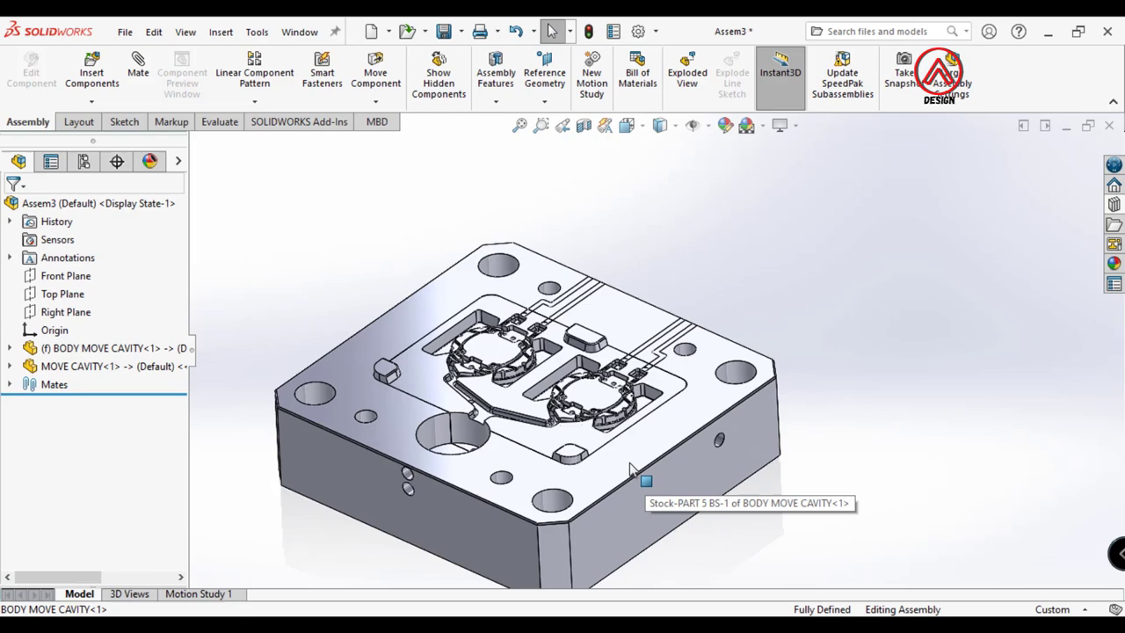
{"action": "right_click", "coordinate": [567, 444]}
{"action": "left_click", "coordinate": [607, 240]}
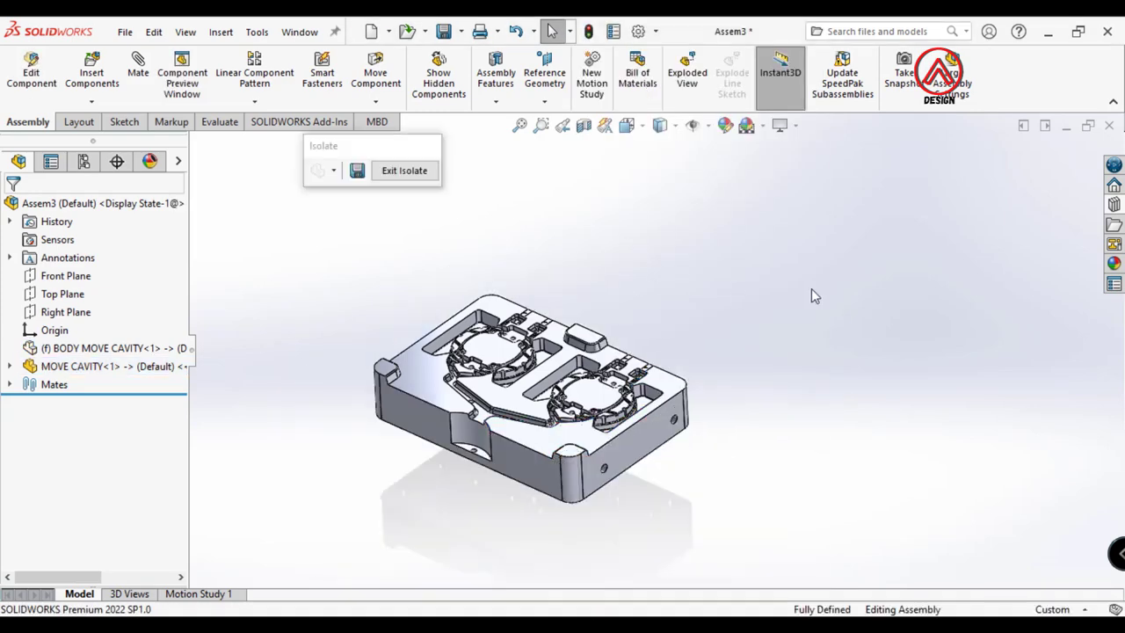
Insert the INSERT MOVE 1 part above the cavity
{"action": "left_click", "coordinate": [99, 98]}
{"action": "left_click", "coordinate": [83, 490]}
{"action": "left_click", "coordinate": [373, 372]}
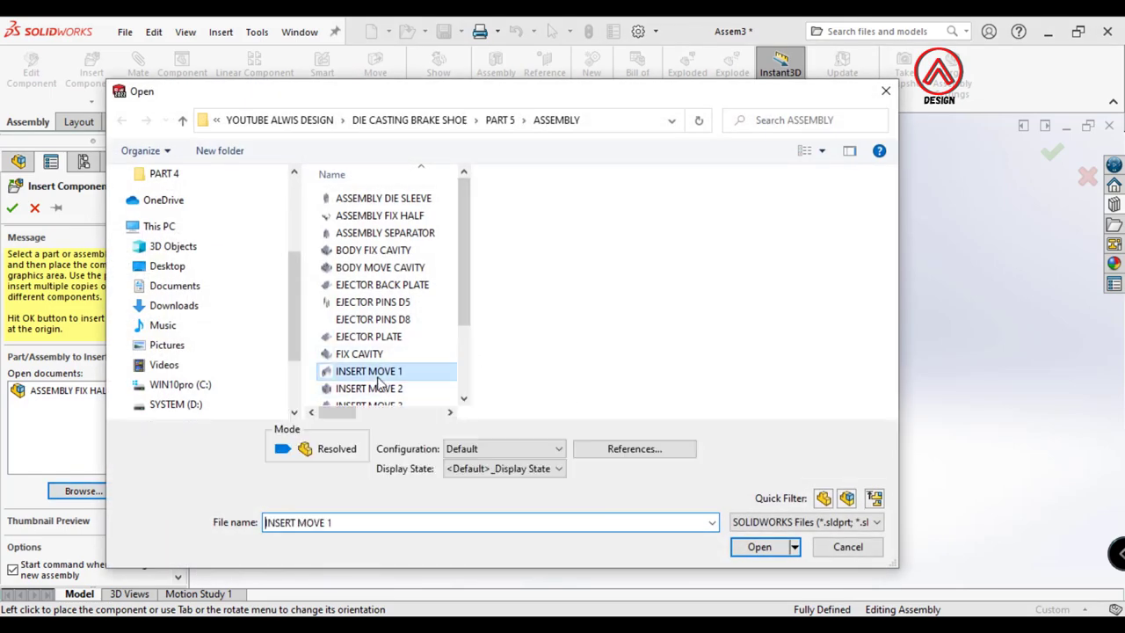
{"action": "left_click", "coordinate": [759, 547]}
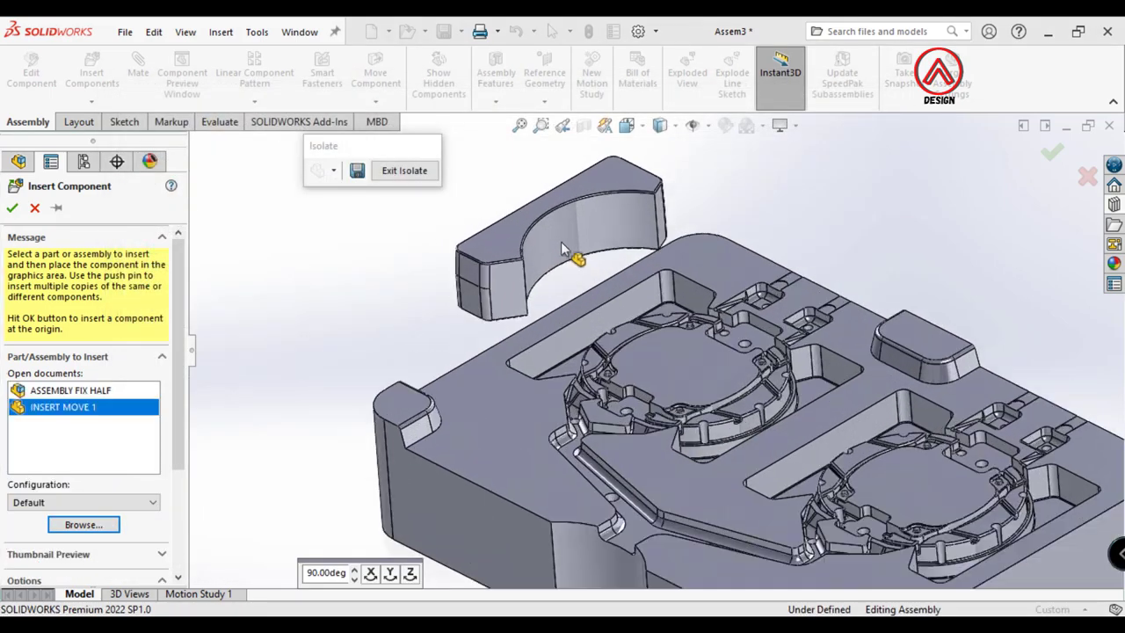
{"action": "left_click", "coordinate": [561, 242]}
Mate two INSERT MOVE 1 faces to matching MOVE CAVITY faces
{"action": "mouse_move", "coordinate": [500, 325]}
{"action": "middle_mouse_down"}
{"action": "mouse_move", "coordinate": [553, 296]}
{"action": "mouse_move", "coordinate": [572, 326]}
{"action": "mouse_move", "coordinate": [439, 370]}
{"action": "mouse_move", "coordinate": [472, 567]}
{"action": "middle_mouse_up"}
{"action": "left_click", "coordinate": [439, 369]}
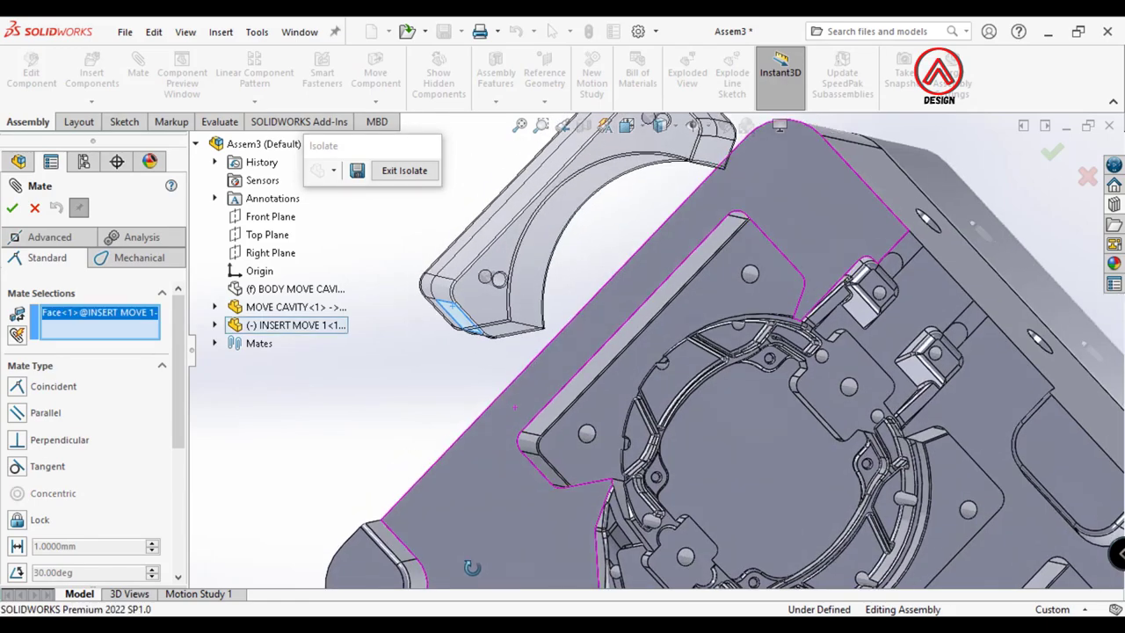
{"action": "left_click", "coordinate": [552, 470]}
{"action": "left_click", "coordinate": [791, 524]}
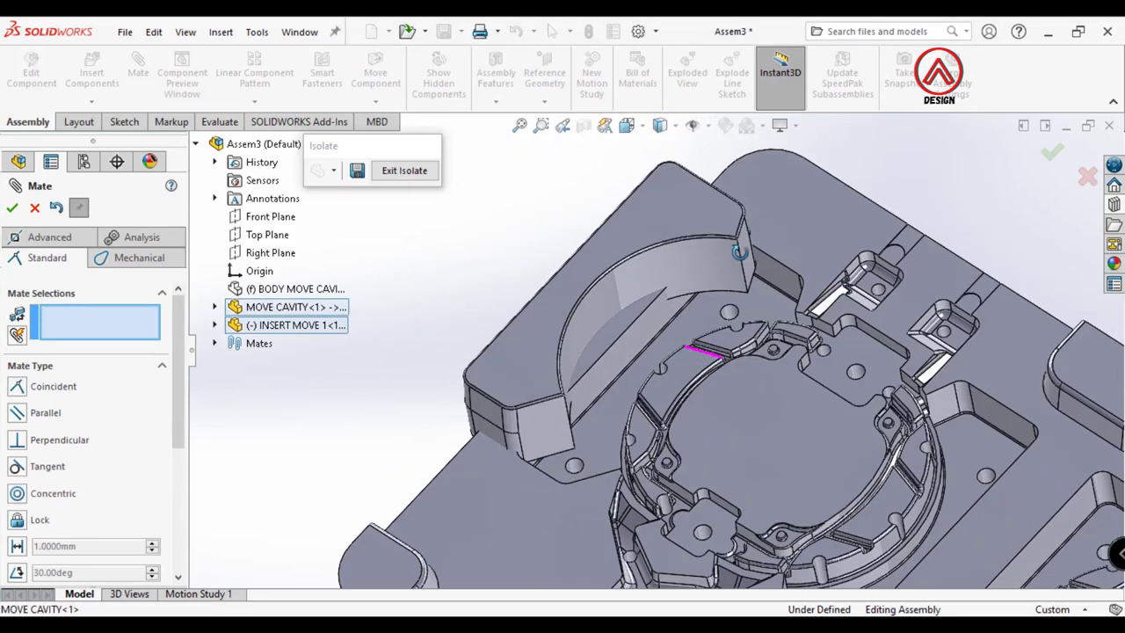
{"action": "mouse_move", "coordinate": [791, 524]}
{"action": "middle_mouse_down"}
{"action": "mouse_move", "coordinate": [628, 302]}
{"action": "mouse_move", "coordinate": [879, 404]}
{"action": "middle_mouse_up"}
{"action": "left_click", "coordinate": [612, 325]}
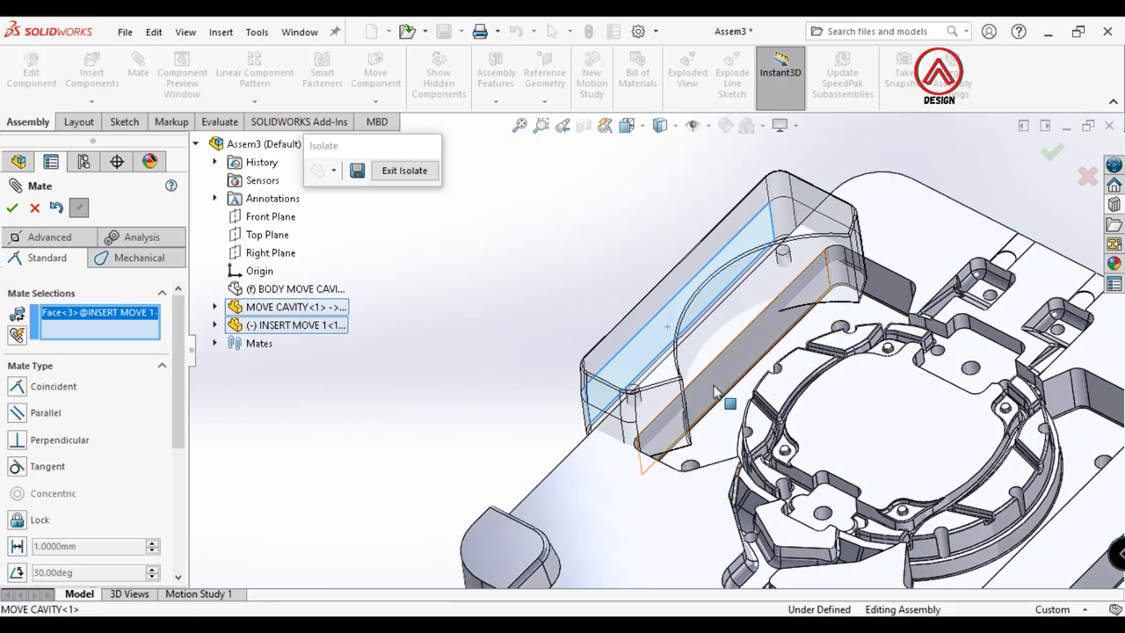
{"action": "left_click", "coordinate": [914, 413]}
{"action": "left_click", "coordinate": [960, 447]}
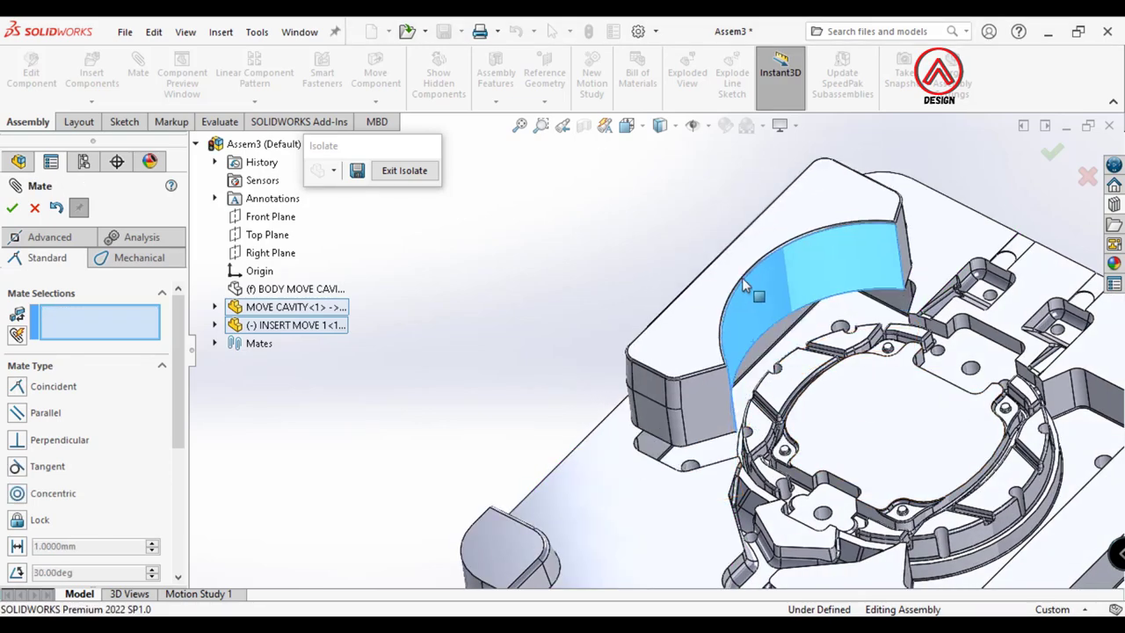
Add the third insert mate, fully defining INSERT MOVE 1 in the pocket
{"action": "middle_click_drag", "start_coordinate": [960, 447], "coordinate": [666, 374]}
{"action": "scroll", "coordinate": [665, 373], "scroll_direction": "down", "scroll_amount": 3}
{"action": "left_click", "coordinate": [665, 374]}
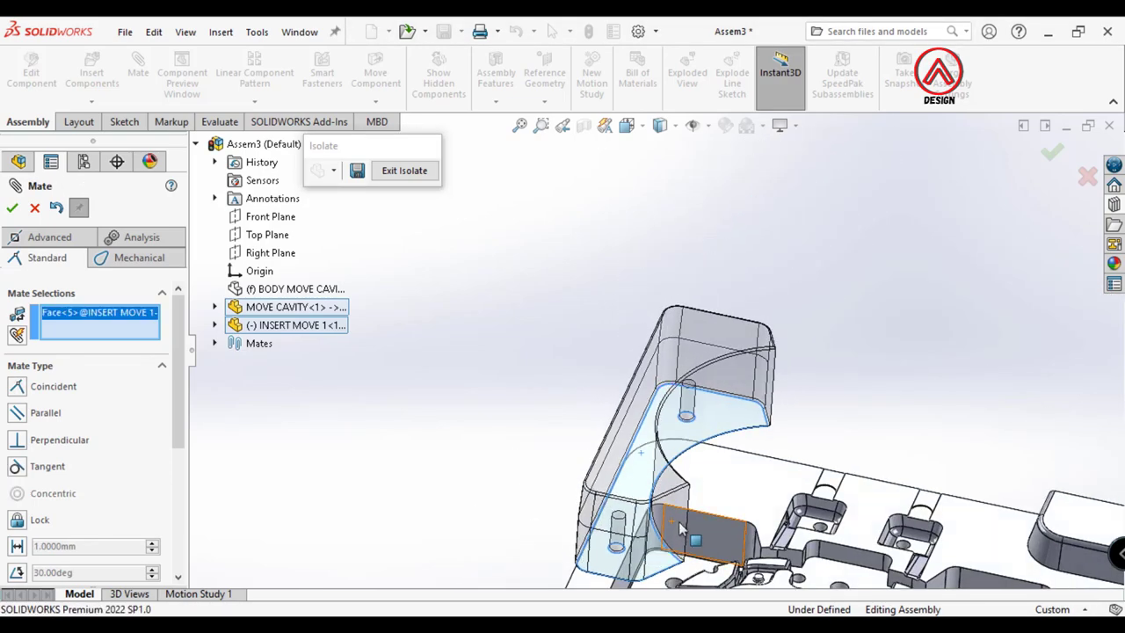
{"action": "left_click", "coordinate": [784, 538]}
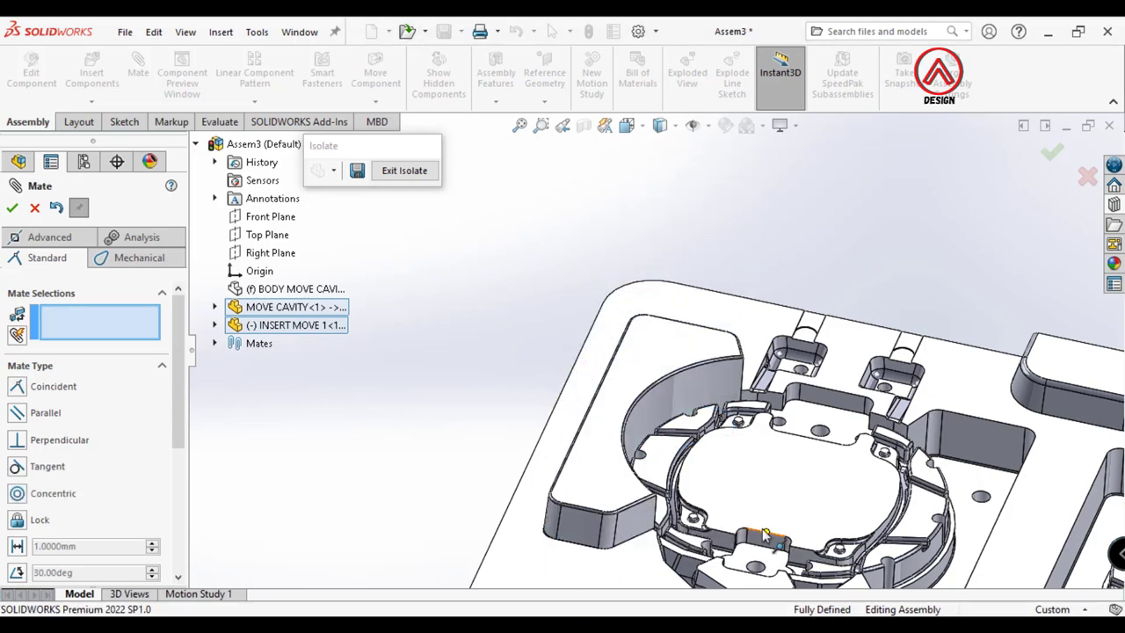
{"action": "scroll", "coordinate": [785, 538], "scroll_direction": "up", "scroll_amount": 3}
{"action": "mouse_move", "coordinate": [785, 538]}
{"action": "middle_mouse_down"}
{"action": "mouse_move", "coordinate": [710, 442]}
{"action": "mouse_move", "coordinate": [723, 470]}
{"action": "mouse_move", "coordinate": [752, 331]}
{"action": "middle_mouse_up"}
{"action": "left_click", "coordinate": [13, 209]}
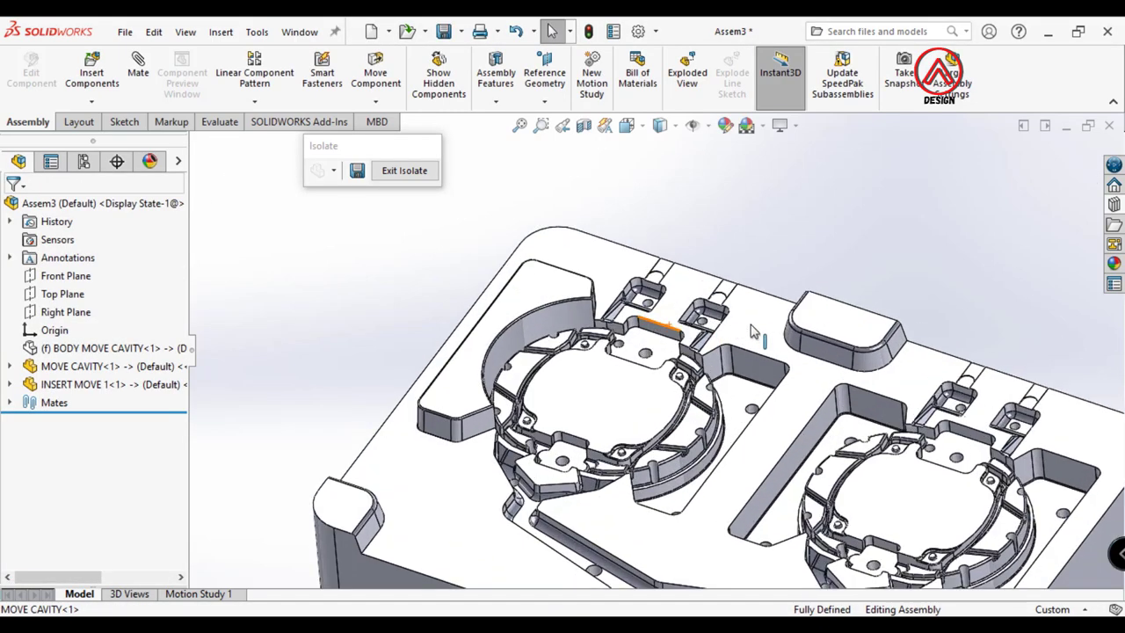
View the cavity plate face Normal To and bring up MOVE CAVITY's context actions
{"action": "left_click", "coordinate": [752, 331]}
{"action": "left_click", "coordinate": [894, 275]}
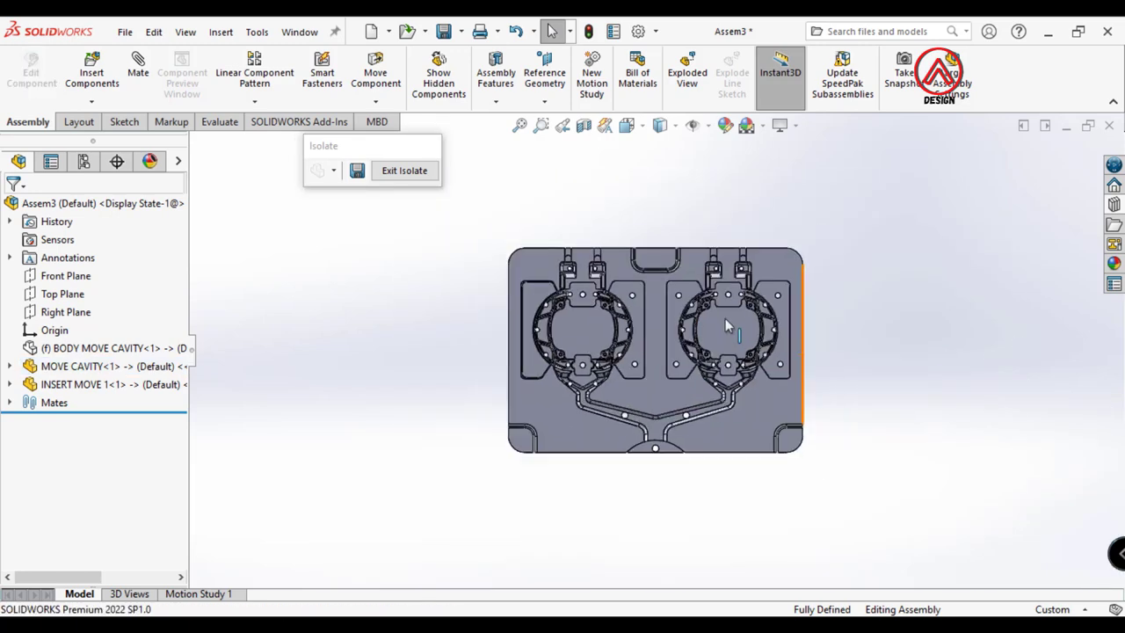
{"action": "scroll", "coordinate": [704, 281], "scroll_direction": "down", "scroll_amount": 3}
{"action": "left_click", "coordinate": [650, 282]}
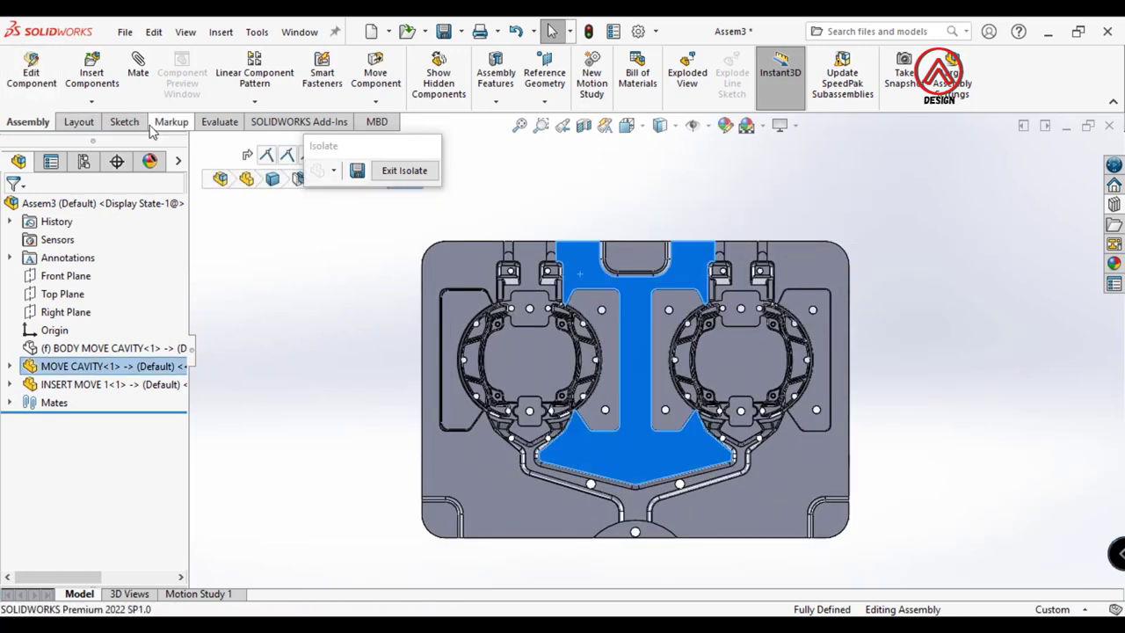
{"action": "left_click", "coordinate": [595, 296]}
{"action": "left_click", "coordinate": [595, 296]}
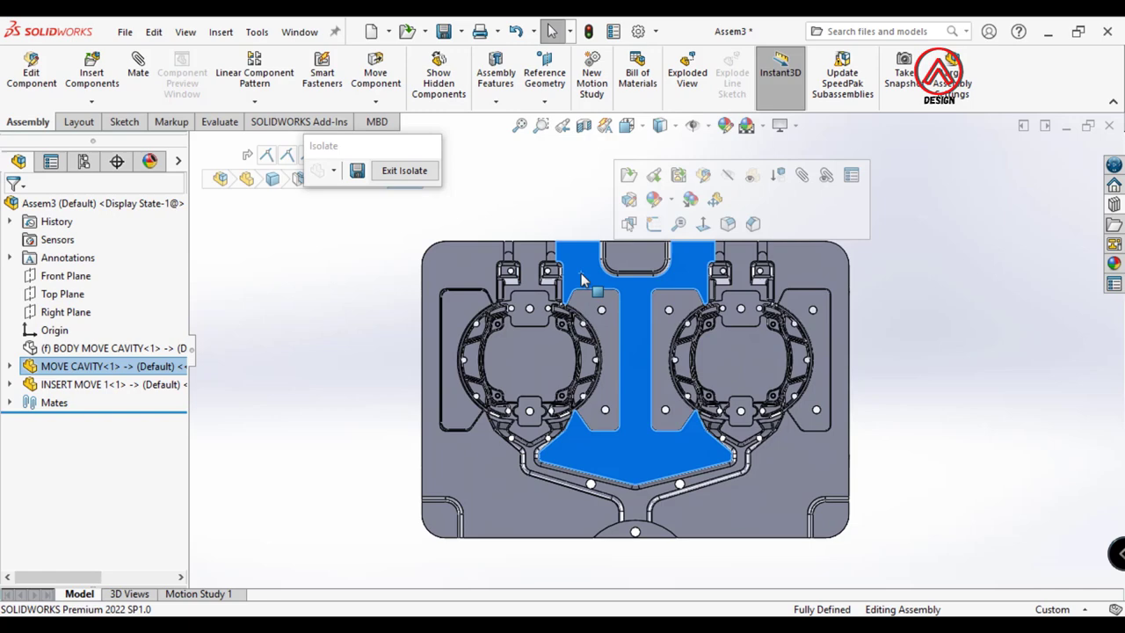
Save the assembly as ASSEMBLY MOVE HALF before editing MOVE CAVITY's feature
{"action": "left_click", "coordinate": [629, 206]}
{"action": "left_click", "coordinate": [571, 336]}
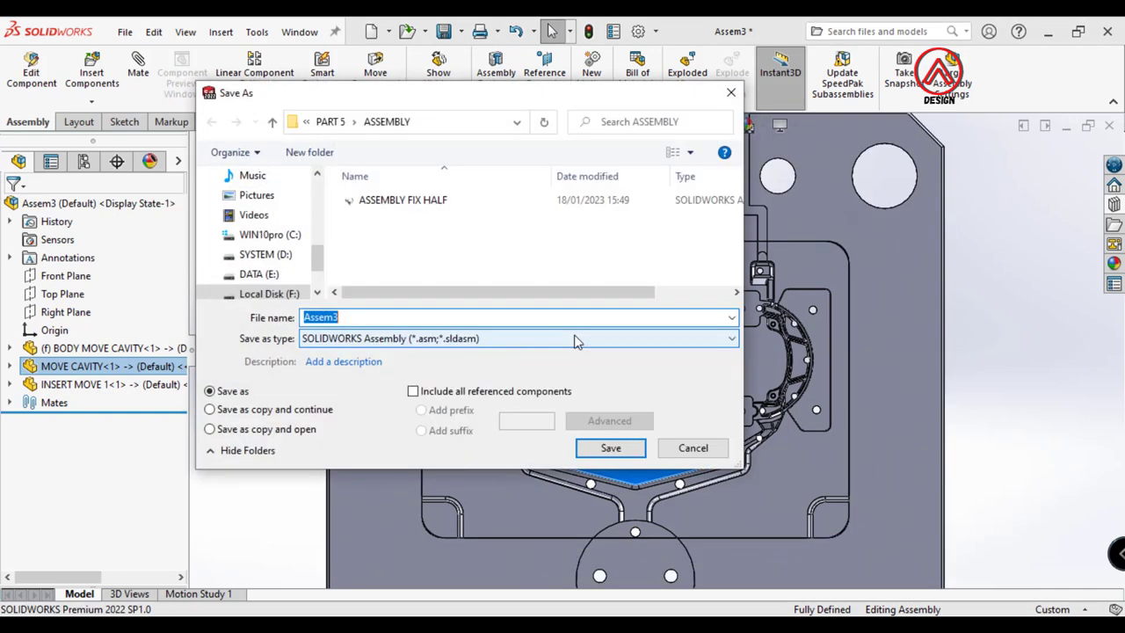
{"action": "type", "text": "AS"}
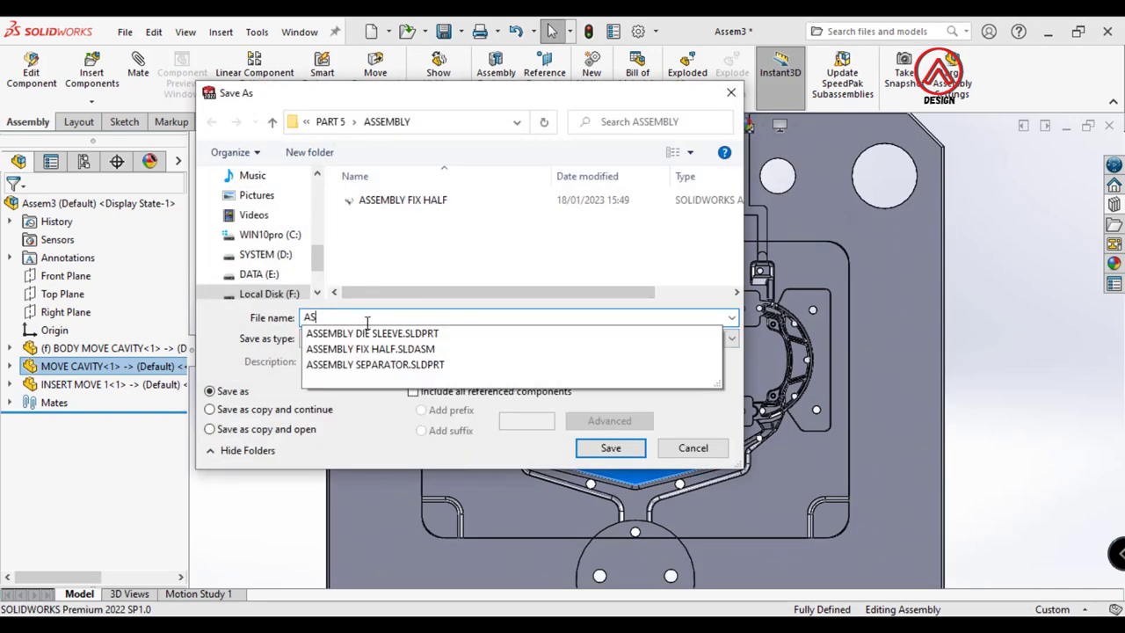
{"action": "type", "text": "MOVE HALF"}
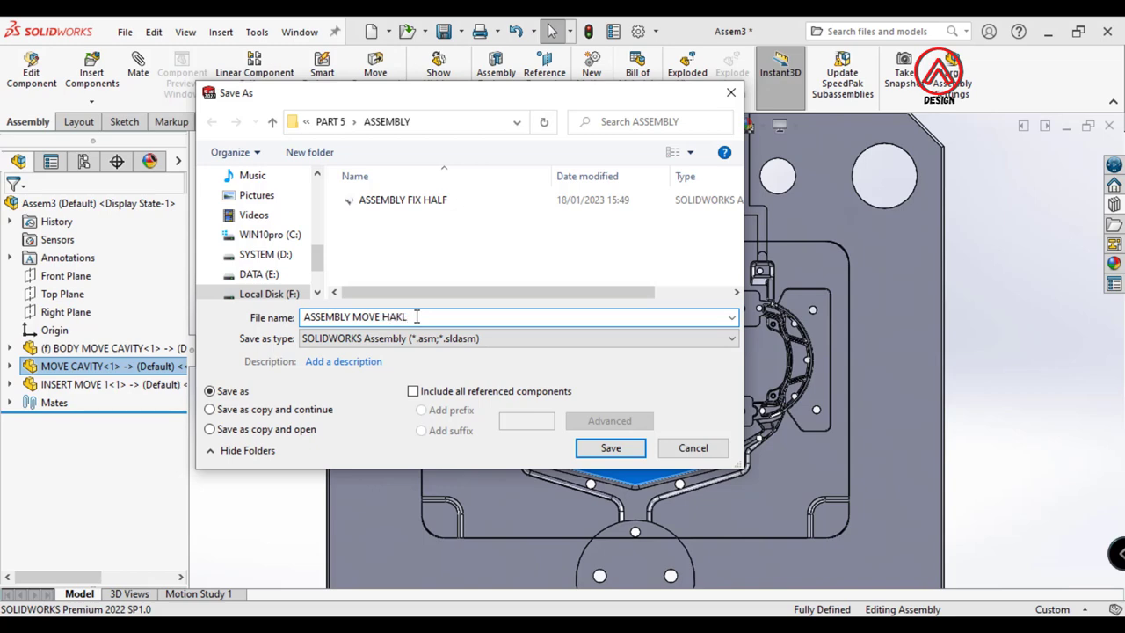
{"action": "left_click", "coordinate": [601, 451]}
Save all referenced component files and cancel the Stock-PART edit, returning to the assembly
{"action": "left_click", "coordinate": [591, 344]}
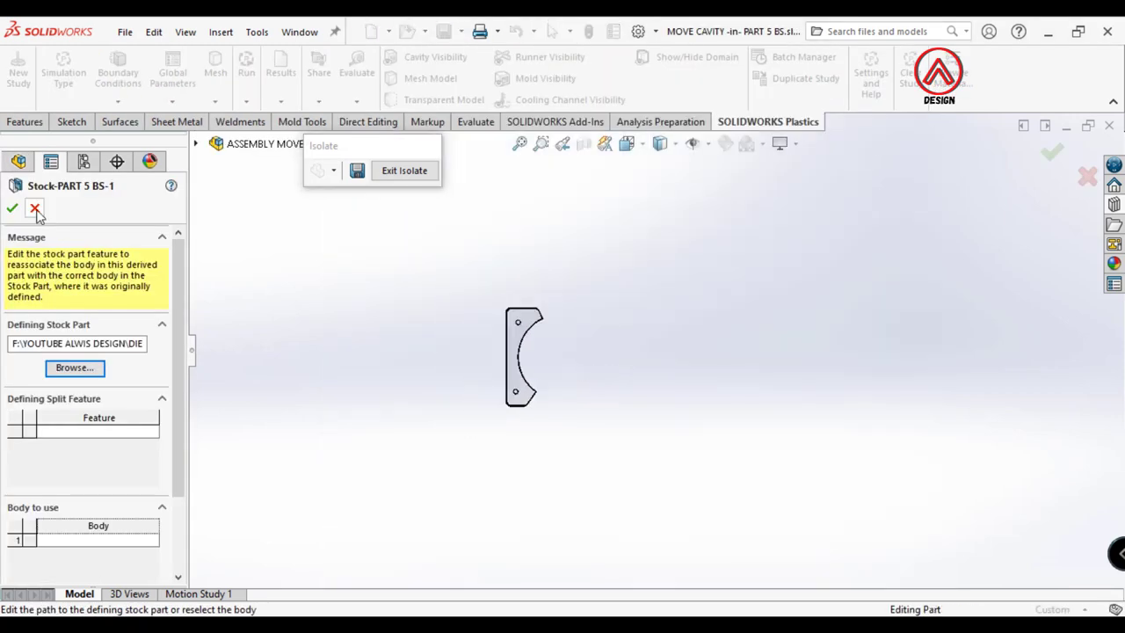
{"action": "scroll", "coordinate": [652, 393], "scroll_direction": "up", "scroll_amount": 2}
{"action": "left_click", "coordinate": [34, 209]}
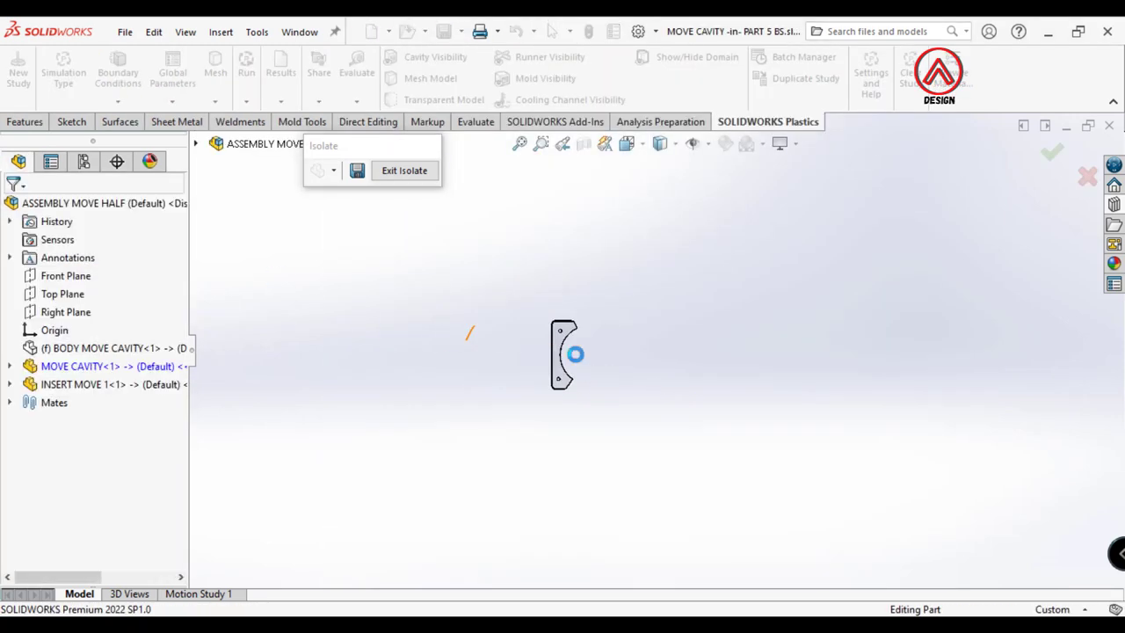
{"action": "scroll", "coordinate": [633, 352], "scroll_direction": "down", "scroll_amount": 2}
{"action": "left_click", "coordinate": [1071, 183]}
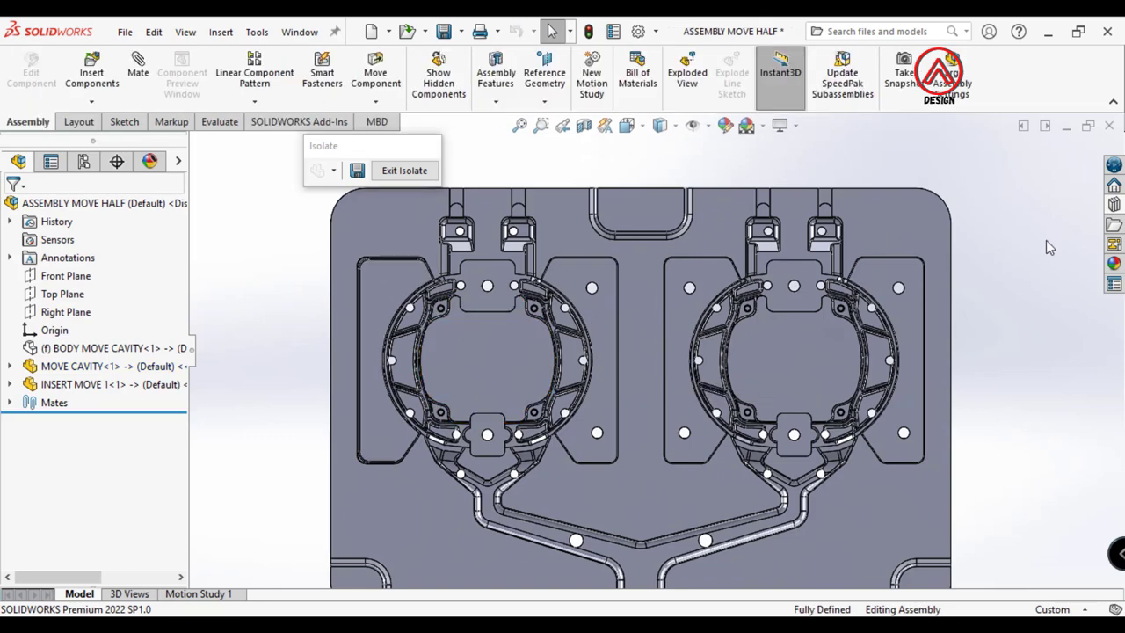
Select the MOVE CAVITY plate and open it as a separate part window
{"action": "left_click", "coordinate": [598, 264]}
{"action": "key", "text": "ctrl+7"}
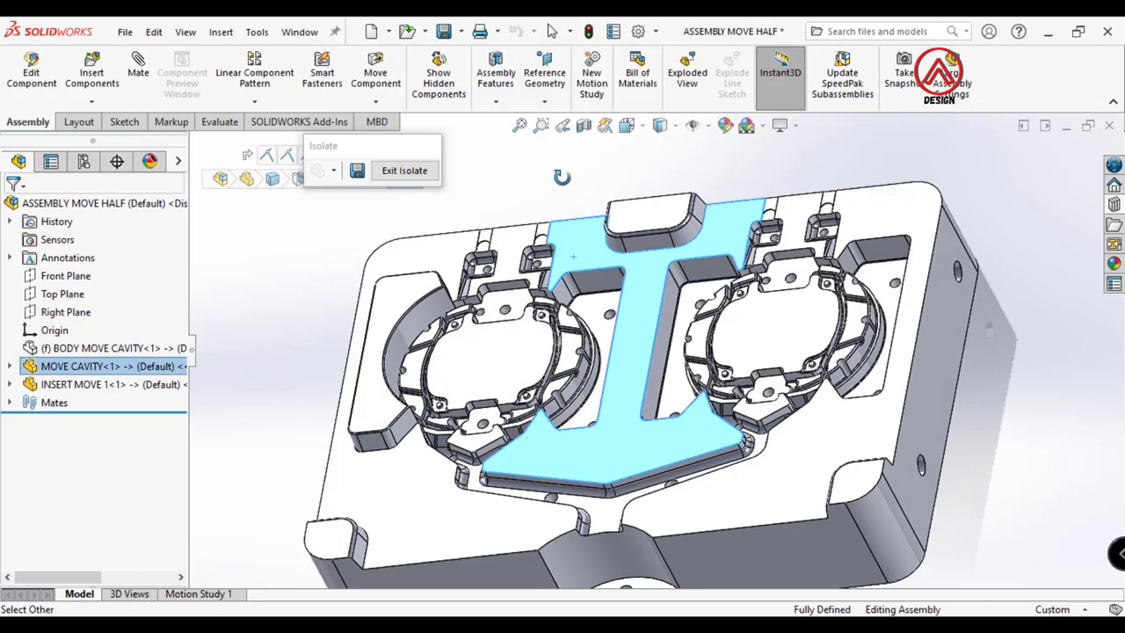
{"action": "left_click", "coordinate": [319, 363]}
{"action": "left_click", "coordinate": [390, 466]}
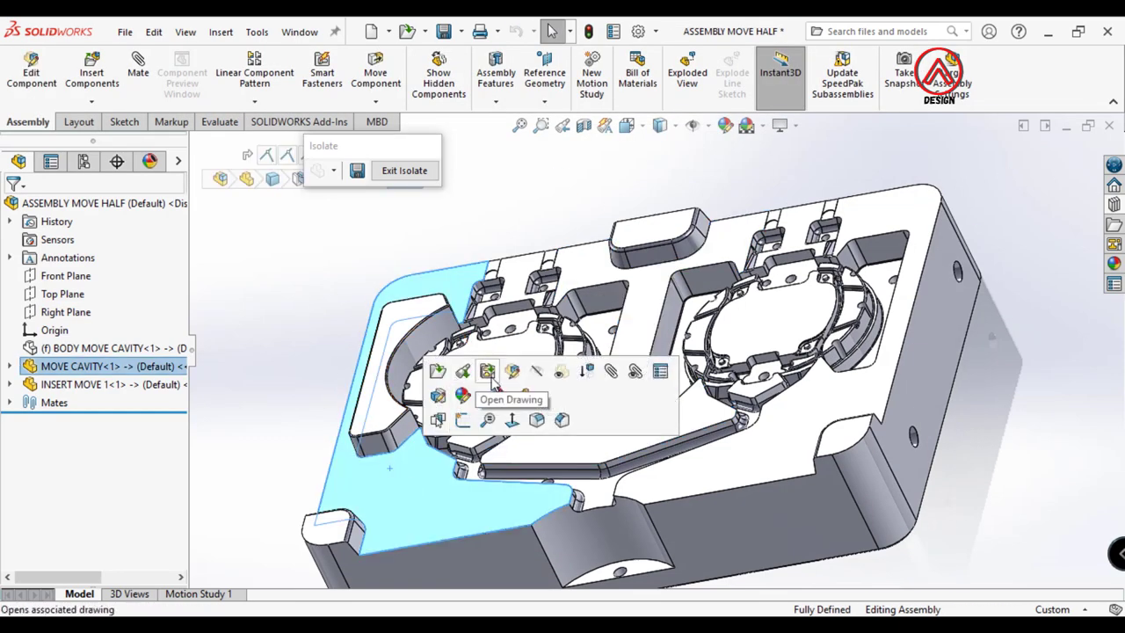
{"action": "left_click", "coordinate": [437, 396]}
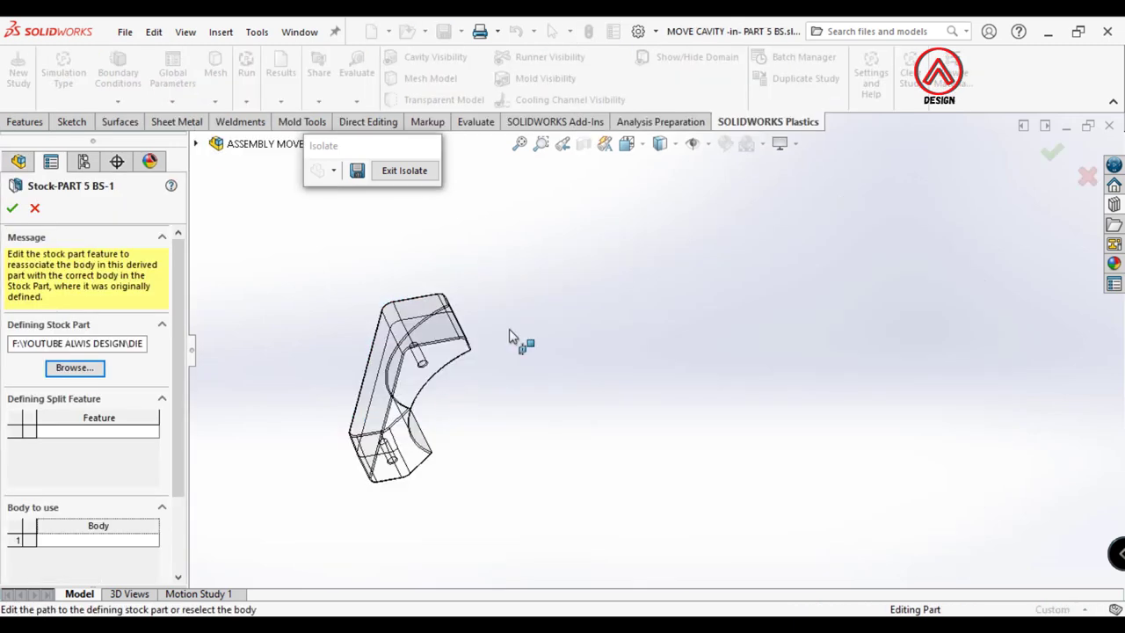
{"action": "left_click", "coordinate": [34, 209]}
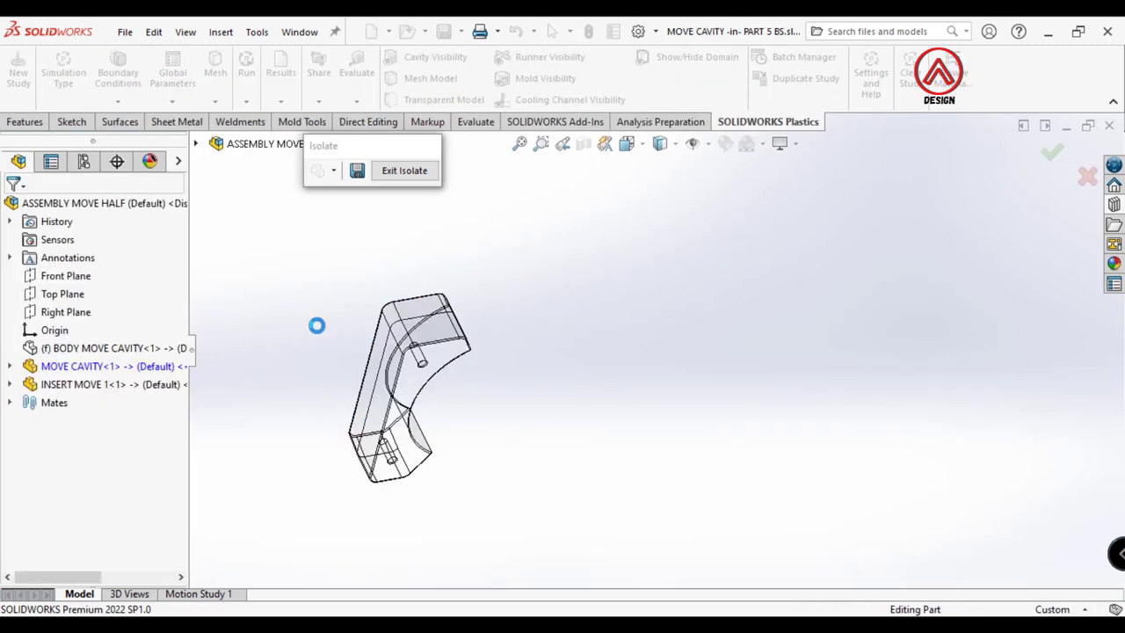
{"action": "middle_click_drag", "start_coordinate": [578, 453], "coordinate": [637, 452]}
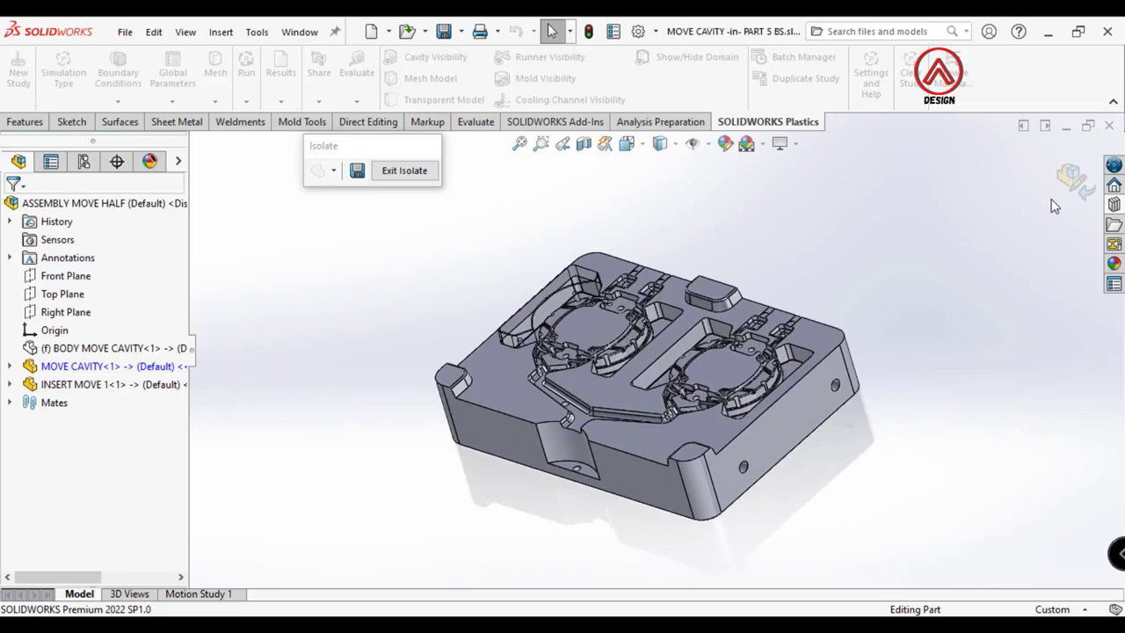
{"action": "left_click", "coordinate": [583, 525]}
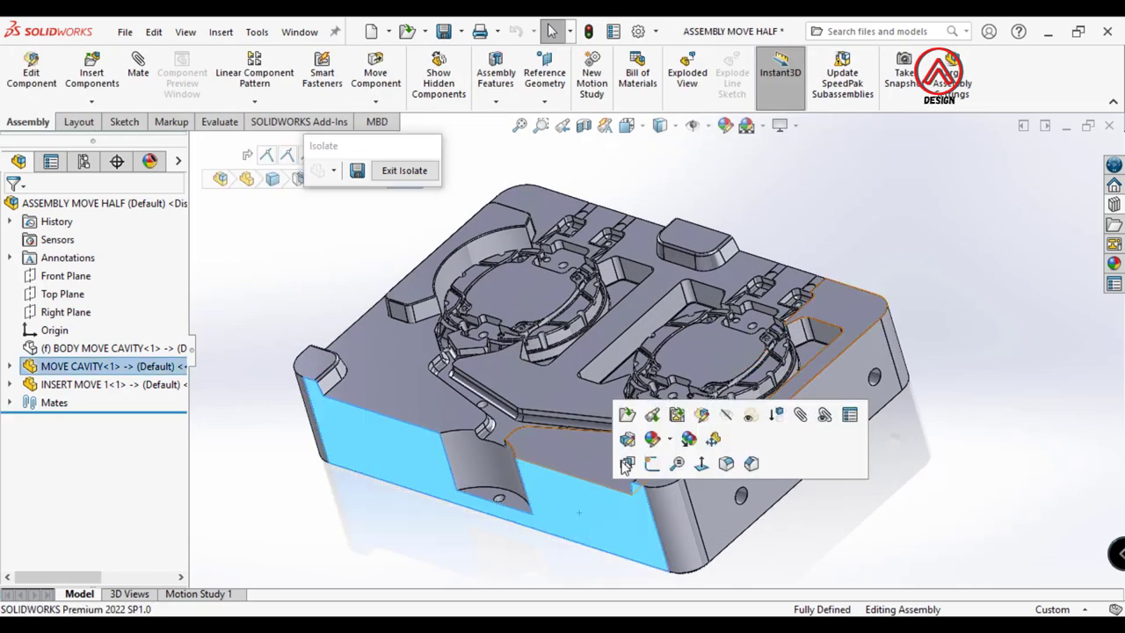
{"action": "left_click", "coordinate": [622, 424]}
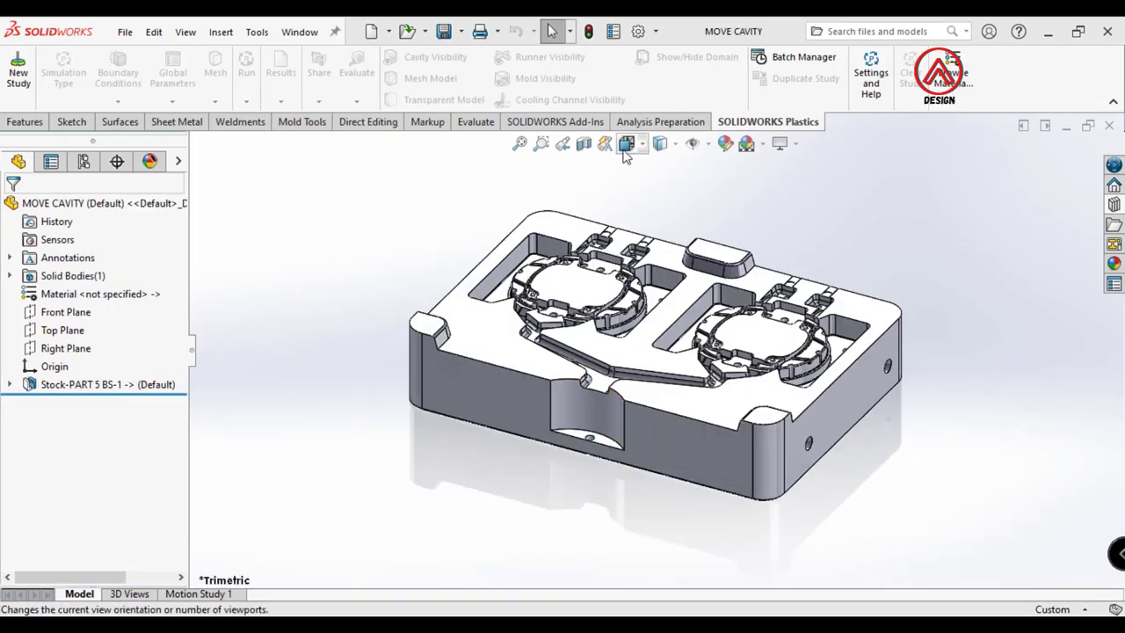
{"action": "left_click", "coordinate": [625, 147]}
In Top view, start a sketch on the cavity plate's top face with the centerline tool
{"action": "left_click", "coordinate": [665, 202]}
{"action": "scroll", "coordinate": [659, 319], "scroll_direction": "down", "scroll_amount": 3}
{"action": "left_click", "coordinate": [595, 244]}
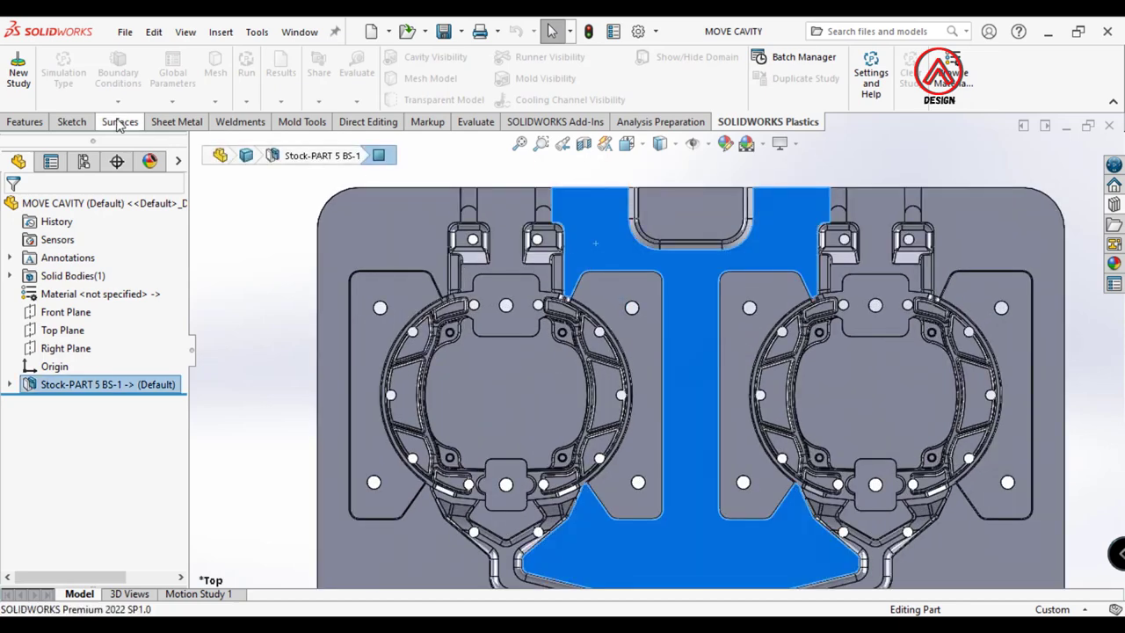
{"action": "left_click", "coordinate": [72, 122]}
{"action": "left_click", "coordinate": [21, 71]}
{"action": "left_click", "coordinate": [123, 56]}
{"action": "left_click", "coordinate": [132, 93]}
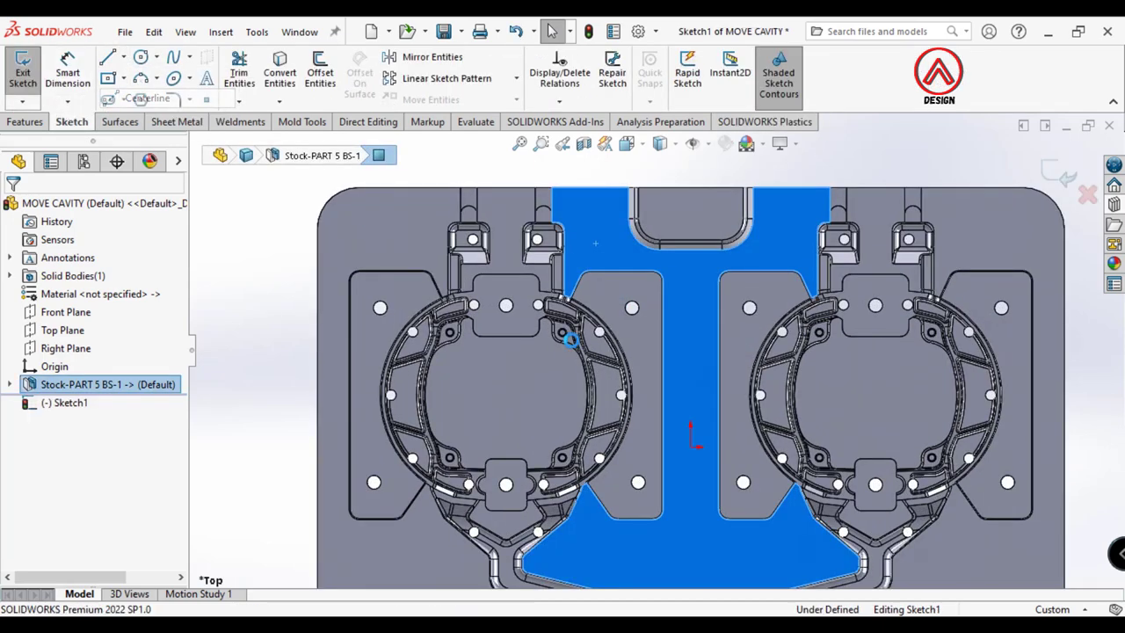
Draw a centerline joining the upper and lower center holes of the left cavity
{"action": "scroll", "coordinate": [502, 314], "scroll_direction": "down", "scroll_amount": 2}
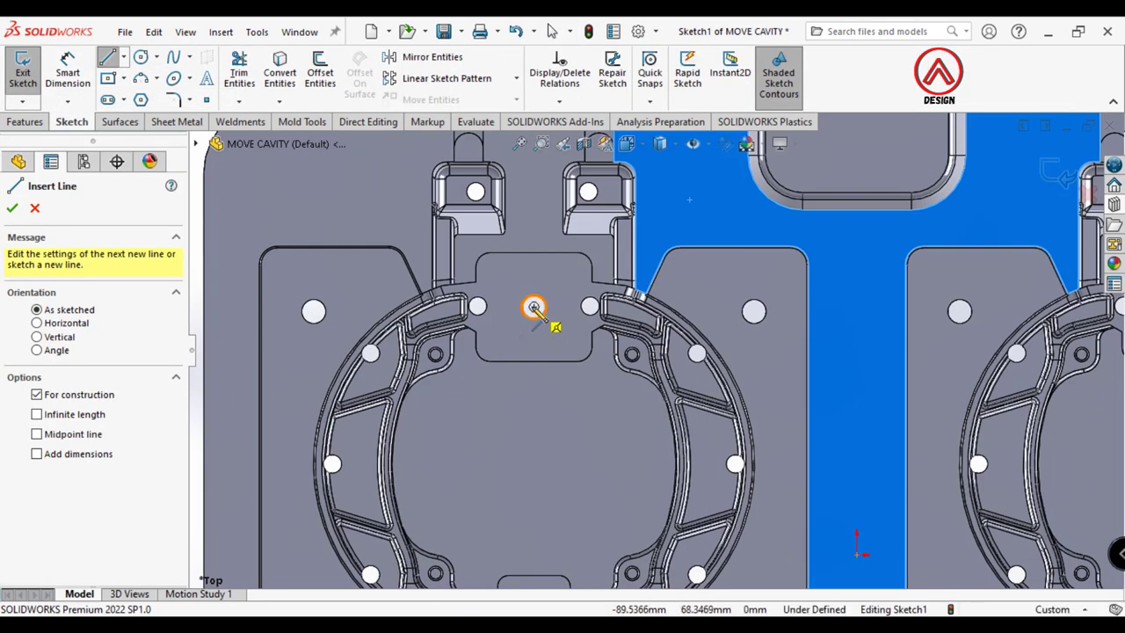
{"action": "left_click", "coordinate": [533, 306]}
{"action": "scroll", "coordinate": [534, 307], "scroll_direction": "up", "scroll_amount": 2}
{"action": "scroll", "coordinate": [580, 528], "scroll_direction": "down", "scroll_amount": 2}
{"action": "left_click", "coordinate": [599, 480]}
{"action": "scroll", "coordinate": [599, 481], "scroll_direction": "up", "scroll_amount": 2}
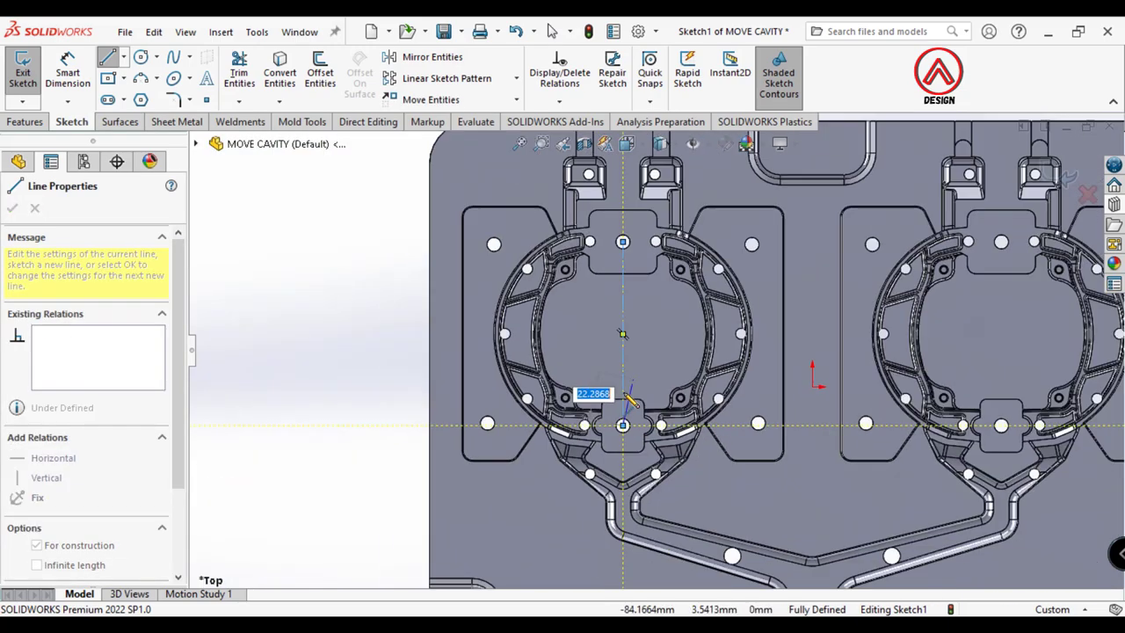
{"action": "key", "text": "Escape"}
{"action": "scroll", "coordinate": [801, 249], "scroll_direction": "up", "scroll_amount": 2}
{"action": "scroll", "coordinate": [534, 203], "scroll_direction": "down", "scroll_amount": 2}
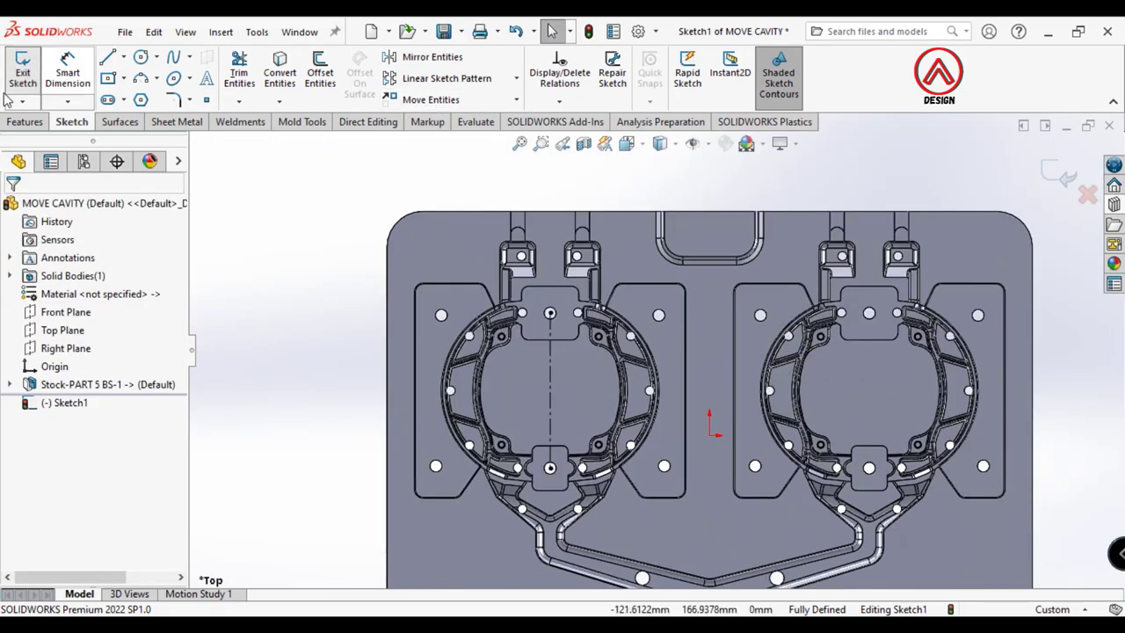
Create Plane1 through the centerline perpendicular to Top Plane, then close the part
{"action": "left_click", "coordinate": [23, 122]}
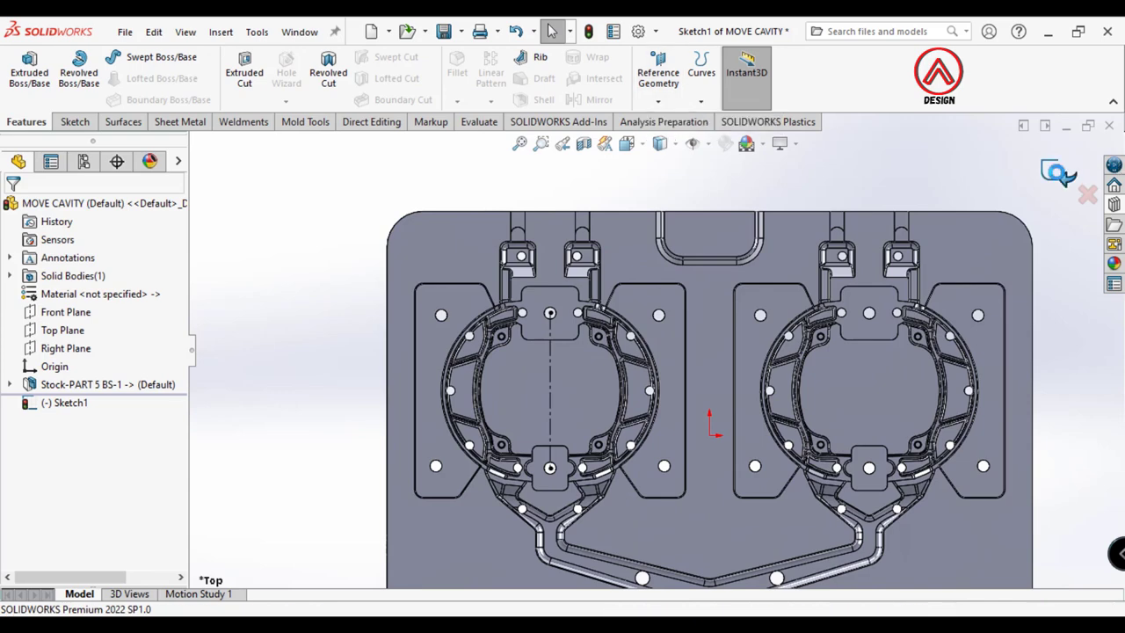
{"action": "left_click", "coordinate": [657, 101]}
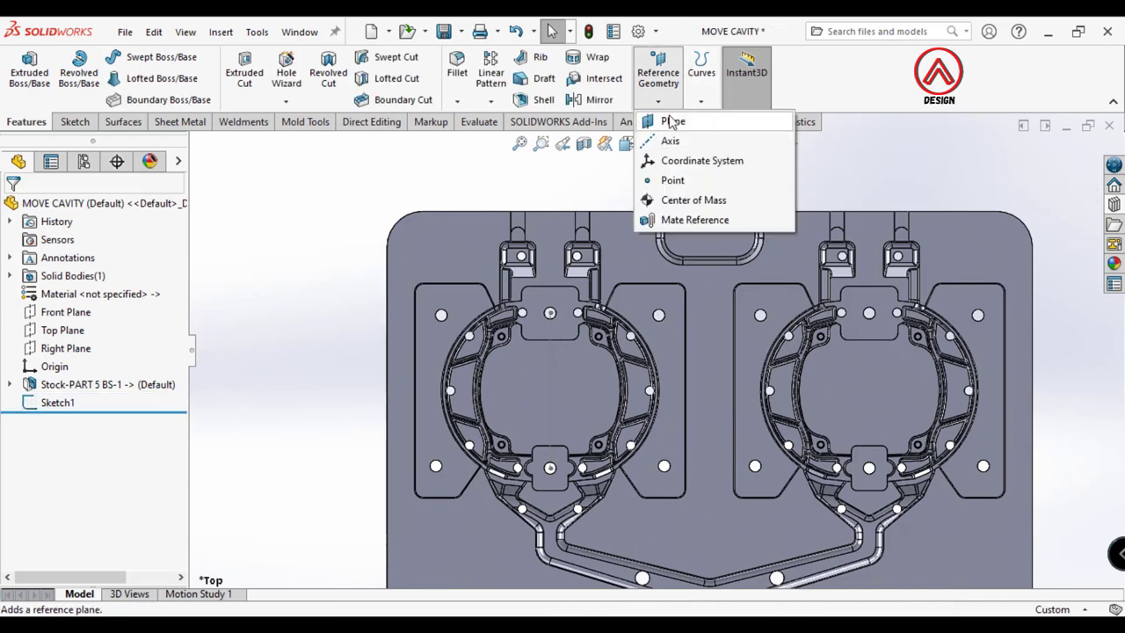
{"action": "left_click", "coordinate": [671, 123]}
{"action": "left_click", "coordinate": [546, 356]}
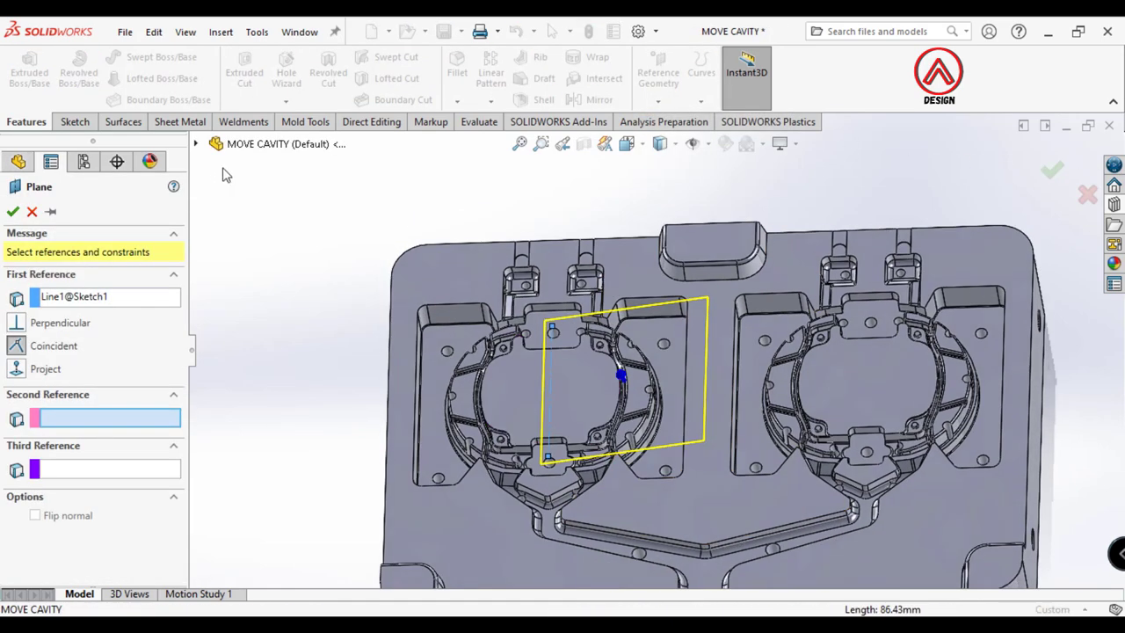
{"action": "left_click", "coordinate": [196, 143]}
{"action": "left_click", "coordinate": [263, 271]}
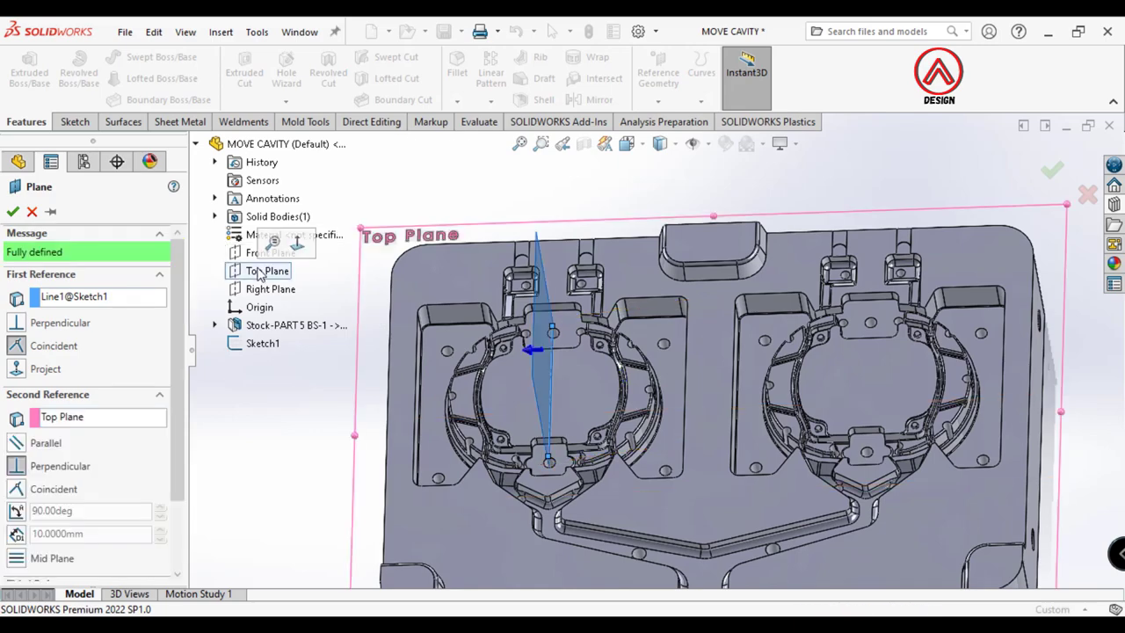
{"action": "left_click", "coordinate": [12, 212]}
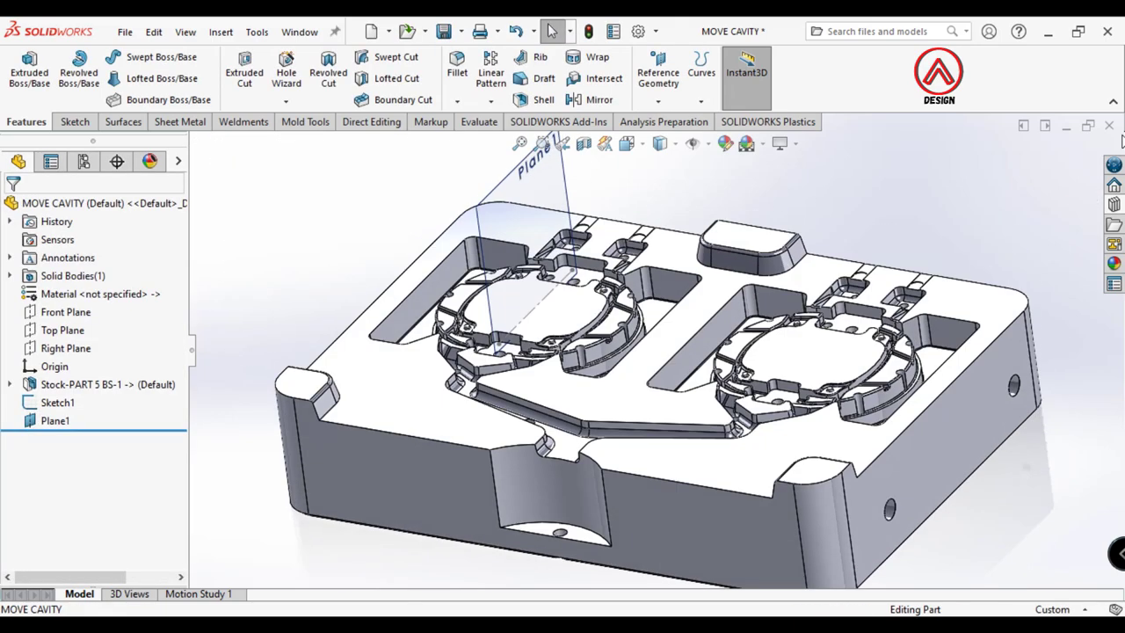
{"action": "left_click", "coordinate": [1110, 126]}
Keep the MOVE CAVITY changes and make Plane1 visible in the assembly
{"action": "left_click", "coordinate": [530, 322]}
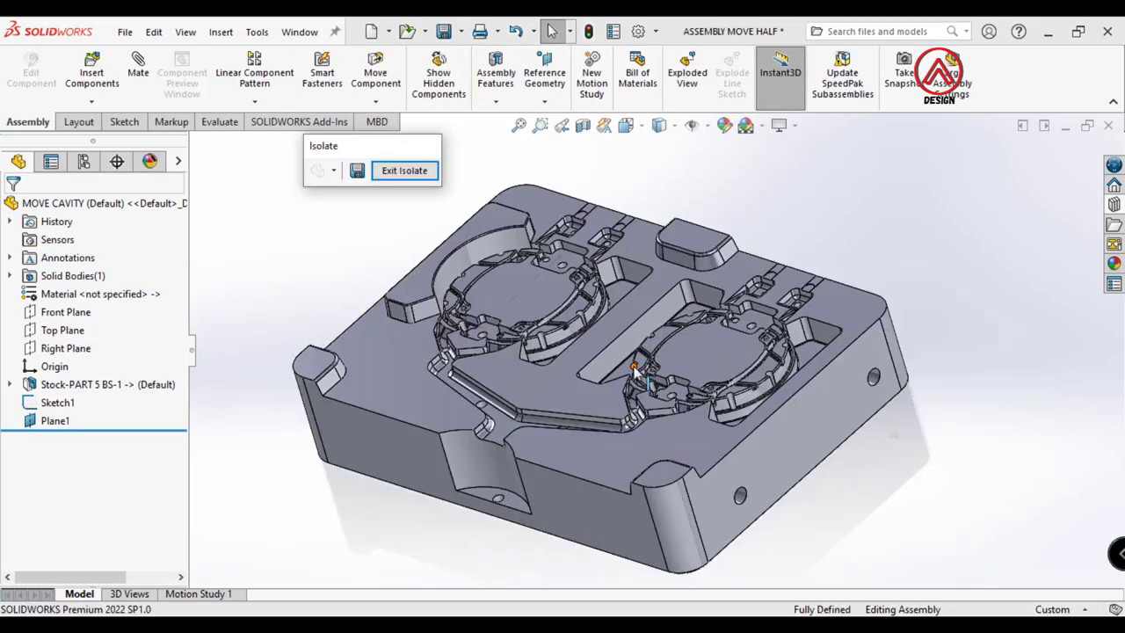
{"action": "left_click", "coordinate": [707, 126]}
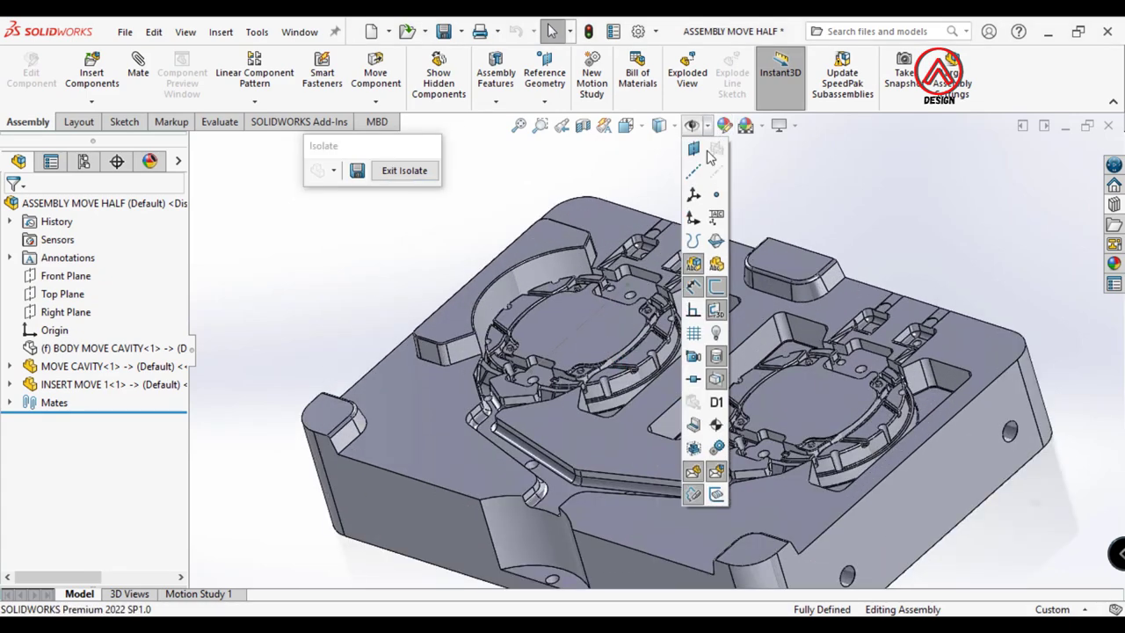
{"action": "left_click", "coordinate": [693, 148]}
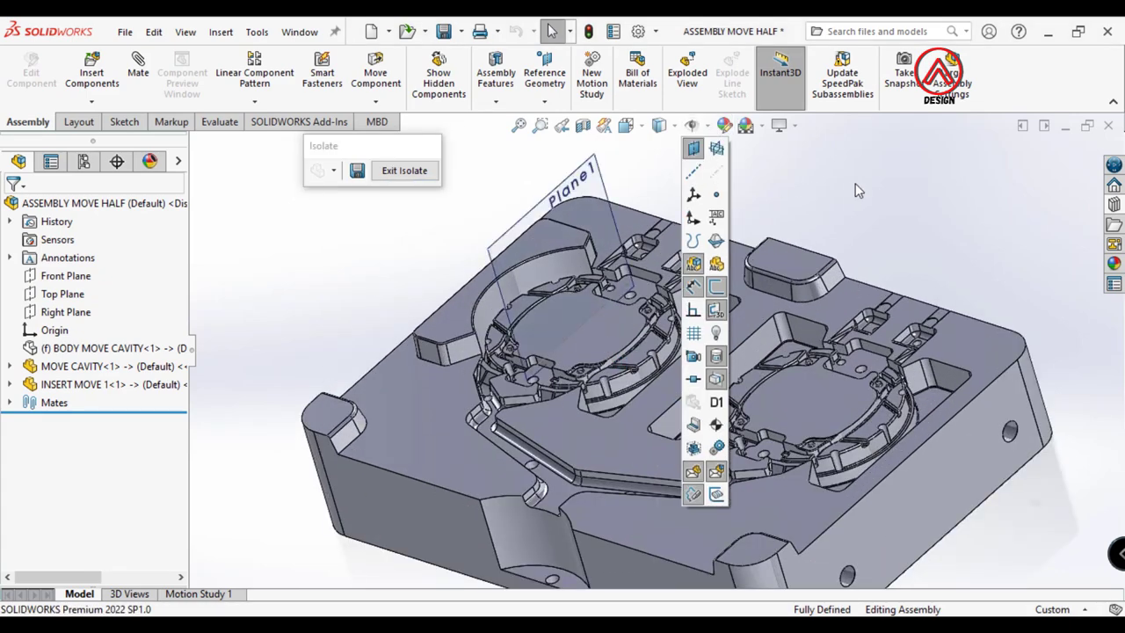
Mirror INSERT MOVE 1-1 across Plane1 as an opposite-hand version
{"action": "left_click", "coordinate": [258, 104]}
{"action": "left_click", "coordinate": [255, 239]}
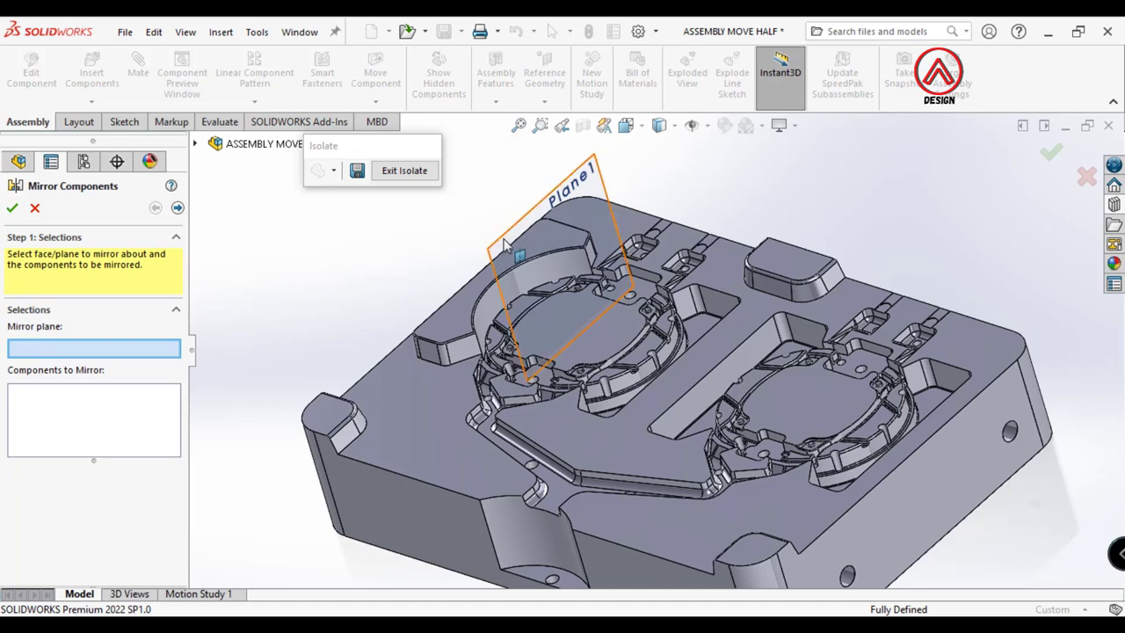
{"action": "scroll", "coordinate": [563, 200], "scroll_direction": "down", "scroll_amount": 2}
{"action": "scroll", "coordinate": [548, 173], "scroll_direction": "up", "scroll_amount": 5}
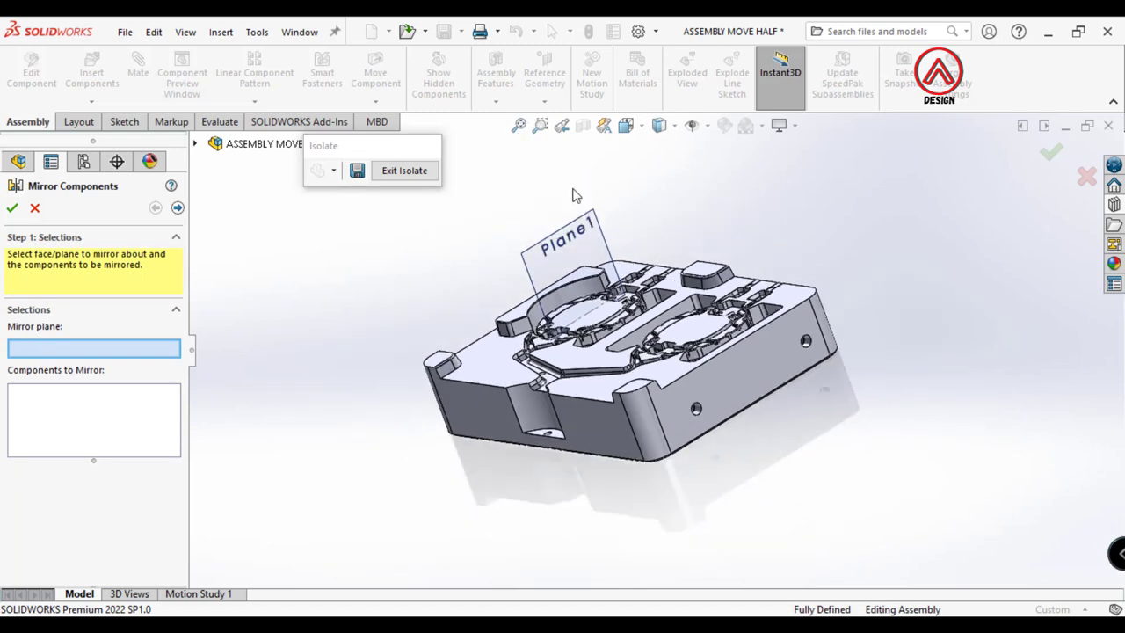
{"action": "left_click", "coordinate": [613, 231]}
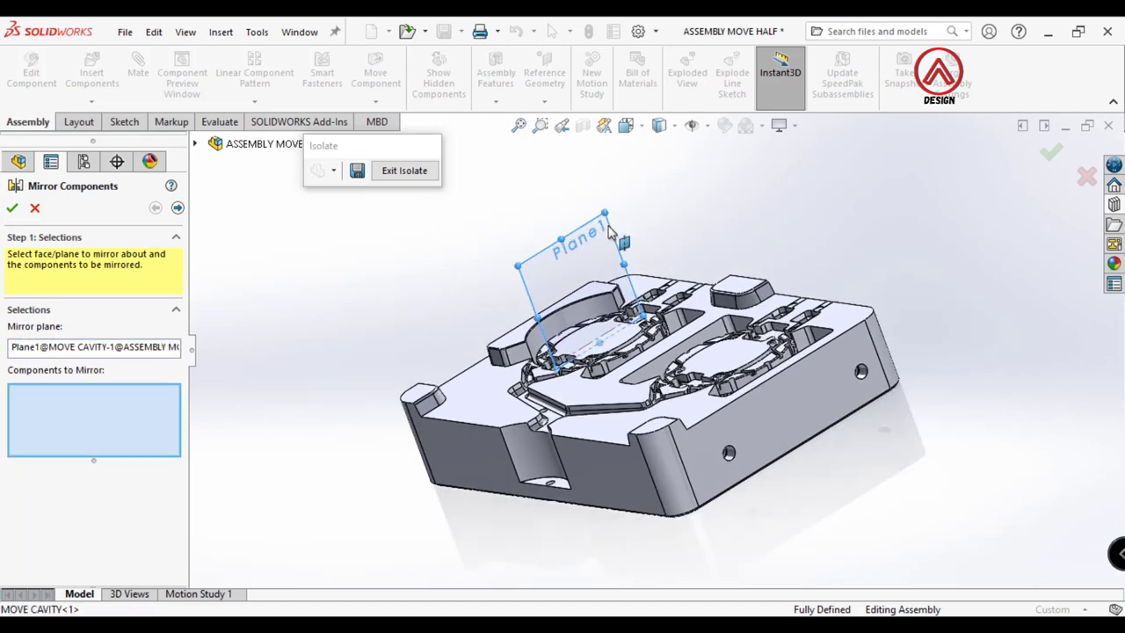
{"action": "scroll", "coordinate": [562, 361], "scroll_direction": "down", "scroll_amount": 3}
{"action": "left_click", "coordinate": [523, 369]}
{"action": "scroll", "coordinate": [513, 381], "scroll_direction": "down", "scroll_amount": 2}
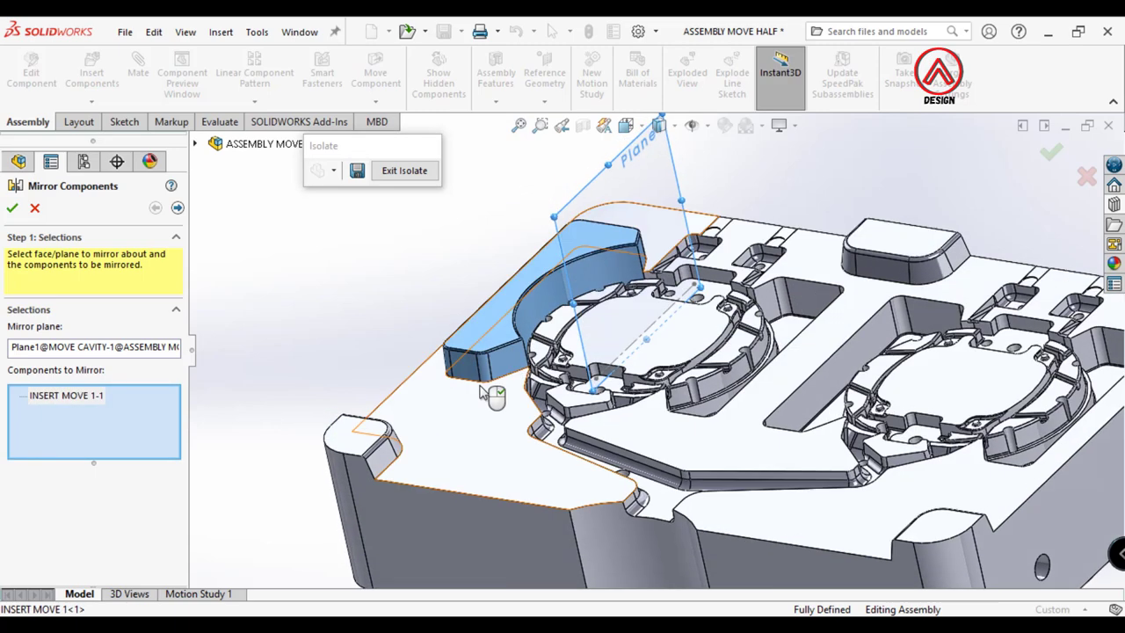
{"action": "left_click", "coordinate": [176, 208]}
{"action": "scroll", "coordinate": [140, 439], "scroll_direction": "down", "scroll_amount": 3}
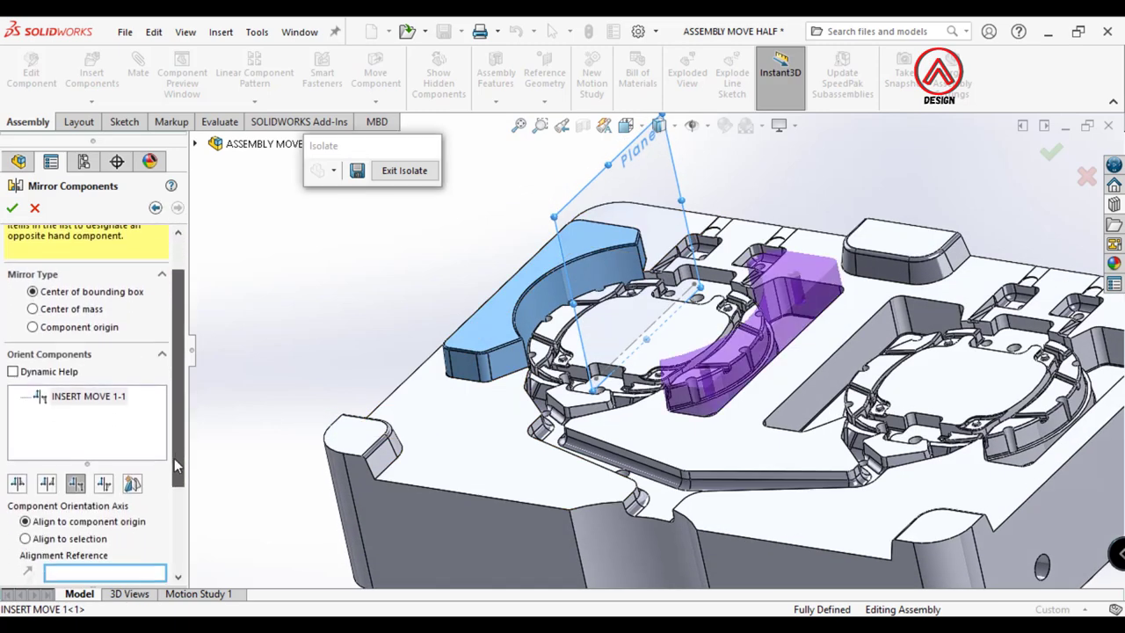
{"action": "scroll", "coordinate": [144, 466], "scroll_direction": "down", "scroll_amount": 2}
{"action": "left_click", "coordinate": [133, 459]}
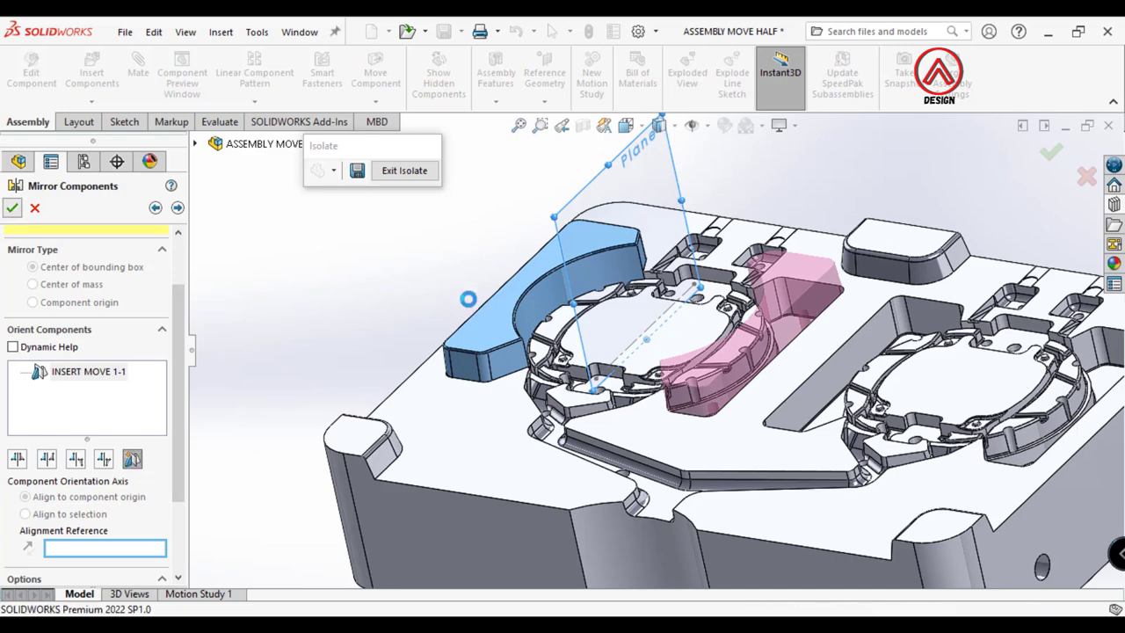
Inspect the new MirrorComponent1 in the feature tree and top-down view
{"action": "middle_click_drag", "start_coordinate": [595, 339], "coordinate": [673, 303]}
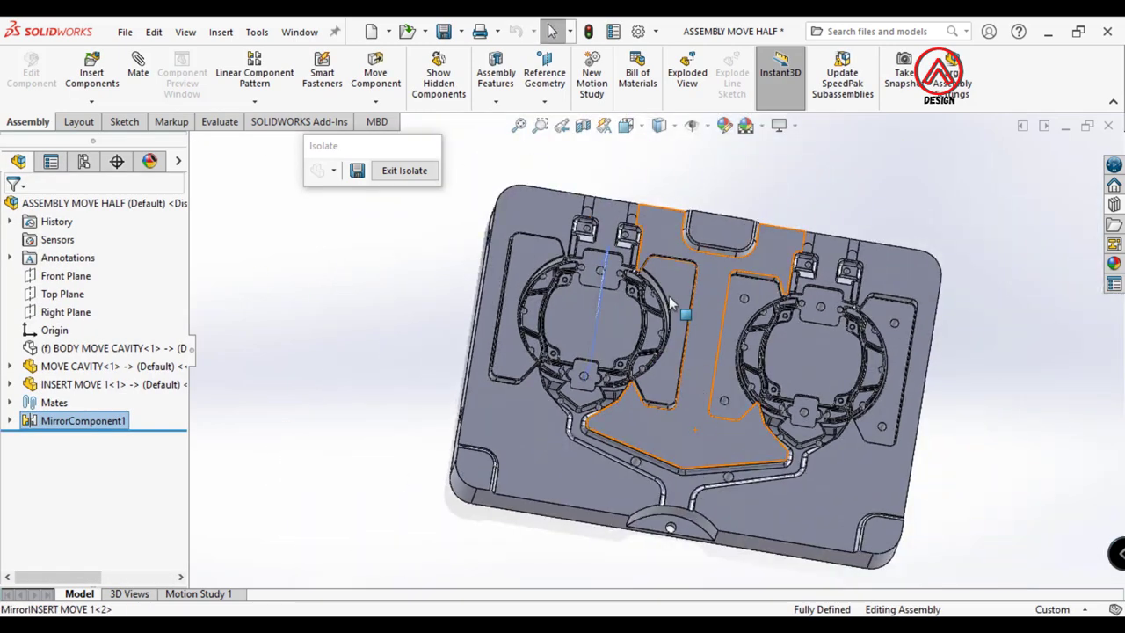
{"action": "scroll", "coordinate": [672, 304], "scroll_direction": "down", "scroll_amount": 3}
{"action": "left_click", "coordinate": [10, 421]}
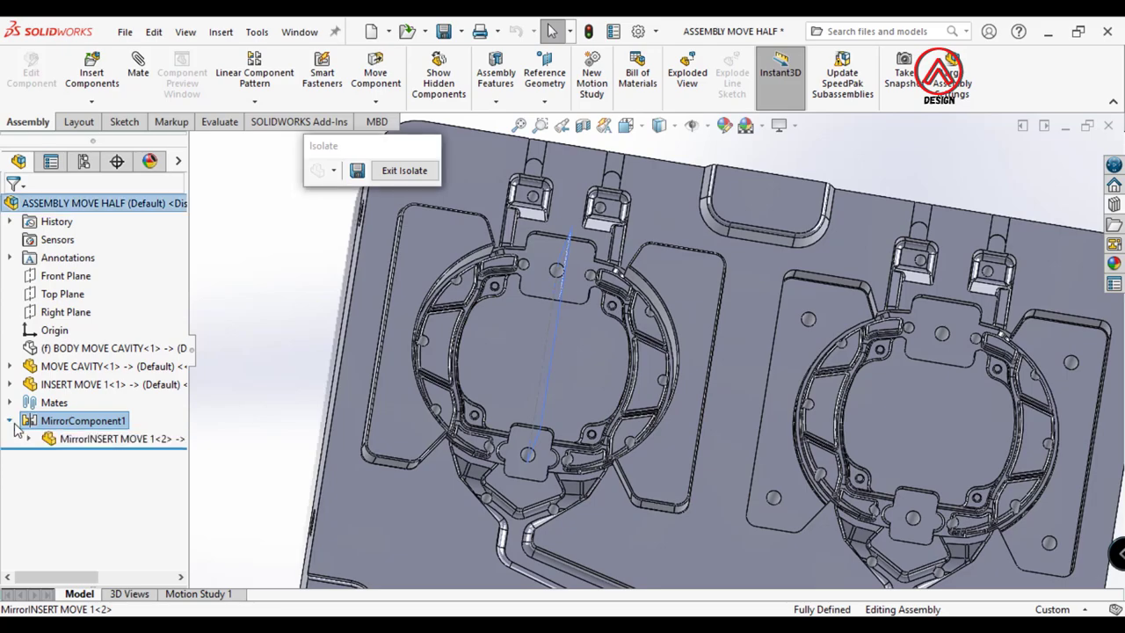
{"action": "left_click", "coordinate": [11, 421]}
{"action": "scroll", "coordinate": [597, 334], "scroll_direction": "down", "scroll_amount": 2}
{"action": "scroll", "coordinate": [598, 334], "scroll_direction": "down", "scroll_amount": 2}
{"action": "scroll", "coordinate": [592, 347], "scroll_direction": "down", "scroll_amount": 1}
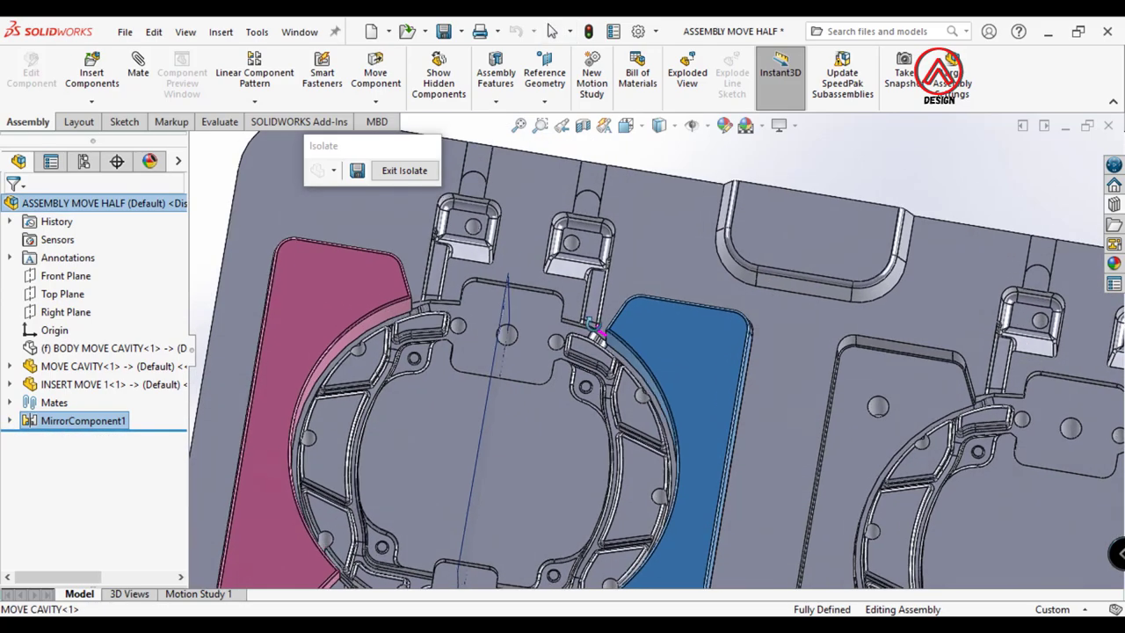
{"action": "scroll", "coordinate": [598, 351], "scroll_direction": "down", "scroll_amount": 2}
{"action": "scroll", "coordinate": [615, 378], "scroll_direction": "down", "scroll_amount": 2}
{"action": "scroll", "coordinate": [646, 429], "scroll_direction": "down", "scroll_amount": 2}
{"action": "scroll", "coordinate": [646, 429], "scroll_direction": "up", "scroll_amount": 3}
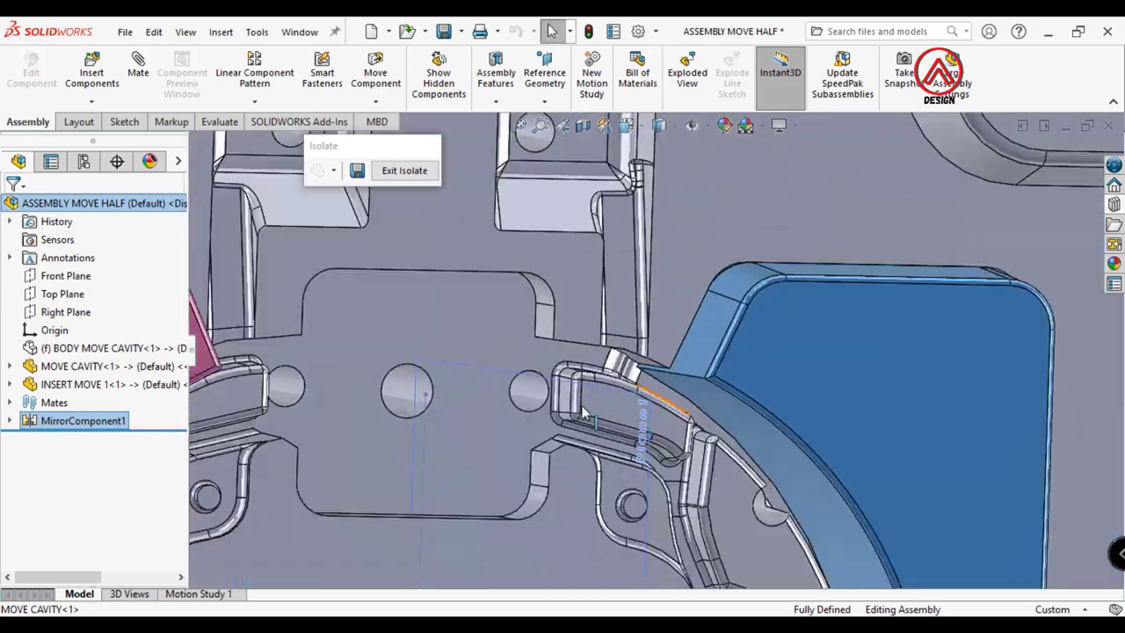
{"action": "scroll", "coordinate": [637, 475], "scroll_direction": "up", "scroll_amount": 3}
{"action": "scroll", "coordinate": [615, 396], "scroll_direction": "up", "scroll_amount": 3}
{"action": "scroll", "coordinate": [649, 232], "scroll_direction": "up", "scroll_amount": 1}
Return to isometric view and examine Plane1 and the left cavity faces
{"action": "middle_click_drag", "start_coordinate": [648, 232], "coordinate": [566, 250]}
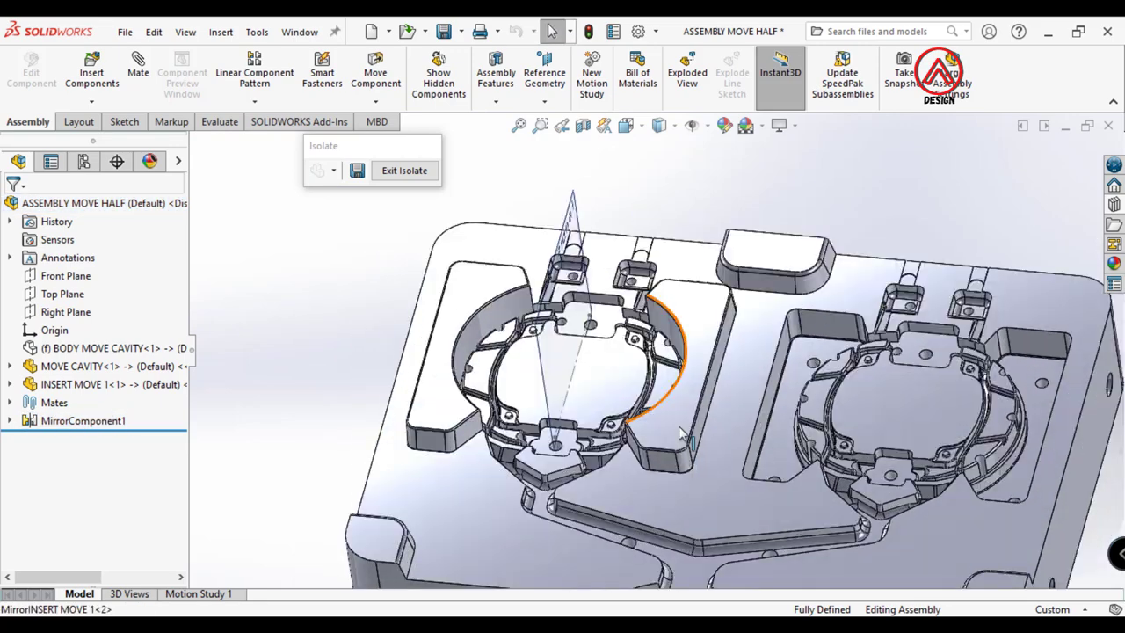
{"action": "left_click", "coordinate": [580, 244]}
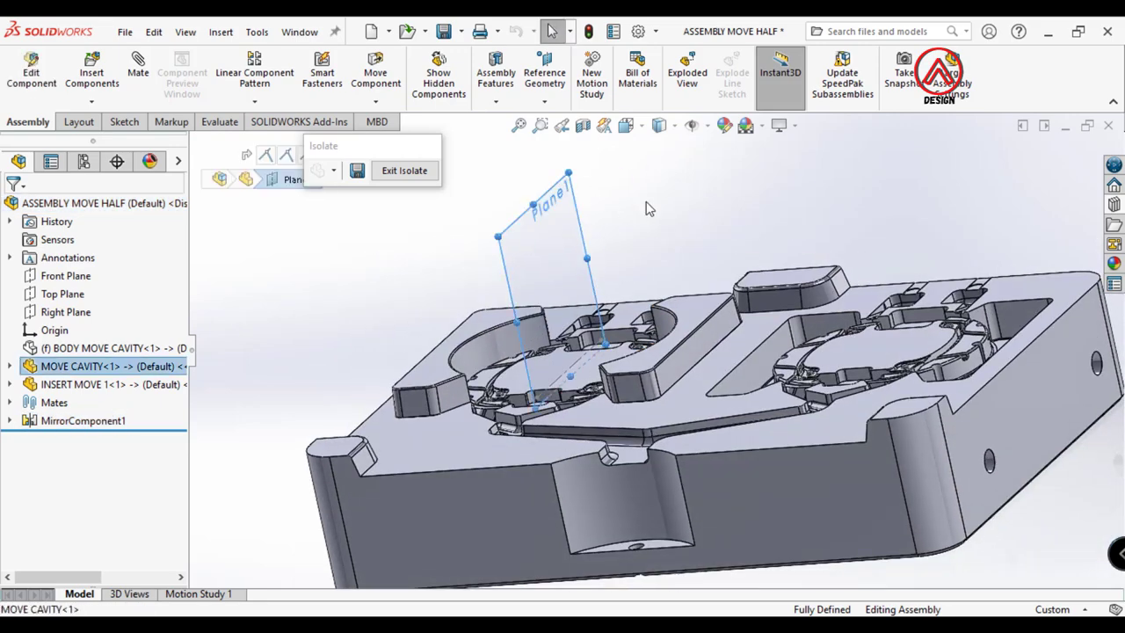
{"action": "key", "text": "s"}
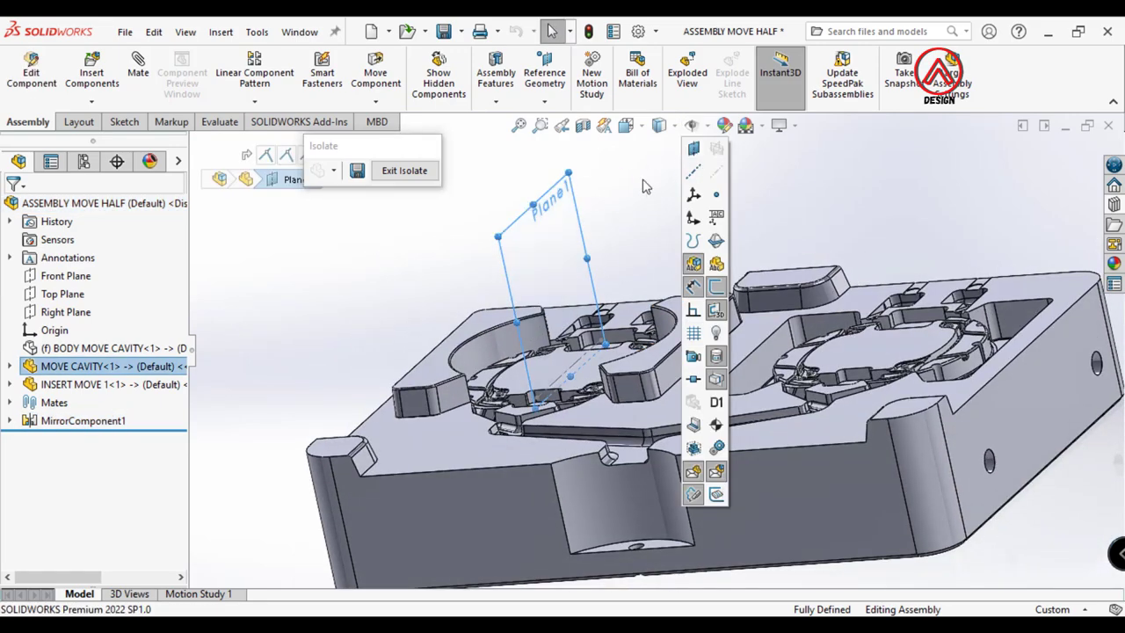
{"action": "key", "text": "ctrl+7"}
{"action": "left_click", "coordinate": [800, 255]}
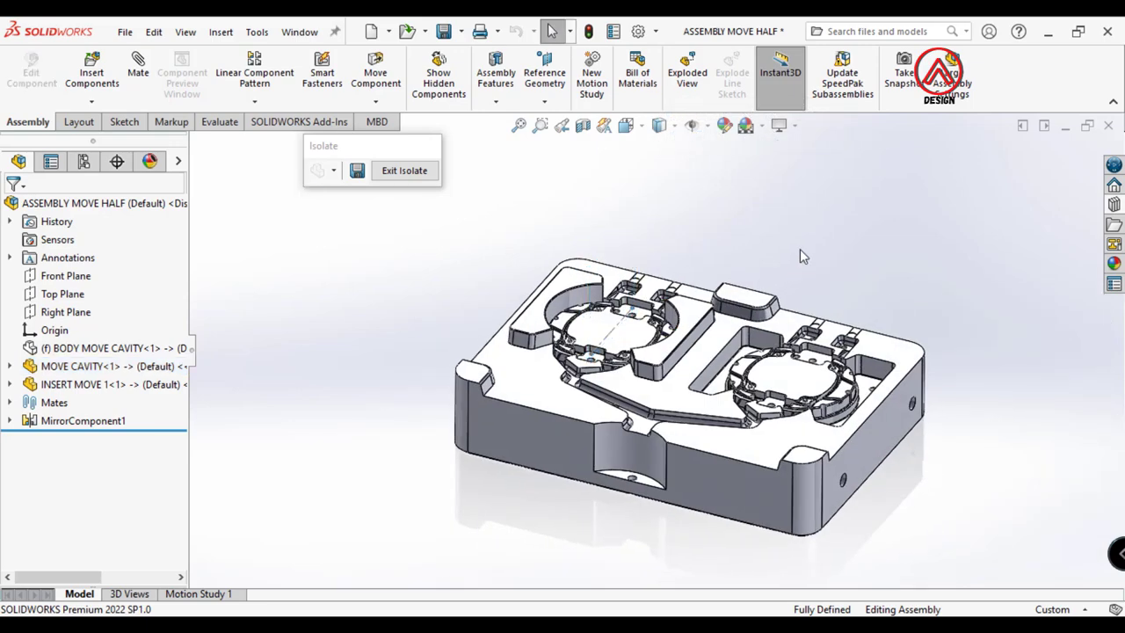
{"action": "middle_click_drag", "start_coordinate": [651, 343], "coordinate": [615, 369], "text": "ctrl"}
{"action": "left_click", "coordinate": [587, 360]}
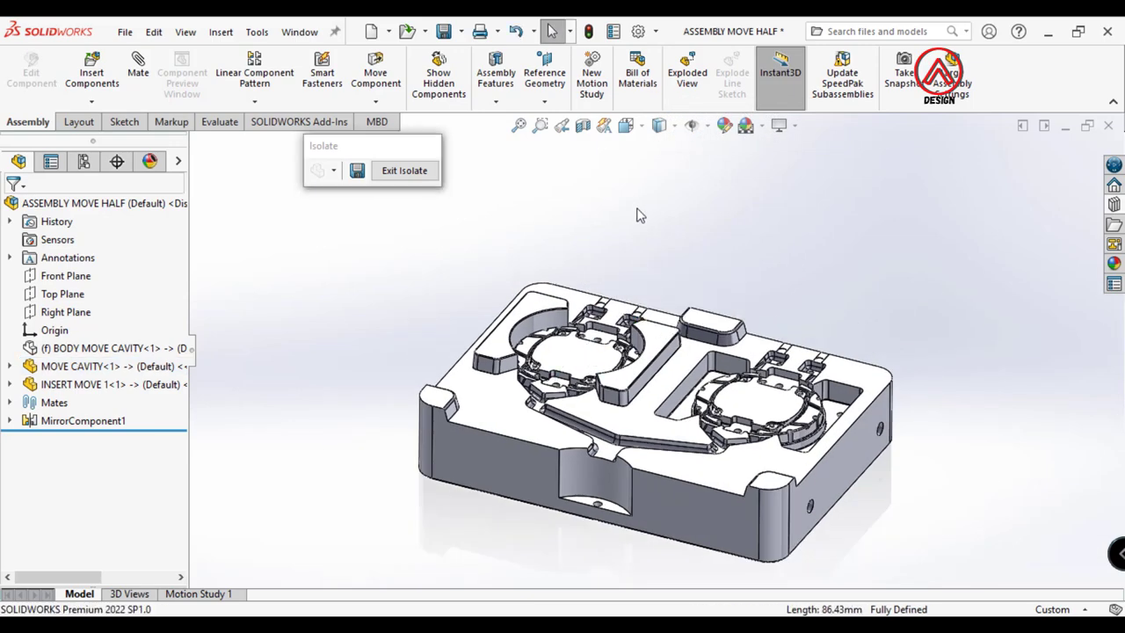
{"action": "scroll", "coordinate": [519, 396], "scroll_direction": "down", "scroll_amount": 2}
{"action": "scroll", "coordinate": [508, 417], "scroll_direction": "down", "scroll_amount": 2}
{"action": "middle_click_drag", "start_coordinate": [508, 417], "coordinate": [492, 413]}
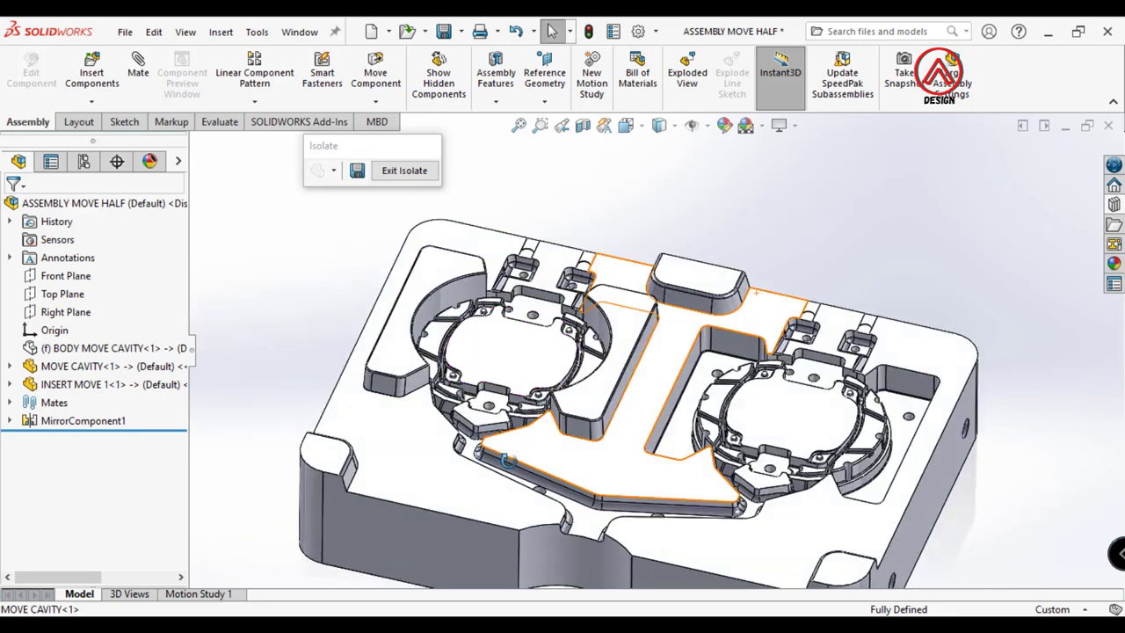
Mirror both inserts across the Right Plane as a second mirror feature
{"action": "left_click", "coordinate": [254, 101]}
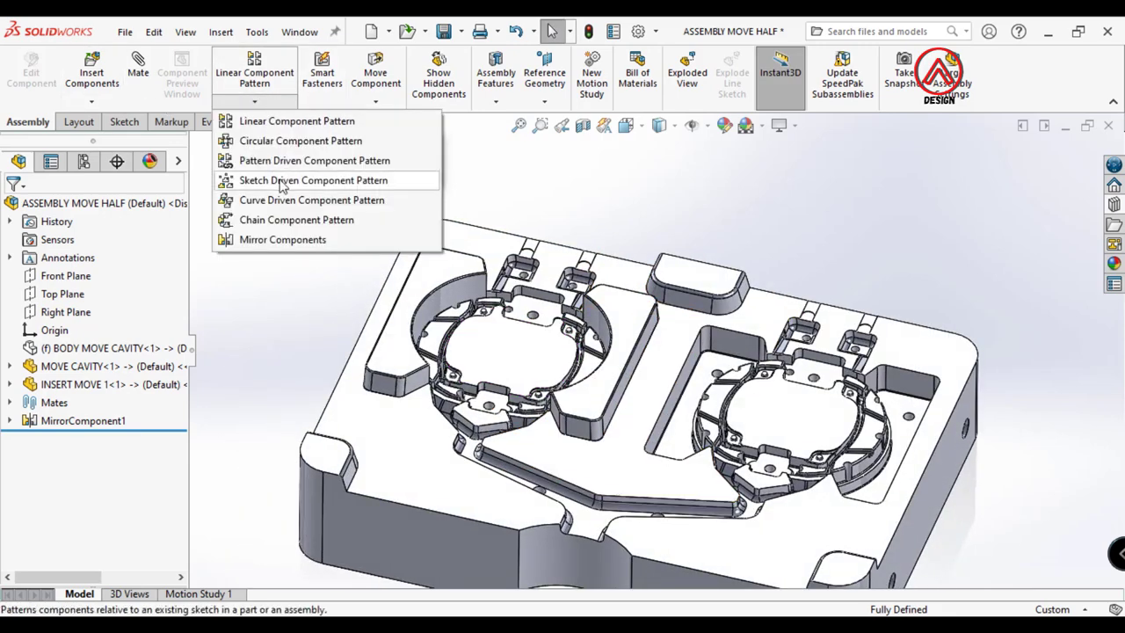
{"action": "left_click", "coordinate": [252, 240]}
{"action": "left_click", "coordinate": [197, 144]}
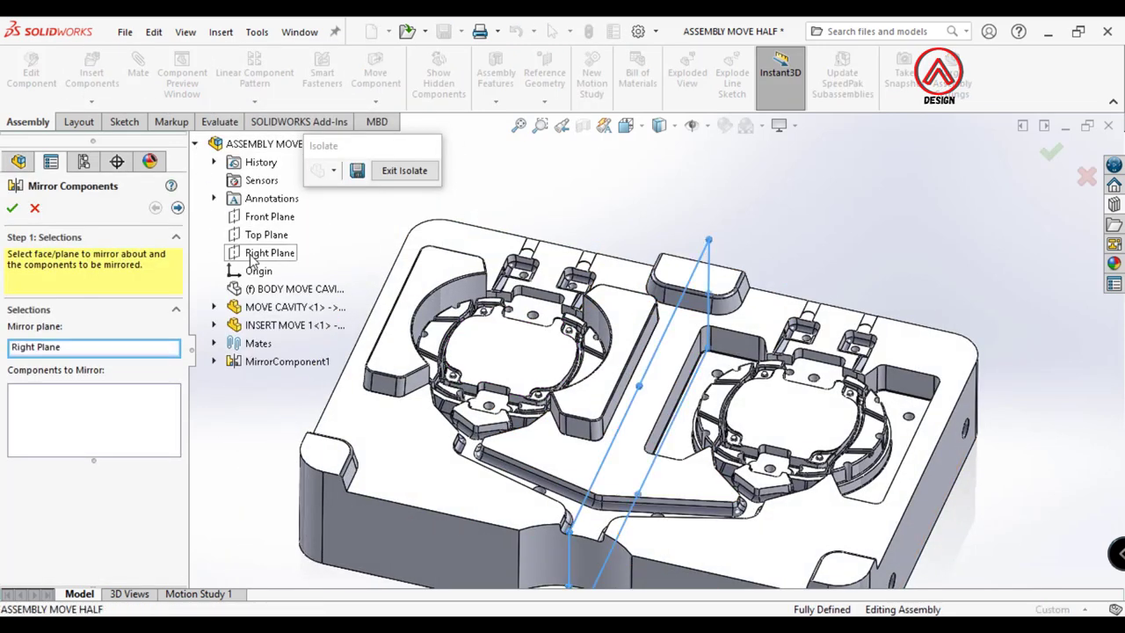
{"action": "left_click", "coordinate": [440, 304]}
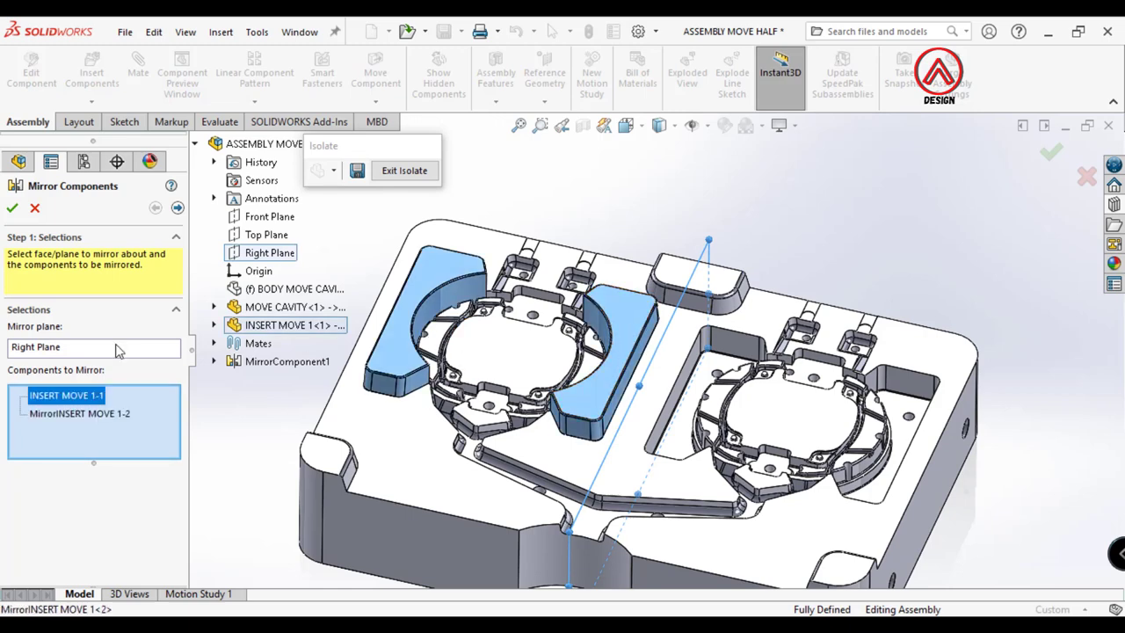
{"action": "left_click", "coordinate": [13, 209]}
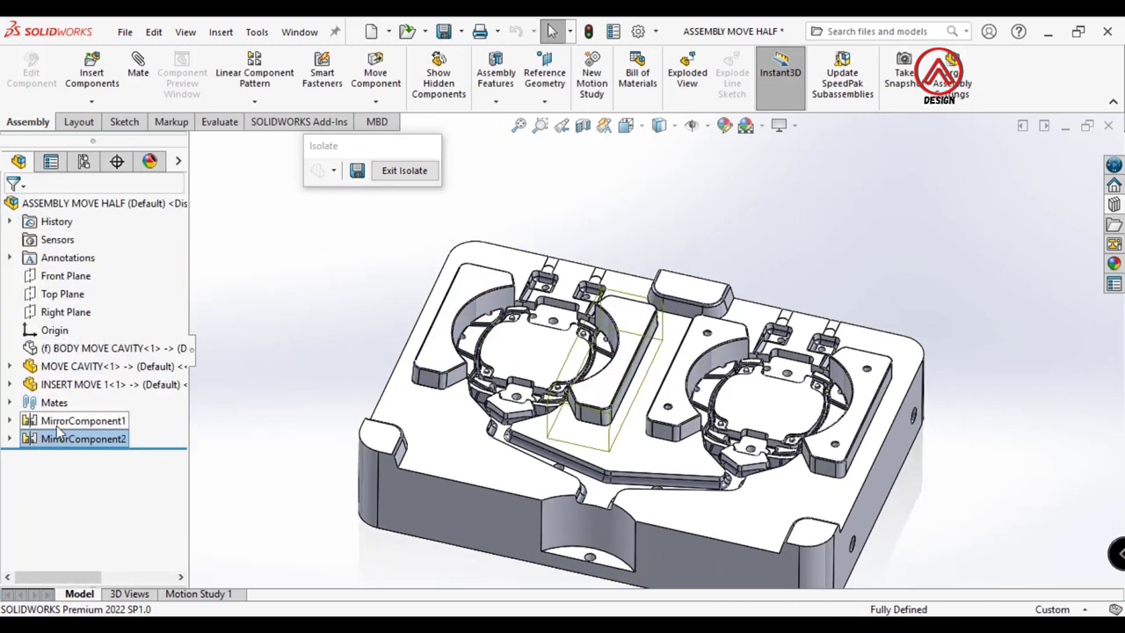
Delete MirrorComponent2 along with its mirrored parts
{"action": "left_click", "coordinate": [74, 439]}
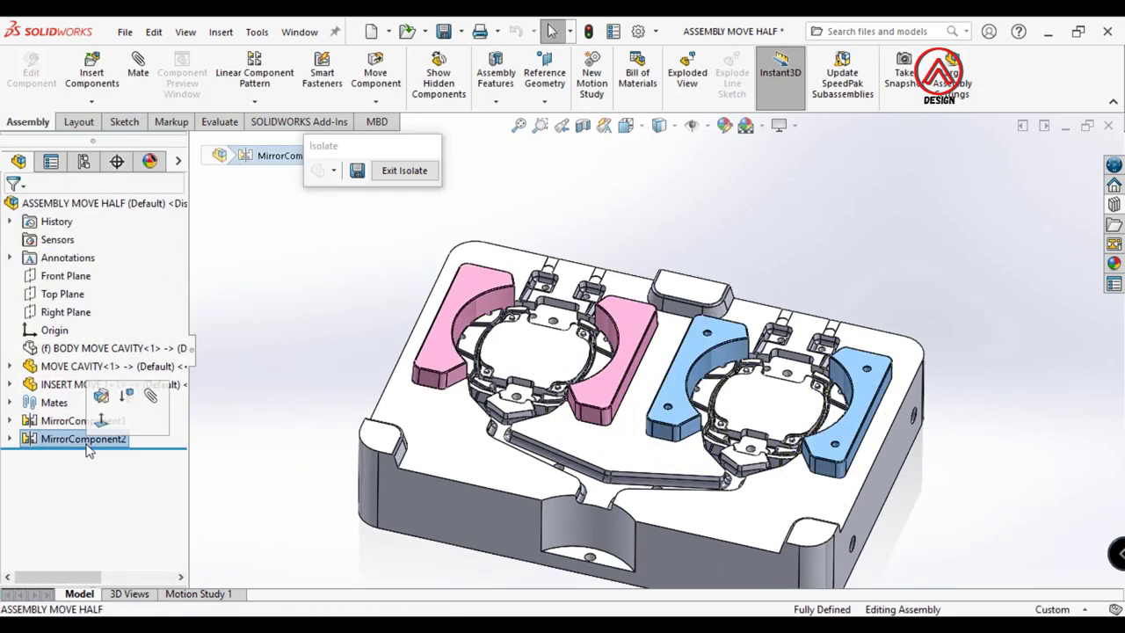
{"action": "key", "text": "Delete"}
{"action": "left_click", "coordinate": [665, 159]}
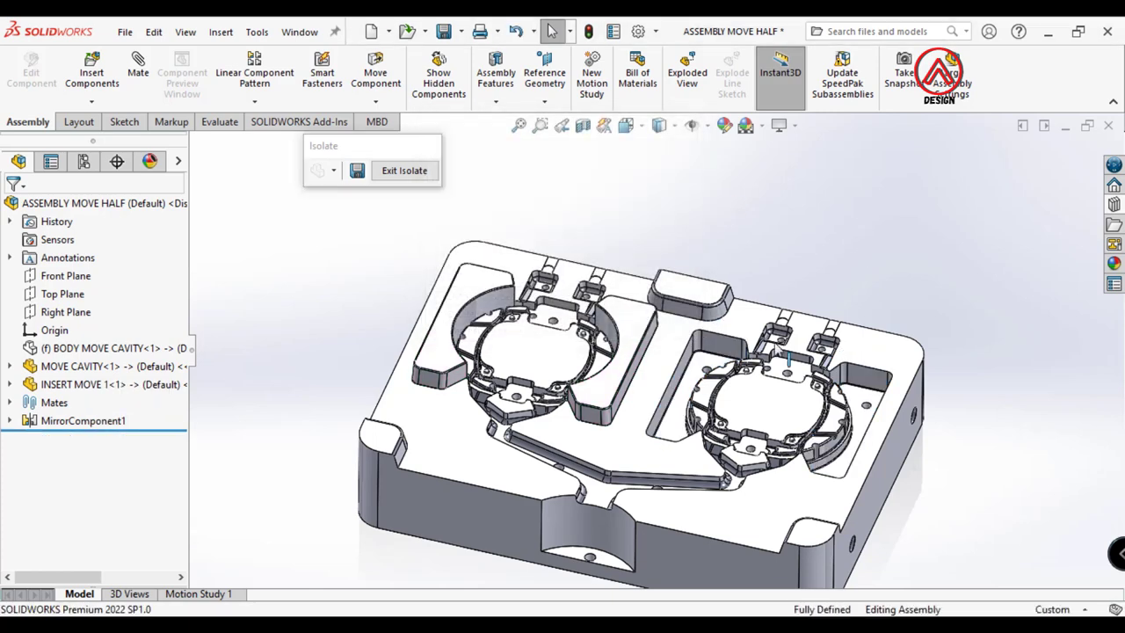
{"action": "left_click", "coordinate": [215, 122]}
Measure the distance between matching holes in the left and right cavities
{"action": "left_click", "coordinate": [232, 68]}
{"action": "scroll", "coordinate": [554, 396], "scroll_direction": "down", "scroll_amount": 3}
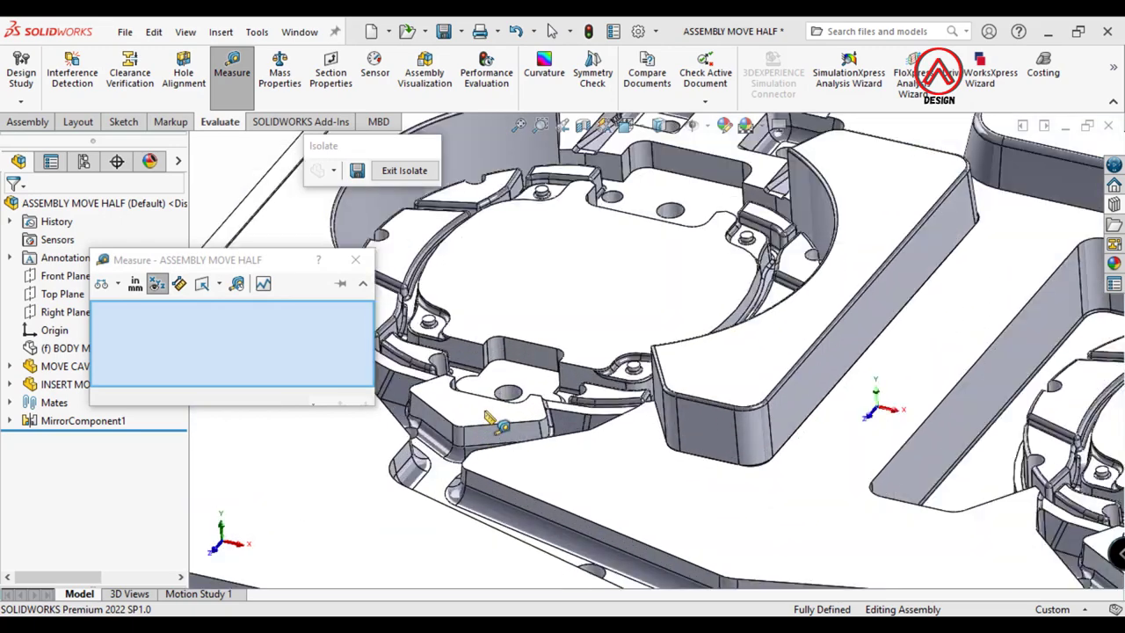
{"action": "scroll", "coordinate": [554, 395], "scroll_direction": "down", "scroll_amount": 3}
{"action": "left_click", "coordinate": [562, 380]}
{"action": "middle_click_drag", "start_coordinate": [554, 392], "coordinate": [290, 290], "text": "ctrl"}
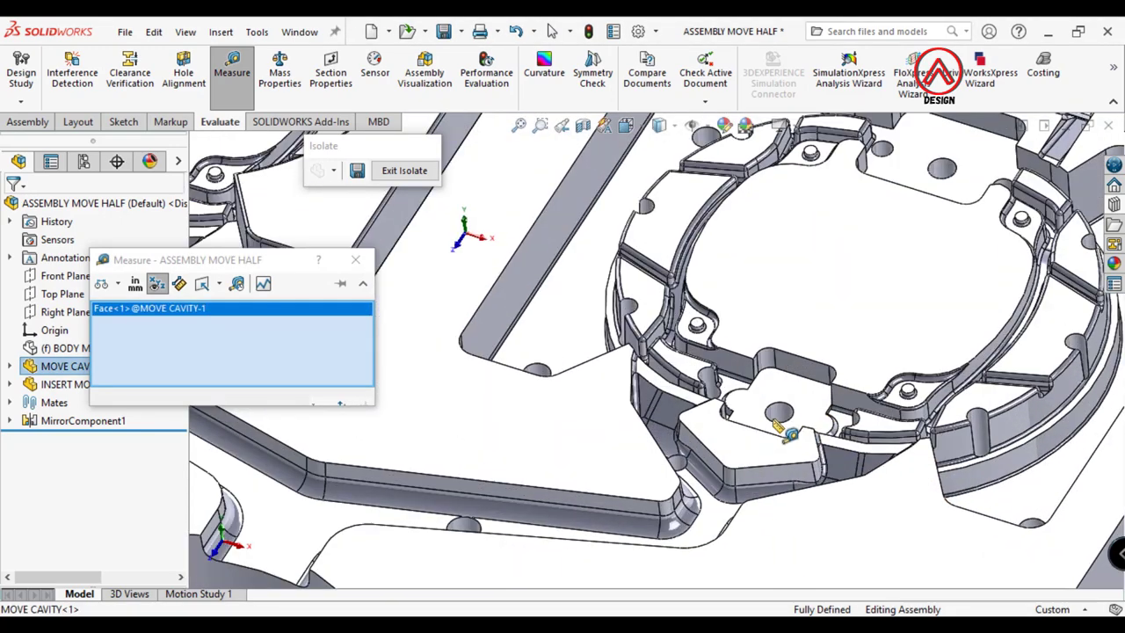
{"action": "left_click", "coordinate": [773, 418]}
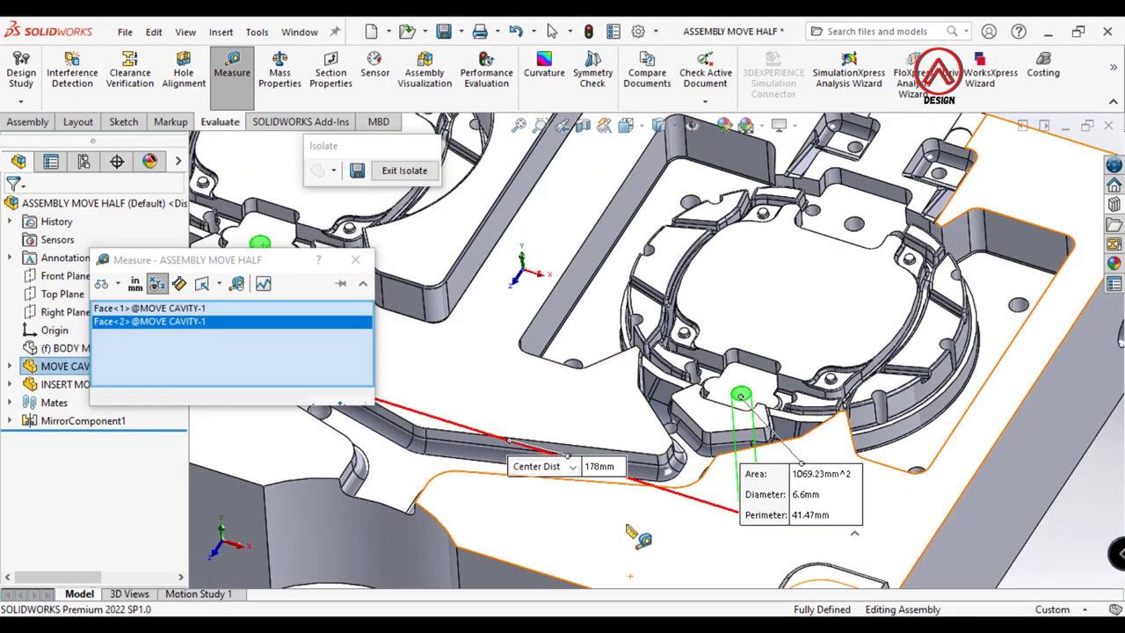
{"action": "left_click", "coordinate": [357, 261]}
{"action": "key", "text": "f"}
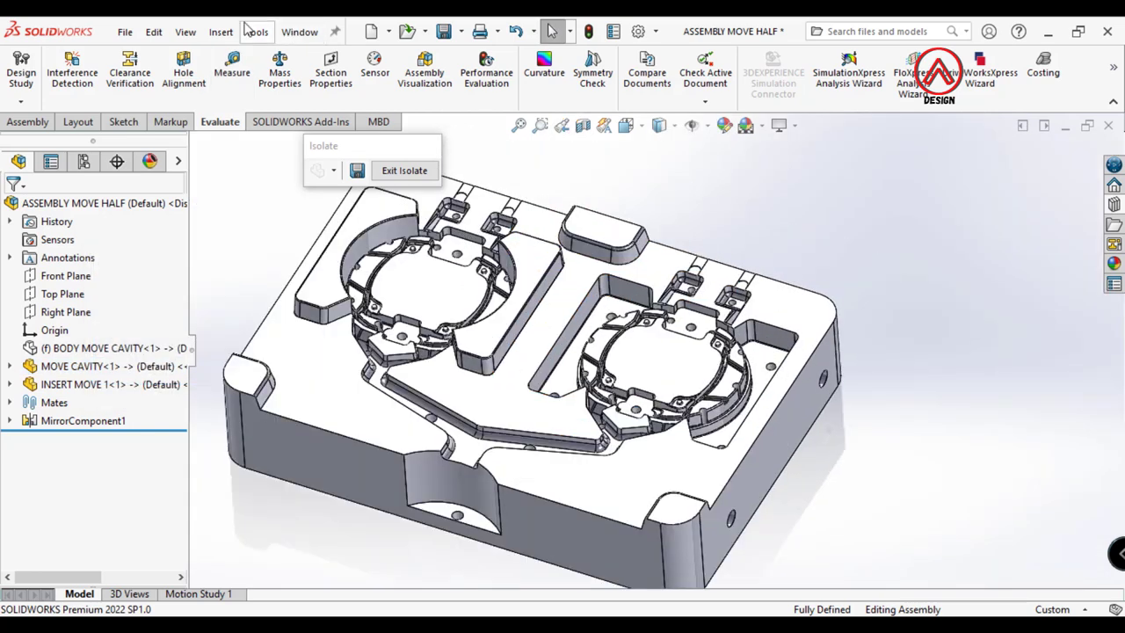
{"action": "left_click", "coordinate": [221, 31]}
{"action": "left_click", "coordinate": [107, 134]}
Linearly pattern both inserts 178 mm along the plate edge into the right cavity
{"action": "left_click", "coordinate": [27, 121]}
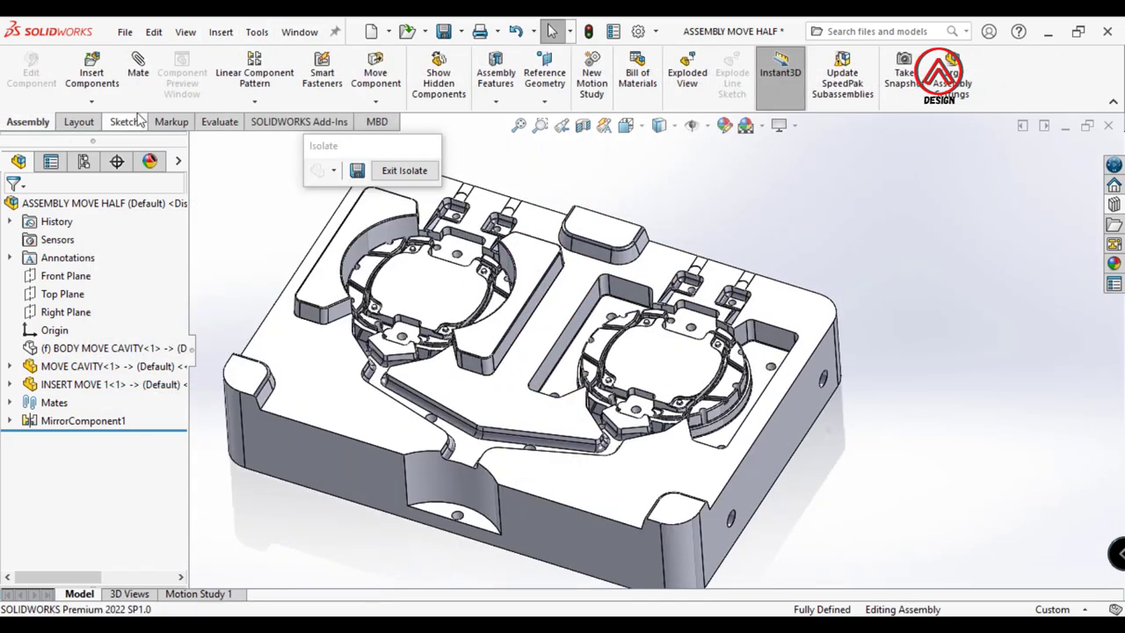
{"action": "left_click", "coordinate": [255, 75]}
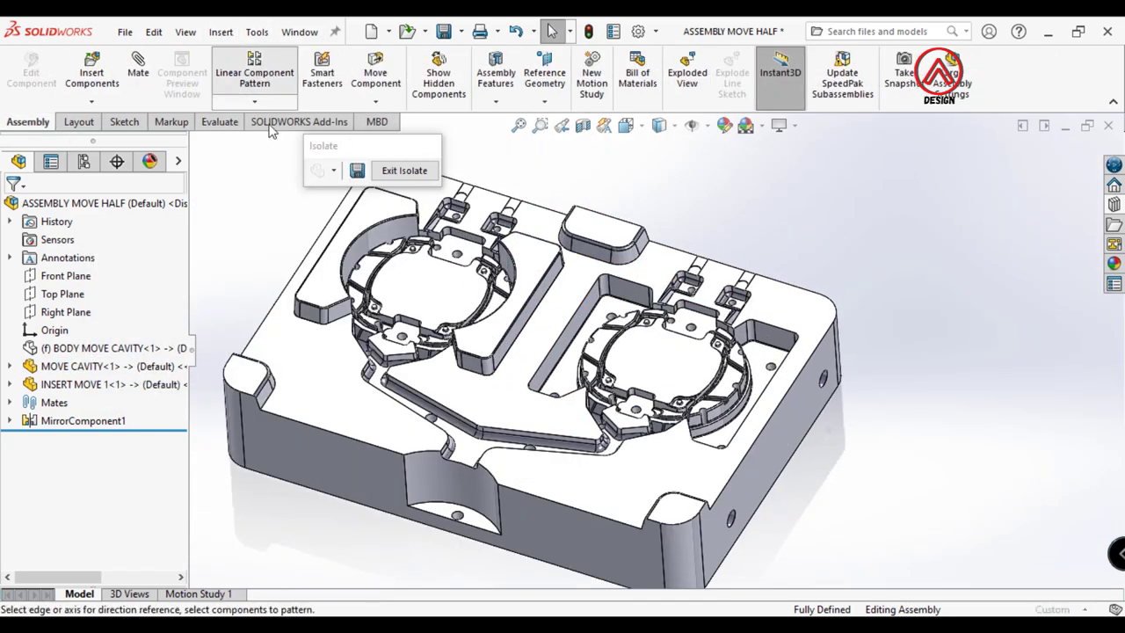
{"action": "left_click", "coordinate": [318, 433]}
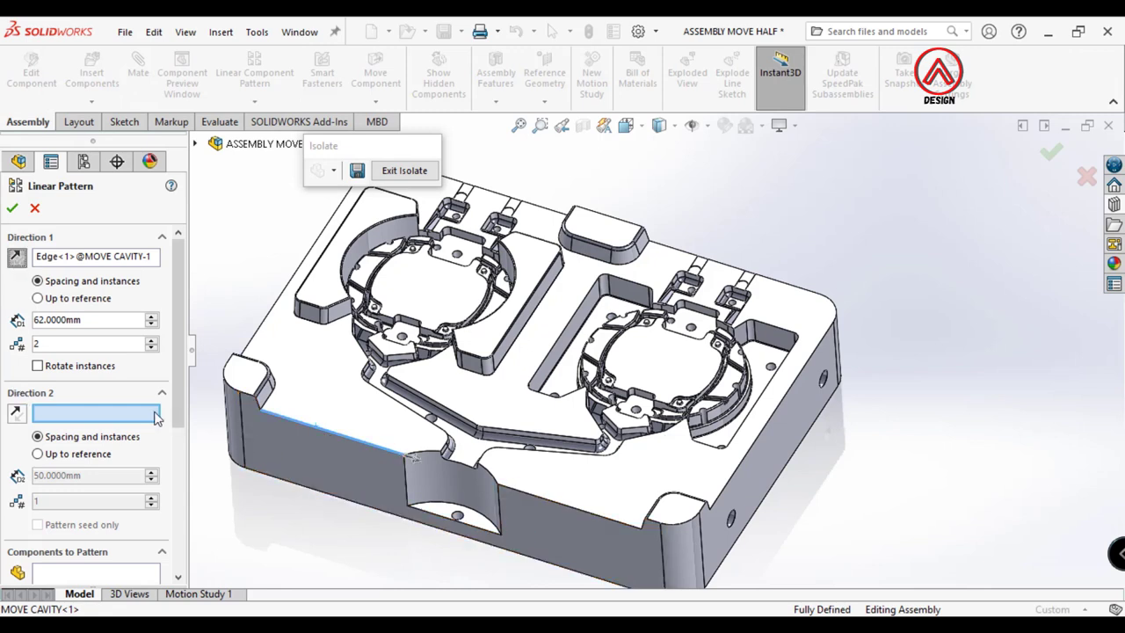
{"action": "type", "text": "178"}
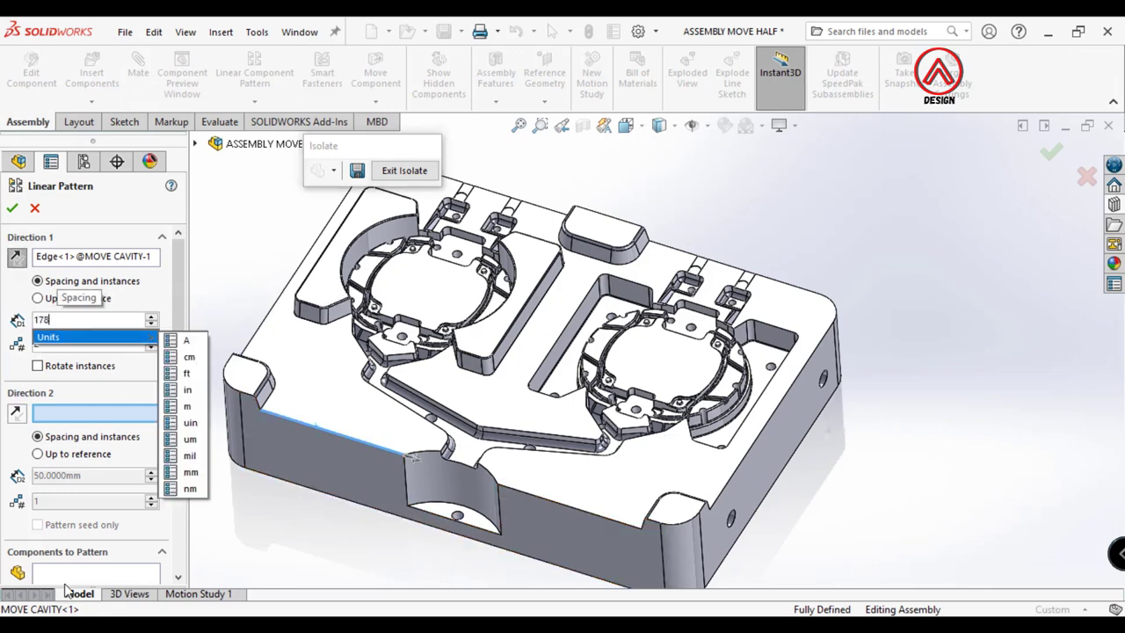
{"action": "left_click", "coordinate": [68, 574]}
{"action": "left_click", "coordinate": [330, 303]}
{"action": "left_click", "coordinate": [519, 318]}
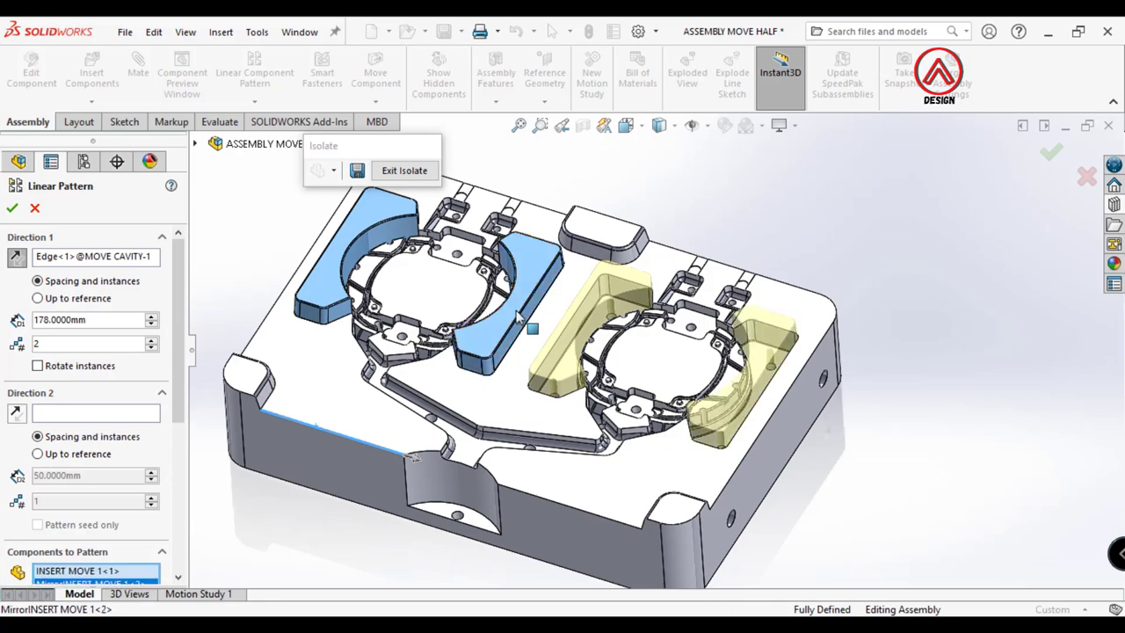
{"action": "left_click", "coordinate": [11, 208]}
{"action": "middle_click_drag", "start_coordinate": [880, 247], "coordinate": [554, 309]}
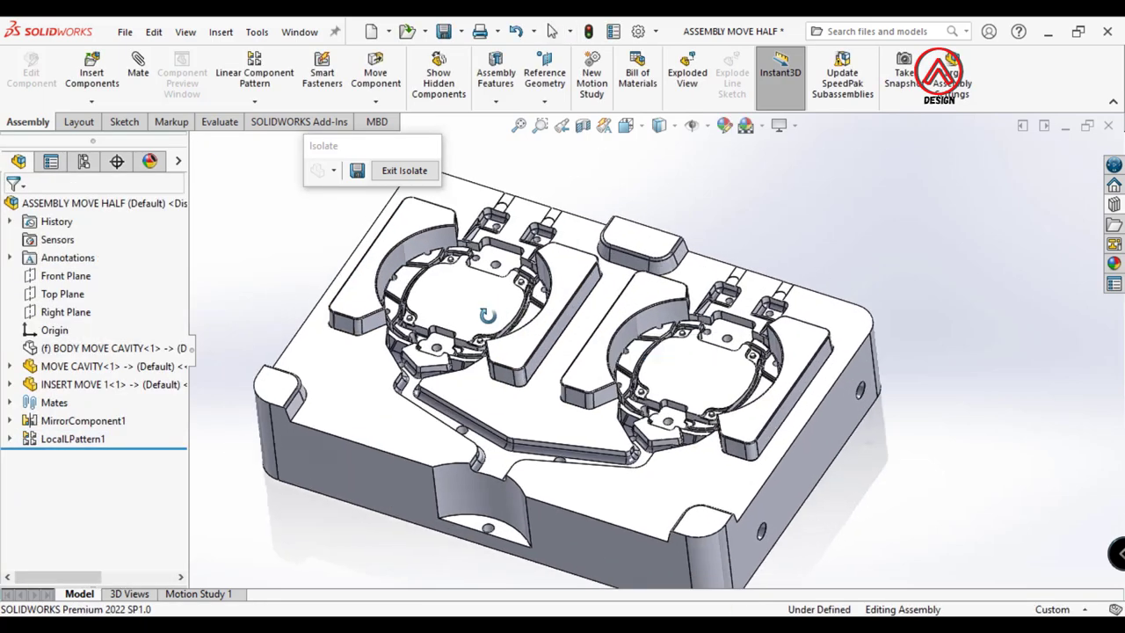
Insert the INSERT MOVE 2 part file and place it beside the mould
{"action": "left_click", "coordinate": [95, 74]}
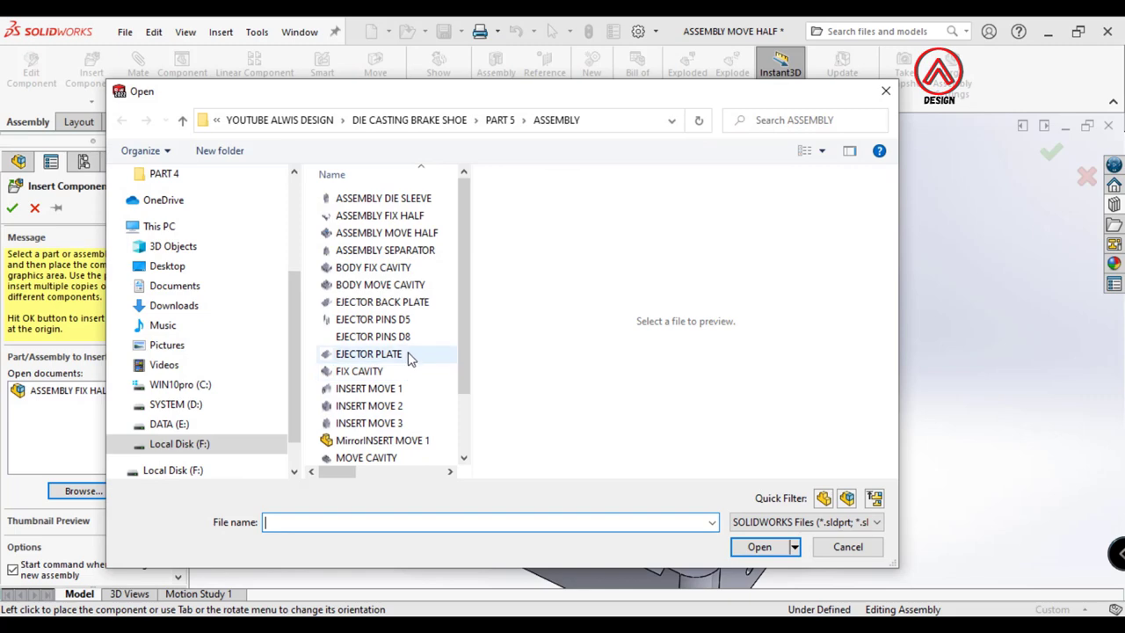
{"action": "scroll", "coordinate": [378, 352], "scroll_direction": "down", "scroll_amount": 1}
{"action": "left_click", "coordinate": [369, 351]}
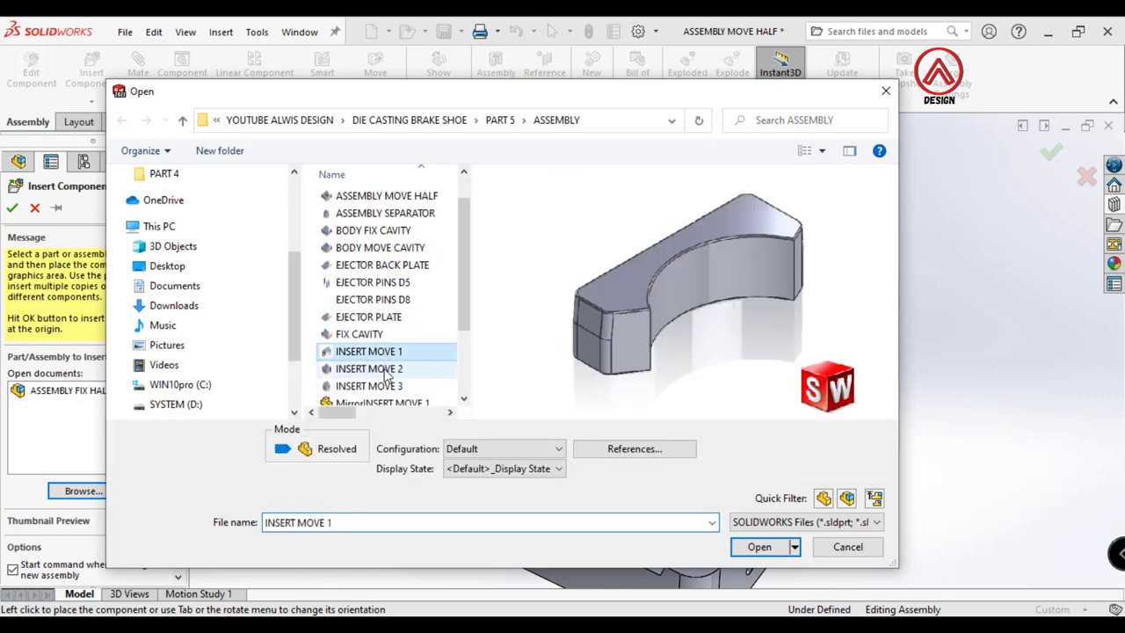
{"action": "left_click", "coordinate": [369, 368]}
{"action": "left_click", "coordinate": [759, 547]}
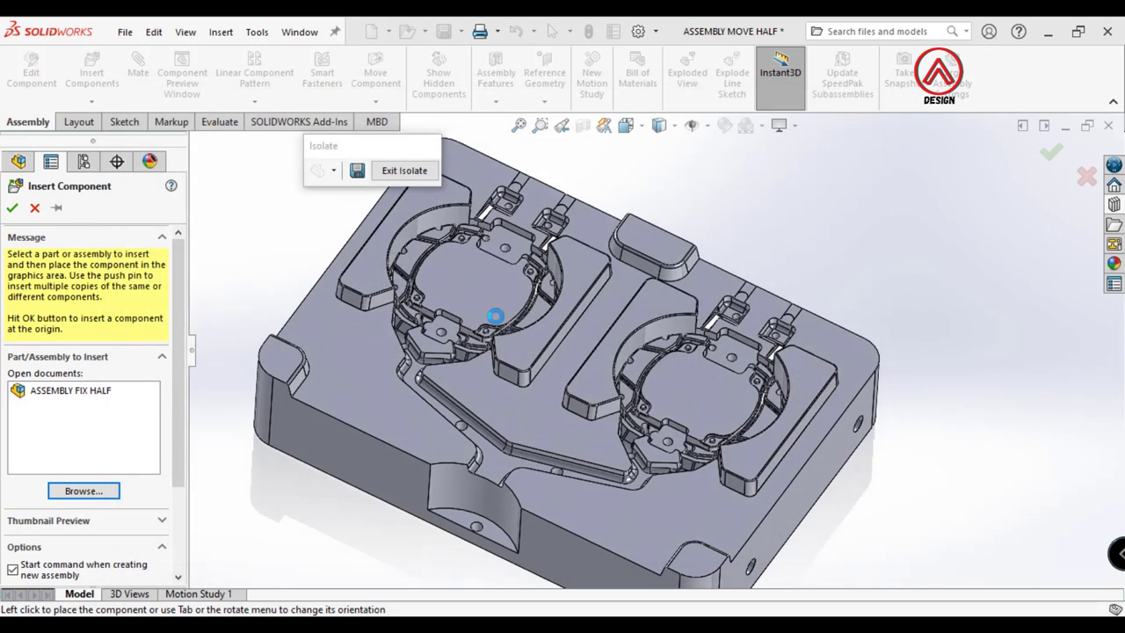
{"action": "scroll", "coordinate": [576, 248], "scroll_direction": "down", "scroll_amount": 3}
{"action": "left_click", "coordinate": [620, 214]}
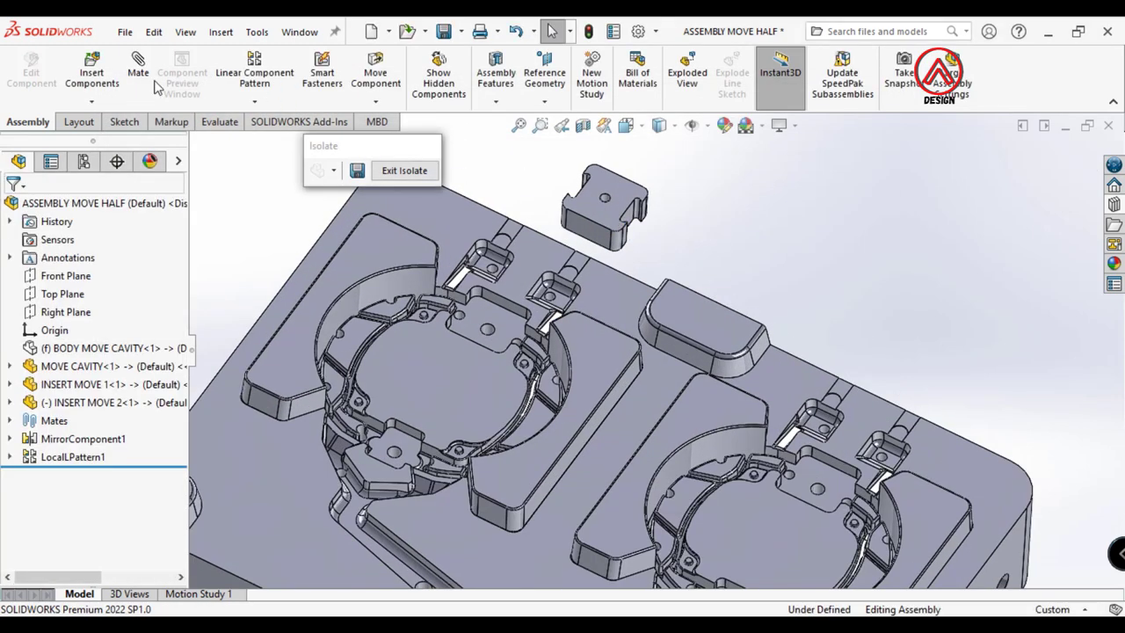
Mate INSERT MOVE 2's hole concentric with the cavity's pin hole
{"action": "key", "text": "m"}
{"action": "scroll", "coordinate": [528, 290], "scroll_direction": "down", "scroll_amount": 3}
{"action": "scroll", "coordinate": [482, 391], "scroll_direction": "up", "scroll_amount": 2}
{"action": "left_click", "coordinate": [483, 400]}
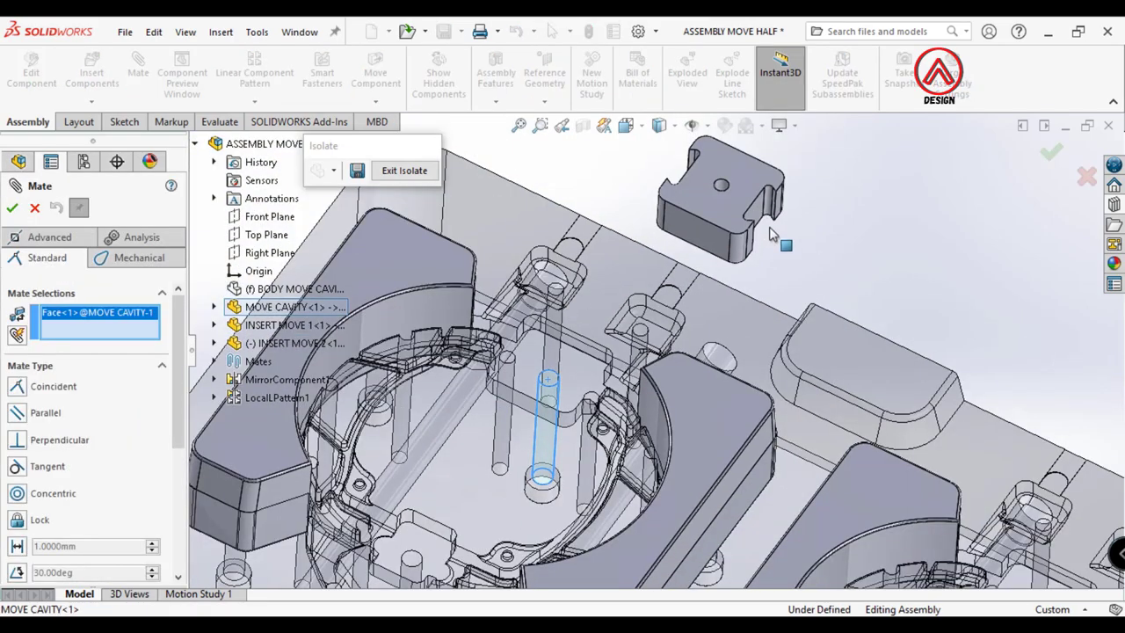
{"action": "scroll", "coordinate": [672, 193], "scroll_direction": "down", "scroll_amount": 3}
{"action": "left_click", "coordinate": [672, 194]}
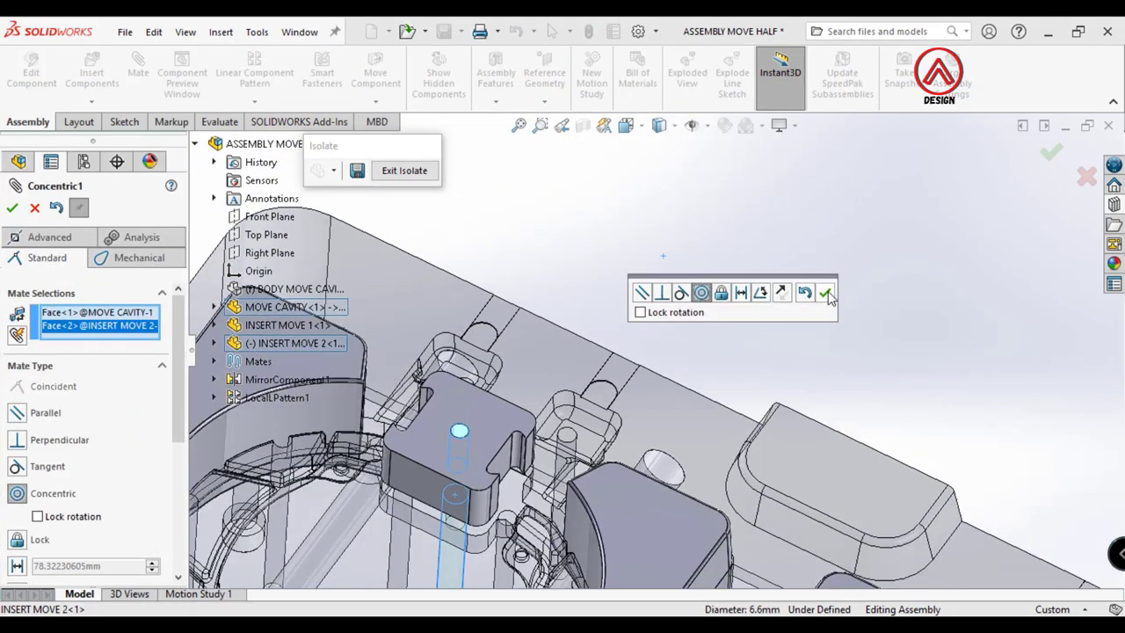
{"action": "left_click", "coordinate": [829, 297]}
Mate the insert's side face coincident with the cavity wall
{"action": "scroll", "coordinate": [526, 411], "scroll_direction": "down", "scroll_amount": 3}
{"action": "mouse_move", "coordinate": [495, 429]}
{"action": "middle_mouse_down"}
{"action": "mouse_move", "coordinate": [584, 410]}
{"action": "mouse_move", "coordinate": [528, 513]}
{"action": "middle_mouse_up"}
{"action": "left_click", "coordinate": [531, 425]}
{"action": "left_click", "coordinate": [523, 506]}
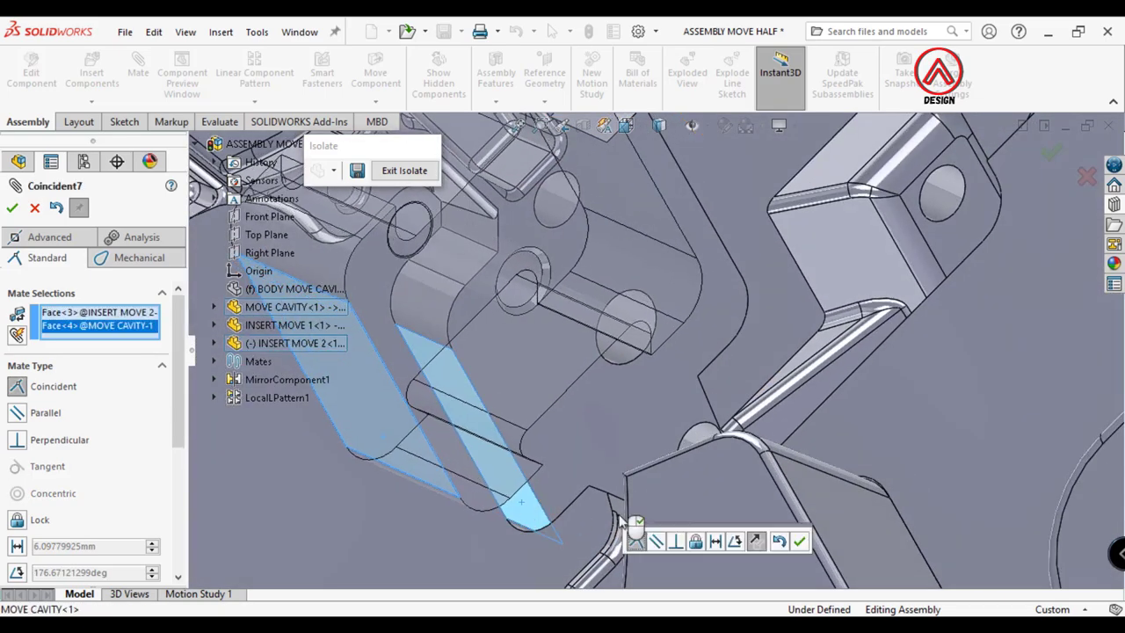
{"action": "left_click", "coordinate": [799, 541]}
Mate the insert's bottom face coincident with the pocket floor
{"action": "middle_click_drag", "start_coordinate": [799, 540], "coordinate": [594, 296]}
{"action": "mouse_move", "coordinate": [509, 284]}
{"action": "middle_mouse_down"}
{"action": "mouse_move", "coordinate": [717, 273]}
{"action": "mouse_move", "coordinate": [827, 510]}
{"action": "middle_mouse_up"}
{"action": "left_click", "coordinate": [717, 279]}
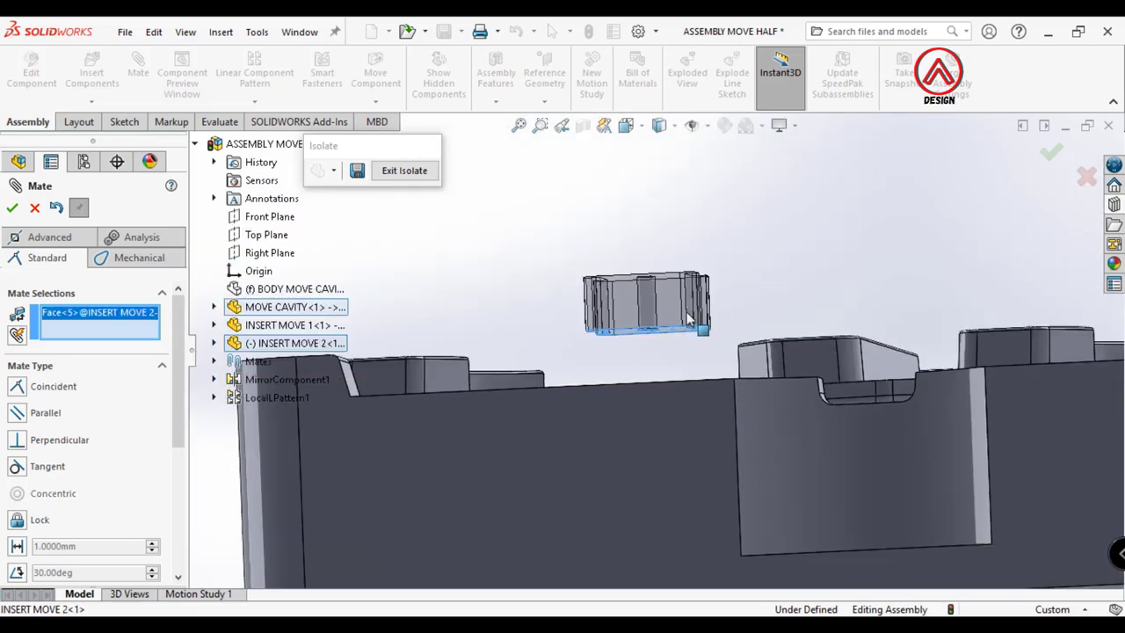
{"action": "left_click", "coordinate": [833, 514]}
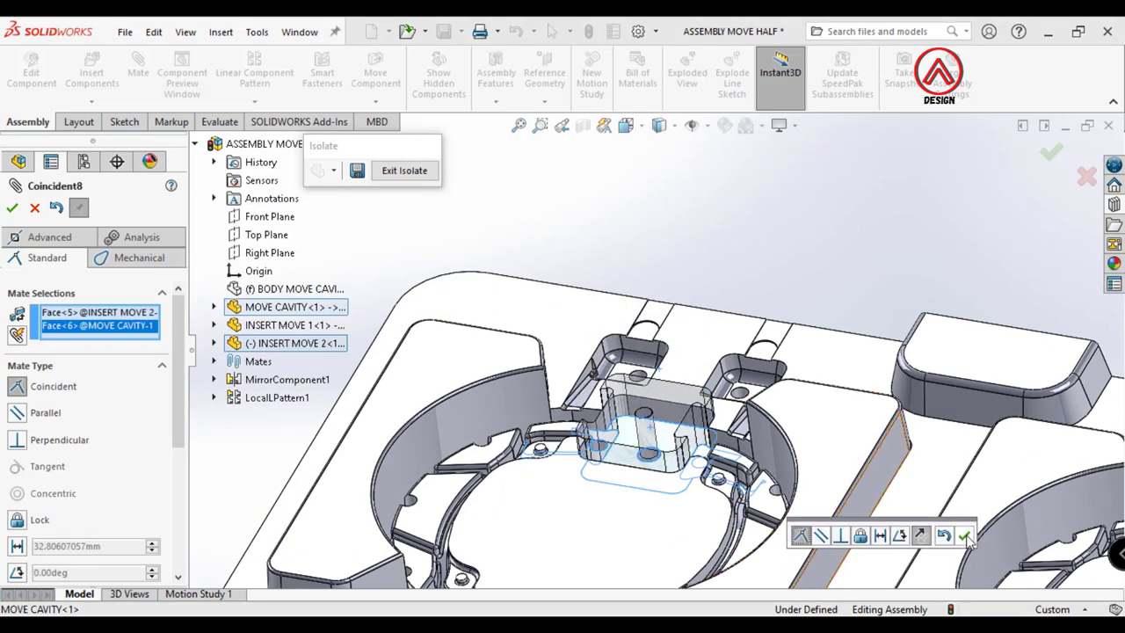
{"action": "left_click", "coordinate": [966, 539]}
{"action": "scroll", "coordinate": [966, 539], "scroll_direction": "up", "scroll_amount": 3}
{"action": "middle_click_drag", "start_coordinate": [966, 539], "coordinate": [670, 419]}
Insert the INSERT MOVE 3 component and place it beside the mould
{"action": "left_click", "coordinate": [12, 208]}
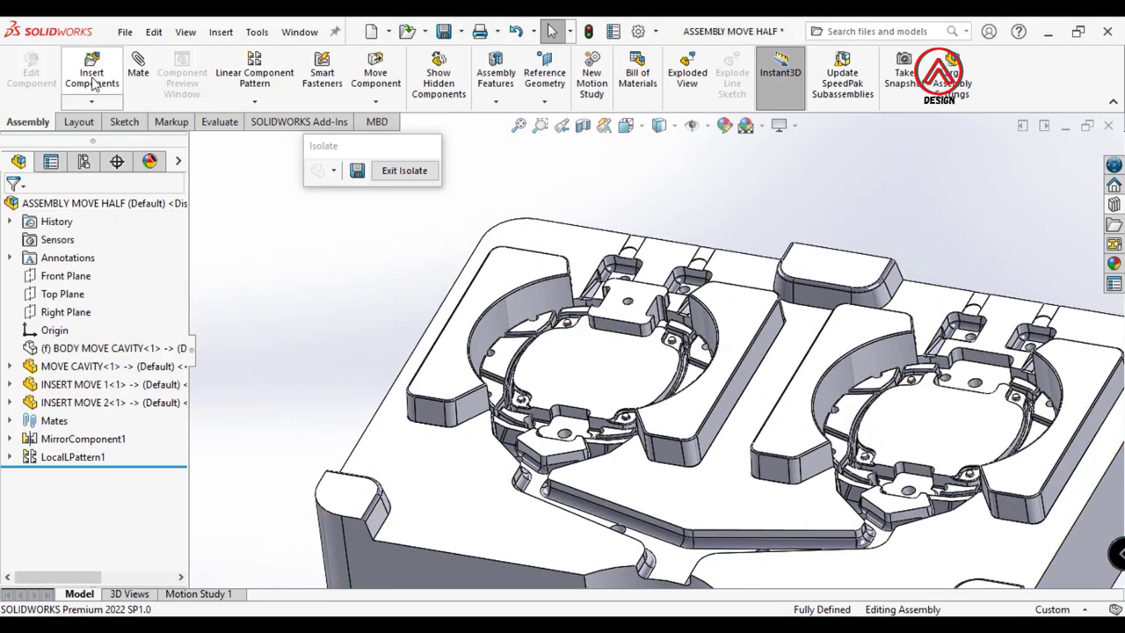
{"action": "left_click", "coordinate": [92, 75]}
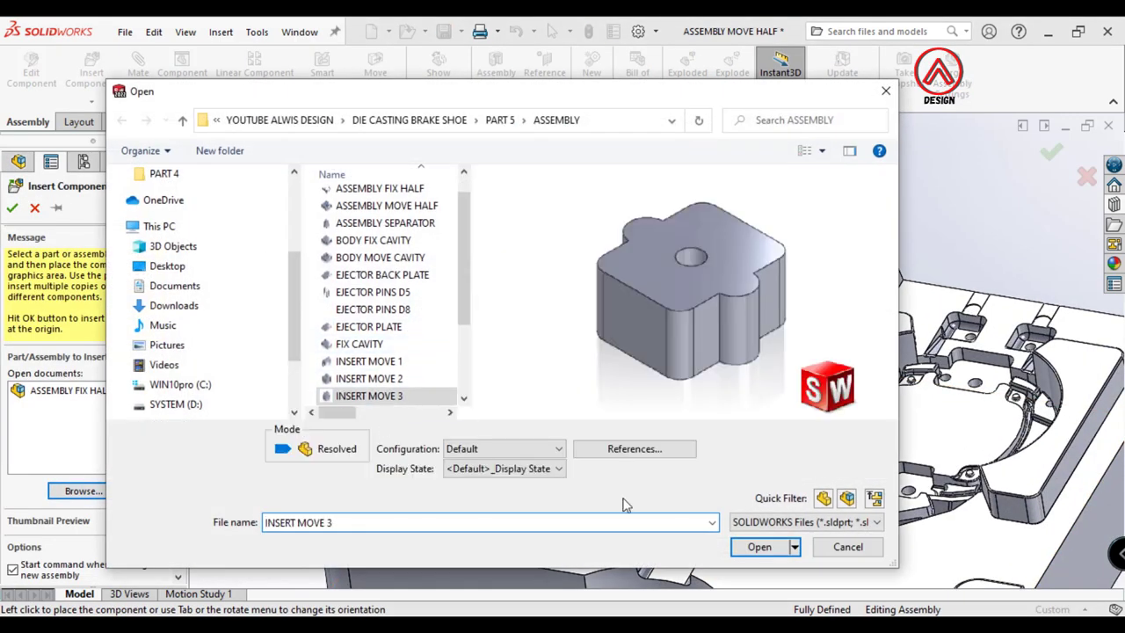
{"action": "left_click", "coordinate": [761, 547]}
{"action": "left_click", "coordinate": [372, 371]}
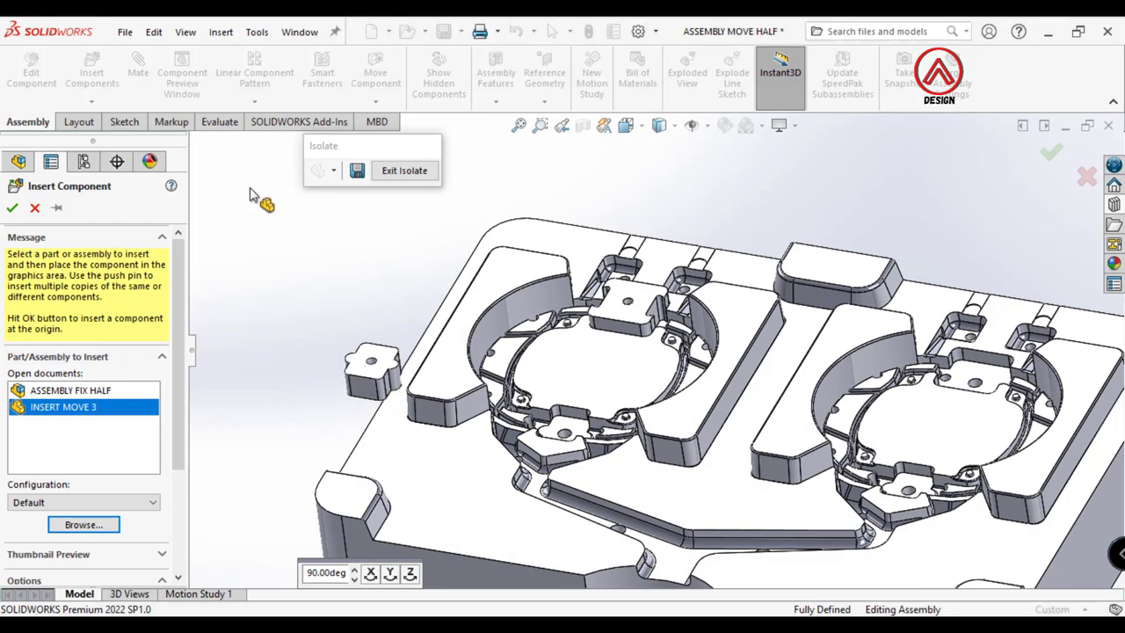
Add the first coincident mate between INSERT MOVE 3 and the MOVE CAVITY
{"action": "left_click", "coordinate": [372, 387]}
{"action": "middle_click_drag", "start_coordinate": [372, 387], "coordinate": [578, 433]}
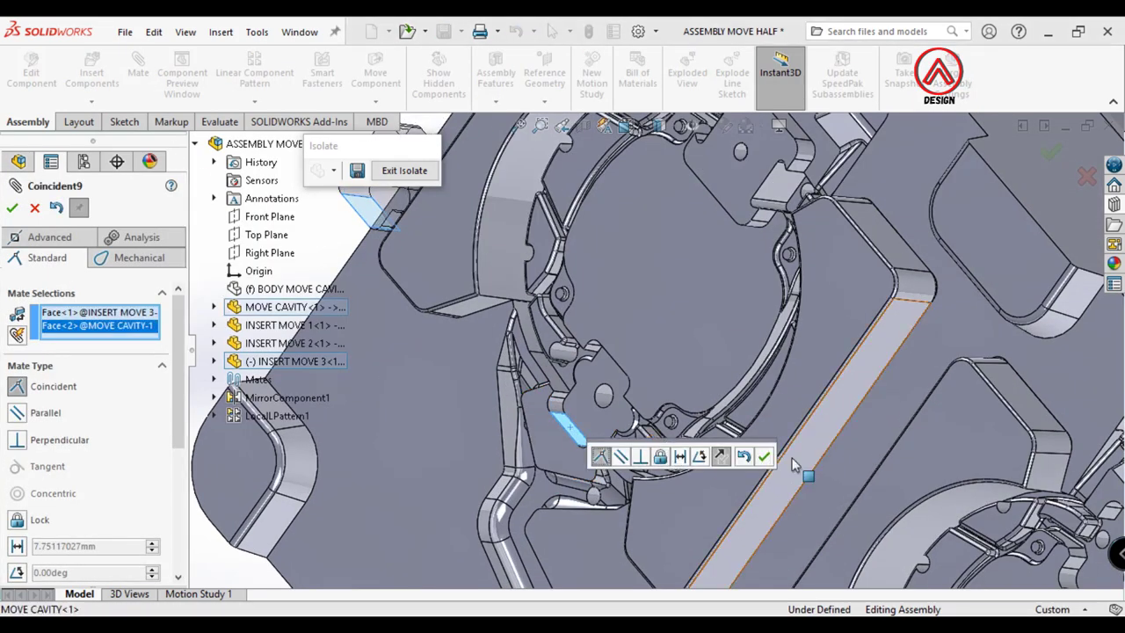
{"action": "left_click", "coordinate": [761, 459]}
{"action": "mouse_move", "coordinate": [741, 464]}
{"action": "middle_mouse_down"}
{"action": "mouse_move", "coordinate": [527, 351]}
{"action": "mouse_move", "coordinate": [533, 368]}
{"action": "mouse_move", "coordinate": [827, 449]}
{"action": "middle_mouse_up"}
{"action": "scroll", "coordinate": [507, 318], "scroll_direction": "up", "scroll_amount": 3}
{"action": "scroll", "coordinate": [506, 318], "scroll_direction": "up", "scroll_amount": 3}
{"action": "scroll", "coordinate": [477, 339], "scroll_direction": "up", "scroll_amount": 3}
Add a second coincident mate between another insert face and its matching cavity face
{"action": "left_click", "coordinate": [464, 346]}
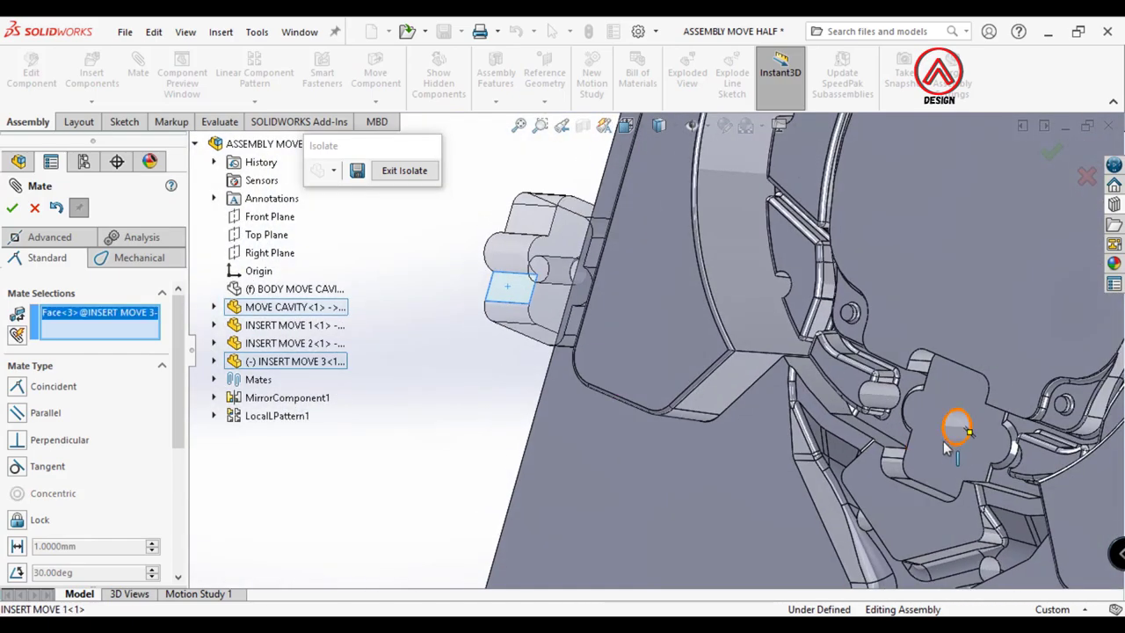
{"action": "scroll", "coordinate": [828, 454], "scroll_direction": "up", "scroll_amount": 2}
{"action": "left_click", "coordinate": [810, 425]}
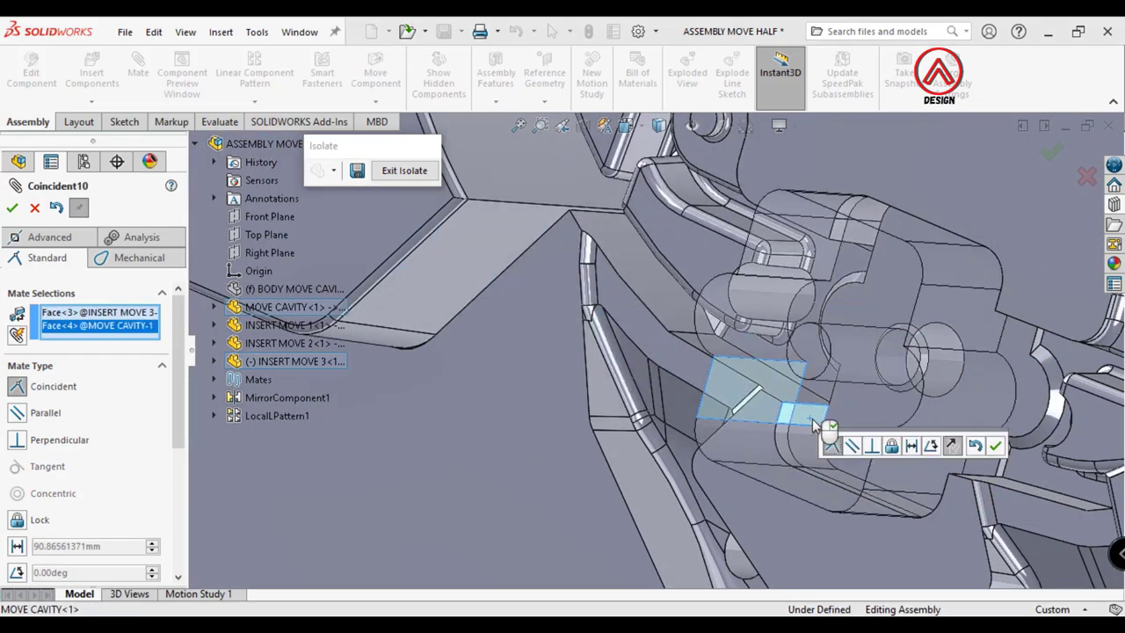
{"action": "left_click", "coordinate": [996, 445]}
Add the final coincident mate on the insert's underside, fully defining INSERT MOVE 3
{"action": "left_click", "coordinate": [885, 383]}
{"action": "middle_click_drag", "start_coordinate": [885, 383], "coordinate": [618, 480]}
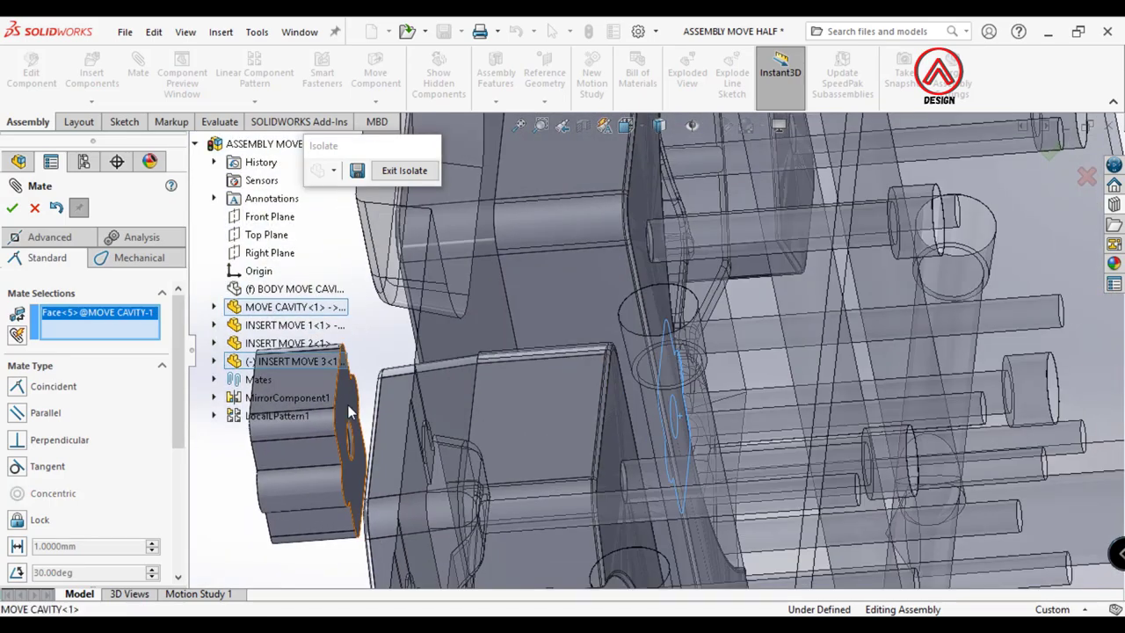
{"action": "left_click", "coordinate": [351, 444]}
{"action": "left_click", "coordinate": [332, 424]}
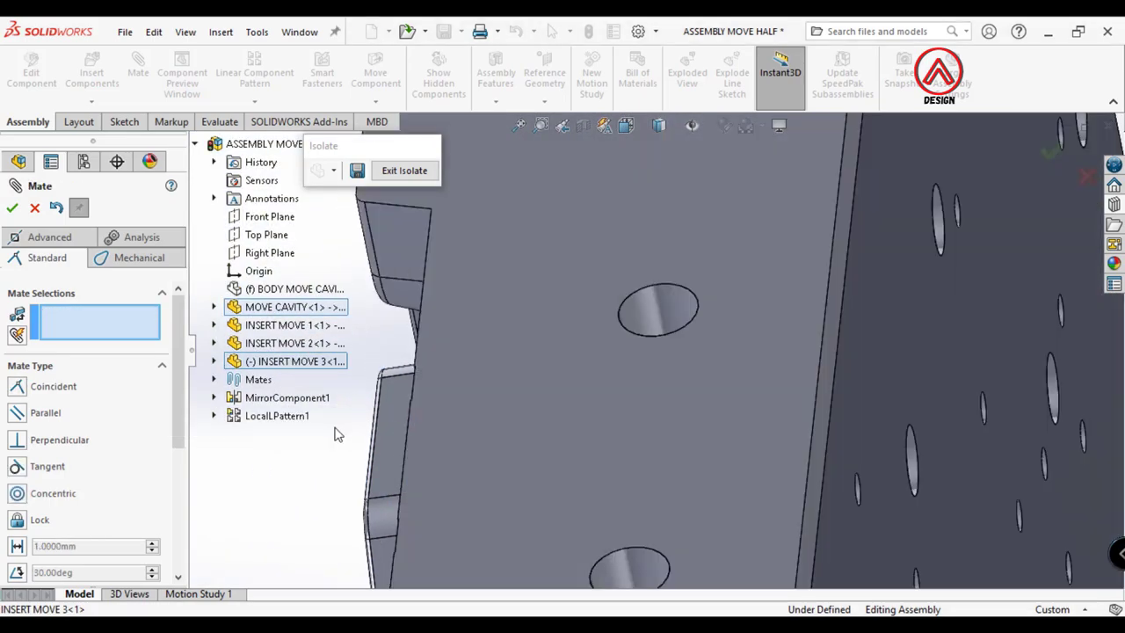
{"action": "key", "text": "ctrl+7"}
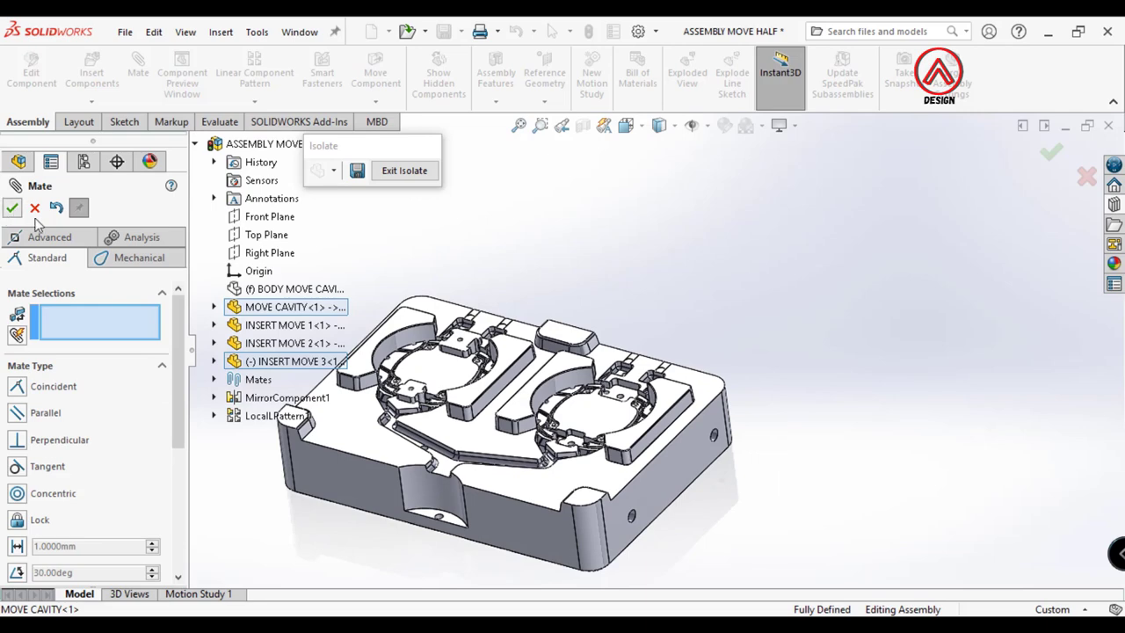
{"action": "left_click", "coordinate": [34, 208]}
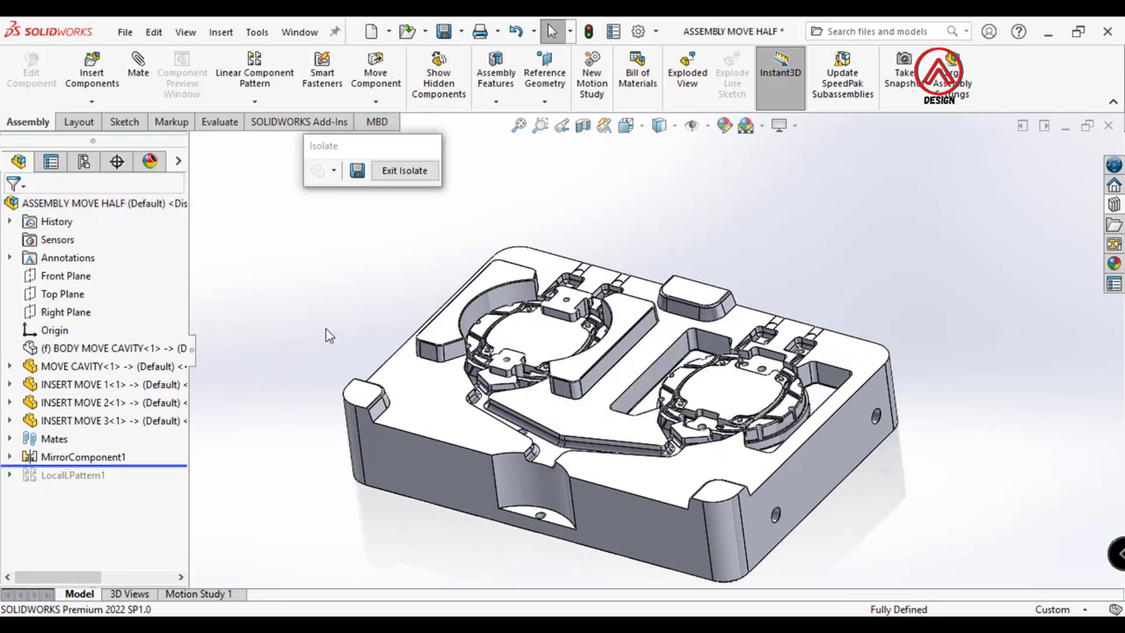
Drop an M6 × 10 Hex Socket Head ISO 4762 screw into a back-face hole
{"action": "scroll", "coordinate": [562, 370], "scroll_direction": "up", "scroll_amount": 2}
{"action": "scroll", "coordinate": [590, 385], "scroll_direction": "down", "scroll_amount": 4}
{"action": "mouse_move", "coordinate": [590, 384]}
{"action": "middle_mouse_down"}
{"action": "mouse_move", "coordinate": [644, 427]}
{"action": "mouse_move", "coordinate": [598, 255]}
{"action": "middle_mouse_up"}
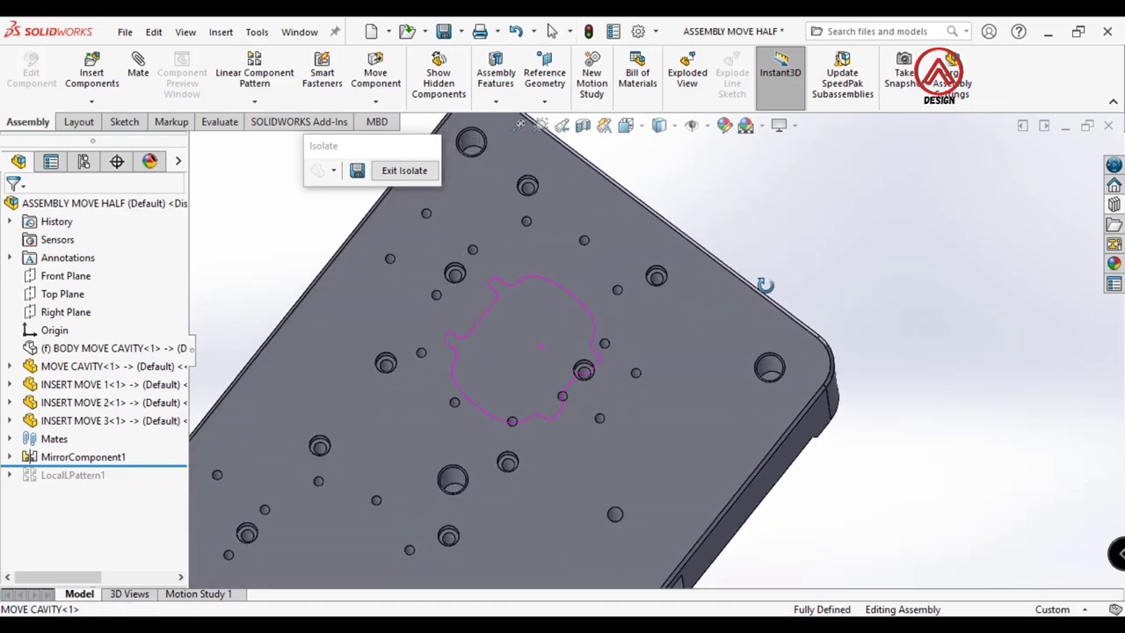
{"action": "scroll", "coordinate": [574, 299], "scroll_direction": "down", "scroll_amount": 3}
{"action": "scroll", "coordinate": [619, 323], "scroll_direction": "down", "scroll_amount": 2}
{"action": "middle_click_drag", "start_coordinate": [618, 323], "coordinate": [973, 236]}
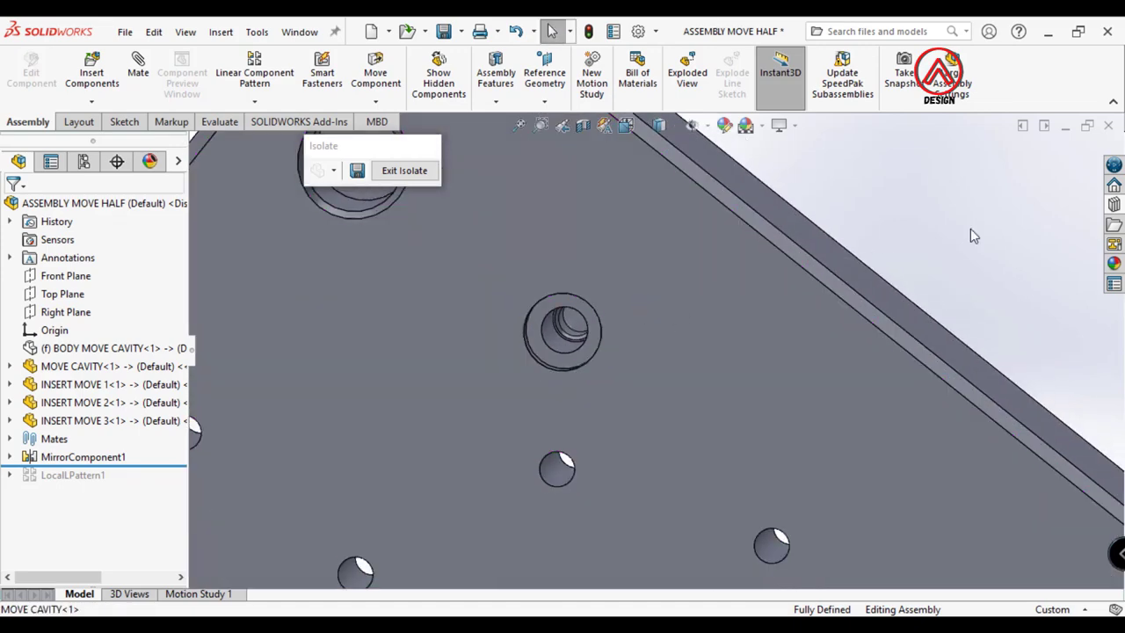
{"action": "left_click", "coordinate": [1118, 204]}
{"action": "left_click_drag", "start_coordinate": [943, 522], "coordinate": [542, 323]}
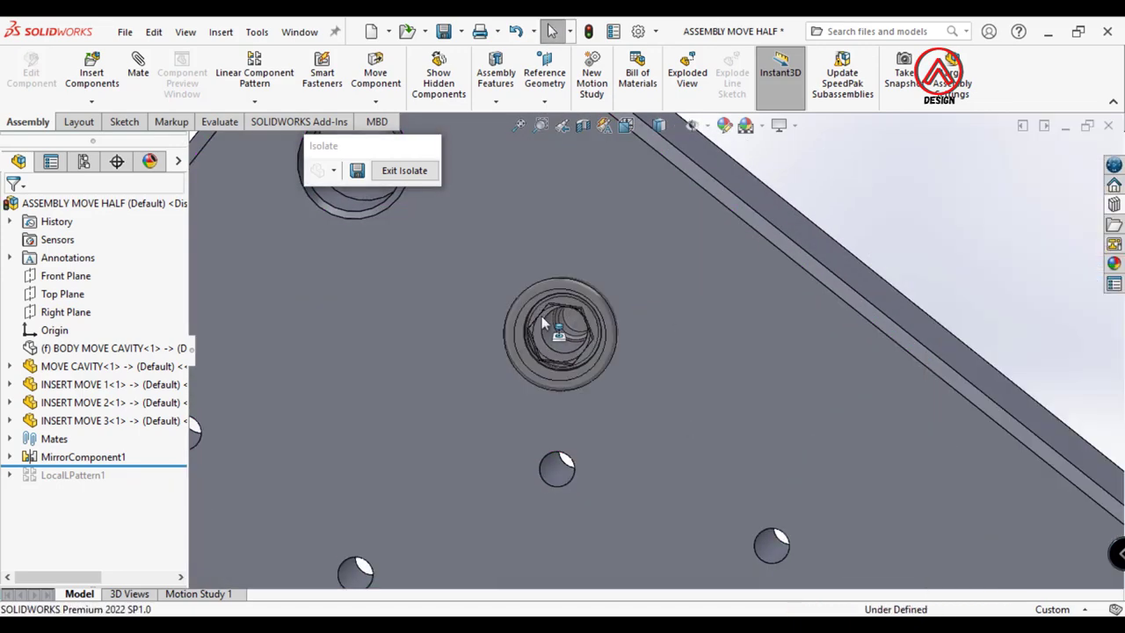
Switch the display style to Hidden Lines Visible to see the screw in its hole
{"action": "left_click", "coordinate": [626, 125]}
{"action": "left_click", "coordinate": [659, 125]}
{"action": "left_click", "coordinate": [657, 218]}
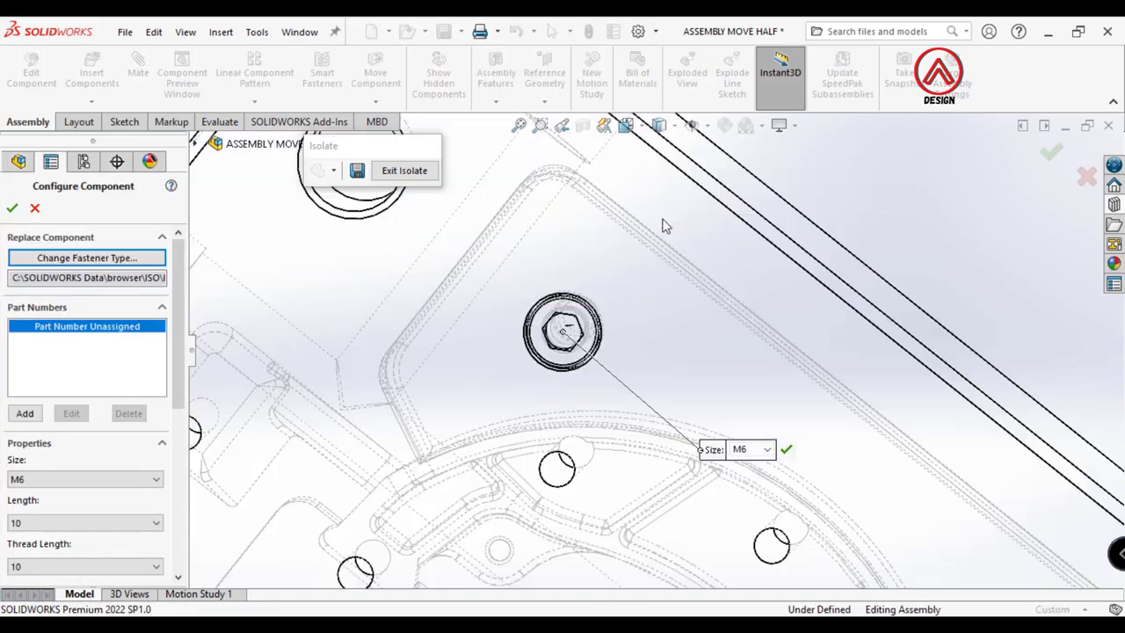
{"action": "mouse_move", "coordinate": [666, 220]}
{"action": "middle_mouse_down"}
{"action": "mouse_move", "coordinate": [591, 529]}
{"action": "mouse_move", "coordinate": [652, 336]}
{"action": "middle_mouse_up"}
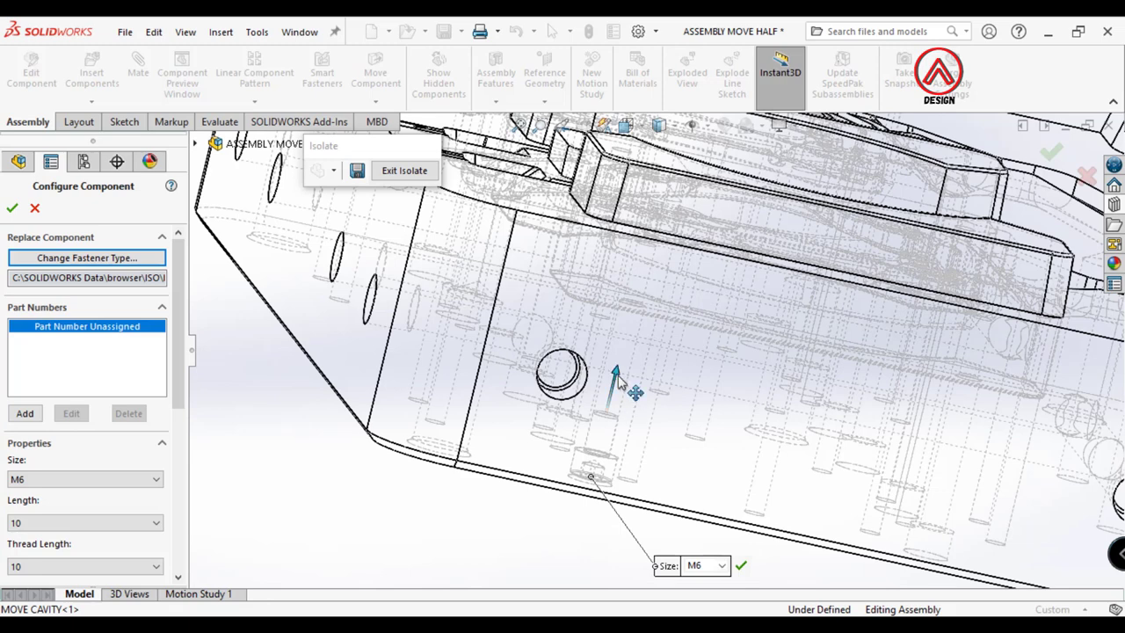
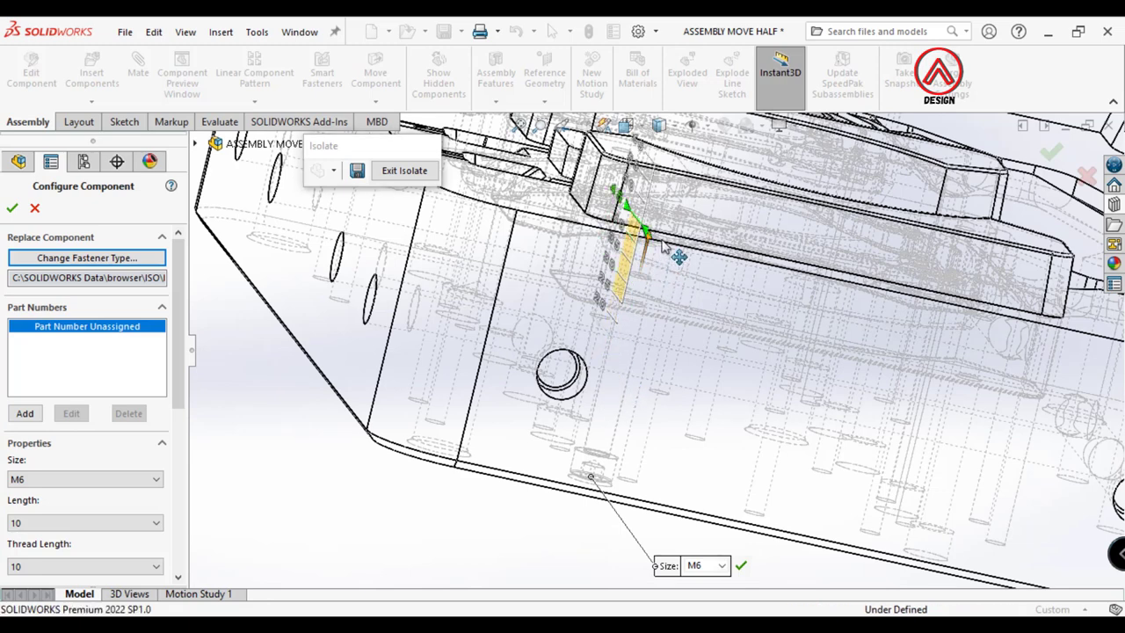
Switch to Shaded display and inspect the placed socket head cap screws
{"action": "left_click", "coordinate": [661, 150]}
{"action": "mouse_move", "coordinate": [661, 151]}
{"action": "middle_mouse_down"}
{"action": "mouse_move", "coordinate": [691, 454]}
{"action": "mouse_move", "coordinate": [791, 382]}
{"action": "mouse_move", "coordinate": [748, 266]}
{"action": "mouse_move", "coordinate": [712, 267]}
{"action": "middle_mouse_up"}
{"action": "scroll", "coordinate": [712, 267], "scroll_direction": "down", "scroll_amount": 3}
{"action": "scroll", "coordinate": [674, 363], "scroll_direction": "down", "scroll_amount": 2}
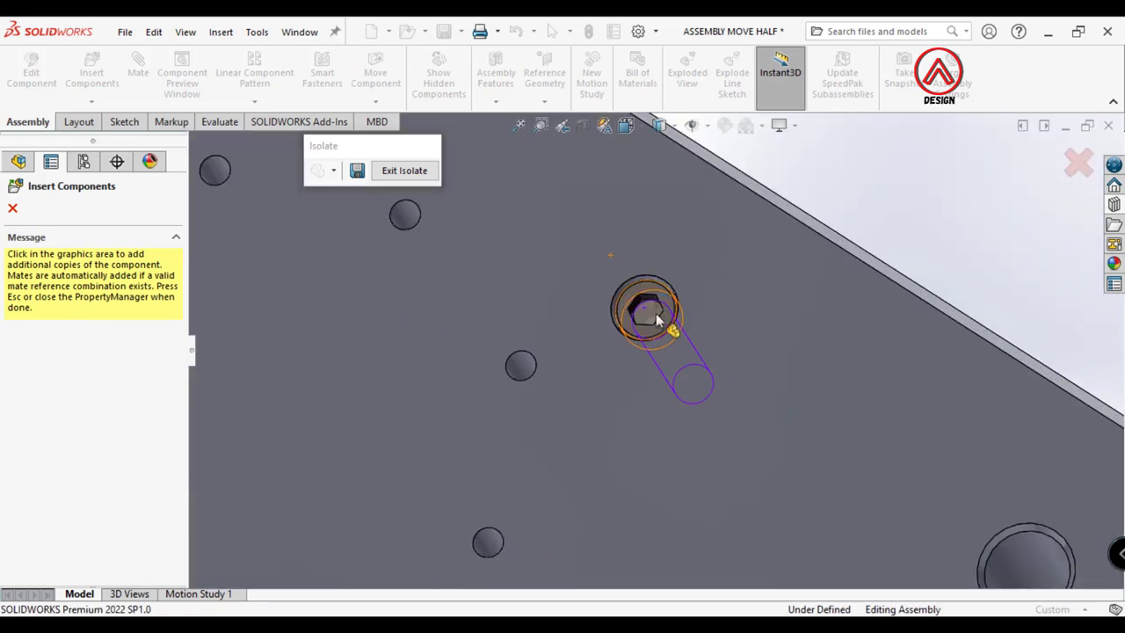
{"action": "scroll", "coordinate": [494, 360], "scroll_direction": "up", "scroll_amount": 3}
{"action": "scroll", "coordinate": [494, 359], "scroll_direction": "down", "scroll_amount": 3}
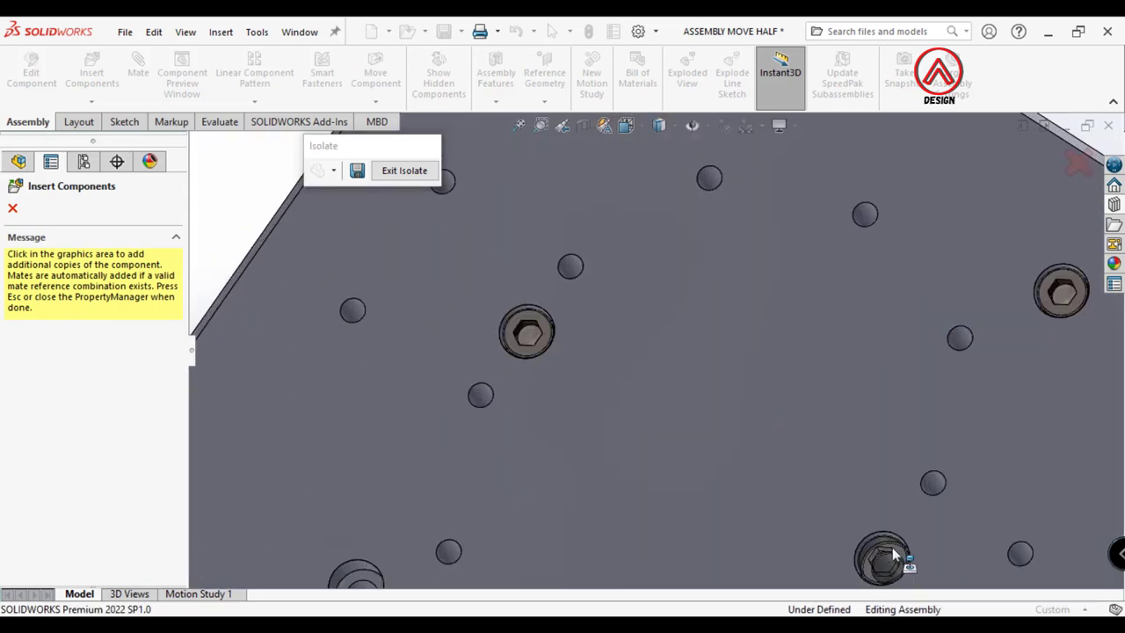
{"action": "scroll", "coordinate": [893, 546], "scroll_direction": "up", "scroll_amount": 2}
{"action": "scroll", "coordinate": [797, 507], "scroll_direction": "up", "scroll_amount": 3}
{"action": "mouse_move", "coordinate": [656, 454]}
{"action": "middle_mouse_down"}
{"action": "mouse_move", "coordinate": [716, 557]}
{"action": "mouse_move", "coordinate": [696, 472]}
{"action": "middle_mouse_up"}
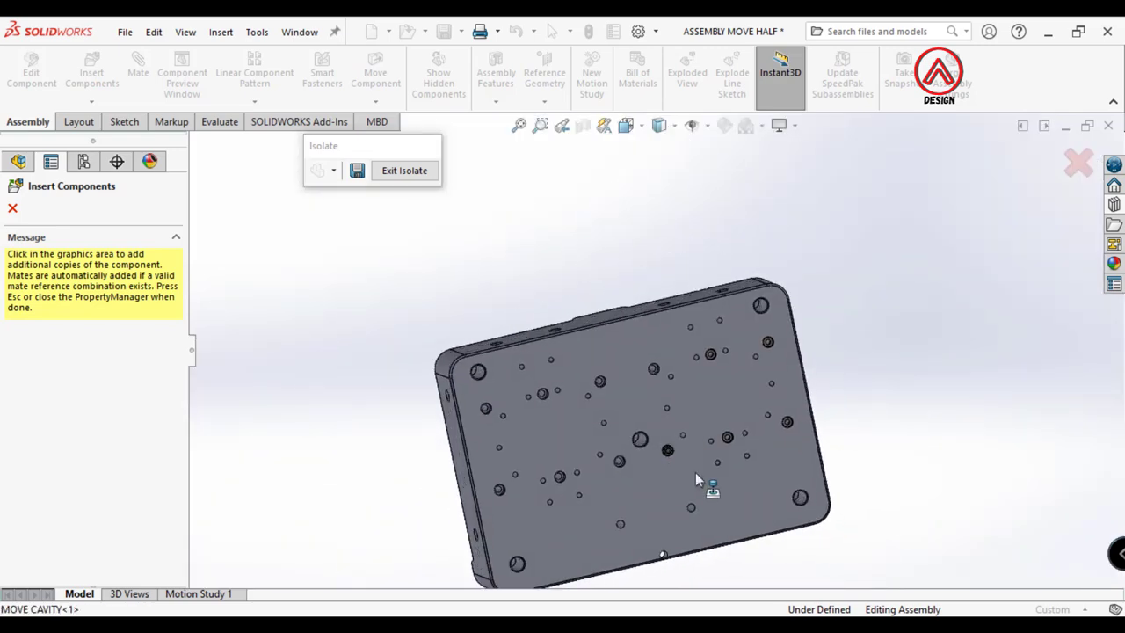
{"action": "scroll", "coordinate": [695, 472], "scroll_direction": "down", "scroll_amount": 3}
{"action": "scroll", "coordinate": [663, 394], "scroll_direction": "down", "scroll_amount": 2}
{"action": "scroll", "coordinate": [648, 377], "scroll_direction": "down", "scroll_amount": 2}
{"action": "scroll", "coordinate": [653, 366], "scroll_direction": "down", "scroll_amount": 2}
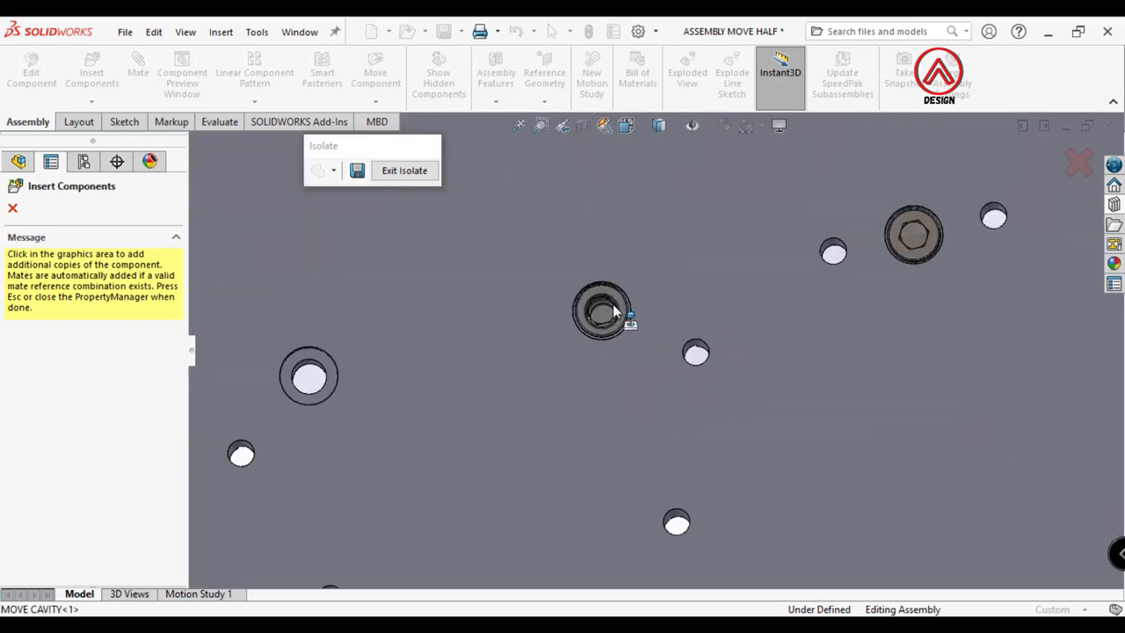
{"action": "scroll", "coordinate": [677, 416], "scroll_direction": "up", "scroll_amount": 2}
{"action": "scroll", "coordinate": [684, 501], "scroll_direction": "up", "scroll_amount": 1}
{"action": "scroll", "coordinate": [684, 501], "scroll_direction": "down", "scroll_amount": 2}
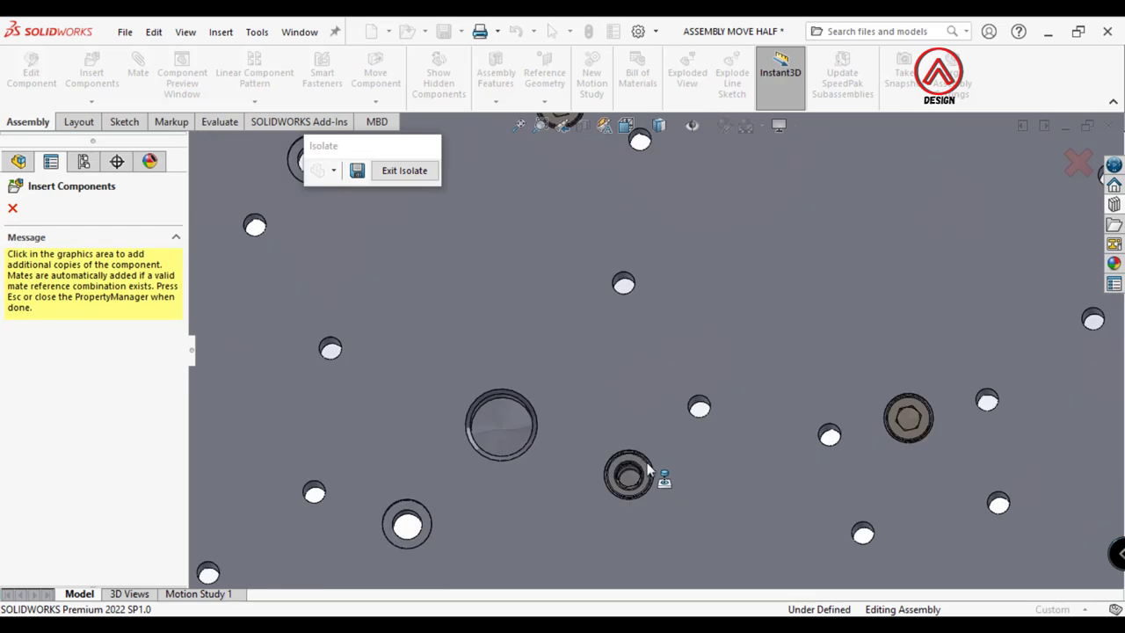
{"action": "scroll", "coordinate": [633, 470], "scroll_direction": "up", "scroll_amount": 2}
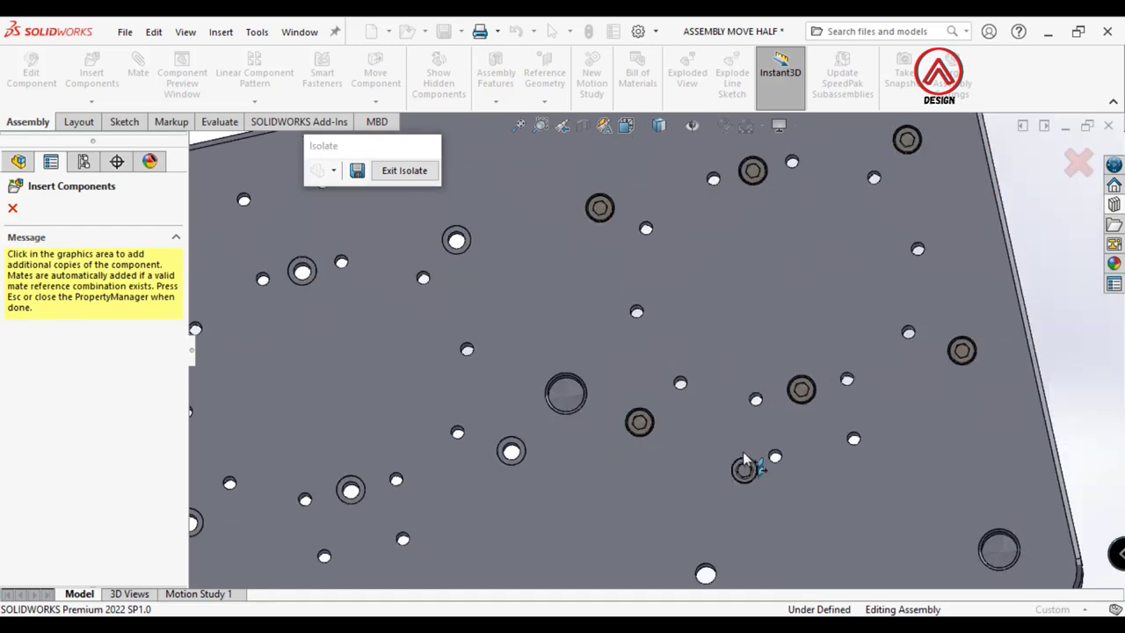
{"action": "scroll", "coordinate": [668, 309], "scroll_direction": "up", "scroll_amount": 3}
{"action": "scroll", "coordinate": [669, 308], "scroll_direction": "up", "scroll_amount": 2}
End screw insertion and orbit round to the plate's cavity side
{"action": "key", "text": "Escape"}
{"action": "mouse_move", "coordinate": [729, 323]}
{"action": "middle_mouse_down"}
{"action": "mouse_move", "coordinate": [598, 520]}
{"action": "mouse_move", "coordinate": [620, 322]}
{"action": "middle_mouse_up"}
{"action": "scroll", "coordinate": [598, 520], "scroll_direction": "down", "scroll_amount": 3}
{"action": "scroll", "coordinate": [620, 322], "scroll_direction": "down", "scroll_amount": 2}
Begin editing the LocalLPattern1 linear pattern feature
{"action": "scroll", "coordinate": [48, 532], "scroll_direction": "down", "scroll_amount": 1}
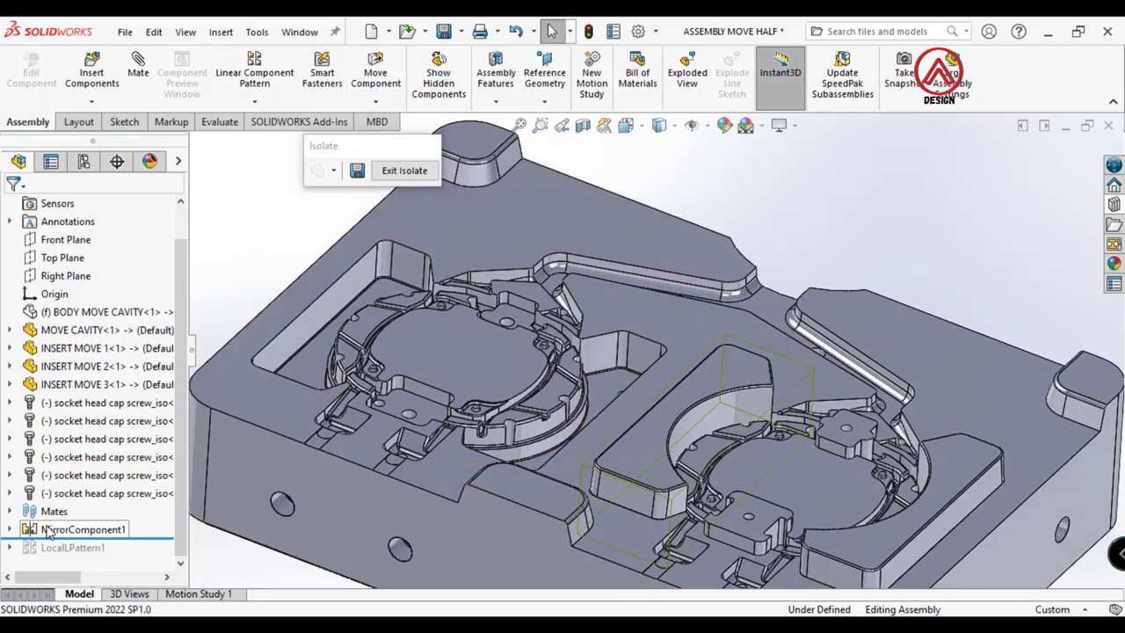
{"action": "left_click", "coordinate": [130, 556]}
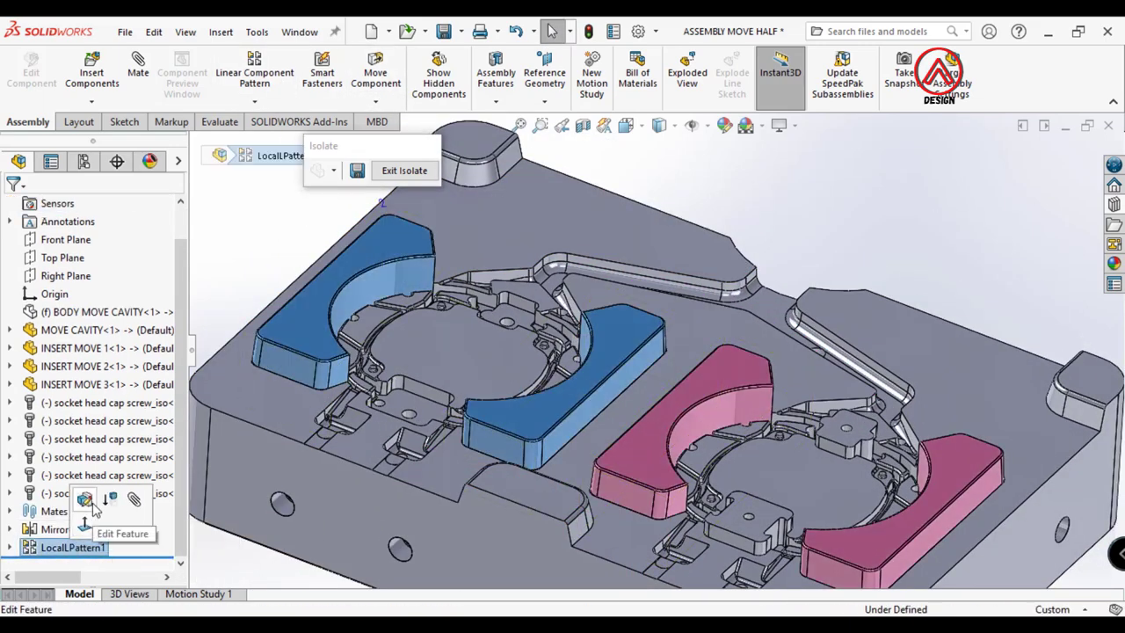
{"action": "left_click", "coordinate": [110, 508]}
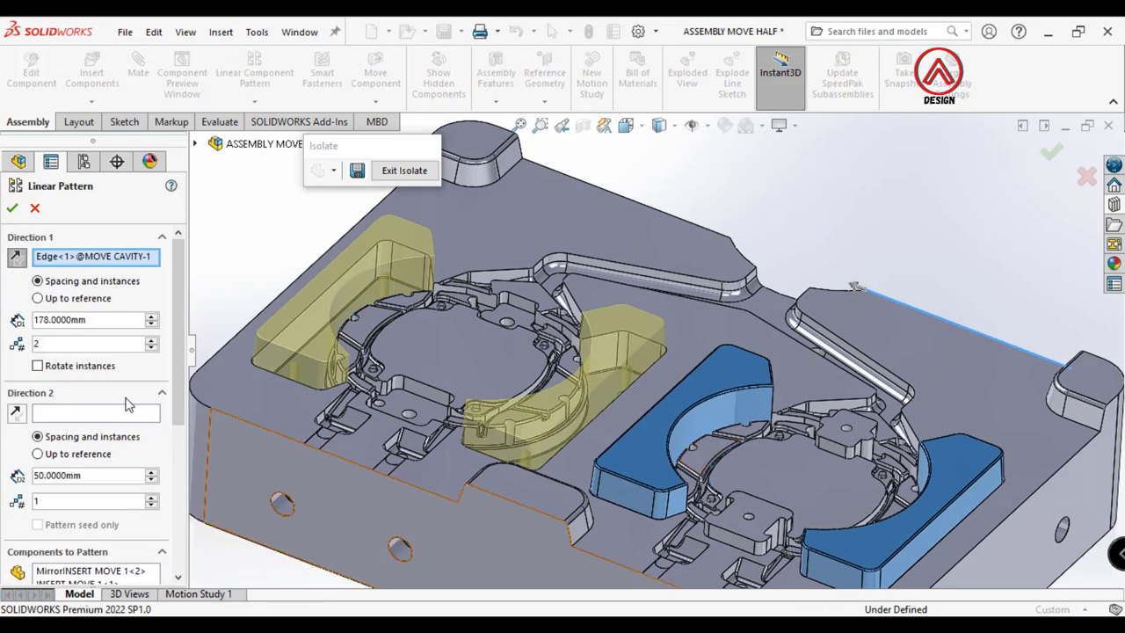
{"action": "scroll", "coordinate": [132, 471], "scroll_direction": "down", "scroll_amount": 3}
{"action": "scroll", "coordinate": [297, 427], "scroll_direction": "up", "scroll_amount": 3}
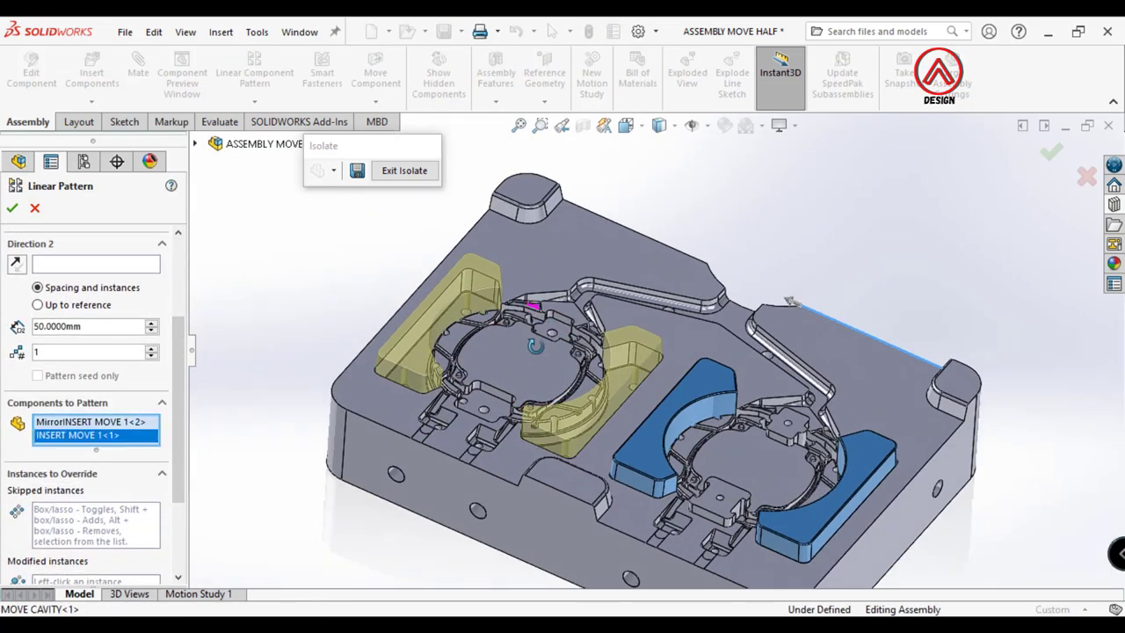
{"action": "mouse_move", "coordinate": [540, 309]}
{"action": "middle_mouse_down"}
{"action": "mouse_move", "coordinate": [654, 311]}
{"action": "mouse_move", "coordinate": [477, 284]}
{"action": "middle_mouse_up"}
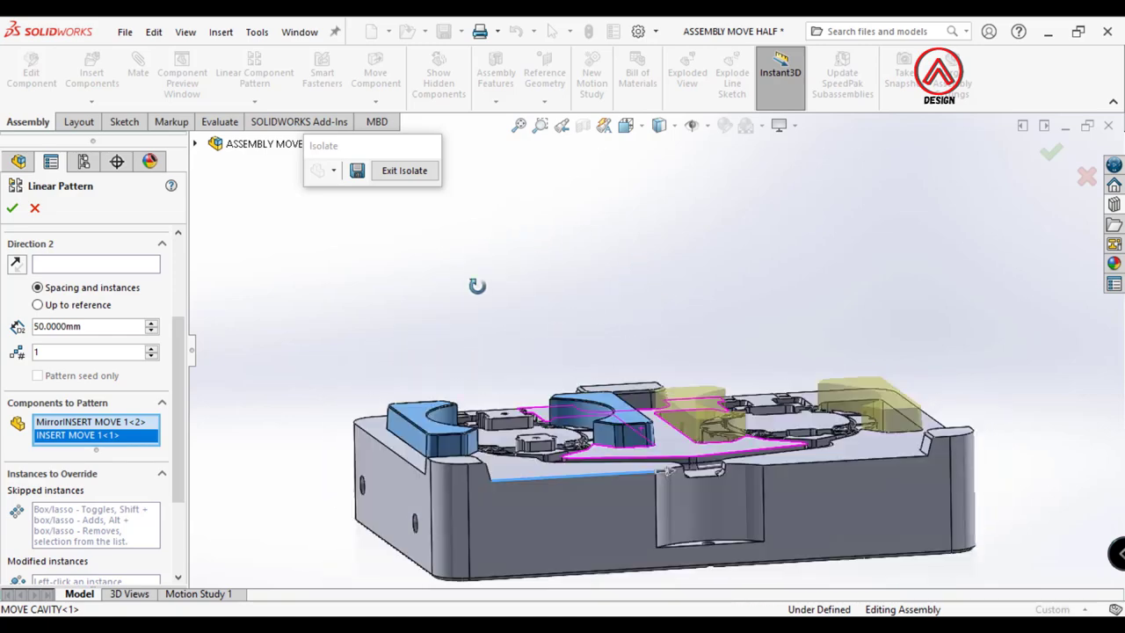
{"action": "scroll", "coordinate": [529, 432], "scroll_direction": "down", "scroll_amount": 5}
{"action": "scroll", "coordinate": [522, 380], "scroll_direction": "up", "scroll_amount": 2}
{"action": "scroll", "coordinate": [532, 404], "scroll_direction": "up", "scroll_amount": 1}
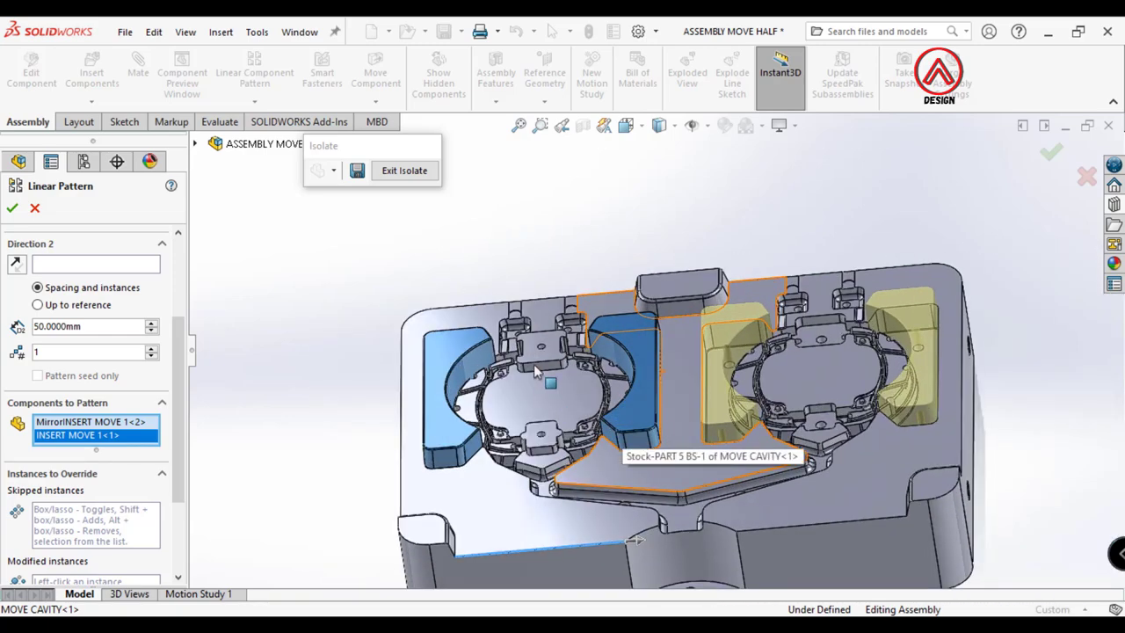
Add INSERT MOVE 2 and INSERT MOVE 3 to the components to pattern
{"action": "left_click", "coordinate": [543, 431]}
{"action": "left_click", "coordinate": [548, 431]}
{"action": "mouse_move", "coordinate": [548, 431]}
{"action": "middle_mouse_down"}
{"action": "mouse_move", "coordinate": [666, 559]}
{"action": "mouse_move", "coordinate": [879, 429]}
{"action": "mouse_move", "coordinate": [596, 568]}
{"action": "mouse_move", "coordinate": [604, 571]}
{"action": "middle_mouse_up"}
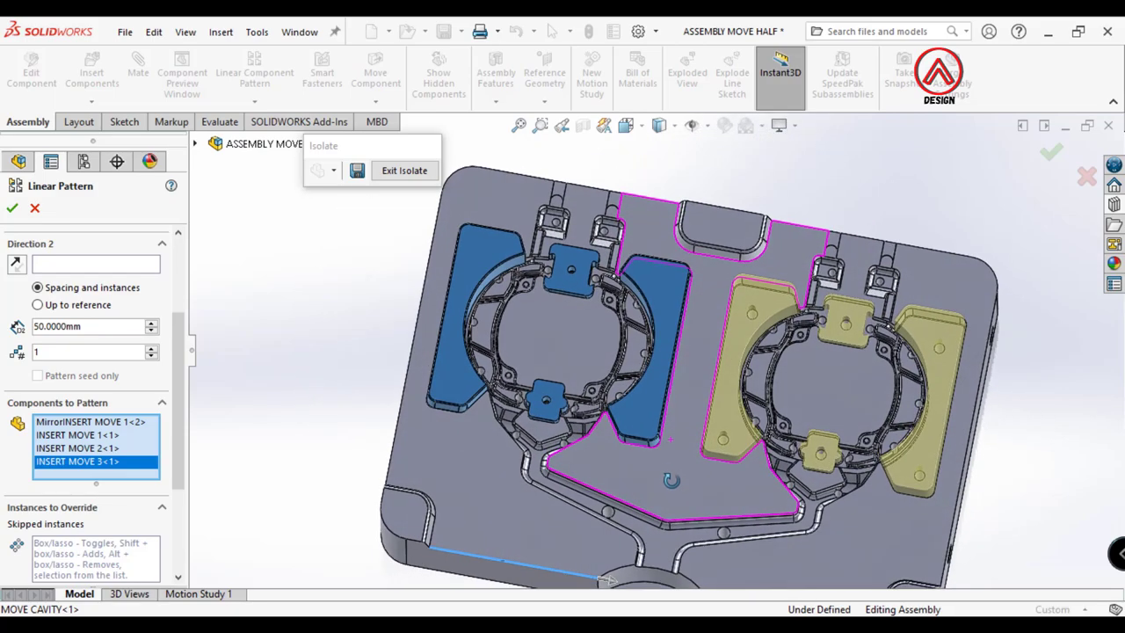
{"action": "middle_click_drag", "start_coordinate": [671, 452], "coordinate": [652, 288]}
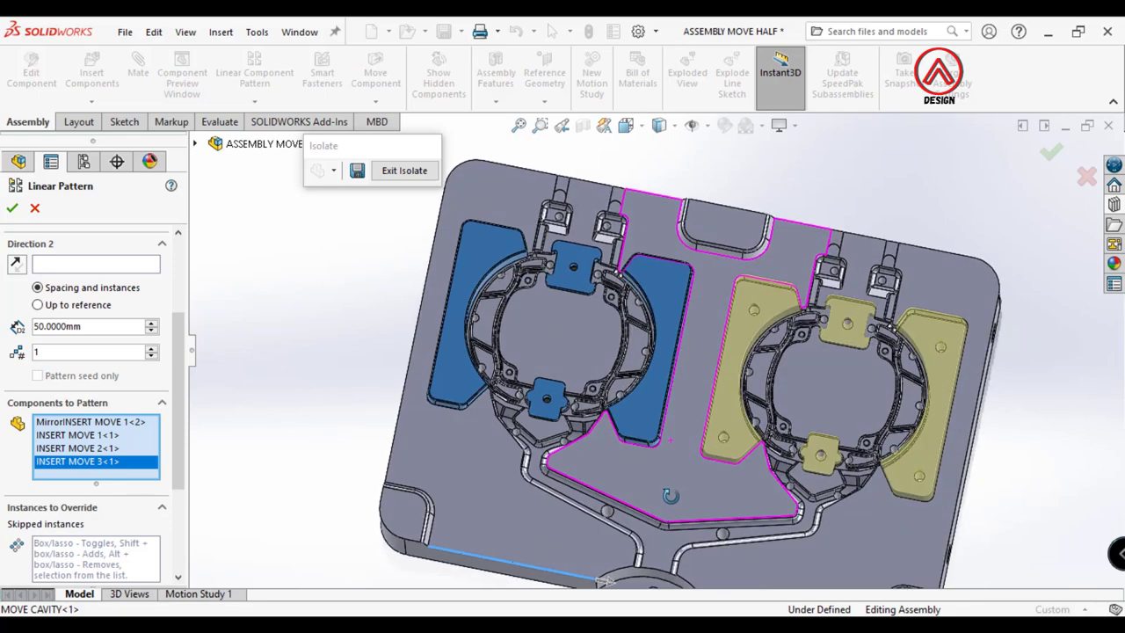
{"action": "scroll", "coordinate": [611, 268], "scroll_direction": "down", "scroll_amount": 3}
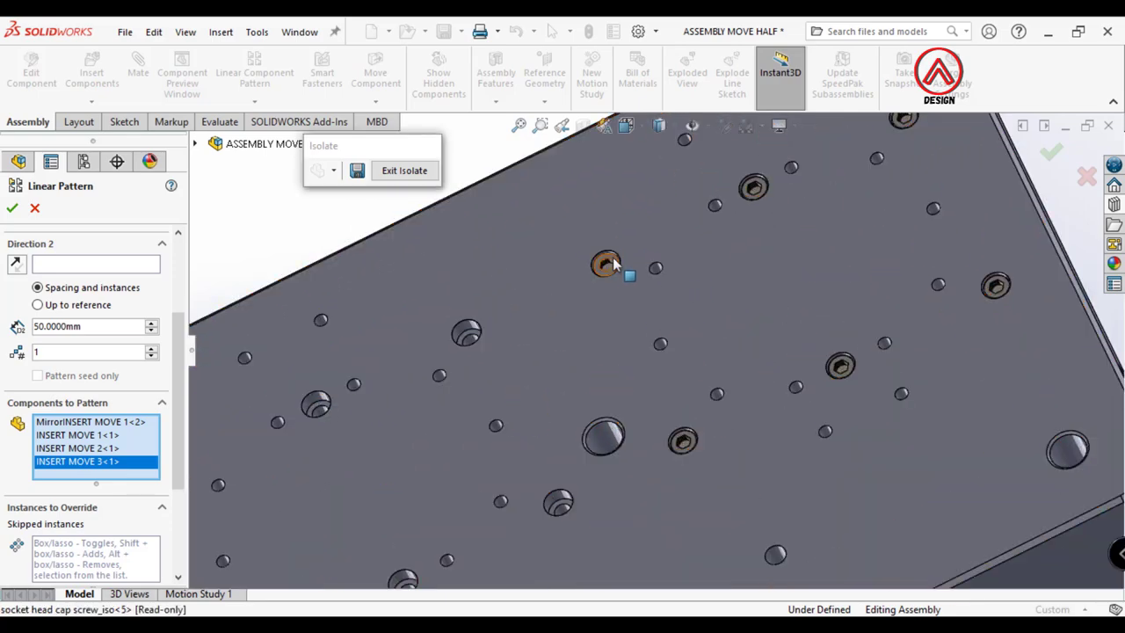
Add the cap screws on the plate's back face to the pattern and confirm it
{"action": "left_click", "coordinate": [606, 265]}
{"action": "scroll", "coordinate": [641, 312], "scroll_direction": "up", "scroll_amount": 3}
{"action": "scroll", "coordinate": [726, 255], "scroll_direction": "down", "scroll_amount": 3}
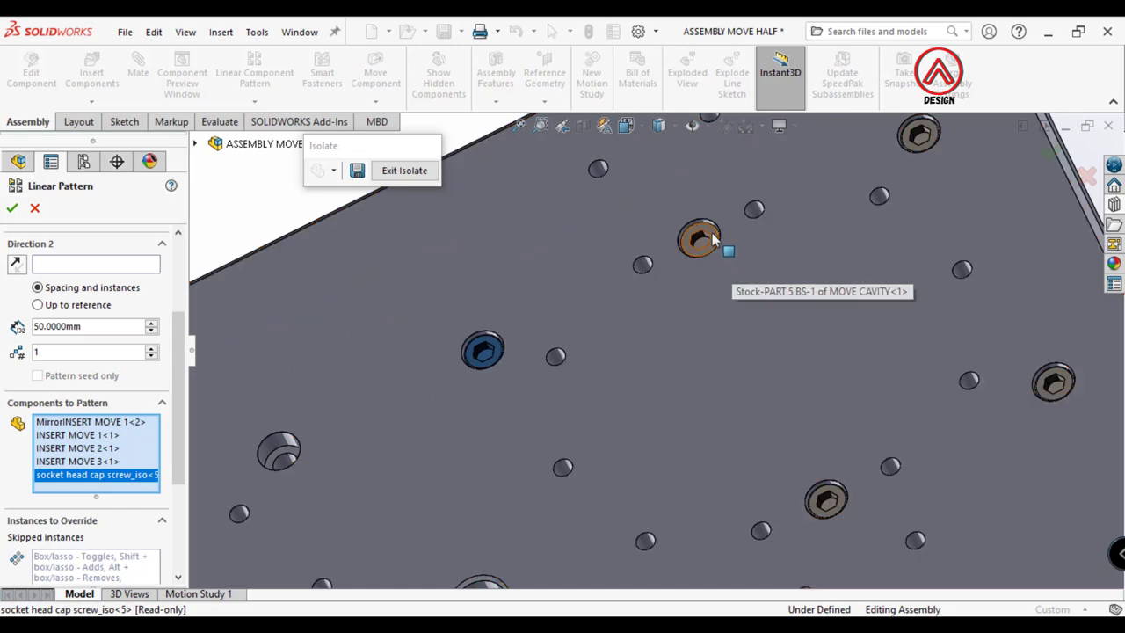
{"action": "scroll", "coordinate": [848, 230], "scroll_direction": "up", "scroll_amount": 2}
{"action": "left_click", "coordinate": [846, 221]}
{"action": "scroll", "coordinate": [794, 390], "scroll_direction": "up", "scroll_amount": 2}
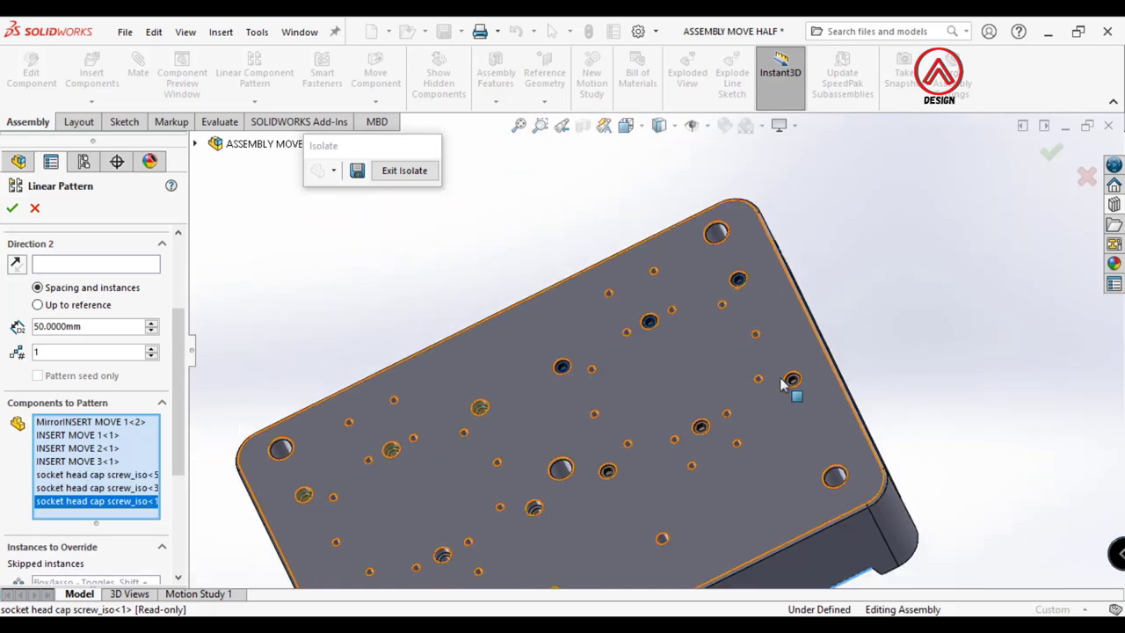
{"action": "scroll", "coordinate": [595, 454], "scroll_direction": "down", "scroll_amount": 4}
{"action": "scroll", "coordinate": [595, 454], "scroll_direction": "down", "scroll_amount": 2}
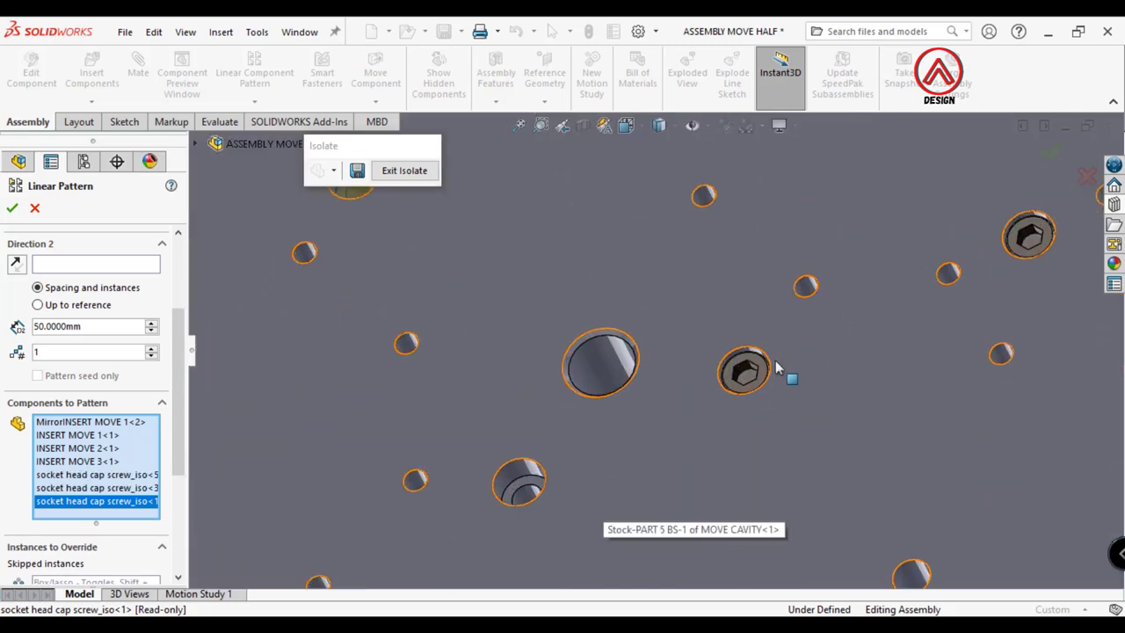
{"action": "left_click", "coordinate": [1020, 243]}
{"action": "scroll", "coordinate": [967, 221], "scroll_direction": "up", "scroll_amount": 3}
{"action": "scroll", "coordinate": [949, 238], "scroll_direction": "down", "scroll_amount": 3}
{"action": "left_click", "coordinate": [949, 238]}
{"action": "scroll", "coordinate": [866, 321], "scroll_direction": "up", "scroll_amount": 3}
{"action": "scroll", "coordinate": [867, 322], "scroll_direction": "up", "scroll_amount": 2}
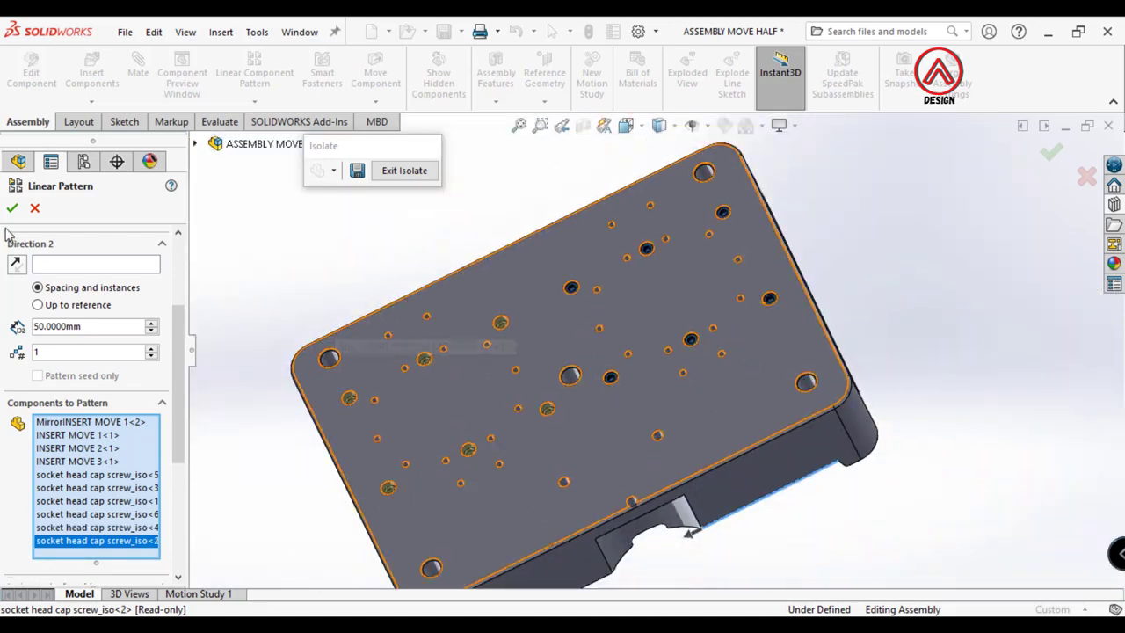
{"action": "left_click", "coordinate": [13, 208]}
{"action": "mouse_move", "coordinate": [540, 317]}
{"action": "middle_mouse_down"}
{"action": "mouse_move", "coordinate": [548, 451]}
{"action": "mouse_move", "coordinate": [417, 479]}
{"action": "mouse_move", "coordinate": [571, 286]}
{"action": "middle_mouse_up"}
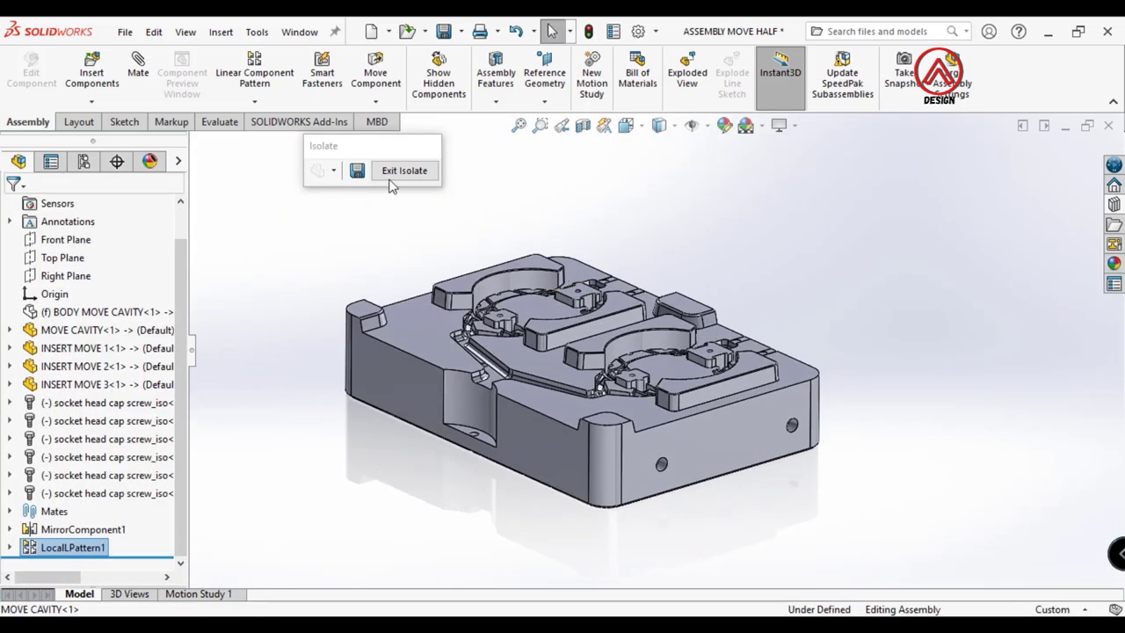
Exit isolate mode and view the full assembly edge-on
{"action": "left_click", "coordinate": [391, 176]}
{"action": "mouse_move", "coordinate": [391, 176]}
{"action": "middle_mouse_down"}
{"action": "mouse_move", "coordinate": [426, 339]}
{"action": "mouse_move", "coordinate": [803, 361]}
{"action": "mouse_move", "coordinate": [438, 553]}
{"action": "mouse_move", "coordinate": [339, 460]}
{"action": "middle_mouse_up"}
{"action": "scroll", "coordinate": [504, 434], "scroll_direction": "down", "scroll_amount": 3}
{"action": "scroll", "coordinate": [515, 422], "scroll_direction": "down", "scroll_amount": 3}
{"action": "scroll", "coordinate": [515, 422], "scroll_direction": "down", "scroll_amount": 2}
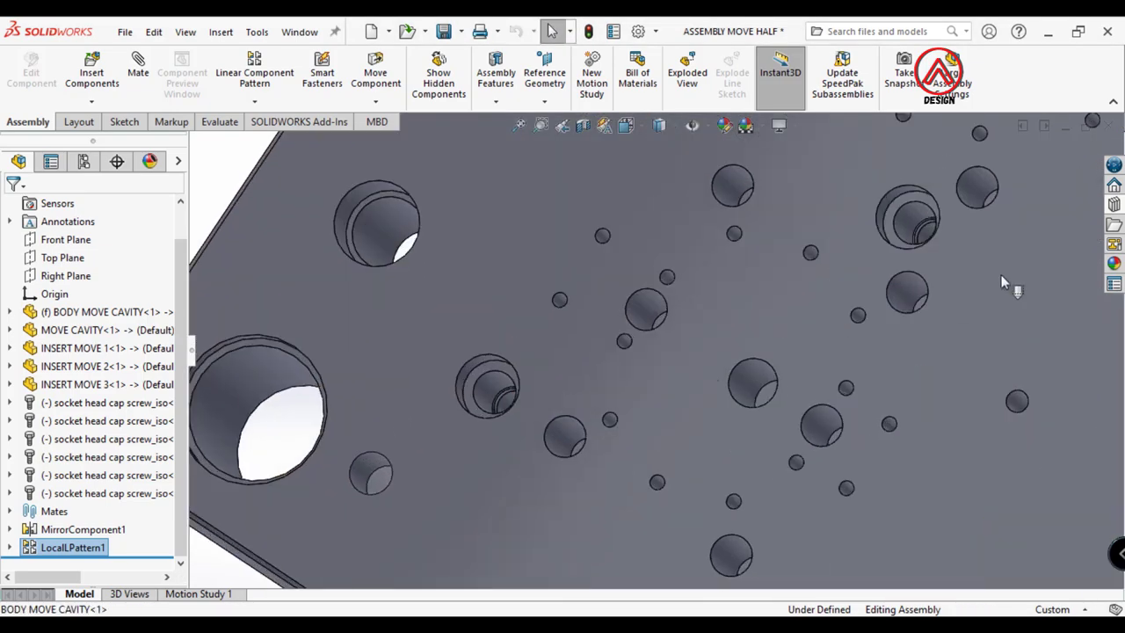
Drop an M16 Socket Head ISO 4762 screw from the Toolbox into a plate hole
{"action": "left_click", "coordinate": [1114, 205]}
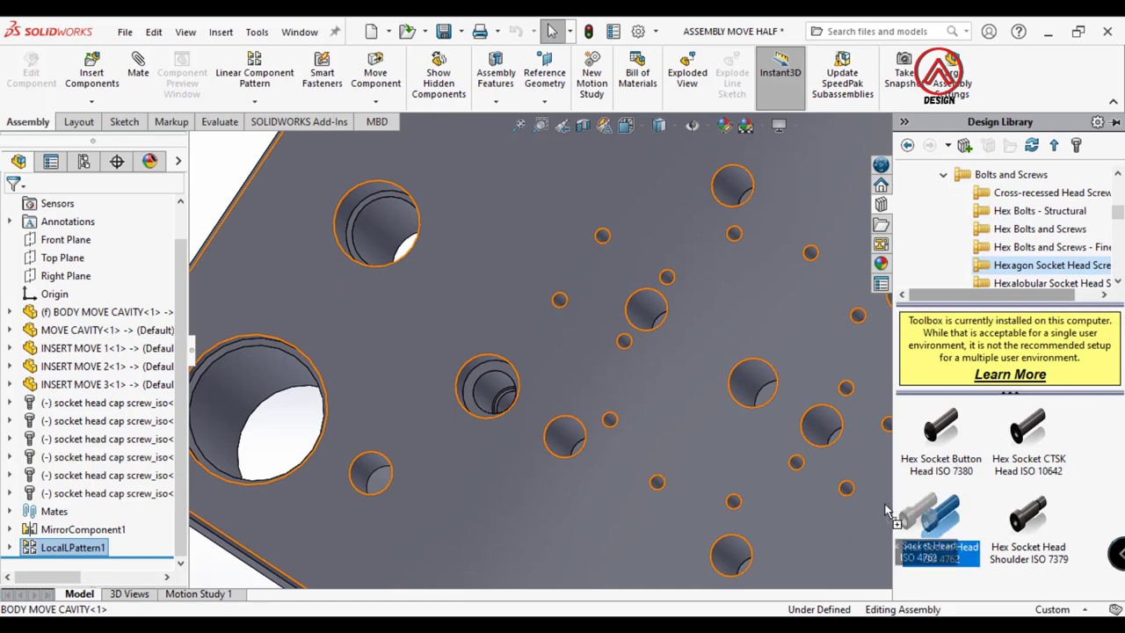
{"action": "left_click_drag", "start_coordinate": [888, 510], "coordinate": [846, 488]}
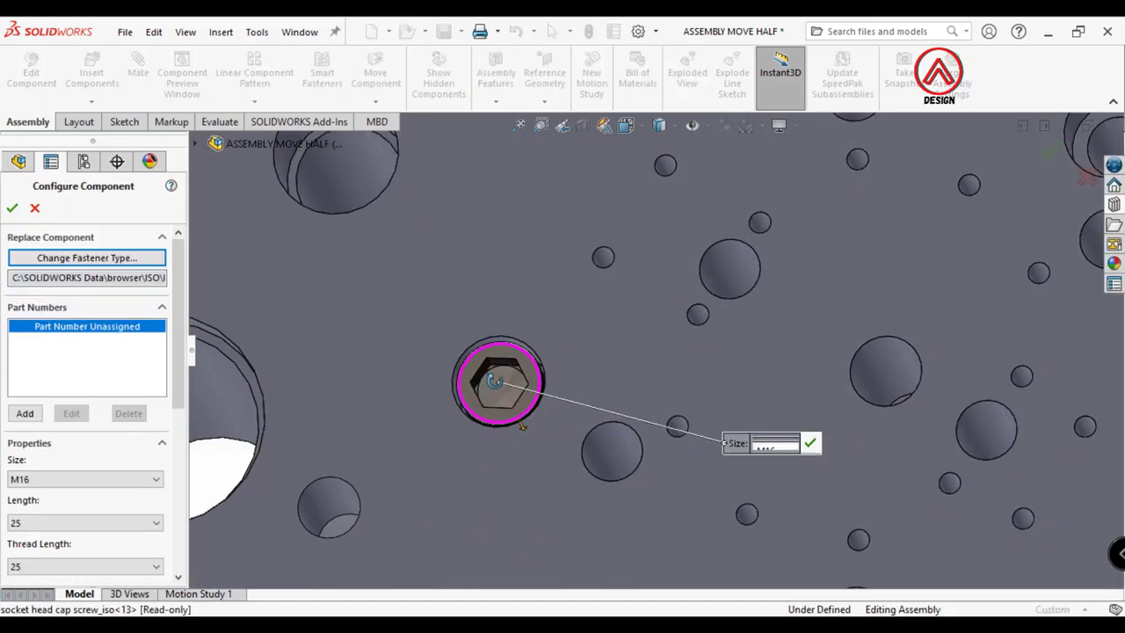
{"action": "left_click", "coordinate": [661, 218]}
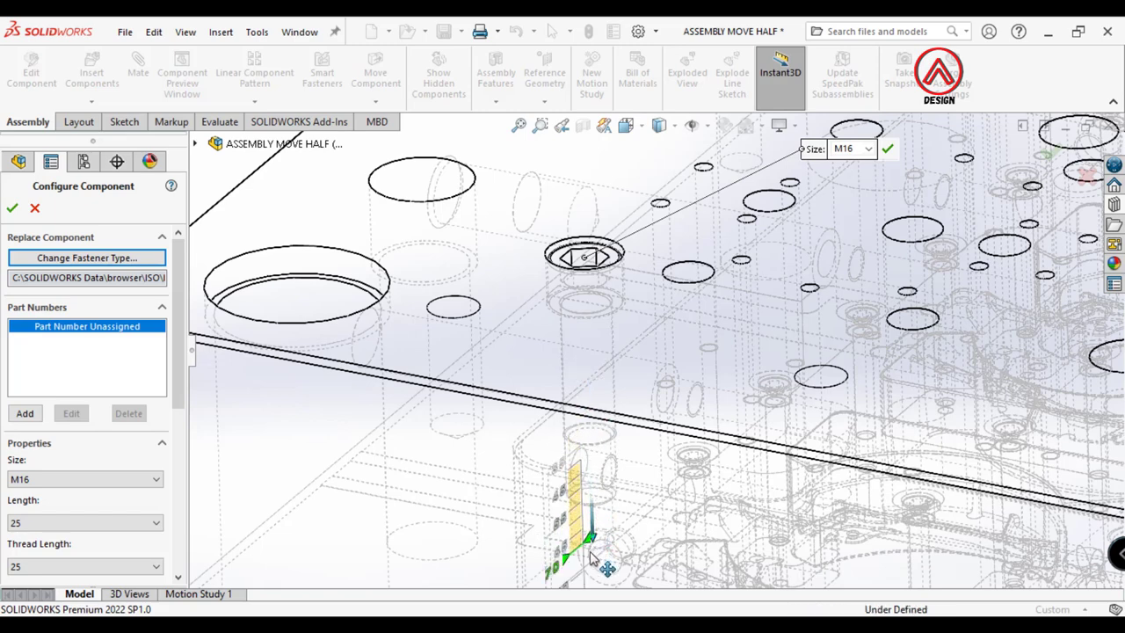
{"action": "left_click", "coordinate": [12, 211]}
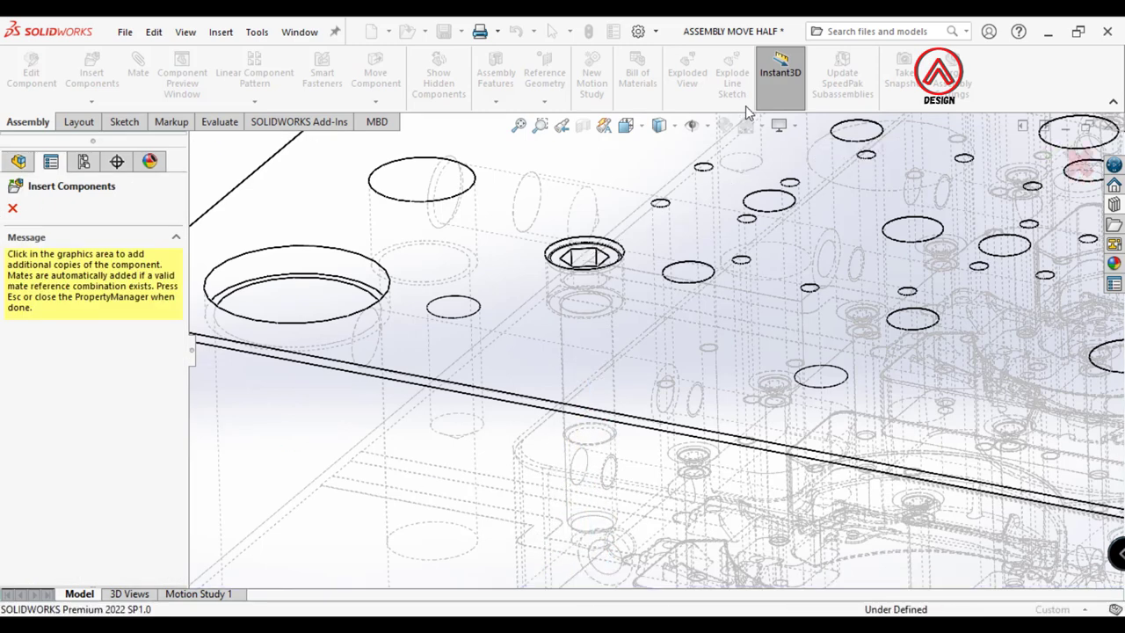
Return to shaded-with-edges display and place another screw copy in a back-face hole
{"action": "left_click", "coordinate": [661, 127]}
{"action": "left_click", "coordinate": [661, 147]}
{"action": "mouse_move", "coordinate": [686, 264]}
{"action": "middle_mouse_down"}
{"action": "mouse_move", "coordinate": [718, 417]}
{"action": "mouse_move", "coordinate": [758, 420]}
{"action": "middle_mouse_up"}
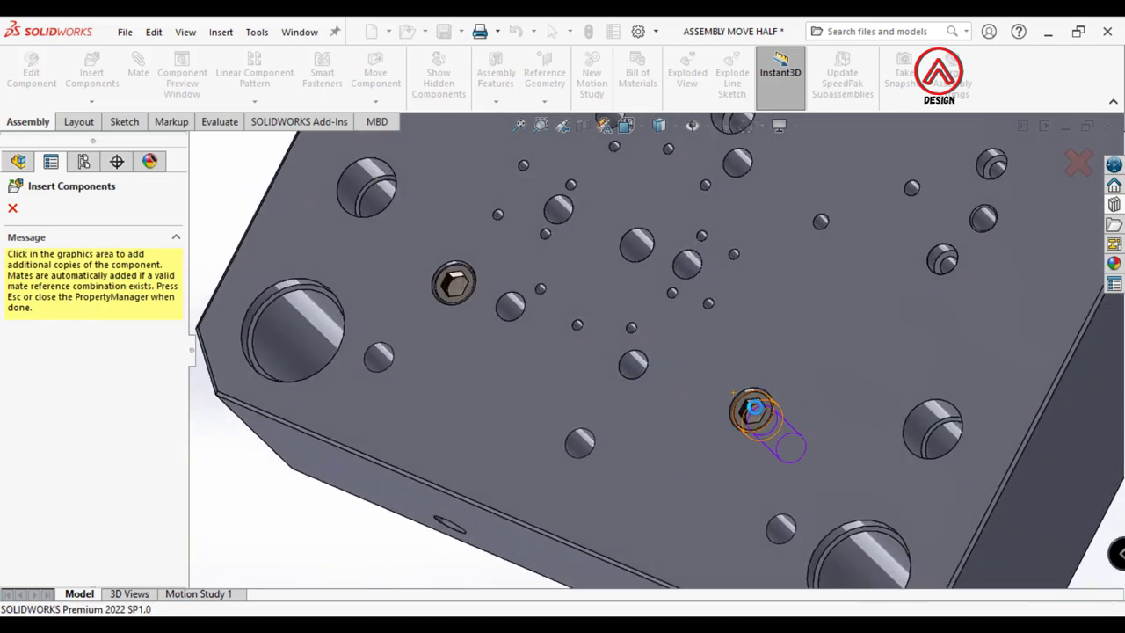
{"action": "scroll", "coordinate": [754, 409], "scroll_direction": "up", "scroll_amount": 5}
{"action": "key", "text": "f"}
{"action": "scroll", "coordinate": [658, 299], "scroll_direction": "down", "scroll_amount": 2}
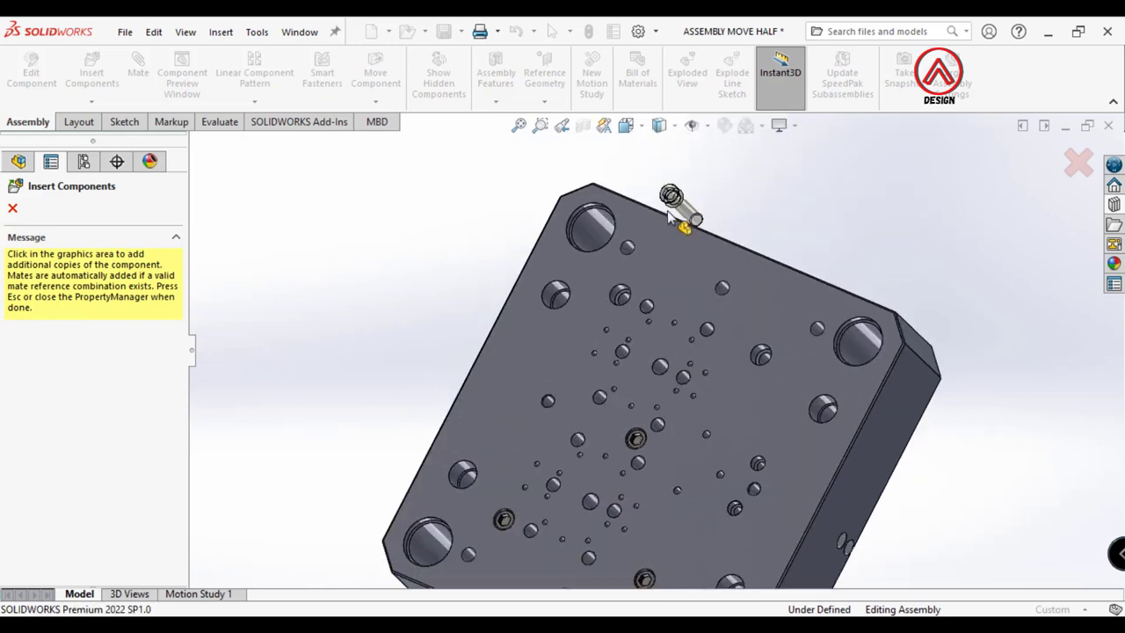
{"action": "scroll", "coordinate": [615, 360], "scroll_direction": "down", "scroll_amount": 3}
{"action": "scroll", "coordinate": [590, 356], "scroll_direction": "down", "scroll_amount": 2}
{"action": "left_click", "coordinate": [579, 329]}
{"action": "scroll", "coordinate": [578, 329], "scroll_direction": "up", "scroll_amount": 4}
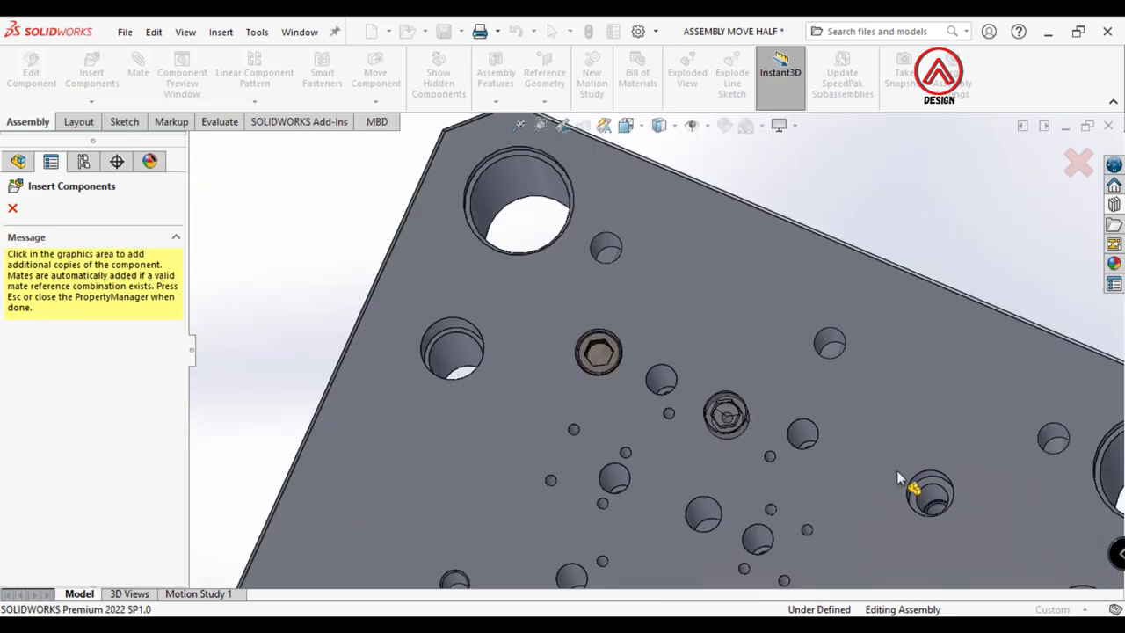
{"action": "scroll", "coordinate": [914, 484], "scroll_direction": "down", "scroll_amount": 4}
{"action": "left_click", "coordinate": [13, 209]}
Orbit to the plate's underside and start inserting another component
{"action": "scroll", "coordinate": [741, 309], "scroll_direction": "up", "scroll_amount": 5}
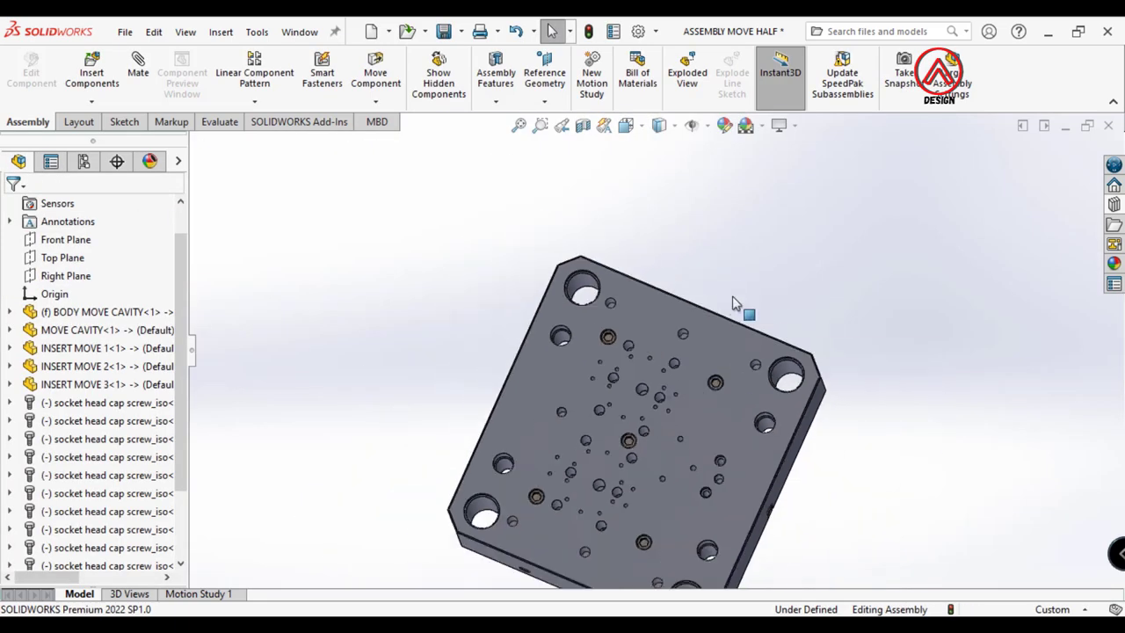
{"action": "mouse_move", "coordinate": [741, 309]}
{"action": "middle_mouse_down"}
{"action": "mouse_move", "coordinate": [687, 526]}
{"action": "mouse_move", "coordinate": [692, 264]}
{"action": "middle_mouse_up"}
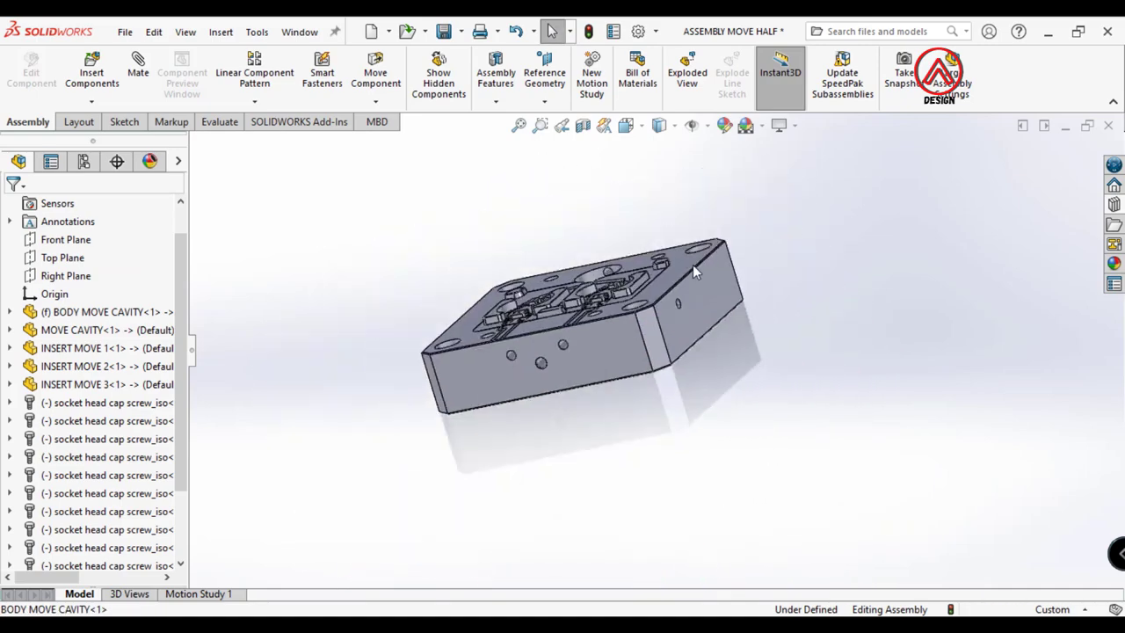
{"action": "scroll", "coordinate": [563, 334], "scroll_direction": "down", "scroll_amount": 2}
{"action": "left_click", "coordinate": [91, 70]}
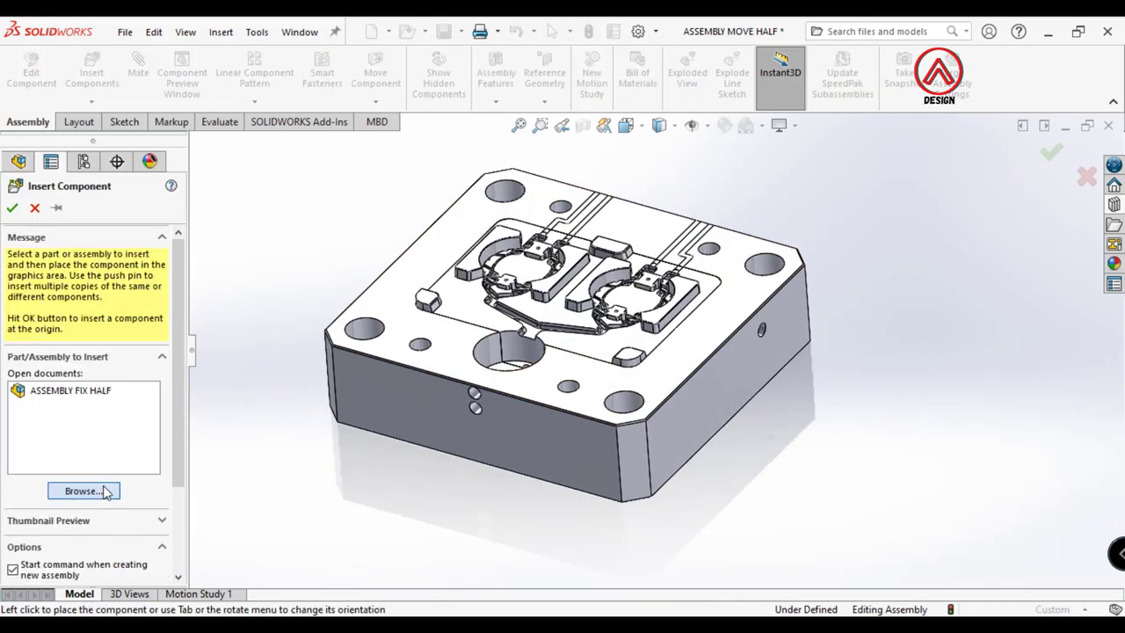
Insert the ASSEMBLY SEPARATOR part and switch to a Plain White background
{"action": "left_click", "coordinate": [84, 490]}
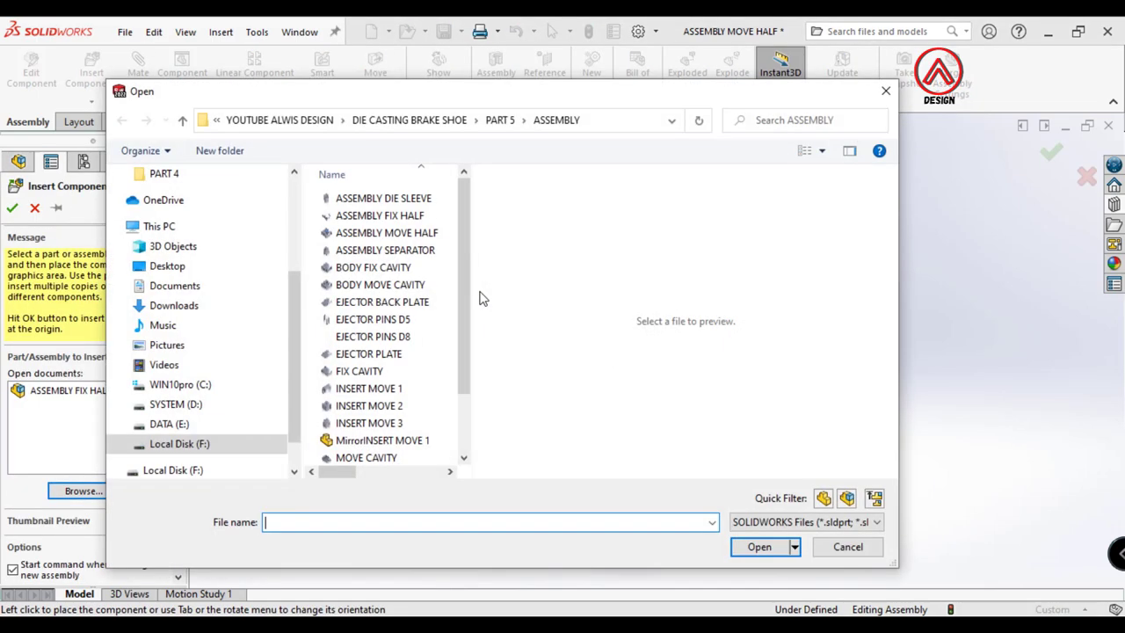
{"action": "left_click", "coordinate": [391, 250]}
{"action": "left_click", "coordinate": [758, 547]}
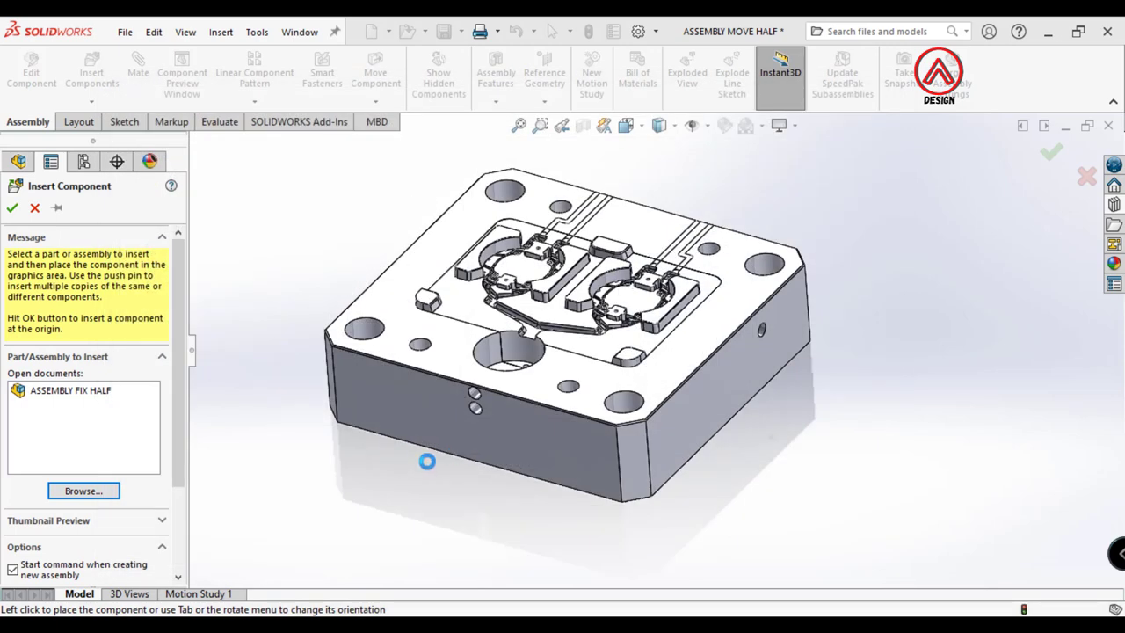
{"action": "left_click", "coordinate": [422, 461]}
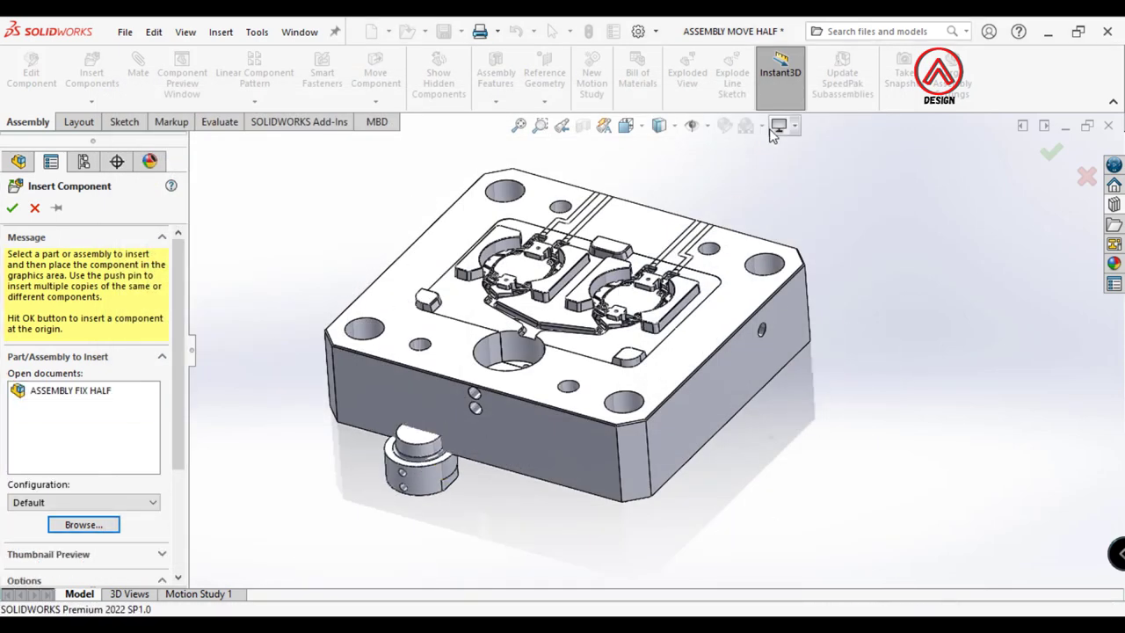
{"action": "left_click", "coordinate": [756, 125]}
{"action": "left_click", "coordinate": [763, 168]}
Mate the separator concentric with the plate's central hole
{"action": "left_click", "coordinate": [431, 464]}
{"action": "scroll", "coordinate": [435, 473], "scroll_direction": "up", "scroll_amount": 3}
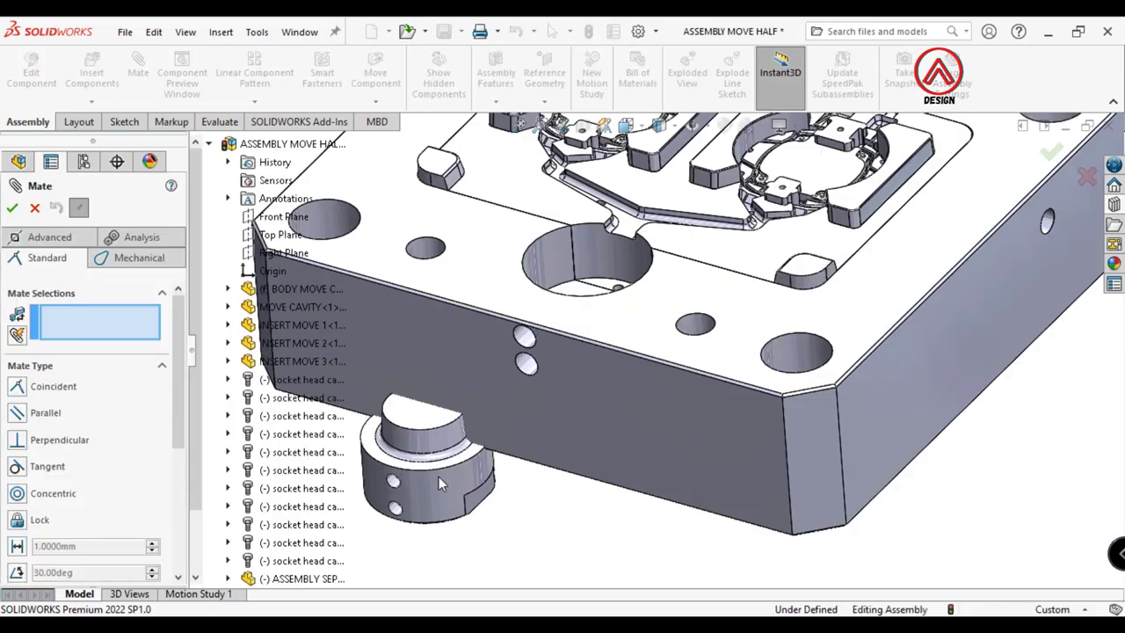
{"action": "left_click", "coordinate": [563, 264]}
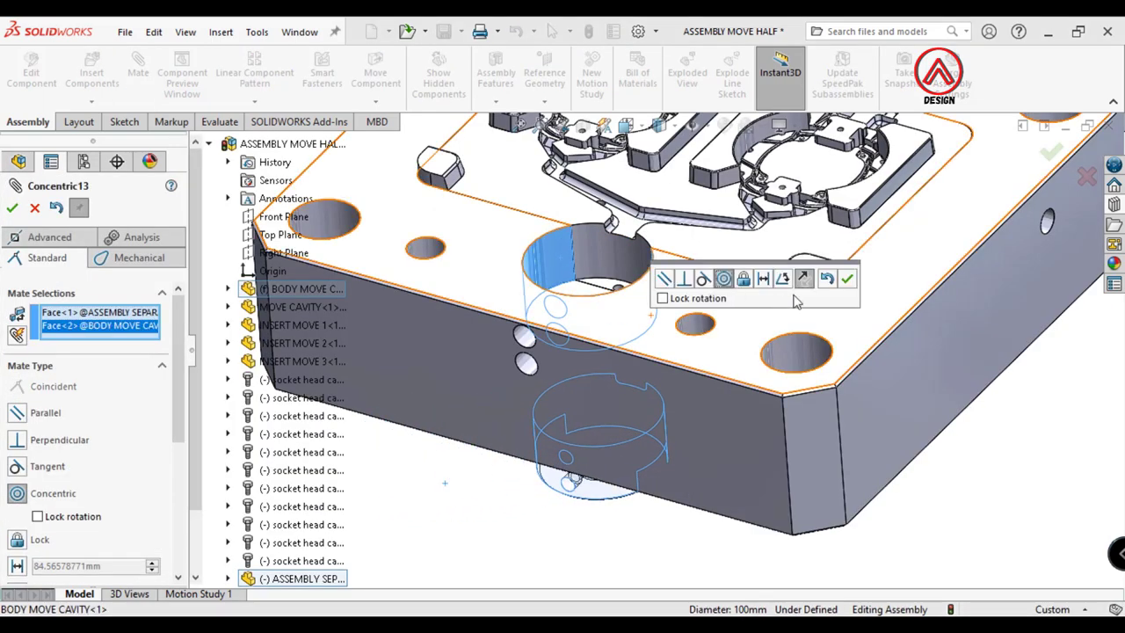
{"action": "left_click", "coordinate": [847, 276]}
Add a parallel mate between a separator side face and the plate's side face
{"action": "mouse_move", "coordinate": [652, 464]}
{"action": "middle_mouse_down"}
{"action": "mouse_move", "coordinate": [644, 383]}
{"action": "mouse_move", "coordinate": [615, 550]}
{"action": "mouse_move", "coordinate": [618, 467]}
{"action": "mouse_move", "coordinate": [889, 387]}
{"action": "middle_mouse_up"}
{"action": "left_click", "coordinate": [616, 549]}
{"action": "left_click", "coordinate": [888, 388]}
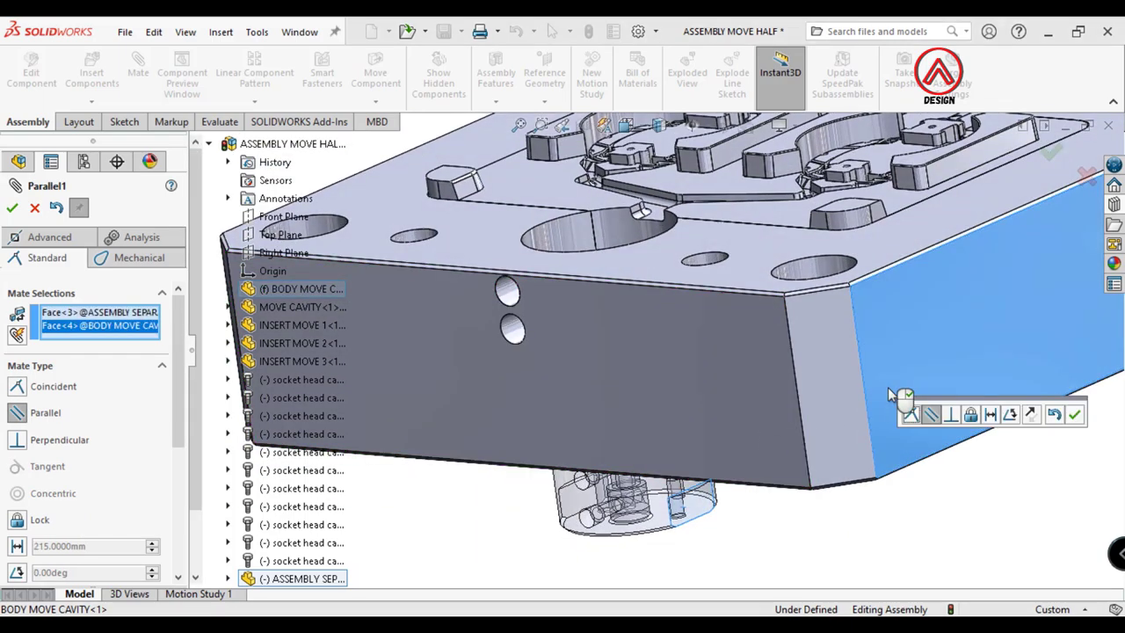
{"action": "left_click", "coordinate": [901, 397]}
Seat the separator flush with a coincident mate and finish mating
{"action": "mouse_move", "coordinate": [658, 538]}
{"action": "middle_mouse_down"}
{"action": "mouse_move", "coordinate": [664, 550]}
{"action": "mouse_move", "coordinate": [625, 459]}
{"action": "middle_mouse_up"}
{"action": "left_click", "coordinate": [663, 550]}
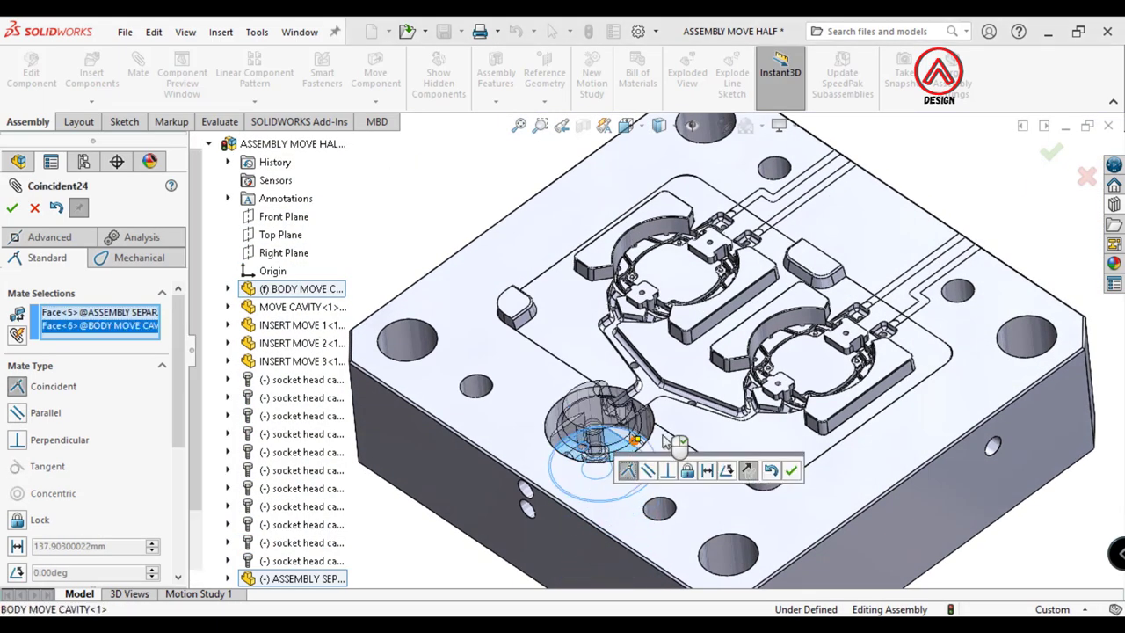
{"action": "left_click", "coordinate": [792, 471]}
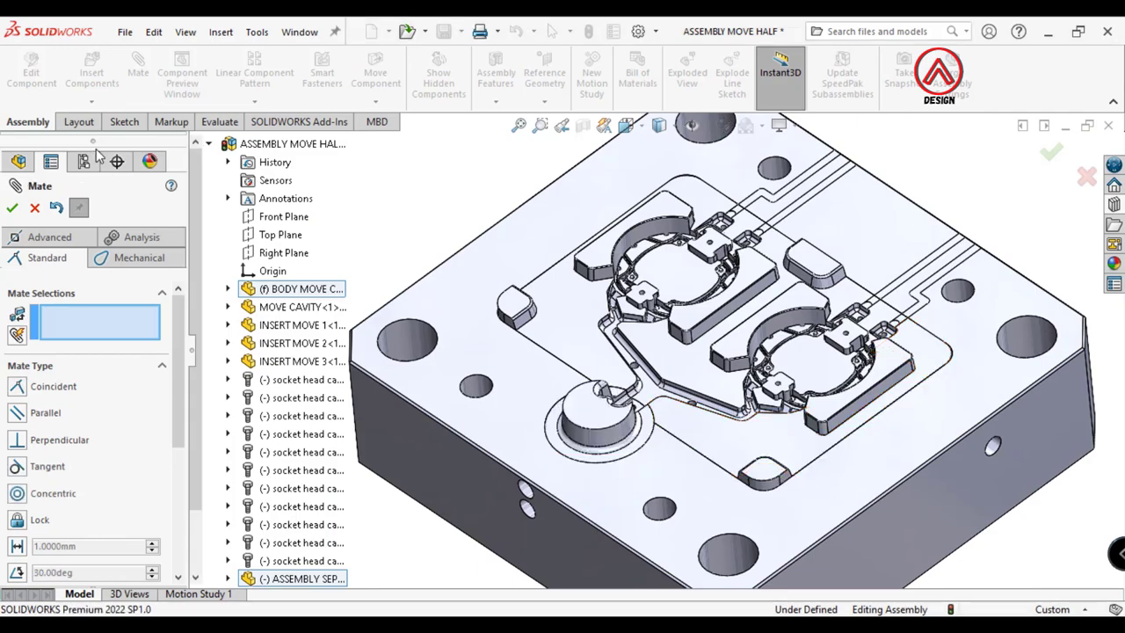
{"action": "left_click", "coordinate": [12, 207]}
{"action": "mouse_move", "coordinate": [616, 352]}
{"action": "middle_mouse_down"}
{"action": "mouse_move", "coordinate": [600, 276]}
{"action": "mouse_move", "coordinate": [691, 479]}
{"action": "middle_mouse_up"}
Drop a Hex Socket Head ISO 4762 screw, M10 × 90, into a plate hole
{"action": "scroll", "coordinate": [695, 366], "scroll_direction": "down", "scroll_amount": 3}
{"action": "scroll", "coordinate": [668, 373], "scroll_direction": "down", "scroll_amount": 3}
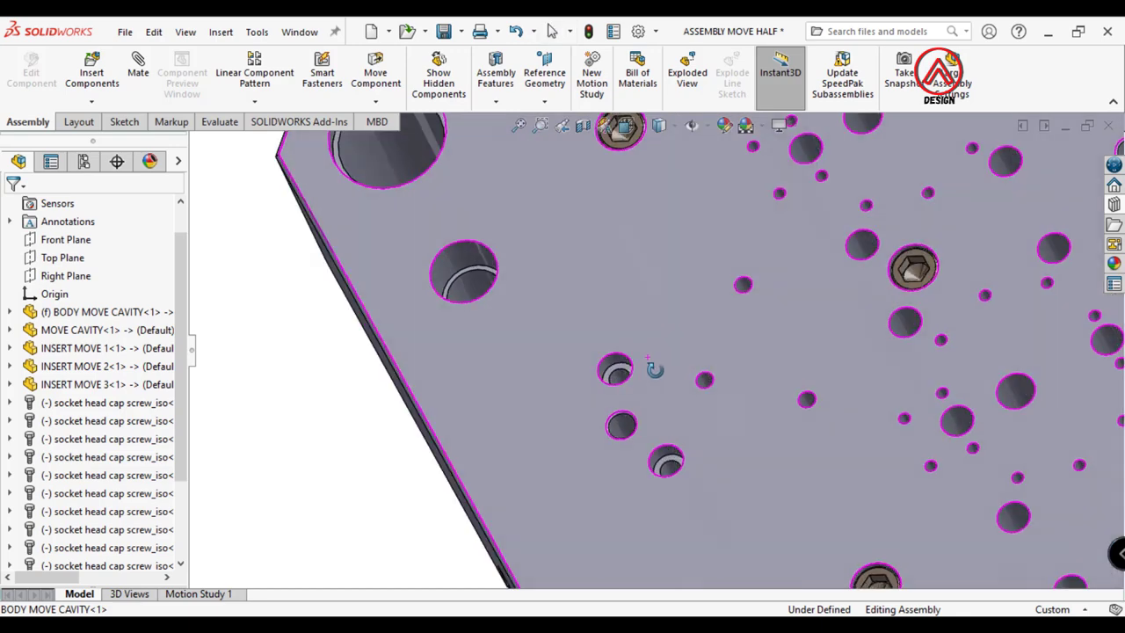
{"action": "scroll", "coordinate": [648, 390], "scroll_direction": "down", "scroll_amount": 3}
{"action": "scroll", "coordinate": [649, 390], "scroll_direction": "down", "scroll_amount": 2}
{"action": "left_click", "coordinate": [1115, 204]}
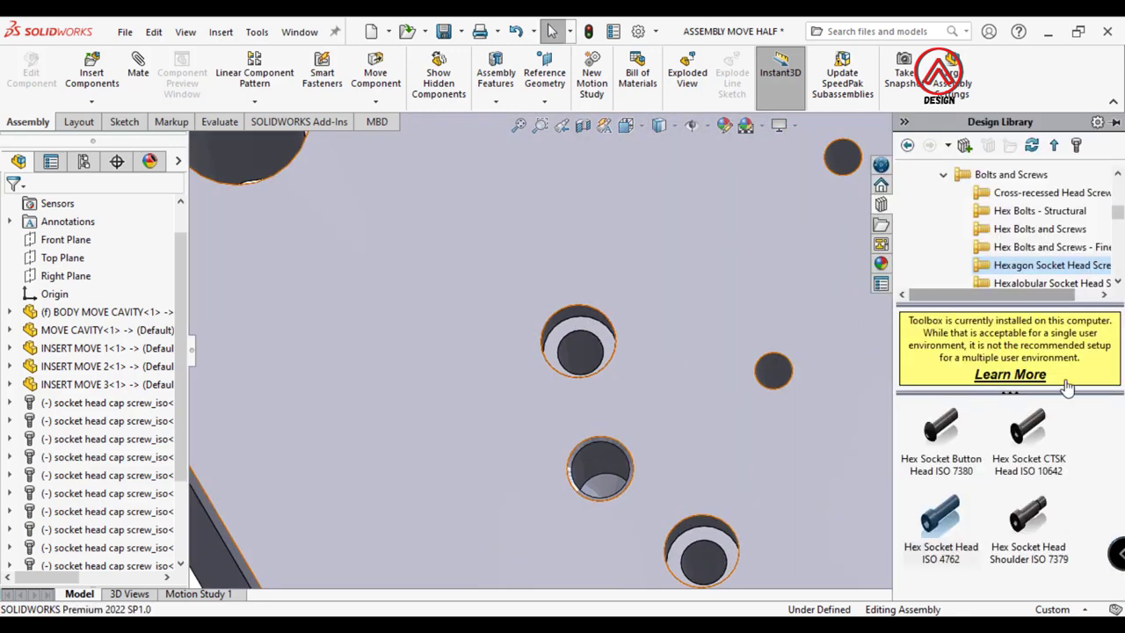
{"action": "left_click_drag", "start_coordinate": [595, 357], "coordinate": [603, 343]}
{"action": "left_click", "coordinate": [660, 219]}
{"action": "scroll", "coordinate": [641, 382], "scroll_direction": "up", "scroll_amount": 5}
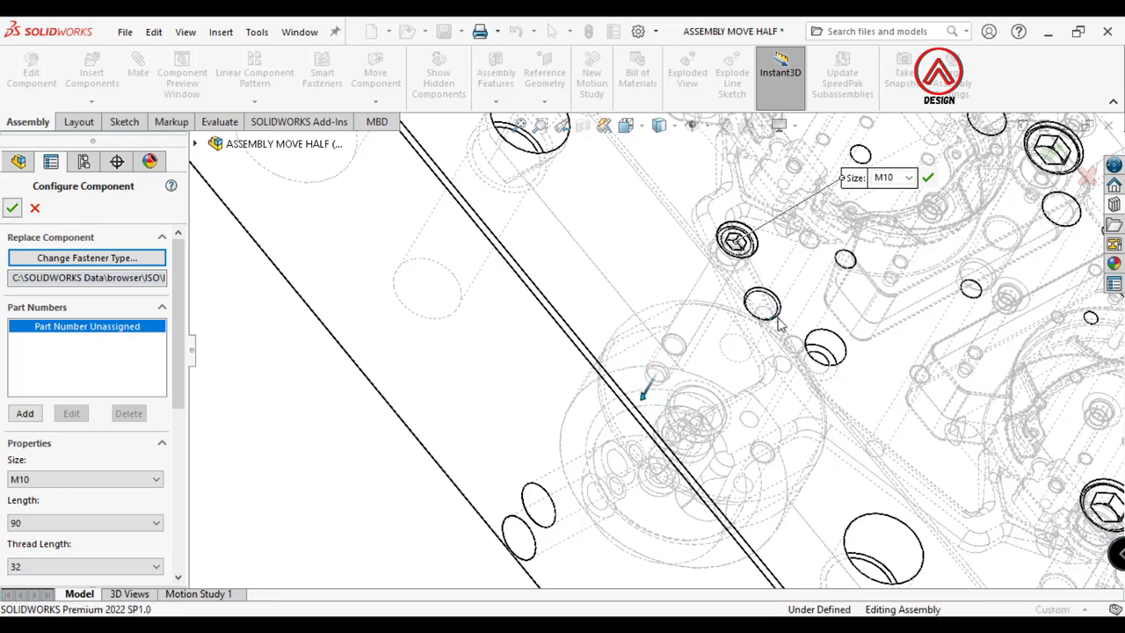
{"action": "key", "text": "Return"}
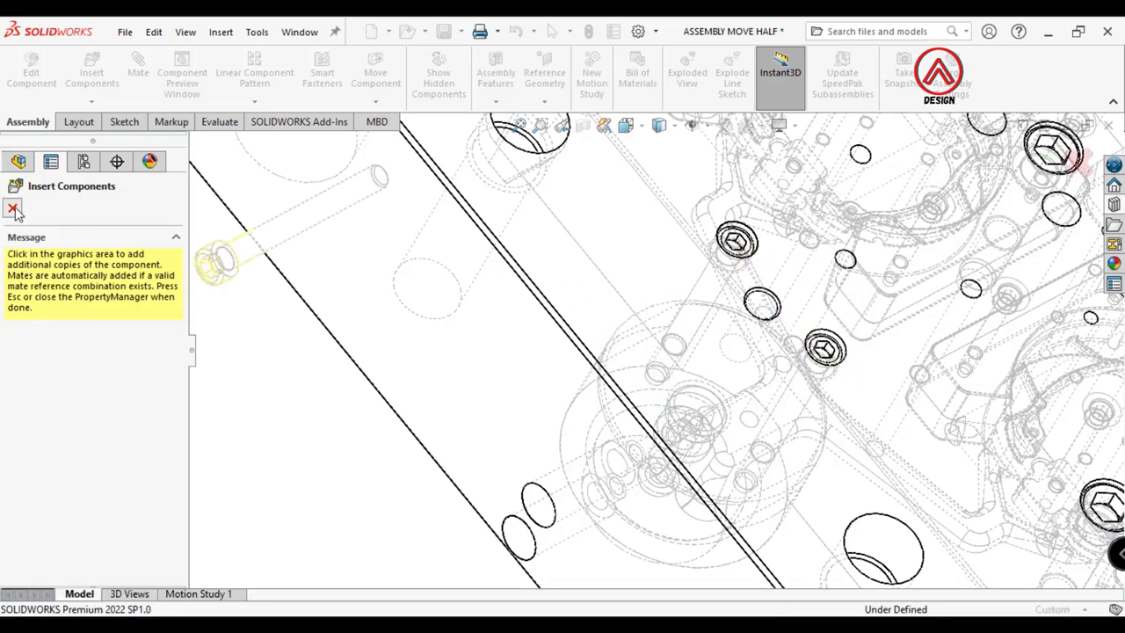
Return to shaded isometric view and start inserting another component
{"action": "left_click", "coordinate": [13, 209]}
{"action": "left_click", "coordinate": [660, 149]}
{"action": "middle_click_drag", "start_coordinate": [789, 254], "coordinate": [817, 371]}
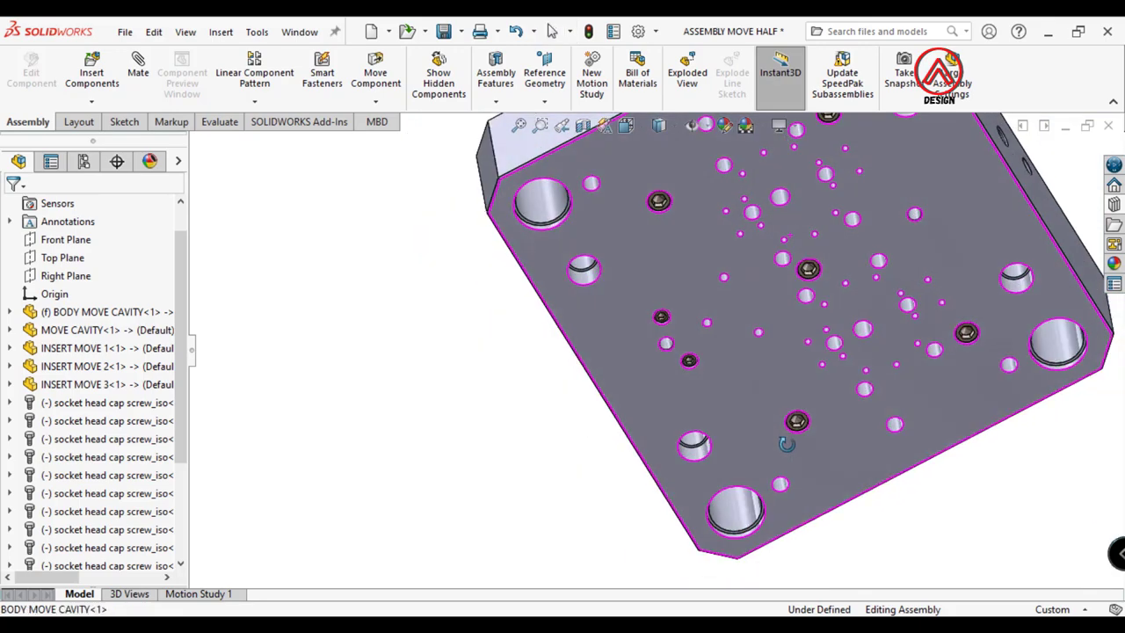
{"action": "key", "text": "ctrl+7"}
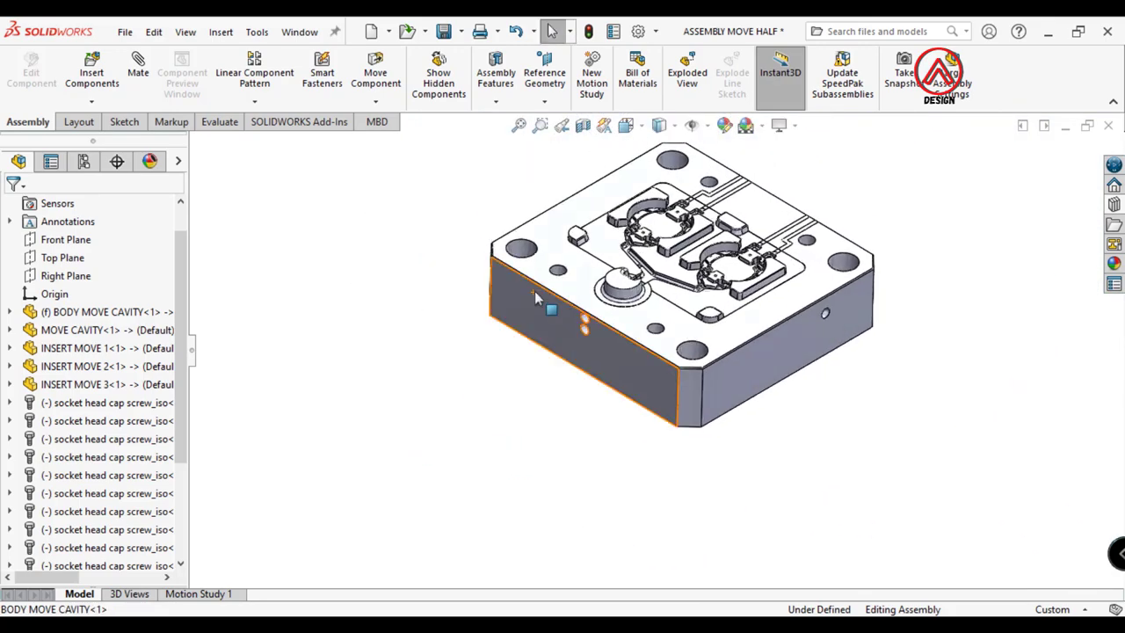
{"action": "scroll", "coordinate": [654, 211], "scroll_direction": "down", "scroll_amount": 4}
{"action": "left_click", "coordinate": [92, 72]}
Insert the NIPPLE 0.25 - 110 part beside the plate
{"action": "left_click", "coordinate": [52, 497]}
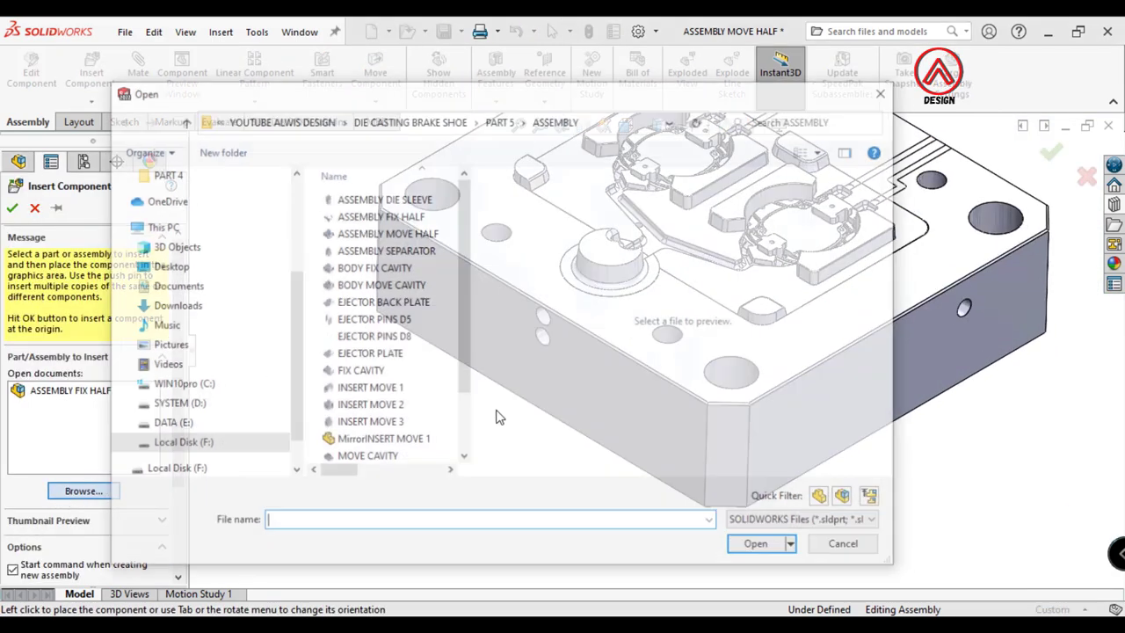
{"action": "left_click", "coordinate": [499, 120]}
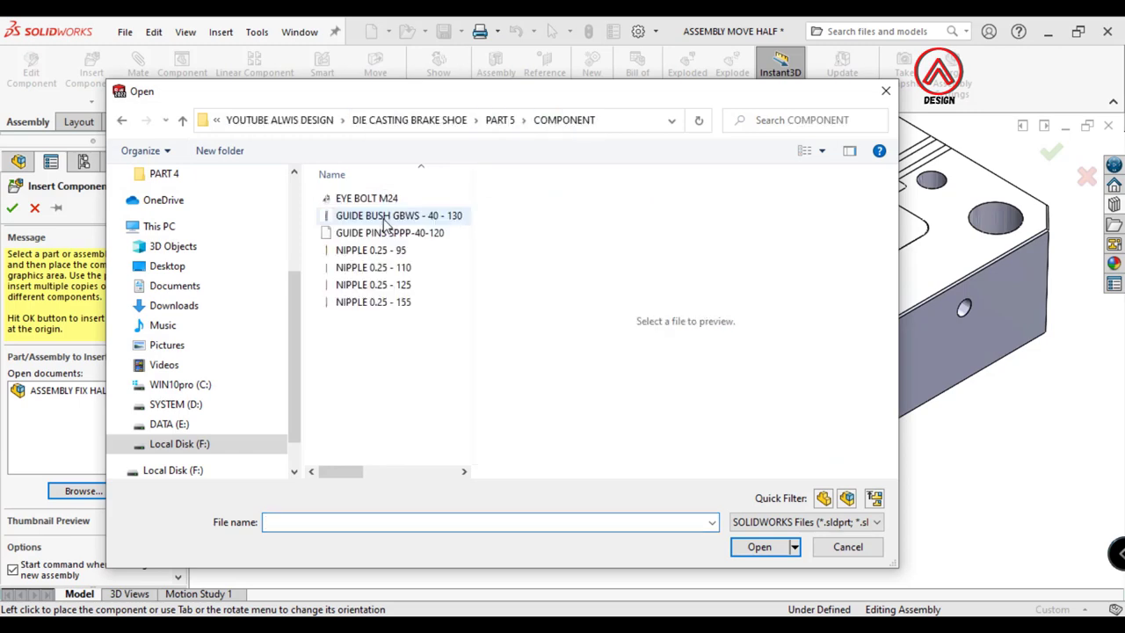
{"action": "left_click", "coordinate": [409, 269]}
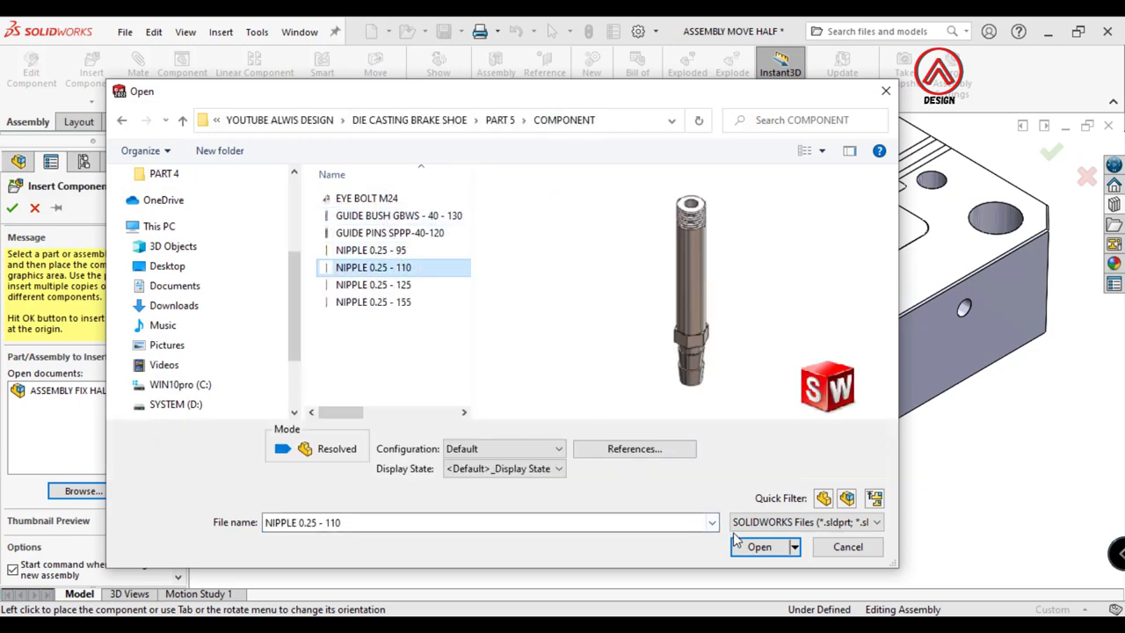
{"action": "left_click", "coordinate": [752, 546]}
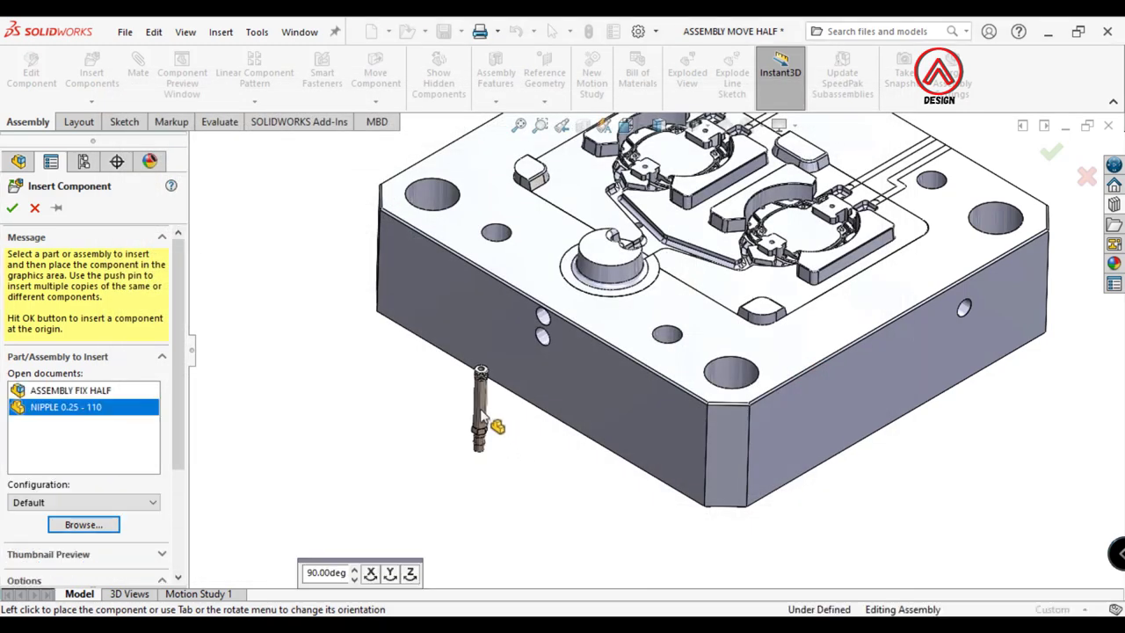
{"action": "left_click", "coordinate": [489, 431]}
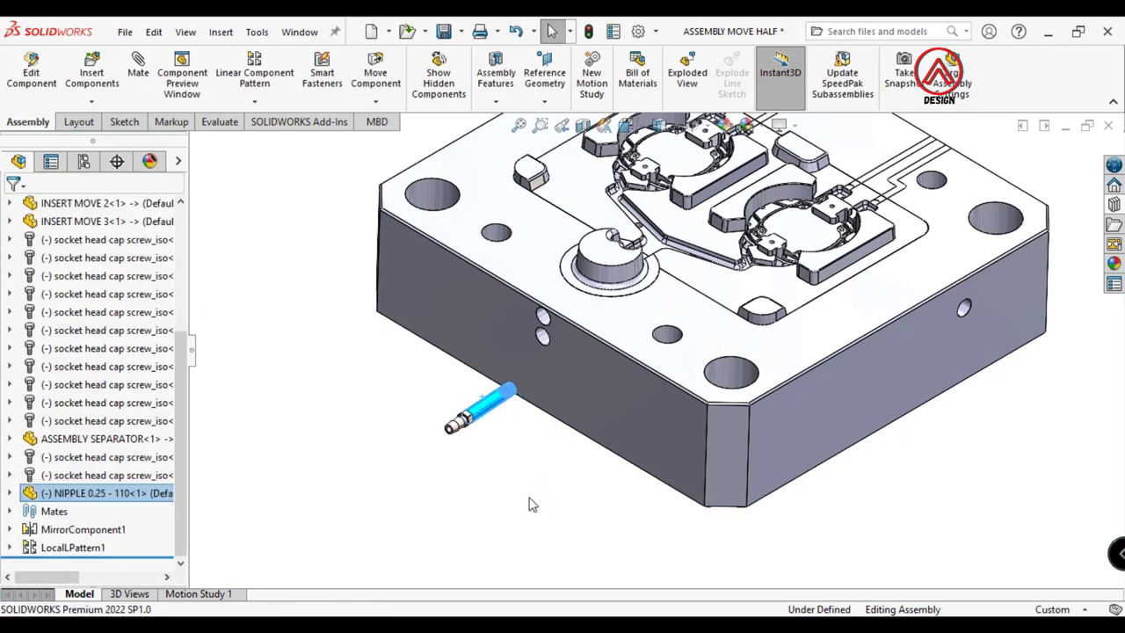
Mate the nipple concentric with the plate's side hole
{"action": "scroll", "coordinate": [520, 395], "scroll_direction": "down", "scroll_amount": 5}
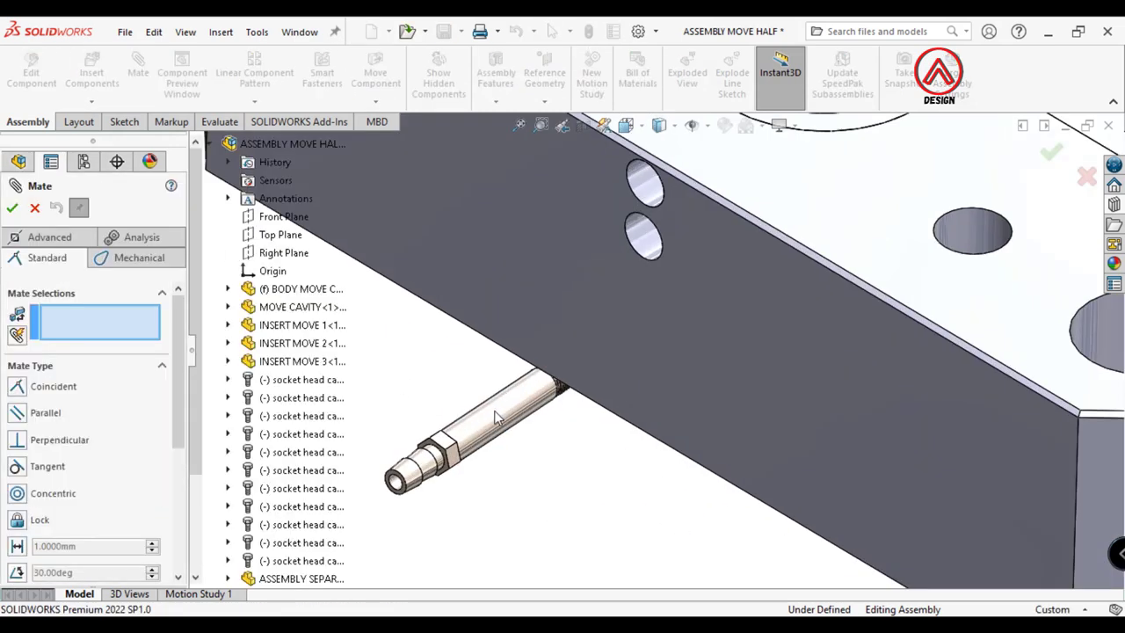
{"action": "left_click", "coordinate": [641, 255]}
{"action": "left_click", "coordinate": [844, 220]}
{"action": "scroll", "coordinate": [701, 209], "scroll_direction": "up", "scroll_amount": 5}
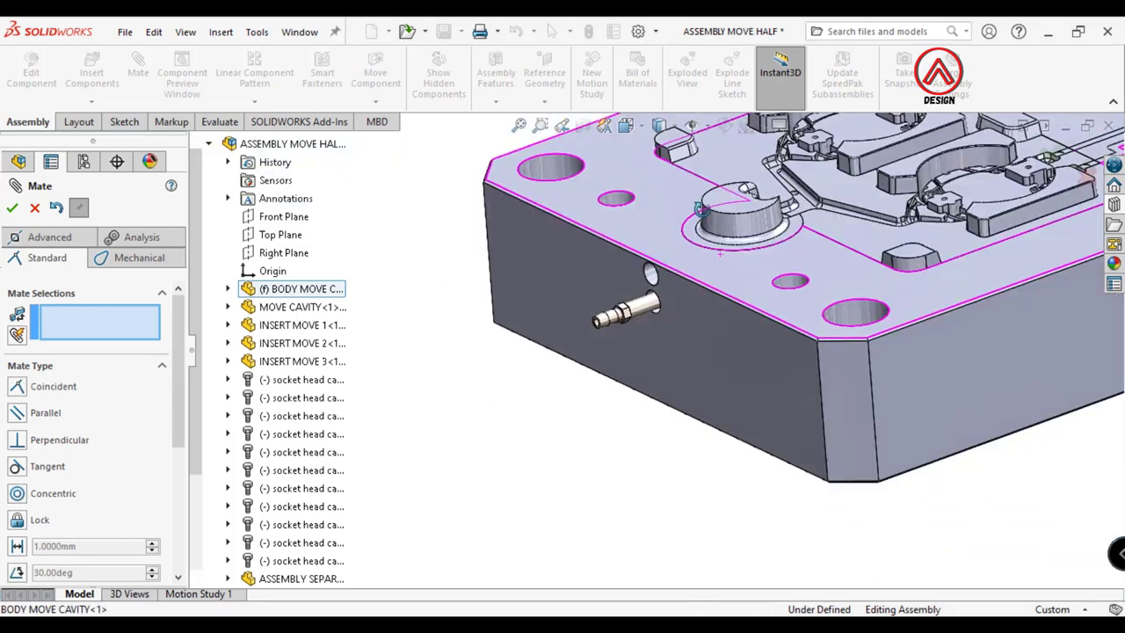
{"action": "scroll", "coordinate": [700, 209], "scroll_direction": "up", "scroll_amount": 1}
{"action": "left_click", "coordinate": [35, 207]}
Cut a section view through the assembly on the Right Plane
{"action": "left_click", "coordinate": [582, 125]}
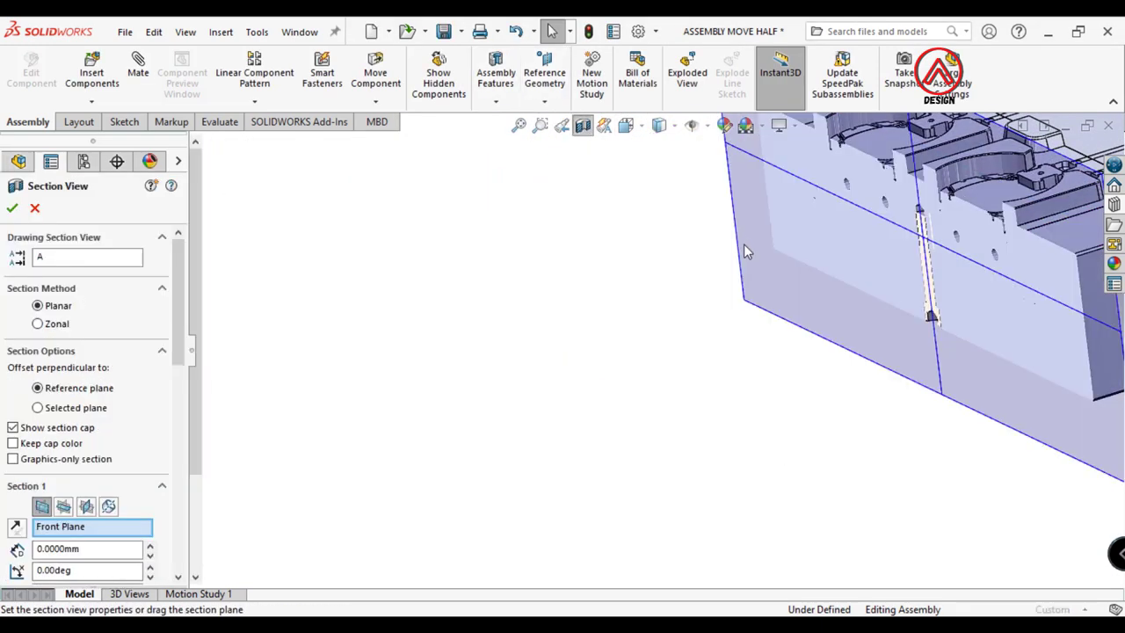
{"action": "left_click", "coordinate": [65, 507]}
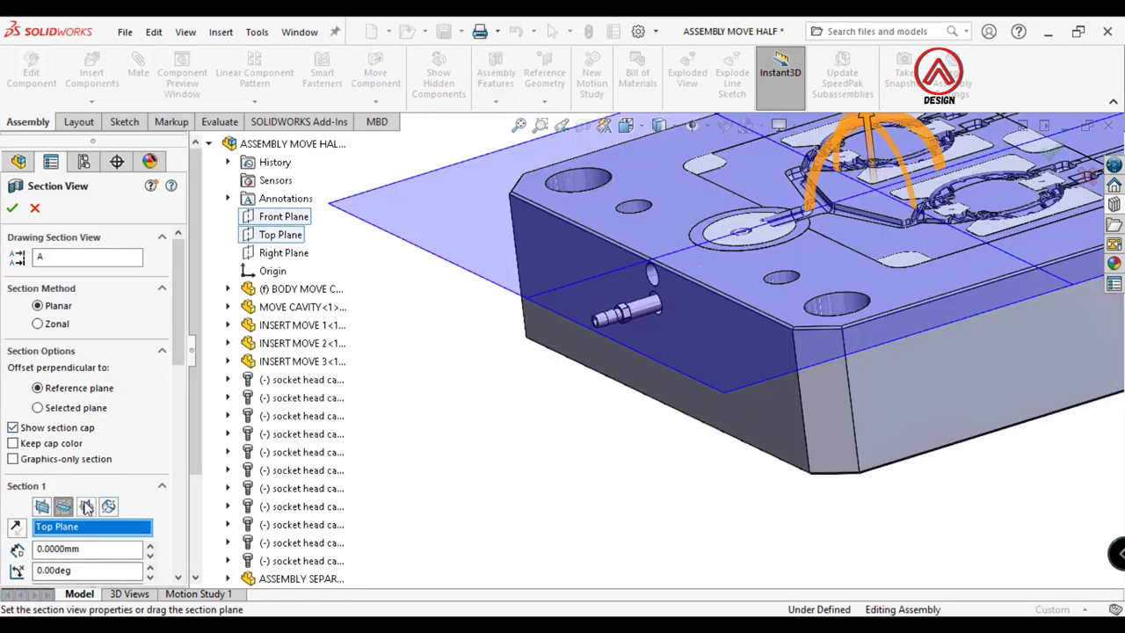
{"action": "left_click", "coordinate": [86, 507]}
{"action": "left_click", "coordinate": [13, 207]}
Slide the nipple further into its hole
{"action": "scroll", "coordinate": [720, 290], "scroll_direction": "down", "scroll_amount": 5}
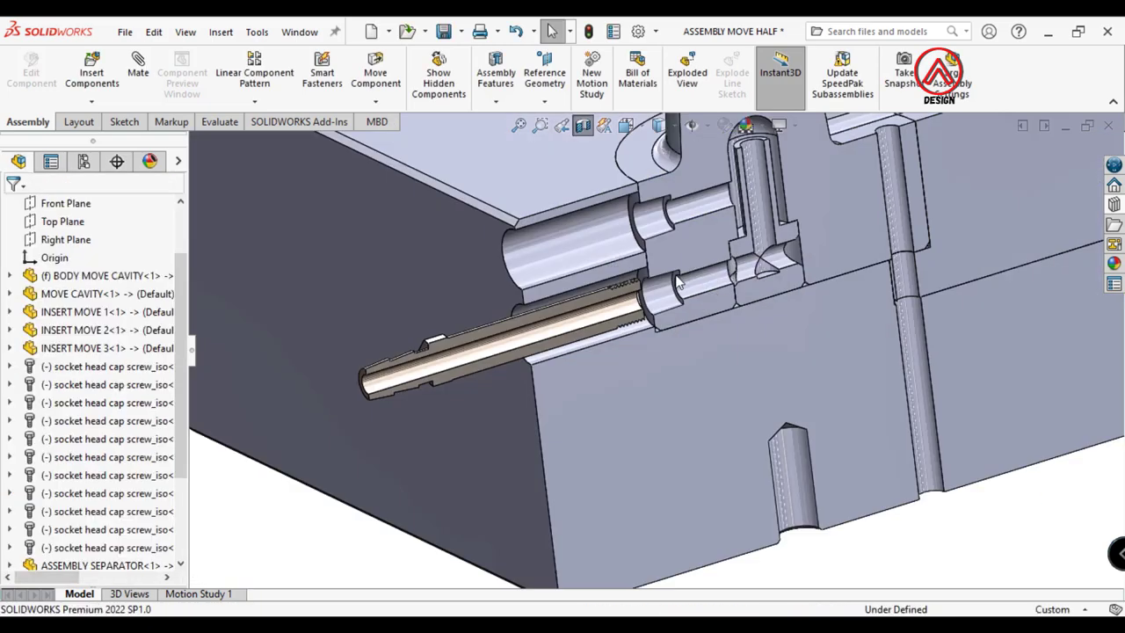
{"action": "scroll", "coordinate": [653, 296], "scroll_direction": "down", "scroll_amount": 2}
{"action": "scroll", "coordinate": [588, 302], "scroll_direction": "down", "scroll_amount": 2}
{"action": "left_click_drag", "start_coordinate": [673, 301], "coordinate": [726, 307]}
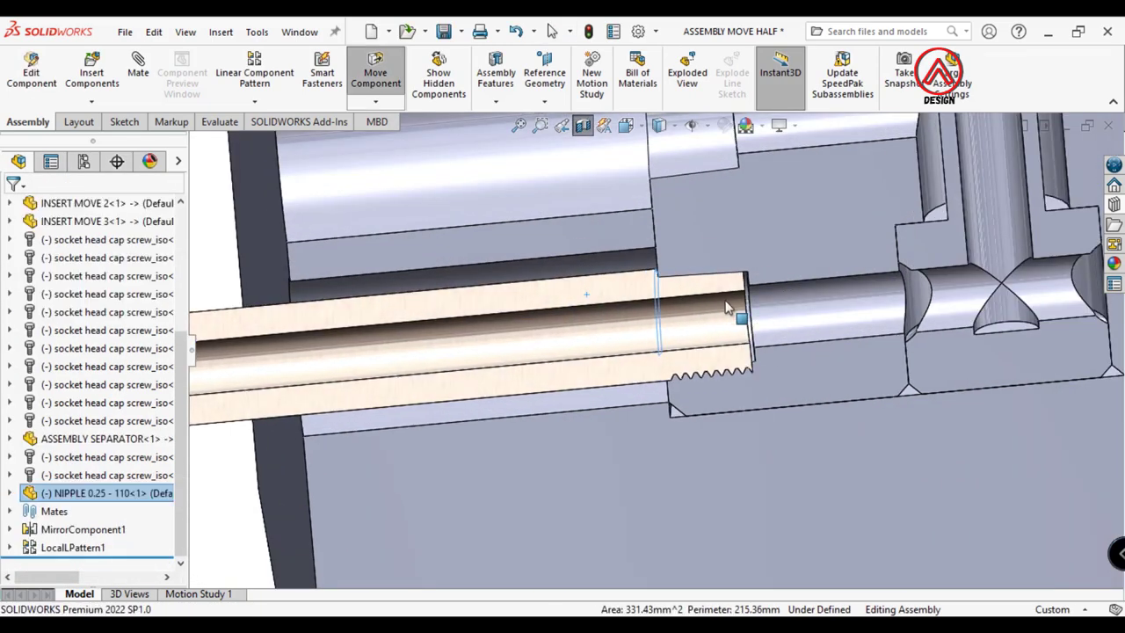
{"action": "key", "text": "Escape"}
{"action": "scroll", "coordinate": [669, 290], "scroll_direction": "up", "scroll_amount": 2}
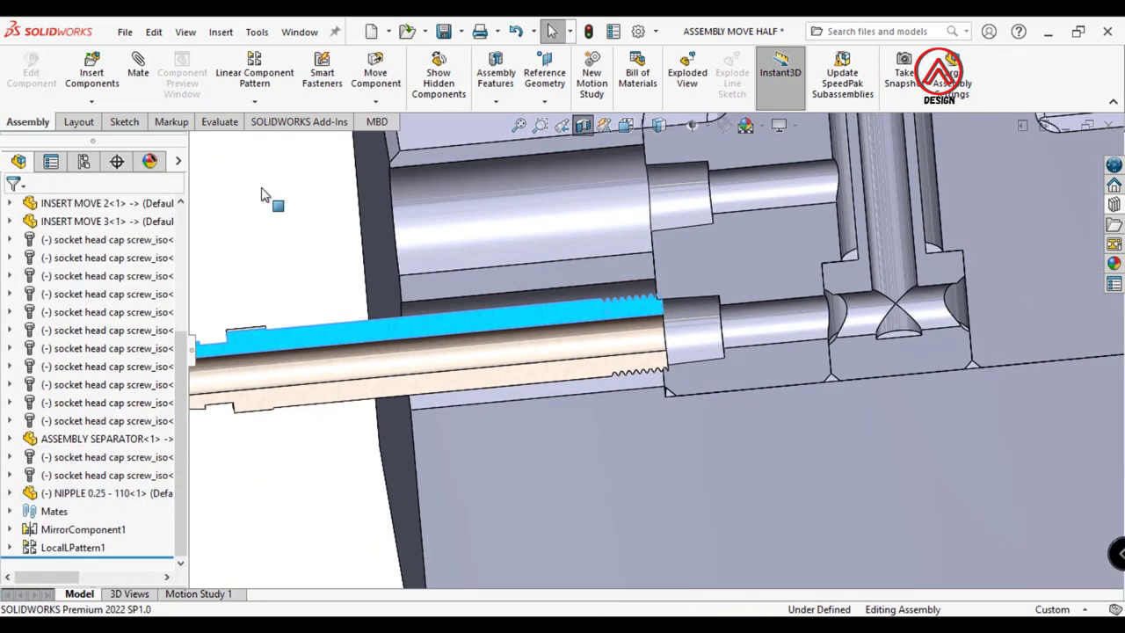
Mate the nipple face coincident with the separator's hole face
{"action": "left_click", "coordinate": [138, 66]}
{"action": "scroll", "coordinate": [782, 294], "scroll_direction": "up", "scroll_amount": 2}
{"action": "left_click", "coordinate": [782, 295]}
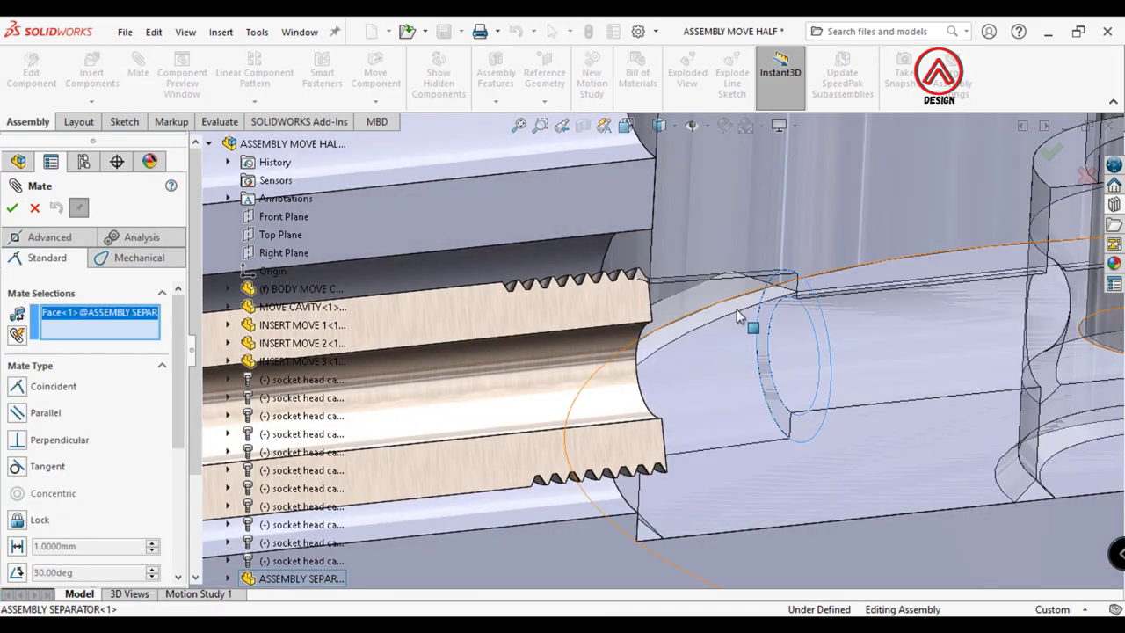
{"action": "mouse_move", "coordinate": [737, 309]}
{"action": "middle_mouse_down"}
{"action": "mouse_move", "coordinate": [654, 343]}
{"action": "mouse_move", "coordinate": [460, 388]}
{"action": "mouse_move", "coordinate": [457, 365]}
{"action": "middle_mouse_up"}
{"action": "left_click", "coordinate": [457, 365]}
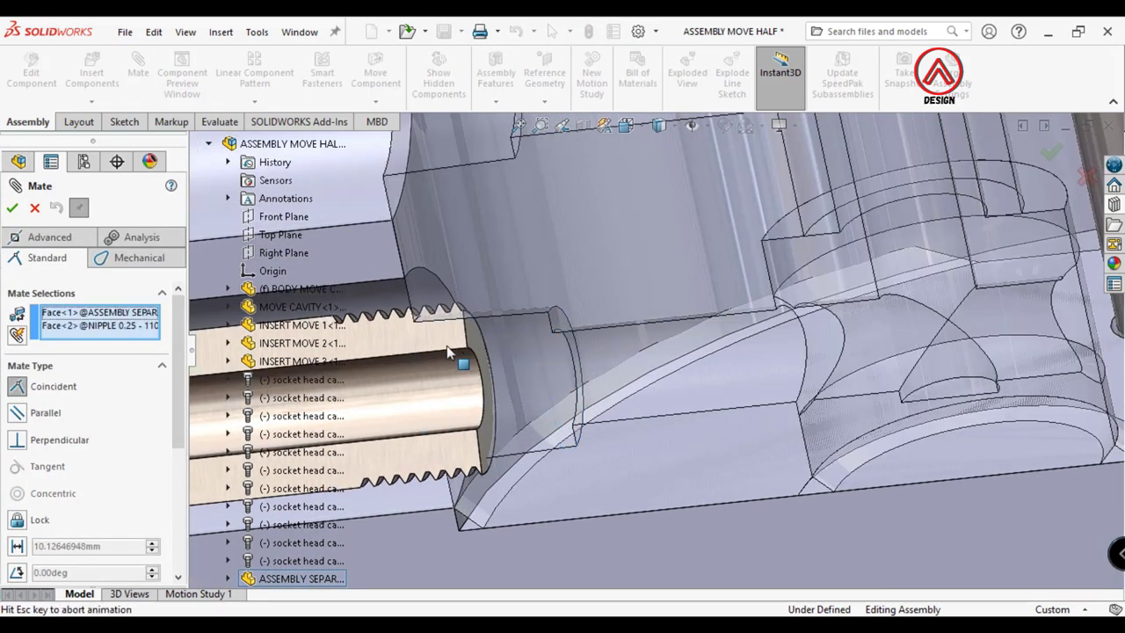
{"action": "left_click", "coordinate": [458, 330]}
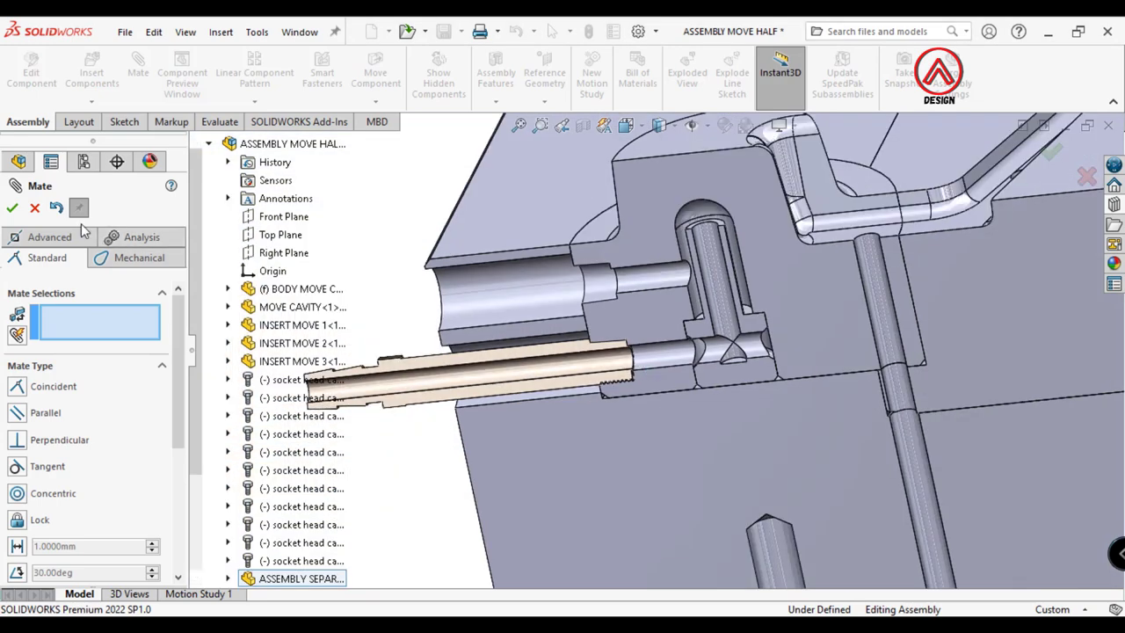
{"action": "left_click", "coordinate": [12, 209]}
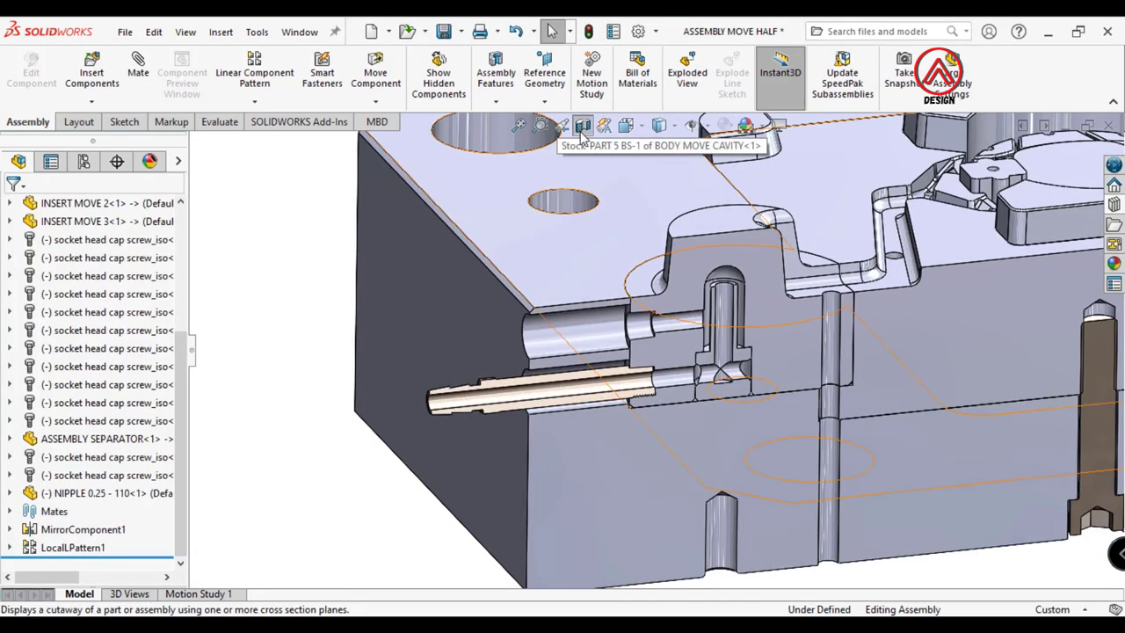
Measure the distance between the upper and lower side holes of the cavity plate
{"action": "scroll", "coordinate": [136, 128], "scroll_direction": "down", "scroll_amount": 4}
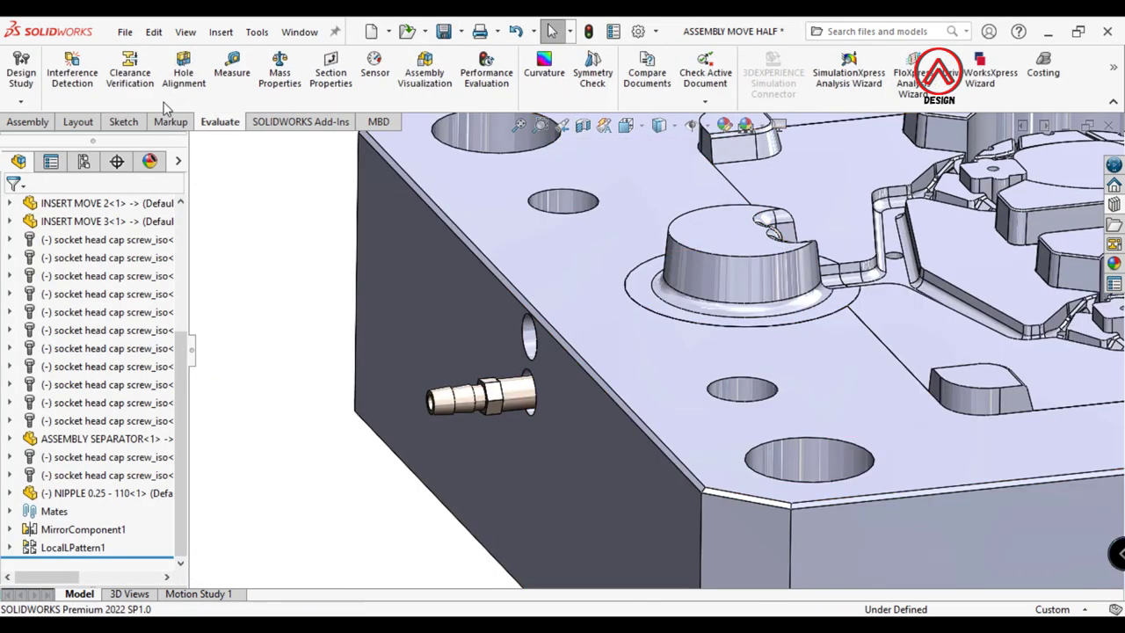
{"action": "left_click", "coordinate": [231, 70]}
{"action": "scroll", "coordinate": [515, 326], "scroll_direction": "down", "scroll_amount": 3}
{"action": "left_click", "coordinate": [510, 255]}
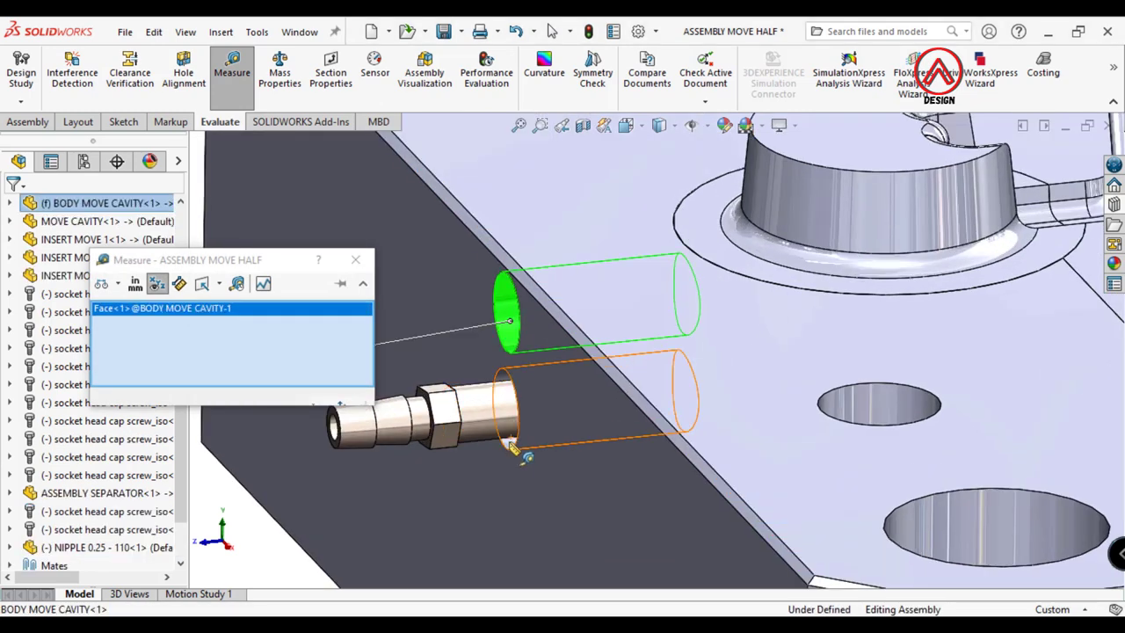
{"action": "scroll", "coordinate": [536, 430], "scroll_direction": "down", "scroll_amount": 2}
{"action": "left_click", "coordinate": [537, 430]}
{"action": "scroll", "coordinate": [536, 431], "scroll_direction": "up", "scroll_amount": 3}
{"action": "left_click", "coordinate": [355, 259]}
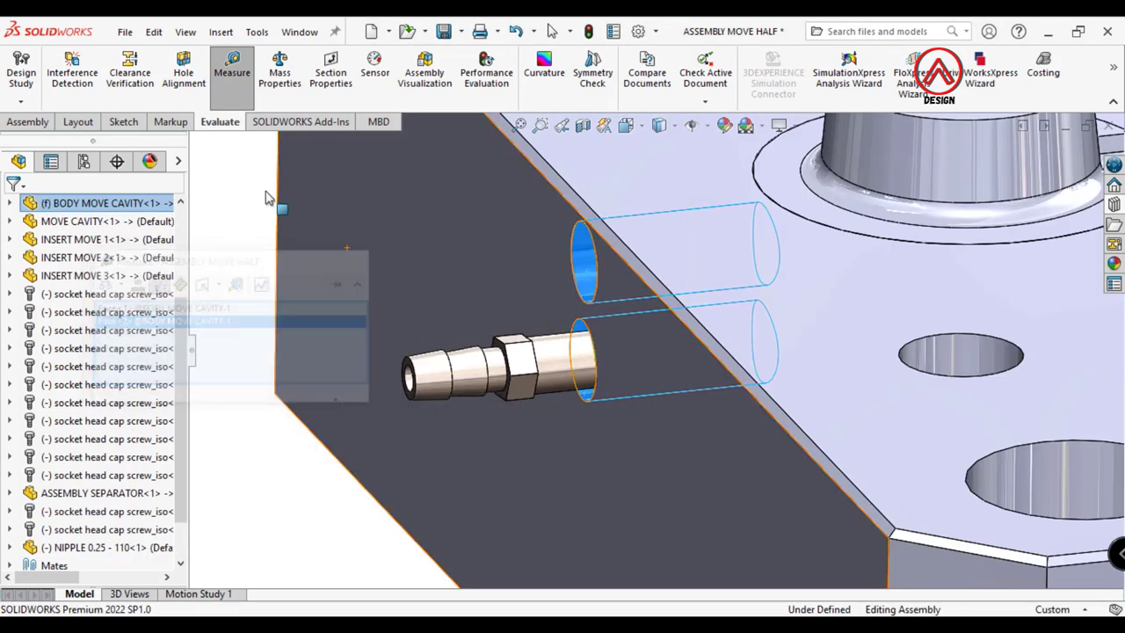
Linear-pattern the nipple 25 mm along the plate's top face into the adjacent side hole
{"action": "left_click", "coordinate": [49, 122]}
{"action": "left_click", "coordinate": [262, 73]}
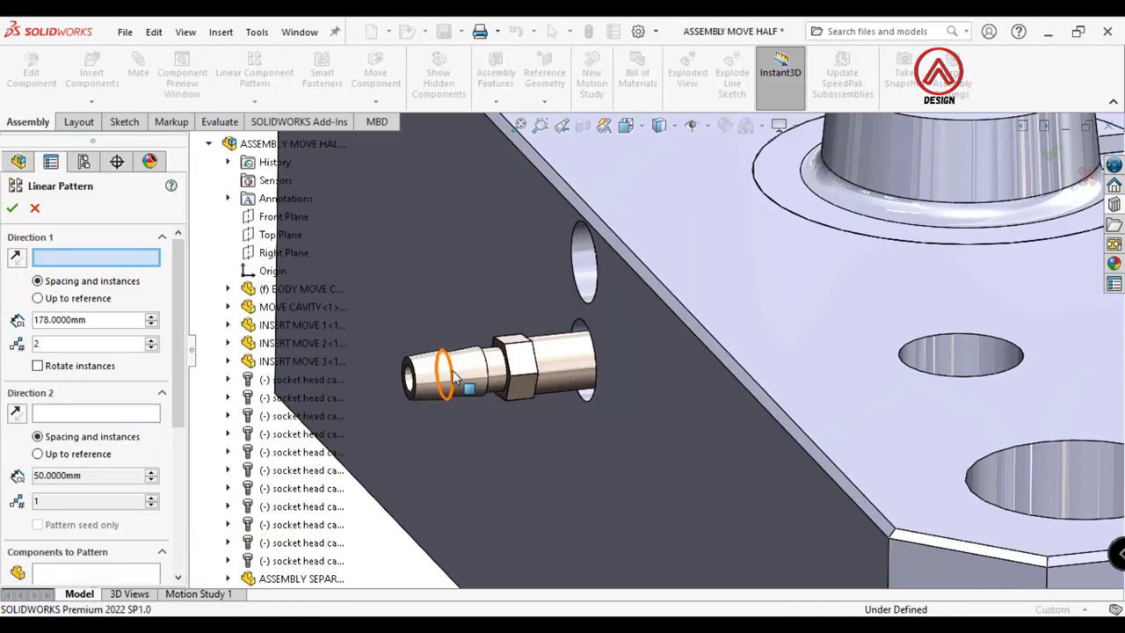
{"action": "scroll", "coordinate": [646, 341], "scroll_direction": "up", "scroll_amount": 3}
{"action": "scroll", "coordinate": [650, 401], "scroll_direction": "up", "scroll_amount": 2}
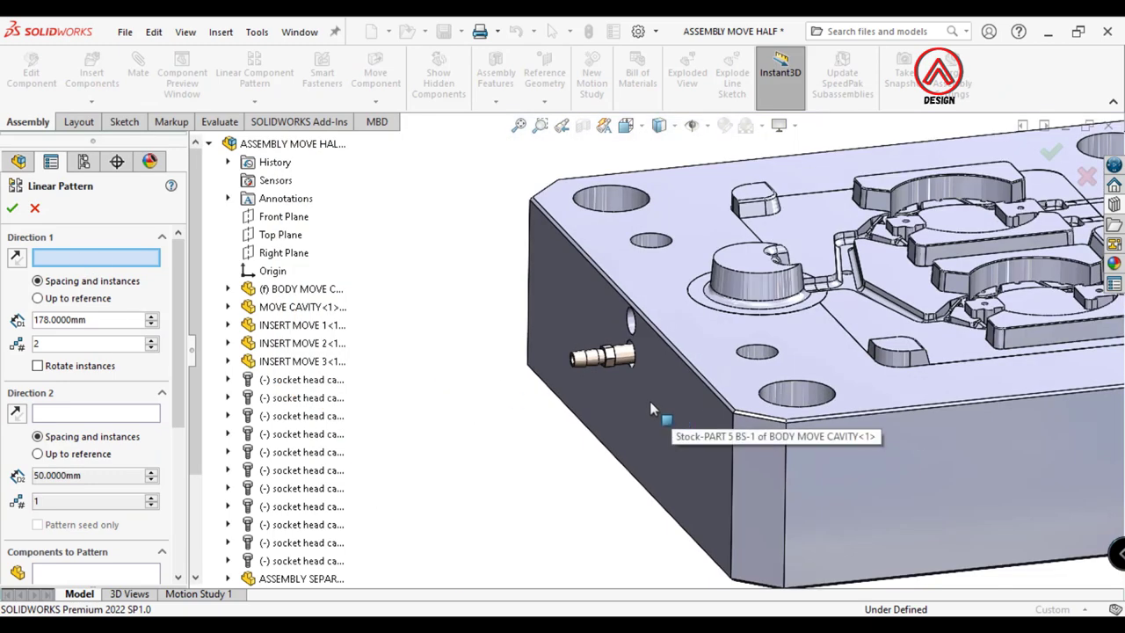
{"action": "left_click", "coordinate": [646, 274]}
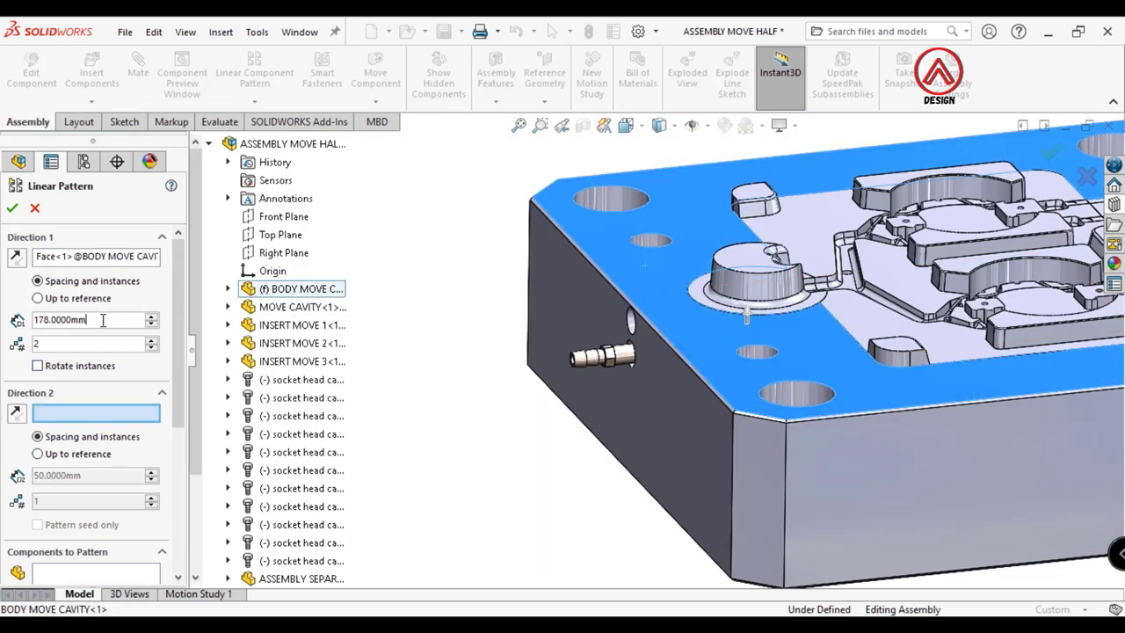
{"action": "type", "text": "25"}
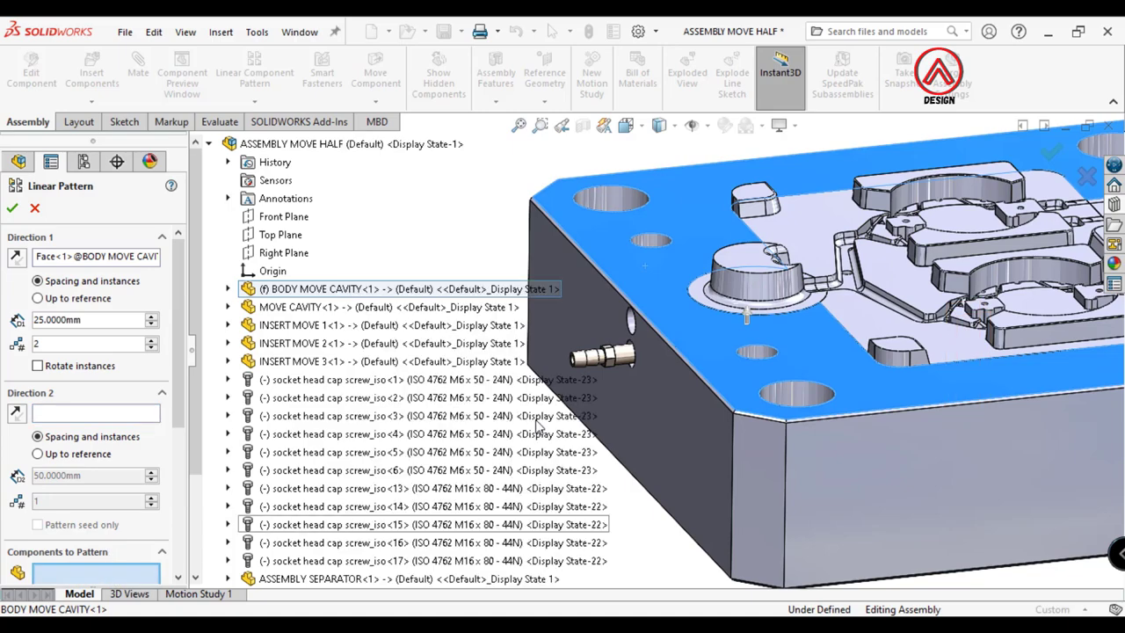
{"action": "scroll", "coordinate": [603, 356], "scroll_direction": "up", "scroll_amount": 3}
{"action": "left_click", "coordinate": [593, 365]}
{"action": "left_click", "coordinate": [11, 209]}
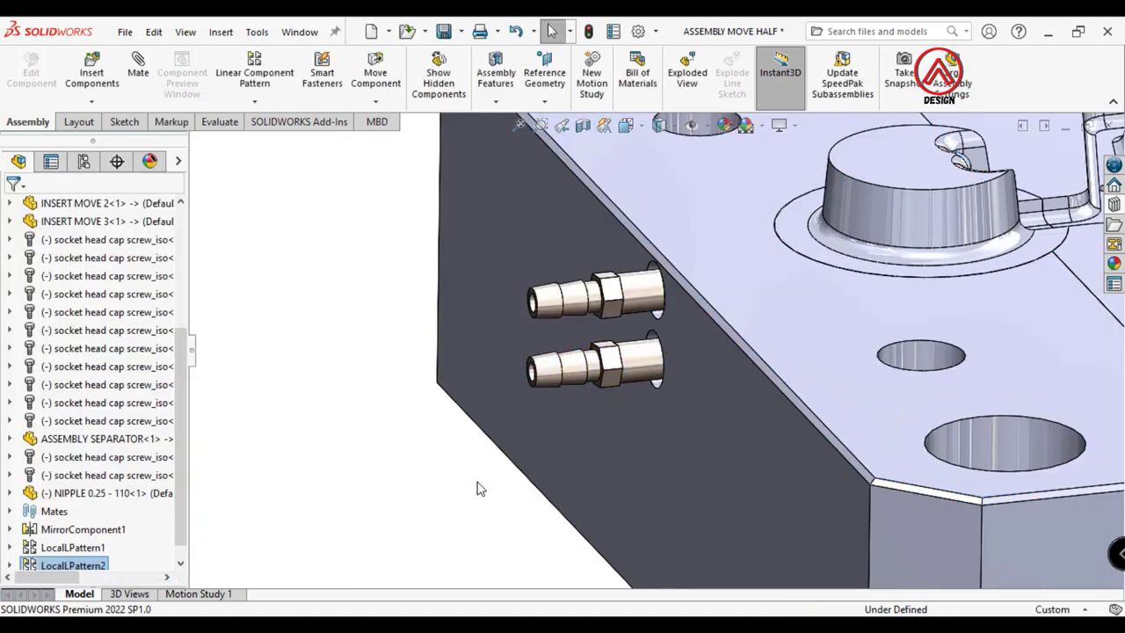
{"action": "scroll", "coordinate": [791, 317], "scroll_direction": "up", "scroll_amount": 5}
{"action": "mouse_move", "coordinate": [833, 316]}
{"action": "middle_mouse_down"}
{"action": "mouse_move", "coordinate": [809, 290]}
{"action": "mouse_move", "coordinate": [816, 407]}
{"action": "middle_mouse_up"}
{"action": "scroll", "coordinate": [816, 407], "scroll_direction": "up", "scroll_amount": 3}
{"action": "key", "text": "ctrl+7"}
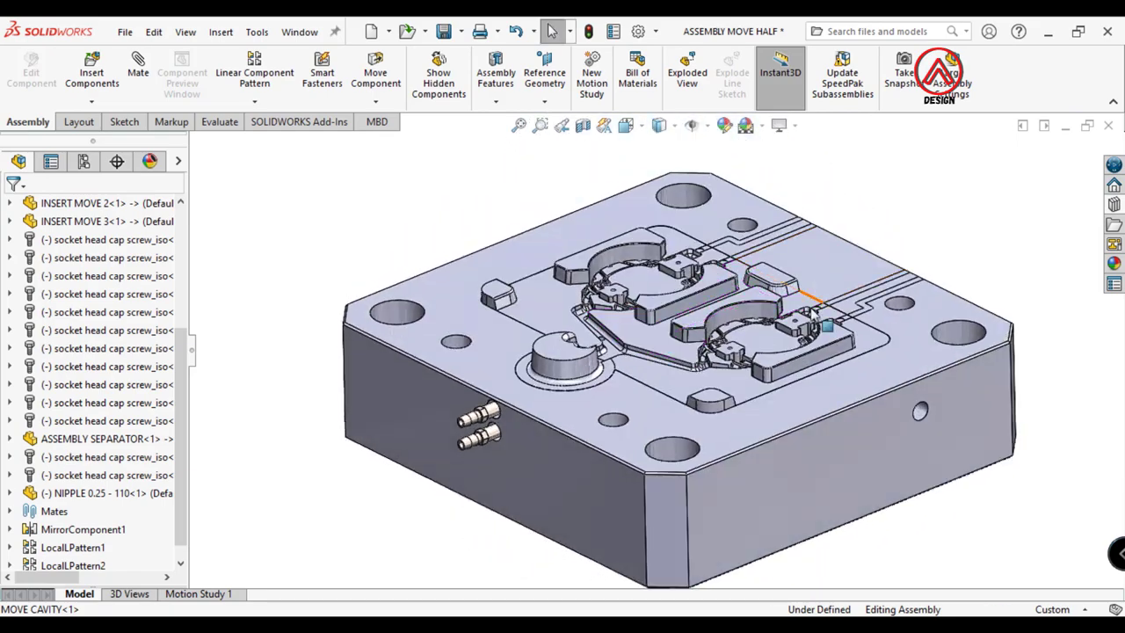
Insert GUIDE BUSH GBWS - 40 - 130 and mate it concentric with a plate corner hole
{"action": "left_click", "coordinate": [91, 75]}
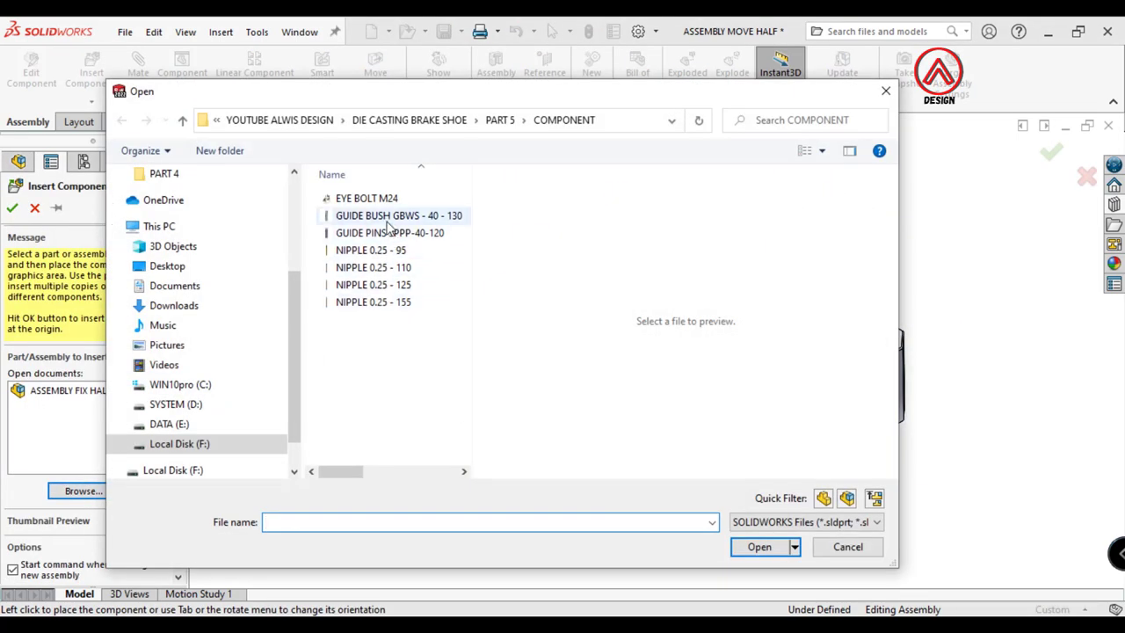
{"action": "double_click", "coordinate": [387, 217]}
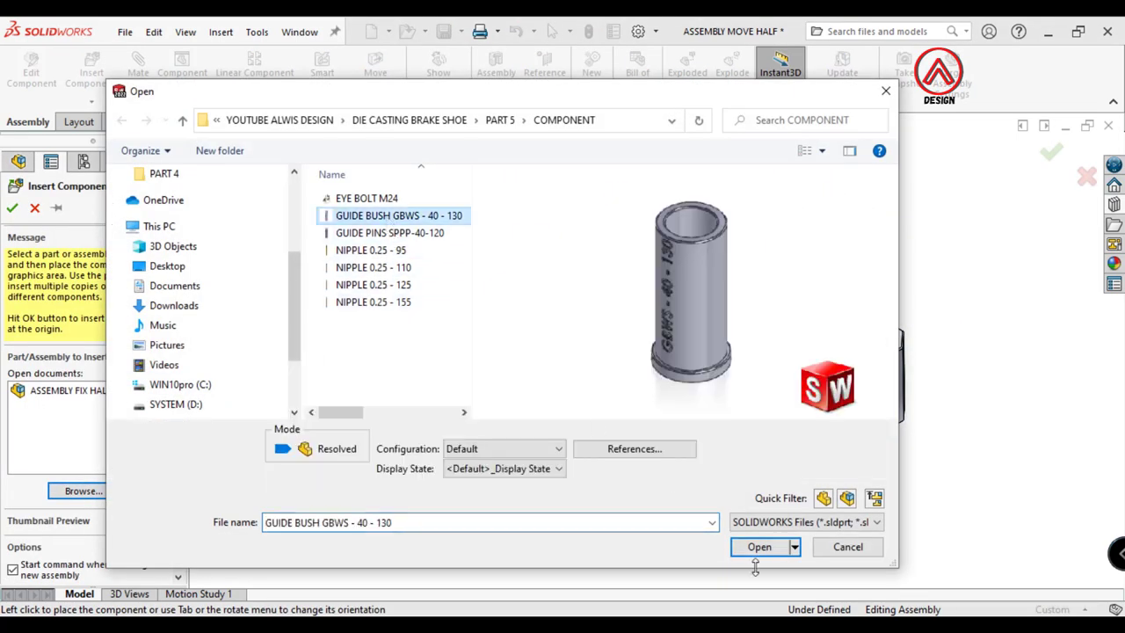
{"action": "left_click", "coordinate": [406, 431]}
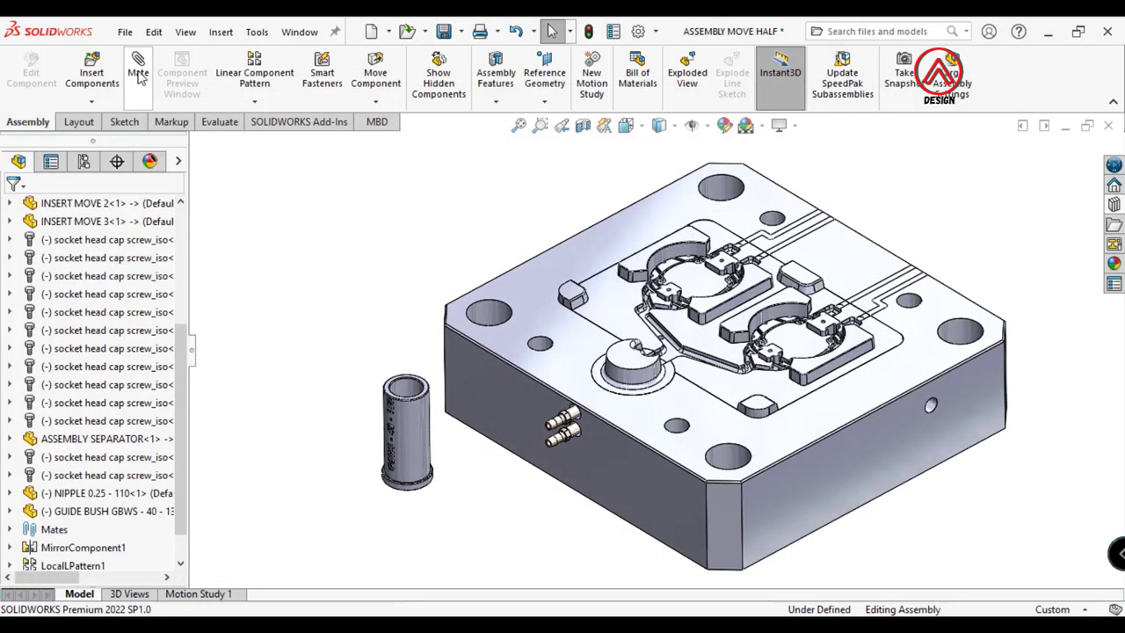
{"action": "left_click", "coordinate": [138, 72]}
{"action": "left_click", "coordinate": [406, 413]}
{"action": "left_click", "coordinate": [489, 316]}
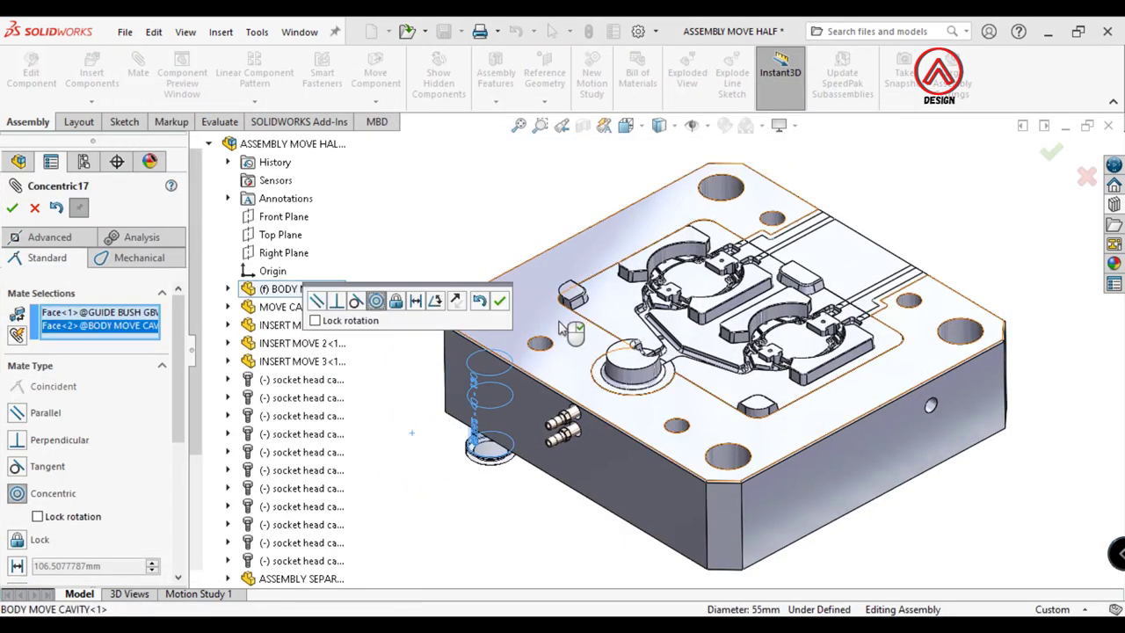
{"action": "left_click", "coordinate": [498, 297]}
Mate the bush shoulder coincident with the plate face so it sits flush
{"action": "scroll", "coordinate": [528, 479], "scroll_direction": "down", "scroll_amount": 5}
{"action": "scroll", "coordinate": [528, 479], "scroll_direction": "down", "scroll_amount": 5}
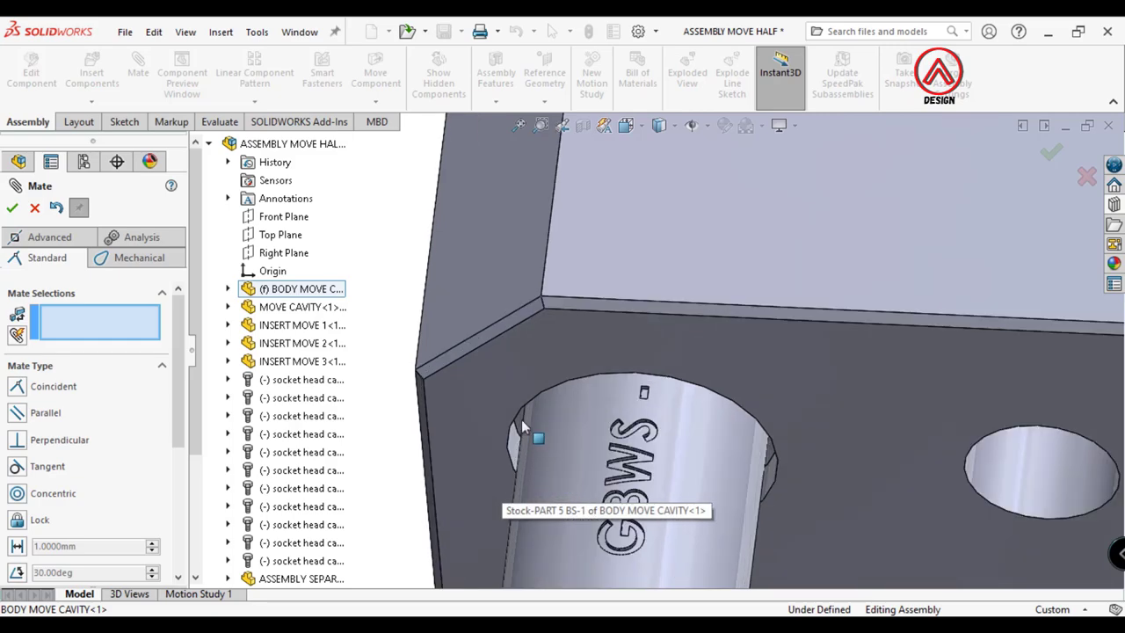
{"action": "left_click", "coordinate": [528, 479]}
{"action": "middle_click_drag", "start_coordinate": [528, 479], "coordinate": [556, 552]}
{"action": "scroll", "coordinate": [555, 552], "scroll_direction": "down", "scroll_amount": 3}
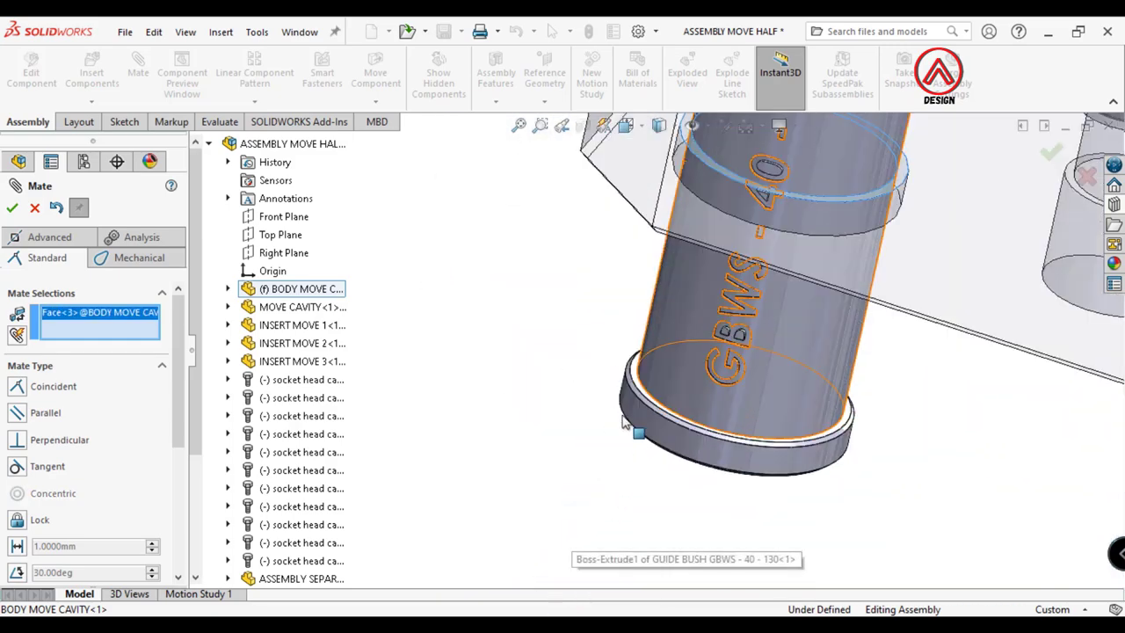
{"action": "scroll", "coordinate": [635, 427], "scroll_direction": "down", "scroll_amount": 3}
{"action": "left_click", "coordinate": [648, 395]}
{"action": "left_click", "coordinate": [859, 413]}
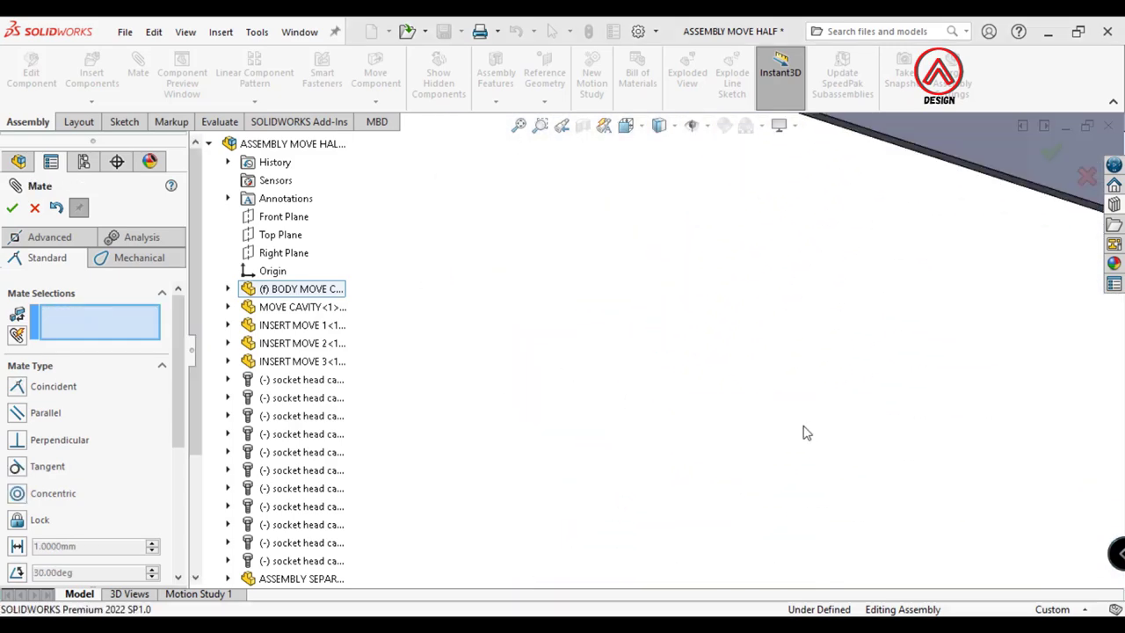
{"action": "scroll", "coordinate": [804, 432], "scroll_direction": "up", "scroll_amount": 5}
{"action": "scroll", "coordinate": [780, 407], "scroll_direction": "up", "scroll_amount": 5}
{"action": "mouse_move", "coordinate": [698, 314]}
{"action": "middle_mouse_down"}
{"action": "mouse_move", "coordinate": [738, 187]}
{"action": "mouse_move", "coordinate": [703, 263]}
{"action": "middle_mouse_up"}
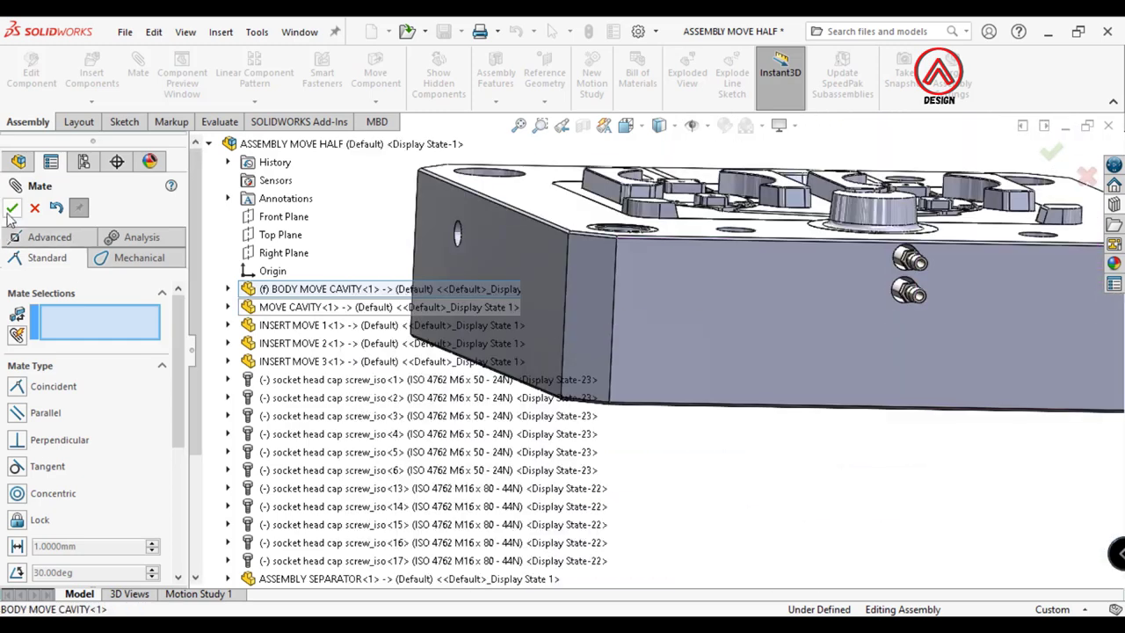
{"action": "left_click", "coordinate": [12, 207]}
Mirror the guide bush across the Right Plane to the opposite side of the plate
{"action": "left_click", "coordinate": [254, 102]}
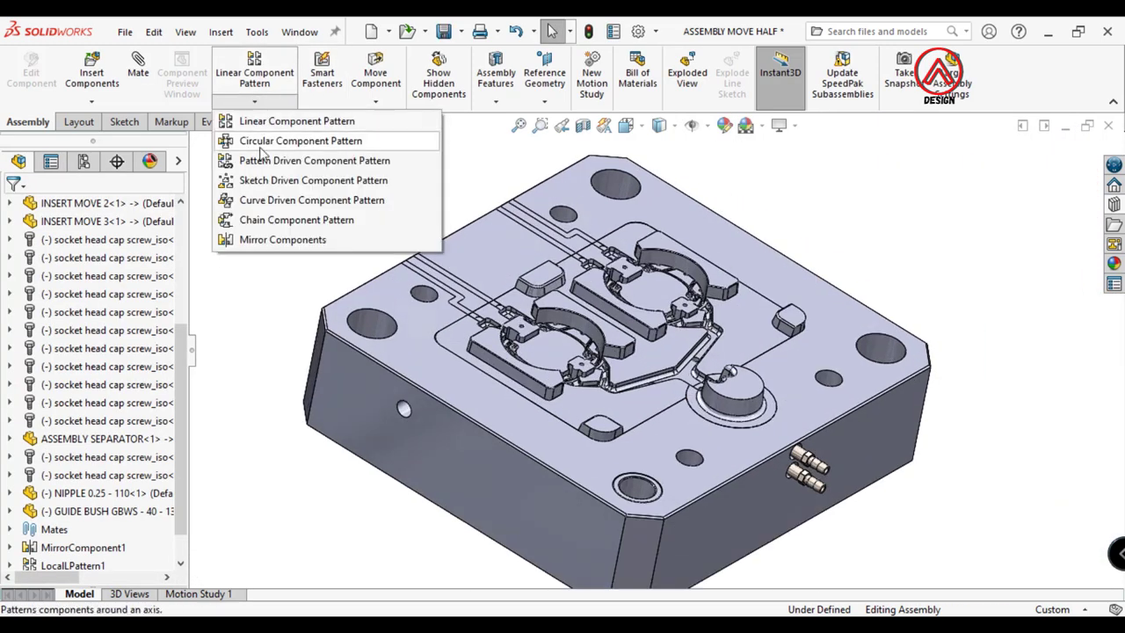
{"action": "left_click", "coordinate": [267, 241]}
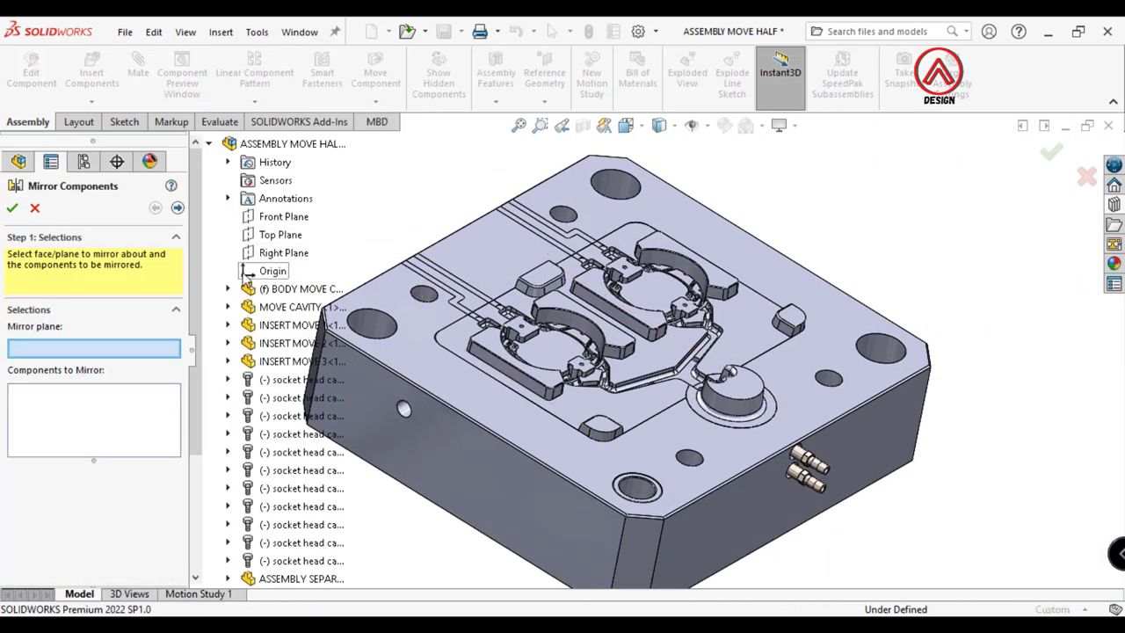
{"action": "left_click", "coordinate": [264, 257]}
{"action": "scroll", "coordinate": [838, 516], "scroll_direction": "down", "scroll_amount": 2}
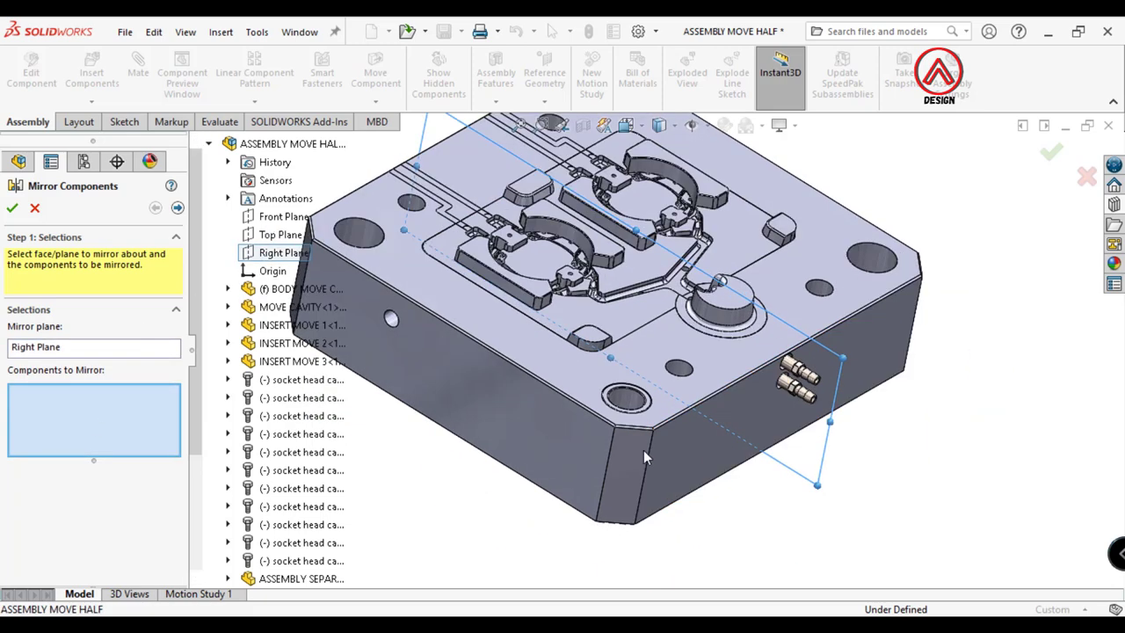
{"action": "scroll", "coordinate": [628, 379], "scroll_direction": "down", "scroll_amount": 1}
{"action": "scroll", "coordinate": [697, 413], "scroll_direction": "up", "scroll_amount": 2}
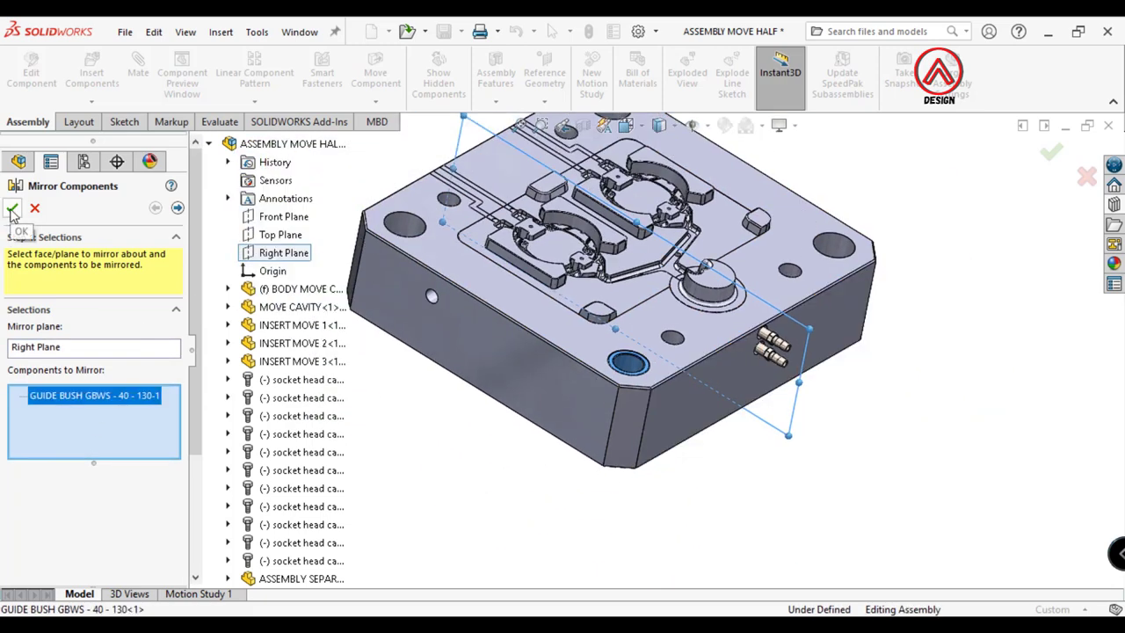
{"action": "left_click", "coordinate": [12, 211]}
{"action": "key", "text": "f"}
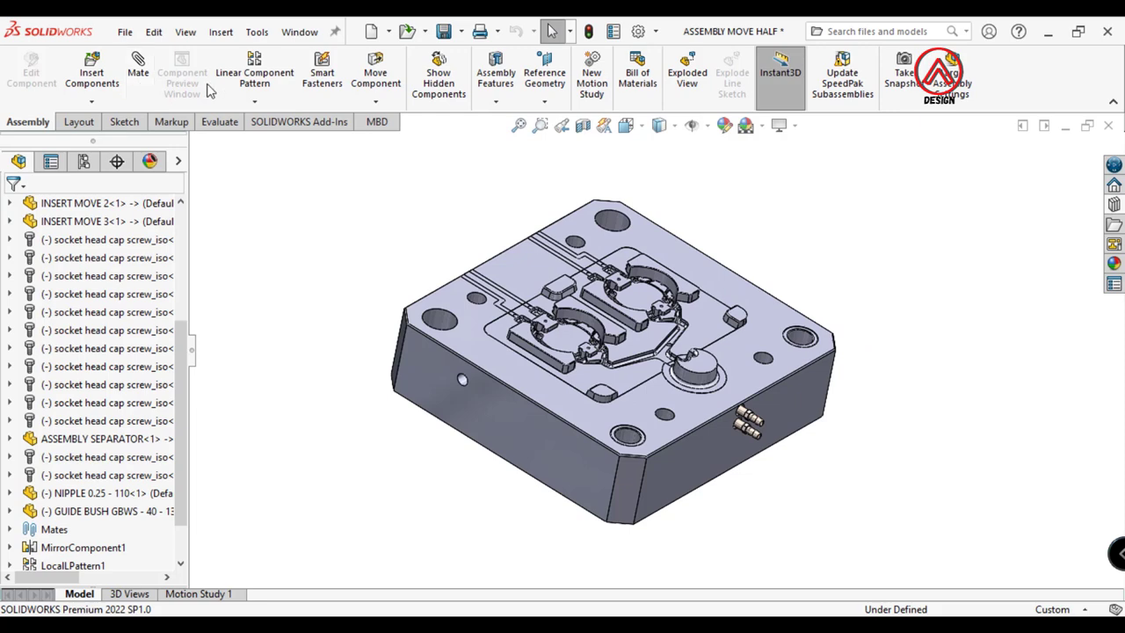
Linear-pattern the mirrored bush (MirrorComponent3) 380 mm into the remaining corner holes
{"action": "left_click", "coordinate": [272, 78]}
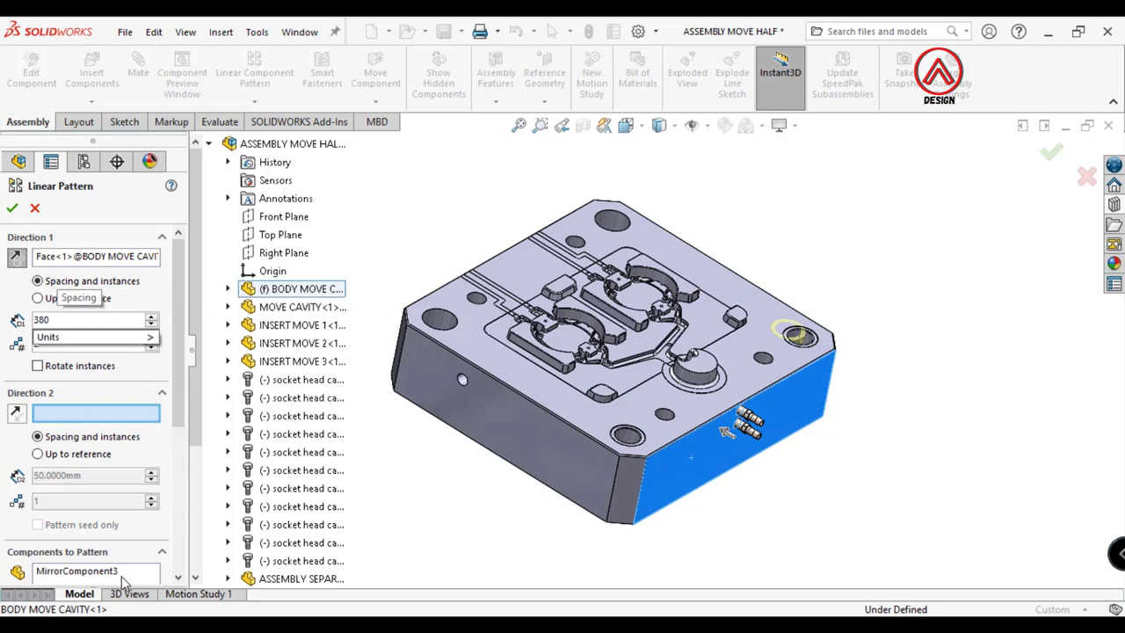
{"action": "scroll", "coordinate": [629, 440], "scroll_direction": "down", "scroll_amount": 1}
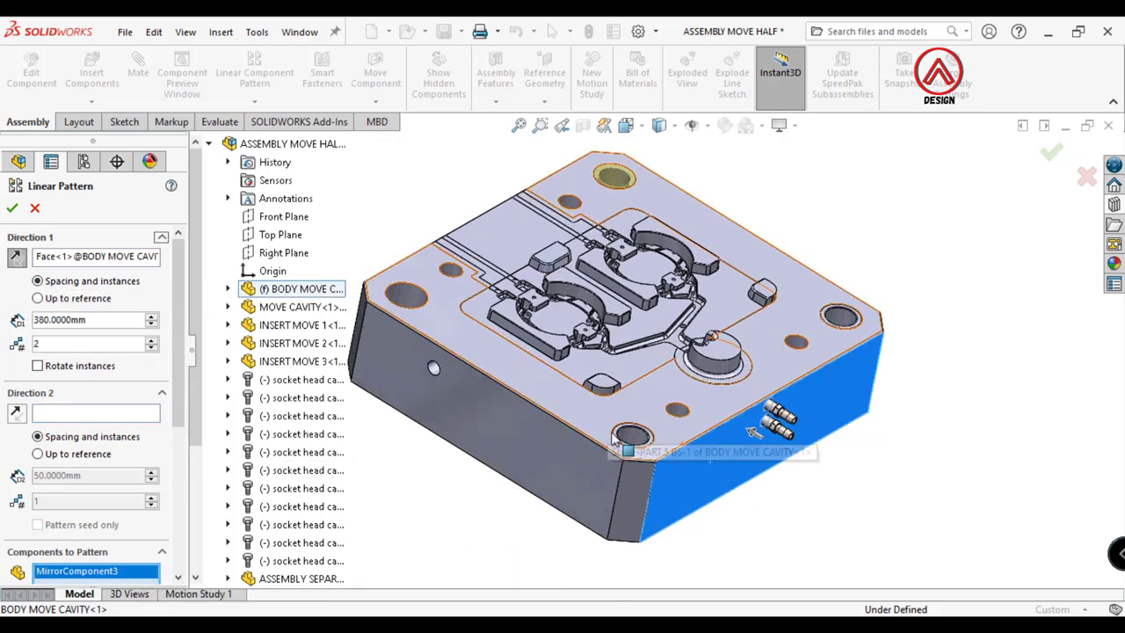
{"action": "scroll", "coordinate": [629, 440], "scroll_direction": "down", "scroll_amount": 1}
{"action": "key", "text": "Return"}
{"action": "middle_click_drag", "start_coordinate": [754, 432], "coordinate": [704, 382]}
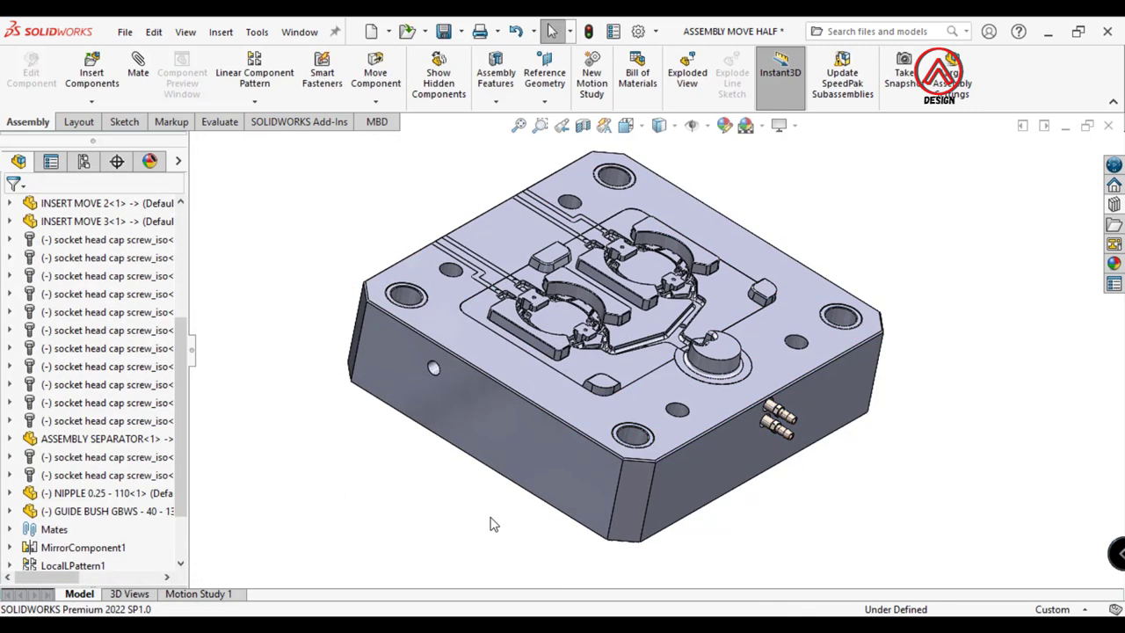
{"action": "key", "text": "ctrl+7"}
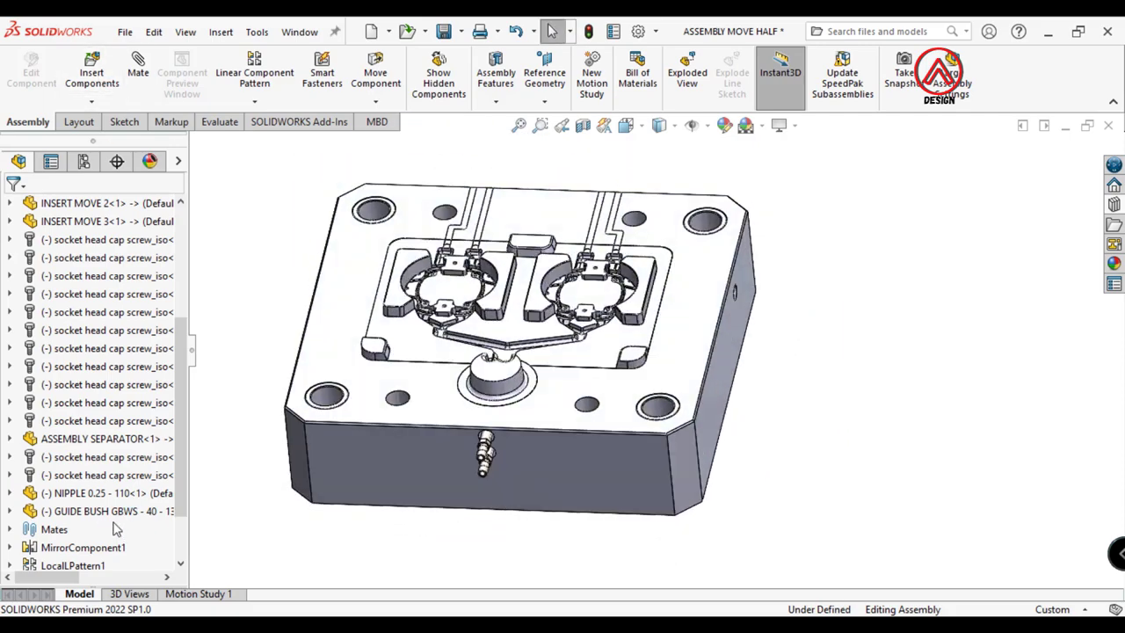
Insert SPACER BLOCK L from the ASSEMBLY folder and place it beside the mold
{"action": "left_click", "coordinate": [92, 74]}
{"action": "left_click", "coordinate": [100, 491]}
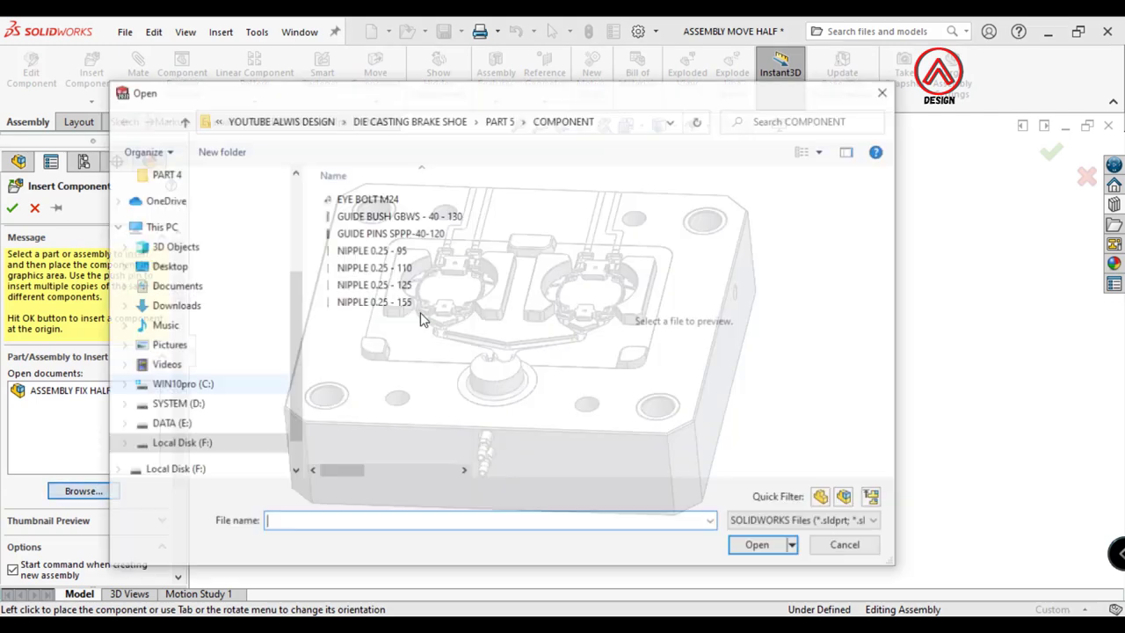
{"action": "double_click", "coordinate": [377, 204]}
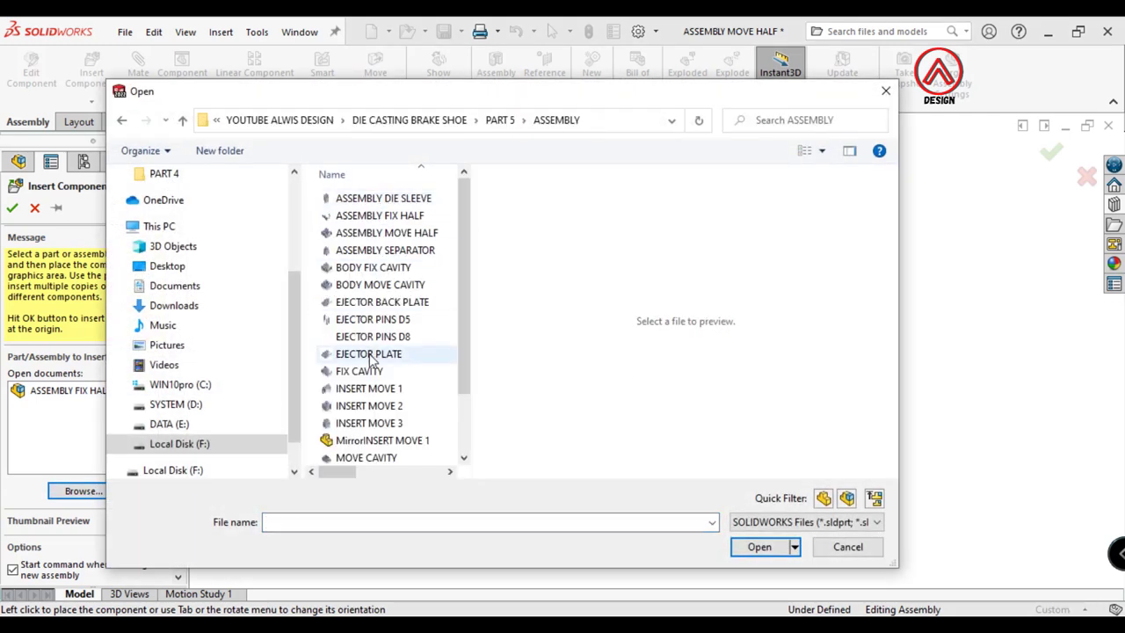
{"action": "scroll", "coordinate": [369, 356], "scroll_direction": "down", "scroll_amount": 2}
{"action": "left_click", "coordinate": [389, 427]}
{"action": "left_click", "coordinate": [759, 547]}
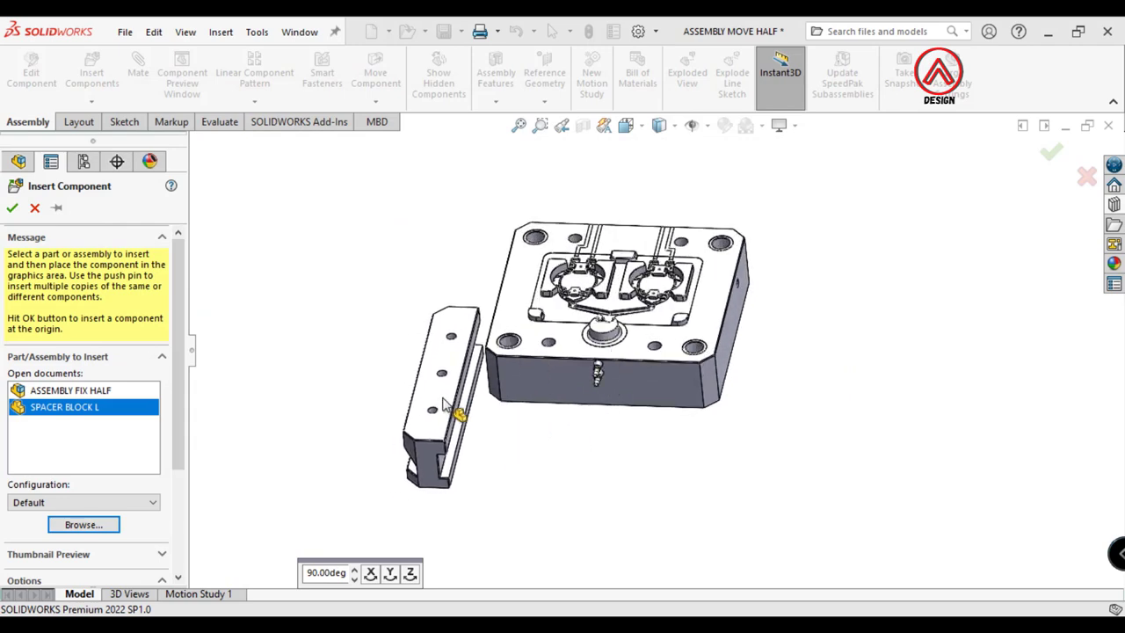
{"action": "left_click", "coordinate": [444, 406]}
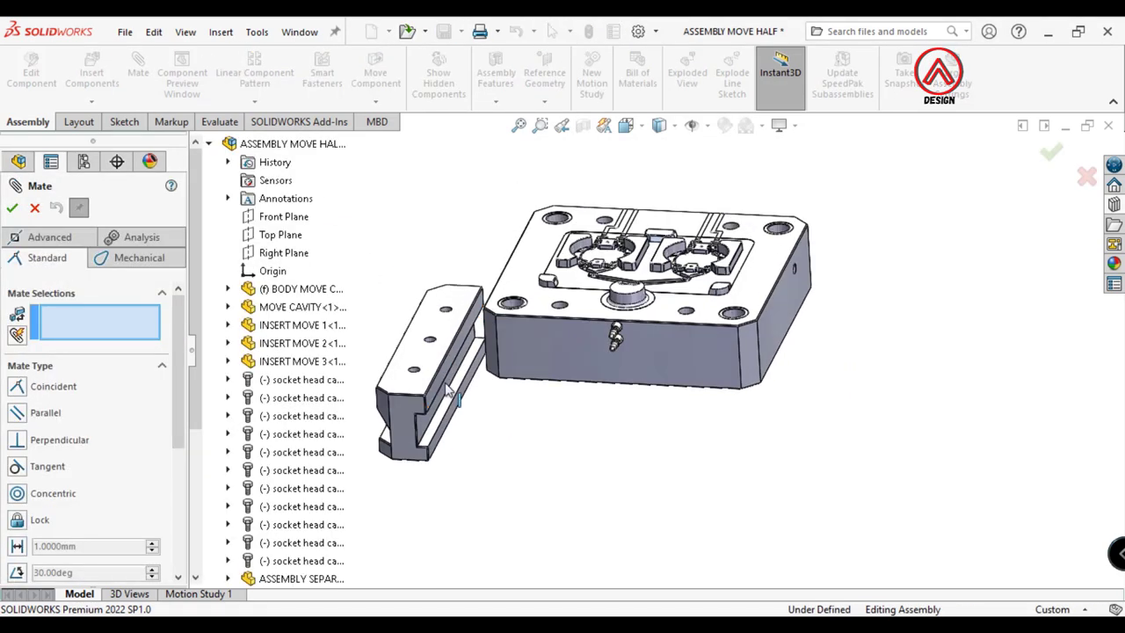
Mate two spacer block holes concentric with the matching holes in BODY MOVE CAVITY
{"action": "scroll", "coordinate": [445, 388], "scroll_direction": "down", "scroll_amount": 2}
{"action": "scroll", "coordinate": [443, 351], "scroll_direction": "down", "scroll_amount": 3}
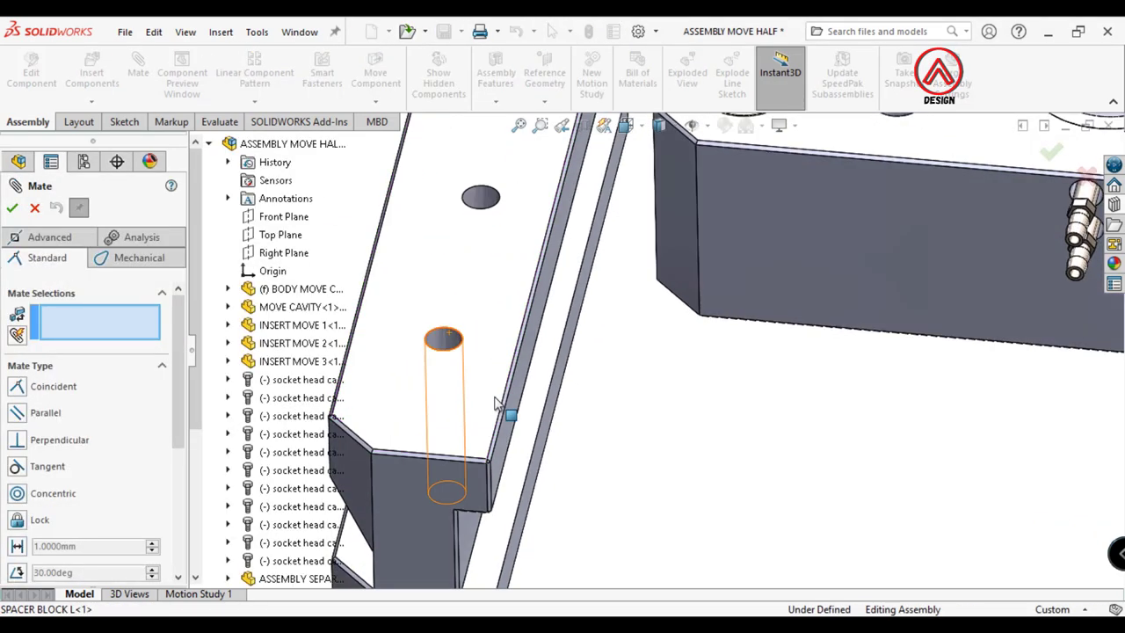
{"action": "left_click", "coordinate": [450, 350]}
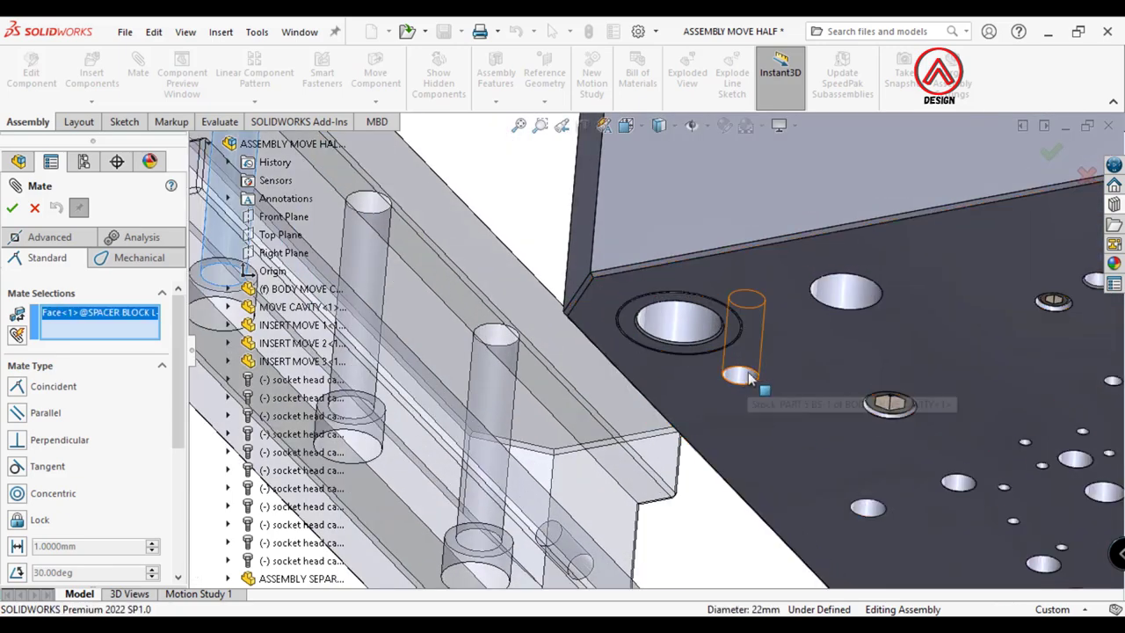
{"action": "left_click", "coordinate": [743, 376]}
{"action": "left_click", "coordinate": [952, 404]}
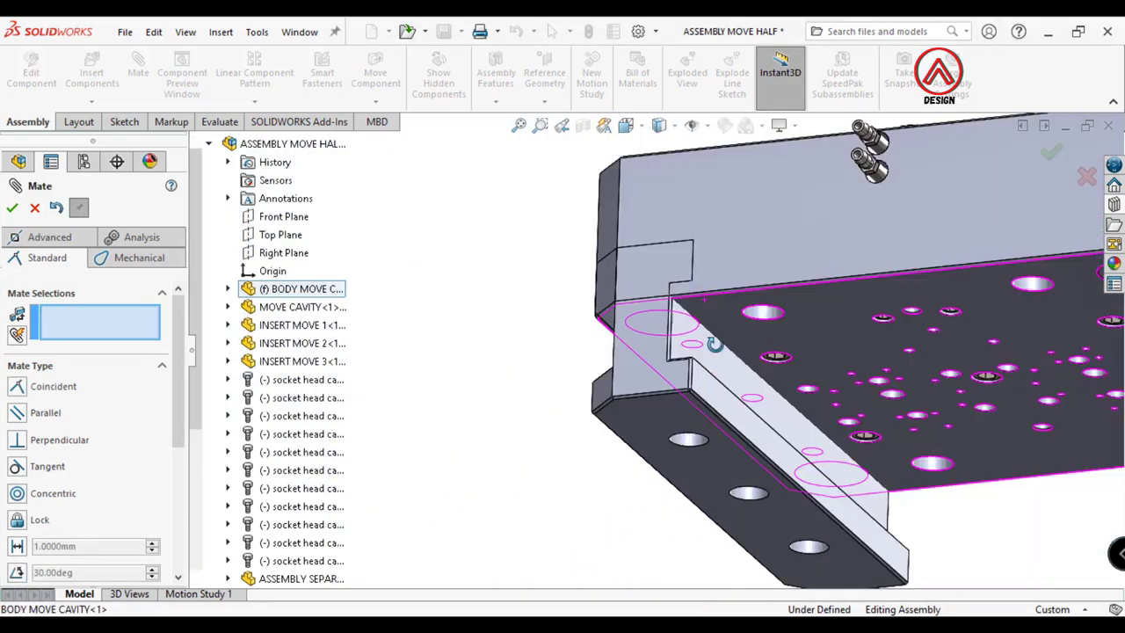
{"action": "scroll", "coordinate": [465, 288], "scroll_direction": "down", "scroll_amount": 3}
{"action": "left_click", "coordinate": [462, 283]}
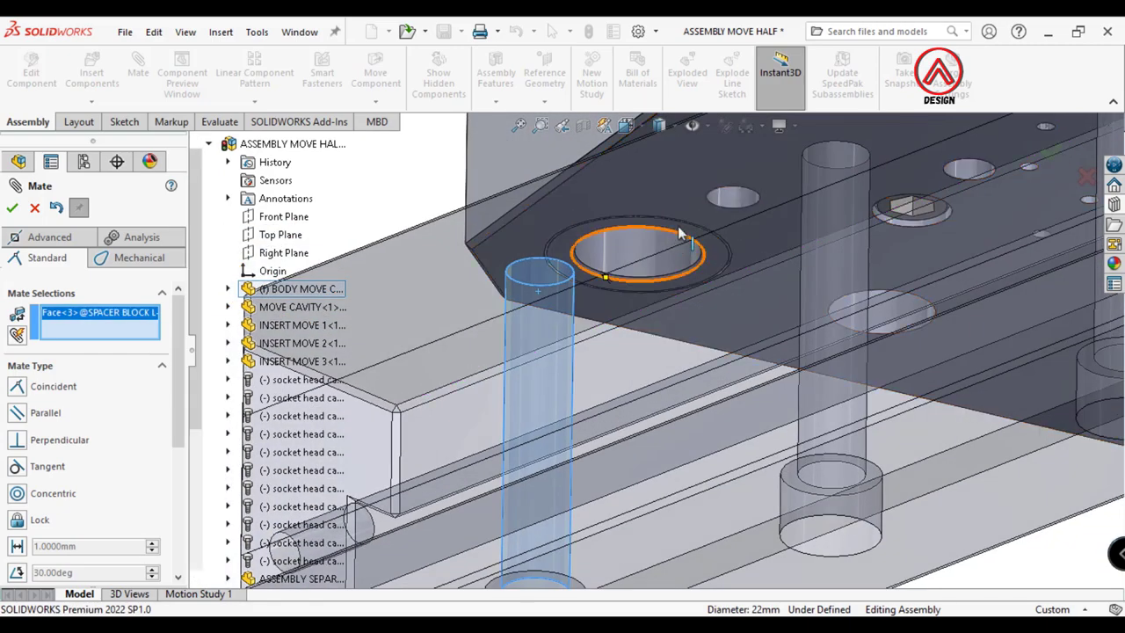
{"action": "left_click", "coordinate": [729, 200]}
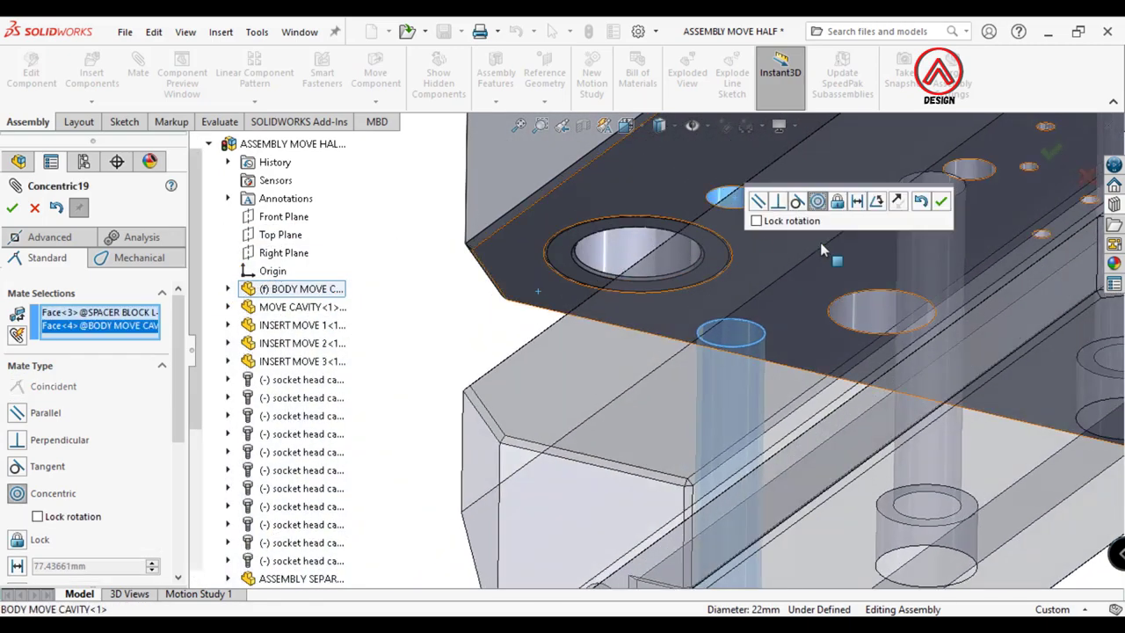
{"action": "left_click", "coordinate": [939, 198]}
Mate the spacer block's top face coincident with the cavity body's bottom face
{"action": "left_click", "coordinate": [659, 188]}
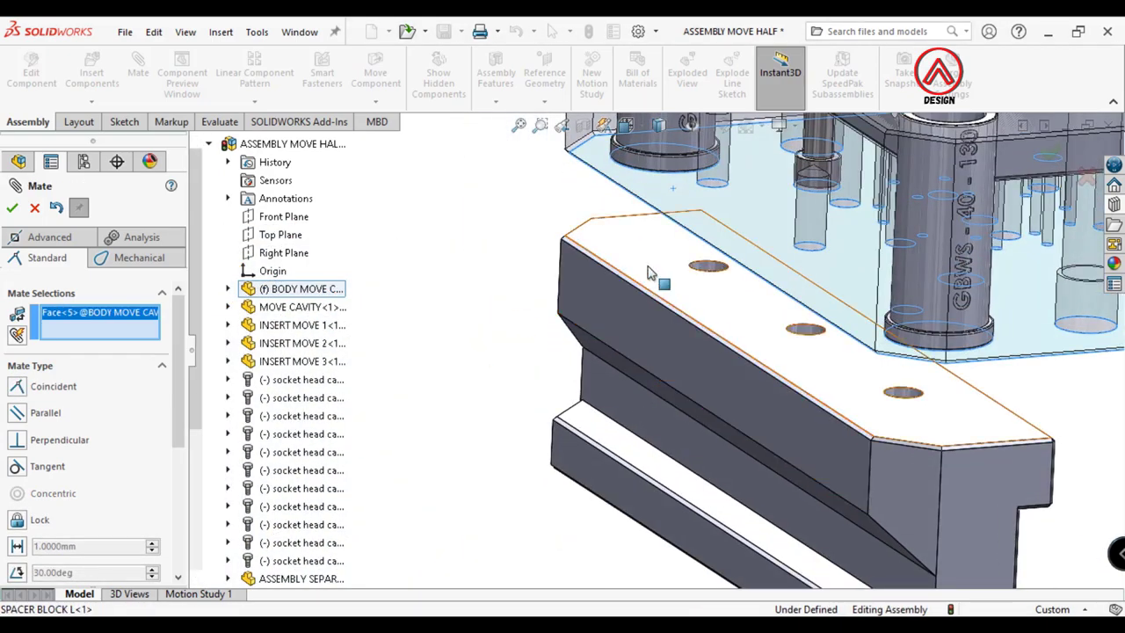
{"action": "left_click", "coordinate": [654, 271]}
{"action": "left_click", "coordinate": [905, 245]}
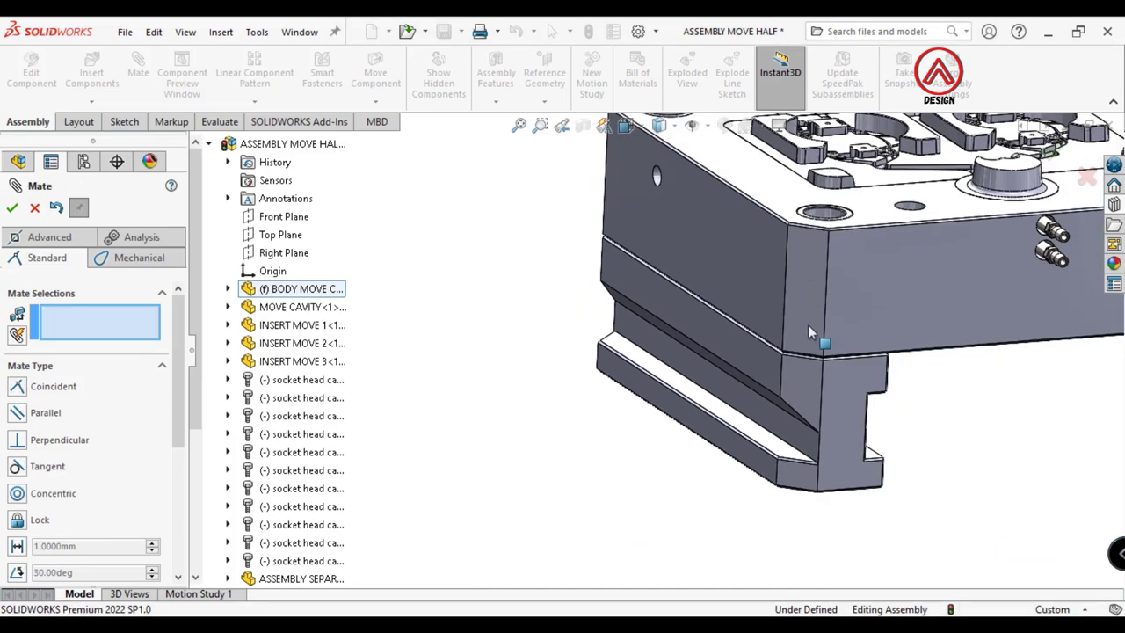
{"action": "left_click", "coordinate": [12, 208]}
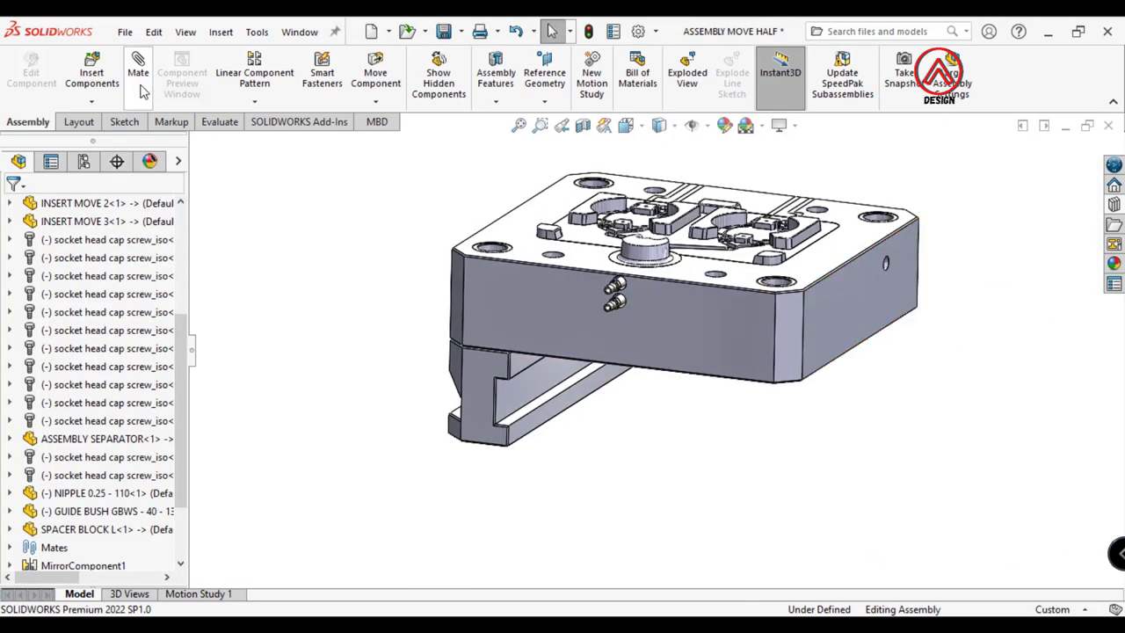
{"action": "left_click", "coordinate": [91, 78]}
Insert SPACER BLOCK R and place it in the assembly
{"action": "left_click", "coordinate": [83, 491]}
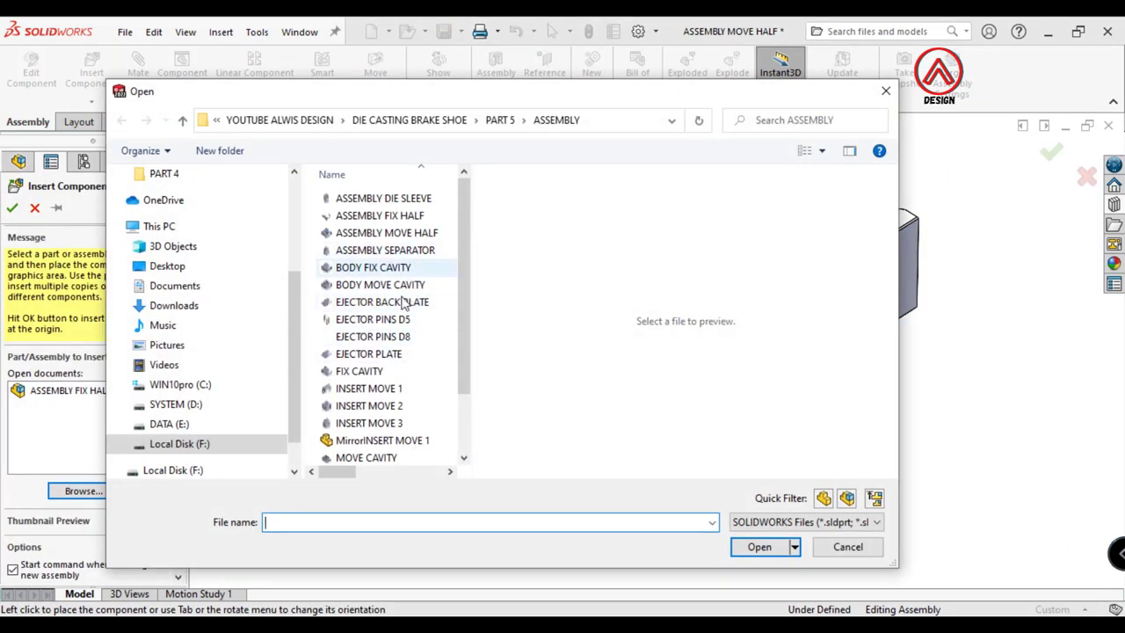
{"action": "scroll", "coordinate": [403, 302], "scroll_direction": "down", "scroll_amount": 2}
{"action": "left_click", "coordinate": [378, 438]}
{"action": "left_click", "coordinate": [757, 546]}
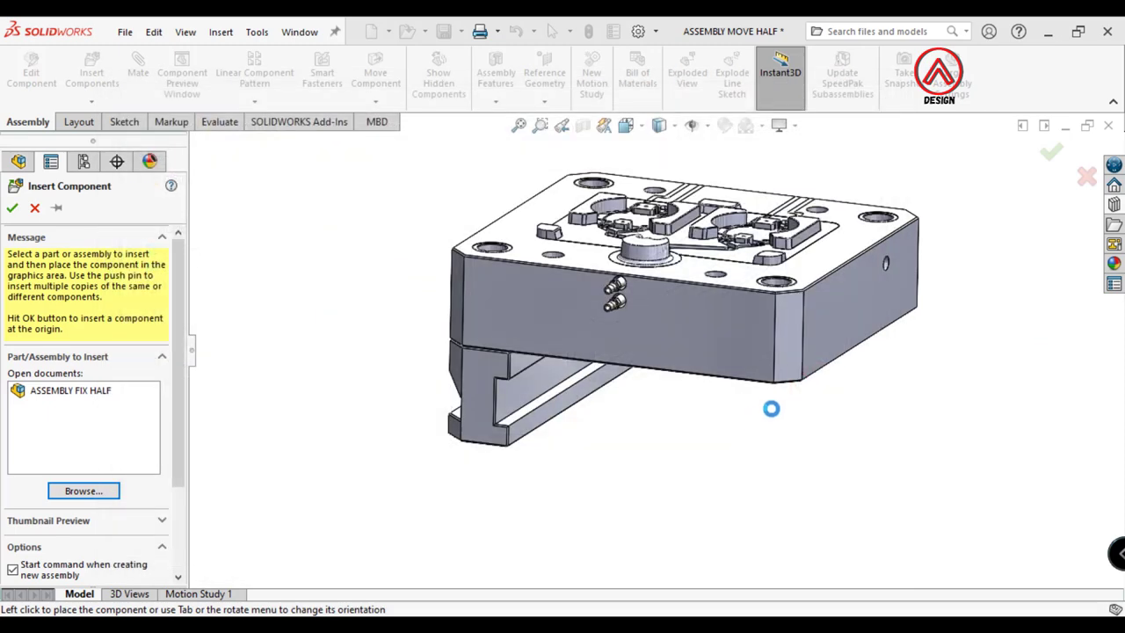
{"action": "left_click", "coordinate": [739, 391]}
Mate two holes of SPACER BLOCK R concentric with matching holes in the cavity body
{"action": "left_click", "coordinate": [138, 73]}
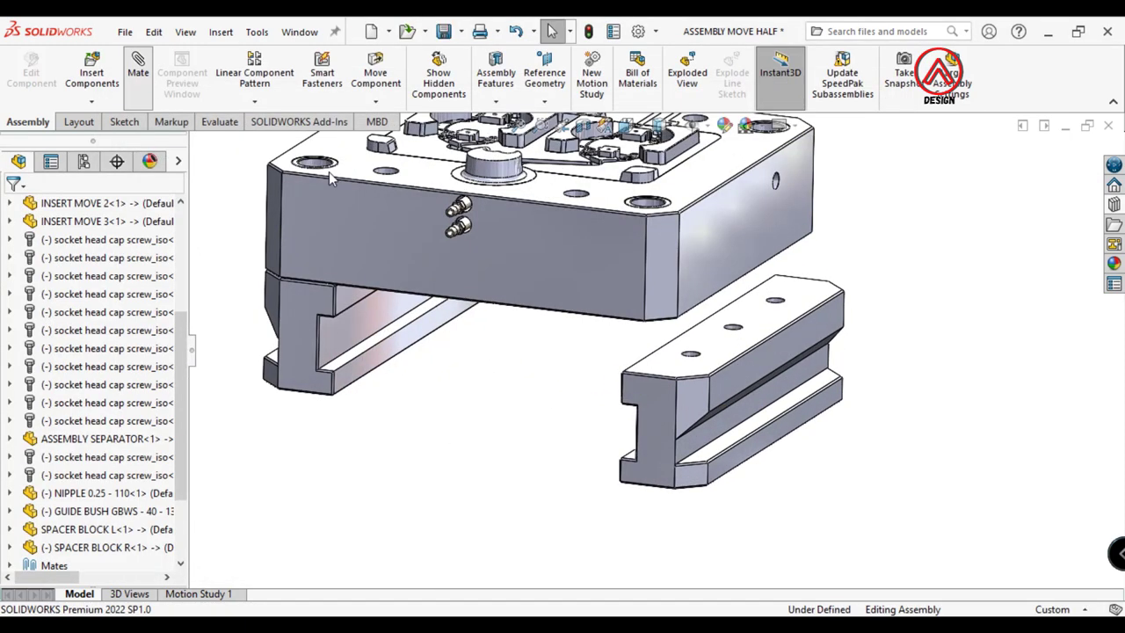
{"action": "scroll", "coordinate": [697, 381], "scroll_direction": "up", "scroll_amount": 5}
{"action": "left_click", "coordinate": [727, 420]}
{"action": "middle_click_drag", "start_coordinate": [728, 414], "coordinate": [640, 547]}
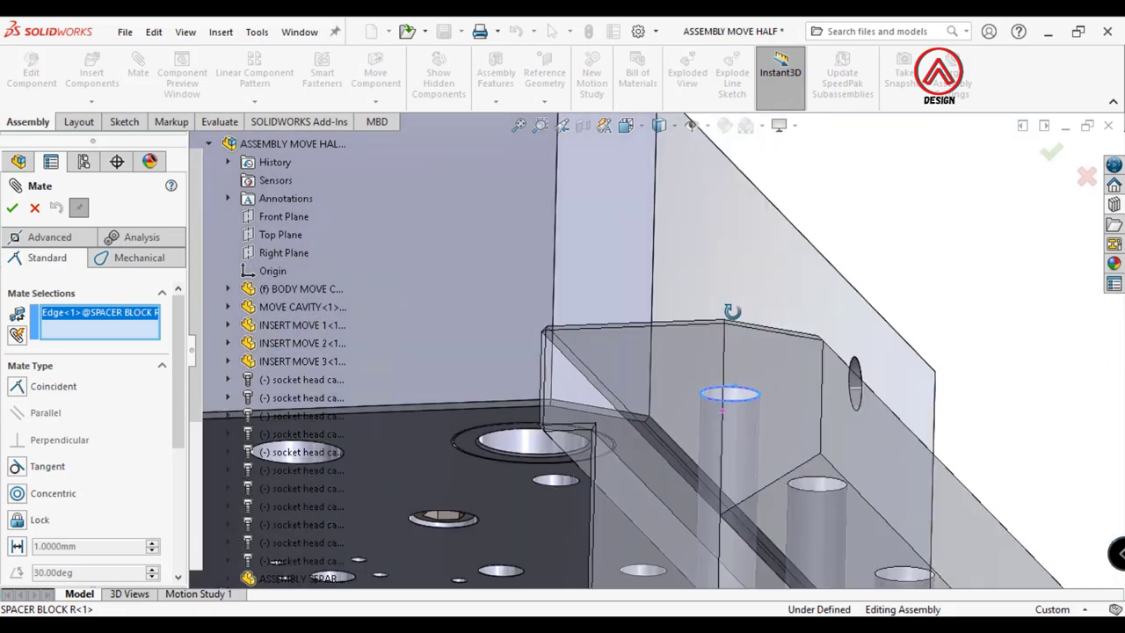
{"action": "left_click", "coordinate": [554, 525]}
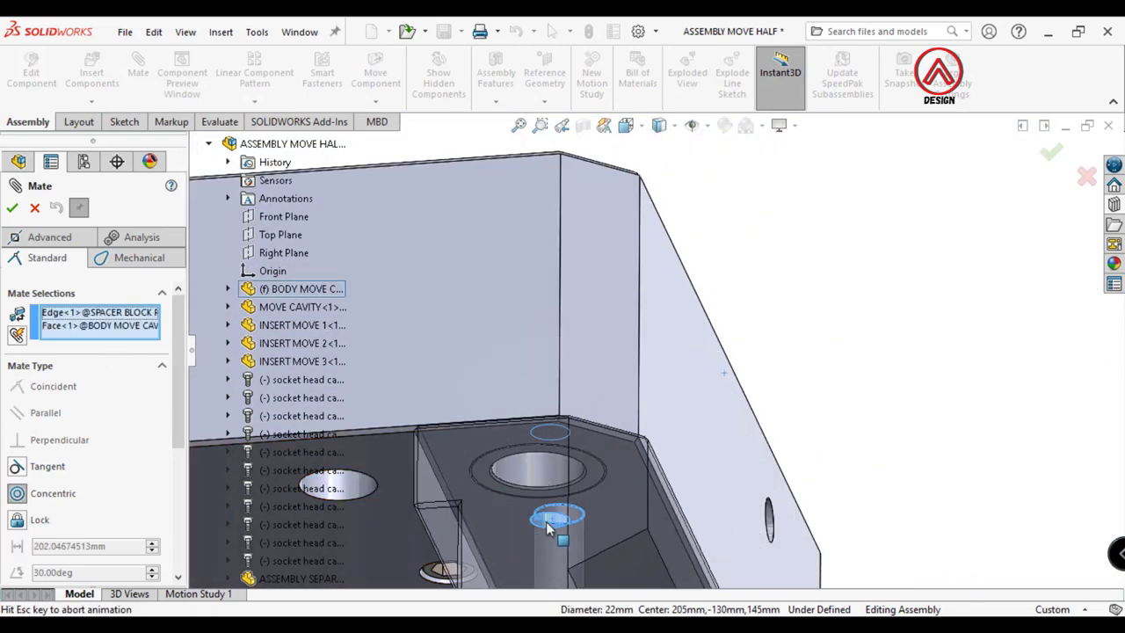
{"action": "left_click", "coordinate": [528, 547]}
{"action": "mouse_move", "coordinate": [744, 455]}
{"action": "middle_mouse_down"}
{"action": "mouse_move", "coordinate": [694, 497]}
{"action": "mouse_move", "coordinate": [642, 511]}
{"action": "mouse_move", "coordinate": [641, 326]}
{"action": "mouse_move", "coordinate": [683, 234]}
{"action": "middle_mouse_up"}
{"action": "scroll", "coordinate": [642, 512], "scroll_direction": "up", "scroll_amount": 3}
{"action": "scroll", "coordinate": [613, 516], "scroll_direction": "up", "scroll_amount": 3}
{"action": "left_click", "coordinate": [612, 478]}
{"action": "scroll", "coordinate": [668, 255], "scroll_direction": "up", "scroll_amount": 2}
{"action": "left_click", "coordinate": [675, 301]}
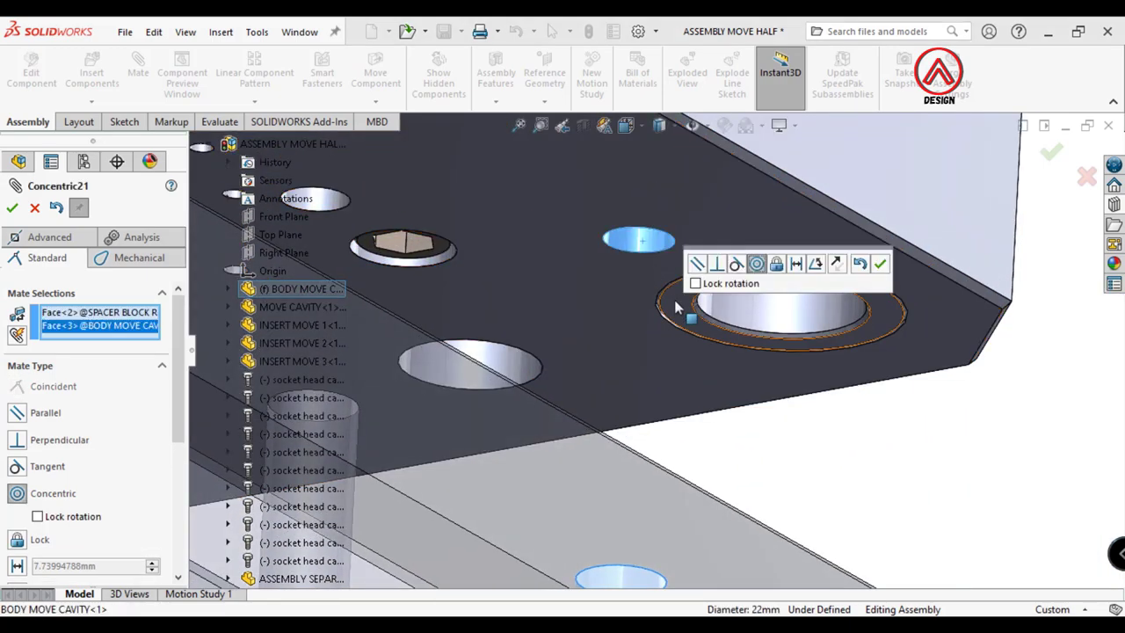
{"action": "left_click", "coordinate": [879, 262]}
Mate the right block's top face coincident with the cavity body's bottom face
{"action": "left_click", "coordinate": [804, 252]}
{"action": "scroll", "coordinate": [774, 351], "scroll_direction": "down", "scroll_amount": 3}
{"action": "middle_click_drag", "start_coordinate": [766, 369], "coordinate": [708, 472]}
{"action": "left_click", "coordinate": [709, 472]}
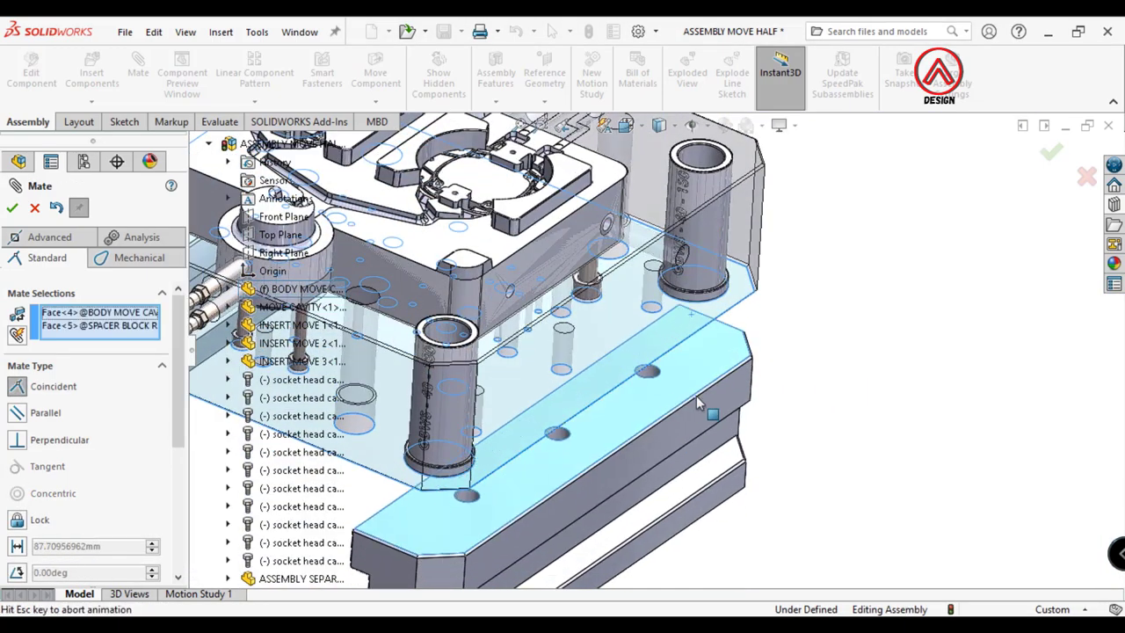
{"action": "left_click", "coordinate": [939, 421]}
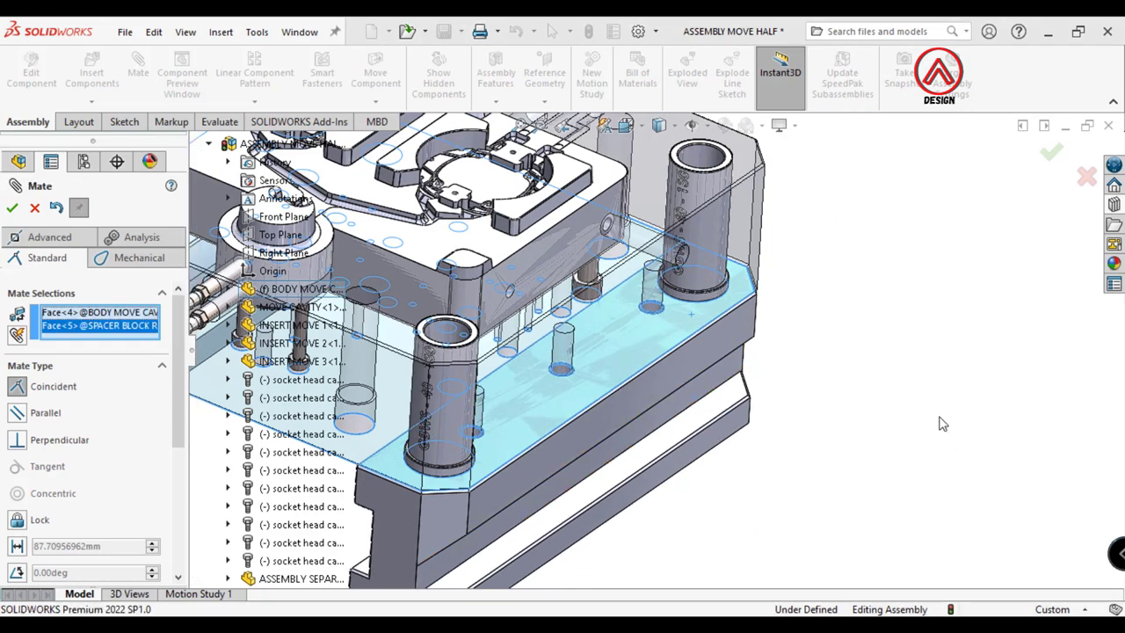
{"action": "key", "text": "Escape"}
{"action": "scroll", "coordinate": [563, 343], "scroll_direction": "down", "scroll_amount": 5}
{"action": "mouse_move", "coordinate": [552, 369]}
{"action": "middle_mouse_down"}
{"action": "mouse_move", "coordinate": [577, 384]}
{"action": "mouse_move", "coordinate": [543, 377]}
{"action": "middle_mouse_up"}
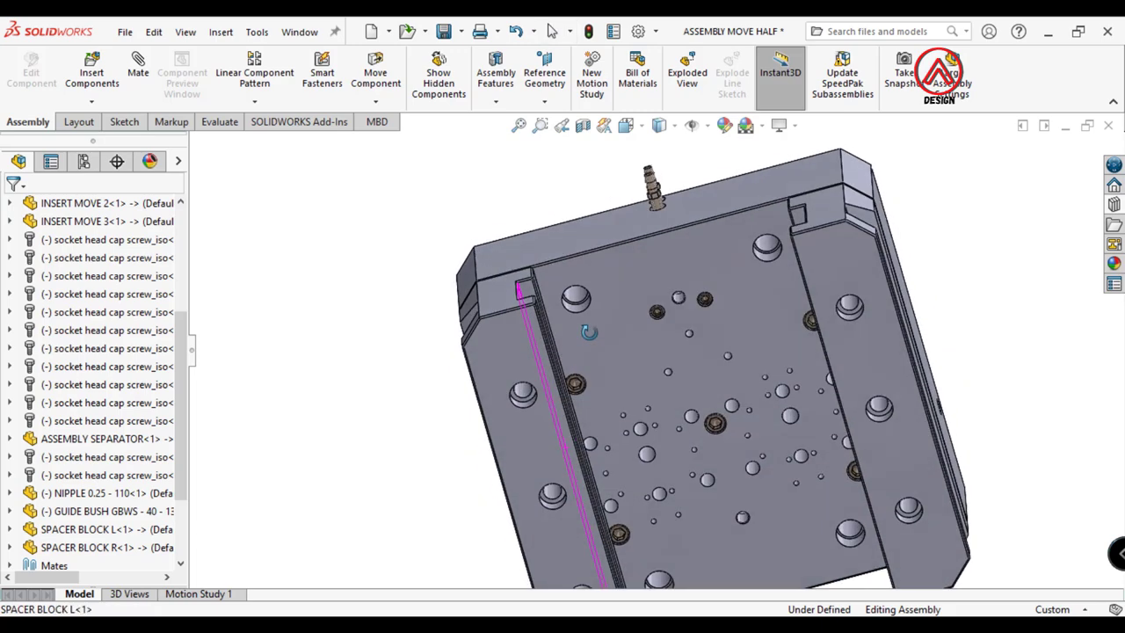
Drop a socket head cap screw from the Toolbox into the spacer counterbore
{"action": "scroll", "coordinate": [543, 377], "scroll_direction": "down", "scroll_amount": 3}
{"action": "scroll", "coordinate": [541, 343], "scroll_direction": "down", "scroll_amount": 3}
{"action": "left_click", "coordinate": [1113, 226]}
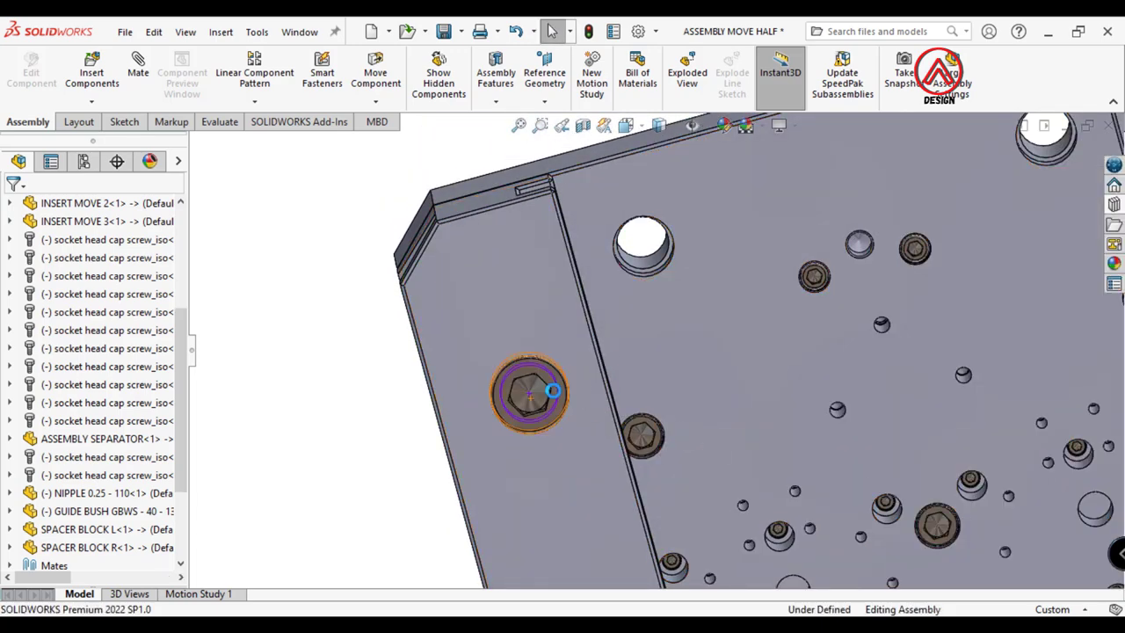
{"action": "left_click_drag", "start_coordinate": [552, 391], "coordinate": [552, 391]}
{"action": "scroll", "coordinate": [553, 405], "scroll_direction": "down", "scroll_amount": 2}
{"action": "middle_click_drag", "start_coordinate": [566, 420], "coordinate": [604, 452]}
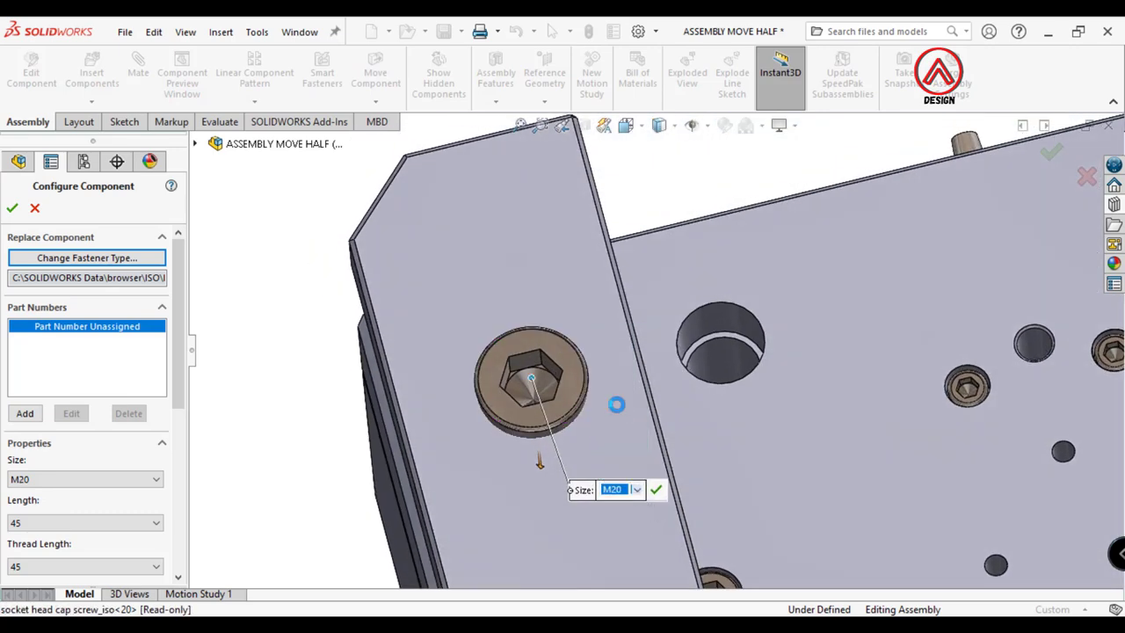
{"action": "middle_click_drag", "start_coordinate": [546, 418], "coordinate": [576, 362]}
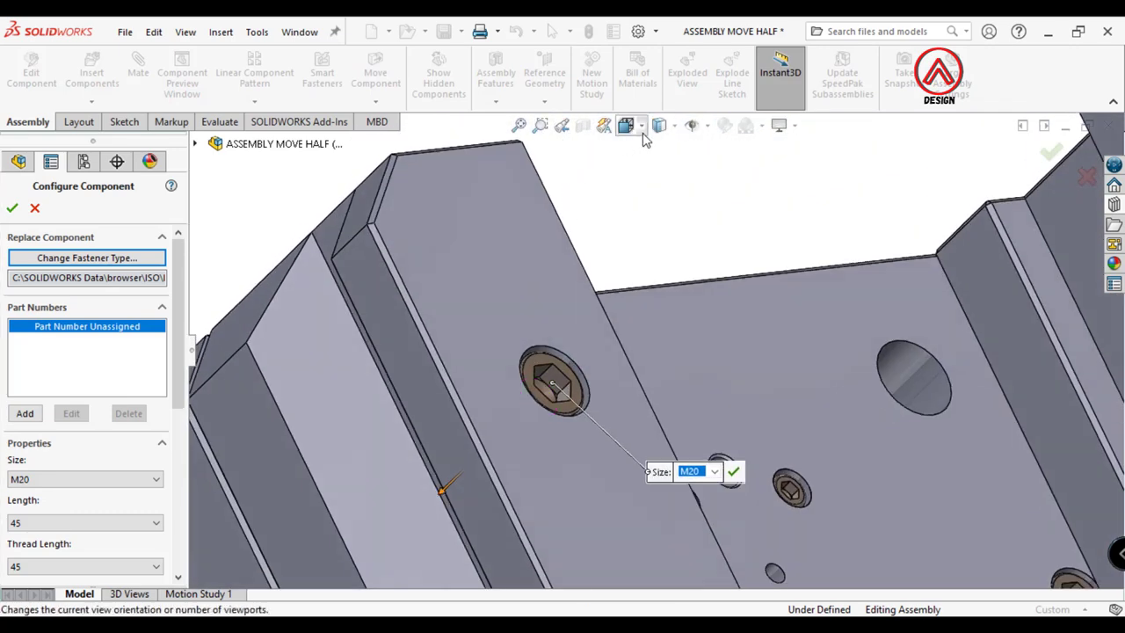
{"action": "middle_click_drag", "start_coordinate": [503, 261], "coordinate": [654, 167]}
Set the cap screw length to 150 (M20×150) using a hidden-lines wireframe view
{"action": "left_click", "coordinate": [661, 214]}
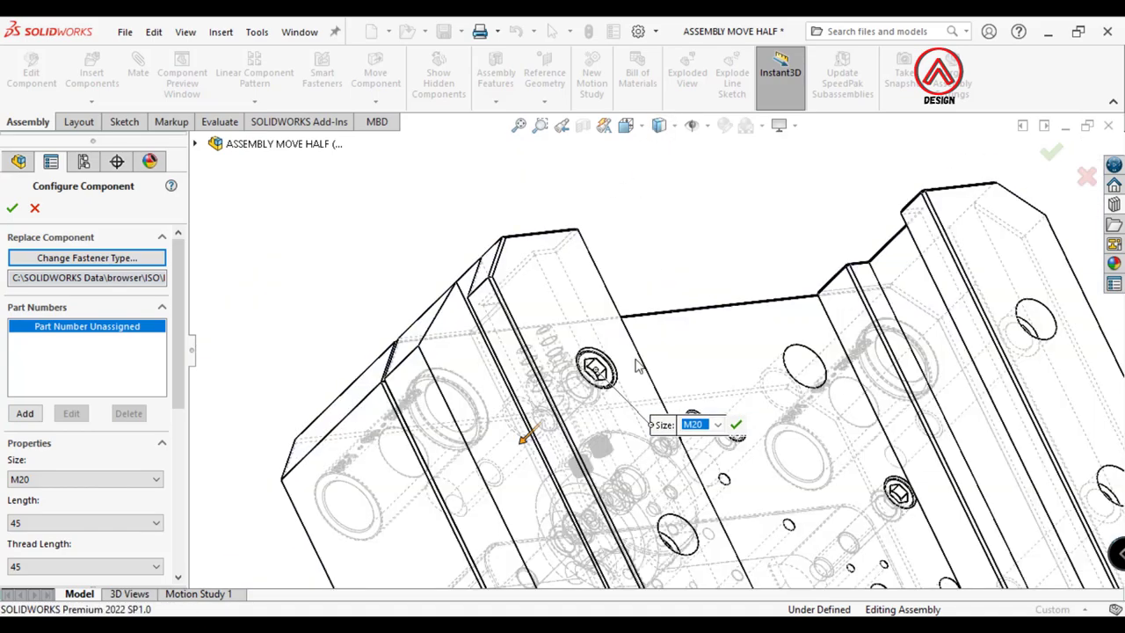
{"action": "mouse_move", "coordinate": [662, 219]}
{"action": "middle_mouse_down"}
{"action": "mouse_move", "coordinate": [542, 503]}
{"action": "mouse_move", "coordinate": [520, 502]}
{"action": "mouse_move", "coordinate": [557, 465]}
{"action": "mouse_move", "coordinate": [584, 341]}
{"action": "middle_mouse_up"}
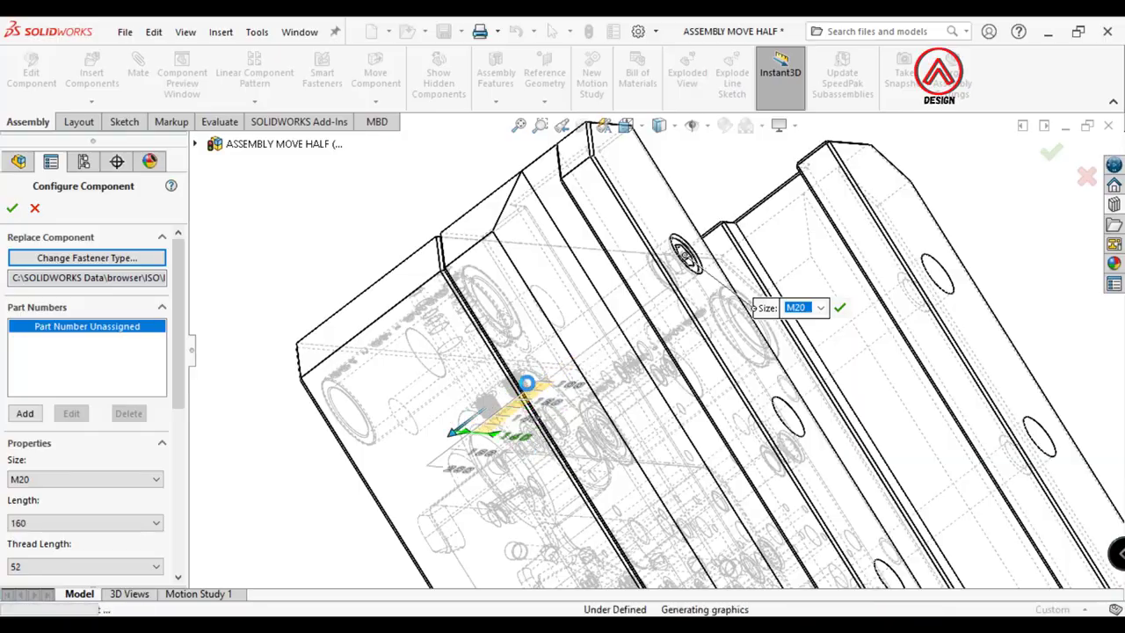
{"action": "mouse_move", "coordinate": [526, 384]}
{"action": "middle_mouse_down"}
{"action": "mouse_move", "coordinate": [470, 404]}
{"action": "mouse_move", "coordinate": [460, 389]}
{"action": "mouse_move", "coordinate": [422, 434]}
{"action": "mouse_move", "coordinate": [442, 497]}
{"action": "mouse_move", "coordinate": [510, 351]}
{"action": "mouse_move", "coordinate": [533, 372]}
{"action": "mouse_move", "coordinate": [527, 395]}
{"action": "mouse_move", "coordinate": [589, 395]}
{"action": "middle_mouse_up"}
{"action": "scroll", "coordinate": [510, 334], "scroll_direction": "down", "scroll_amount": 5}
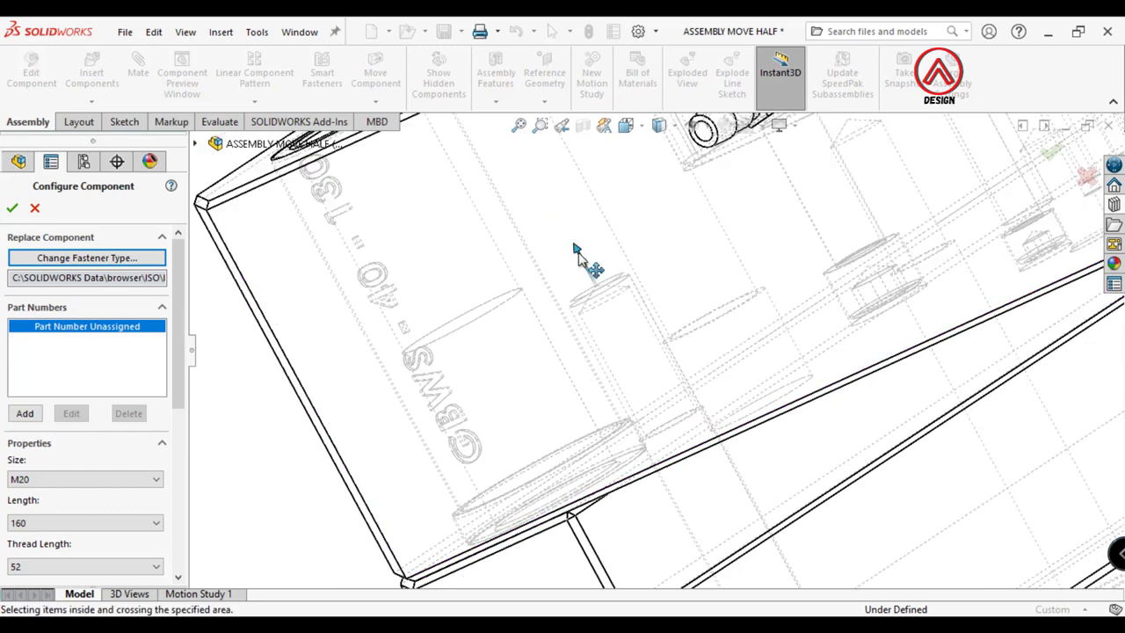
{"action": "left_click_drag", "start_coordinate": [549, 215], "coordinate": [587, 292]}
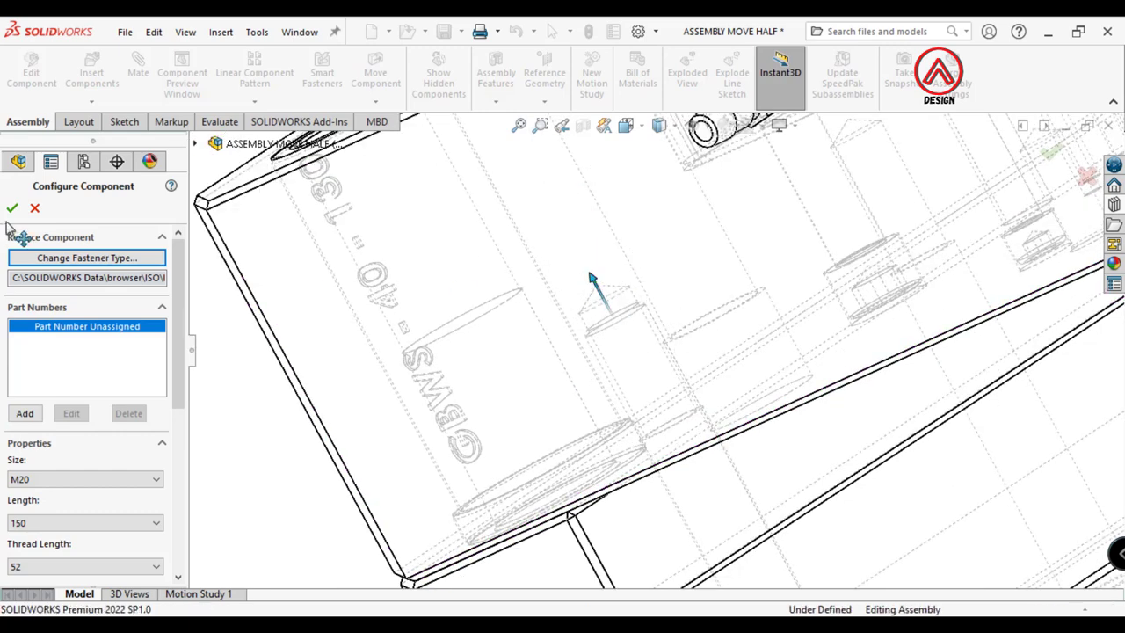
{"action": "key", "text": "Return"}
Return to shaded view, stop placing screw copies, and begin inserting the next component
{"action": "scroll", "coordinate": [728, 396], "scroll_direction": "up", "scroll_amount": 5}
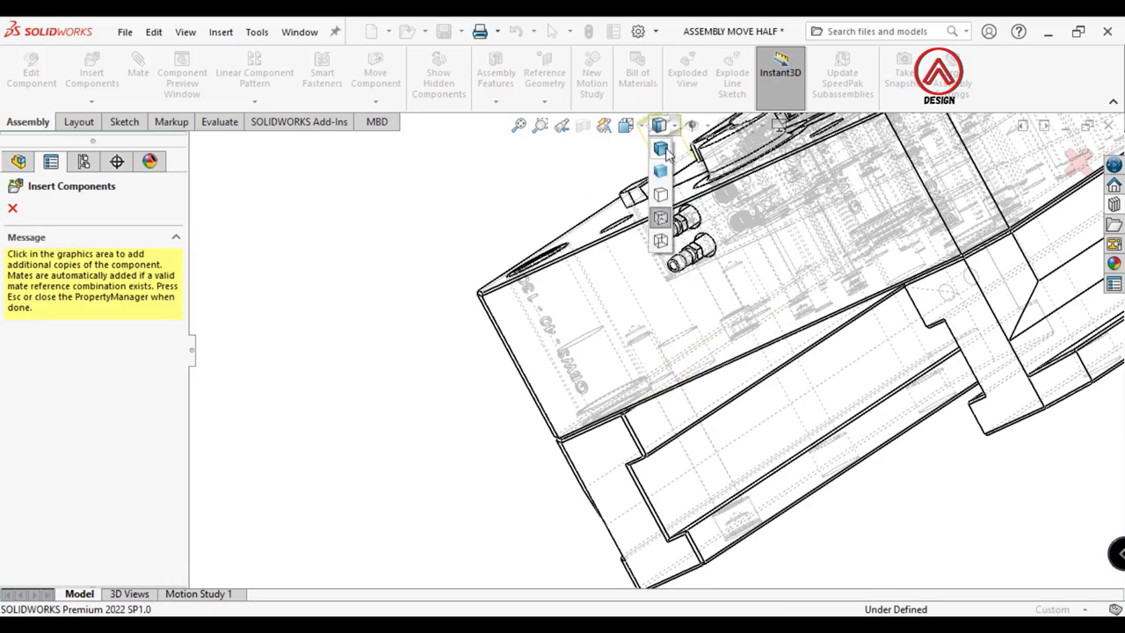
{"action": "left_click", "coordinate": [661, 149]}
{"action": "scroll", "coordinate": [734, 296], "scroll_direction": "up", "scroll_amount": 5}
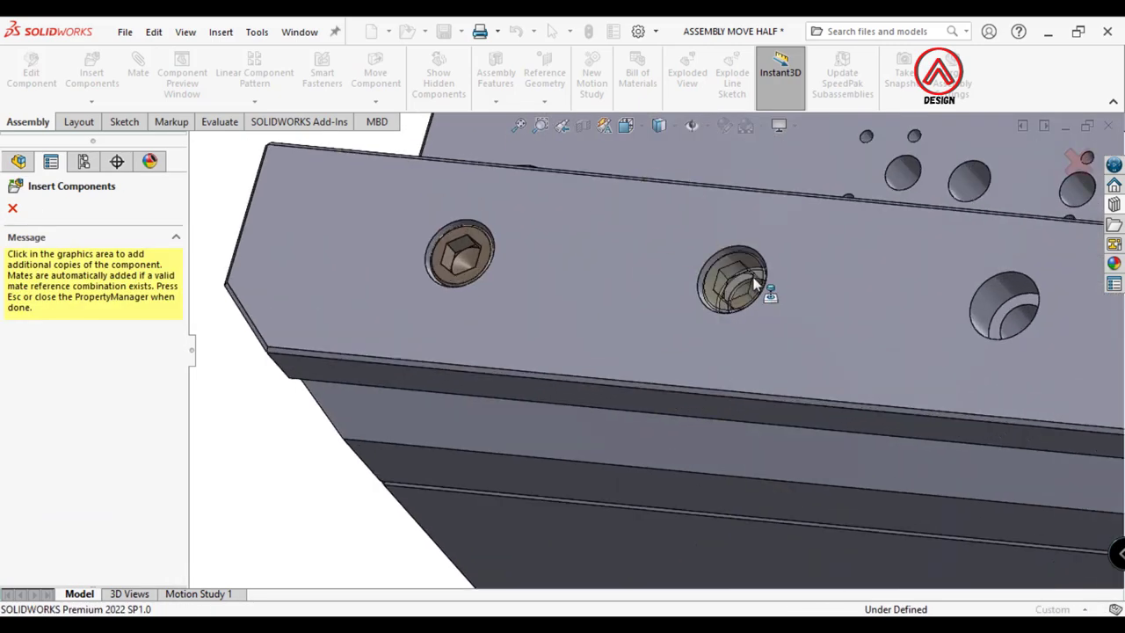
{"action": "scroll", "coordinate": [944, 343], "scroll_direction": "down", "scroll_amount": 10}
{"action": "scroll", "coordinate": [816, 246], "scroll_direction": "up", "scroll_amount": 6}
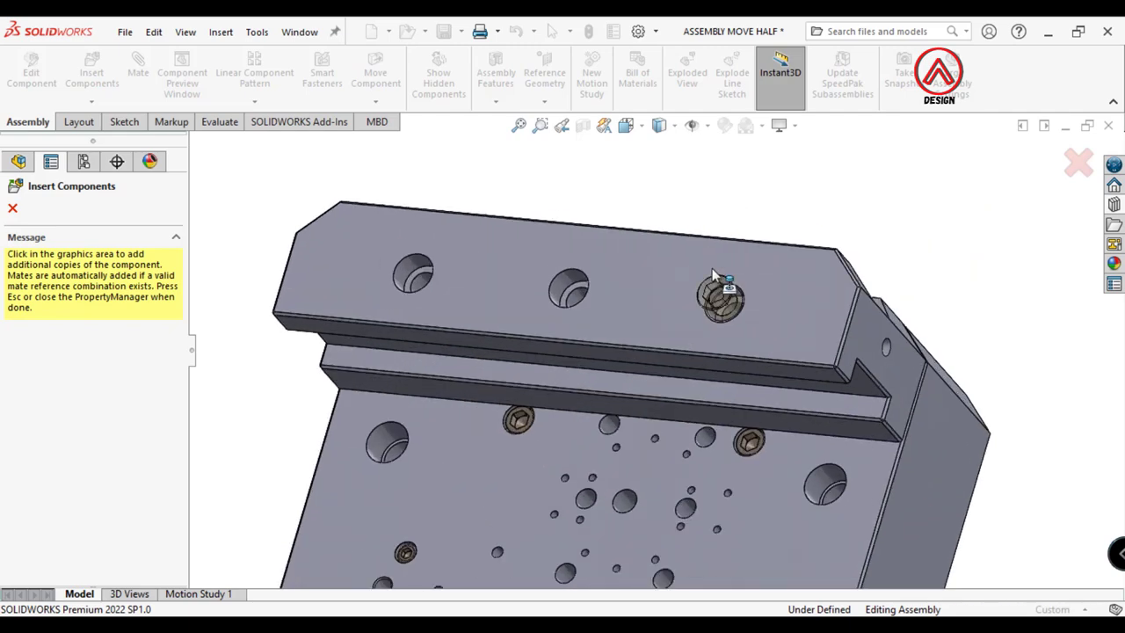
{"action": "scroll", "coordinate": [712, 290], "scroll_direction": "up", "scroll_amount": 3}
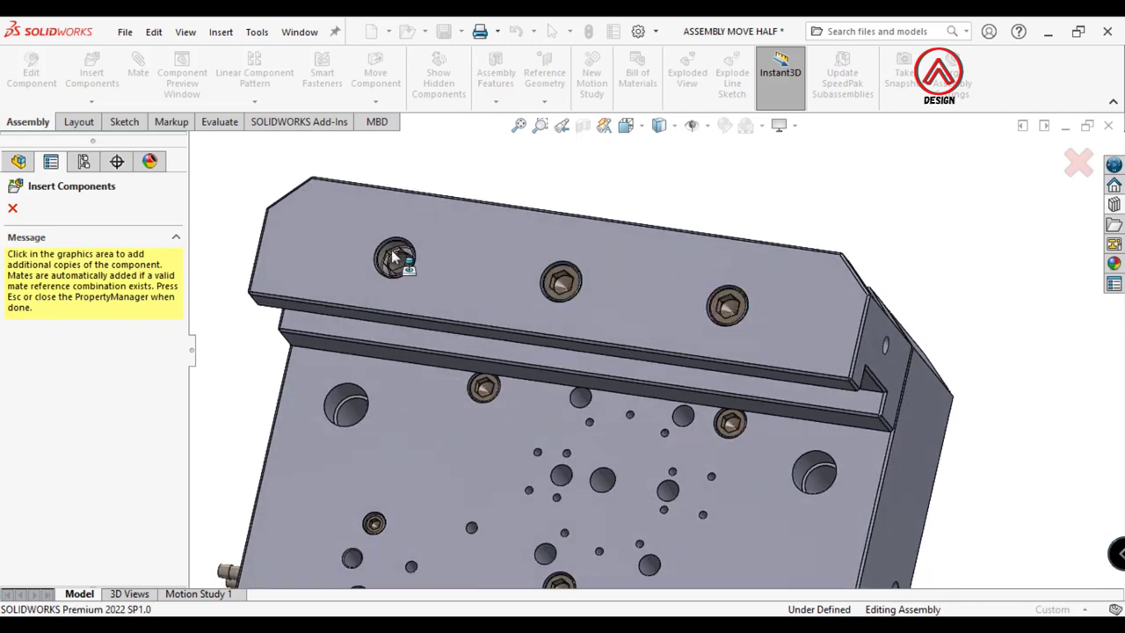
{"action": "key", "text": "Escape"}
{"action": "scroll", "coordinate": [673, 261], "scroll_direction": "down", "scroll_amount": 5}
{"action": "mouse_move", "coordinate": [673, 261]}
{"action": "middle_mouse_down"}
{"action": "mouse_move", "coordinate": [713, 442]}
{"action": "mouse_move", "coordinate": [791, 422]}
{"action": "mouse_move", "coordinate": [771, 249]}
{"action": "mouse_move", "coordinate": [716, 340]}
{"action": "middle_mouse_up"}
{"action": "key", "text": "ctrl+5"}
{"action": "left_click", "coordinate": [92, 72]}
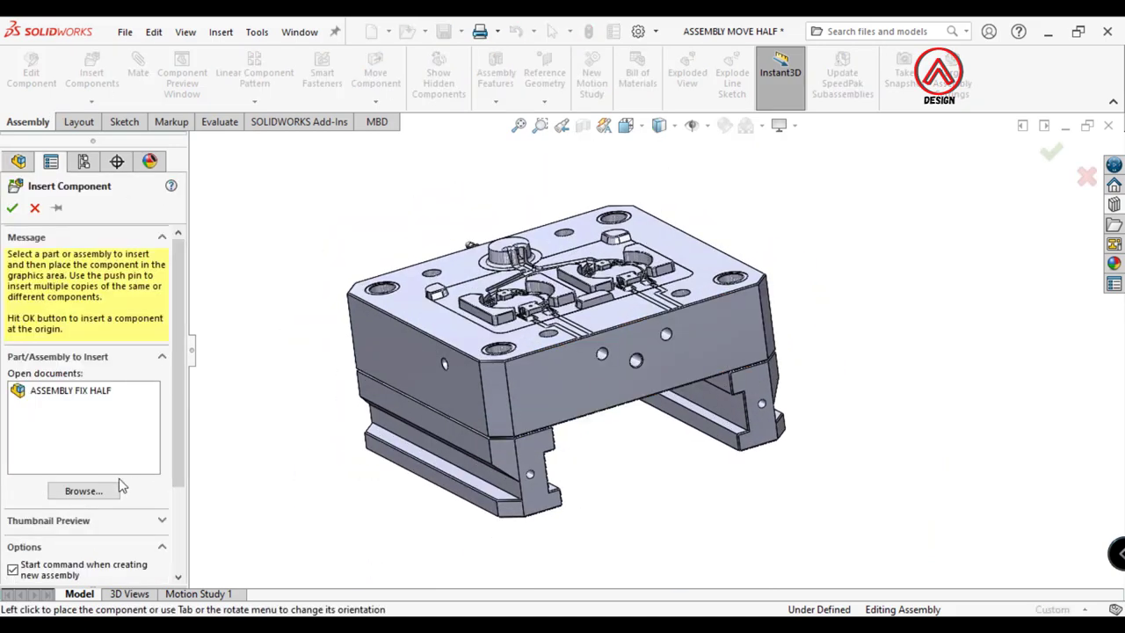
Insert NIPPLE 0.25 - 155 from the PART 5 folder and place it in the assembly
{"action": "left_click", "coordinate": [84, 491]}
{"action": "left_click", "coordinate": [503, 121]}
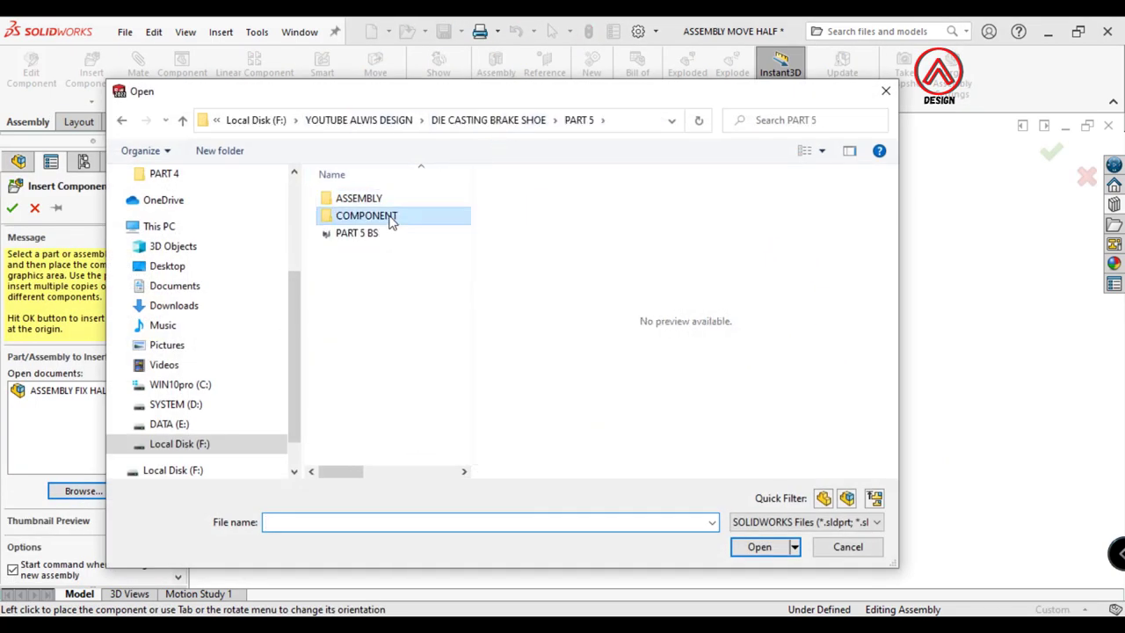
{"action": "left_click", "coordinate": [400, 302]}
{"action": "key", "text": "Return"}
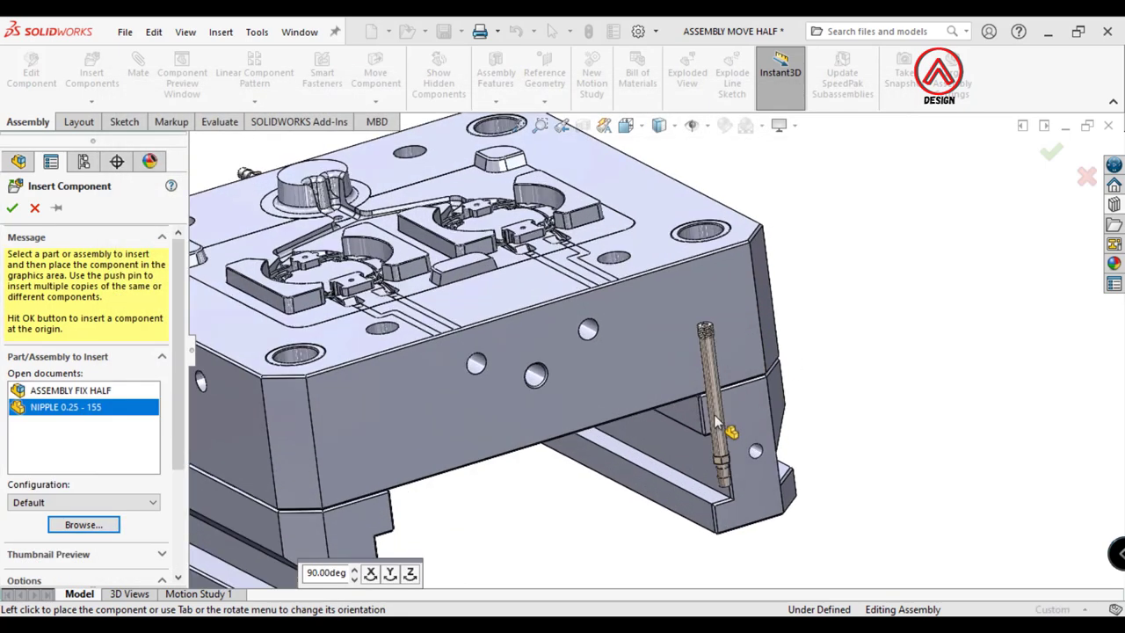
{"action": "left_click", "coordinate": [865, 362]}
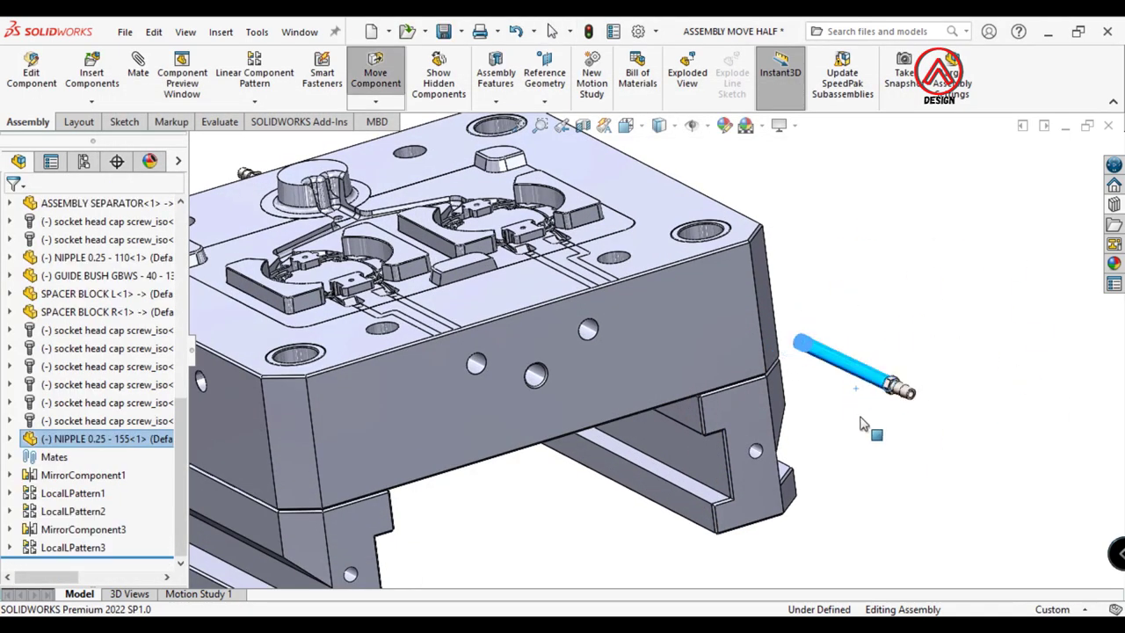
Mate the nipple's shank concentric with the cavity body's side hole
{"action": "left_click", "coordinate": [138, 75]}
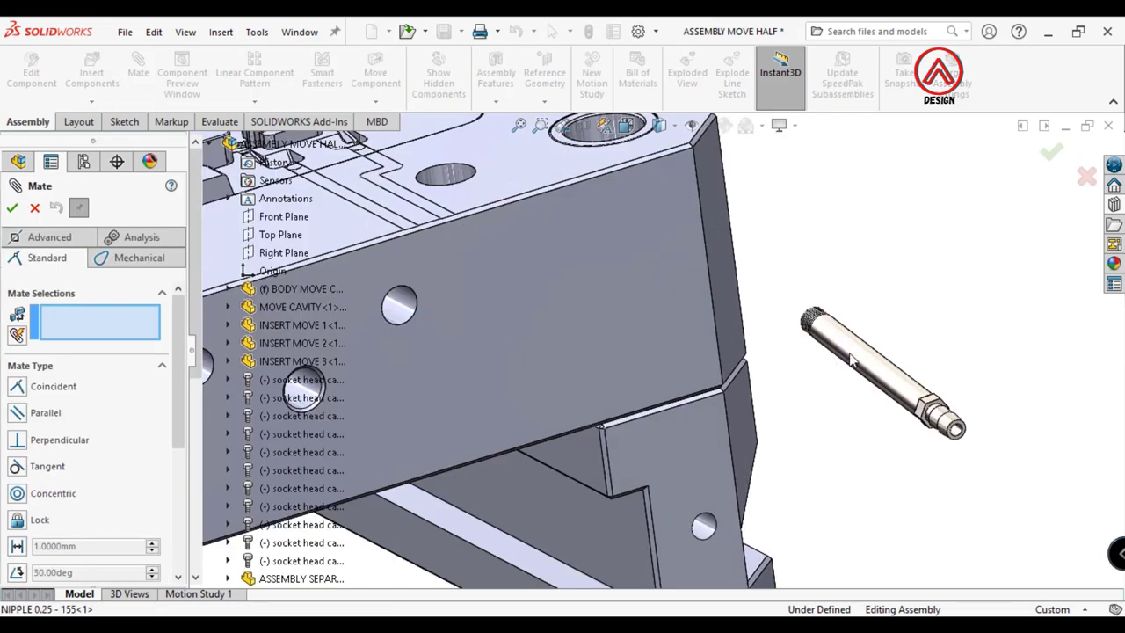
{"action": "left_click", "coordinate": [955, 340]}
{"action": "left_click", "coordinate": [514, 314]}
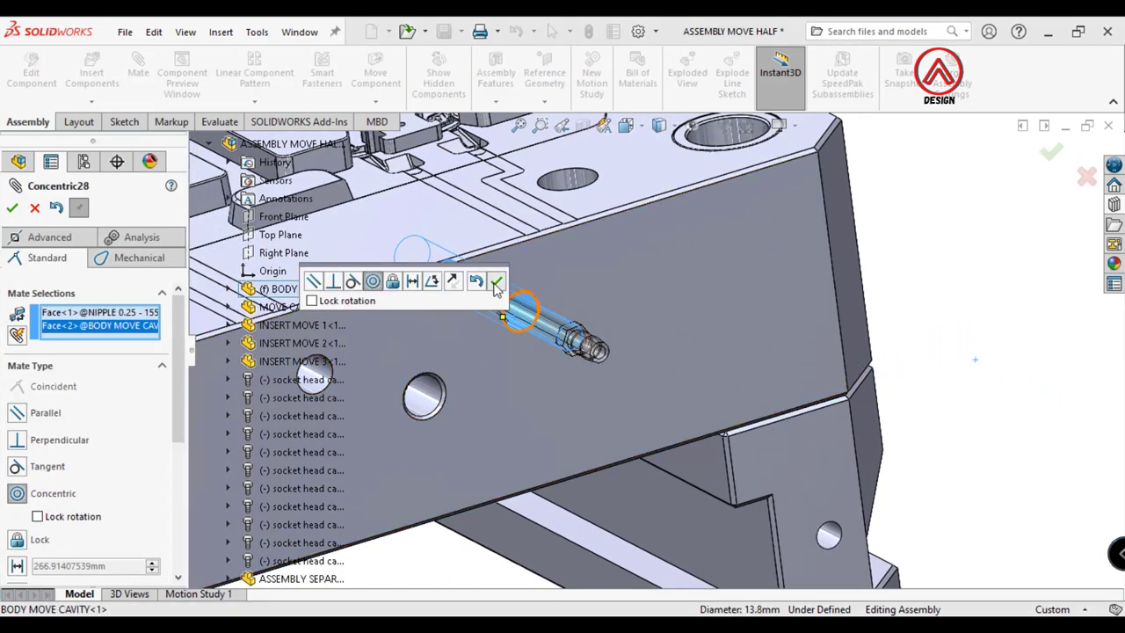
{"action": "left_click", "coordinate": [496, 281]}
Seat the nipple's threaded end face coincident with the hole's seating face
{"action": "middle_click_drag", "start_coordinate": [626, 357], "coordinate": [572, 317]}
{"action": "scroll", "coordinate": [572, 316], "scroll_direction": "down", "scroll_amount": 5}
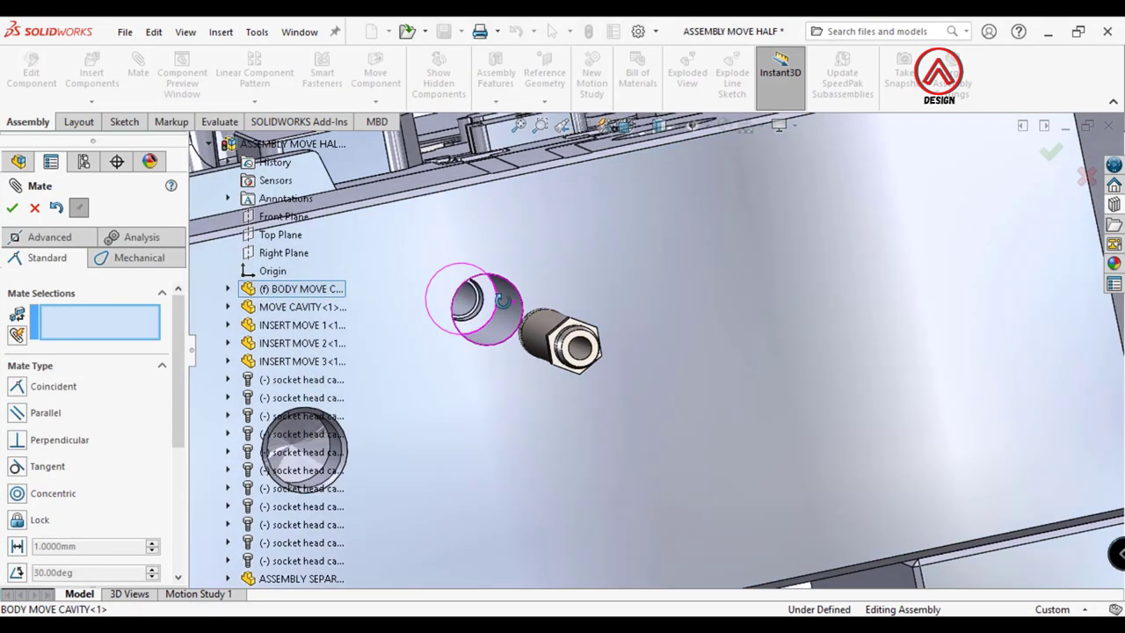
{"action": "left_click", "coordinate": [545, 284]}
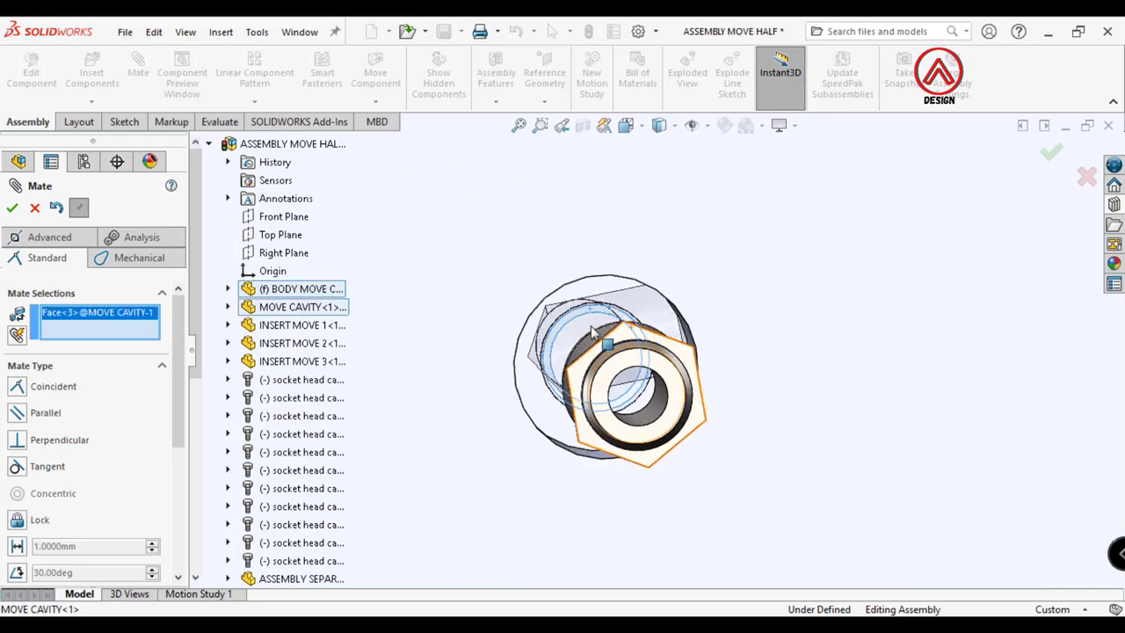
{"action": "middle_click_drag", "start_coordinate": [545, 284], "coordinate": [791, 370]}
{"action": "scroll", "coordinate": [973, 387], "scroll_direction": "up", "scroll_amount": 5}
{"action": "scroll", "coordinate": [973, 387], "scroll_direction": "up", "scroll_amount": 5}
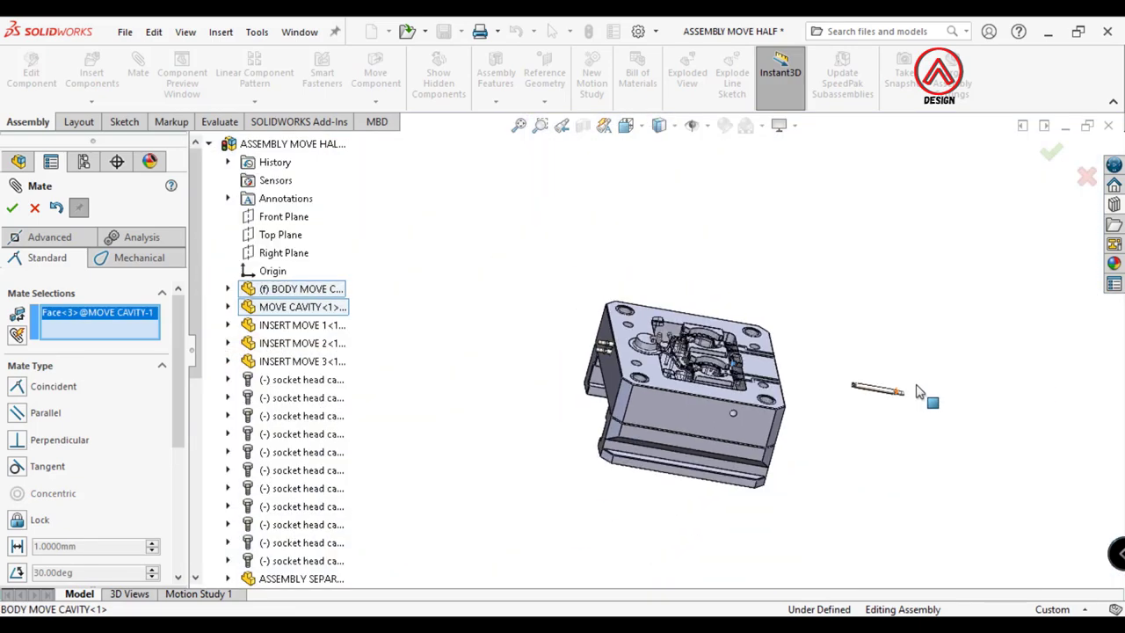
{"action": "scroll", "coordinate": [870, 387], "scroll_direction": "down", "scroll_amount": 5}
{"action": "scroll", "coordinate": [685, 369], "scroll_direction": "down", "scroll_amount": 3}
{"action": "scroll", "coordinate": [835, 378], "scroll_direction": "down", "scroll_amount": 2}
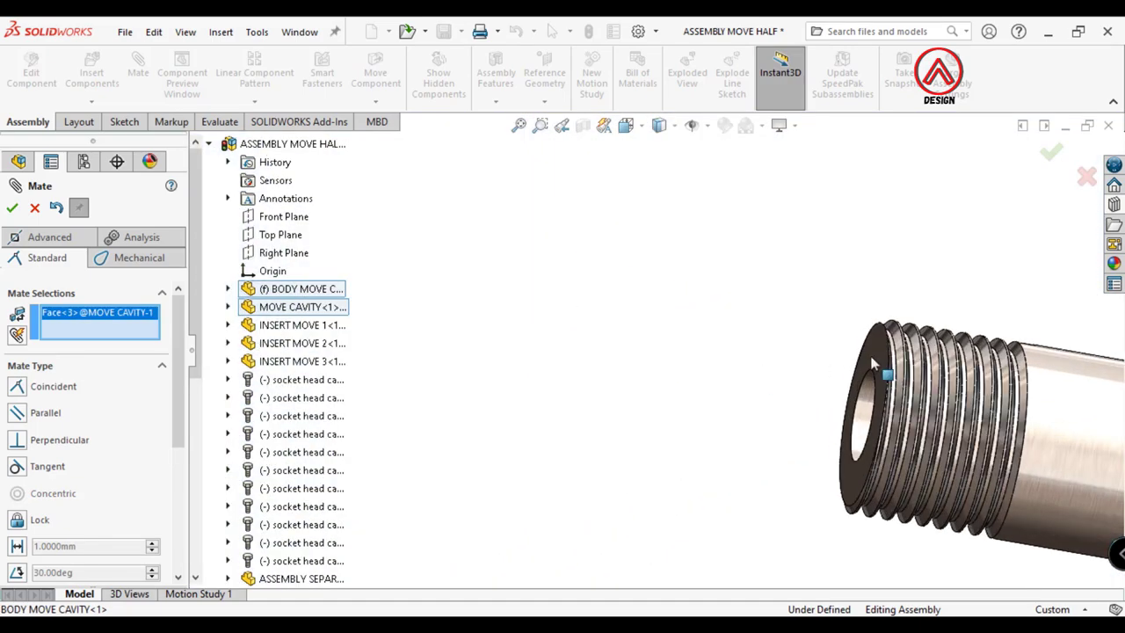
{"action": "left_click", "coordinate": [897, 377]}
{"action": "left_click", "coordinate": [1080, 397]}
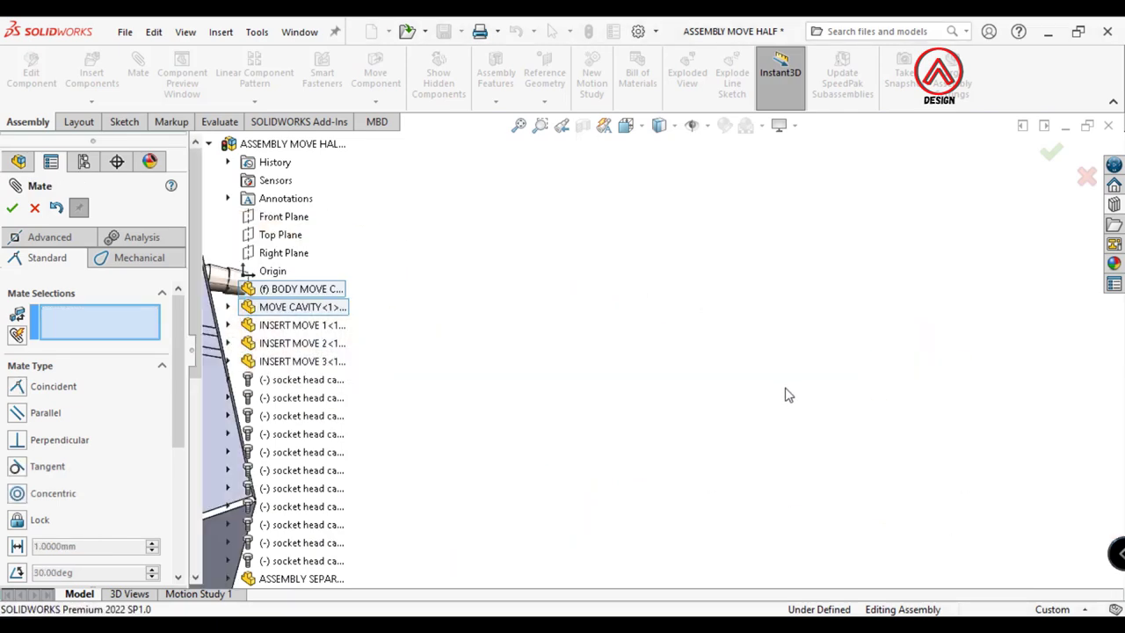
{"action": "scroll", "coordinate": [786, 394], "scroll_direction": "up", "scroll_amount": 5}
{"action": "scroll", "coordinate": [635, 354], "scroll_direction": "down", "scroll_amount": 5}
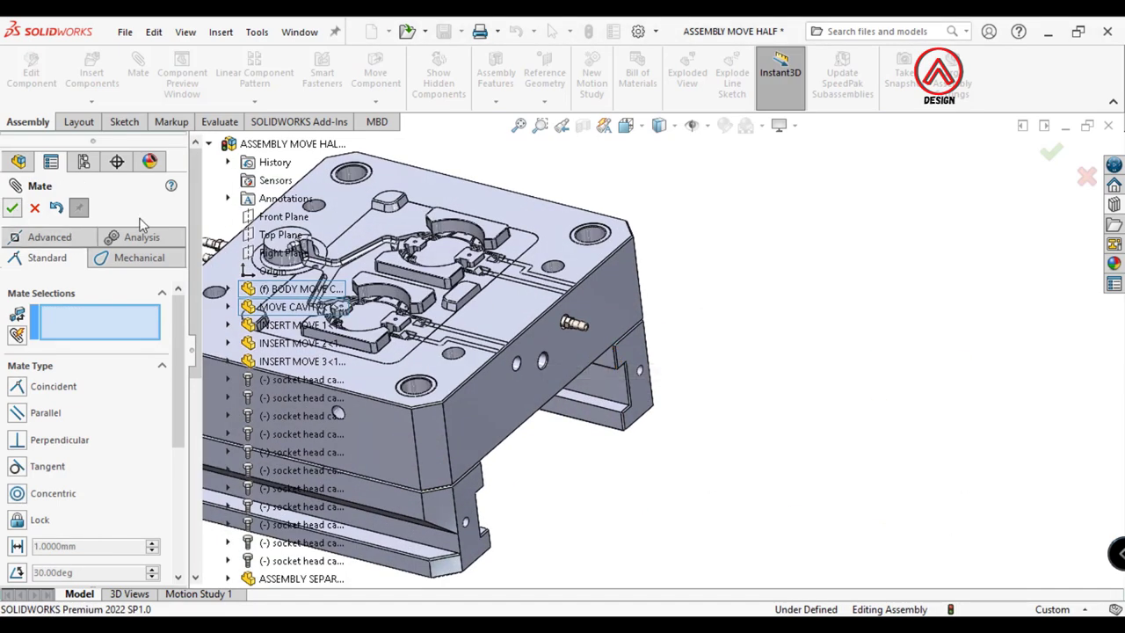
Finish mating and open the component pattern options
{"action": "left_click", "coordinate": [11, 207]}
{"action": "left_click", "coordinate": [254, 102]}
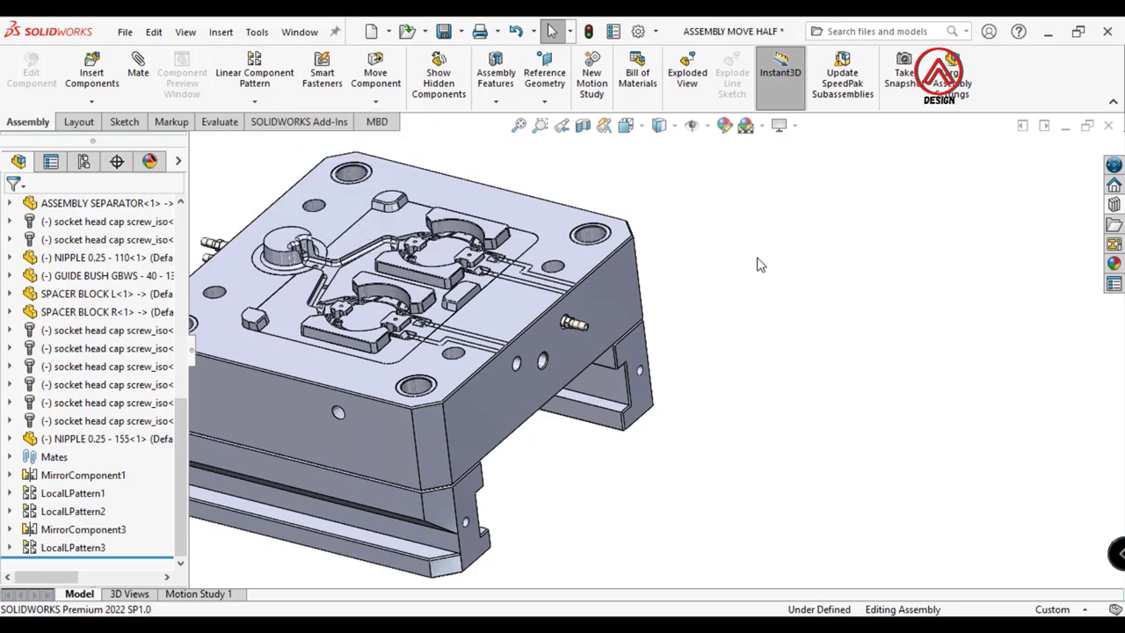
{"action": "mouse_move", "coordinate": [763, 270]}
{"action": "middle_mouse_down"}
{"action": "mouse_move", "coordinate": [712, 241]}
{"action": "mouse_move", "coordinate": [583, 215]}
{"action": "middle_mouse_up"}
Insert NIPPLE 0.25 - 125 and place it beside the cavity body
{"action": "left_click", "coordinate": [92, 74]}
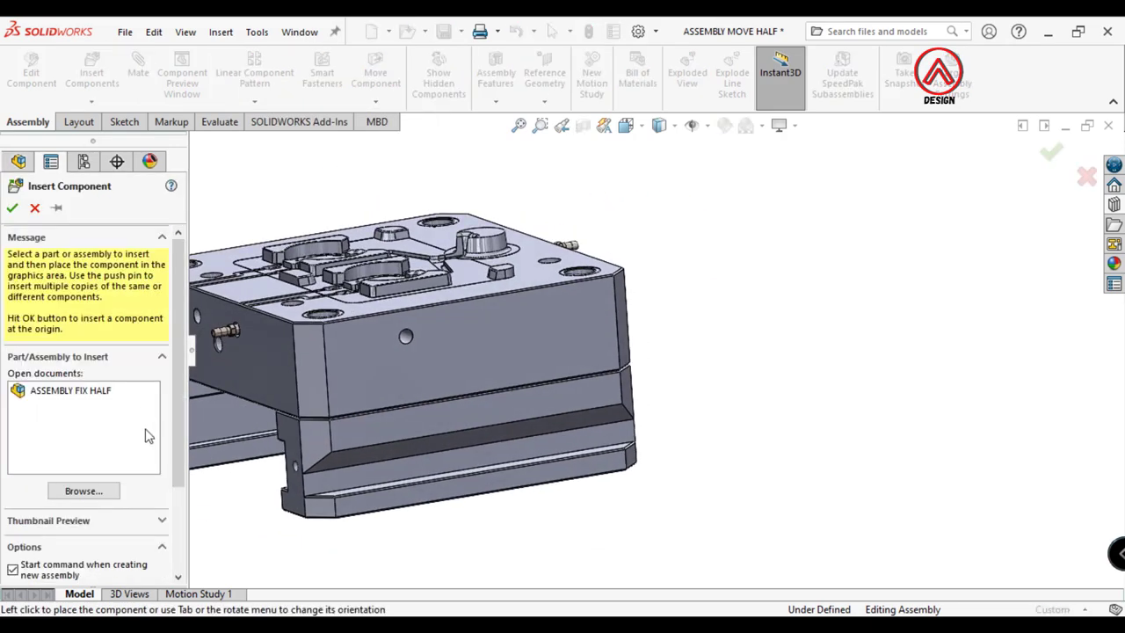
{"action": "left_click", "coordinate": [93, 492]}
{"action": "left_click", "coordinate": [396, 288]}
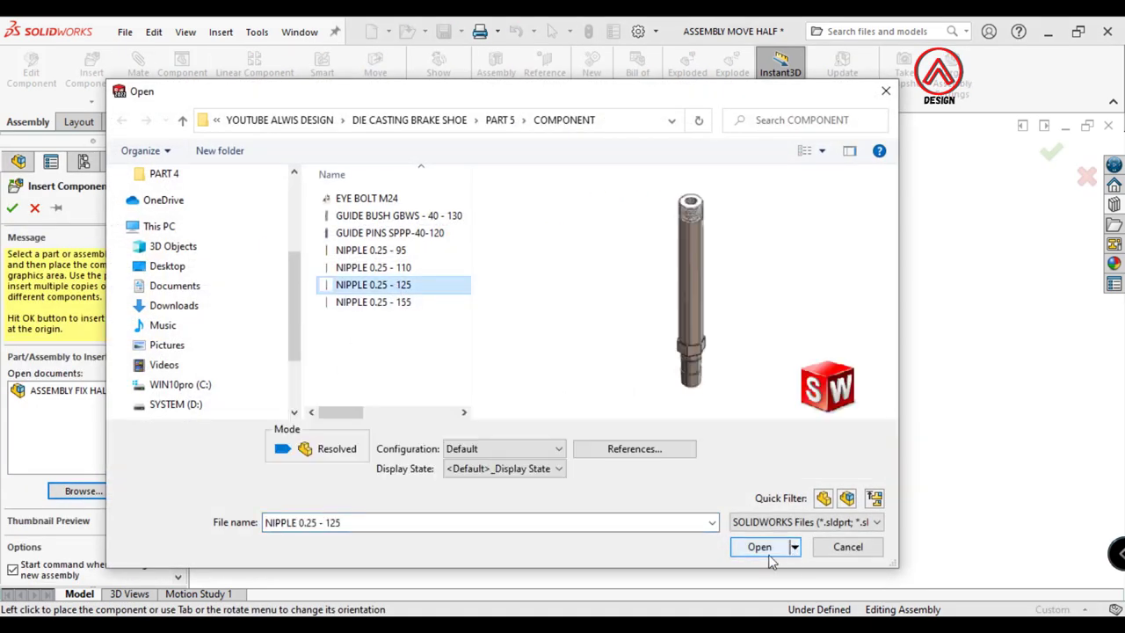
{"action": "left_click", "coordinate": [761, 549]}
{"action": "scroll", "coordinate": [571, 387], "scroll_direction": "down", "scroll_amount": 2}
{"action": "scroll", "coordinate": [539, 376], "scroll_direction": "down", "scroll_amount": 3}
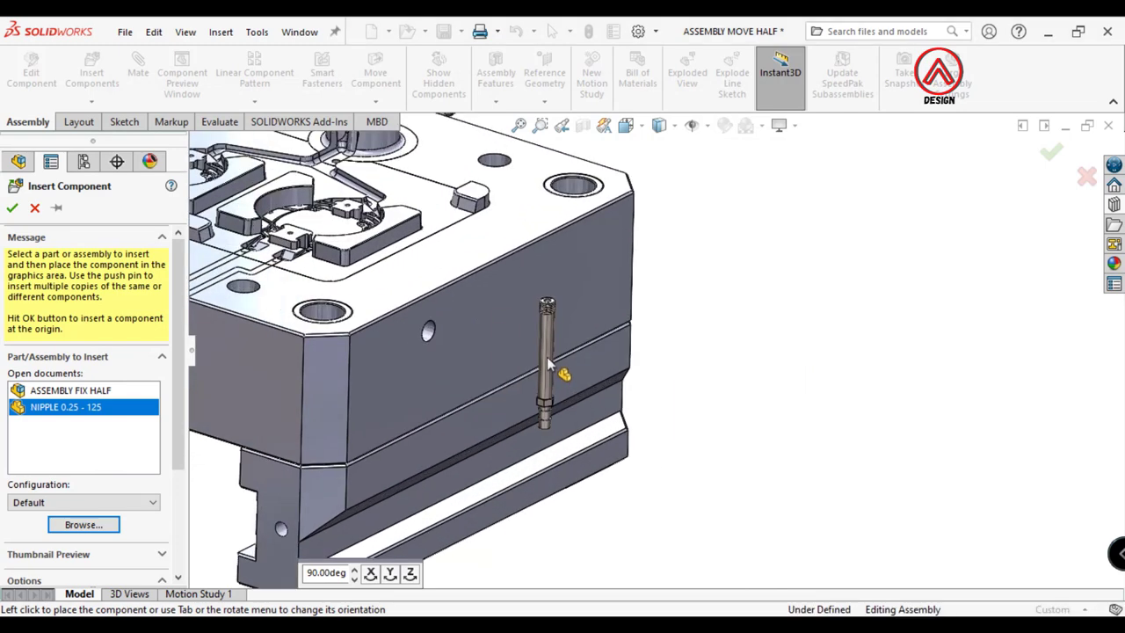
{"action": "left_click", "coordinate": [547, 362]}
Mate the nipple's shank concentric with another side hole in the cavity body
{"action": "key", "text": "Escape"}
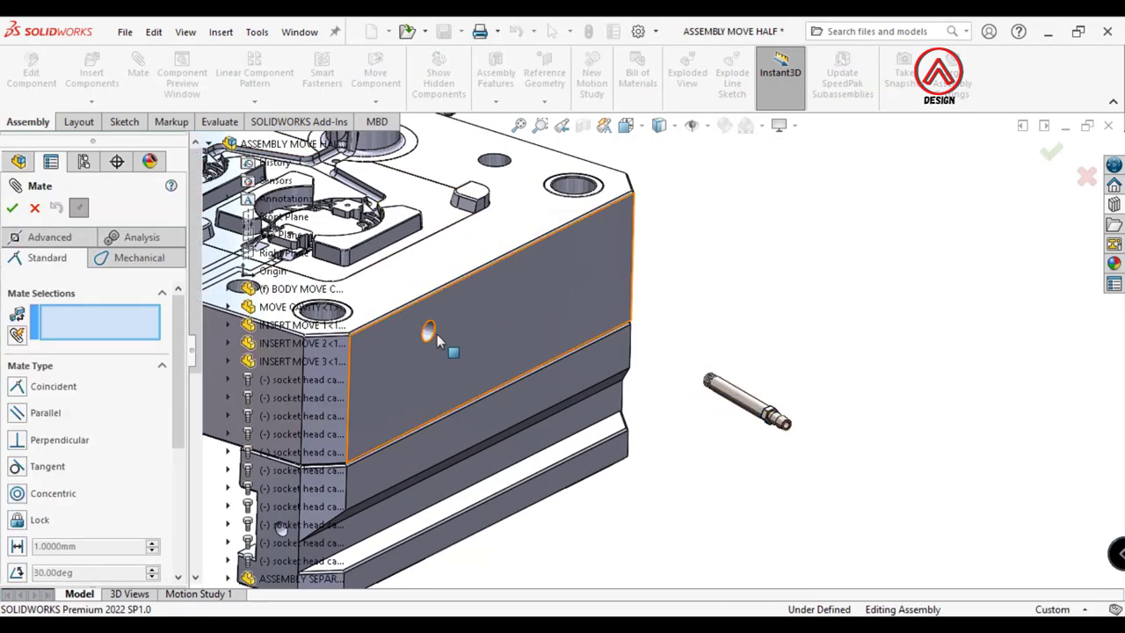
{"action": "left_click", "coordinate": [460, 351]}
{"action": "left_click", "coordinate": [736, 400]}
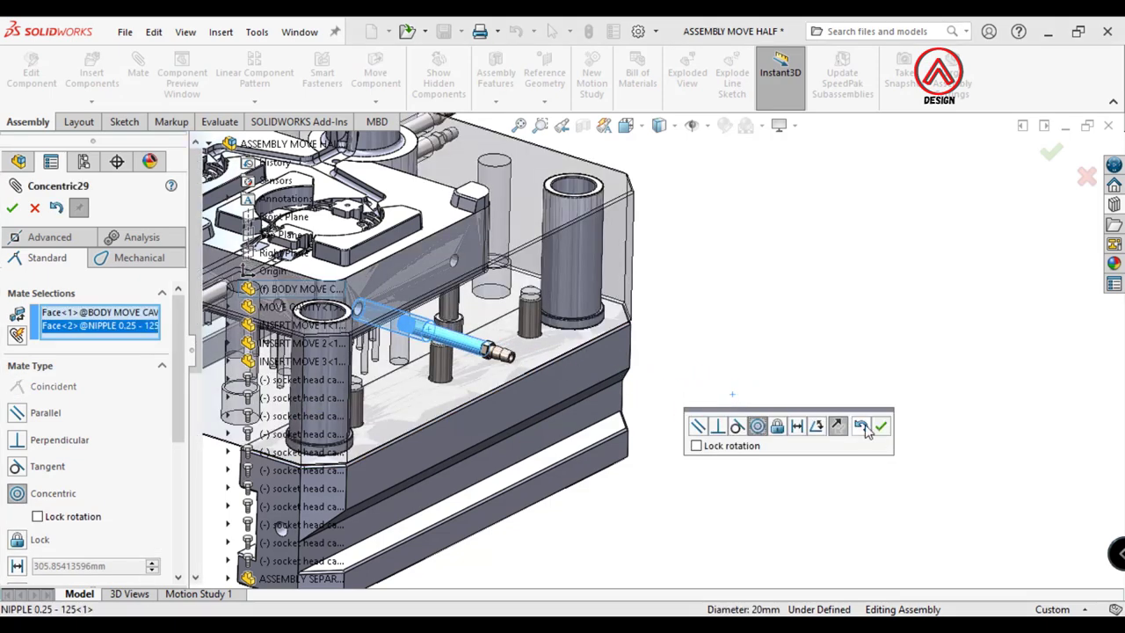
{"action": "left_click", "coordinate": [875, 427]}
Make the nipple coincident with the hole's seating face and check the fit
{"action": "scroll", "coordinate": [490, 352], "scroll_direction": "down", "scroll_amount": 3}
{"action": "scroll", "coordinate": [492, 355], "scroll_direction": "down", "scroll_amount": 3}
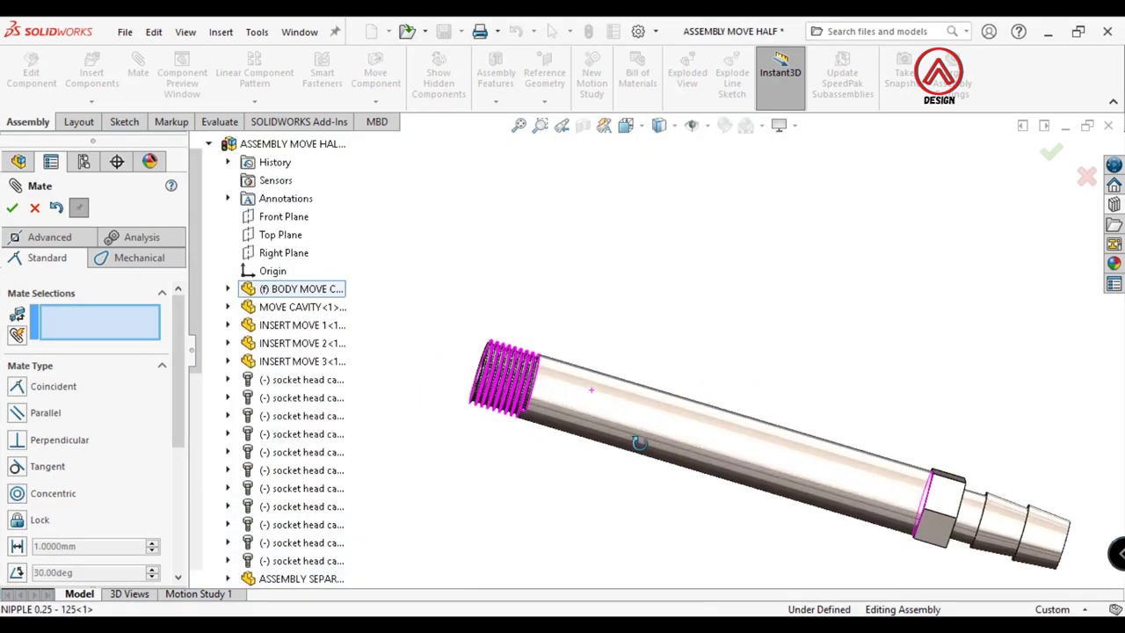
{"action": "scroll", "coordinate": [498, 359], "scroll_direction": "down", "scroll_amount": 2}
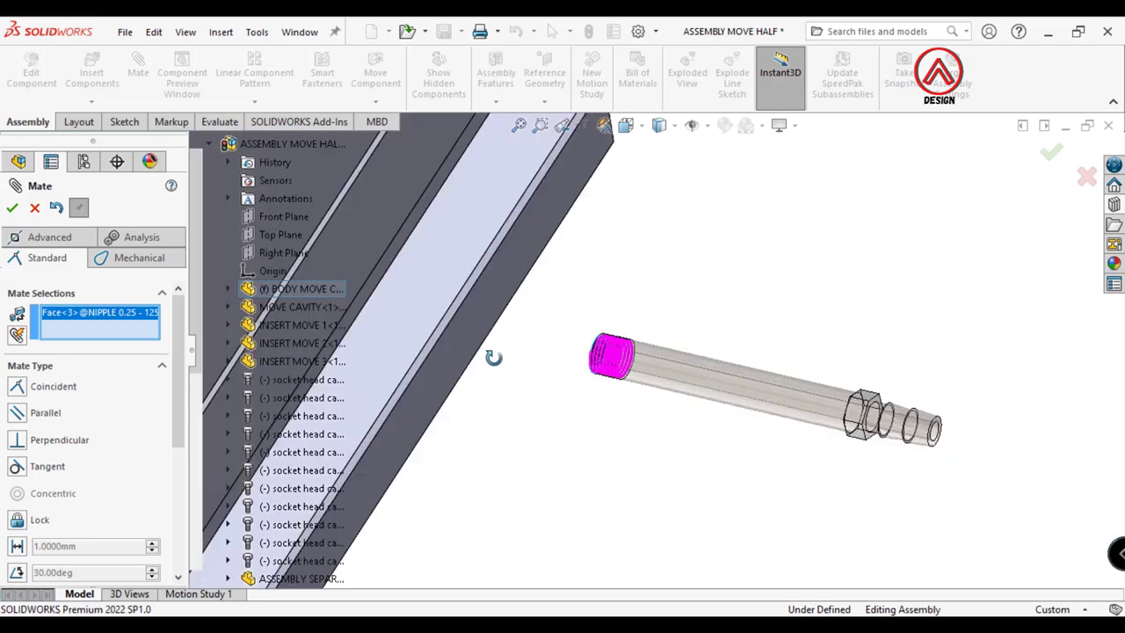
{"action": "middle_click_drag", "start_coordinate": [668, 397], "coordinate": [513, 318]}
{"action": "scroll", "coordinate": [513, 318], "scroll_direction": "down", "scroll_amount": 4}
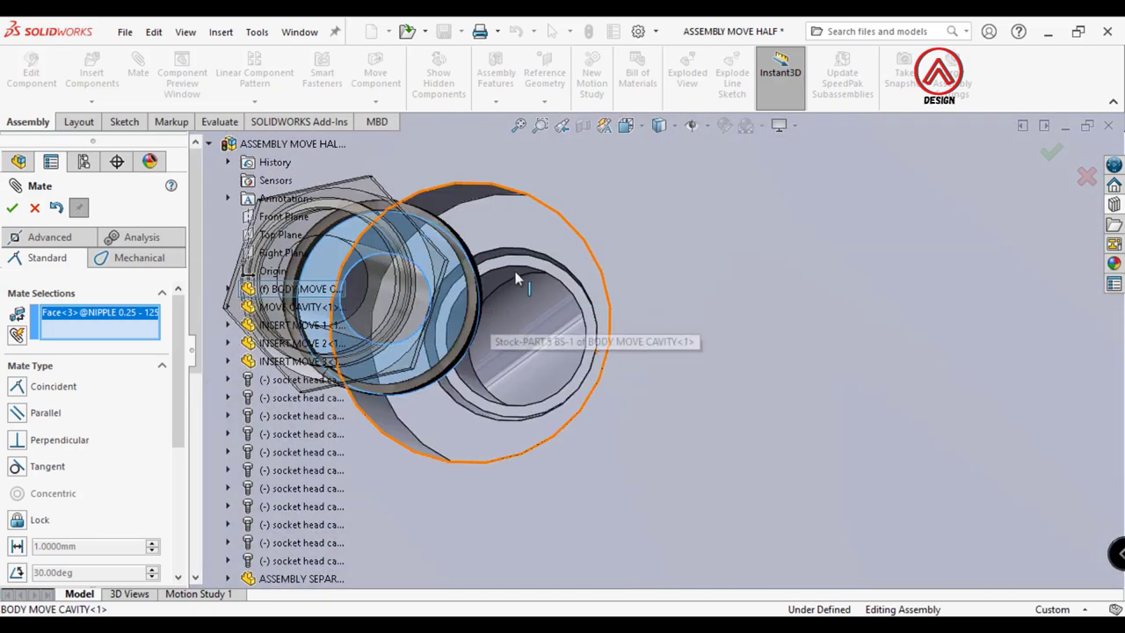
{"action": "left_click", "coordinate": [518, 264]}
{"action": "left_click", "coordinate": [754, 243]}
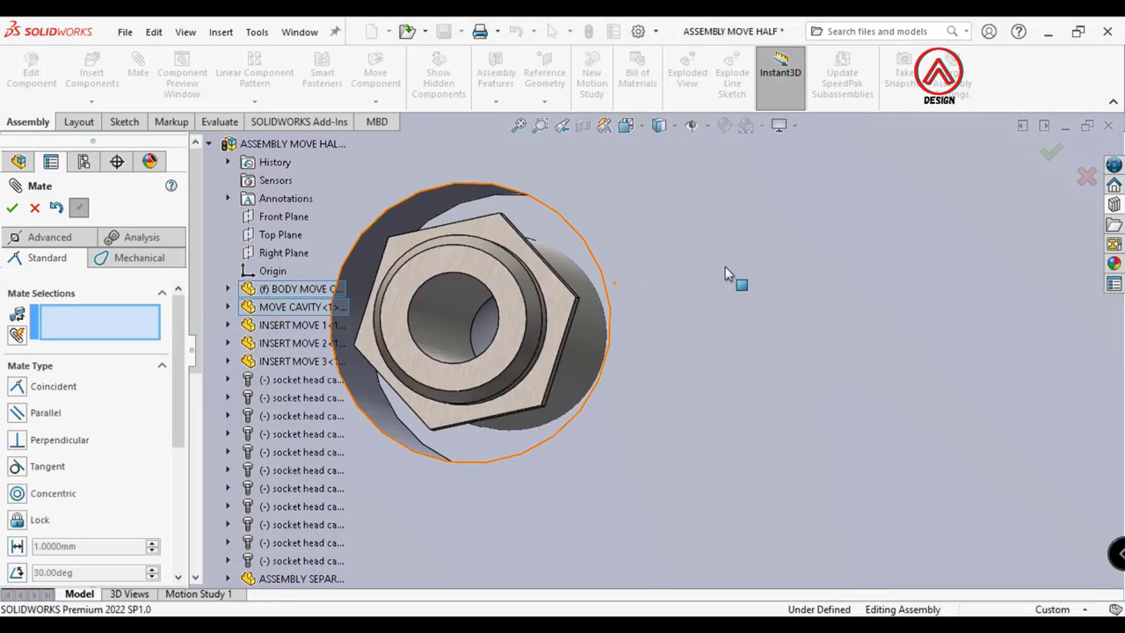
{"action": "mouse_move", "coordinate": [728, 272]}
{"action": "middle_mouse_down"}
{"action": "mouse_move", "coordinate": [635, 308]}
{"action": "mouse_move", "coordinate": [70, 215]}
{"action": "middle_mouse_up"}
Mirror NIPPLE 0.25 - 155 and 0.25 - 125 about the Right Plane as MirrorComponent4
{"action": "left_click", "coordinate": [12, 207]}
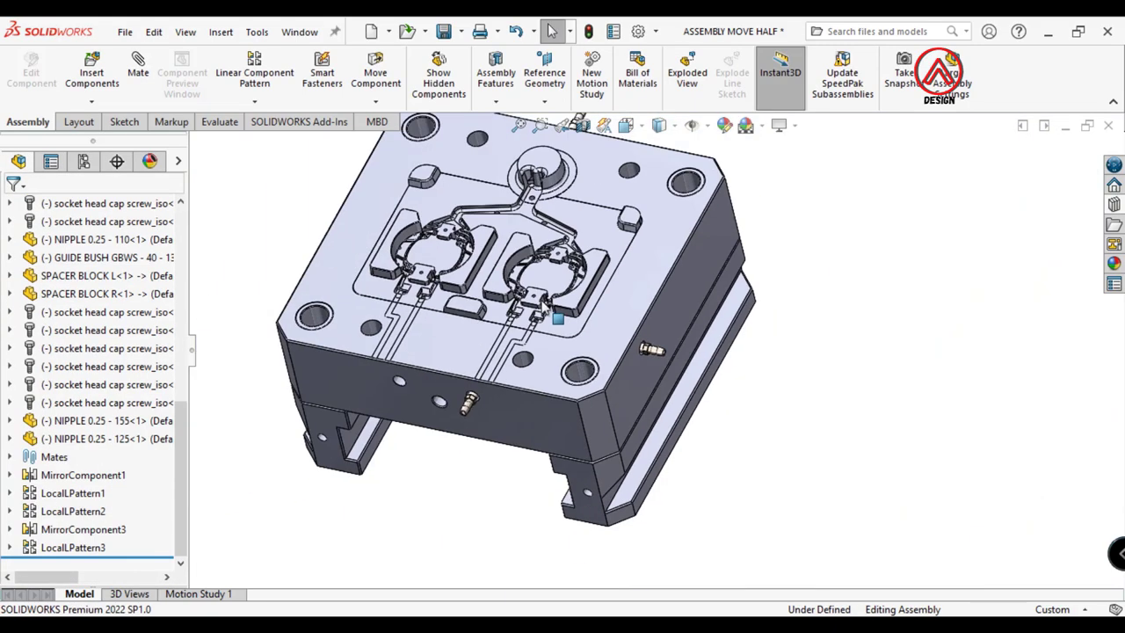
{"action": "left_click", "coordinate": [254, 101]}
{"action": "left_click", "coordinate": [282, 239]}
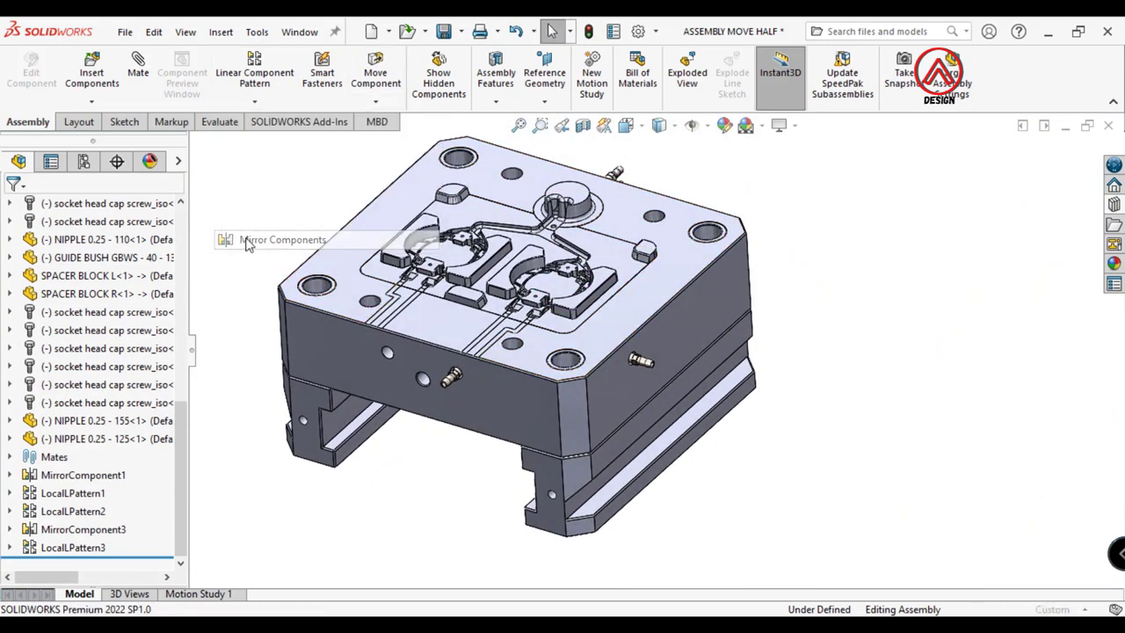
{"action": "left_click", "coordinate": [268, 252]}
{"action": "scroll", "coordinate": [466, 379], "scroll_direction": "down", "scroll_amount": 5}
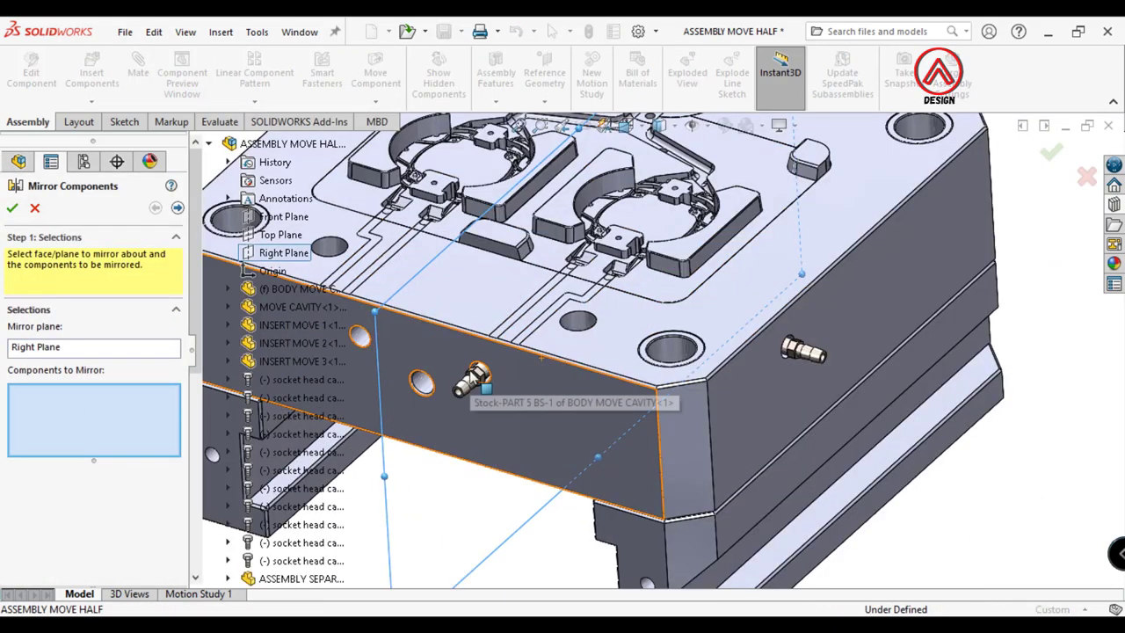
{"action": "scroll", "coordinate": [470, 382], "scroll_direction": "down", "scroll_amount": 2}
{"action": "left_click", "coordinate": [484, 377]}
{"action": "left_click", "coordinate": [1114, 345]}
{"action": "key", "text": "f"}
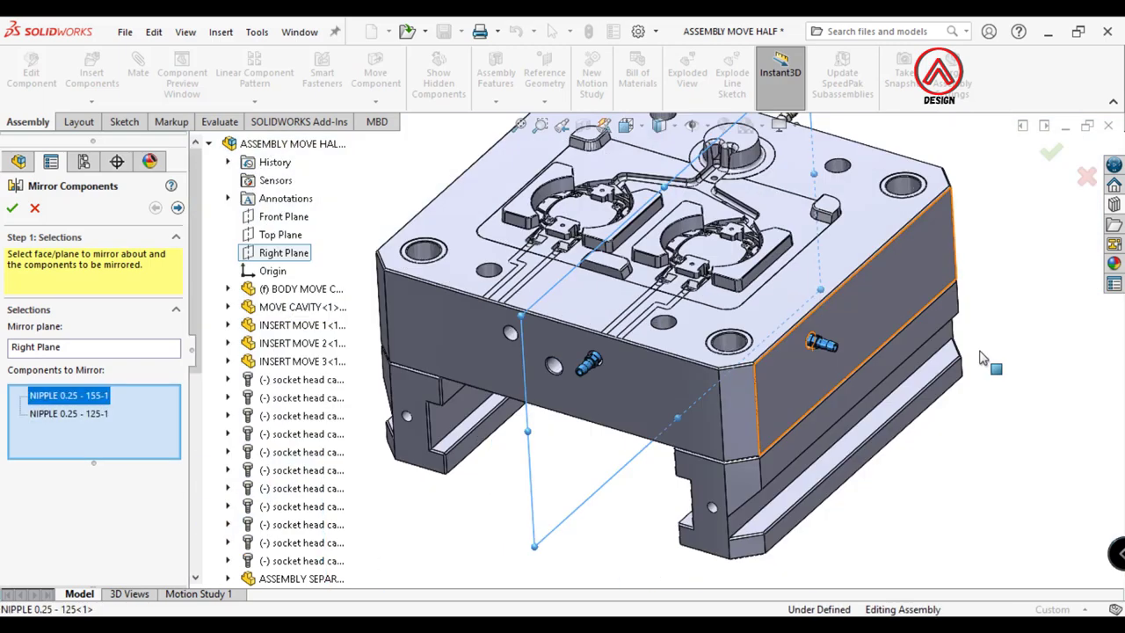
{"action": "key", "text": "Return"}
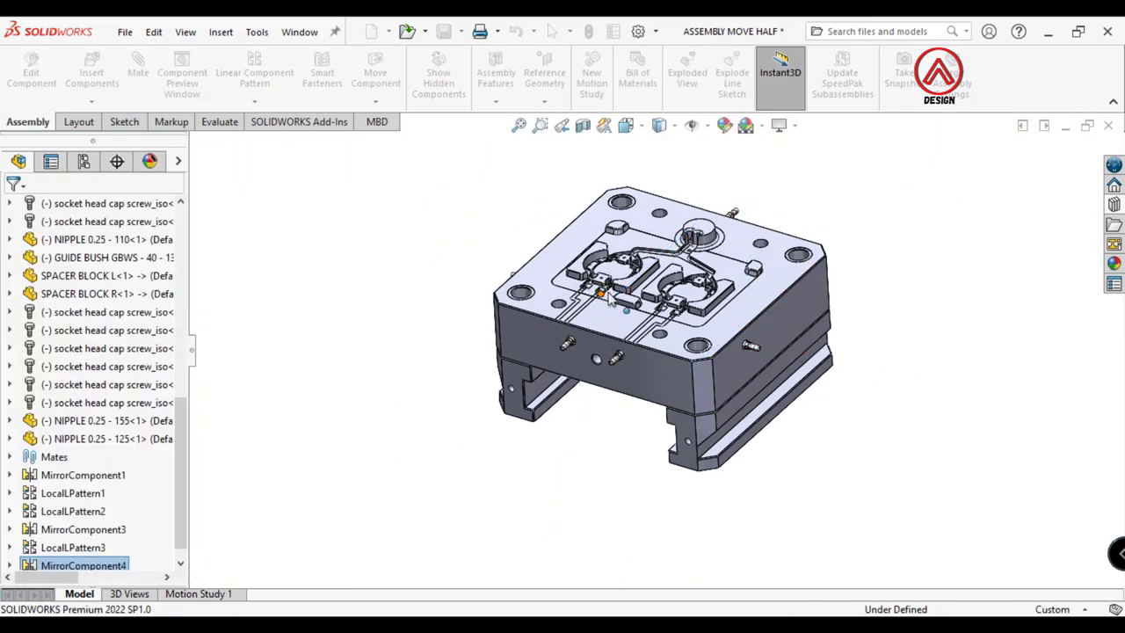
{"action": "key", "text": "ctrl+7"}
Insert the EYE BOLT M24 part and place it beside the mould
{"action": "left_click", "coordinate": [91, 70]}
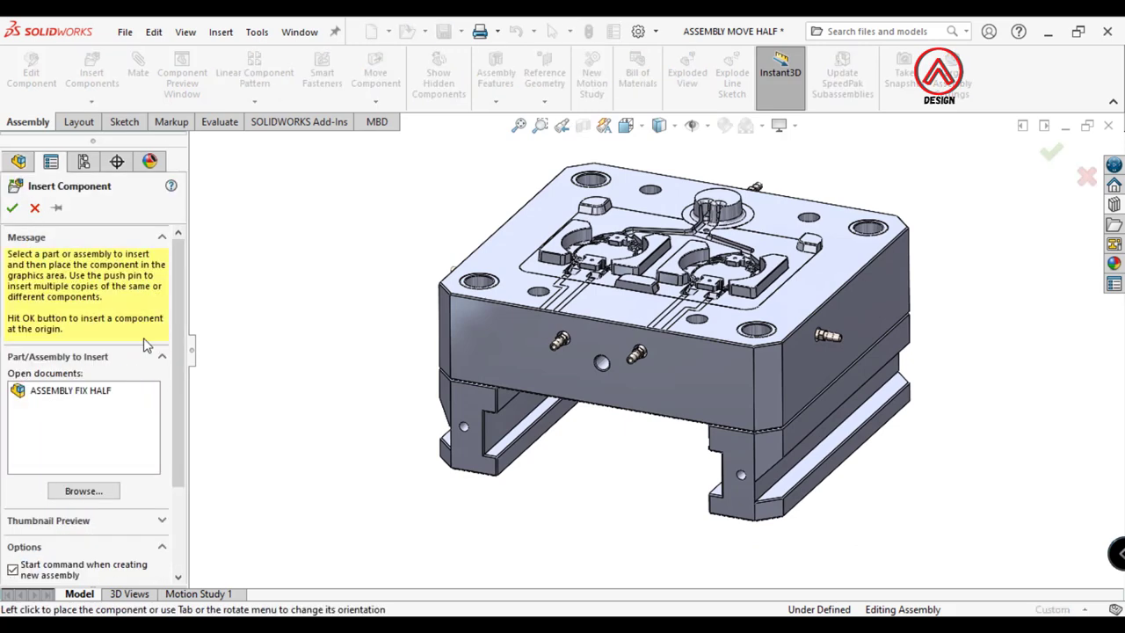
{"action": "left_click", "coordinate": [102, 494]}
{"action": "left_click", "coordinate": [395, 204]}
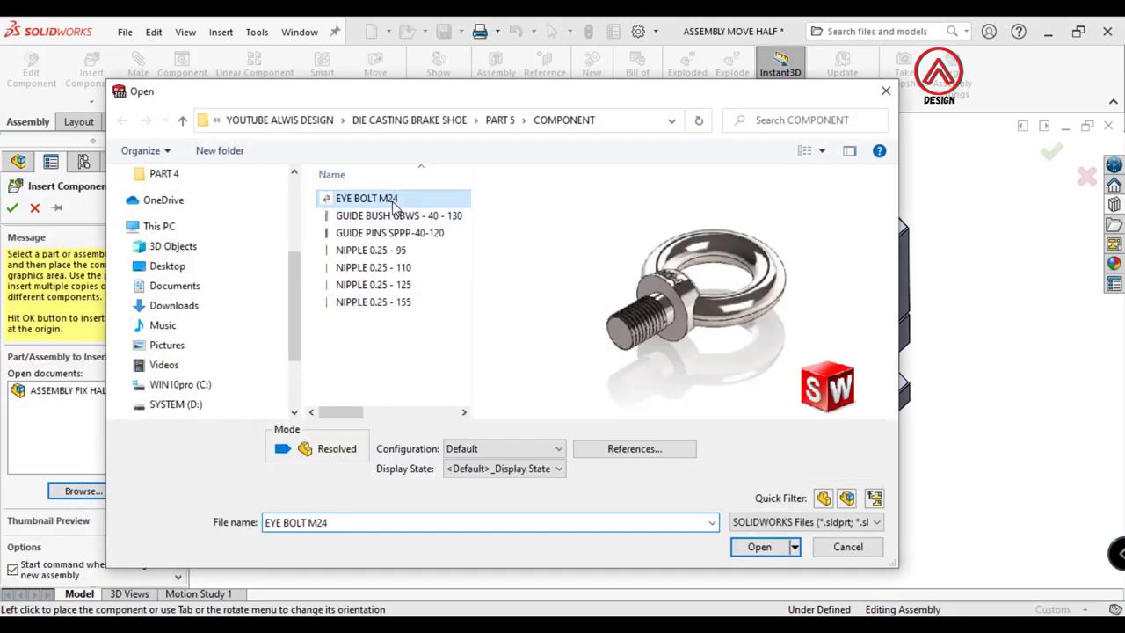
{"action": "left_click", "coordinate": [759, 547]}
{"action": "left_click", "coordinate": [582, 456]}
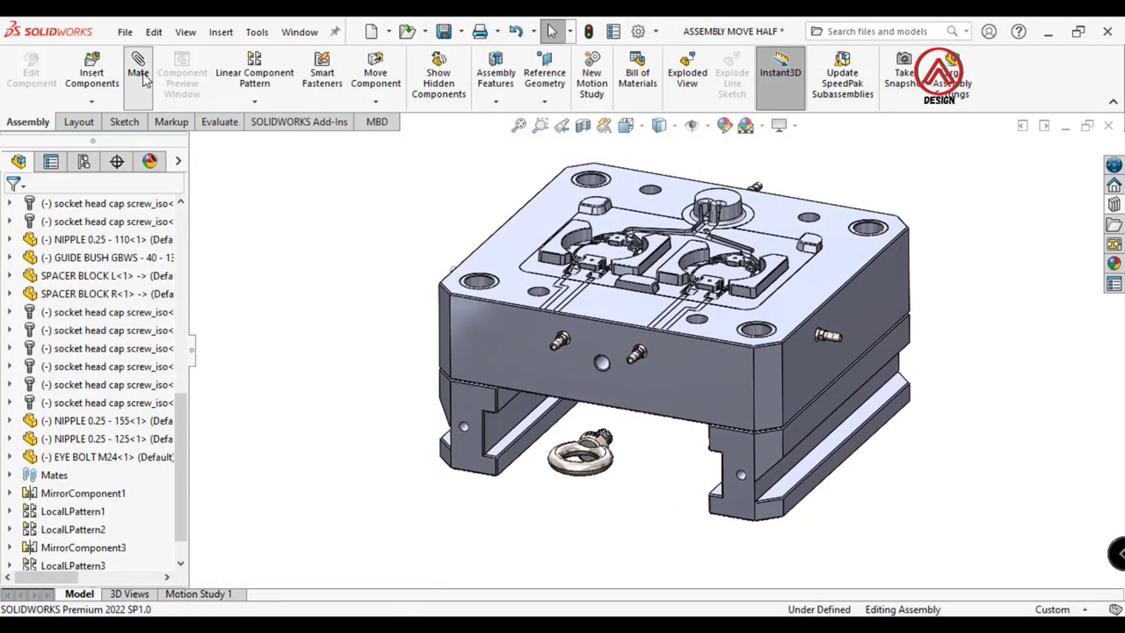
Mate the eye bolt's thread concentric with the hole in the mould body
{"action": "left_click", "coordinate": [138, 66]}
{"action": "scroll", "coordinate": [622, 370], "scroll_direction": "up", "scroll_amount": 5}
{"action": "left_click", "coordinate": [577, 362]}
{"action": "scroll", "coordinate": [577, 362], "scroll_direction": "down", "scroll_amount": 3}
{"action": "middle_click_drag", "start_coordinate": [578, 362], "coordinate": [800, 452]}
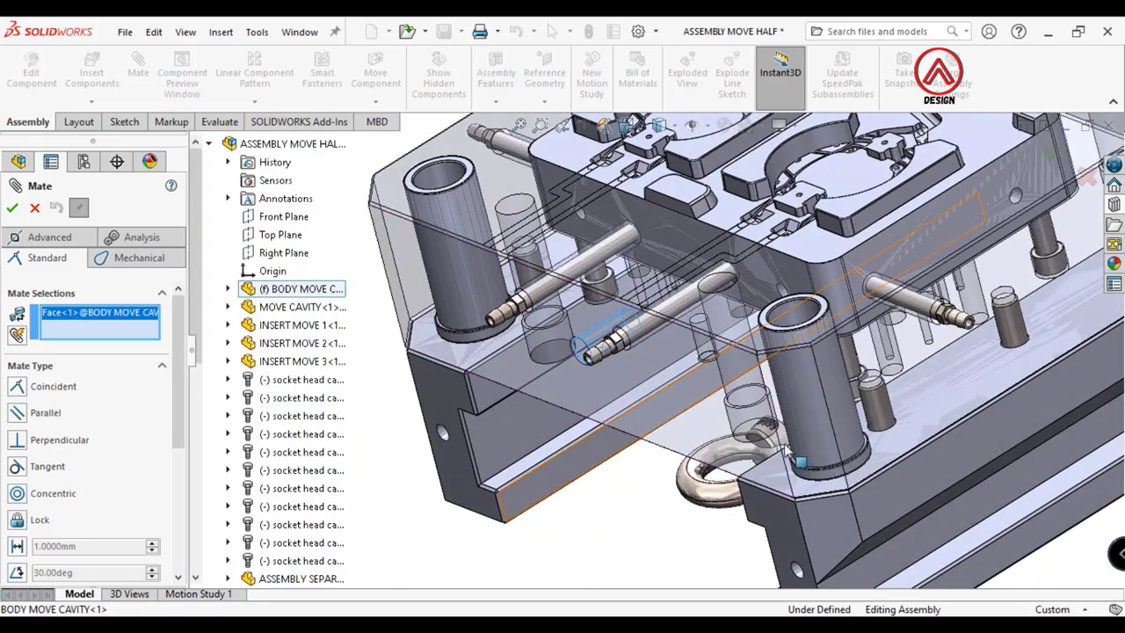
{"action": "scroll", "coordinate": [800, 452], "scroll_direction": "up", "scroll_amount": 5}
{"action": "mouse_move", "coordinate": [665, 440]}
{"action": "middle_mouse_down"}
{"action": "mouse_move", "coordinate": [619, 461]}
{"action": "mouse_move", "coordinate": [681, 431]}
{"action": "middle_mouse_up"}
{"action": "left_click", "coordinate": [681, 430]}
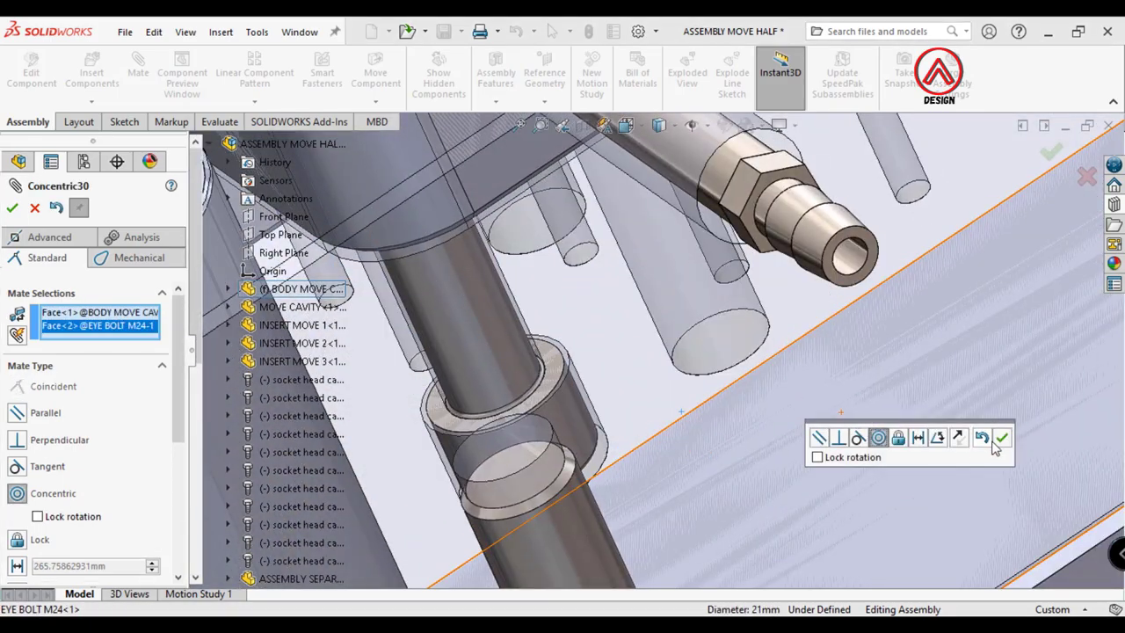
{"action": "left_click", "coordinate": [999, 442]}
Seat the eye bolt's shoulder coincident with the mould's side face
{"action": "scroll", "coordinate": [849, 407], "scroll_direction": "down", "scroll_amount": 5}
{"action": "scroll", "coordinate": [849, 404], "scroll_direction": "down", "scroll_amount": 5}
{"action": "scroll", "coordinate": [565, 395], "scroll_direction": "up", "scroll_amount": 3}
{"action": "mouse_move", "coordinate": [565, 395]}
{"action": "middle_mouse_down"}
{"action": "mouse_move", "coordinate": [581, 142]}
{"action": "mouse_move", "coordinate": [583, 258]}
{"action": "middle_mouse_up"}
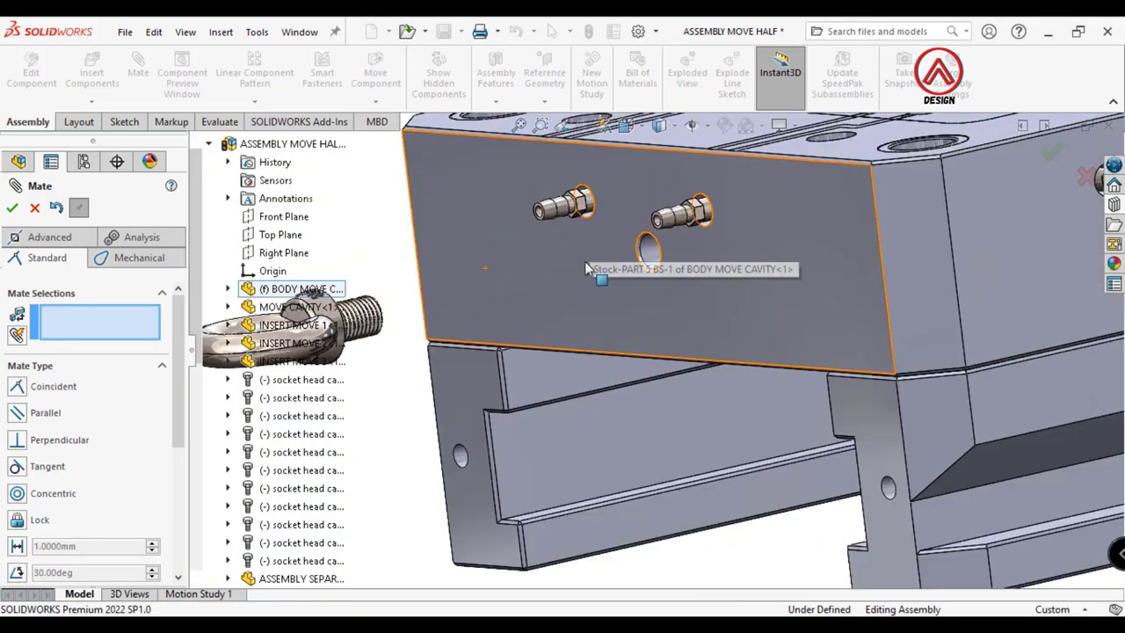
{"action": "left_click", "coordinate": [591, 262]}
{"action": "middle_click_drag", "start_coordinate": [591, 262], "coordinate": [509, 360]}
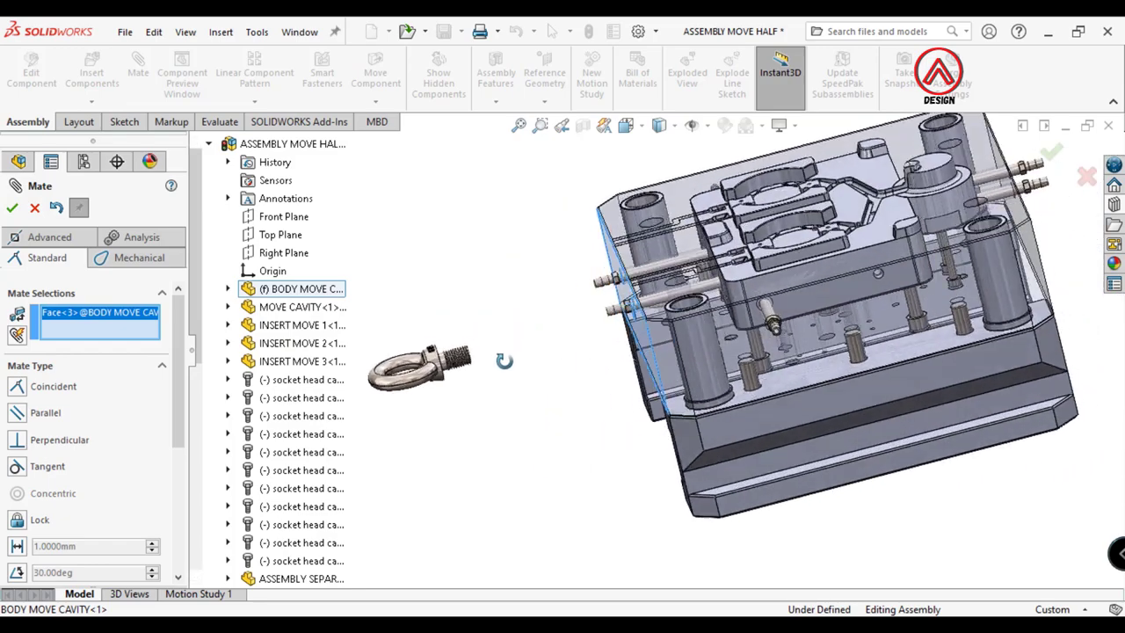
{"action": "scroll", "coordinate": [483, 332], "scroll_direction": "up", "scroll_amount": 3}
{"action": "left_click", "coordinate": [525, 352]}
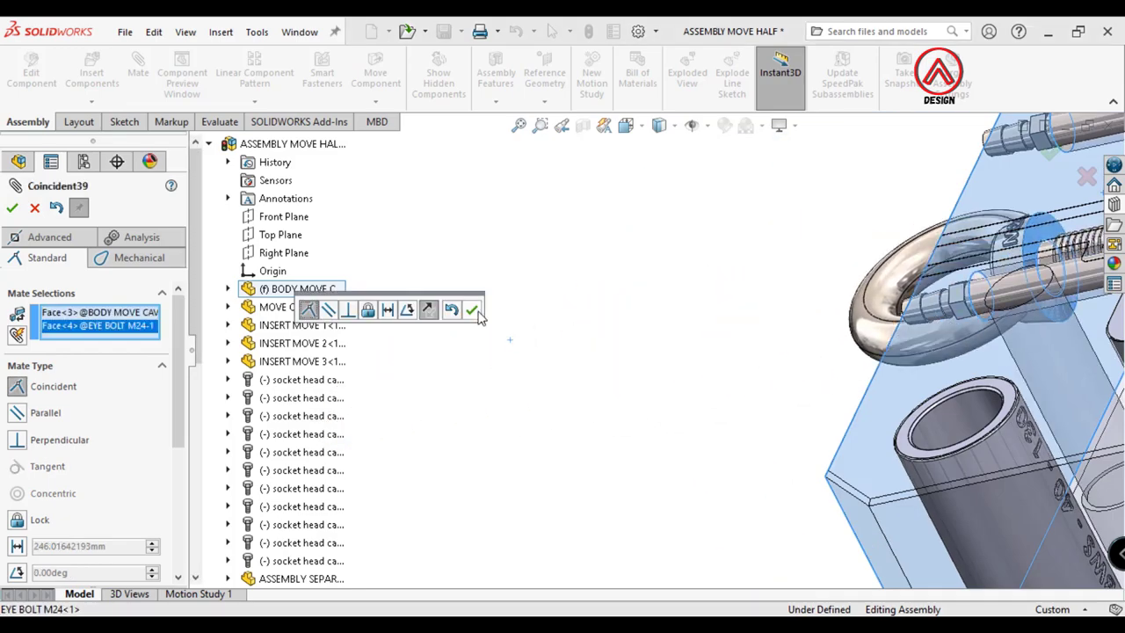
{"action": "left_click", "coordinate": [474, 308]}
{"action": "middle_click_drag", "start_coordinate": [815, 387], "coordinate": [838, 356]}
{"action": "left_click", "coordinate": [12, 208]}
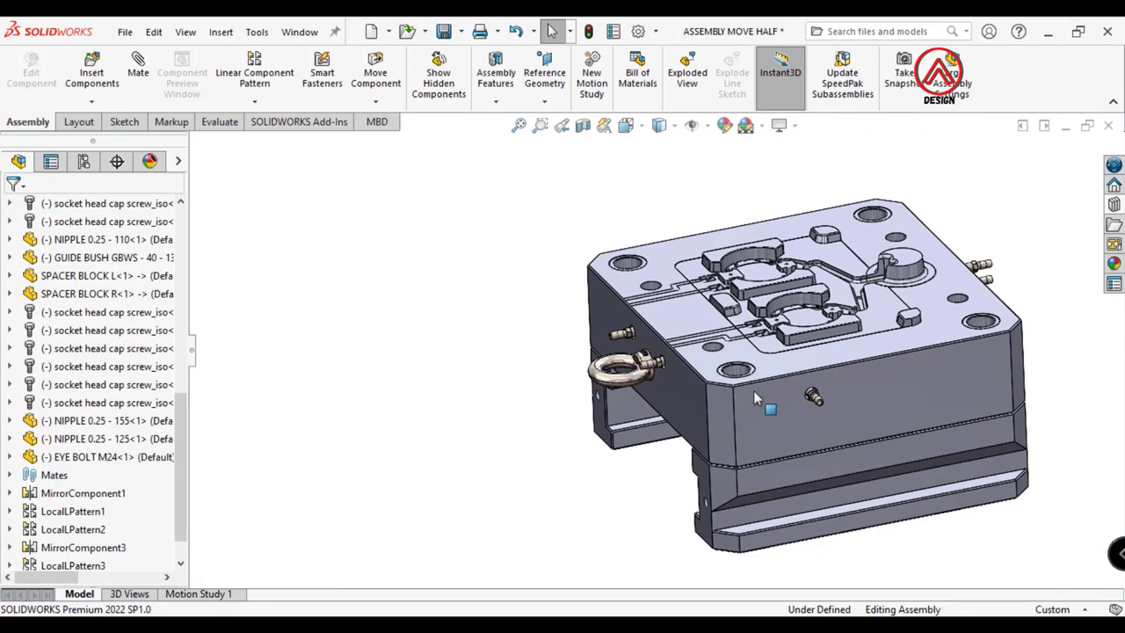
Orbit around the mould to inspect the mounted eye bolt
{"action": "mouse_move", "coordinate": [753, 390]}
{"action": "middle_mouse_down"}
{"action": "mouse_move", "coordinate": [805, 261]}
{"action": "mouse_move", "coordinate": [665, 130]}
{"action": "mouse_move", "coordinate": [556, 256]}
{"action": "middle_mouse_up"}
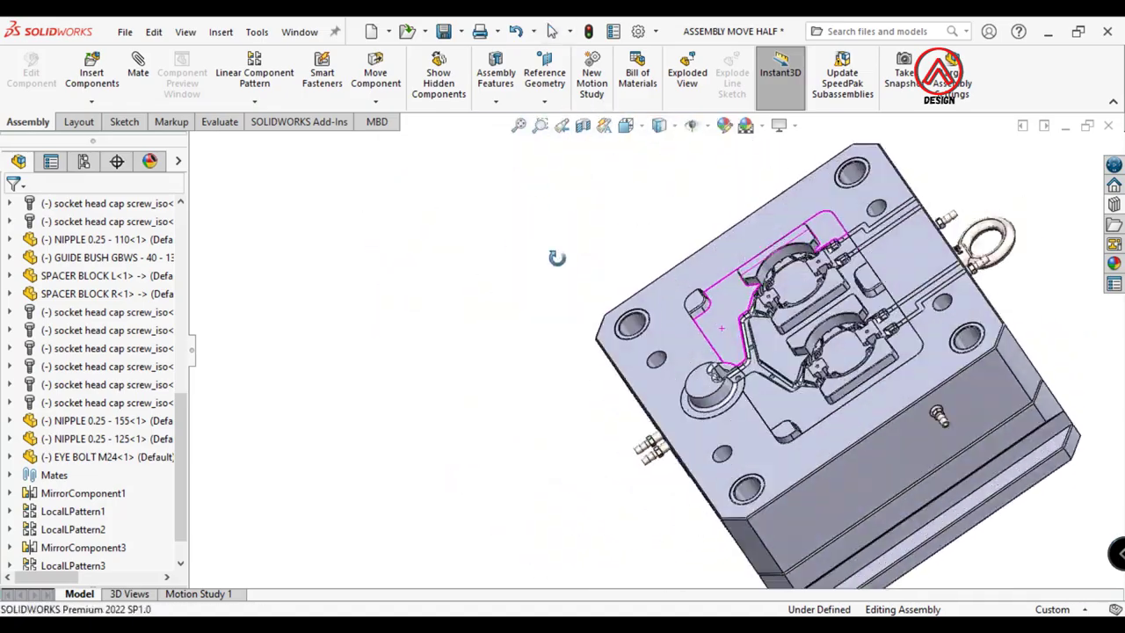
{"action": "scroll", "coordinate": [765, 391], "scroll_direction": "up", "scroll_amount": 5}
{"action": "middle_click_drag", "start_coordinate": [717, 457], "coordinate": [668, 422]}
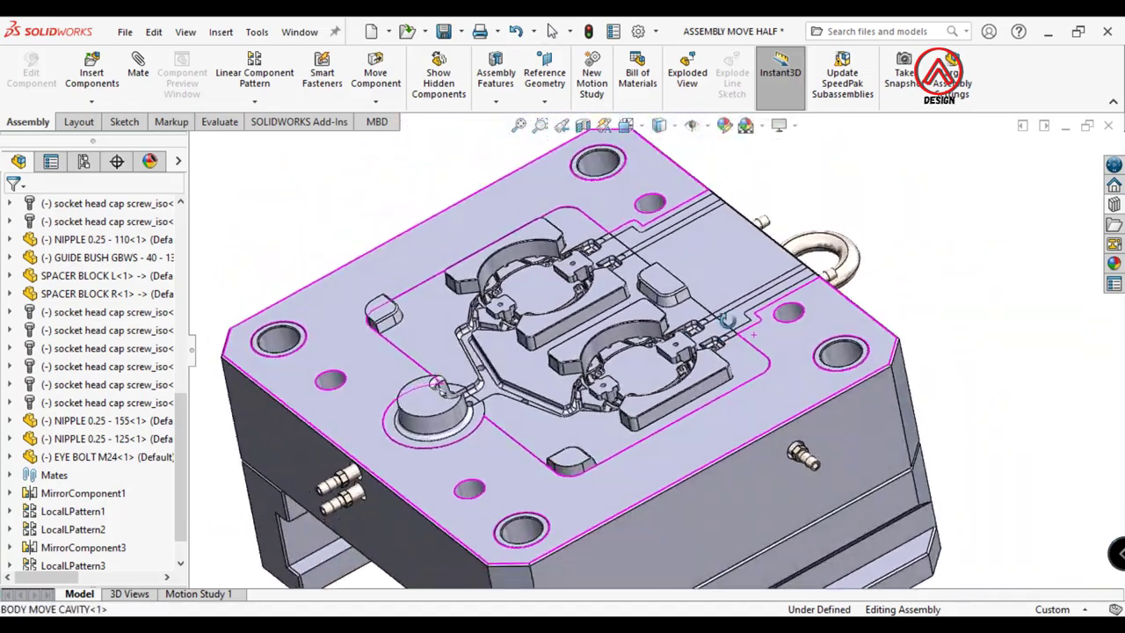
{"action": "scroll", "coordinate": [668, 422], "scroll_direction": "down", "scroll_amount": 5}
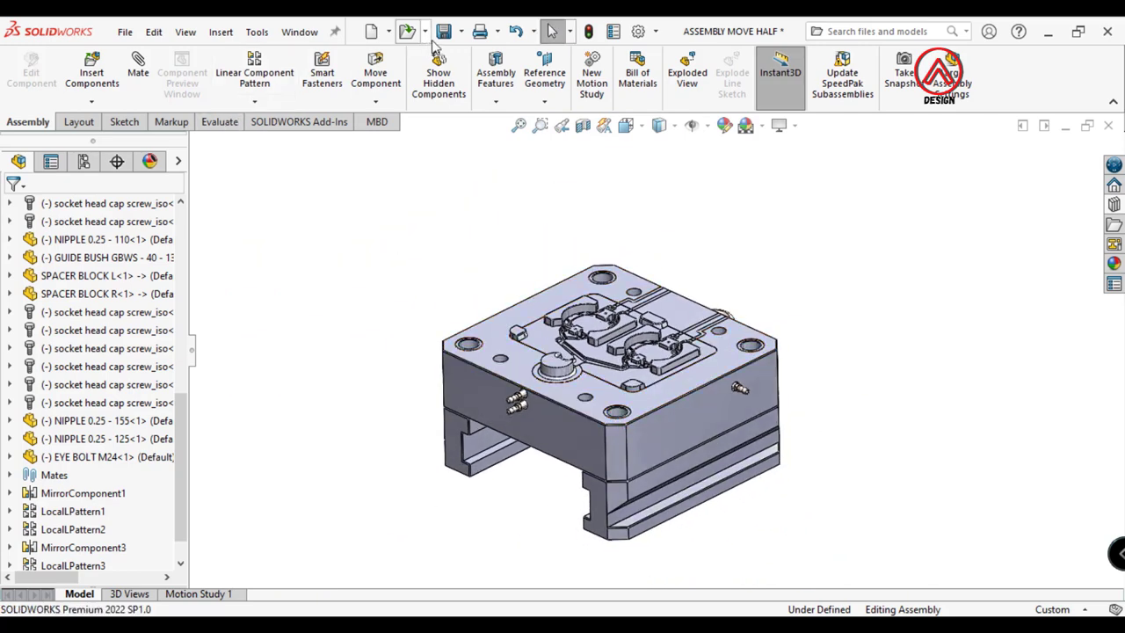
Save the ASSEMBLY MOVE HALF assembly and all modified documents with Save All
{"action": "left_click", "coordinate": [444, 34]}
{"action": "left_click", "coordinate": [326, 269]}
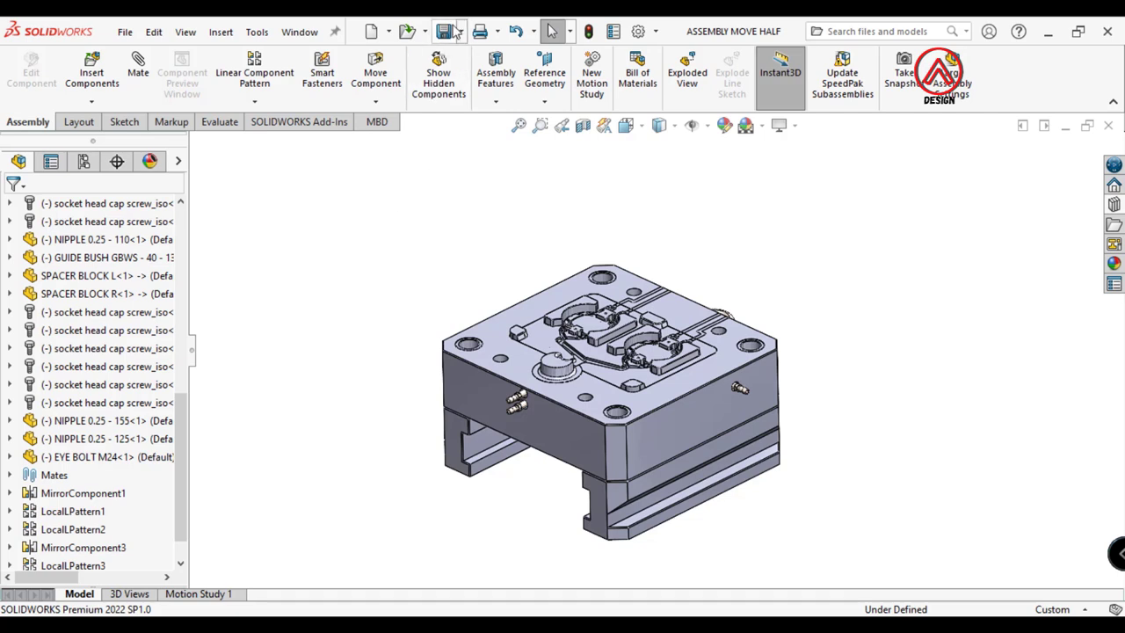
{"action": "middle_click_drag", "start_coordinate": [606, 316], "coordinate": [655, 362]}
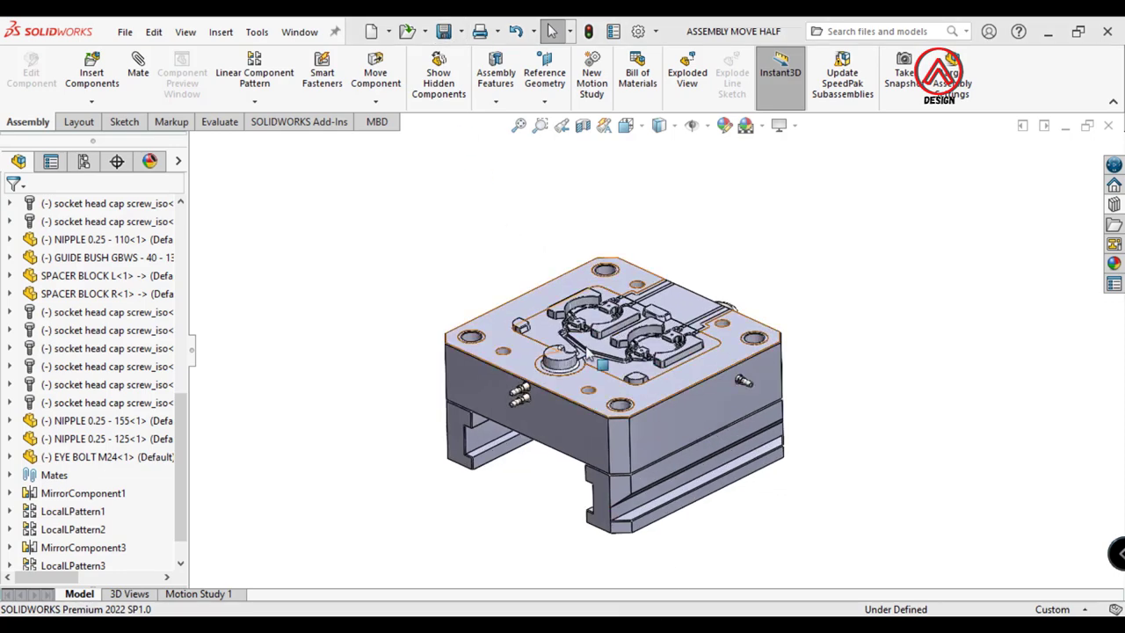
{"action": "middle_click_drag", "start_coordinate": [587, 352], "coordinate": [633, 334]}
Create a new assembly with EJECTOR PLATE from the ASSEMBLY folder fixed at the origin
{"action": "left_click", "coordinate": [370, 32]}
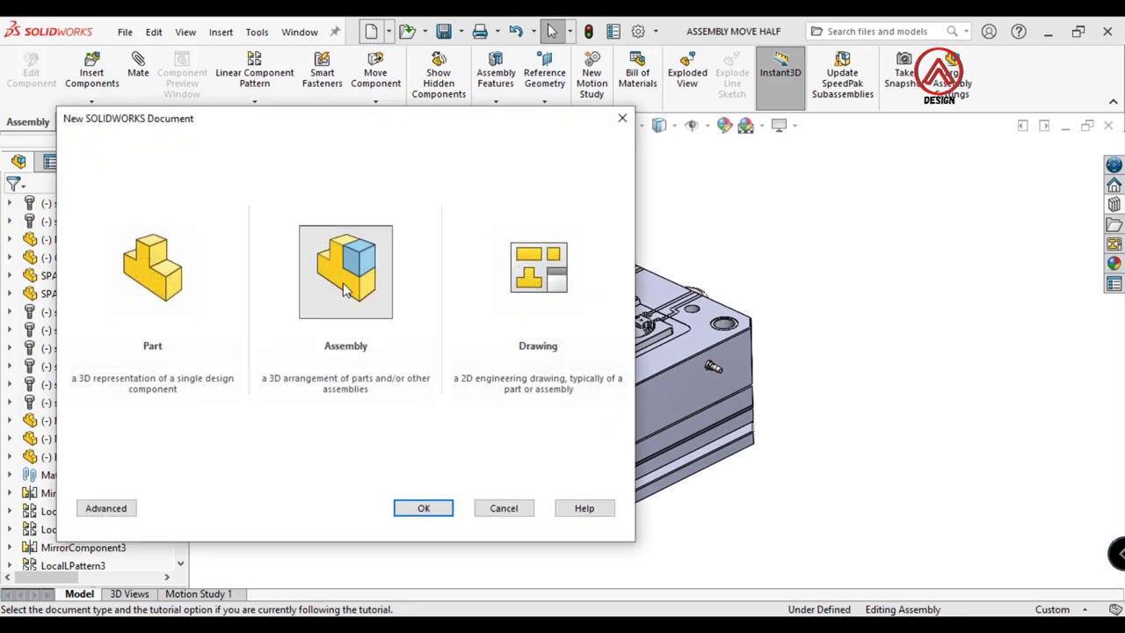
{"action": "left_click", "coordinate": [424, 508]}
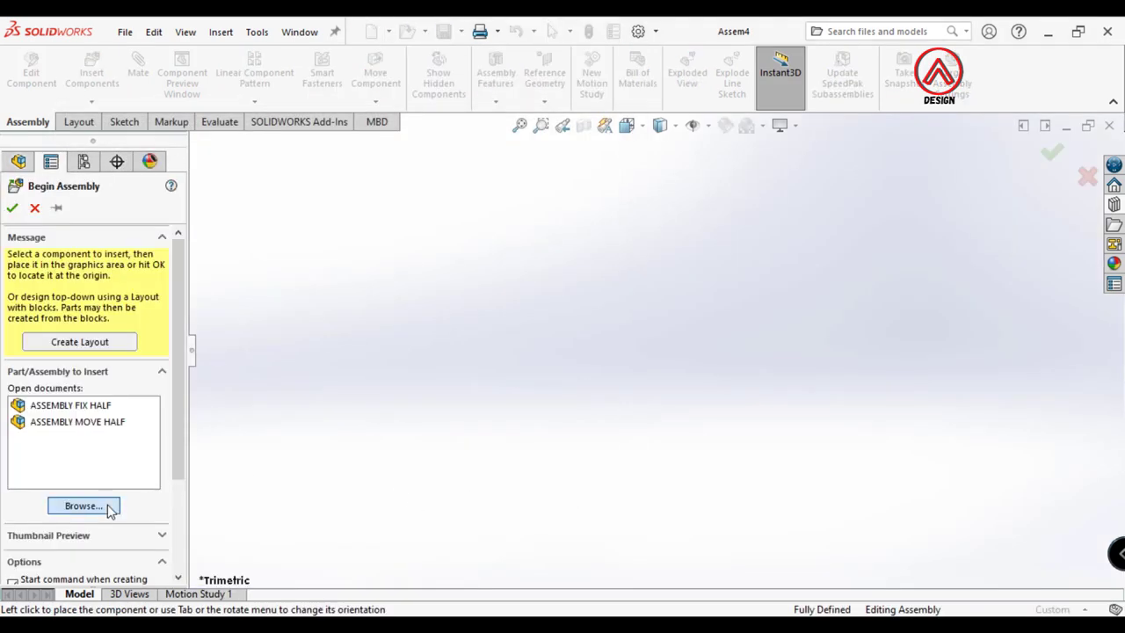
{"action": "left_click", "coordinate": [108, 507]}
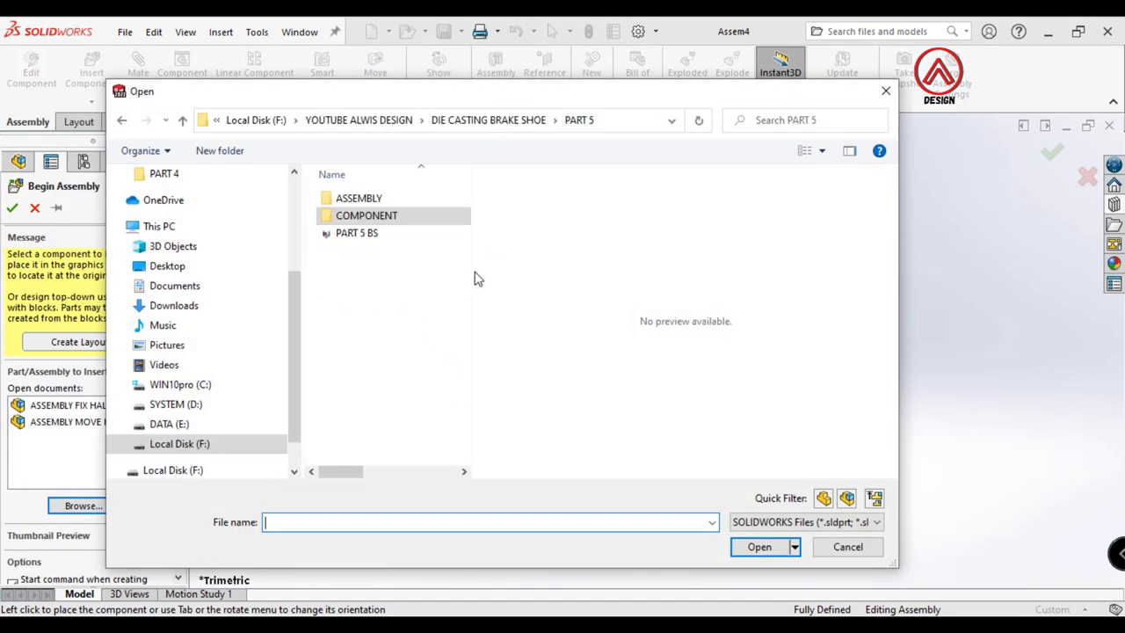
{"action": "double_click", "coordinate": [384, 202]}
{"action": "left_click", "coordinate": [382, 356]}
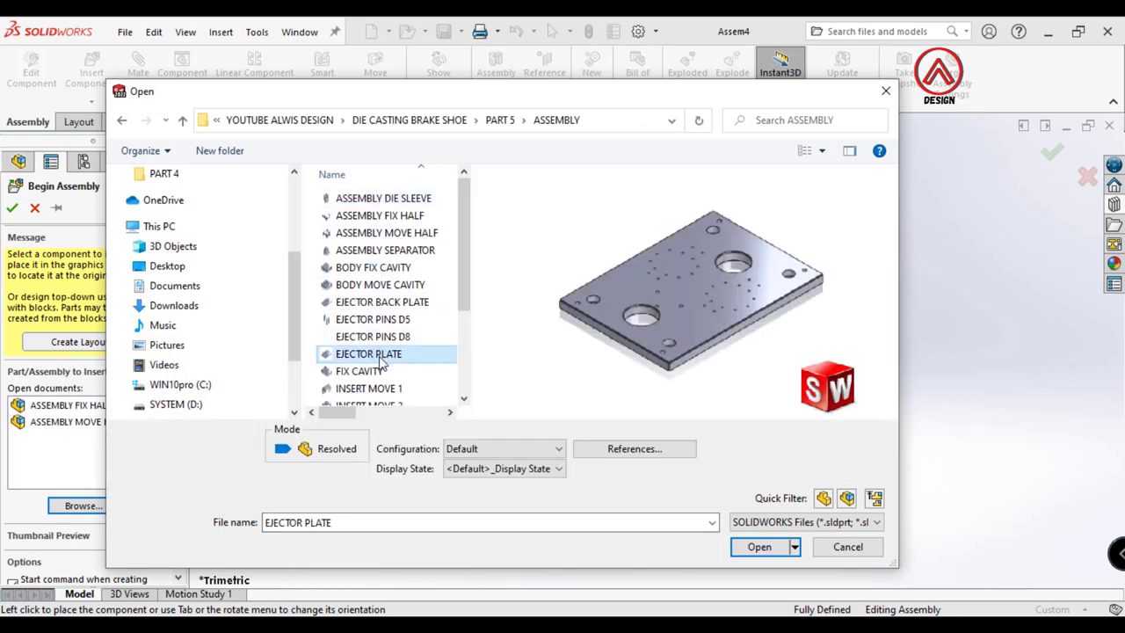
{"action": "left_click", "coordinate": [759, 549]}
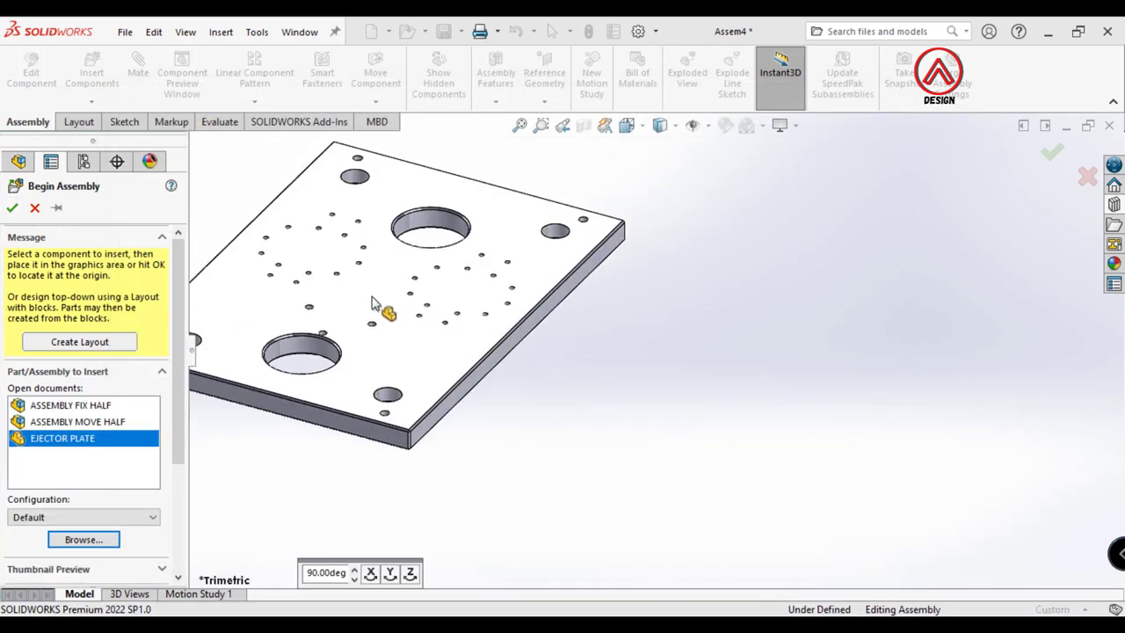
{"action": "left_click", "coordinate": [12, 210]}
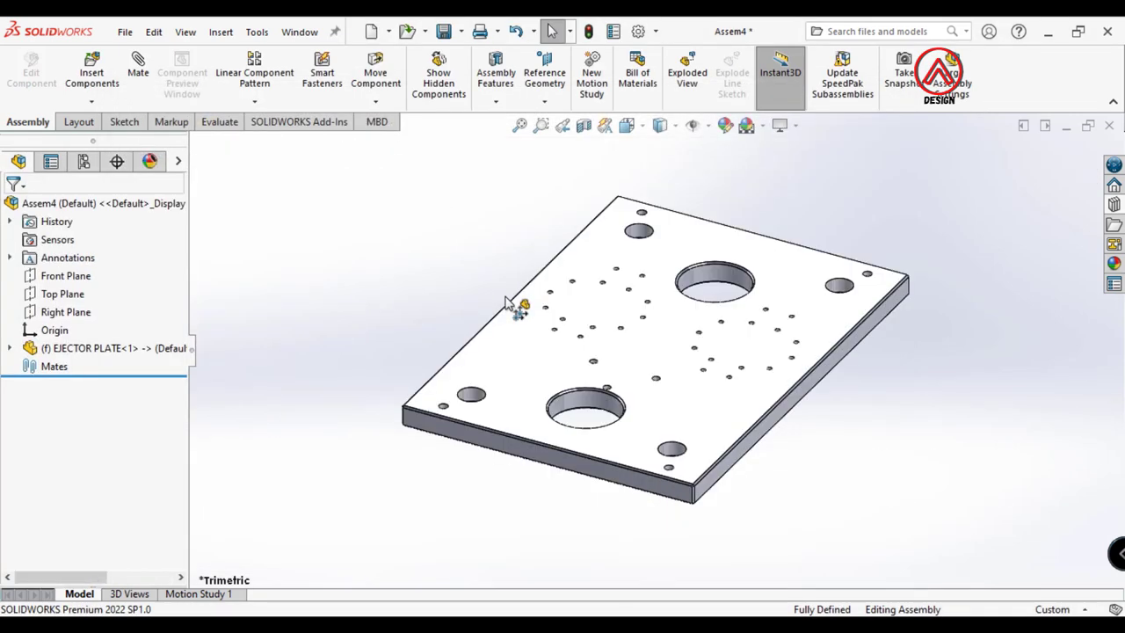
{"action": "mouse_move", "coordinate": [684, 302]}
{"action": "middle_mouse_down"}
{"action": "mouse_move", "coordinate": [692, 331]}
{"action": "mouse_move", "coordinate": [575, 381]}
{"action": "middle_mouse_up"}
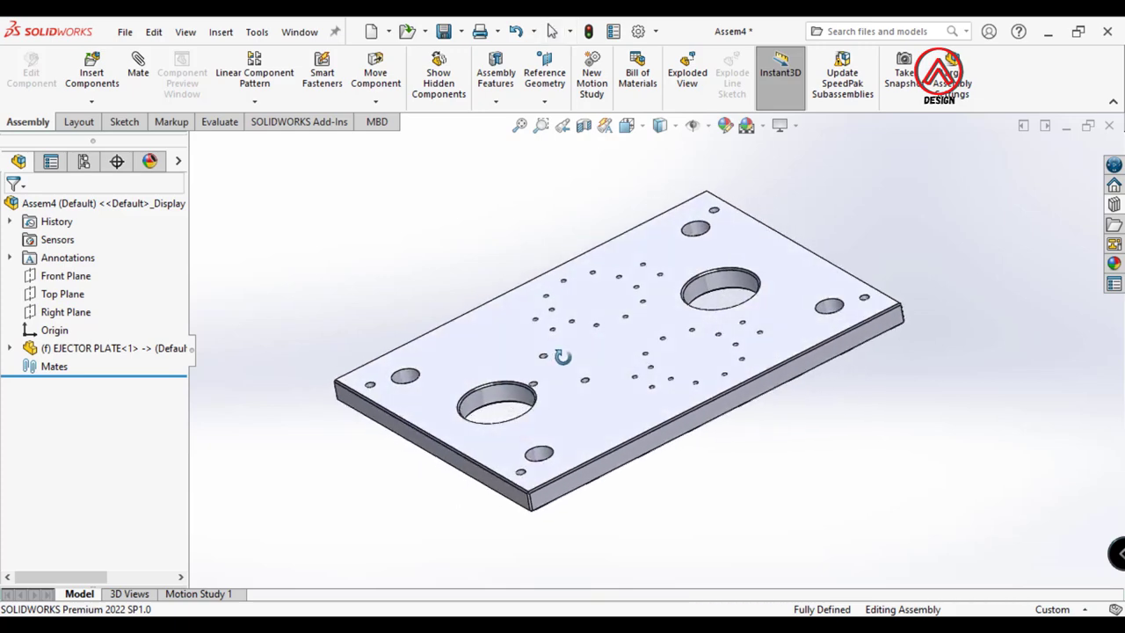
{"action": "middle_click_drag", "start_coordinate": [567, 385], "coordinate": [570, 364]}
Insert the RETURN PINS part and place it beside the ejector plate
{"action": "left_click", "coordinate": [77, 80]}
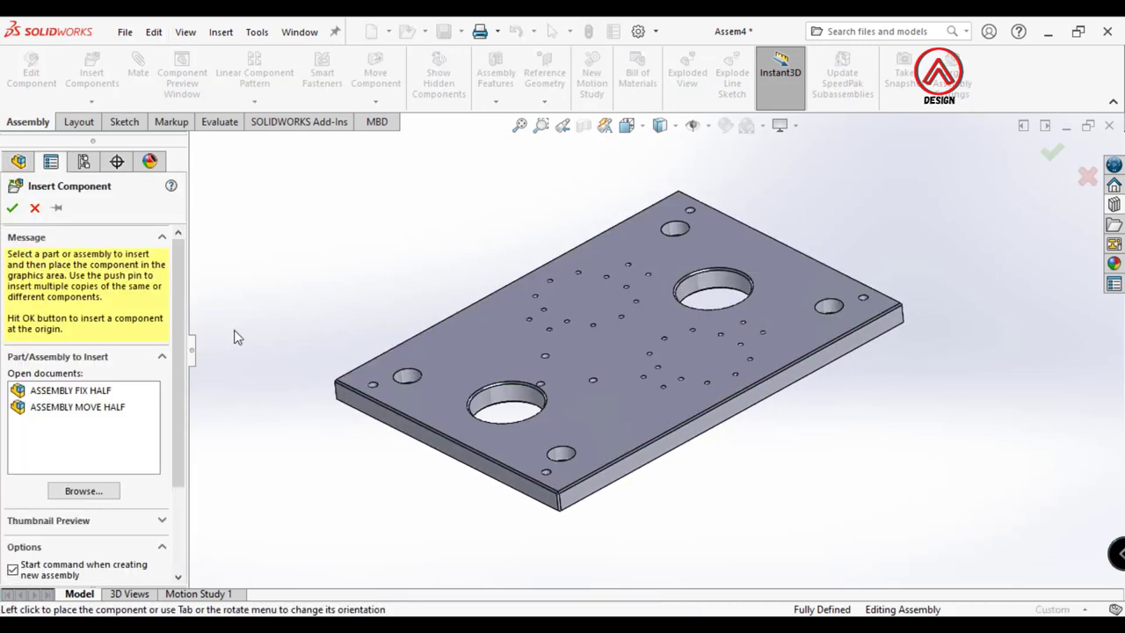
{"action": "left_click", "coordinate": [98, 495]}
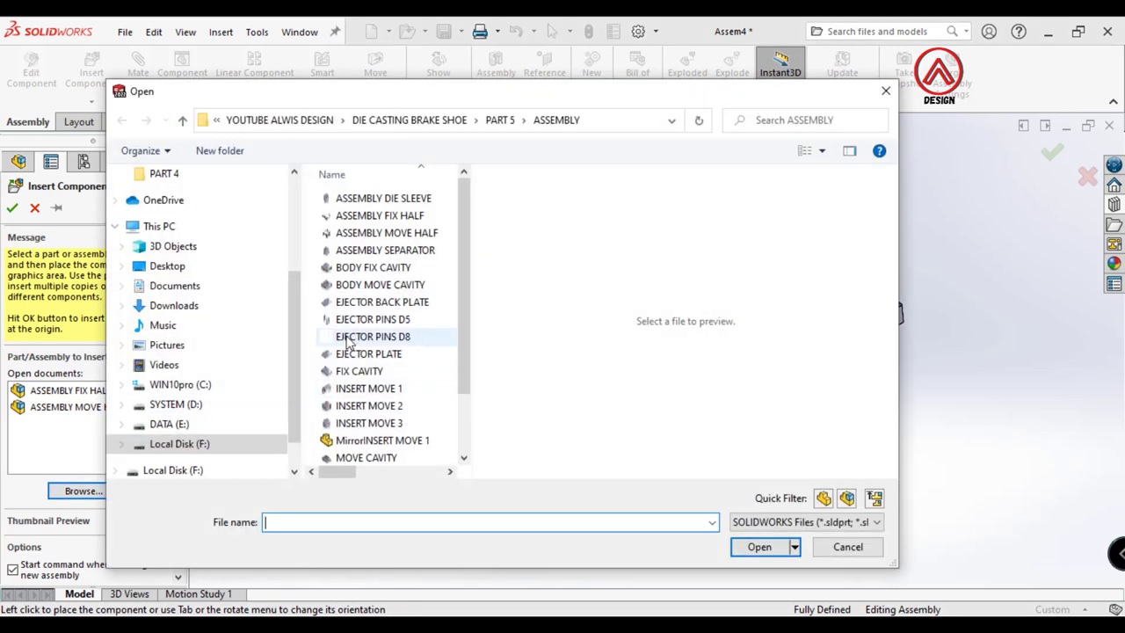
{"action": "scroll", "coordinate": [413, 423], "scroll_direction": "down", "scroll_amount": 2}
{"action": "left_click", "coordinate": [364, 403]}
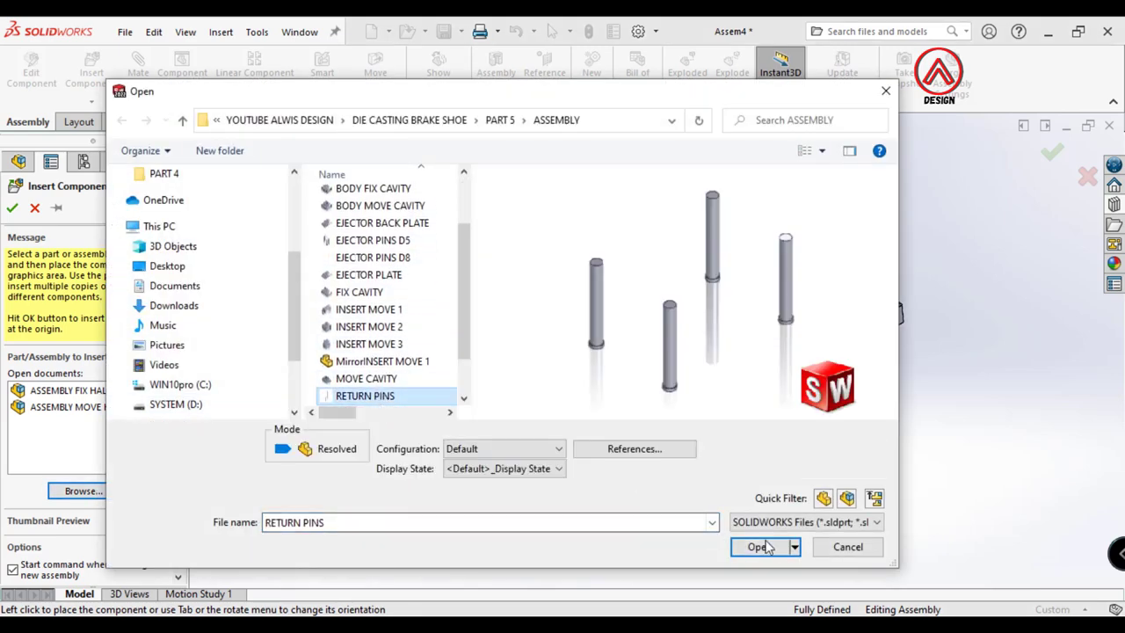
{"action": "left_click", "coordinate": [760, 547]}
{"action": "left_click", "coordinate": [508, 344]}
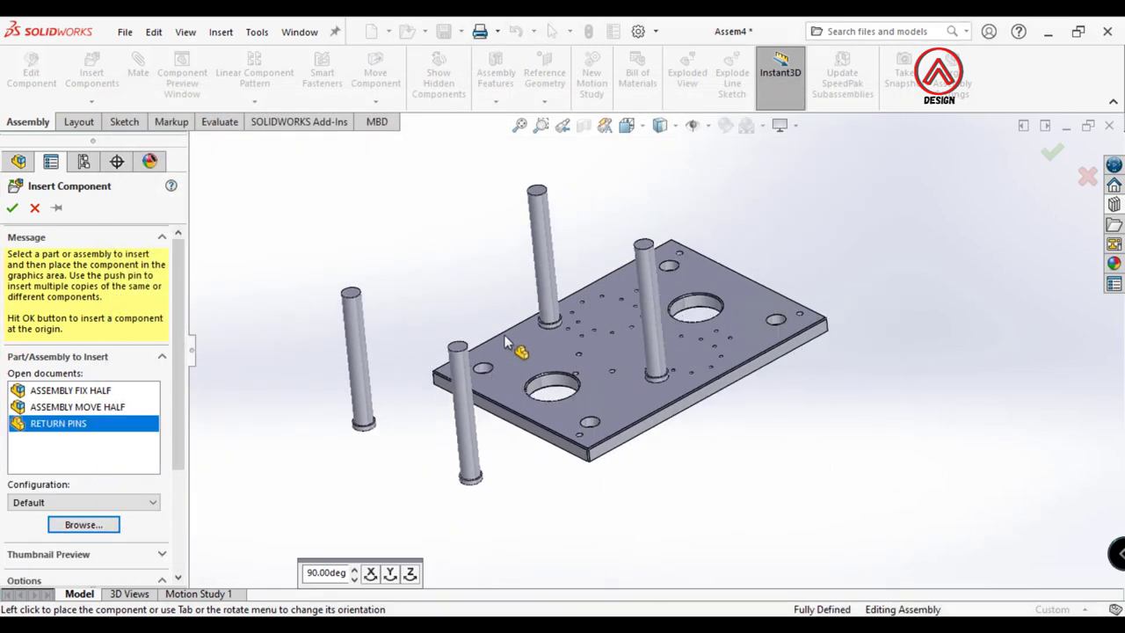
Mate the return pins concentric with the ejector plate holes
{"action": "left_click", "coordinate": [363, 360]}
{"action": "scroll", "coordinate": [457, 365], "scroll_direction": "down", "scroll_amount": 3}
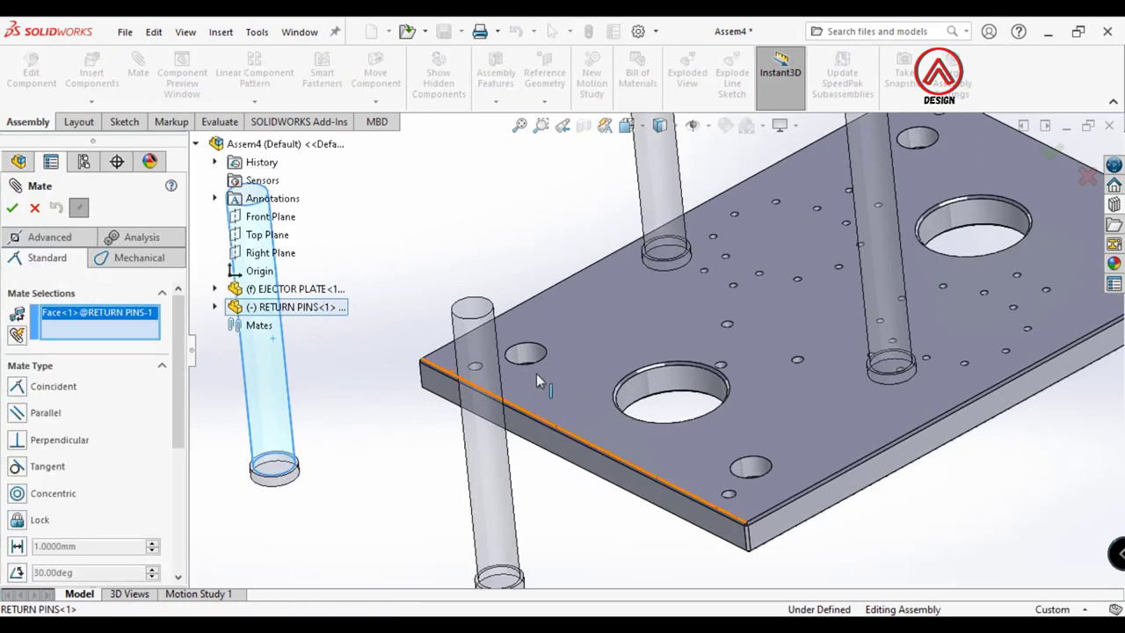
{"action": "left_click", "coordinate": [529, 358]}
{"action": "left_click", "coordinate": [516, 406]}
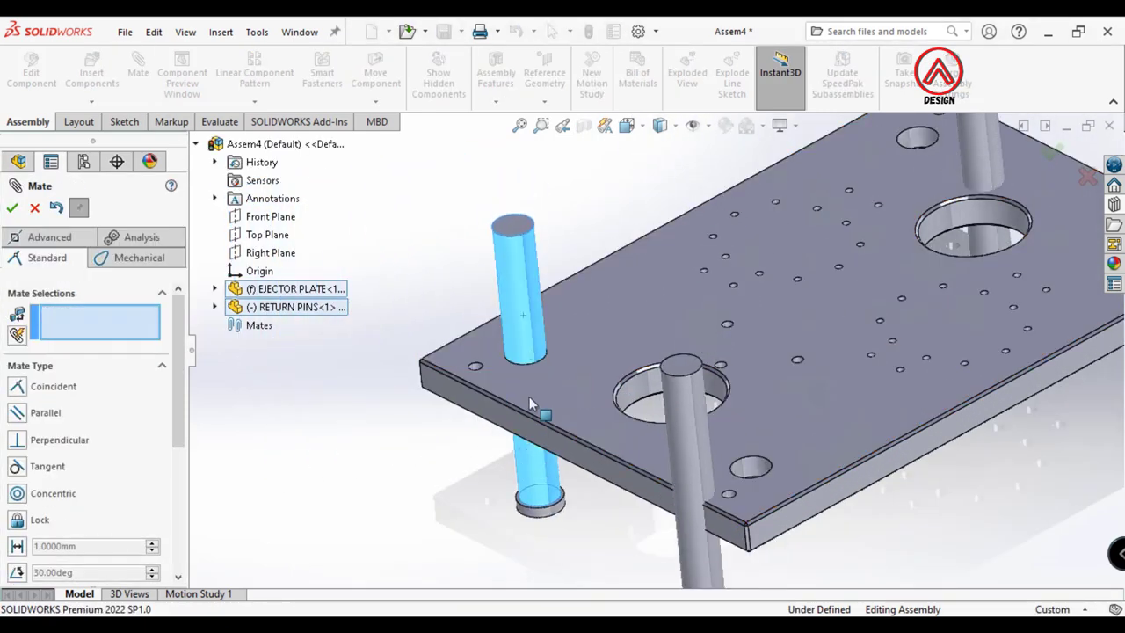
{"action": "middle_click_drag", "start_coordinate": [536, 419], "coordinate": [724, 472]}
{"action": "scroll", "coordinate": [704, 368], "scroll_direction": "down", "scroll_amount": 5}
{"action": "left_click", "coordinate": [704, 368]}
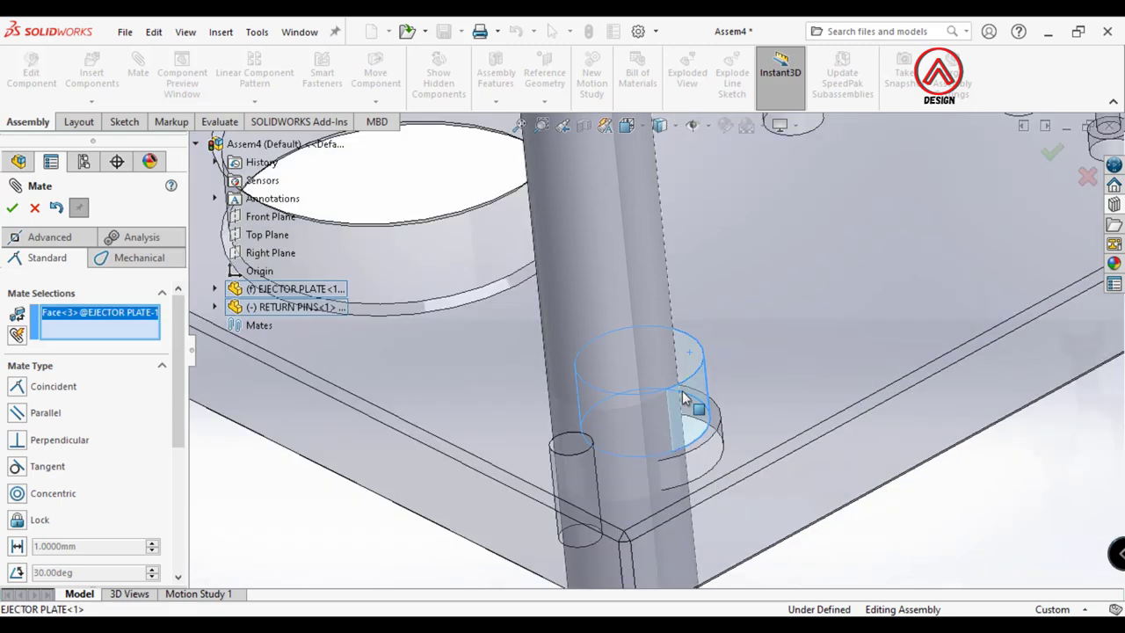
{"action": "scroll", "coordinate": [683, 395], "scroll_direction": "up", "scroll_amount": 3}
{"action": "left_click", "coordinate": [663, 563]}
{"action": "left_click", "coordinate": [903, 552]}
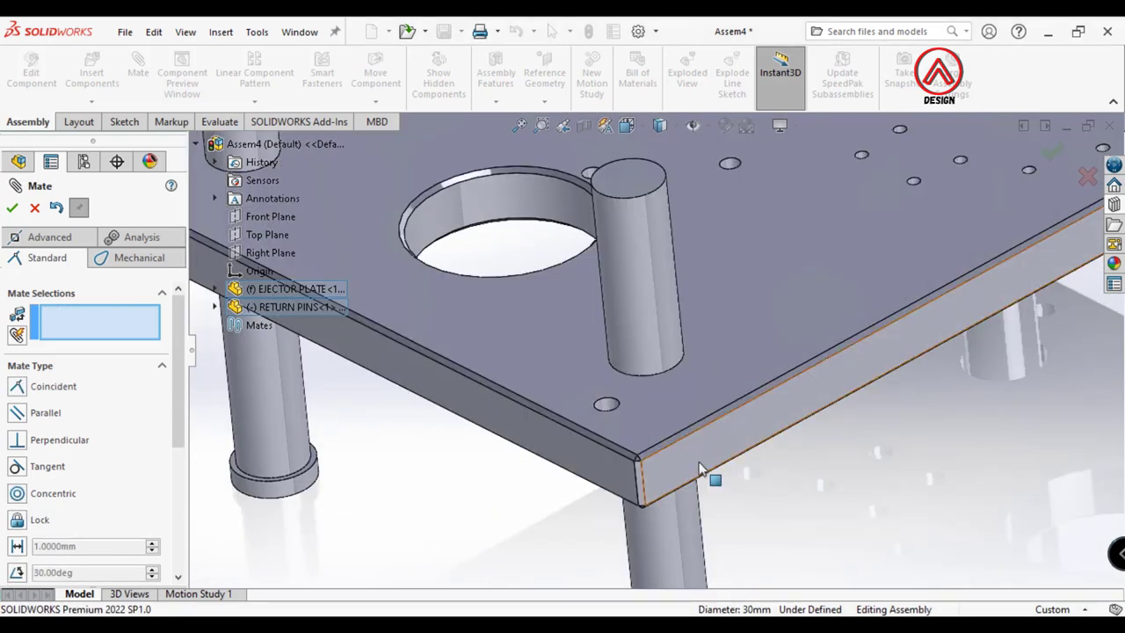
Make the return pins' end faces coincident and flush with the plate face
{"action": "scroll", "coordinate": [616, 369], "scroll_direction": "up", "scroll_amount": 3}
{"action": "middle_click_drag", "start_coordinate": [616, 369], "coordinate": [515, 410]}
{"action": "scroll", "coordinate": [482, 431], "scroll_direction": "down", "scroll_amount": 5}
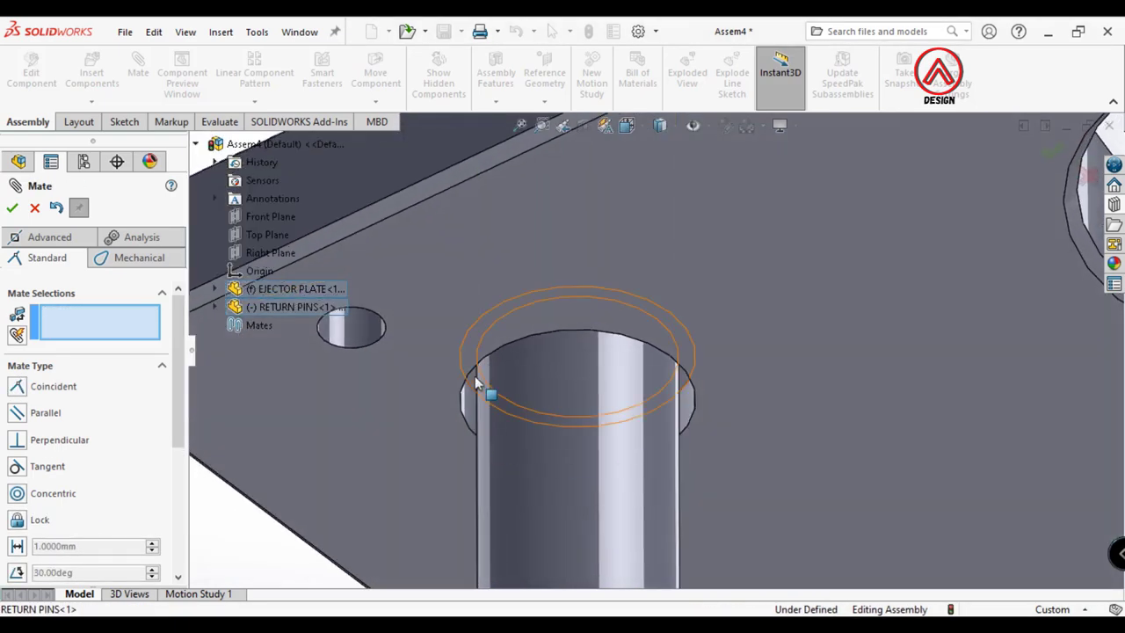
{"action": "left_click", "coordinate": [490, 395]}
{"action": "scroll", "coordinate": [648, 431], "scroll_direction": "up", "scroll_amount": 3}
{"action": "scroll", "coordinate": [615, 527], "scroll_direction": "down", "scroll_amount": 3}
{"action": "scroll", "coordinate": [615, 527], "scroll_direction": "down", "scroll_amount": 2}
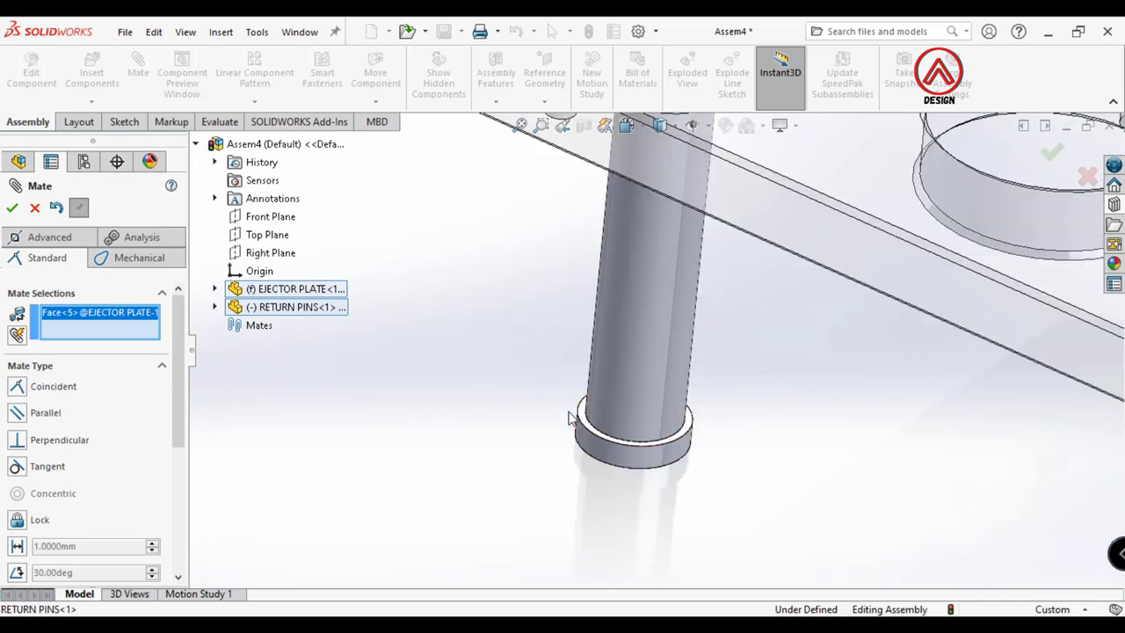
{"action": "scroll", "coordinate": [603, 448], "scroll_direction": "down", "scroll_amount": 2}
{"action": "left_click", "coordinate": [633, 431]}
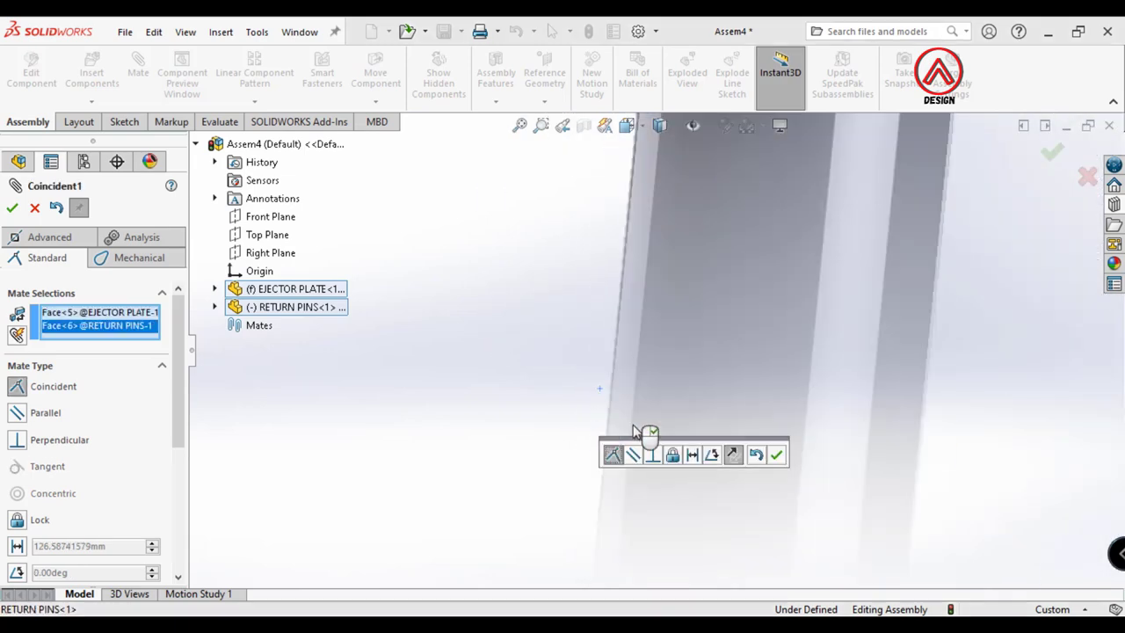
{"action": "left_click", "coordinate": [776, 455]}
{"action": "scroll", "coordinate": [744, 457], "scroll_direction": "up", "scroll_amount": 2}
{"action": "scroll", "coordinate": [744, 457], "scroll_direction": "up", "scroll_amount": 3}
Finish mating and apply the Plain White background scene
{"action": "left_click", "coordinate": [13, 209]}
{"action": "scroll", "coordinate": [746, 228], "scroll_direction": "up", "scroll_amount": 4}
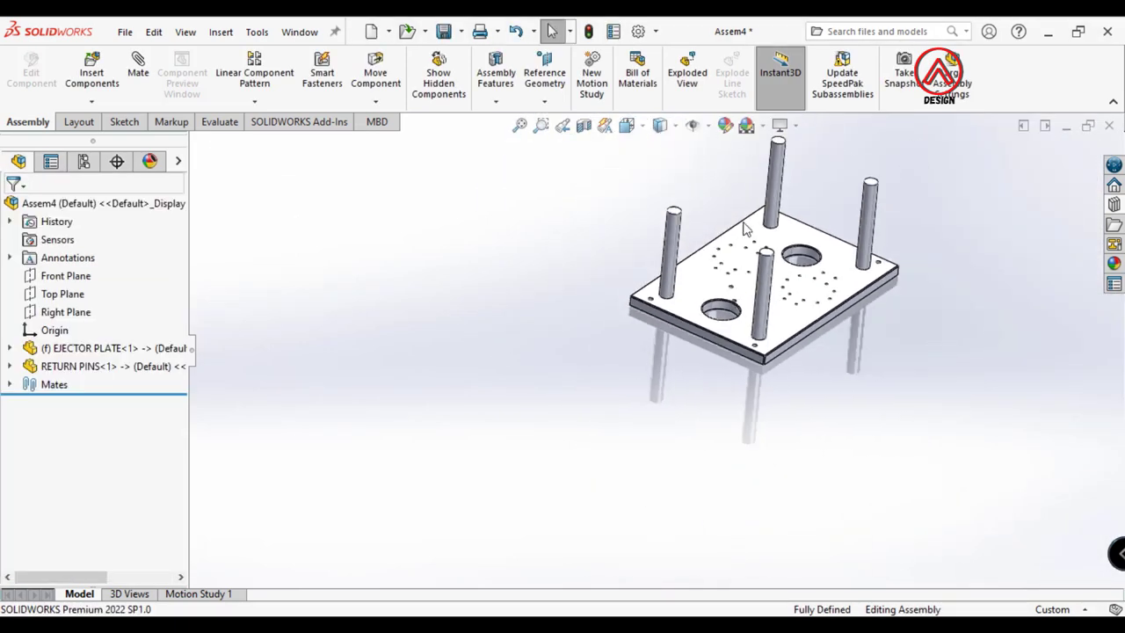
{"action": "left_click", "coordinate": [763, 125]}
{"action": "left_click", "coordinate": [765, 168]}
{"action": "scroll", "coordinate": [829, 251], "scroll_direction": "down", "scroll_amount": 2}
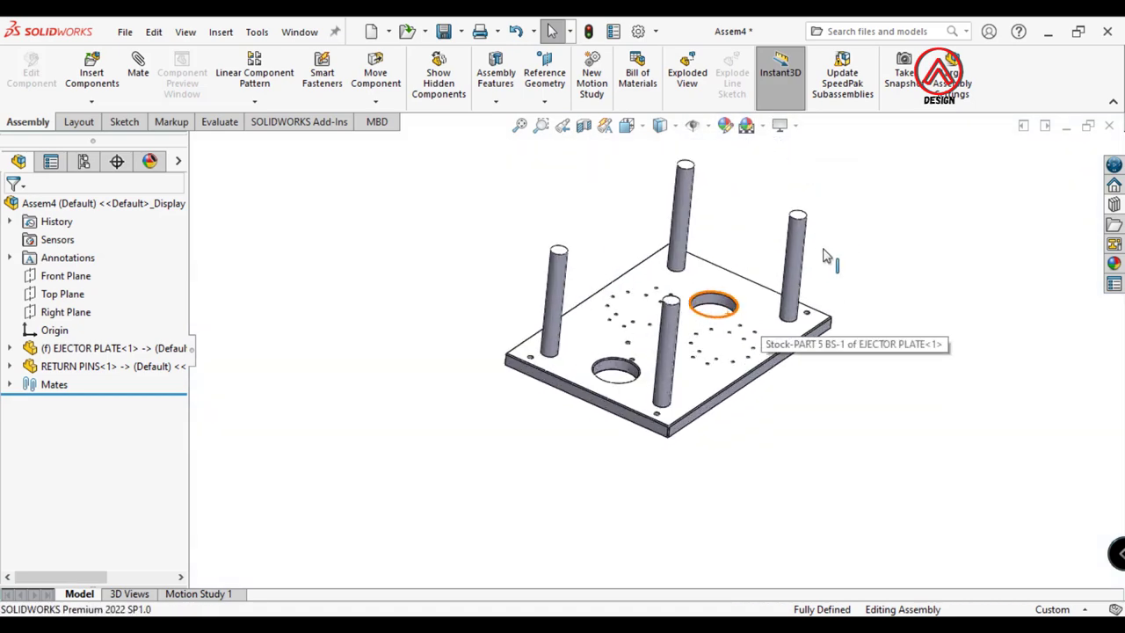
{"action": "scroll", "coordinate": [829, 252], "scroll_direction": "down", "scroll_amount": 2}
Load the EJECTOR PINS D5 part for insertion into the assembly
{"action": "left_click", "coordinate": [91, 78]}
{"action": "left_click", "coordinate": [83, 492]}
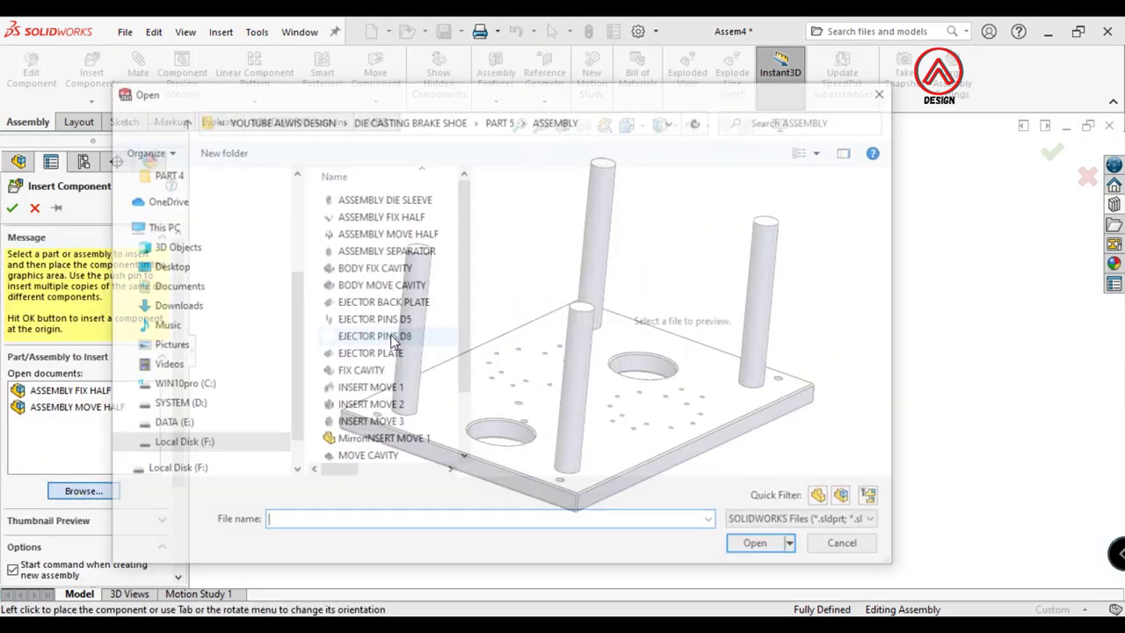
{"action": "scroll", "coordinate": [376, 402], "scroll_direction": "down", "scroll_amount": 1}
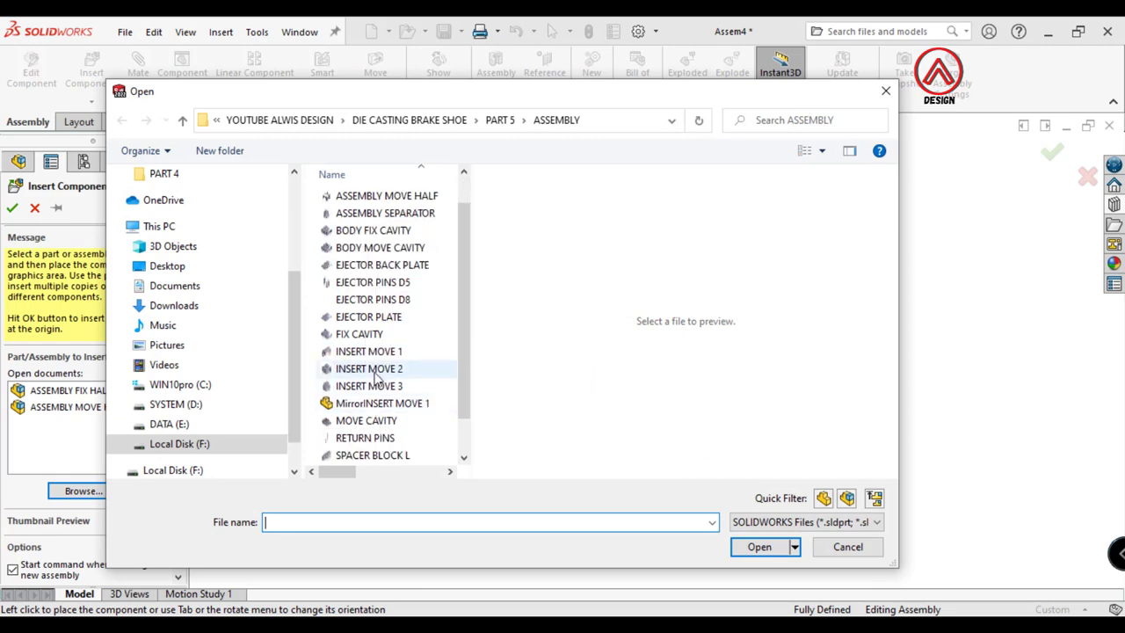
{"action": "scroll", "coordinate": [380, 440], "scroll_direction": "down", "scroll_amount": 1}
{"action": "scroll", "coordinate": [374, 317], "scroll_direction": "up", "scroll_amount": 1}
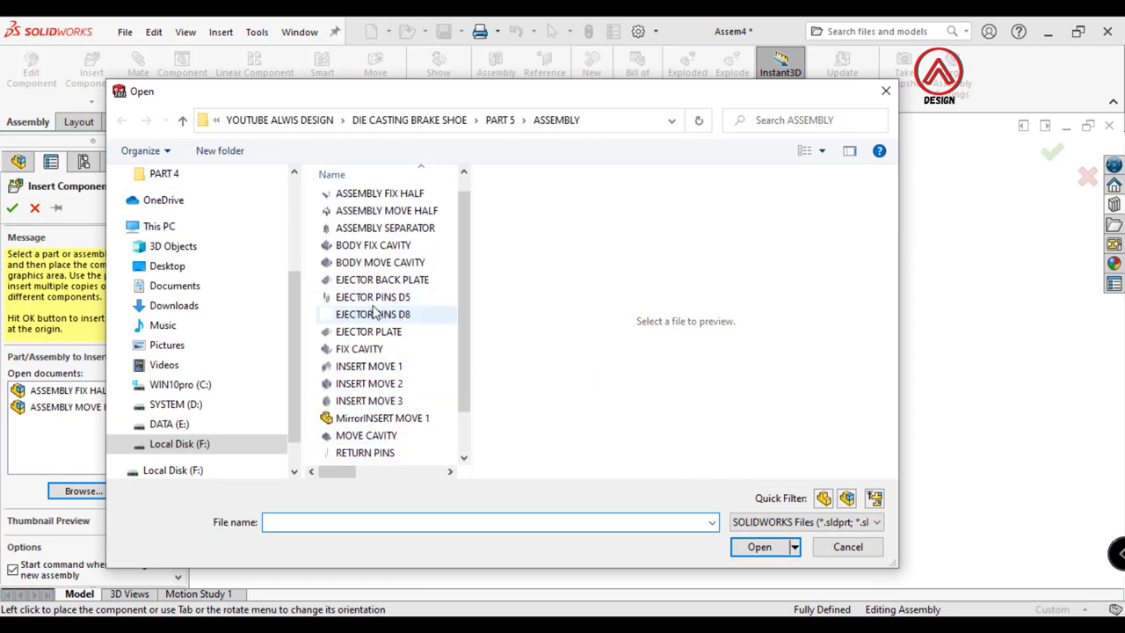
{"action": "left_click", "coordinate": [377, 299]}
{"action": "left_click", "coordinate": [760, 547]}
Place the D5 ejector pins and mate one pin concentric with its plate hole
{"action": "left_click", "coordinate": [582, 450]}
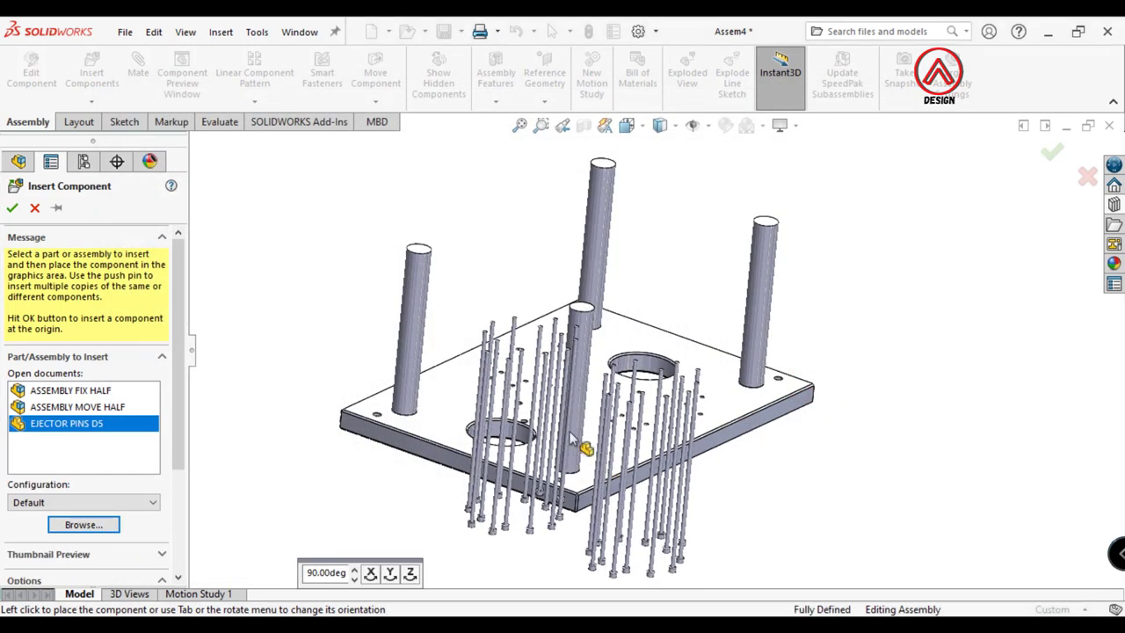
{"action": "left_click", "coordinate": [138, 72]}
{"action": "middle_click_drag", "start_coordinate": [562, 395], "coordinate": [683, 331]}
{"action": "scroll", "coordinate": [685, 311], "scroll_direction": "down", "scroll_amount": 4}
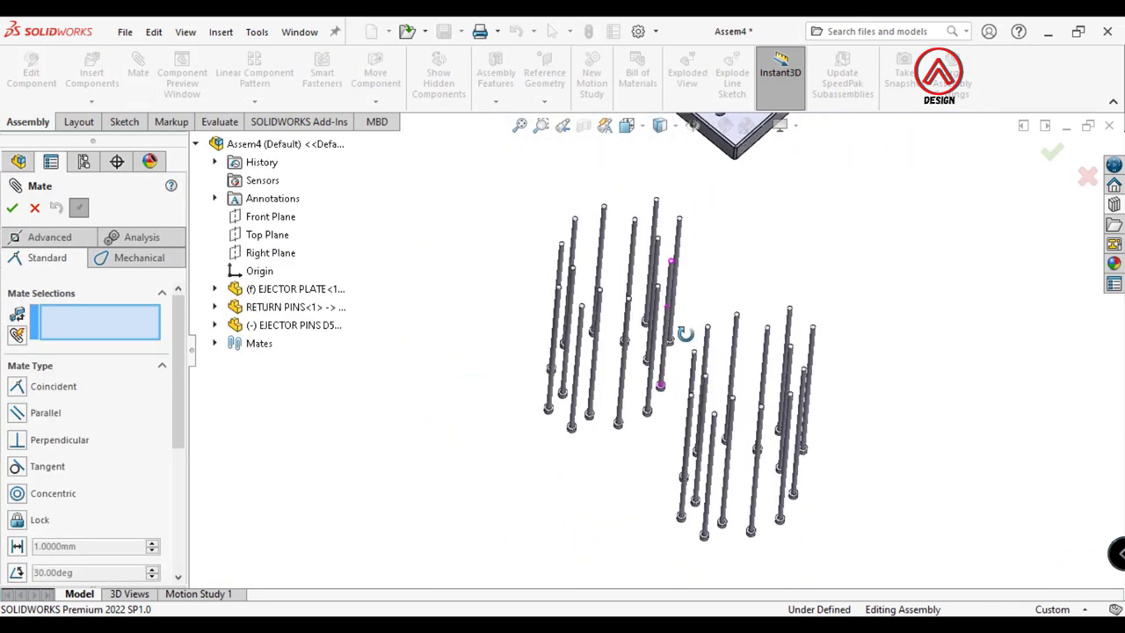
{"action": "scroll", "coordinate": [627, 413], "scroll_direction": "down", "scroll_amount": 2}
{"action": "left_click", "coordinate": [672, 402]}
{"action": "scroll", "coordinate": [673, 402], "scroll_direction": "up", "scroll_amount": 3}
{"action": "middle_click_drag", "start_coordinate": [673, 395], "coordinate": [633, 369]}
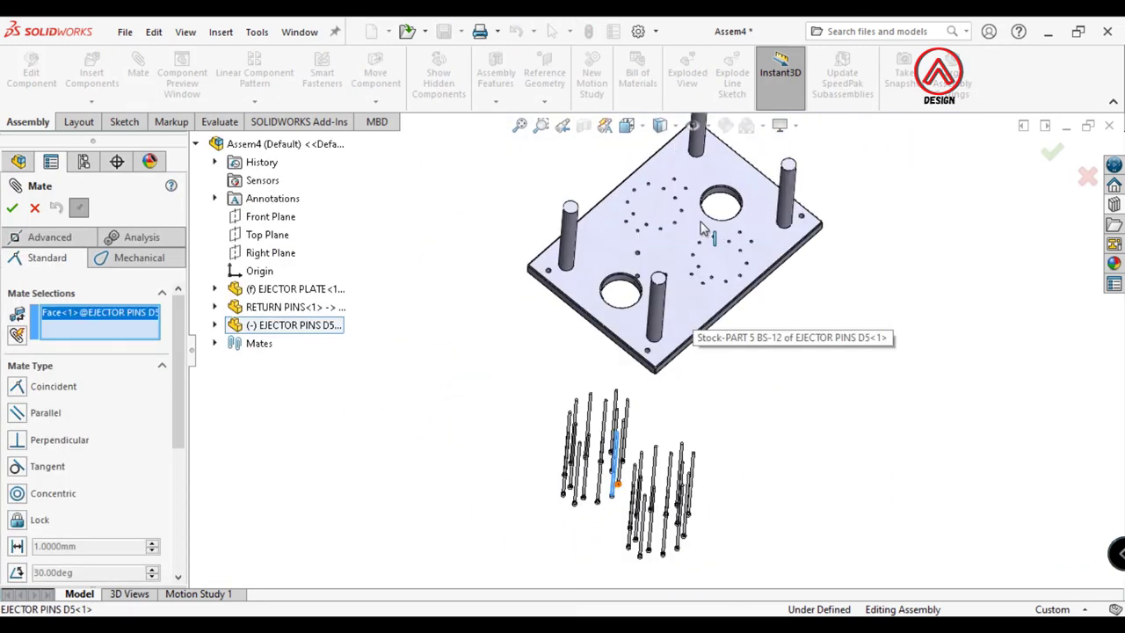
{"action": "scroll", "coordinate": [633, 360], "scroll_direction": "down", "scroll_amount": 3}
{"action": "scroll", "coordinate": [632, 308], "scroll_direction": "down", "scroll_amount": 3}
{"action": "left_click", "coordinate": [632, 308]}
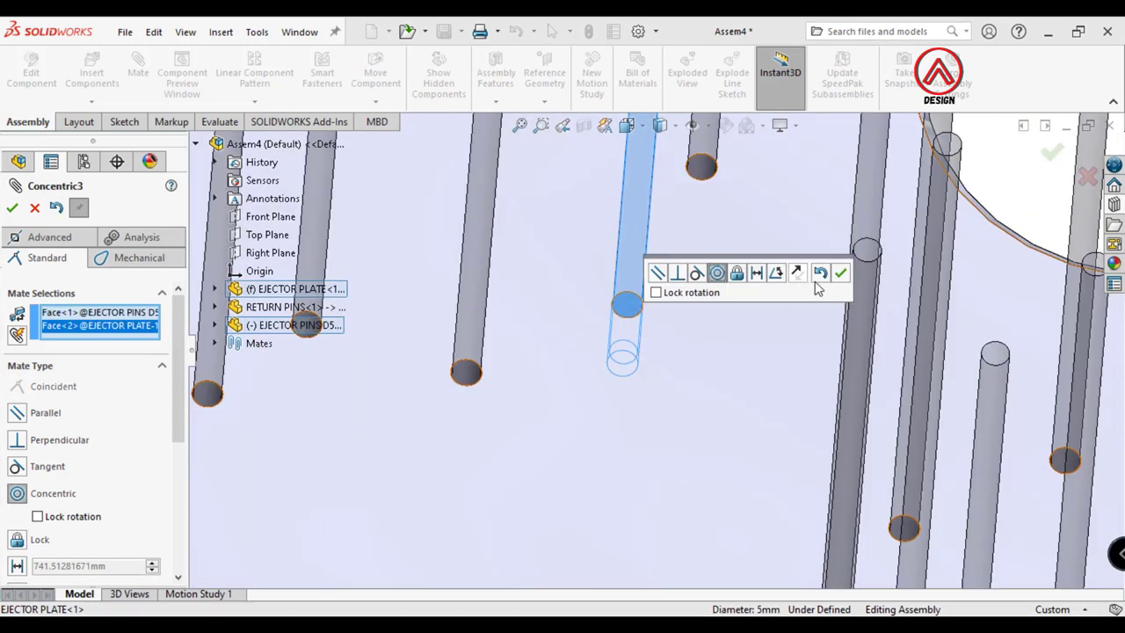
{"action": "left_click", "coordinate": [844, 269]}
Mate a second D5 pin concentric with its matching plate hole
{"action": "mouse_move", "coordinate": [848, 382]}
{"action": "middle_mouse_down"}
{"action": "mouse_move", "coordinate": [783, 407]}
{"action": "mouse_move", "coordinate": [847, 275]}
{"action": "middle_mouse_up"}
{"action": "scroll", "coordinate": [758, 348], "scroll_direction": "down", "scroll_amount": 3}
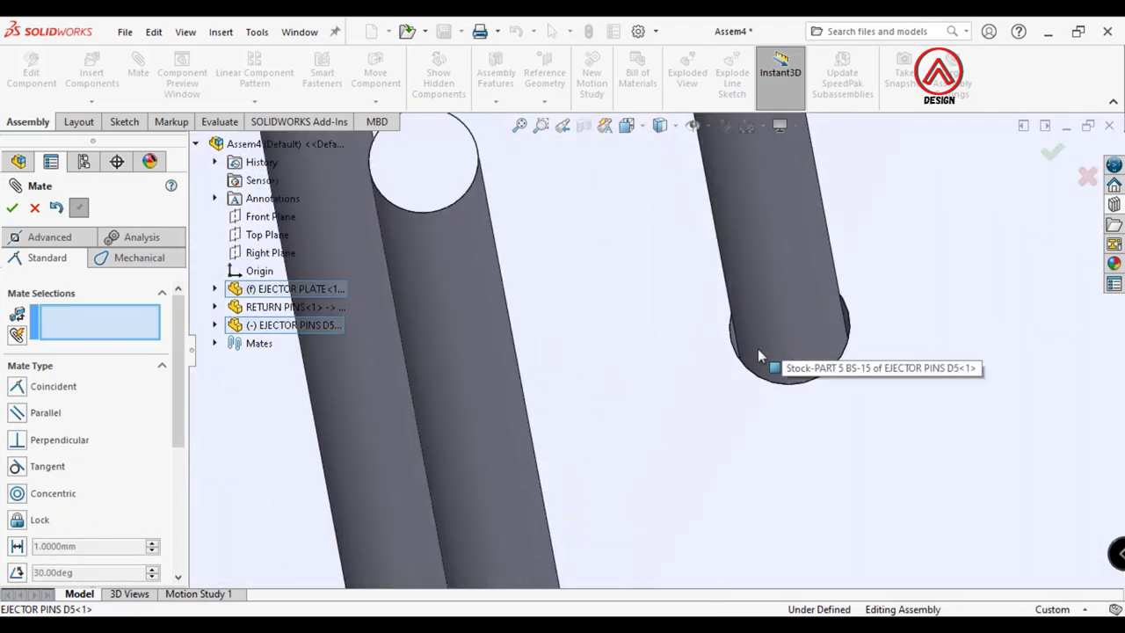
{"action": "scroll", "coordinate": [708, 334], "scroll_direction": "down", "scroll_amount": 3}
{"action": "left_click", "coordinate": [774, 314]}
{"action": "left_click", "coordinate": [915, 285]}
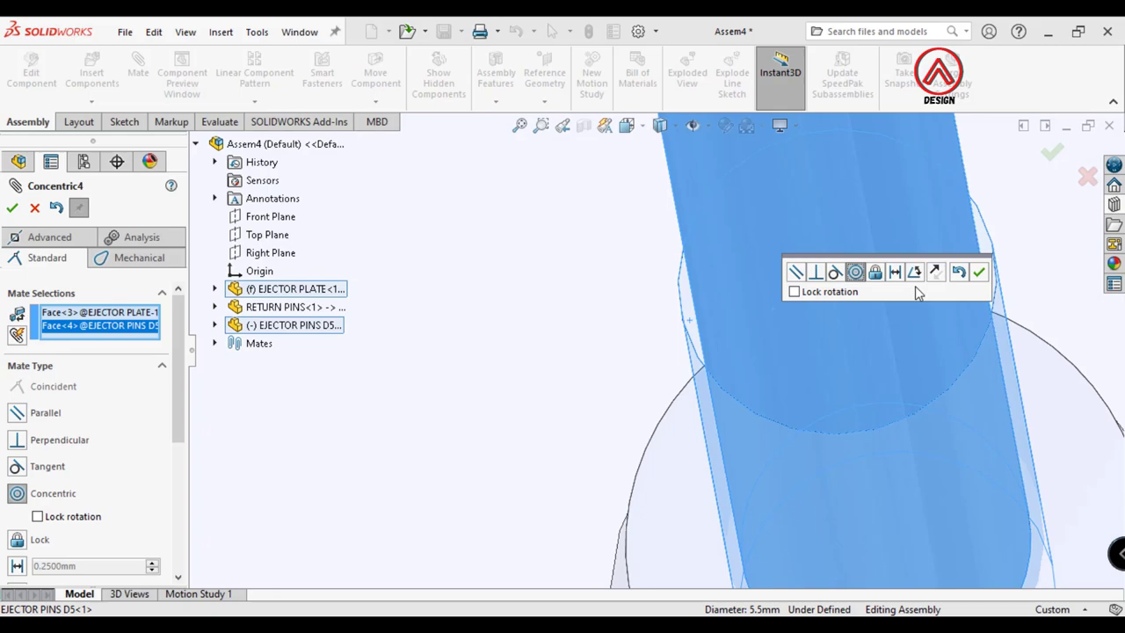
{"action": "left_click", "coordinate": [978, 271]}
Mate the D5 pin heads coincident with the plate face, fully defining Assem4
{"action": "scroll", "coordinate": [721, 351], "scroll_direction": "up", "scroll_amount": 3}
{"action": "scroll", "coordinate": [665, 367], "scroll_direction": "up", "scroll_amount": 3}
{"action": "mouse_move", "coordinate": [628, 364]}
{"action": "middle_mouse_down"}
{"action": "mouse_move", "coordinate": [495, 329]}
{"action": "mouse_move", "coordinate": [731, 296]}
{"action": "middle_mouse_up"}
{"action": "scroll", "coordinate": [567, 292], "scroll_direction": "down", "scroll_amount": 3}
{"action": "mouse_move", "coordinate": [566, 292]}
{"action": "middle_mouse_down"}
{"action": "mouse_move", "coordinate": [691, 301]}
{"action": "mouse_move", "coordinate": [729, 253]}
{"action": "middle_mouse_up"}
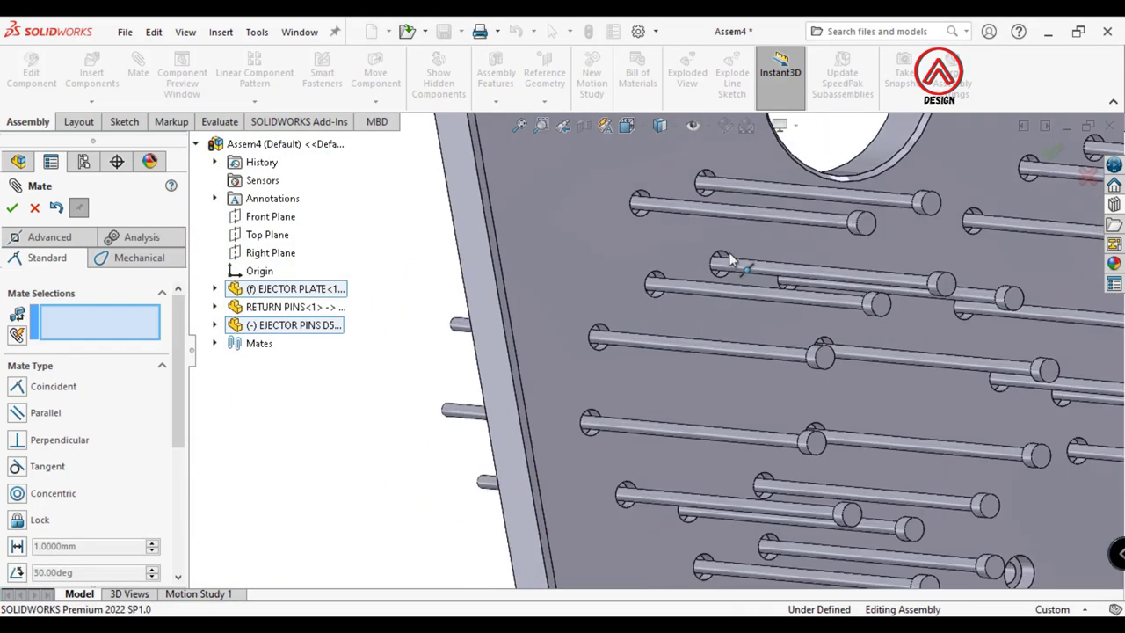
{"action": "scroll", "coordinate": [583, 309], "scroll_direction": "down", "scroll_amount": 3}
{"action": "scroll", "coordinate": [584, 310], "scroll_direction": "up", "scroll_amount": 2}
{"action": "left_click", "coordinate": [659, 339]}
{"action": "scroll", "coordinate": [817, 390], "scroll_direction": "up", "scroll_amount": 3}
{"action": "scroll", "coordinate": [889, 442], "scroll_direction": "up", "scroll_amount": 2}
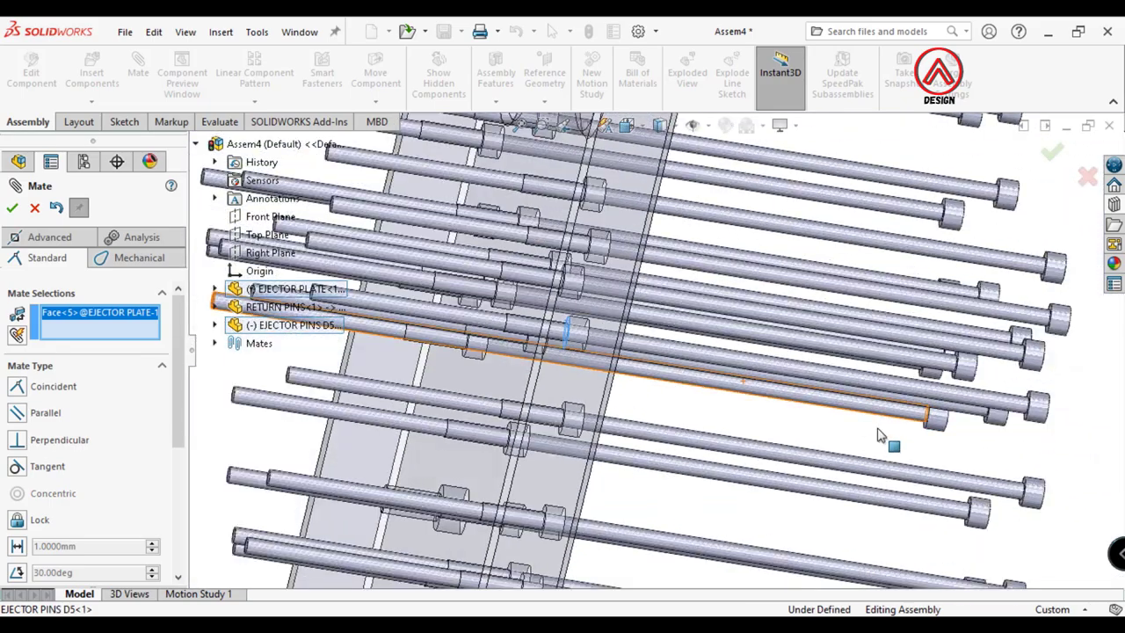
{"action": "scroll", "coordinate": [867, 394], "scroll_direction": "down", "scroll_amount": 3}
{"action": "scroll", "coordinate": [842, 317], "scroll_direction": "down", "scroll_amount": 4}
{"action": "left_click", "coordinate": [843, 316]}
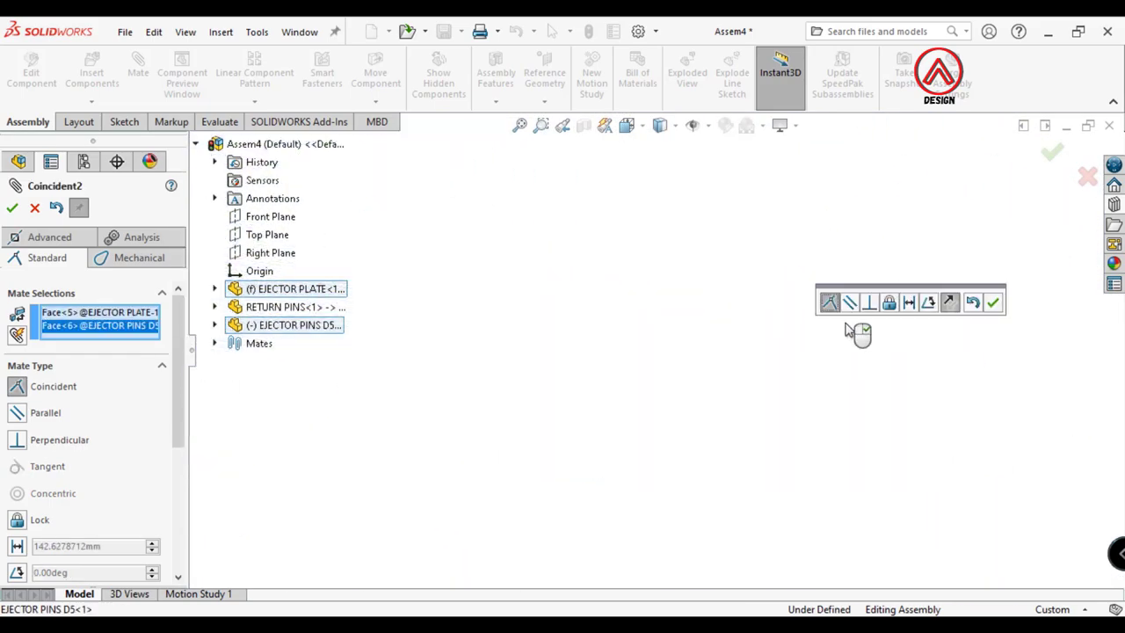
{"action": "left_click", "coordinate": [991, 304]}
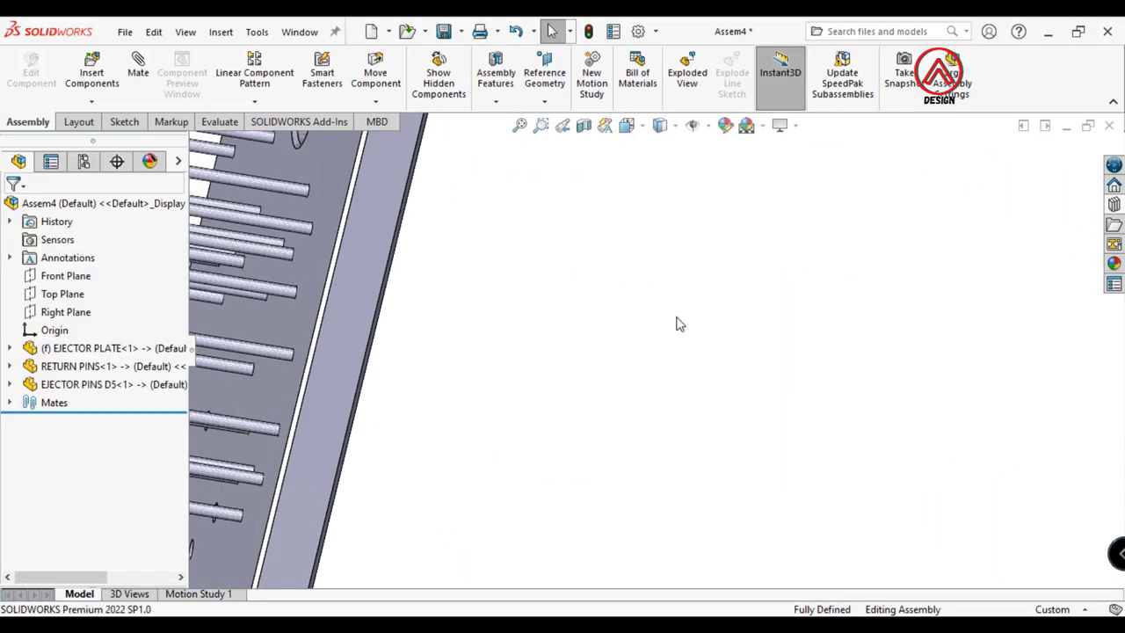
{"action": "left_click", "coordinate": [91, 77]}
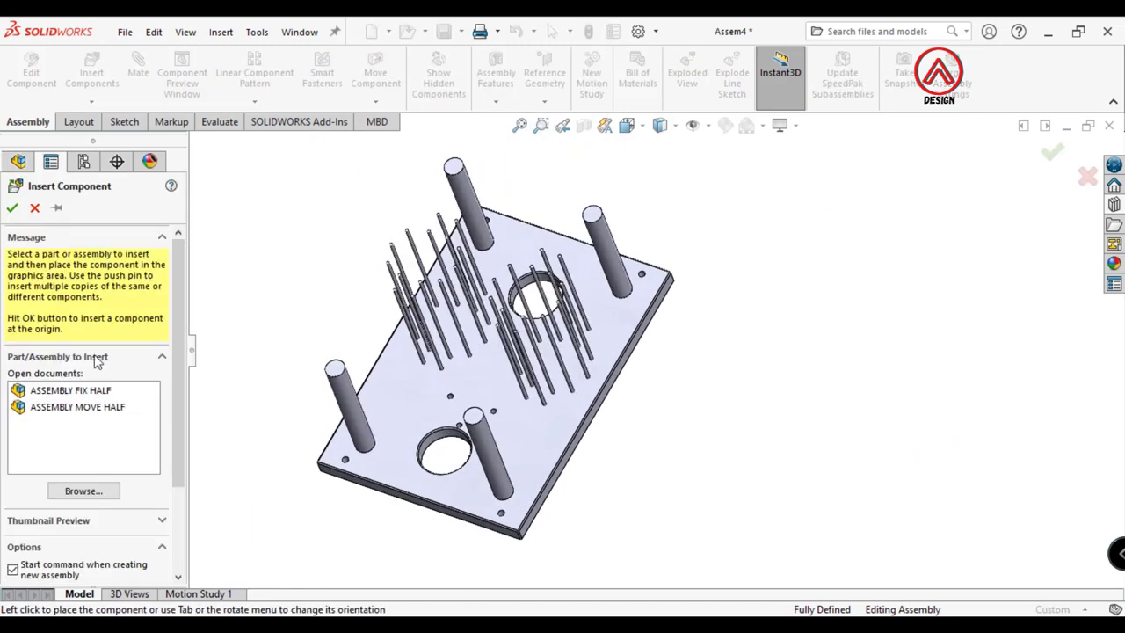
Insert the EJECTOR PINS D8 part beside the ejector plate
{"action": "left_click", "coordinate": [84, 491]}
{"action": "left_click", "coordinate": [373, 337]}
{"action": "left_click", "coordinate": [759, 547]}
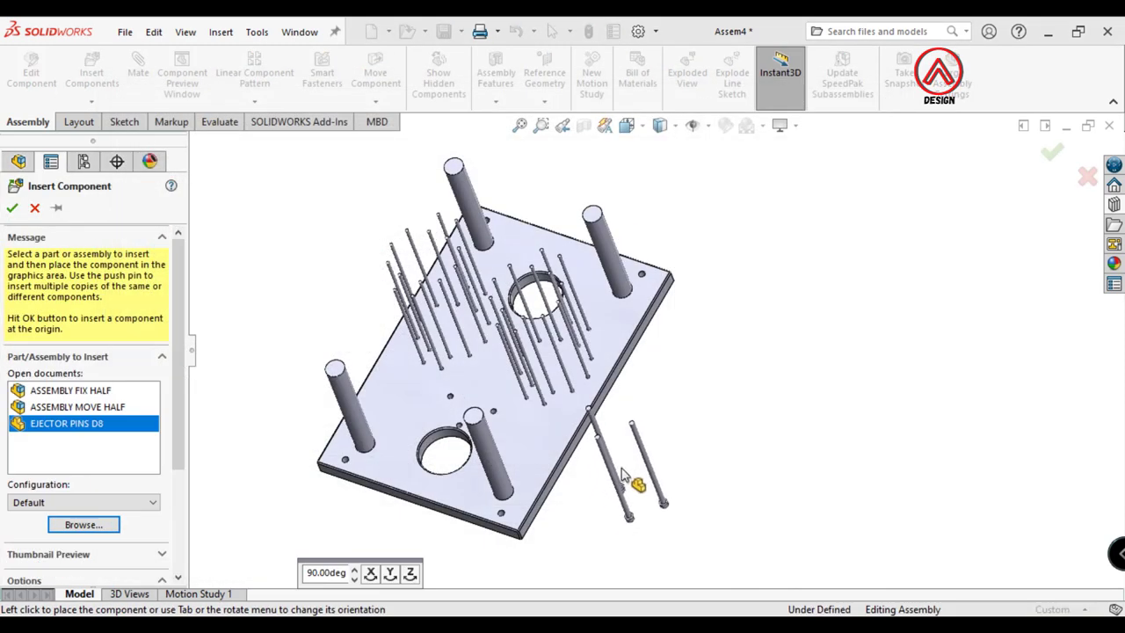
{"action": "left_click", "coordinate": [619, 492]}
Mate the first D8 pin concentric with its plate hole
{"action": "key", "text": "m"}
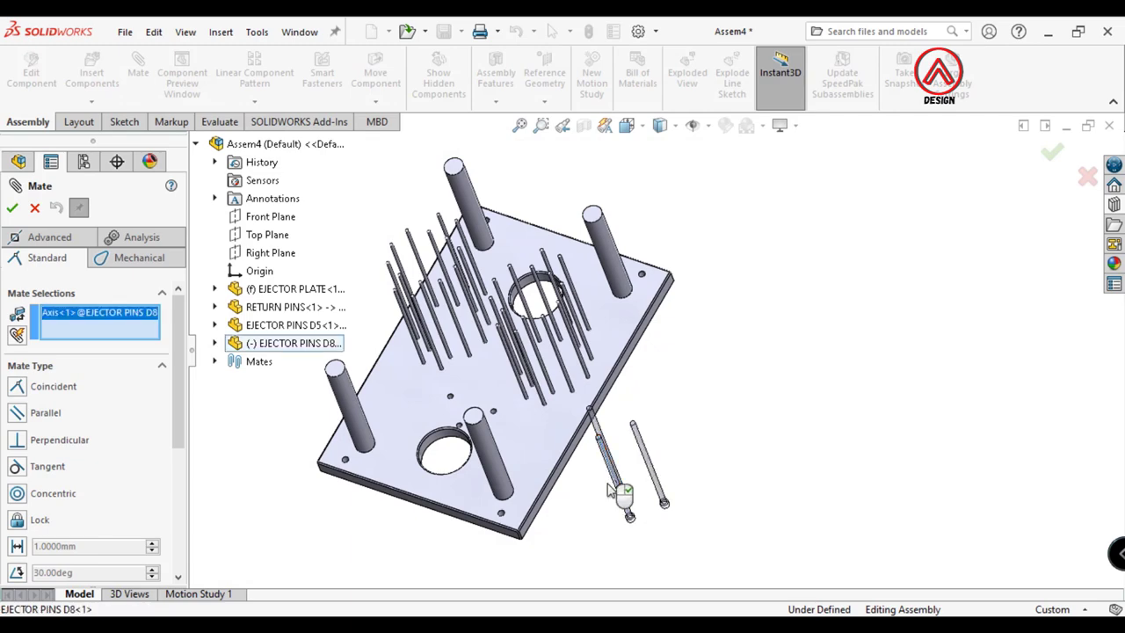
{"action": "scroll", "coordinate": [446, 435], "scroll_direction": "down", "scroll_amount": 6}
{"action": "scroll", "coordinate": [528, 422], "scroll_direction": "down", "scroll_amount": 2}
{"action": "left_click", "coordinate": [534, 423]}
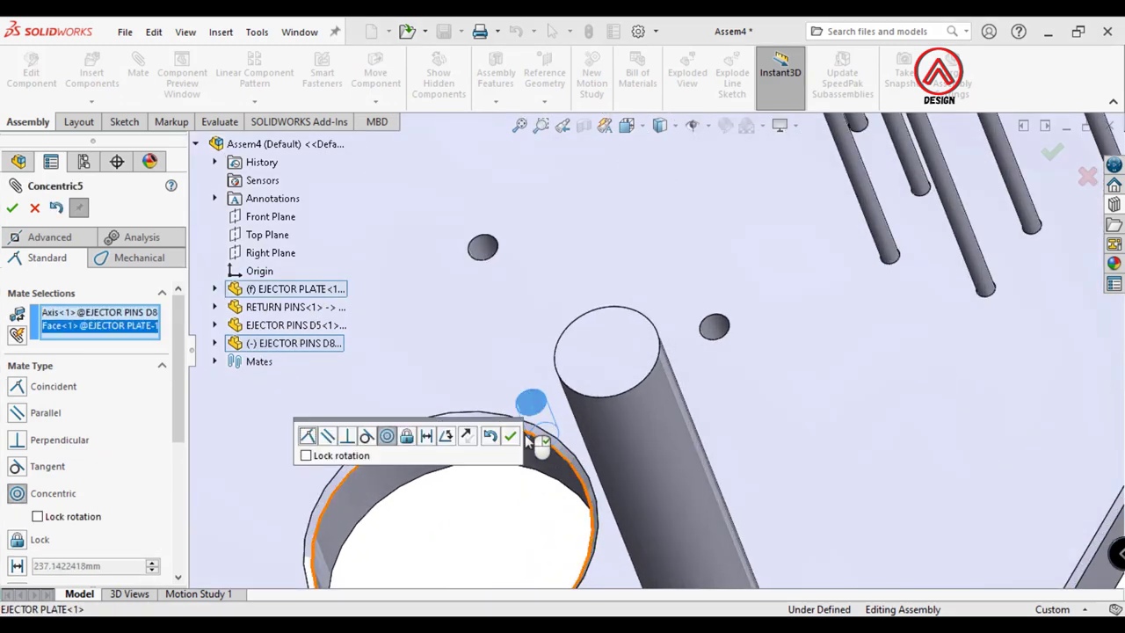
{"action": "left_click", "coordinate": [509, 436]}
{"action": "scroll", "coordinate": [540, 440], "scroll_direction": "up", "scroll_amount": 2}
{"action": "scroll", "coordinate": [633, 395], "scroll_direction": "up", "scroll_amount": 3}
{"action": "scroll", "coordinate": [585, 311], "scroll_direction": "down", "scroll_amount": 3}
{"action": "scroll", "coordinate": [547, 305], "scroll_direction": "down", "scroll_amount": 3}
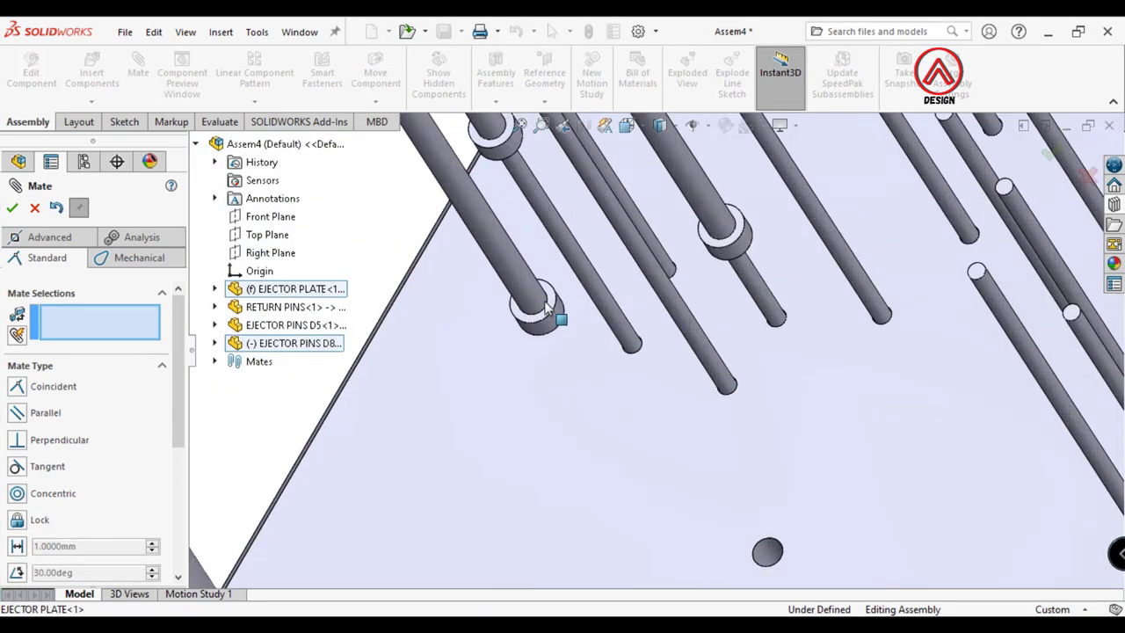
Mate the second D8 pin concentric with its matching plate hole
{"action": "left_click", "coordinate": [706, 229]}
{"action": "scroll", "coordinate": [706, 228], "scroll_direction": "up", "scroll_amount": 2}
{"action": "scroll", "coordinate": [778, 464], "scroll_direction": "down", "scroll_amount": 3}
{"action": "scroll", "coordinate": [779, 449], "scroll_direction": "down", "scroll_amount": 2}
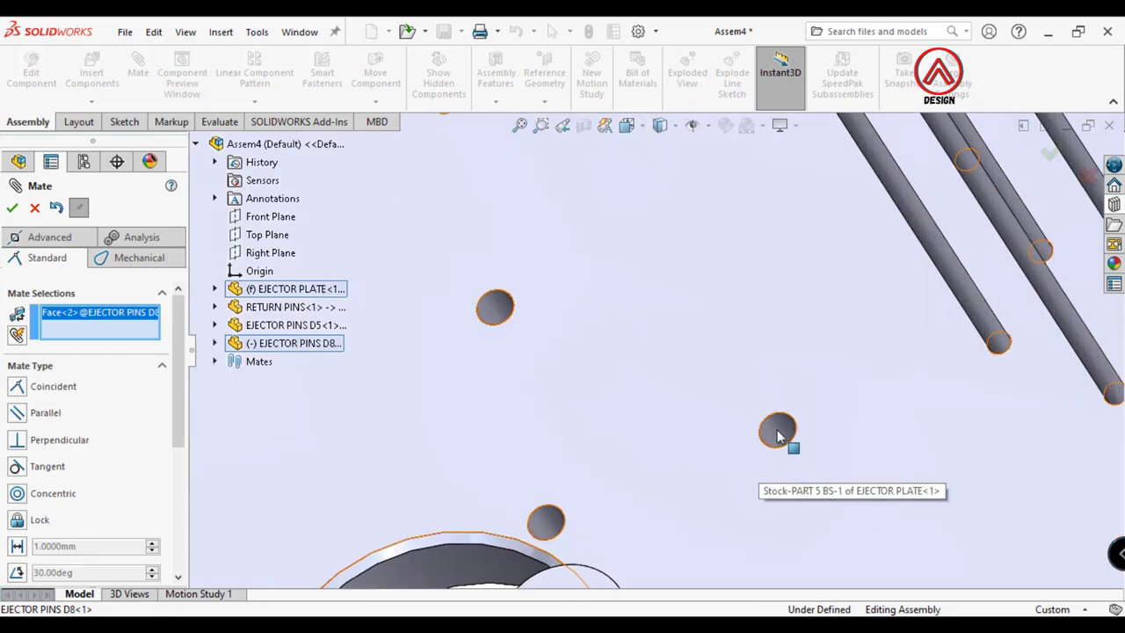
{"action": "left_click", "coordinate": [779, 430]}
{"action": "left_click", "coordinate": [982, 456]}
Mate the D8 pin heads flush with the plate and view the assembly in 3-D
{"action": "scroll", "coordinate": [636, 246], "scroll_direction": "up", "scroll_amount": 3}
{"action": "scroll", "coordinate": [571, 237], "scroll_direction": "down", "scroll_amount": 3}
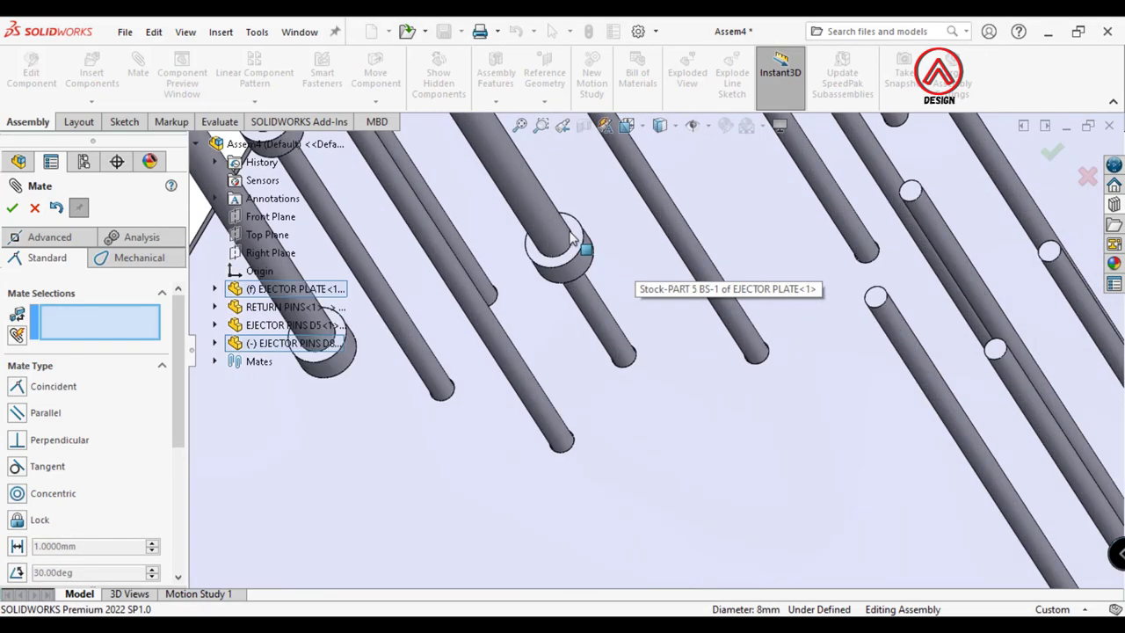
{"action": "left_click", "coordinate": [575, 233]}
{"action": "scroll", "coordinate": [616, 281], "scroll_direction": "up", "scroll_amount": 3}
{"action": "scroll", "coordinate": [666, 322], "scroll_direction": "down", "scroll_amount": 2}
{"action": "scroll", "coordinate": [647, 402], "scroll_direction": "down", "scroll_amount": 2}
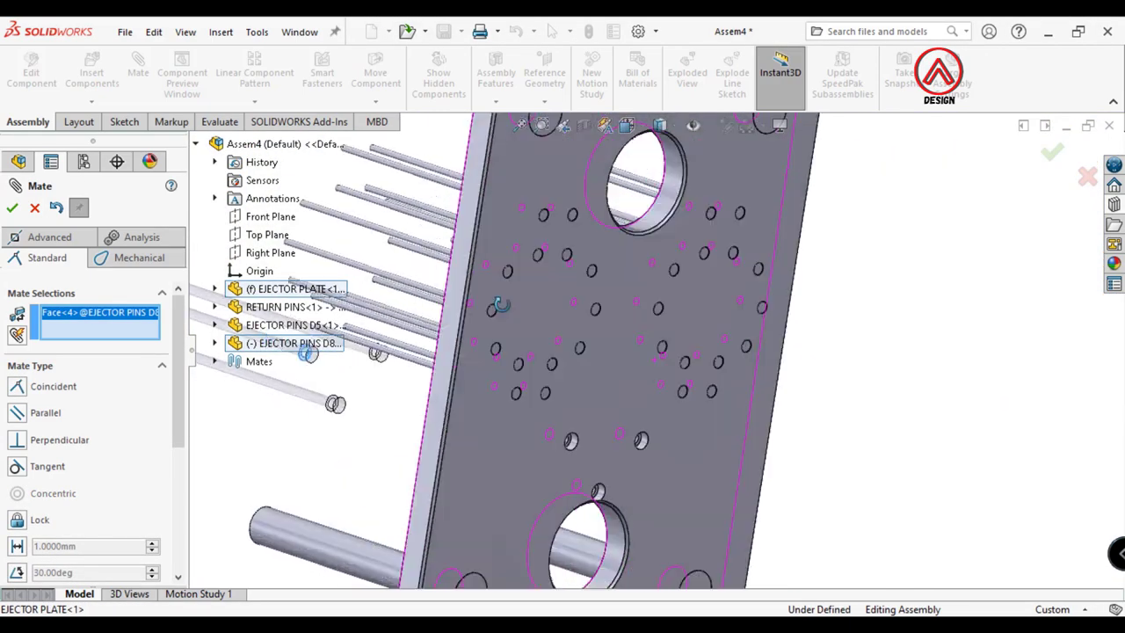
{"action": "scroll", "coordinate": [567, 431], "scroll_direction": "down", "scroll_amount": 2}
{"action": "scroll", "coordinate": [508, 396], "scroll_direction": "down", "scroll_amount": 2}
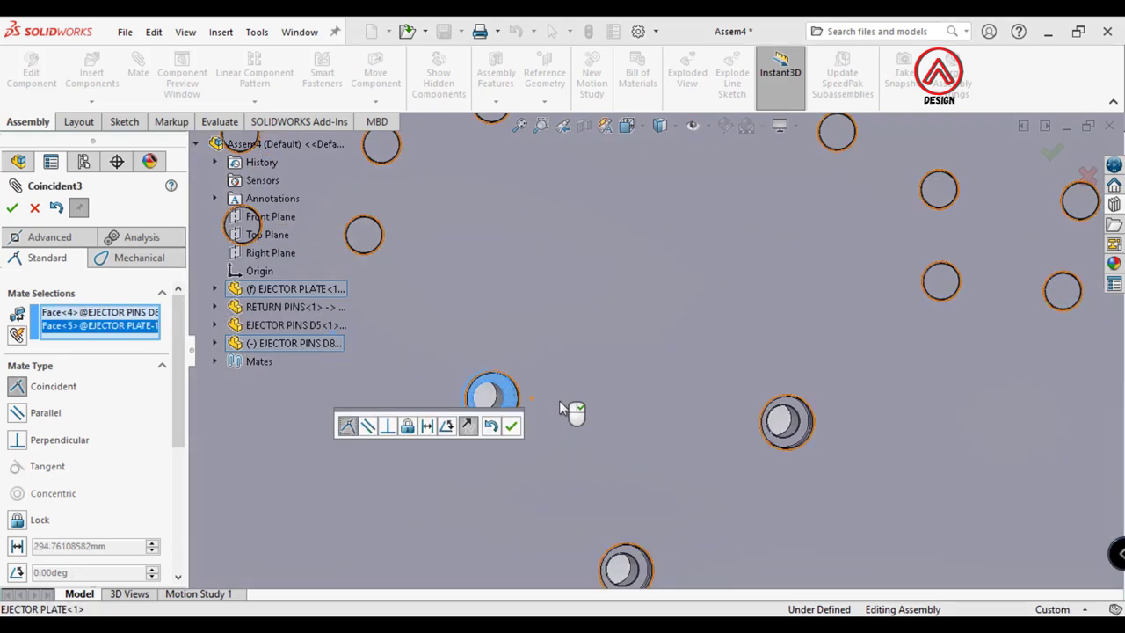
{"action": "left_click", "coordinate": [512, 426]}
{"action": "key", "text": "Escape"}
{"action": "scroll", "coordinate": [567, 417], "scroll_direction": "up", "scroll_amount": 5}
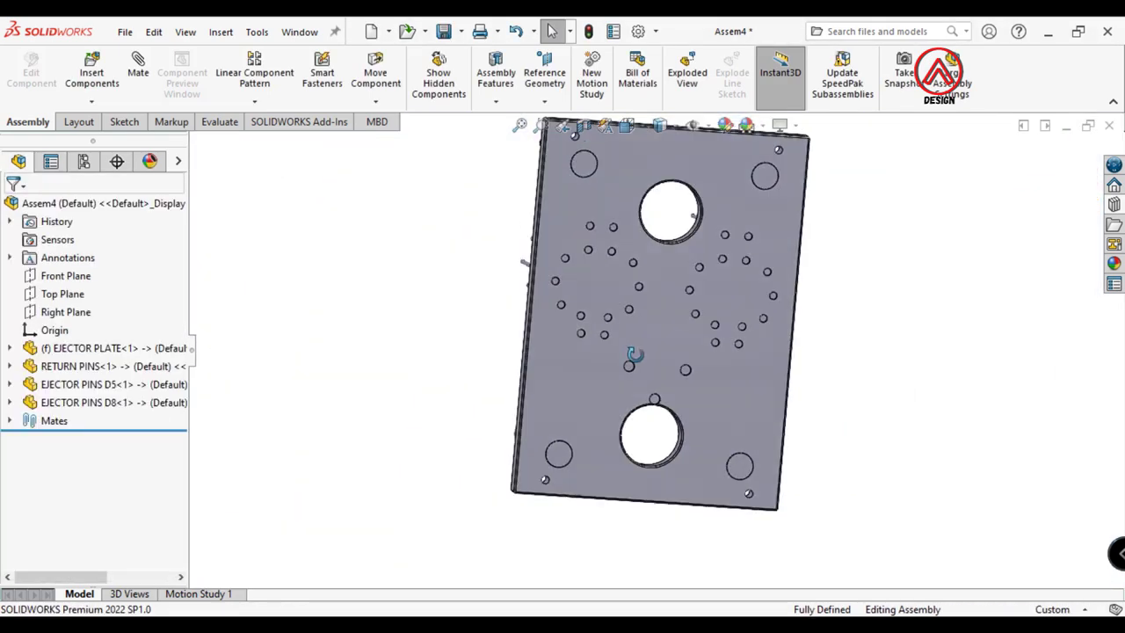
{"action": "mouse_move", "coordinate": [635, 376]}
{"action": "middle_mouse_down"}
{"action": "mouse_move", "coordinate": [818, 397]}
{"action": "mouse_move", "coordinate": [264, 150]}
{"action": "middle_mouse_up"}
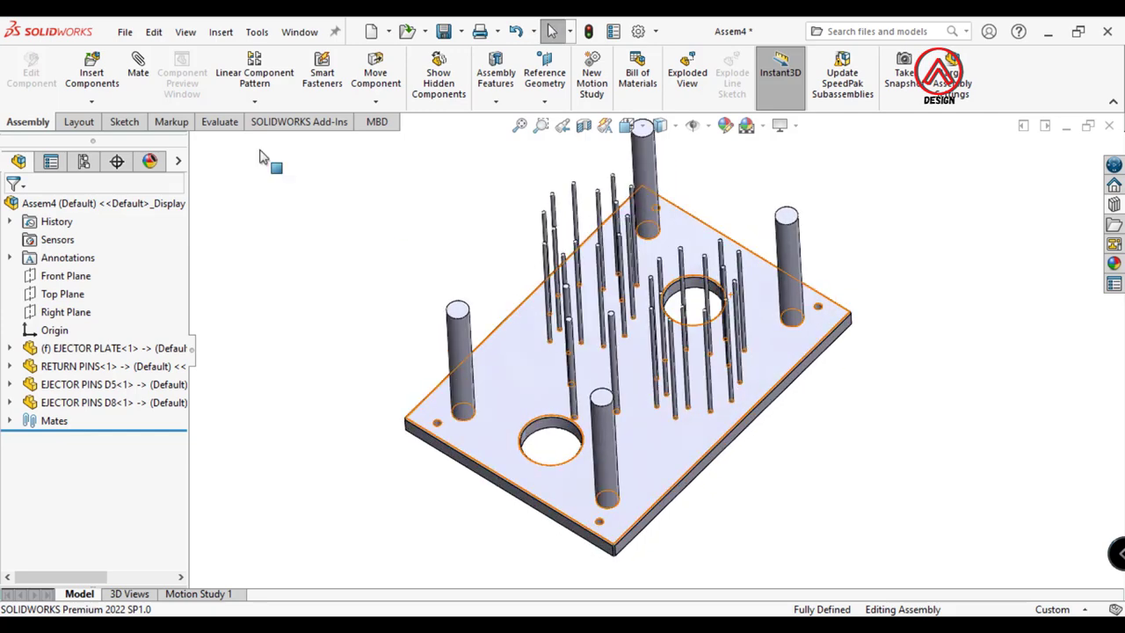
{"action": "left_click", "coordinate": [91, 73]}
Insert the EJECTOR BACK PLATE part beside the ejector plate
{"action": "left_click", "coordinate": [111, 493]}
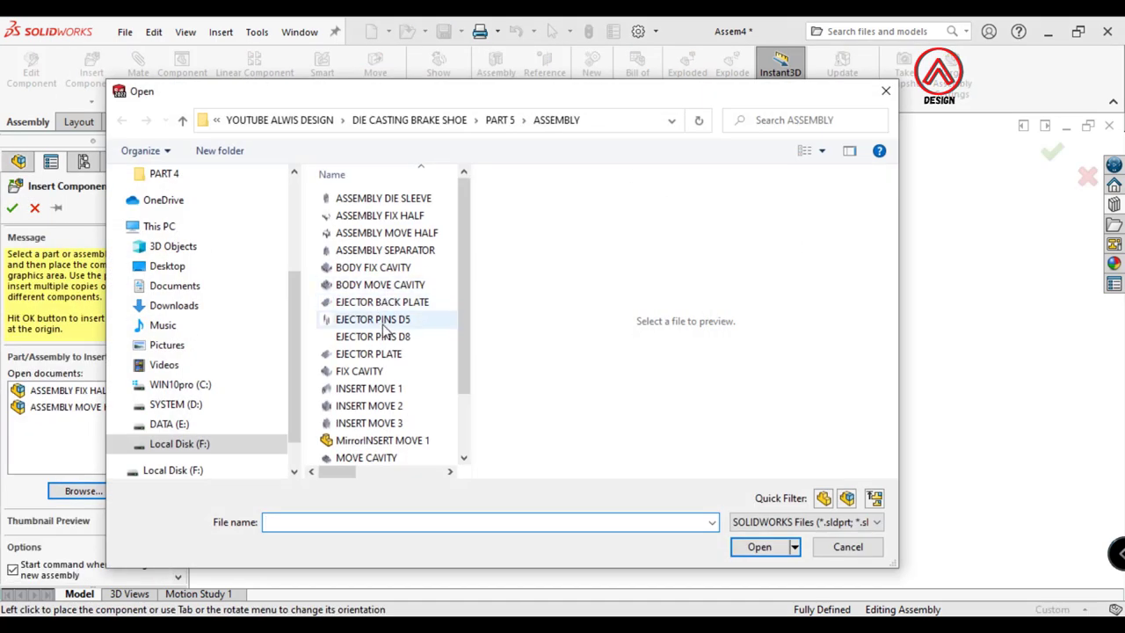
{"action": "scroll", "coordinate": [387, 288], "scroll_direction": "down", "scroll_amount": 2}
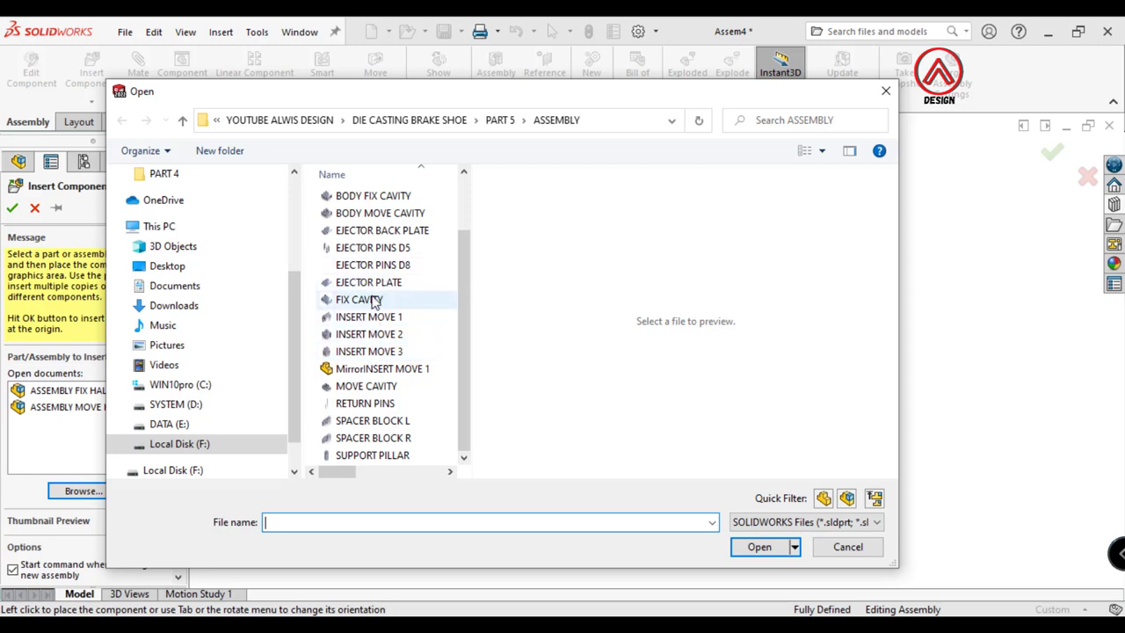
{"action": "left_click", "coordinate": [385, 232]}
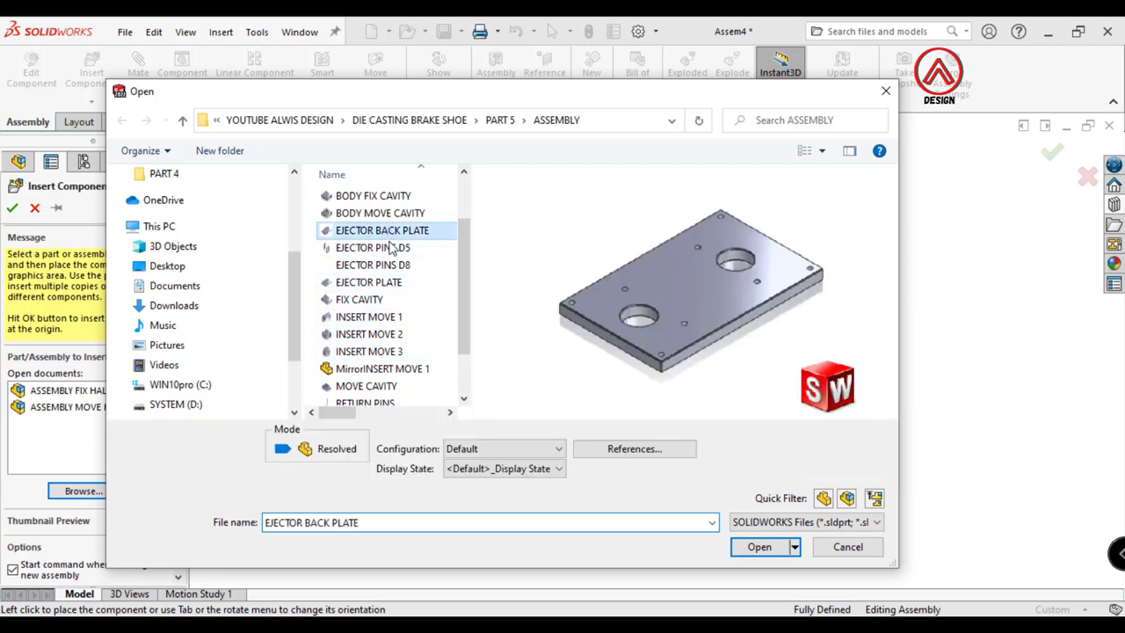
{"action": "left_click", "coordinate": [760, 547]}
{"action": "left_click", "coordinate": [822, 445]}
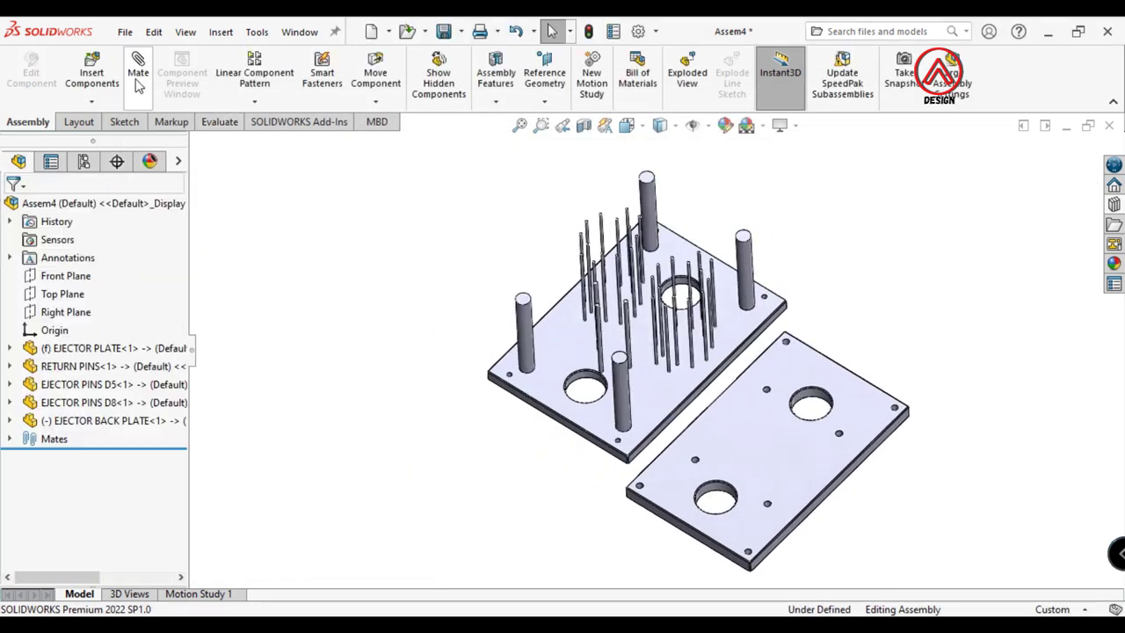
Mate a back plate hole concentric with its ejector plate hole
{"action": "scroll", "coordinate": [631, 496], "scroll_direction": "down", "scroll_amount": 3}
{"action": "scroll", "coordinate": [631, 497], "scroll_direction": "down", "scroll_amount": 2}
{"action": "left_click", "coordinate": [627, 482]}
{"action": "scroll", "coordinate": [627, 482], "scroll_direction": "up", "scroll_amount": 3}
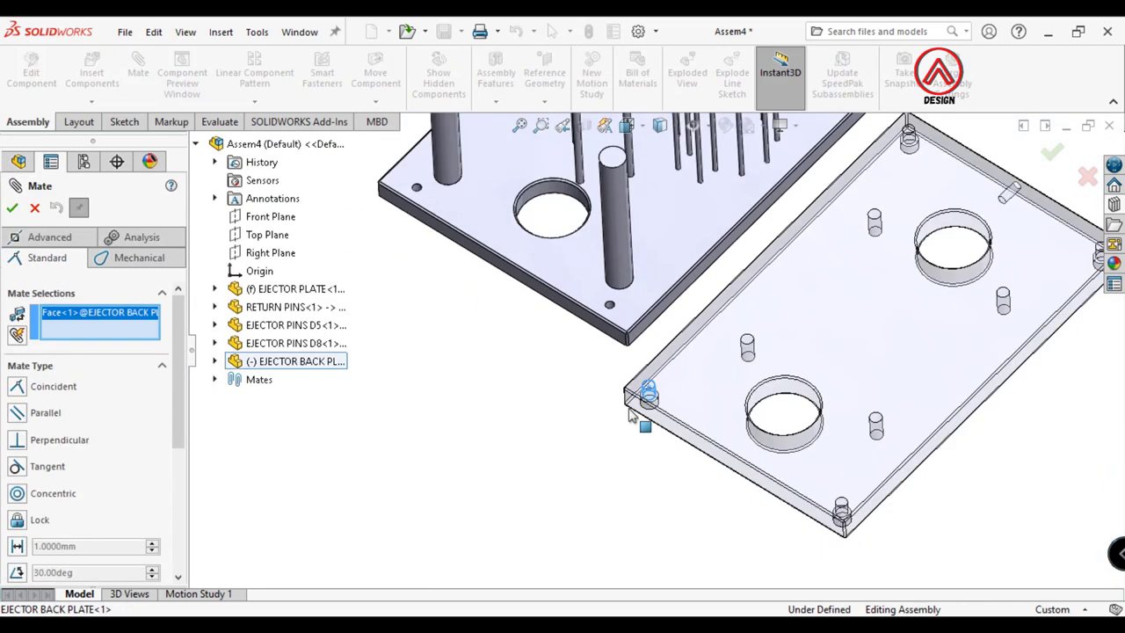
{"action": "scroll", "coordinate": [499, 253], "scroll_direction": "down", "scroll_amount": 3}
{"action": "scroll", "coordinate": [499, 253], "scroll_direction": "down", "scroll_amount": 3}
{"action": "left_click", "coordinate": [519, 255]}
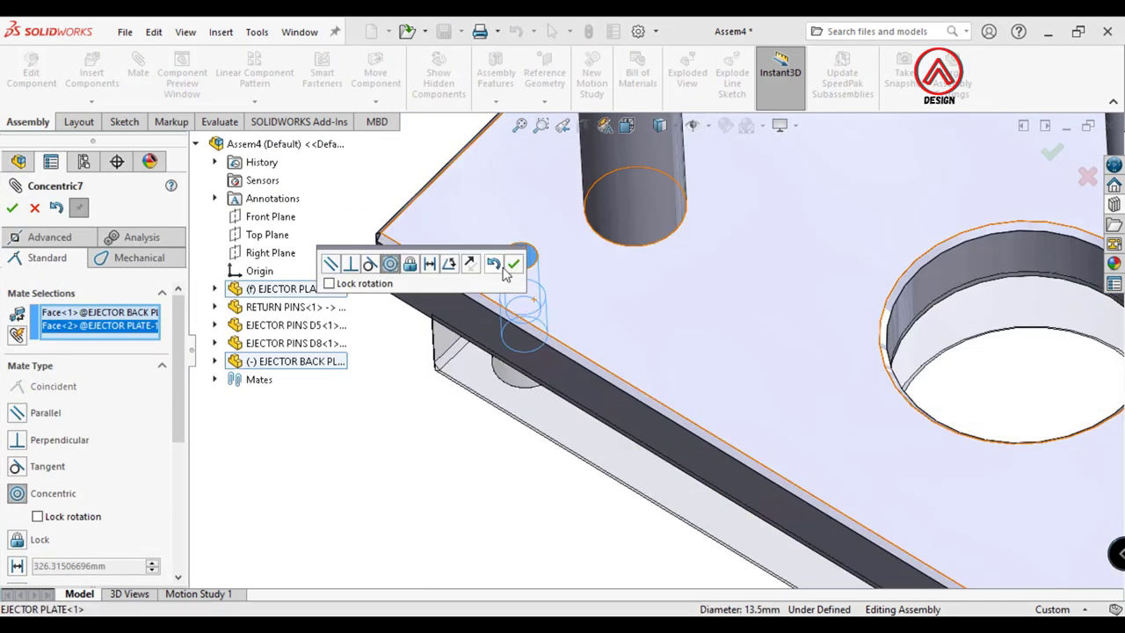
{"action": "left_click", "coordinate": [512, 261]}
Mate a second pair of holes concentric between the ejector and back plates
{"action": "scroll", "coordinate": [686, 396], "scroll_direction": "up", "scroll_amount": 3}
{"action": "scroll", "coordinate": [799, 477], "scroll_direction": "down", "scroll_amount": 3}
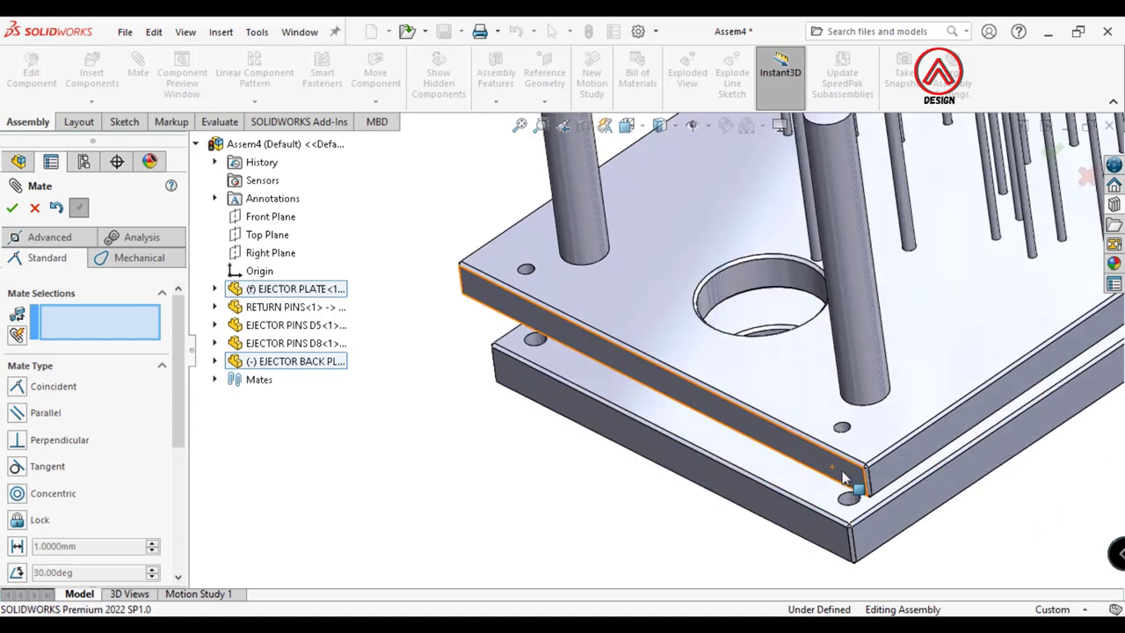
{"action": "scroll", "coordinate": [777, 360], "scroll_direction": "down", "scroll_amount": 3}
{"action": "left_click", "coordinate": [777, 361]}
{"action": "left_click", "coordinate": [800, 536]}
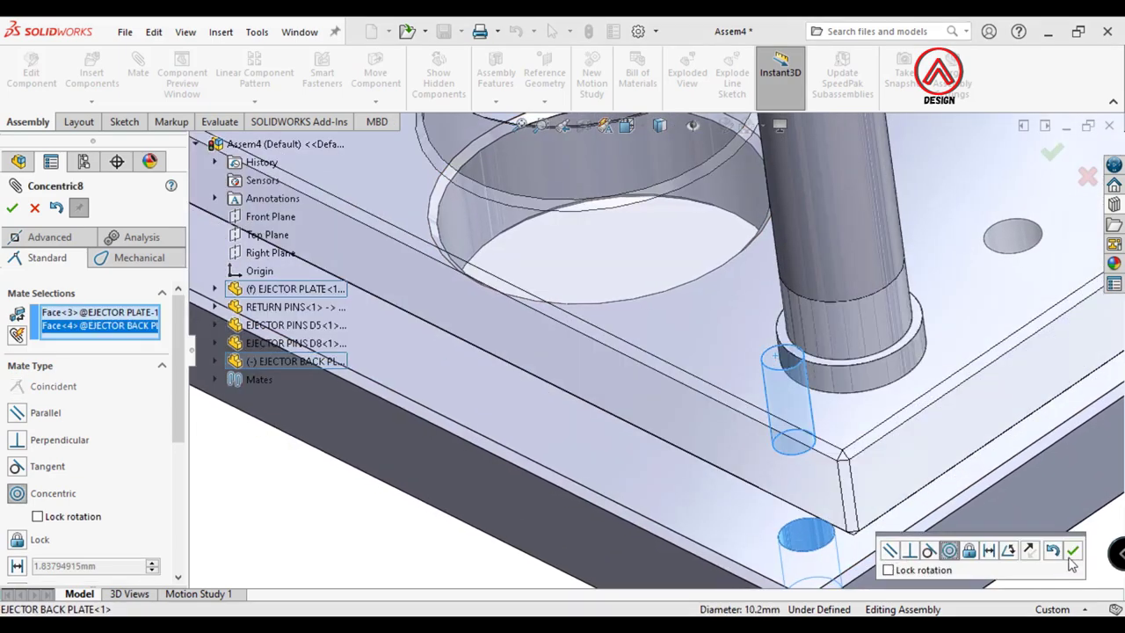
{"action": "left_click", "coordinate": [1074, 546]}
Mate the back plate face coincident with the ejector plate so it sits flush
{"action": "left_click", "coordinate": [697, 509]}
{"action": "middle_click_drag", "start_coordinate": [696, 509], "coordinate": [701, 387]}
{"action": "left_click", "coordinate": [655, 451]}
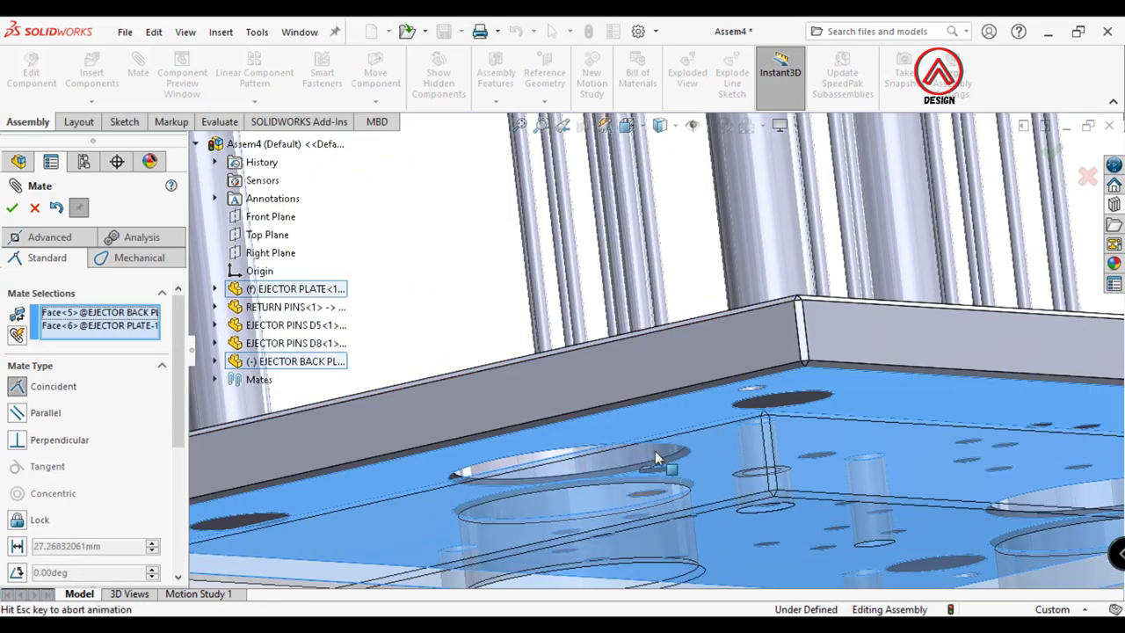
{"action": "left_click", "coordinate": [840, 479]}
{"action": "key", "text": "f"}
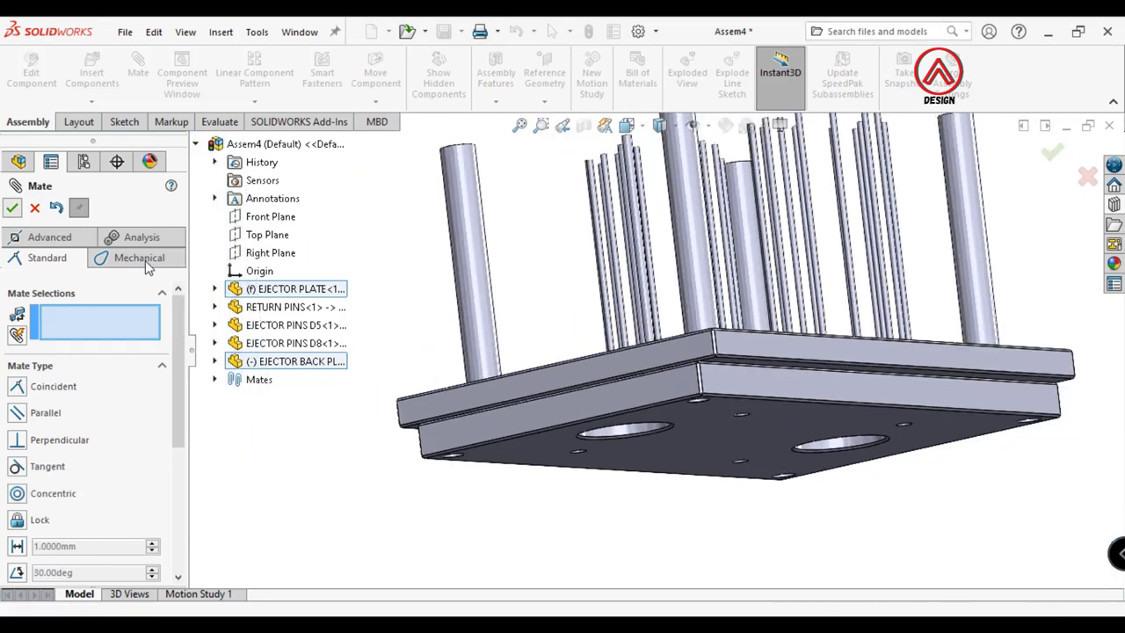
{"action": "key", "text": "Escape"}
{"action": "middle_click_drag", "start_coordinate": [580, 369], "coordinate": [642, 268]}
{"action": "scroll", "coordinate": [642, 268], "scroll_direction": "down", "scroll_amount": 5}
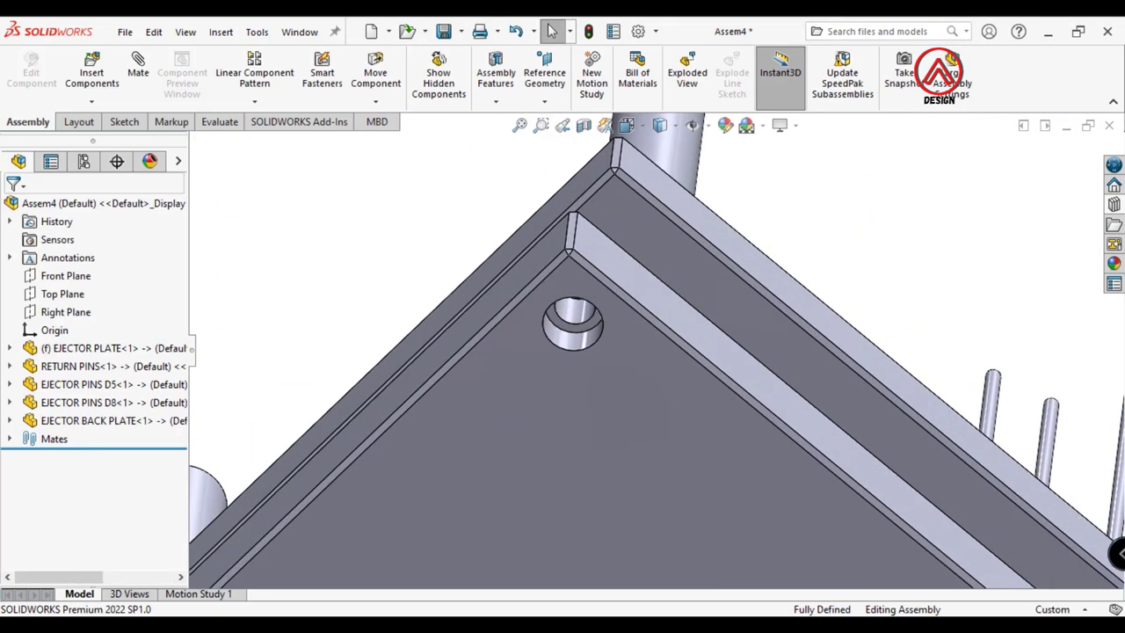
Insert M12 Hex Socket Head ISO 4762 cap screws into the four corner holes
{"action": "left_click", "coordinate": [1114, 205]}
{"action": "left_click_drag", "start_coordinate": [939, 522], "coordinate": [583, 334]}
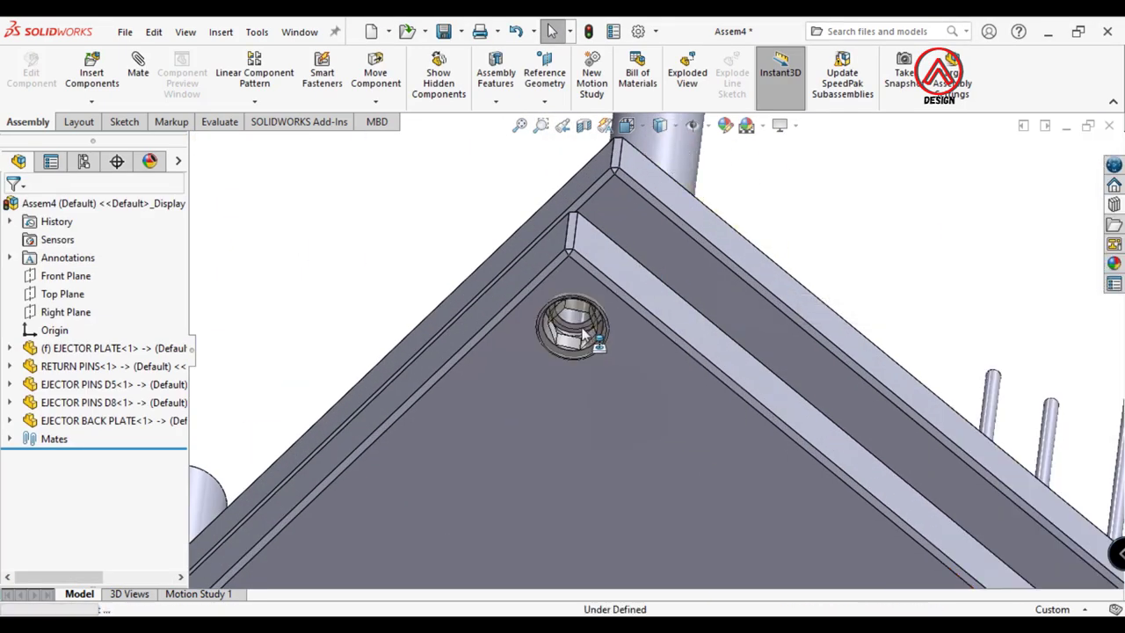
{"action": "key", "text": "Up"}
{"action": "key", "text": "Up"}
{"action": "key", "text": "Up"}
{"action": "key", "text": "Up"}
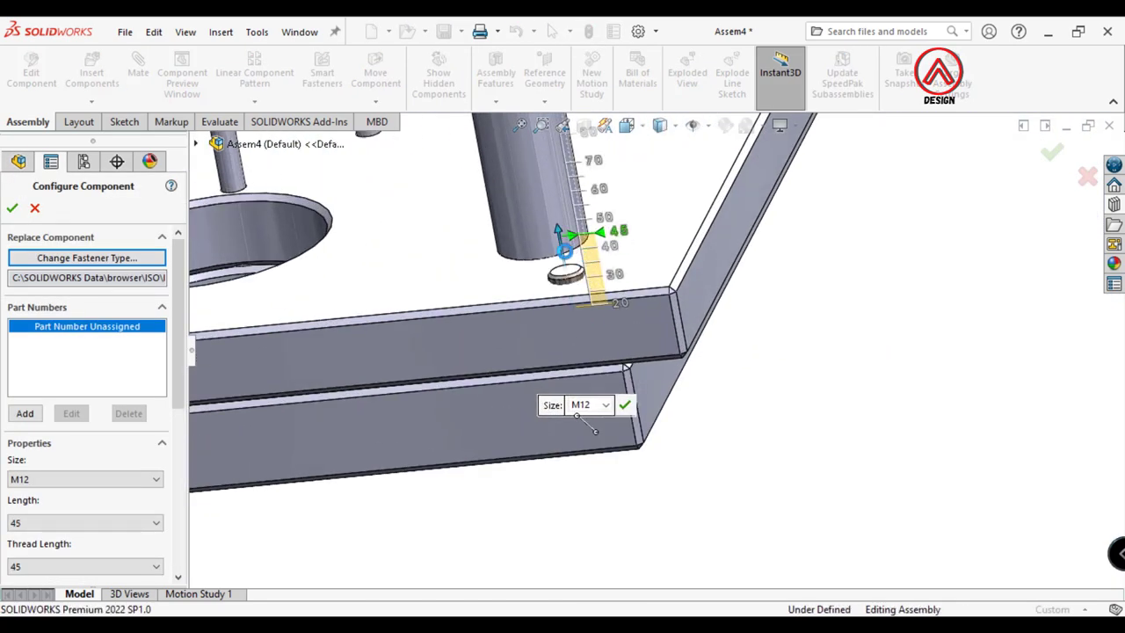
{"action": "left_click", "coordinate": [624, 404]}
{"action": "middle_click_drag", "start_coordinate": [640, 431], "coordinate": [572, 201]}
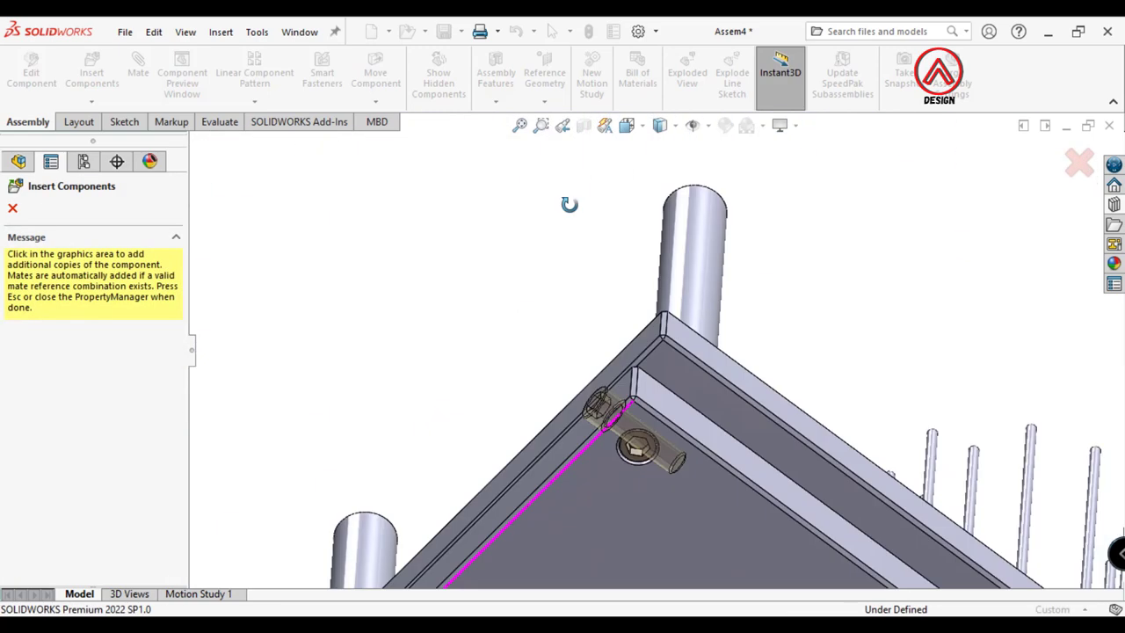
{"action": "scroll", "coordinate": [662, 450], "scroll_direction": "down", "scroll_amount": 5}
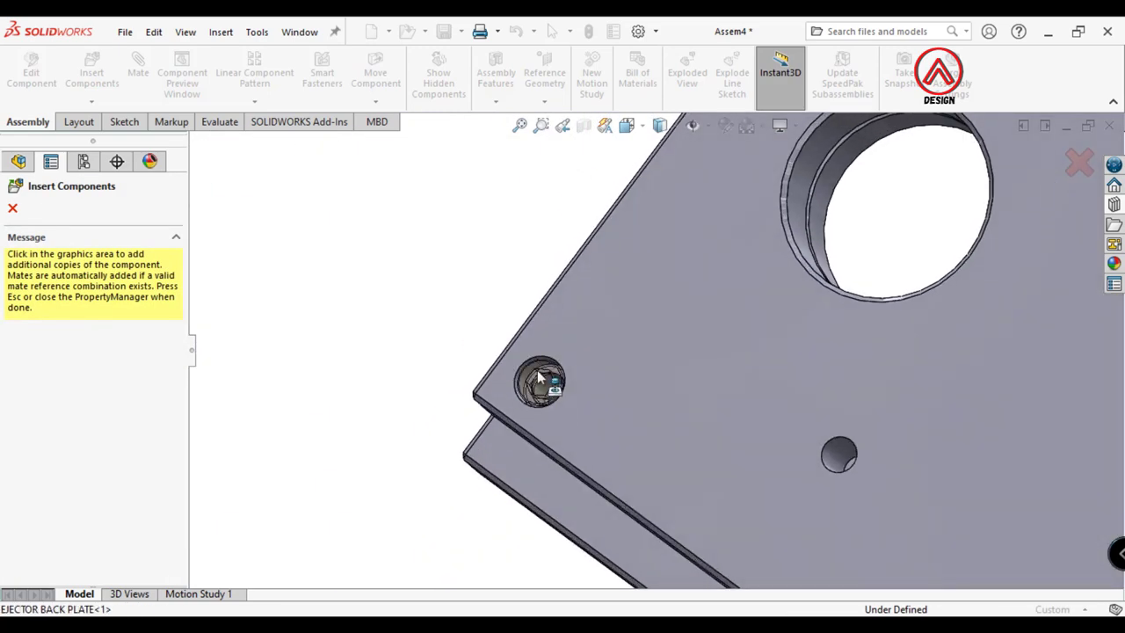
{"action": "left_click", "coordinate": [540, 380]}
{"action": "scroll", "coordinate": [678, 424], "scroll_direction": "up", "scroll_amount": 5}
{"action": "scroll", "coordinate": [817, 545], "scroll_direction": "down", "scroll_amount": 5}
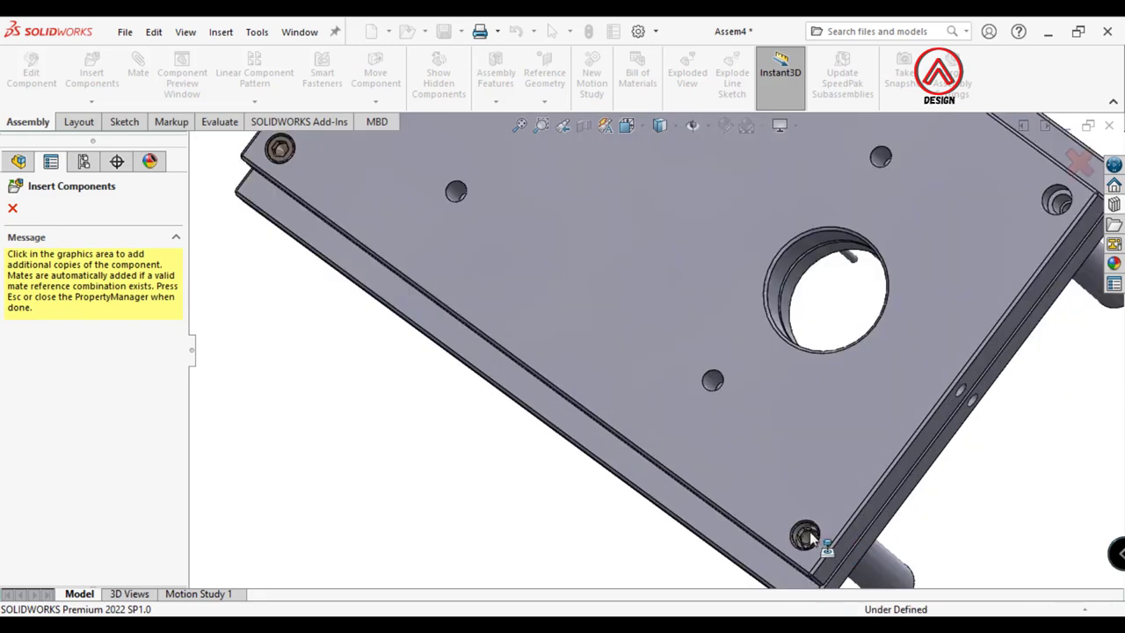
{"action": "left_click", "coordinate": [13, 209]}
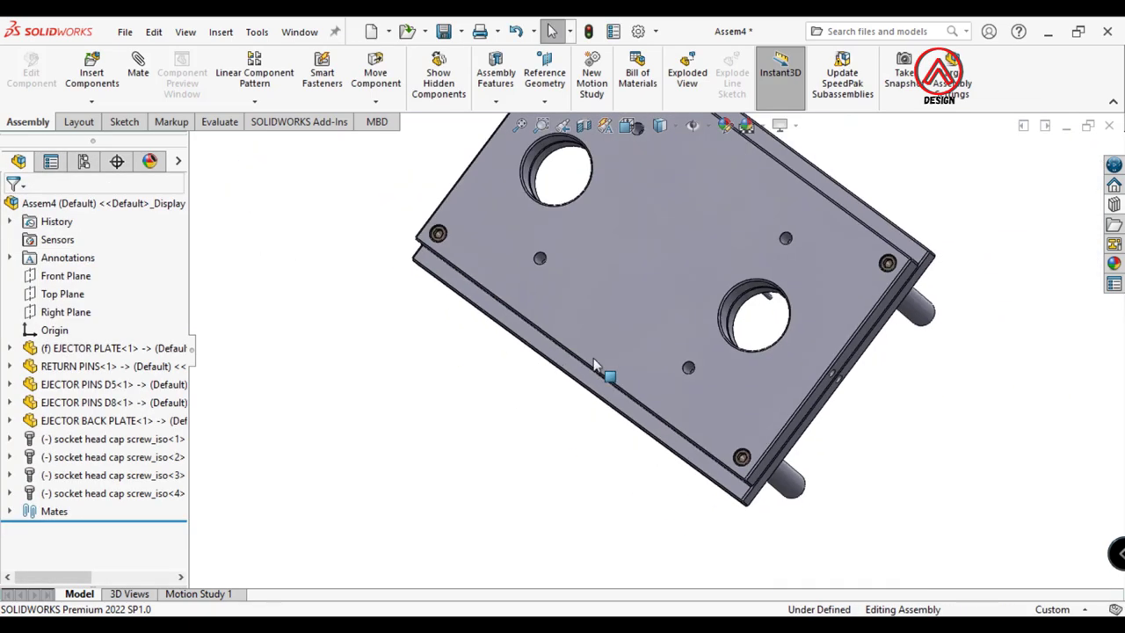
{"action": "mouse_move", "coordinate": [603, 364]}
{"action": "middle_mouse_down"}
{"action": "mouse_move", "coordinate": [649, 388]}
{"action": "mouse_move", "coordinate": [637, 376]}
{"action": "middle_mouse_up"}
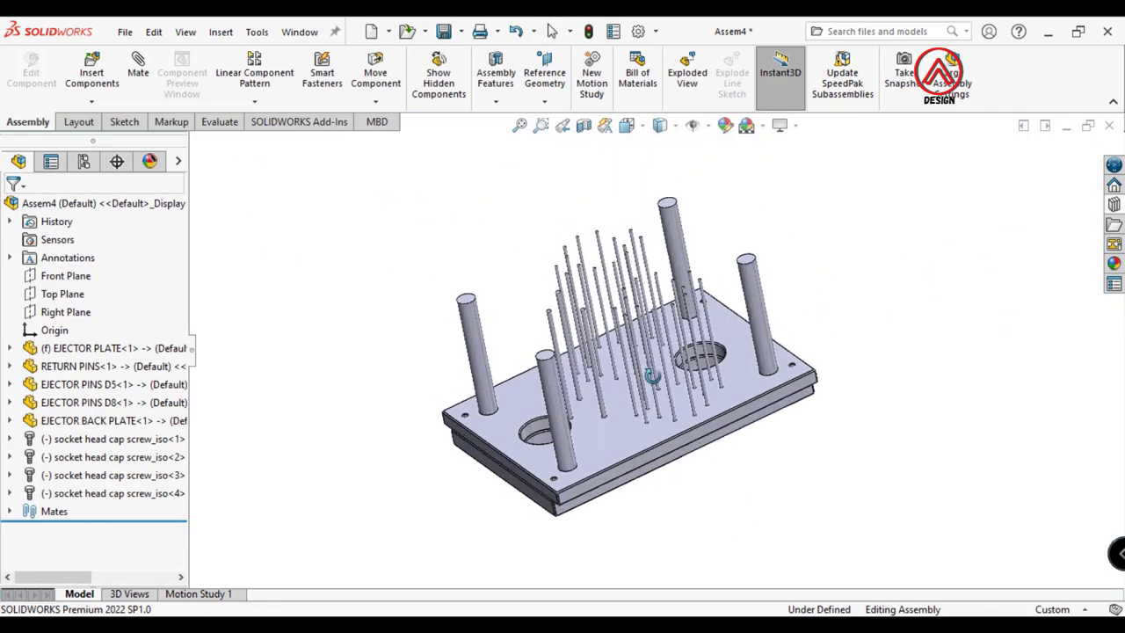
Choose Save All and begin entering the file name 'ASSEMBLY E' in the ASSEMBLY folder
{"action": "key", "text": "ctrl+s"}
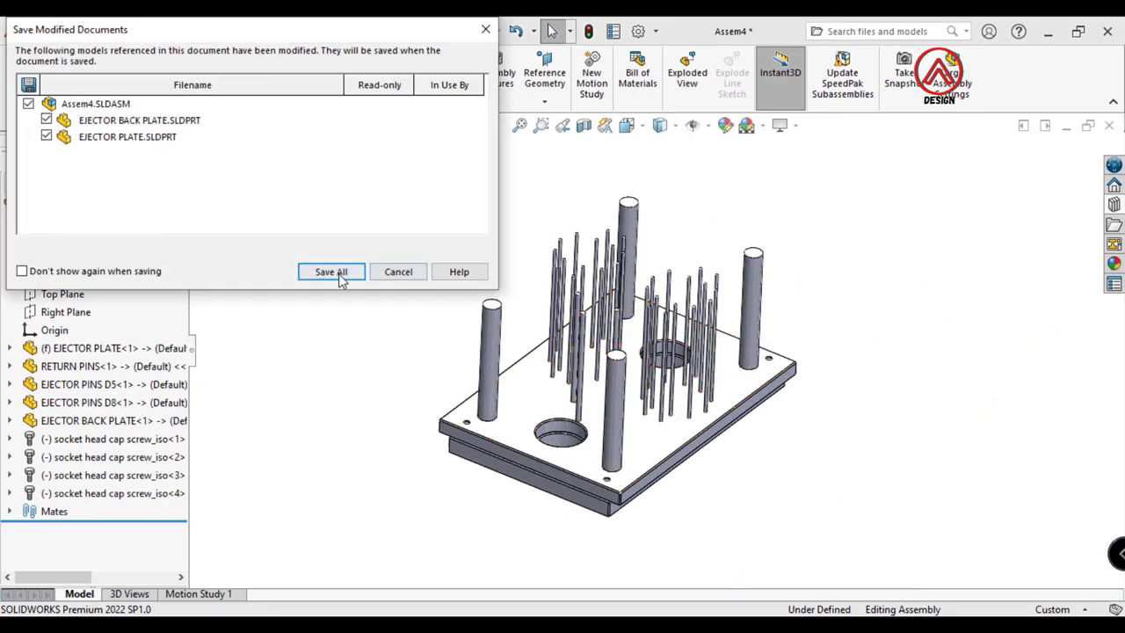
{"action": "left_click", "coordinate": [373, 271]}
{"action": "type", "text": "AS"}
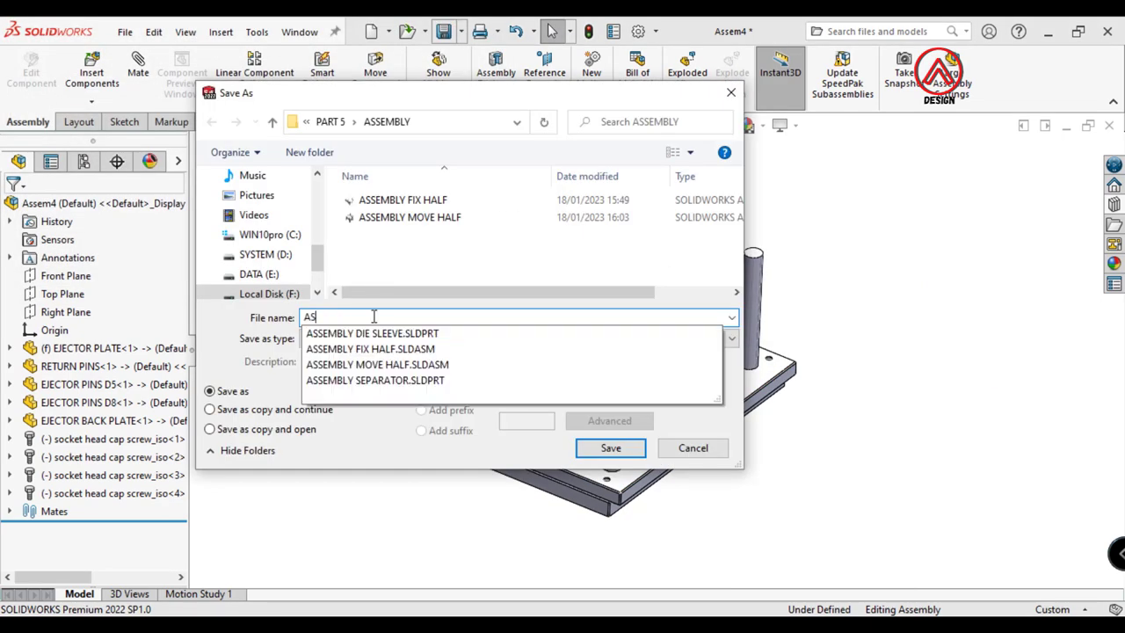
{"action": "type", "text": "SEL"}
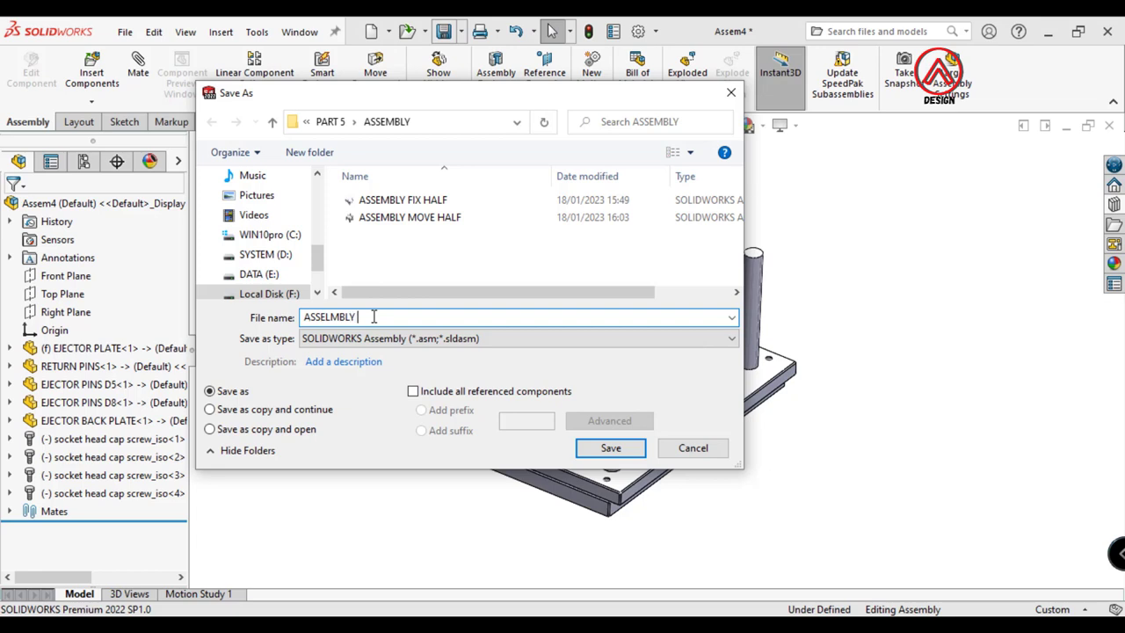
{"action": "key", "text": "BackSpace"}
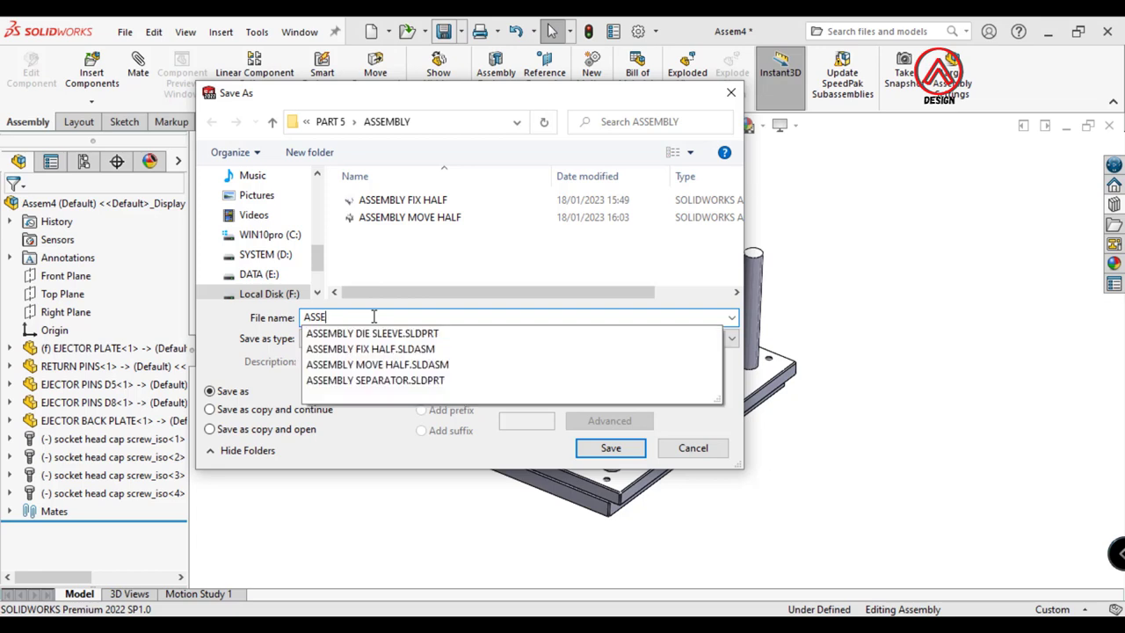
{"action": "type", "text": "EJECTOR"}
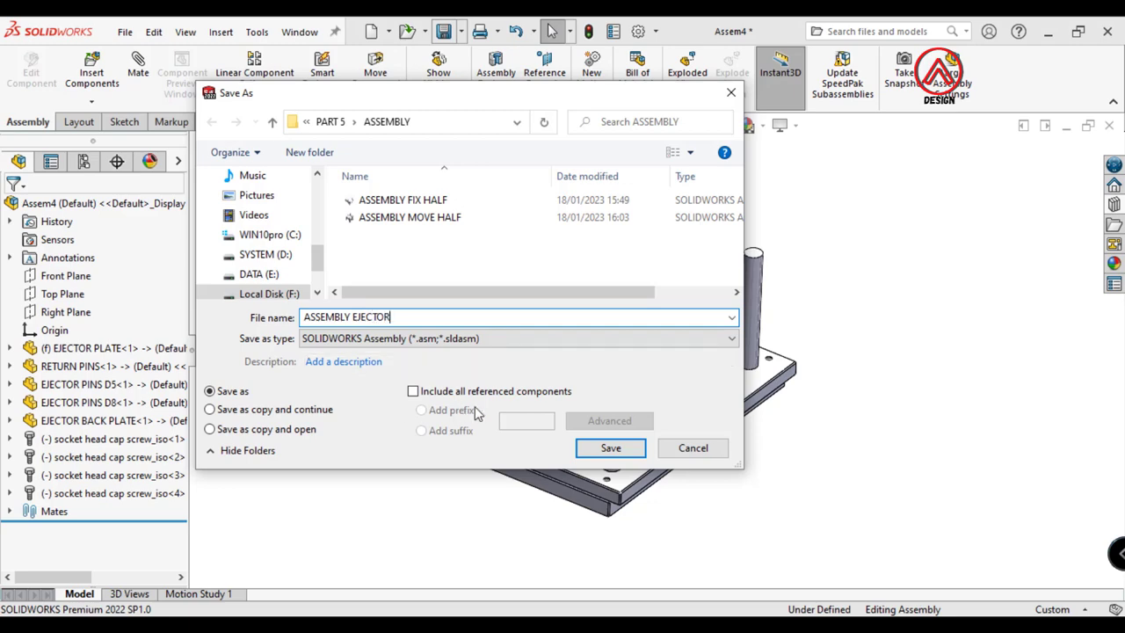
Save the ejector assembly as ASSEMBLY EJECTOR and switch to ASSEMBLY MOVE HALF
{"action": "left_click", "coordinate": [592, 447]}
{"action": "left_click", "coordinate": [300, 32]}
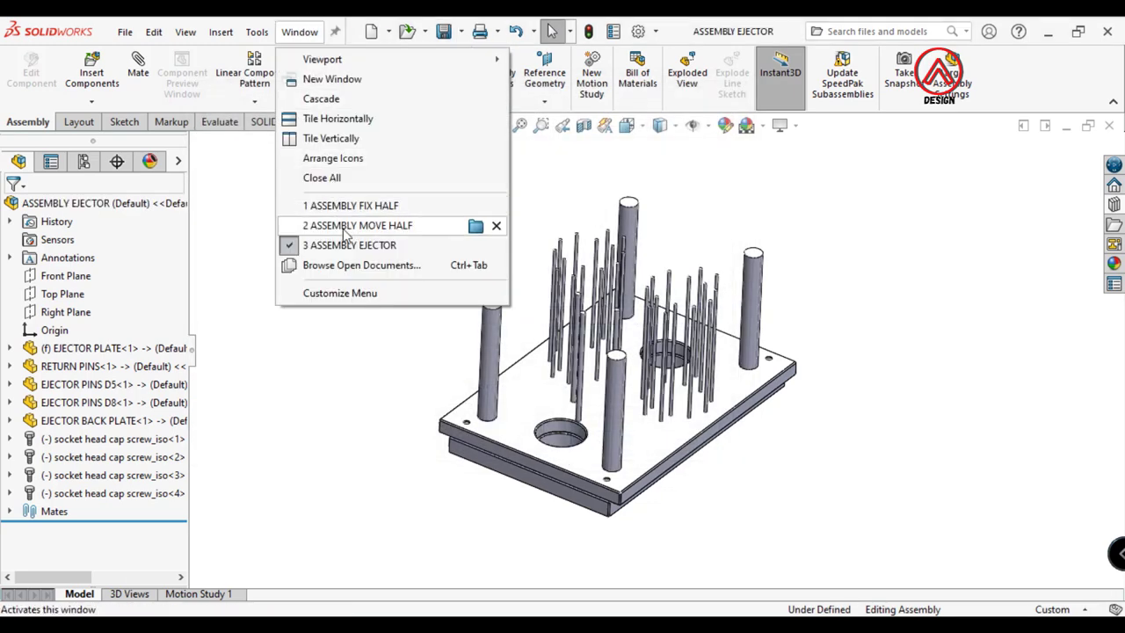
{"action": "left_click", "coordinate": [369, 225]}
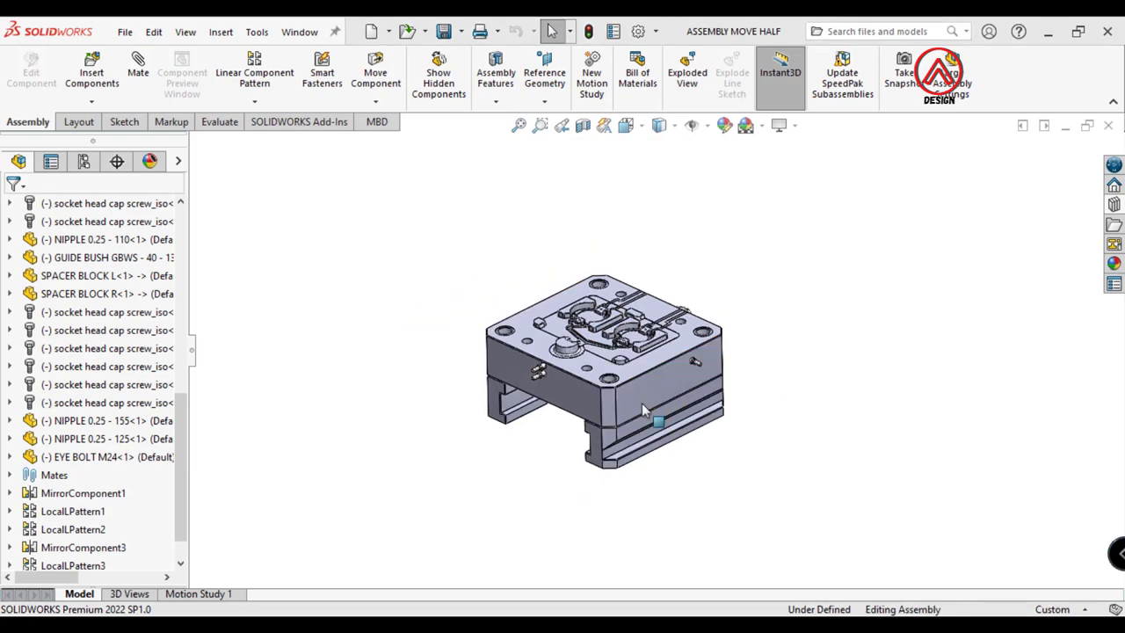
Insert the SUPPORT PILLAR part into the move half beside the mold
{"action": "left_click", "coordinate": [91, 78]}
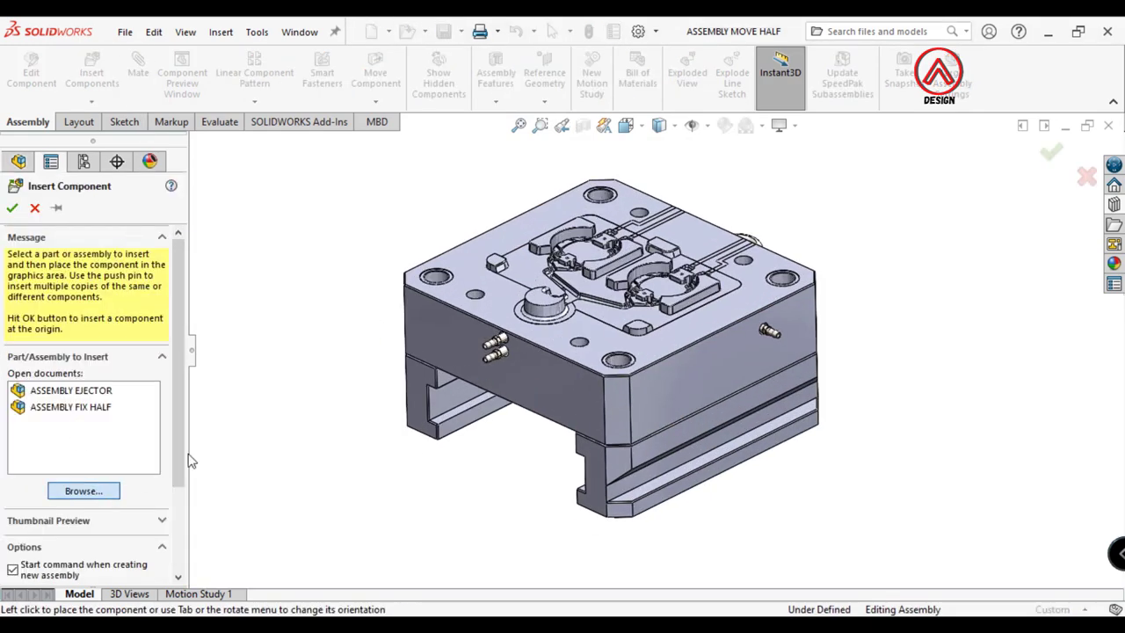
{"action": "scroll", "coordinate": [370, 327], "scroll_direction": "down", "scroll_amount": 2}
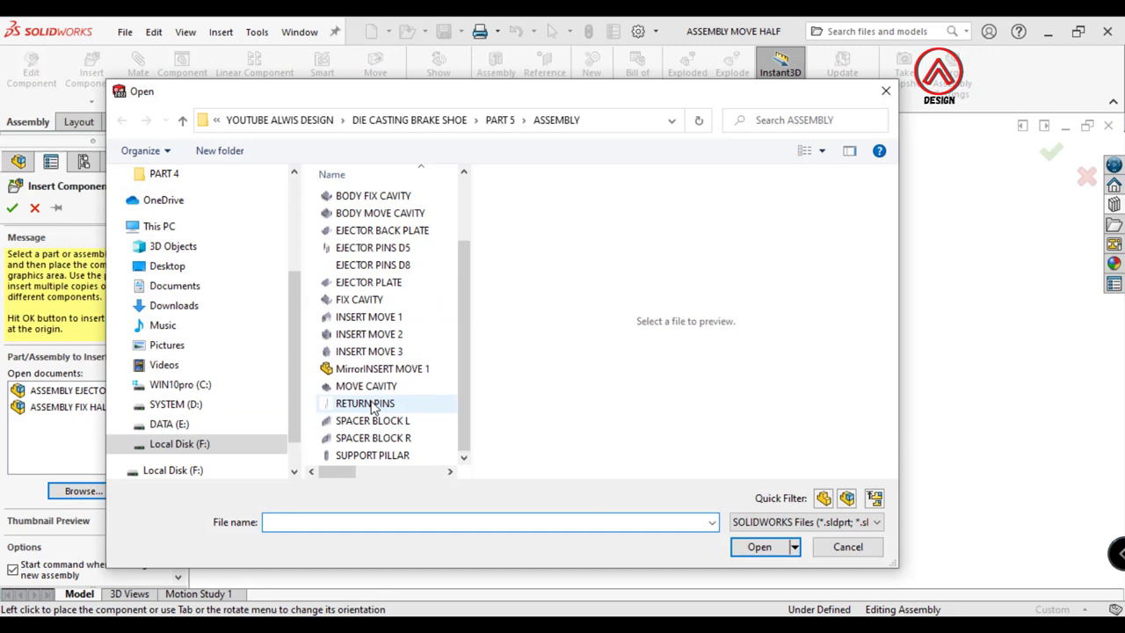
{"action": "left_click", "coordinate": [372, 455]}
{"action": "left_click", "coordinate": [753, 545]}
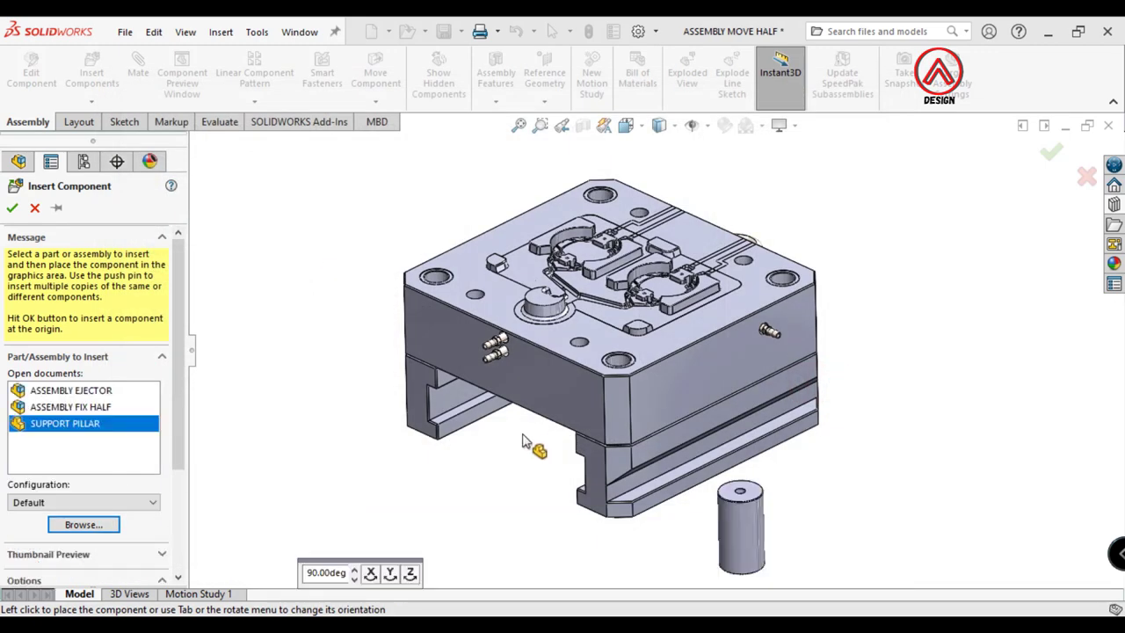
{"action": "left_click", "coordinate": [525, 463]}
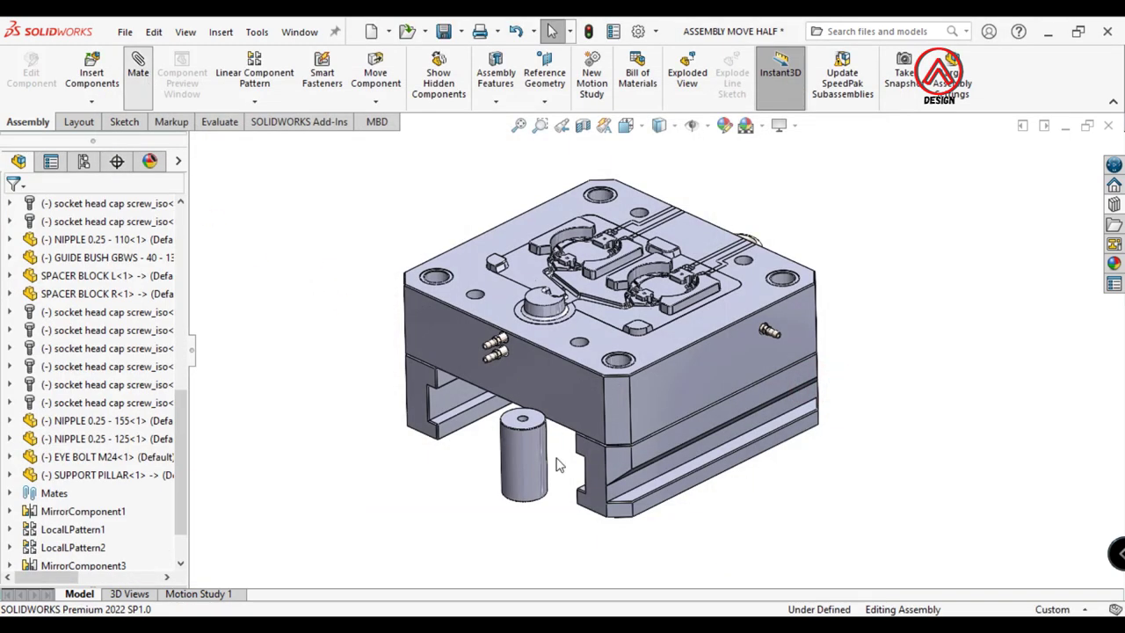
Mate the SUPPORT PILLAR concentric with the plate hole and coincident with the cavity plate underside
{"action": "left_click", "coordinate": [138, 72]}
{"action": "left_click", "coordinate": [524, 452]}
{"action": "mouse_move", "coordinate": [524, 453]}
{"action": "middle_mouse_down"}
{"action": "mouse_move", "coordinate": [601, 412]}
{"action": "mouse_move", "coordinate": [556, 387]}
{"action": "middle_mouse_up"}
{"action": "scroll", "coordinate": [563, 351], "scroll_direction": "down", "scroll_amount": 5}
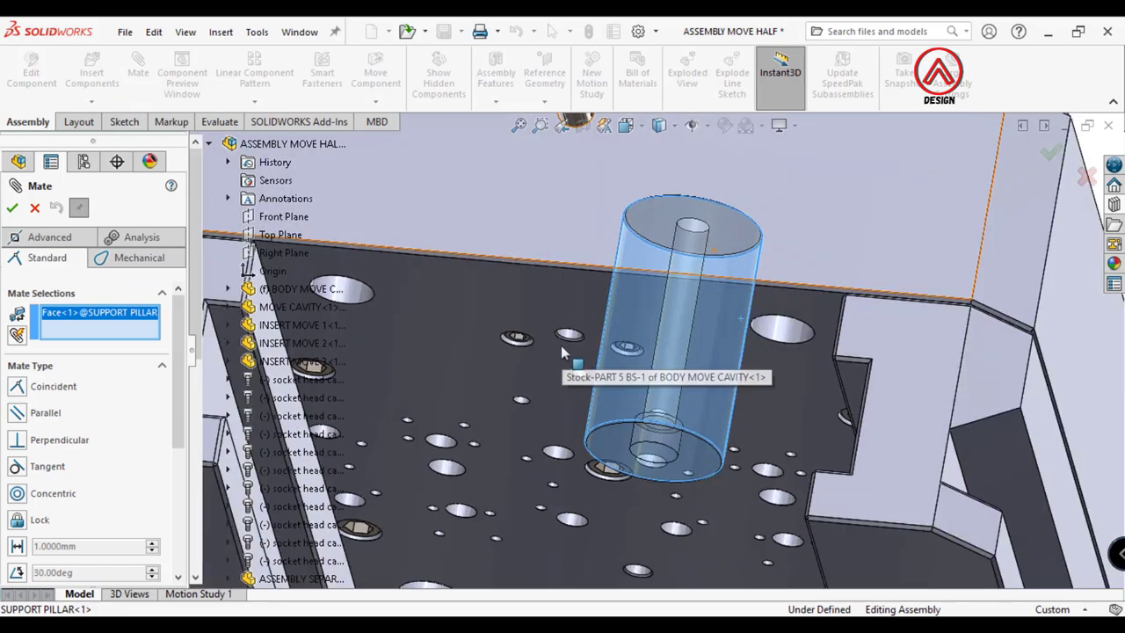
{"action": "left_click", "coordinate": [571, 337]}
{"action": "left_click", "coordinate": [777, 311]}
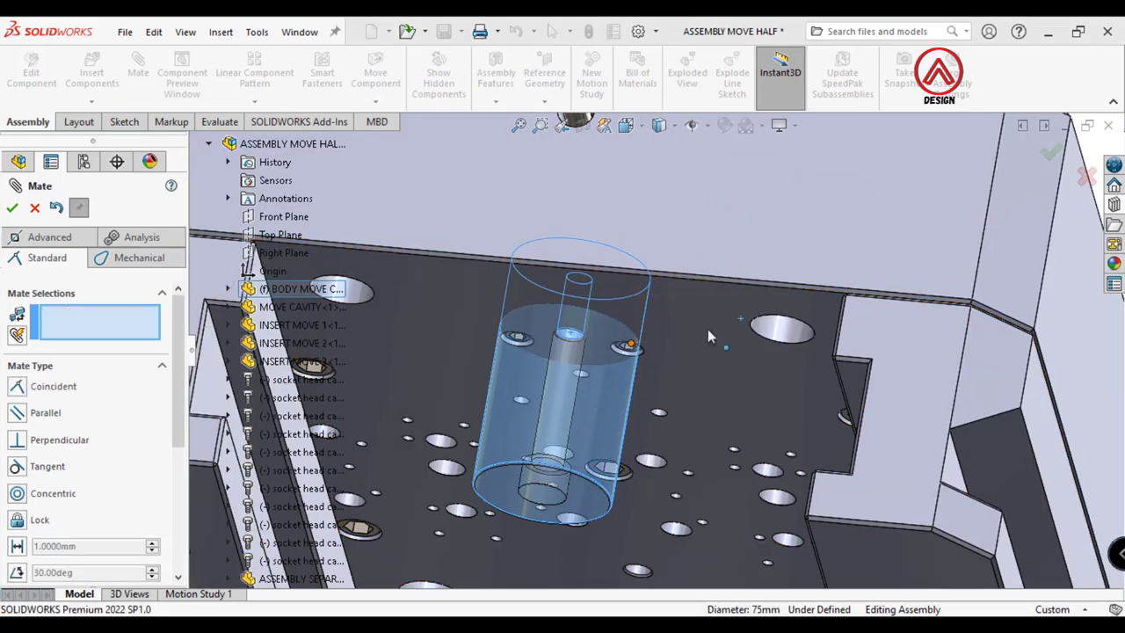
{"action": "left_click", "coordinate": [603, 379]}
{"action": "mouse_move", "coordinate": [603, 379]}
{"action": "middle_mouse_down"}
{"action": "mouse_move", "coordinate": [562, 497]}
{"action": "mouse_move", "coordinate": [567, 401]}
{"action": "middle_mouse_up"}
{"action": "left_click", "coordinate": [561, 398]}
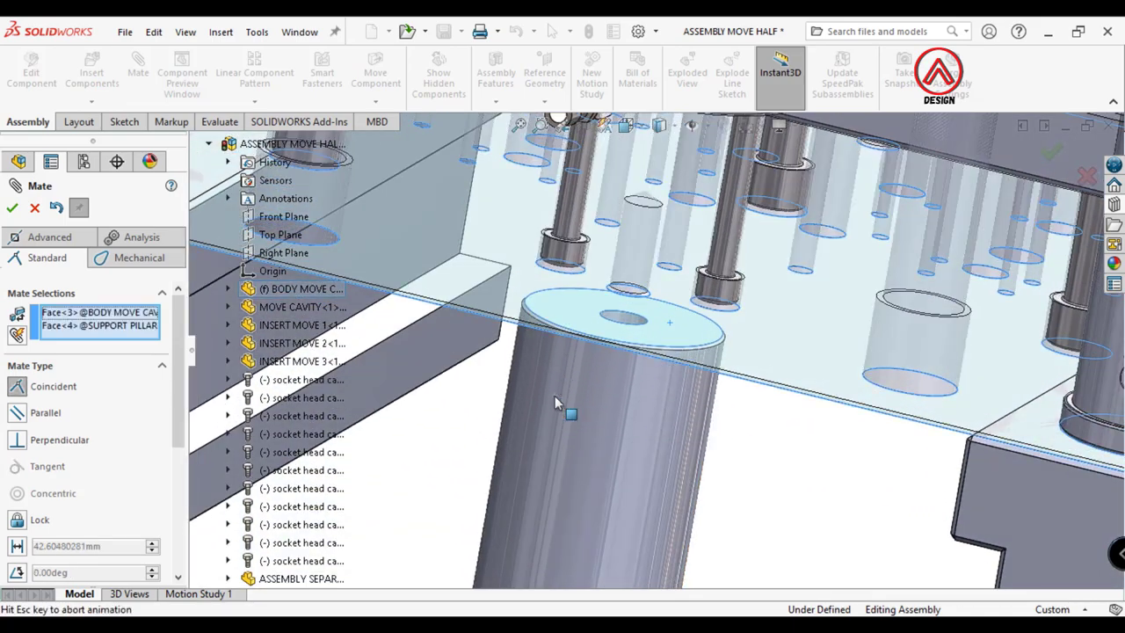
{"action": "left_click", "coordinate": [533, 422]}
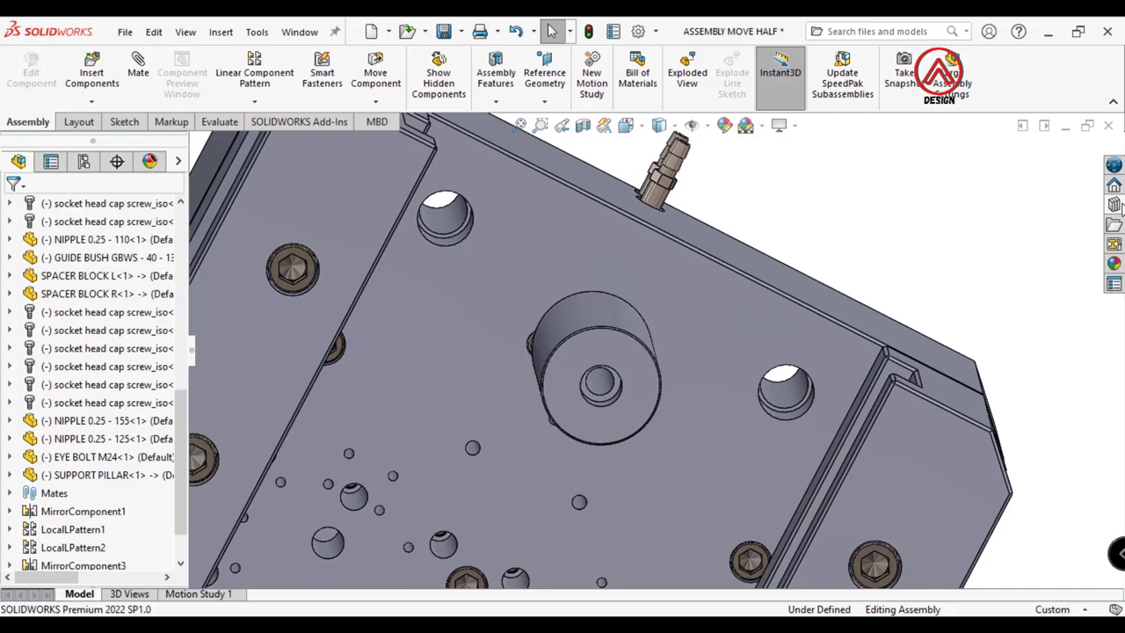
Insert an ISO 4762 M16 × 140 hex socket head screw into the pillar's centre hole
{"action": "left_click", "coordinate": [1100, 204]}
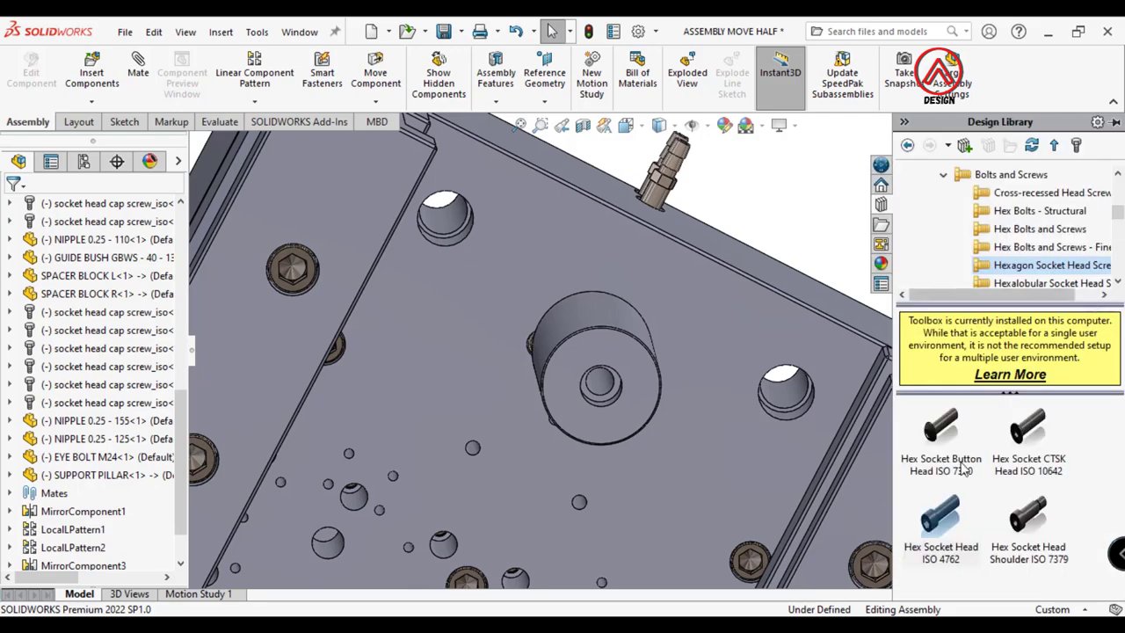
{"action": "left_click_drag", "start_coordinate": [933, 523], "coordinate": [649, 407]}
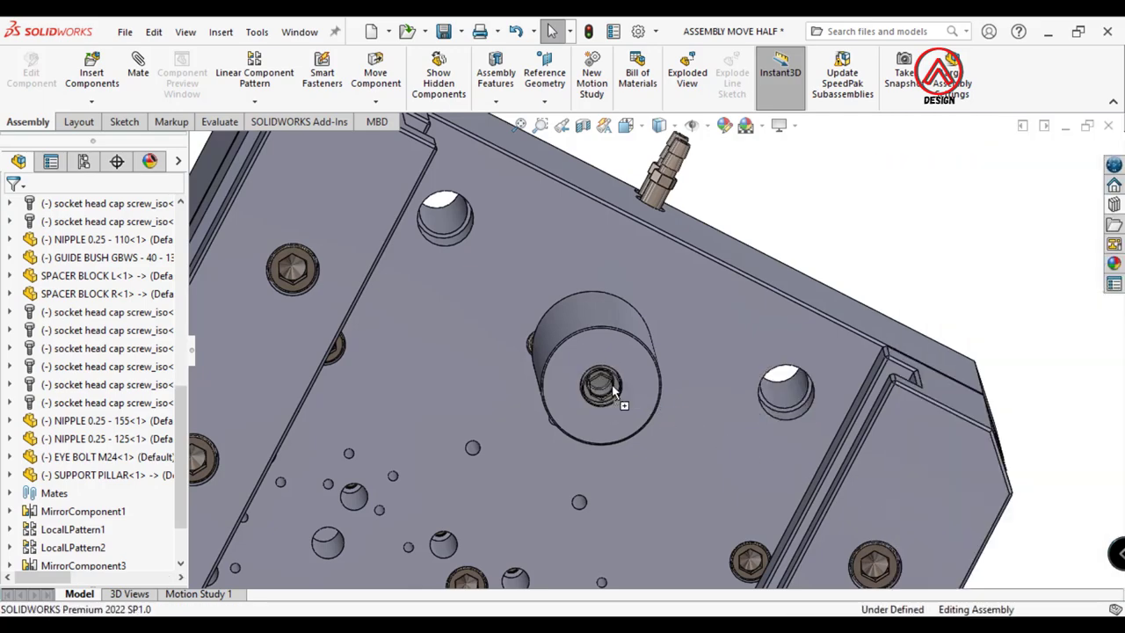
{"action": "left_click_drag", "start_coordinate": [611, 361], "coordinate": [609, 327]}
{"action": "middle_click_drag", "start_coordinate": [609, 327], "coordinate": [631, 178]}
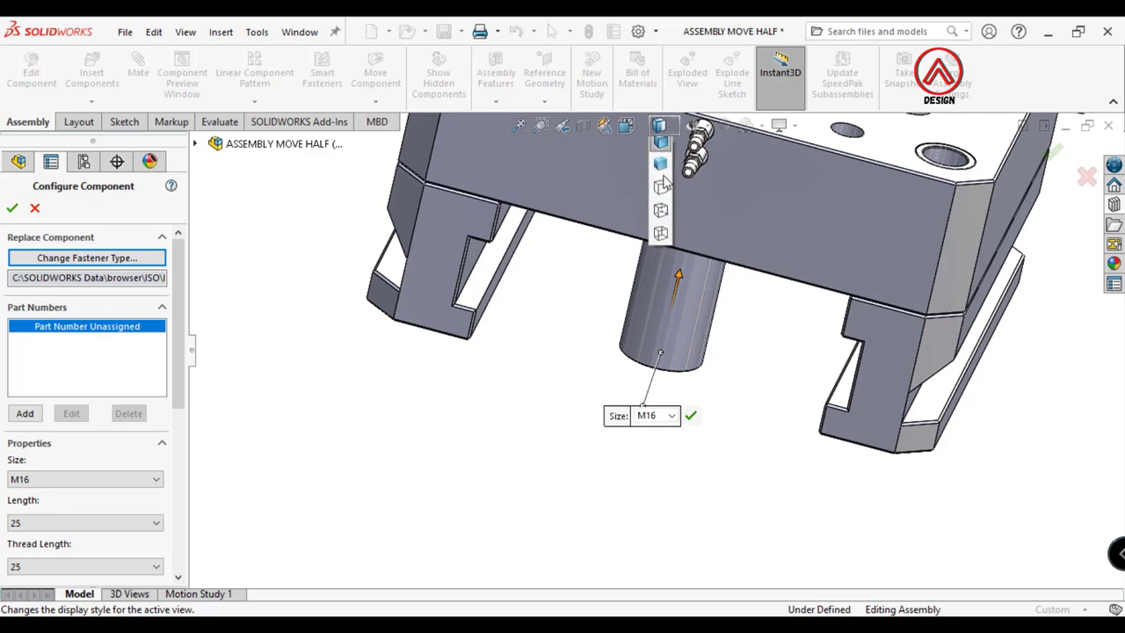
{"action": "left_click", "coordinate": [661, 210]}
{"action": "scroll", "coordinate": [636, 392], "scroll_direction": "down", "scroll_amount": 3}
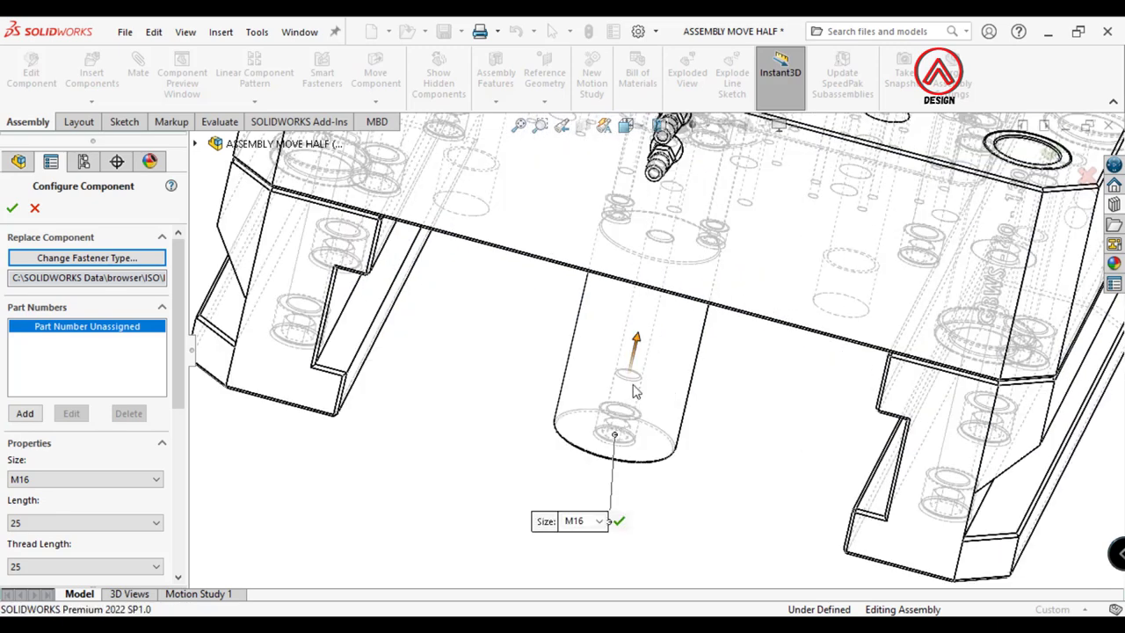
{"action": "left_click_drag", "start_coordinate": [640, 343], "coordinate": [673, 244]}
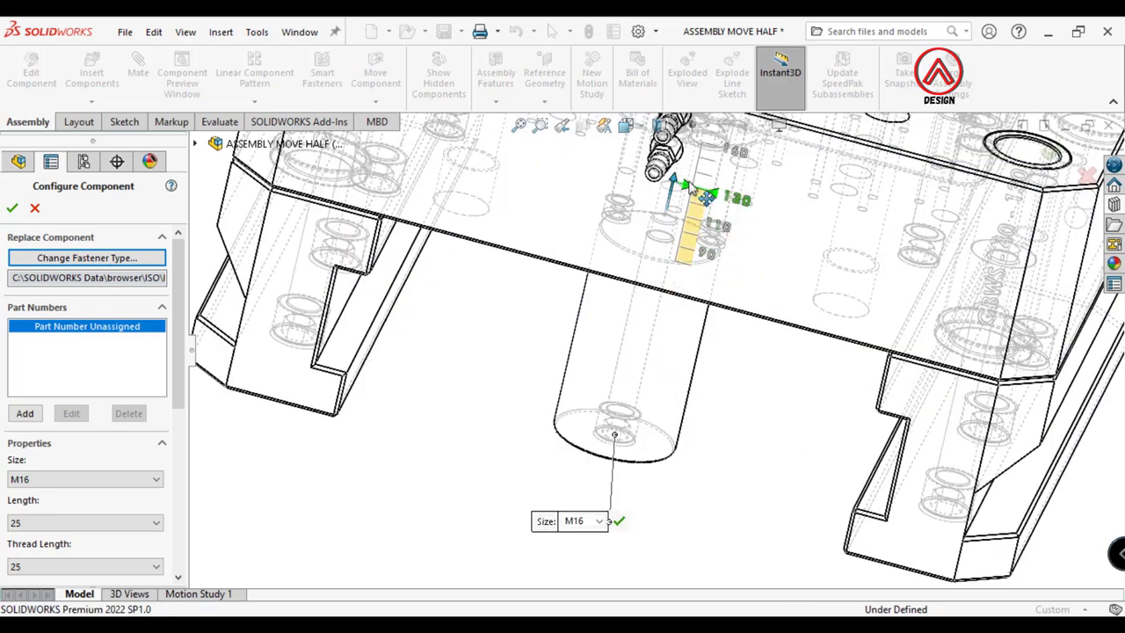
{"action": "left_click", "coordinate": [12, 207]}
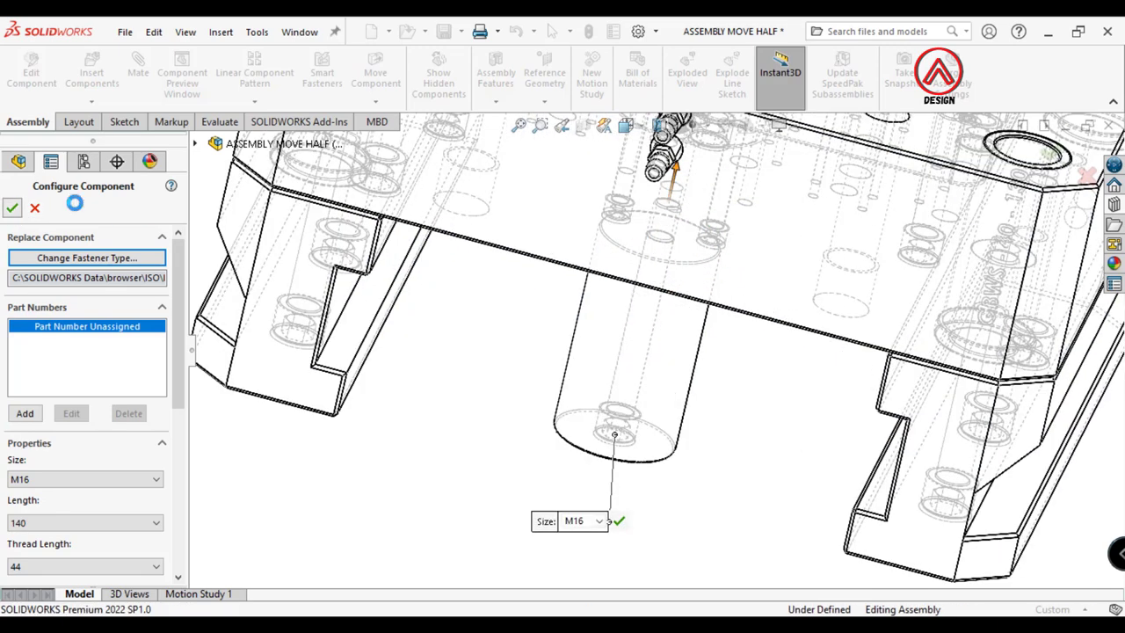
{"action": "left_click", "coordinate": [661, 125]}
{"action": "left_click", "coordinate": [661, 148]}
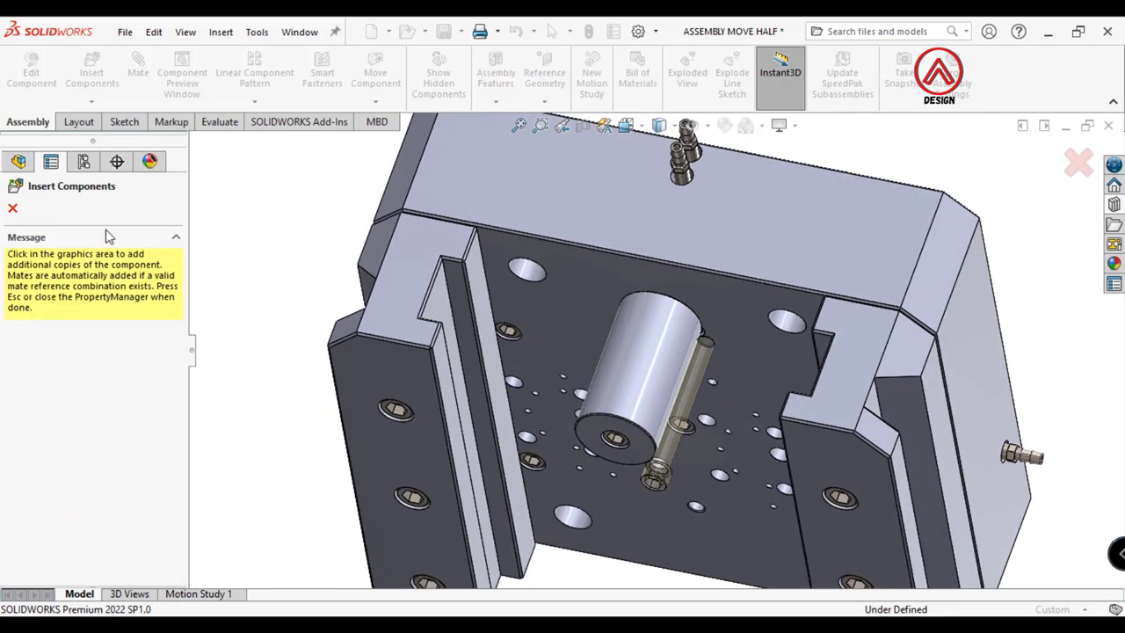
{"action": "left_click", "coordinate": [13, 208]}
Measure the 293 mm distance from the plate hole to the support pillar
{"action": "mouse_move", "coordinate": [694, 417]}
{"action": "middle_mouse_down"}
{"action": "mouse_move", "coordinate": [586, 214]}
{"action": "mouse_move", "coordinate": [697, 324]}
{"action": "middle_mouse_up"}
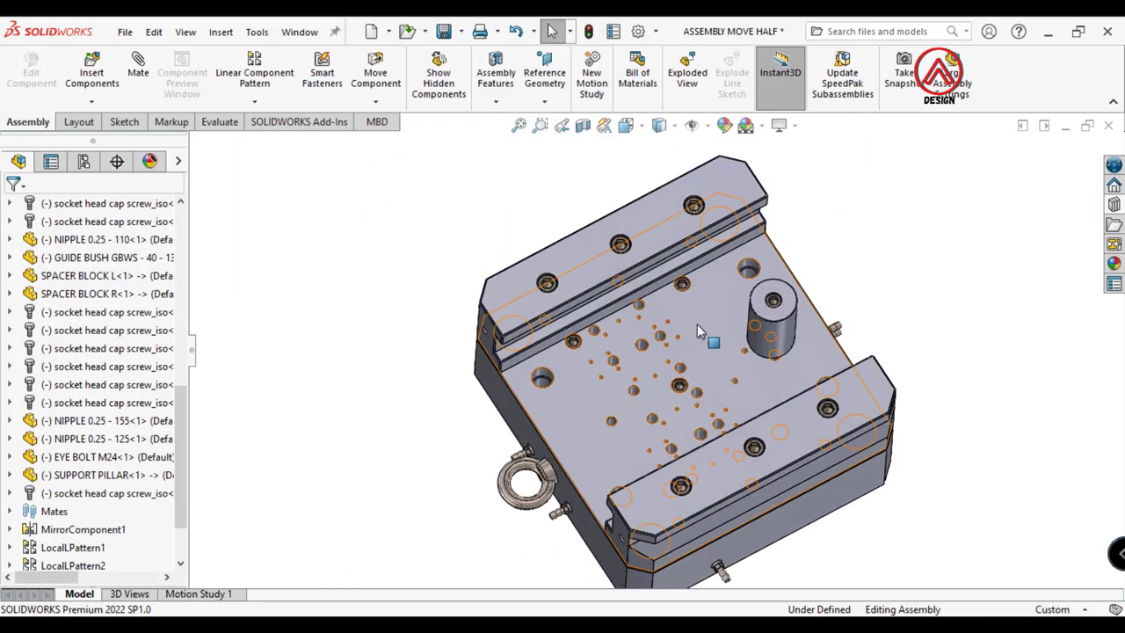
{"action": "left_click", "coordinate": [219, 124]}
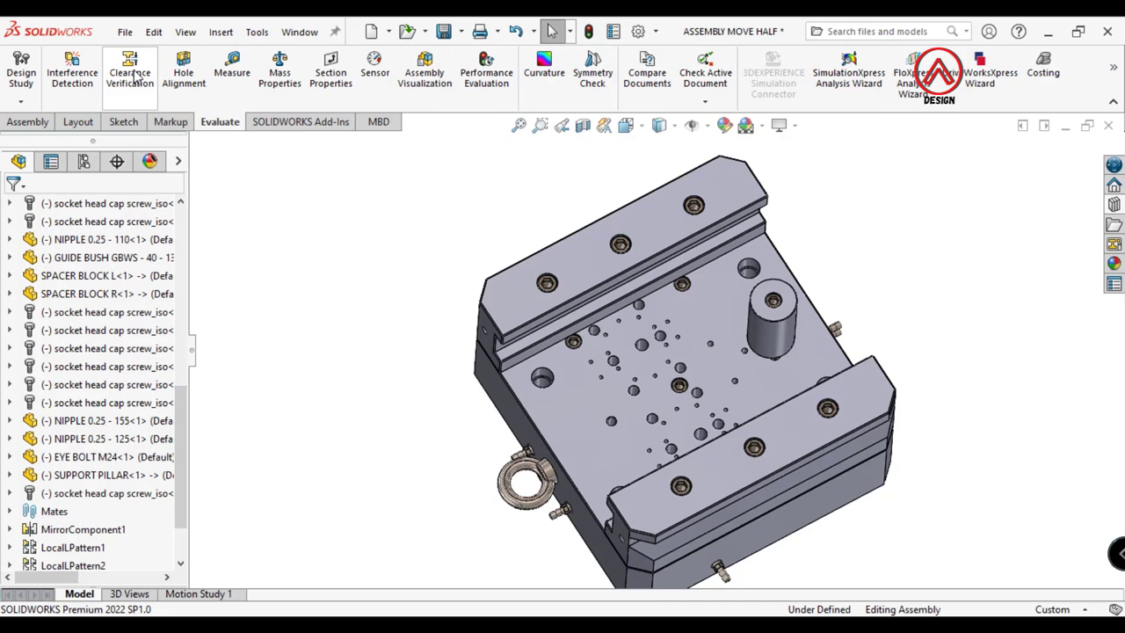
{"action": "left_click", "coordinate": [232, 76]}
{"action": "scroll", "coordinate": [589, 404], "scroll_direction": "down", "scroll_amount": 5}
{"action": "left_click", "coordinate": [586, 402]}
{"action": "scroll", "coordinate": [580, 392], "scroll_direction": "up", "scroll_amount": 3}
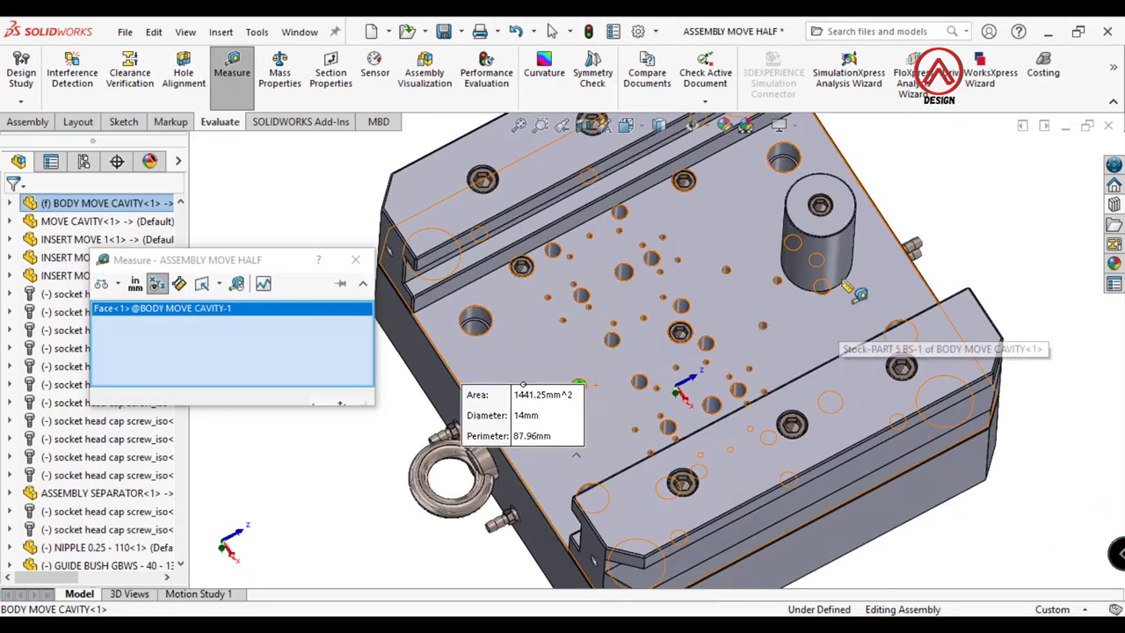
{"action": "left_click", "coordinate": [845, 287]}
{"action": "scroll", "coordinate": [846, 287], "scroll_direction": "down", "scroll_amount": 2}
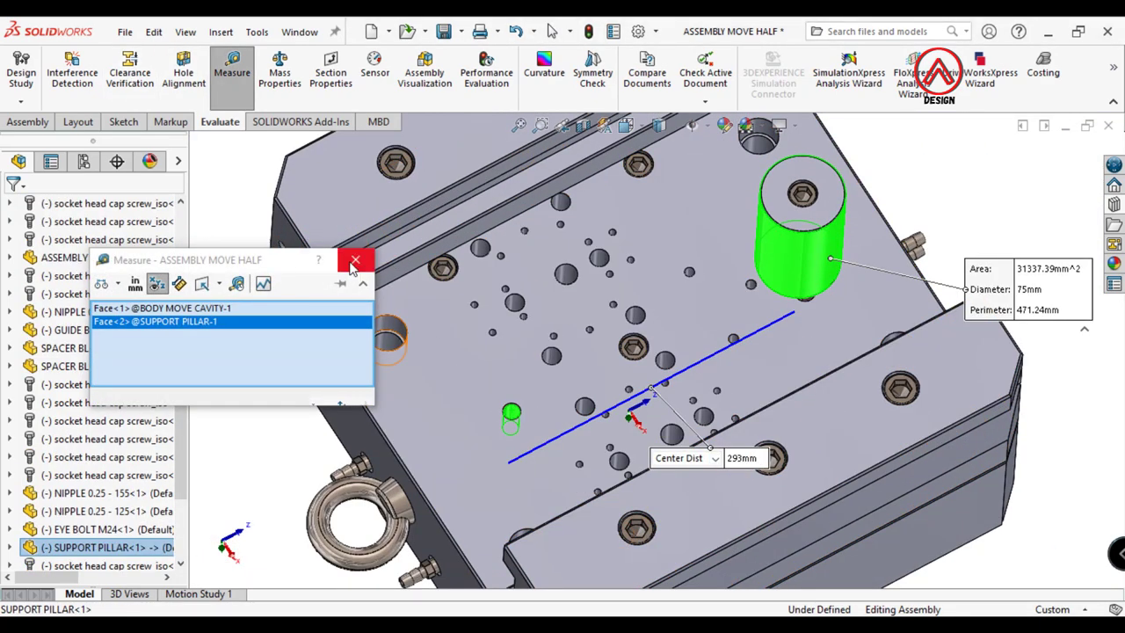
{"action": "left_click", "coordinate": [355, 259]}
{"action": "left_click", "coordinate": [268, 167]}
{"action": "left_click", "coordinate": [27, 121]}
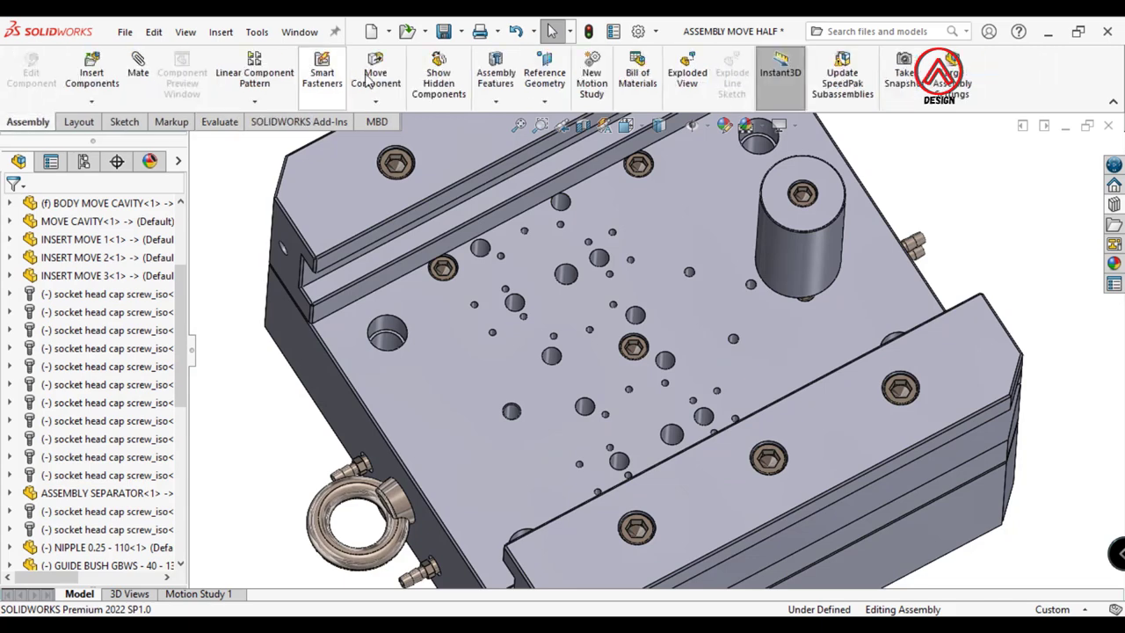
Linear-pattern the SUPPORT PILLAR and its screw along the plate side, 293 mm spacing, 2 instances
{"action": "left_click", "coordinate": [255, 77]}
{"action": "mouse_move", "coordinate": [1017, 319]}
{"action": "middle_mouse_down"}
{"action": "mouse_move", "coordinate": [933, 164]}
{"action": "mouse_move", "coordinate": [978, 368]}
{"action": "middle_mouse_up"}
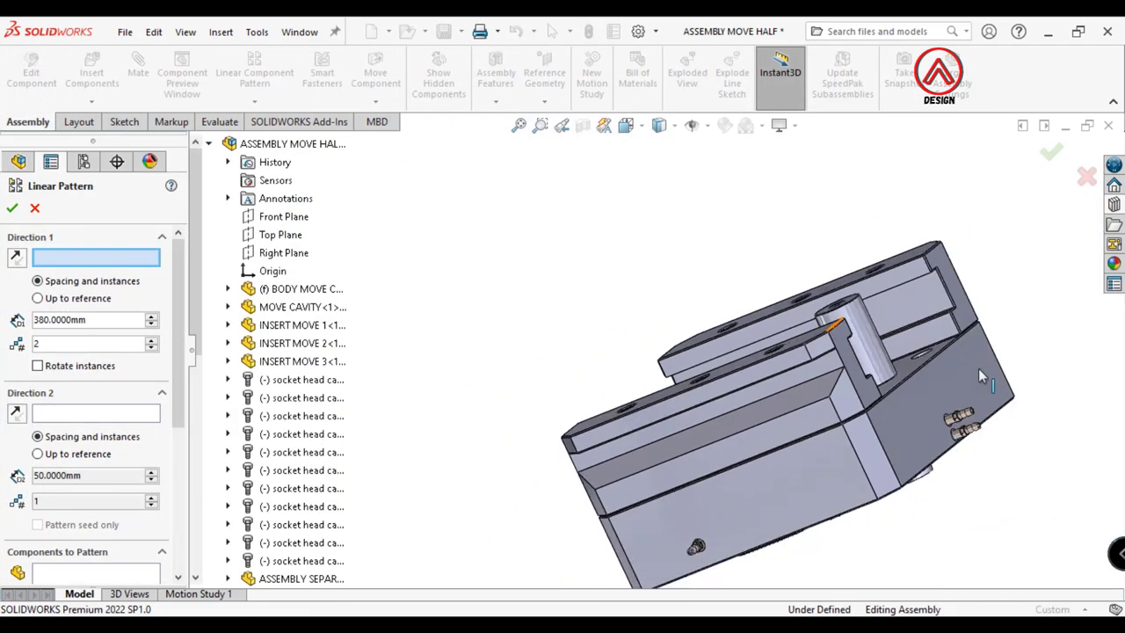
{"action": "left_click", "coordinate": [979, 369]}
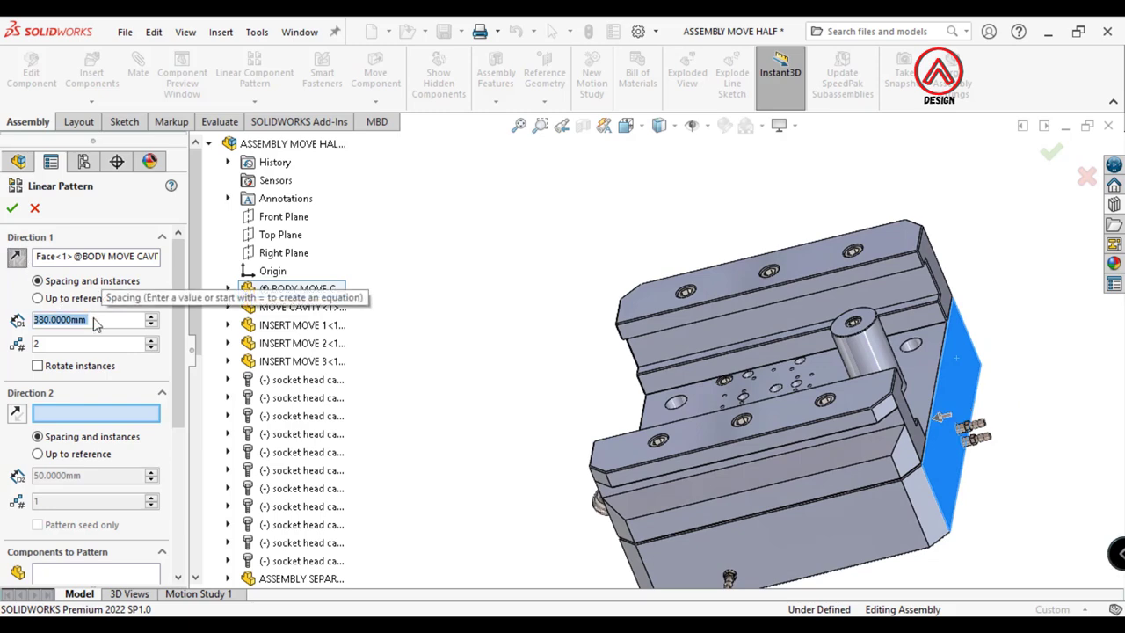
{"action": "type", "text": "293"}
{"action": "left_click", "coordinate": [105, 576]}
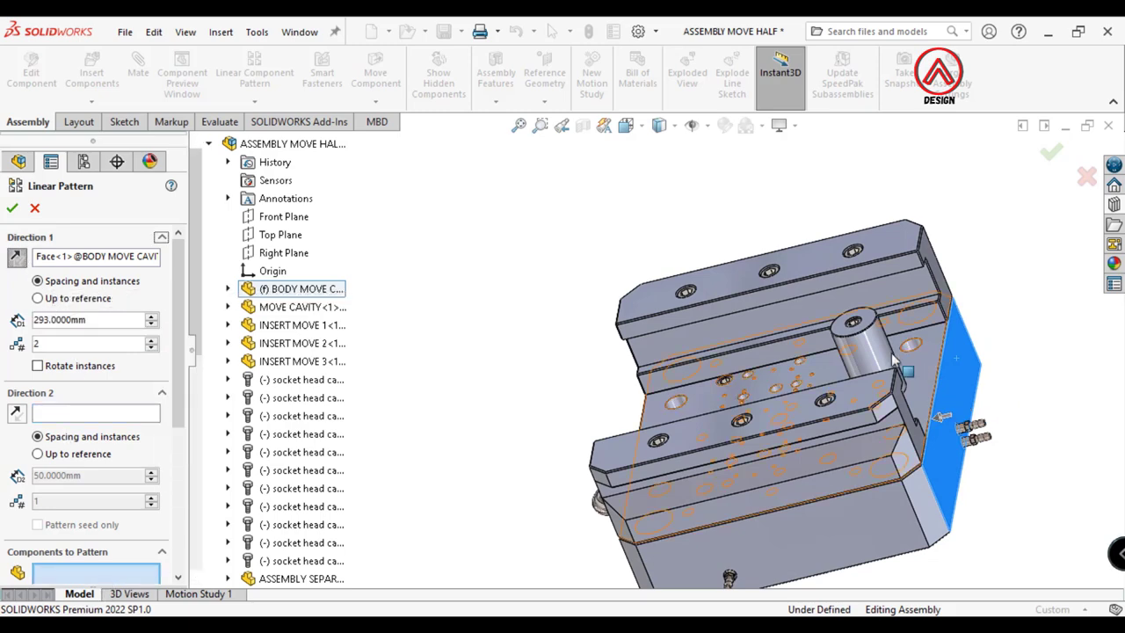
{"action": "scroll", "coordinate": [895, 358], "scroll_direction": "down", "scroll_amount": 3}
{"action": "left_click", "coordinate": [754, 344]}
{"action": "scroll", "coordinate": [765, 312], "scroll_direction": "down", "scroll_amount": 3}
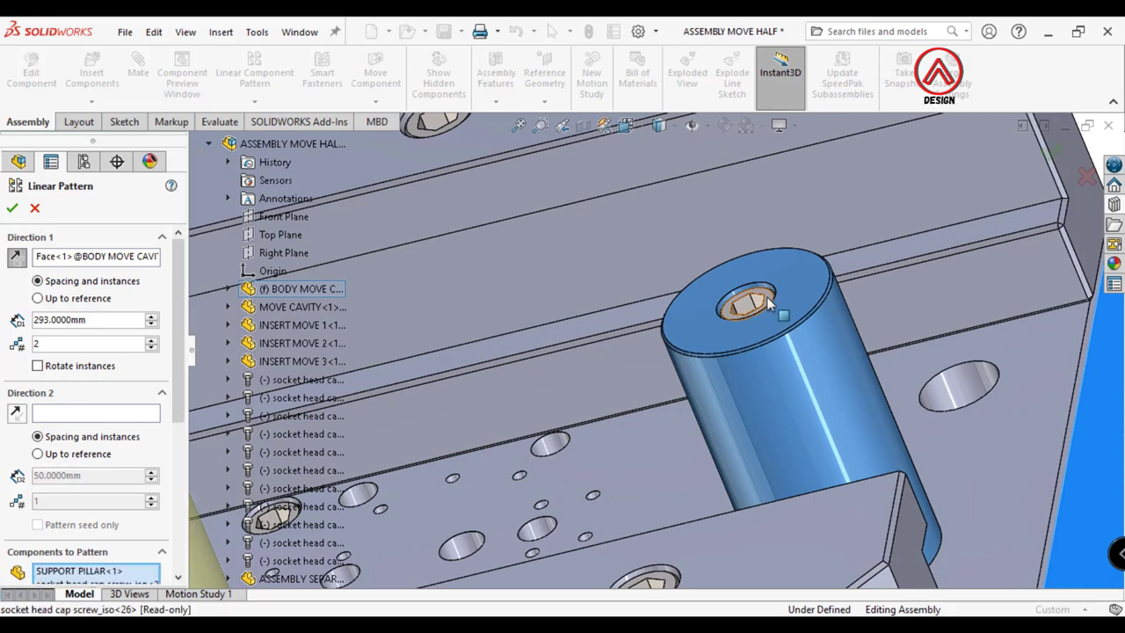
{"action": "scroll", "coordinate": [770, 303], "scroll_direction": "up", "scroll_amount": 4}
{"action": "scroll", "coordinate": [770, 303], "scroll_direction": "up", "scroll_amount": 3}
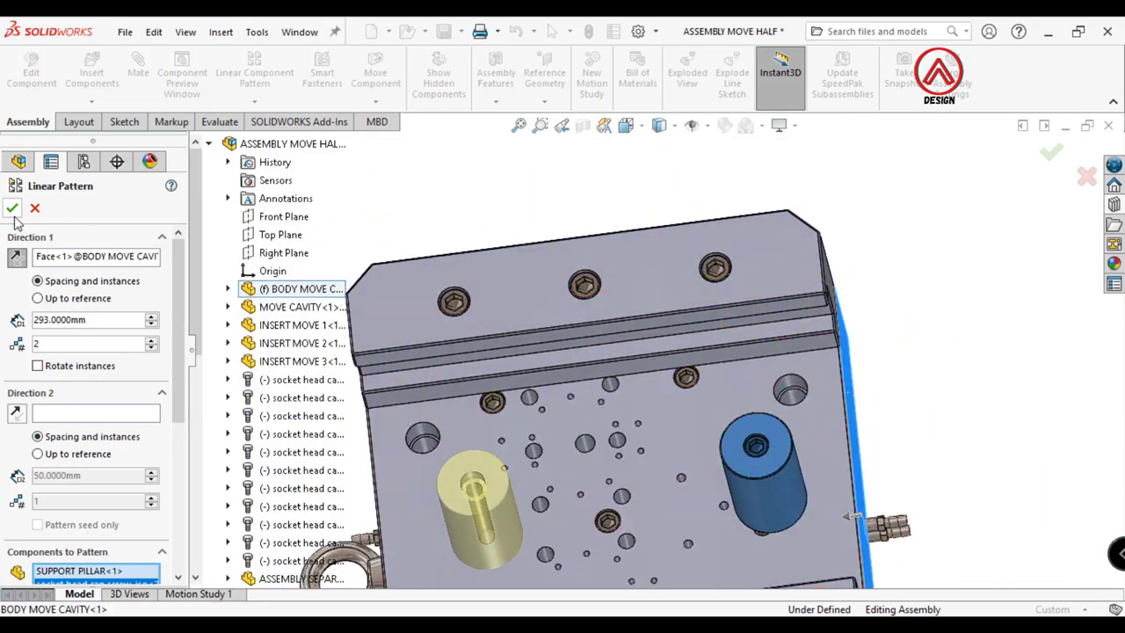
{"action": "left_click", "coordinate": [12, 209]}
{"action": "scroll", "coordinate": [765, 439], "scroll_direction": "up", "scroll_amount": 3}
{"action": "mouse_move", "coordinate": [791, 495]}
{"action": "middle_mouse_down"}
{"action": "mouse_move", "coordinate": [833, 422]}
{"action": "mouse_move", "coordinate": [665, 459]}
{"action": "mouse_move", "coordinate": [654, 293]}
{"action": "mouse_move", "coordinate": [698, 376]}
{"action": "mouse_move", "coordinate": [685, 334]}
{"action": "mouse_move", "coordinate": [703, 186]}
{"action": "mouse_move", "coordinate": [701, 349]}
{"action": "mouse_move", "coordinate": [712, 367]}
{"action": "middle_mouse_up"}
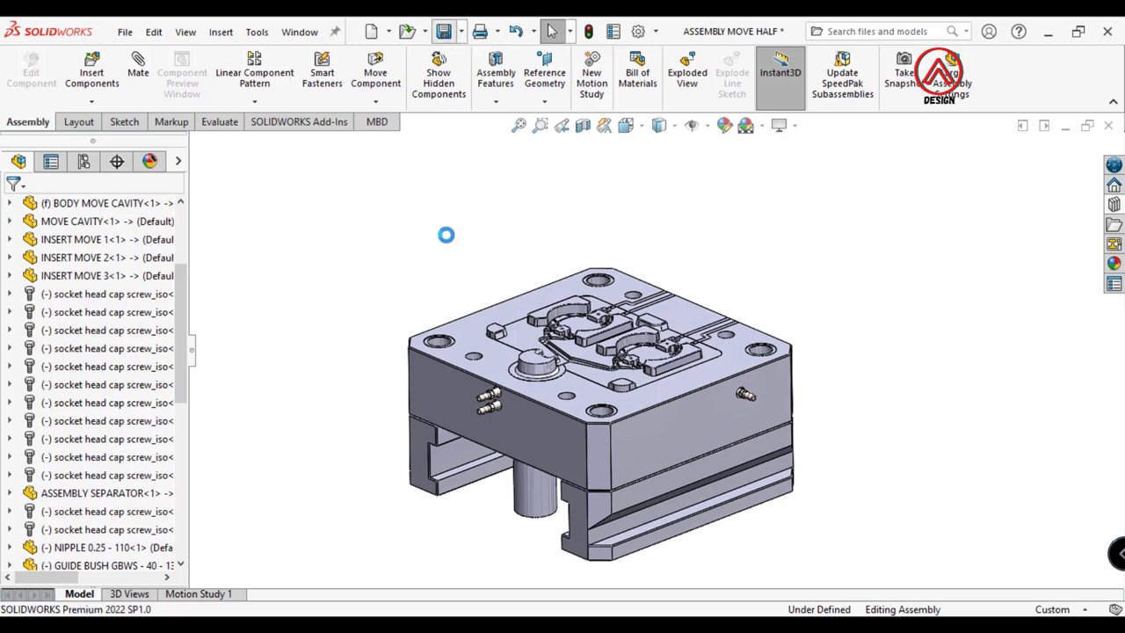
Create a new assembly with ASSEMBLY MOVE HALF fixed at the origin
{"action": "left_click", "coordinate": [370, 32]}
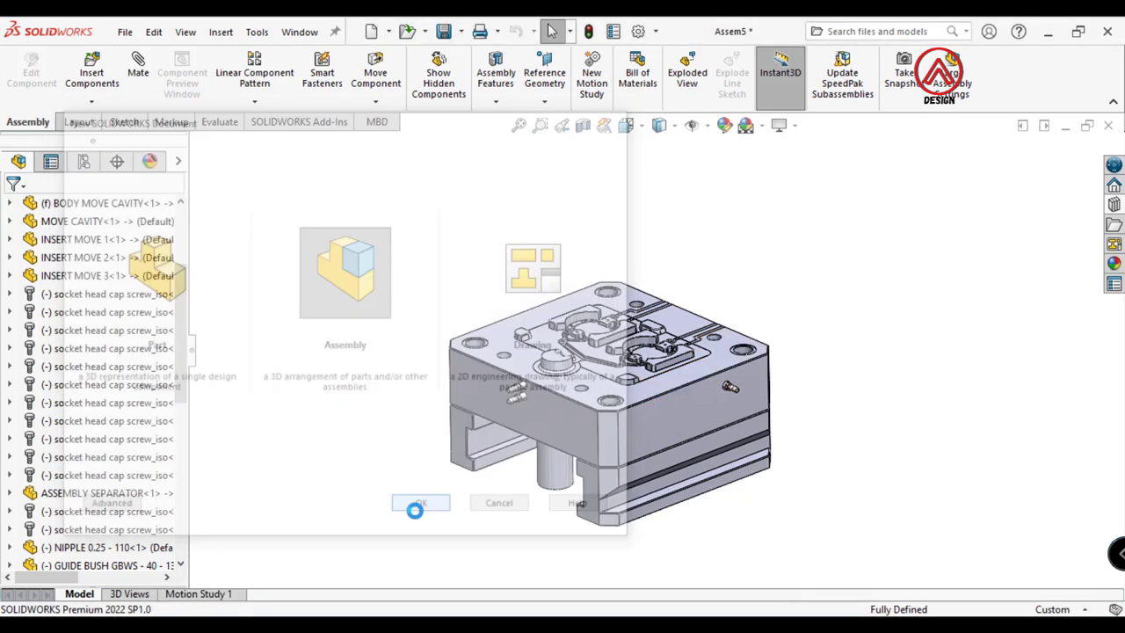
{"action": "left_click", "coordinate": [419, 510]}
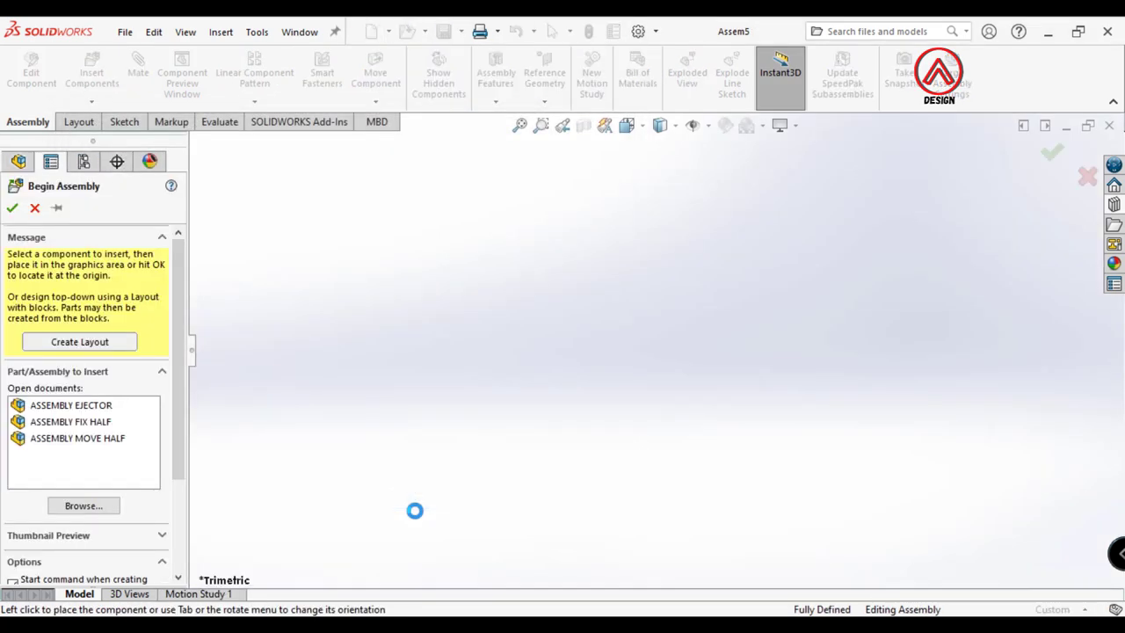
{"action": "left_click", "coordinate": [78, 438]}
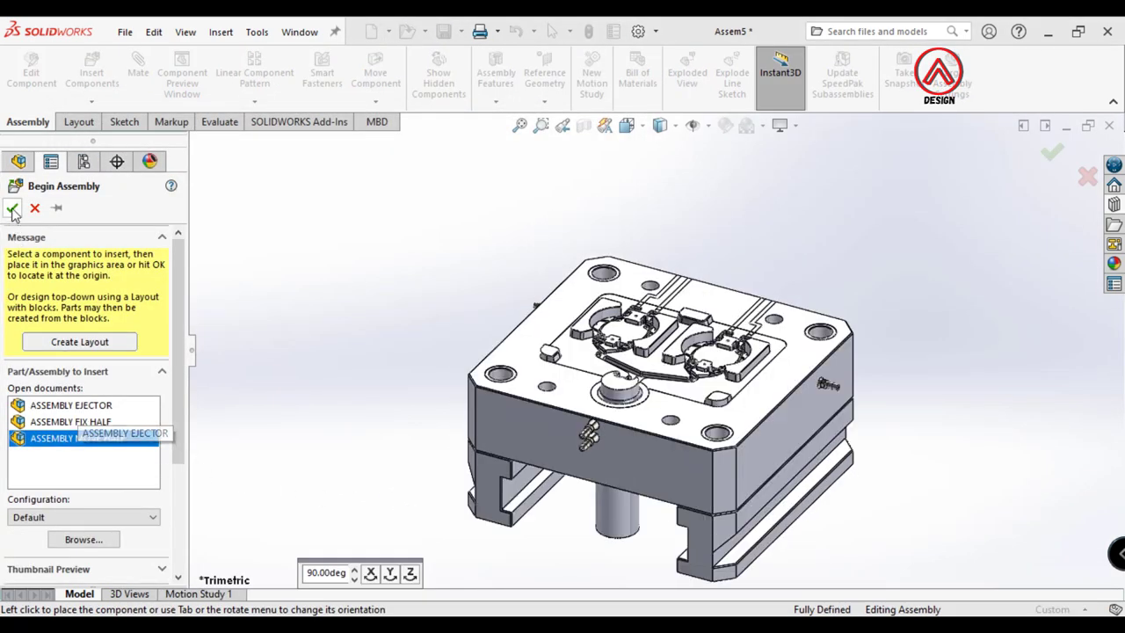
{"action": "left_click", "coordinate": [756, 413]}
Insert ASSEMBLY FIX HALF and place it above the move half
{"action": "left_click", "coordinate": [100, 74]}
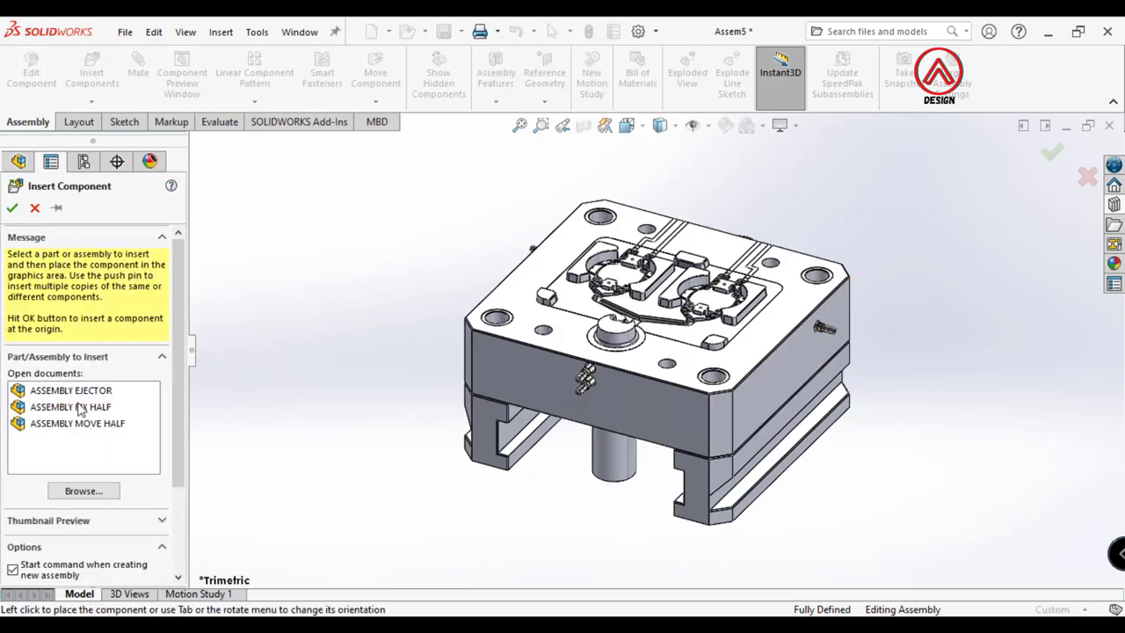
{"action": "left_click", "coordinate": [77, 408]}
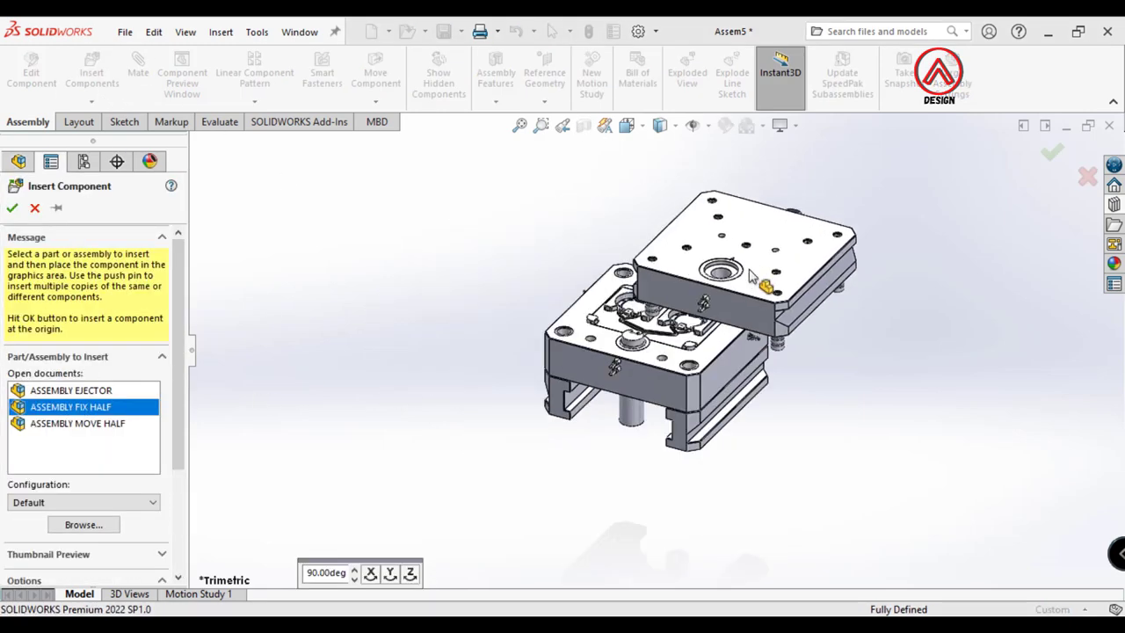
{"action": "left_click", "coordinate": [693, 251]}
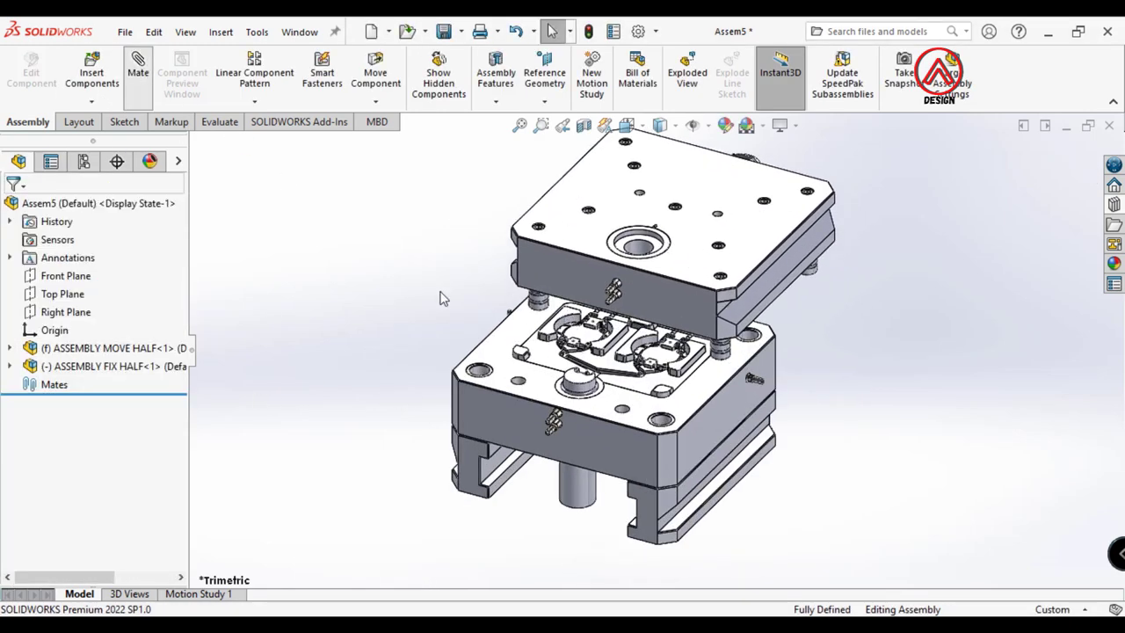
{"action": "scroll", "coordinate": [593, 255], "scroll_direction": "down", "scroll_amount": 5}
Add concentric mates between two fix-half guide pins and their move-half holes
{"action": "left_click", "coordinate": [591, 224]}
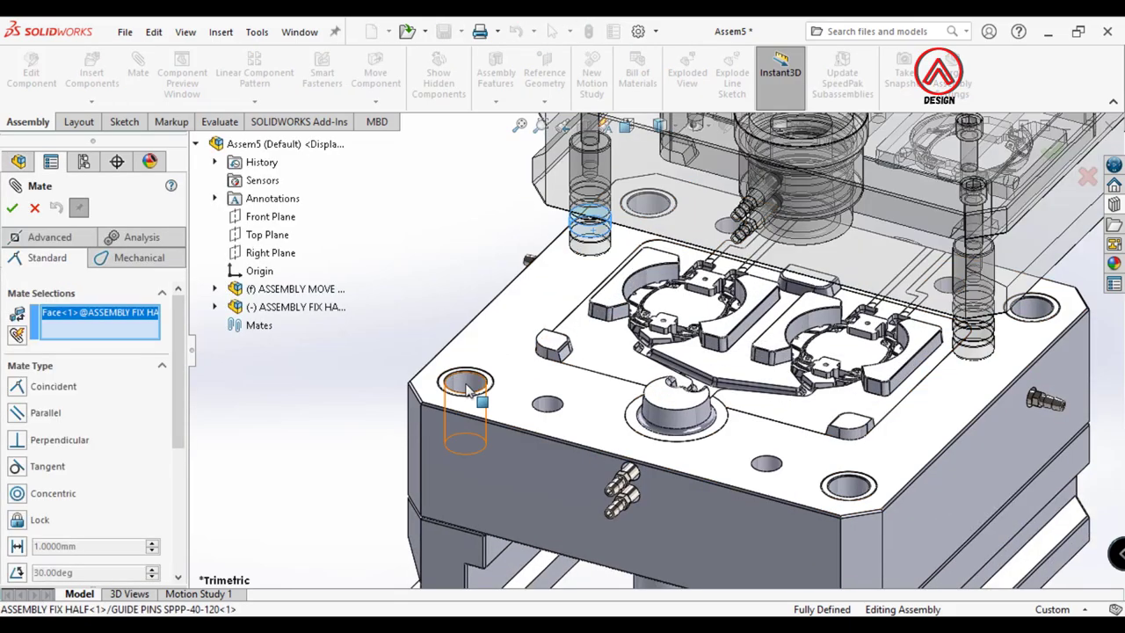
{"action": "left_click", "coordinate": [464, 382]}
{"action": "left_click", "coordinate": [435, 428]}
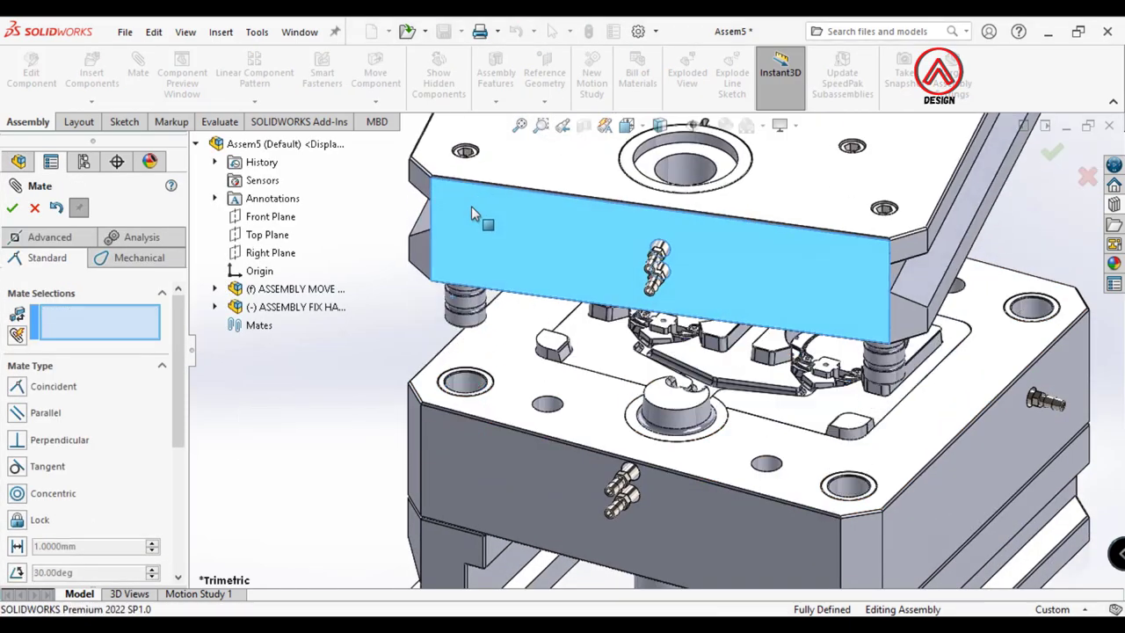
{"action": "scroll", "coordinate": [471, 205], "scroll_direction": "up", "scroll_amount": 3}
{"action": "scroll", "coordinate": [808, 352], "scroll_direction": "down", "scroll_amount": 8}
{"action": "left_click", "coordinate": [813, 338]}
{"action": "scroll", "coordinate": [730, 526], "scroll_direction": "up", "scroll_amount": 2}
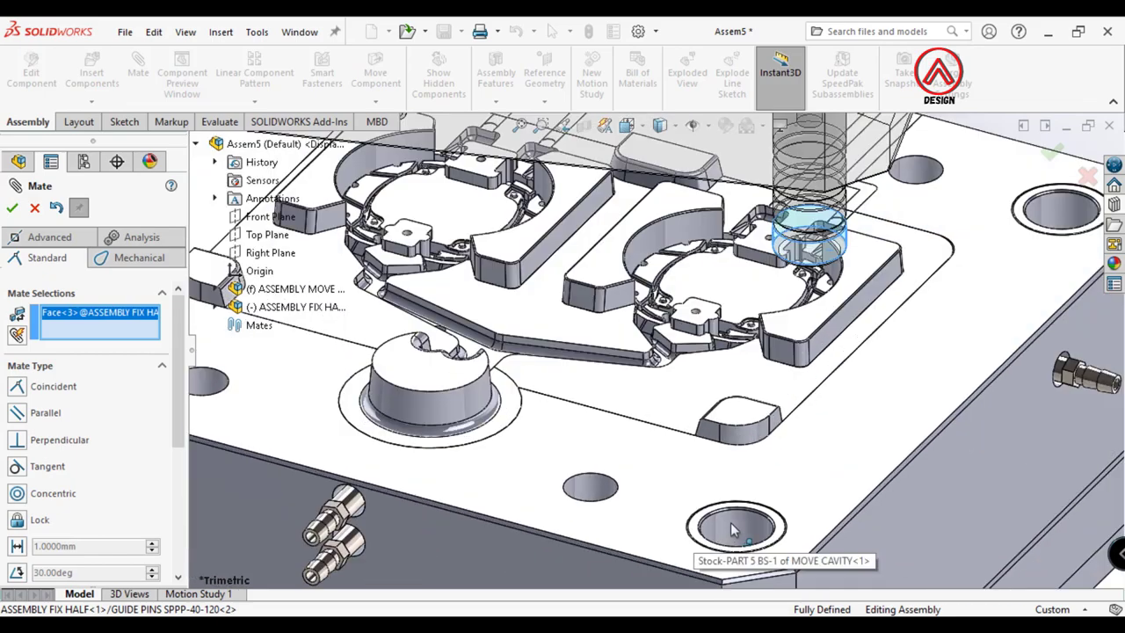
{"action": "left_click", "coordinate": [730, 526]}
{"action": "left_click", "coordinate": [939, 549]}
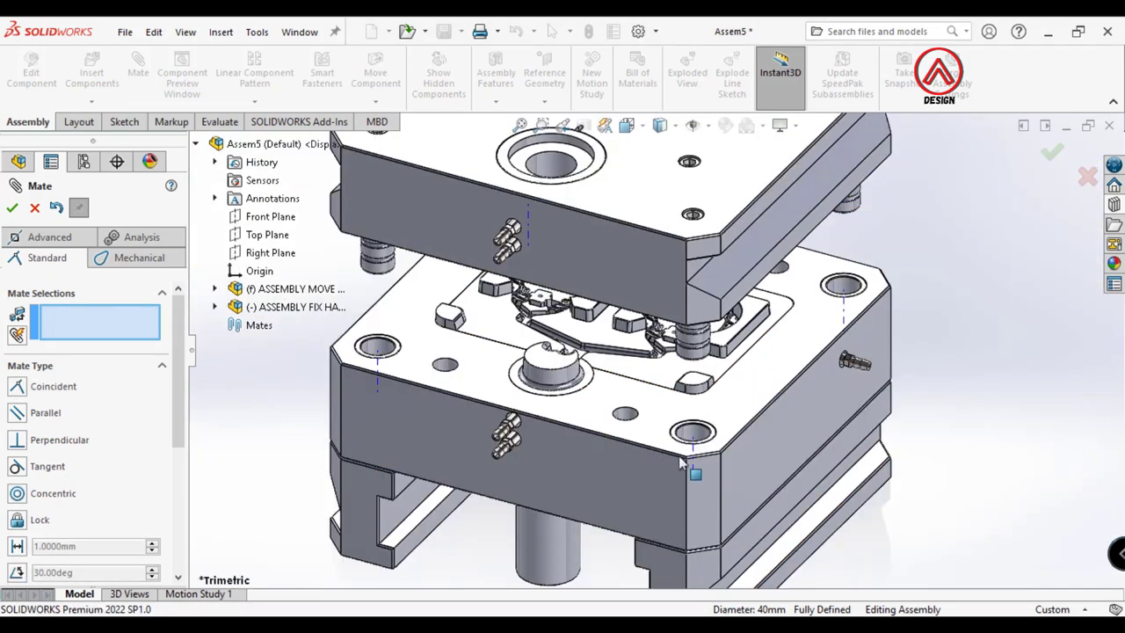
Add a limit distance mate between the parting faces, maximum 300 mm, minimum 0
{"action": "middle_click_drag", "start_coordinate": [668, 352], "coordinate": [629, 431]}
{"action": "left_click", "coordinate": [642, 397]}
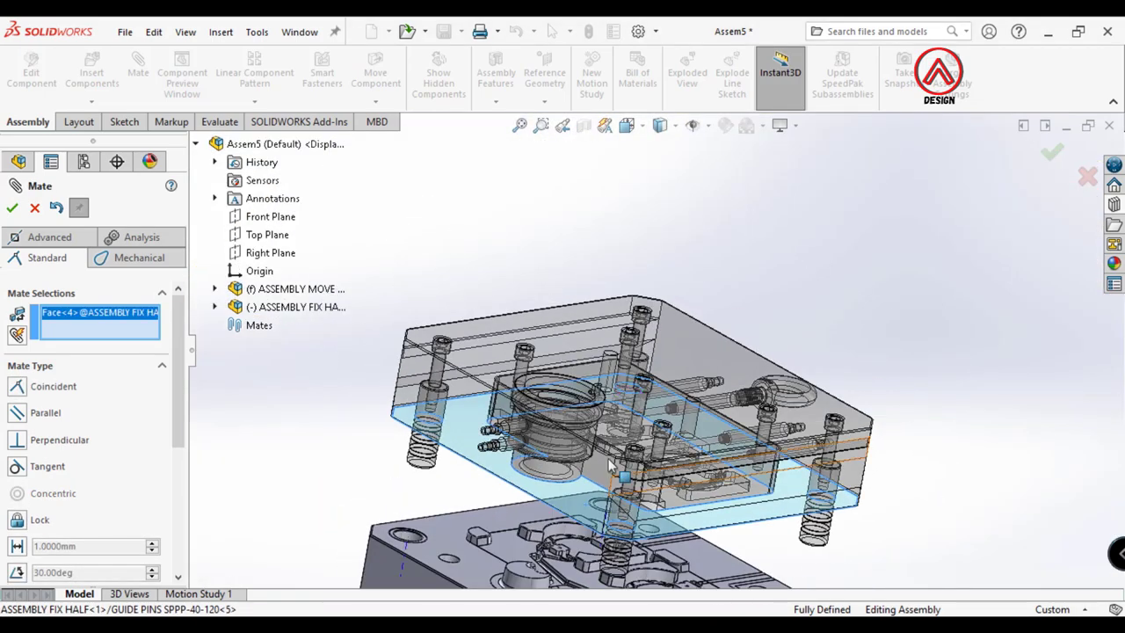
{"action": "scroll", "coordinate": [629, 432], "scroll_direction": "up", "scroll_amount": 3}
{"action": "scroll", "coordinate": [629, 432], "scroll_direction": "down", "scroll_amount": 3}
{"action": "scroll", "coordinate": [629, 432], "scroll_direction": "down", "scroll_amount": 2}
{"action": "left_click", "coordinate": [630, 432]}
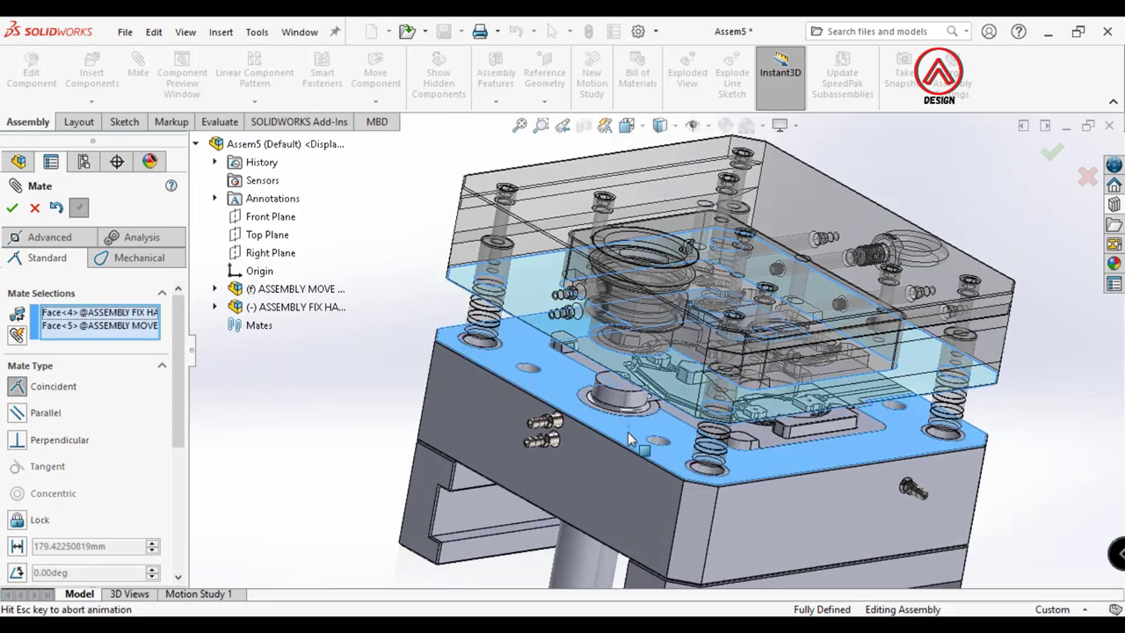
{"action": "left_click", "coordinate": [57, 242]}
{"action": "left_click_drag", "start_coordinate": [178, 403], "coordinate": [178, 445]}
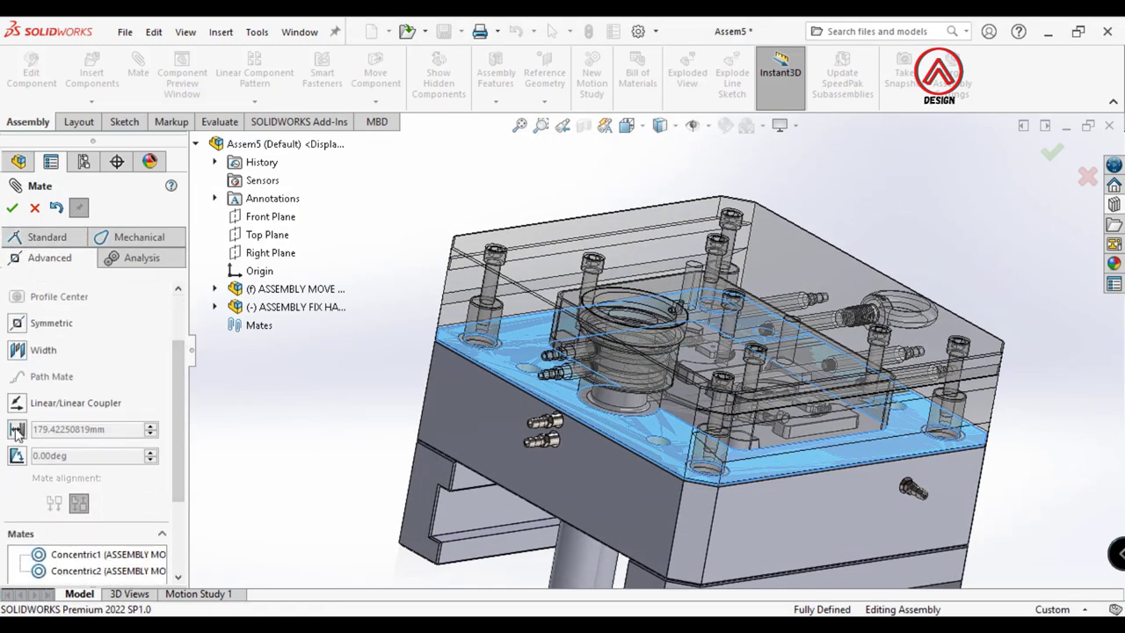
{"action": "left_click", "coordinate": [16, 429]}
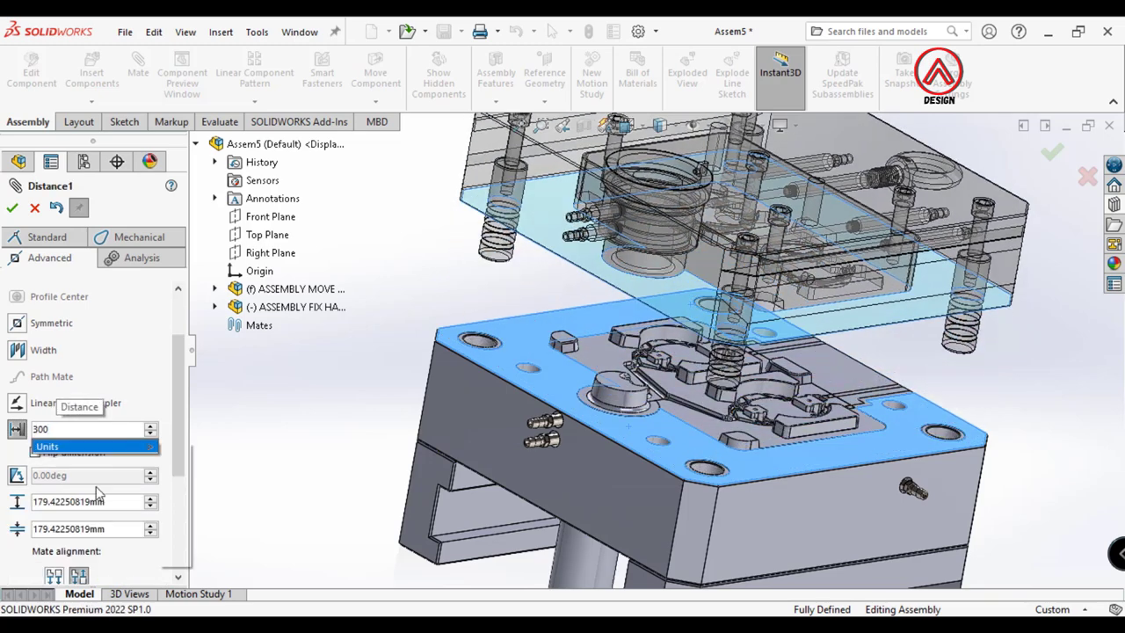
{"action": "key", "text": "Return"}
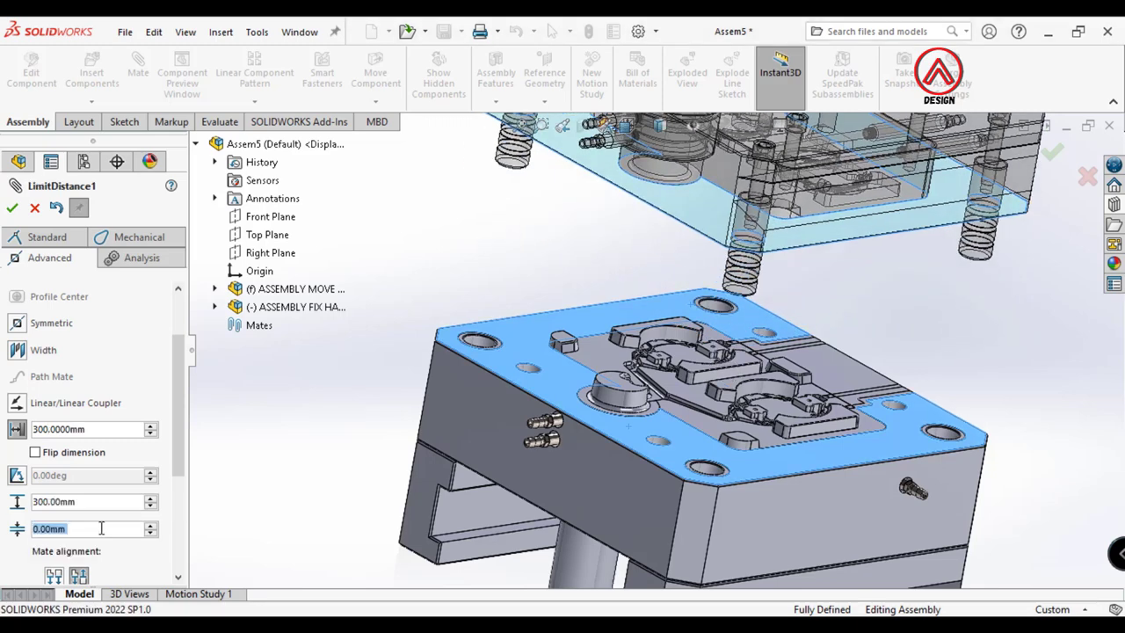
{"action": "left_click", "coordinate": [12, 208]}
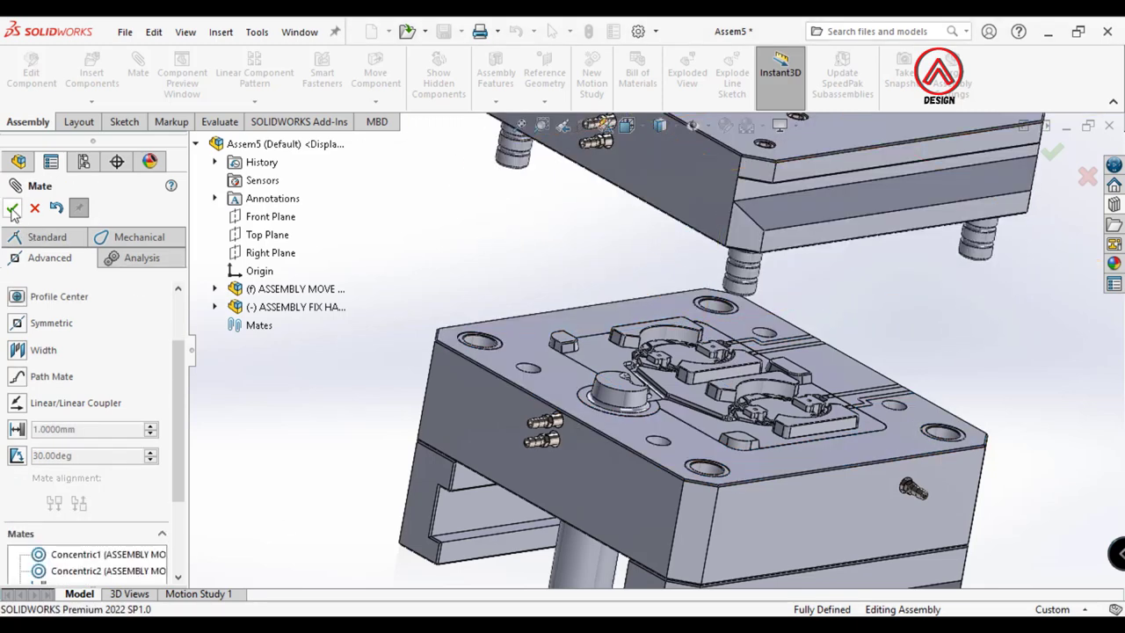
{"action": "left_click", "coordinate": [12, 209]}
Set the scene background to Plain White
{"action": "key", "text": "f"}
{"action": "middle_click_drag", "start_coordinate": [668, 370], "coordinate": [628, 396]}
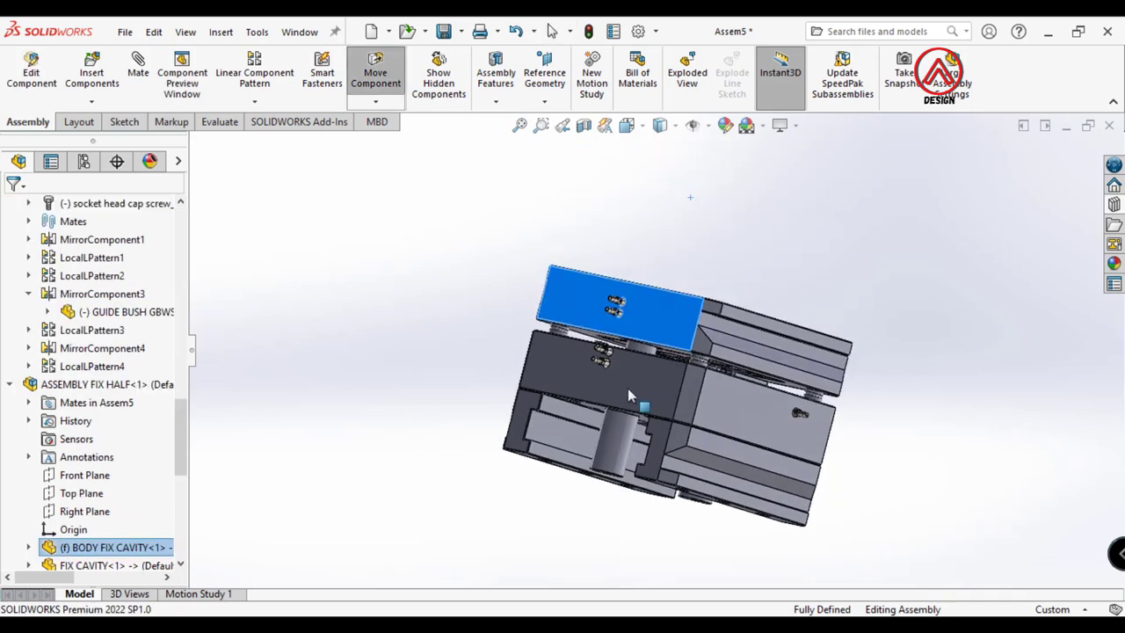
{"action": "left_click", "coordinate": [763, 126]}
{"action": "left_click", "coordinate": [773, 167]}
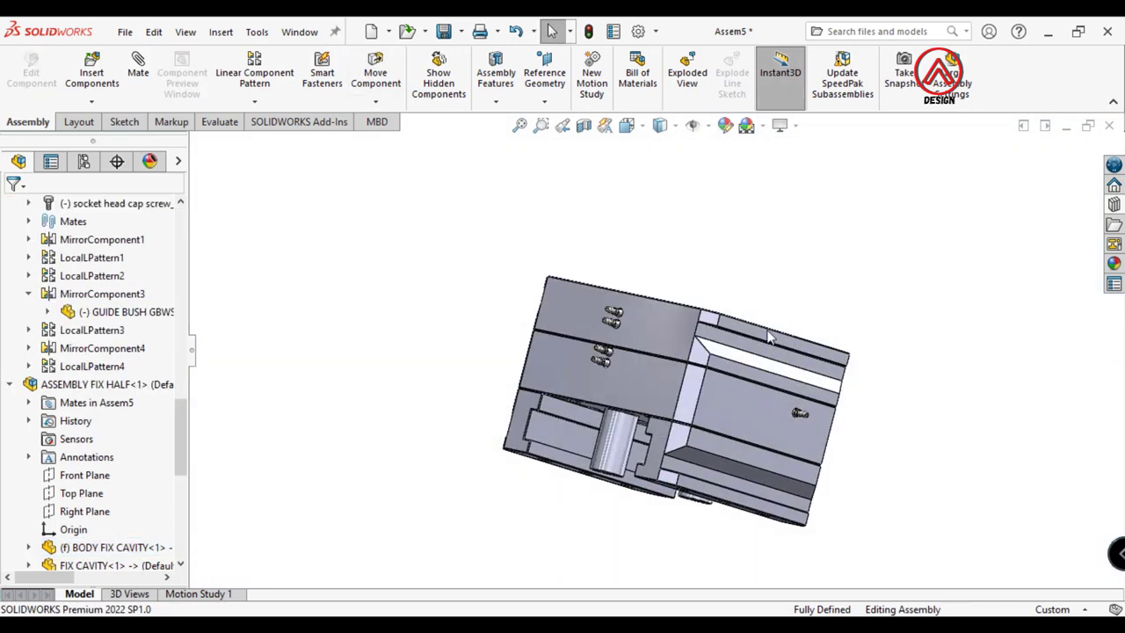
{"action": "middle_click_drag", "start_coordinate": [654, 439], "coordinate": [668, 487]}
Insert ASSEMBLY EJECTOR and place it beneath the mold
{"action": "left_click", "coordinate": [103, 67]}
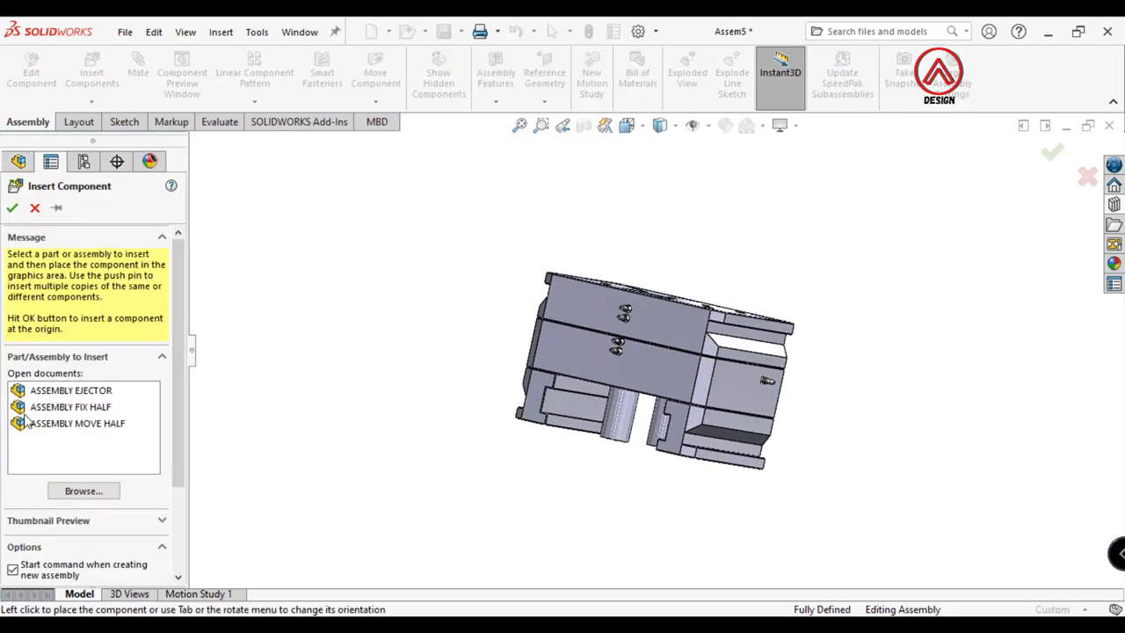
{"action": "left_click", "coordinate": [72, 390]}
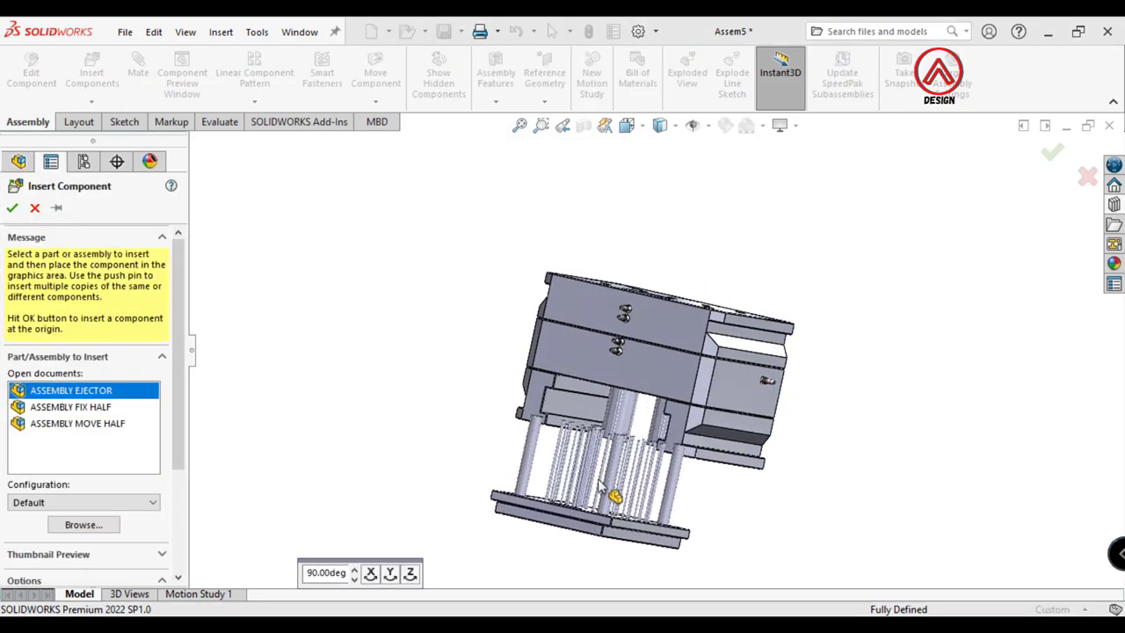
{"action": "left_click", "coordinate": [606, 465]}
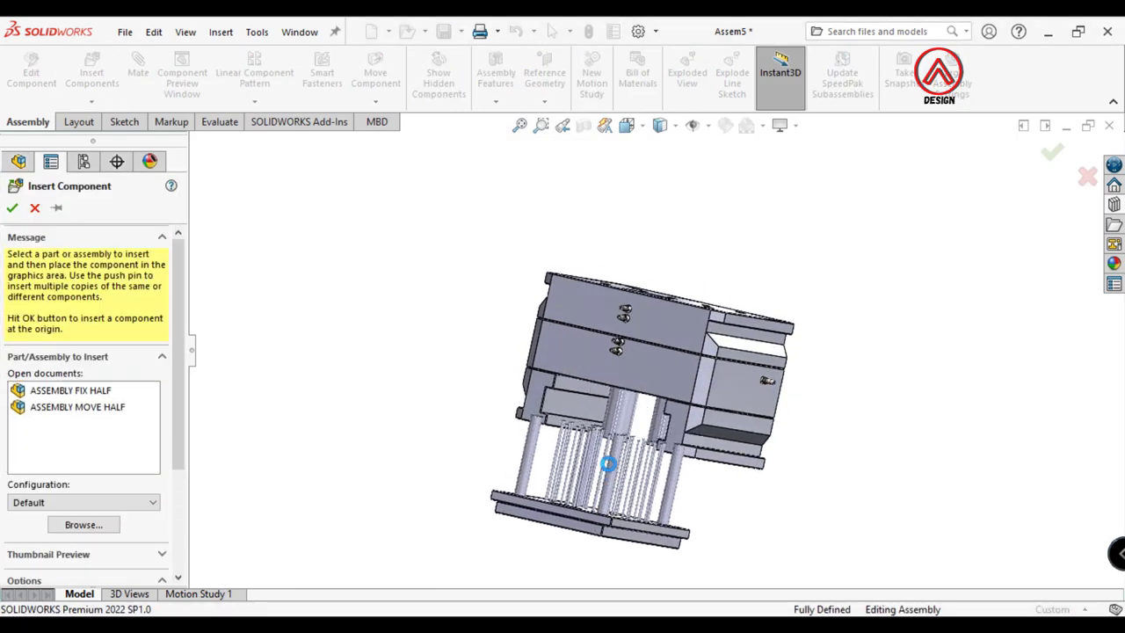
Hide the top plate, BODY FIX CAVITY and ASSEMBLY FIX HALF to expose the move half's cavity
{"action": "left_click", "coordinate": [588, 308]}
{"action": "left_click", "coordinate": [745, 211]}
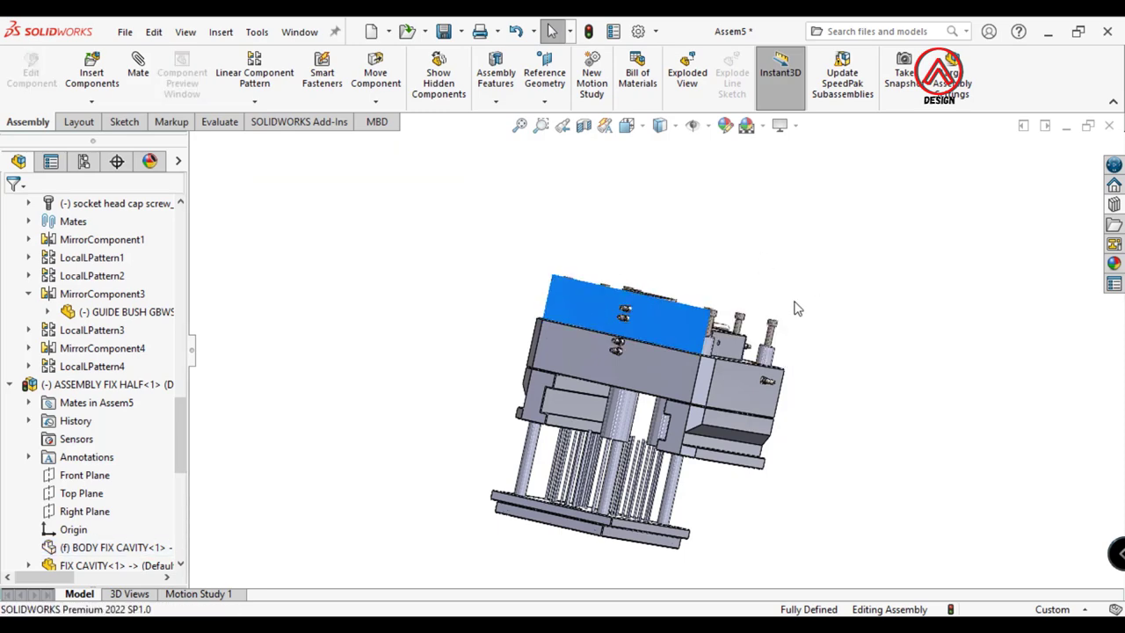
{"action": "mouse_move", "coordinate": [796, 307]}
{"action": "middle_mouse_down"}
{"action": "mouse_move", "coordinate": [714, 377]}
{"action": "mouse_move", "coordinate": [804, 327]}
{"action": "middle_mouse_up"}
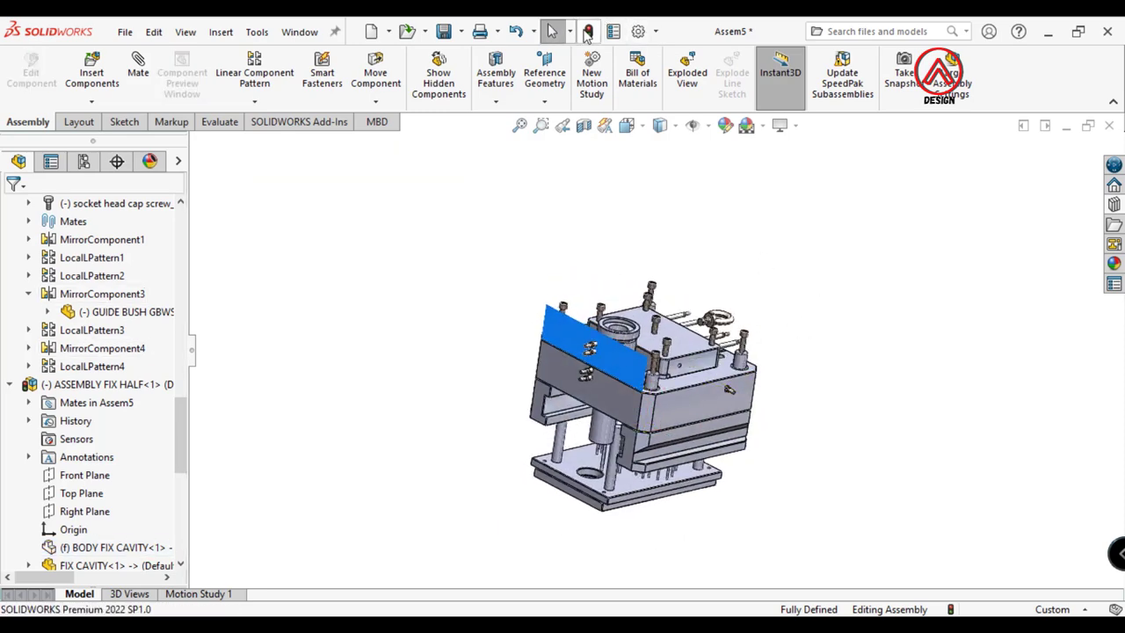
{"action": "scroll", "coordinate": [87, 411], "scroll_direction": "up", "scroll_amount": 3}
{"action": "scroll", "coordinate": [88, 410], "scroll_direction": "up", "scroll_amount": 5}
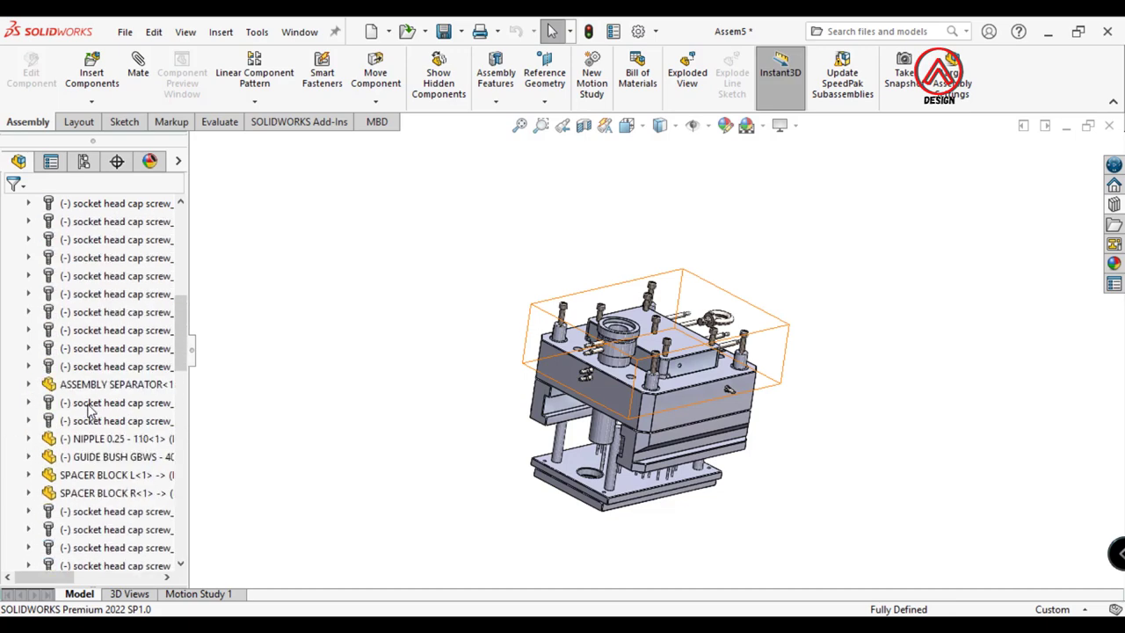
{"action": "scroll", "coordinate": [88, 409], "scroll_direction": "up", "scroll_amount": 5}
{"action": "scroll", "coordinate": [88, 411], "scroll_direction": "down", "scroll_amount": 5}
{"action": "scroll", "coordinate": [88, 422], "scroll_direction": "down", "scroll_amount": 5}
{"action": "scroll", "coordinate": [88, 439], "scroll_direction": "down", "scroll_amount": 3}
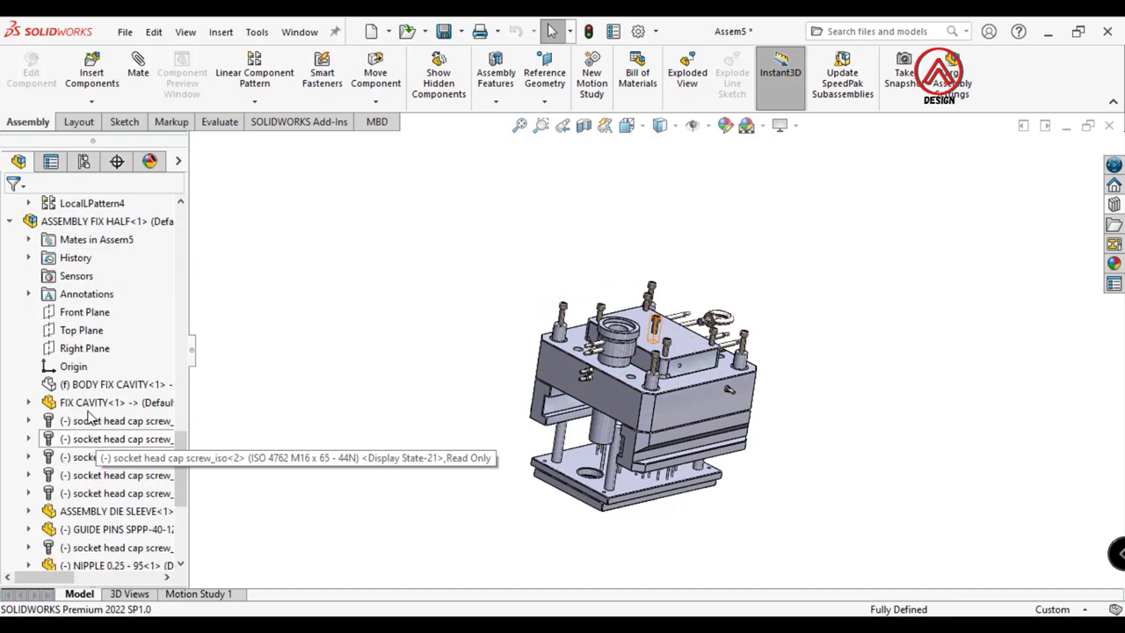
{"action": "left_click", "coordinate": [106, 385]}
{"action": "left_click", "coordinate": [186, 333]}
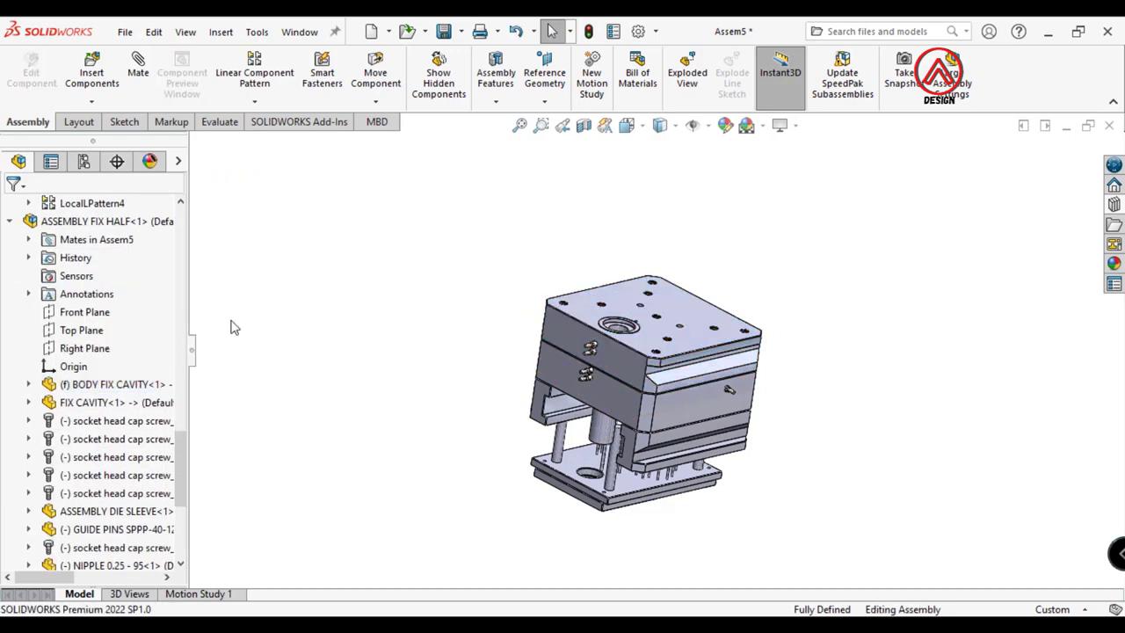
{"action": "left_click", "coordinate": [70, 221]}
{"action": "left_click", "coordinate": [186, 176]}
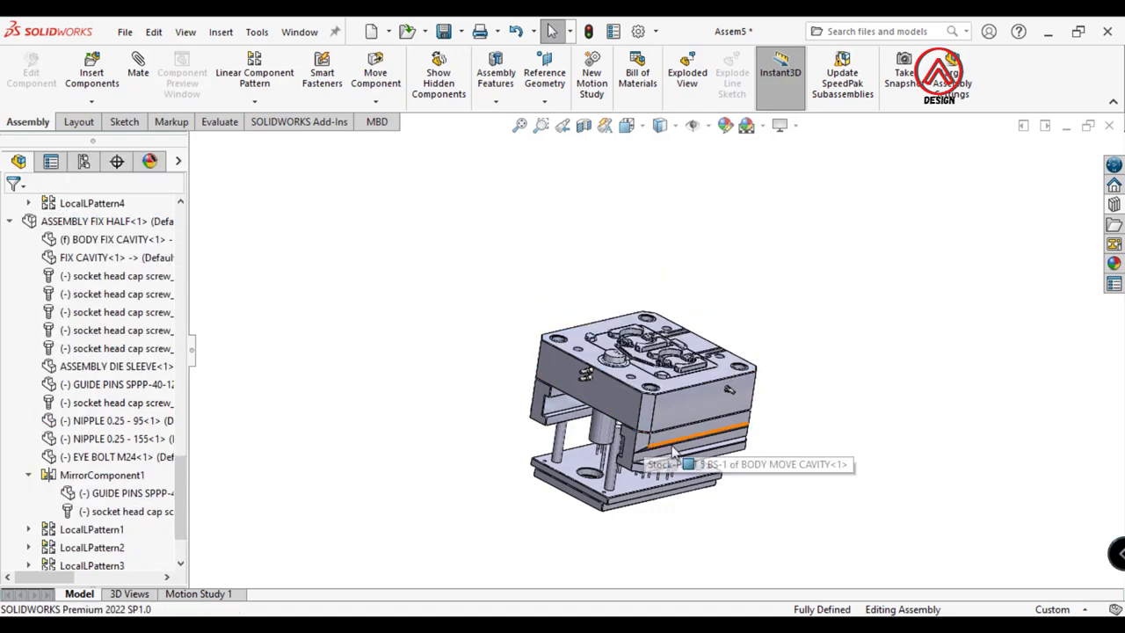
{"action": "scroll", "coordinate": [672, 451], "scroll_direction": "down", "scroll_amount": 1}
{"action": "scroll", "coordinate": [686, 440], "scroll_direction": "down", "scroll_amount": 2}
{"action": "scroll", "coordinate": [683, 431], "scroll_direction": "down", "scroll_amount": 1}
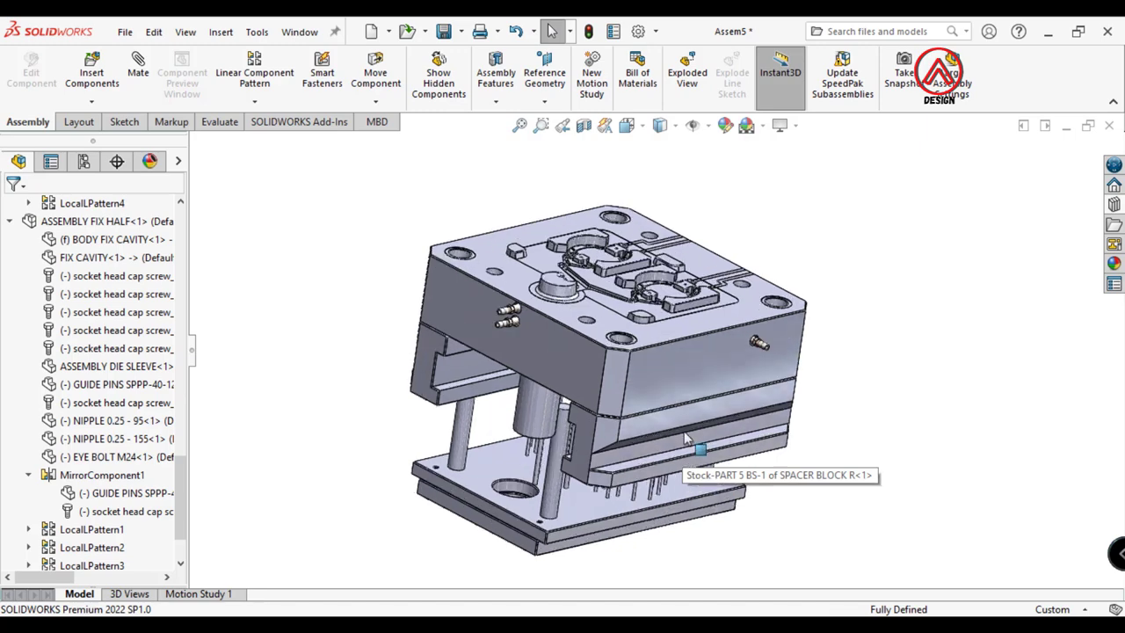
{"action": "scroll", "coordinate": [683, 431], "scroll_direction": "down", "scroll_amount": 1}
{"action": "scroll", "coordinate": [669, 395], "scroll_direction": "down", "scroll_amount": 1}
{"action": "scroll", "coordinate": [663, 389], "scroll_direction": "down", "scroll_amount": 1}
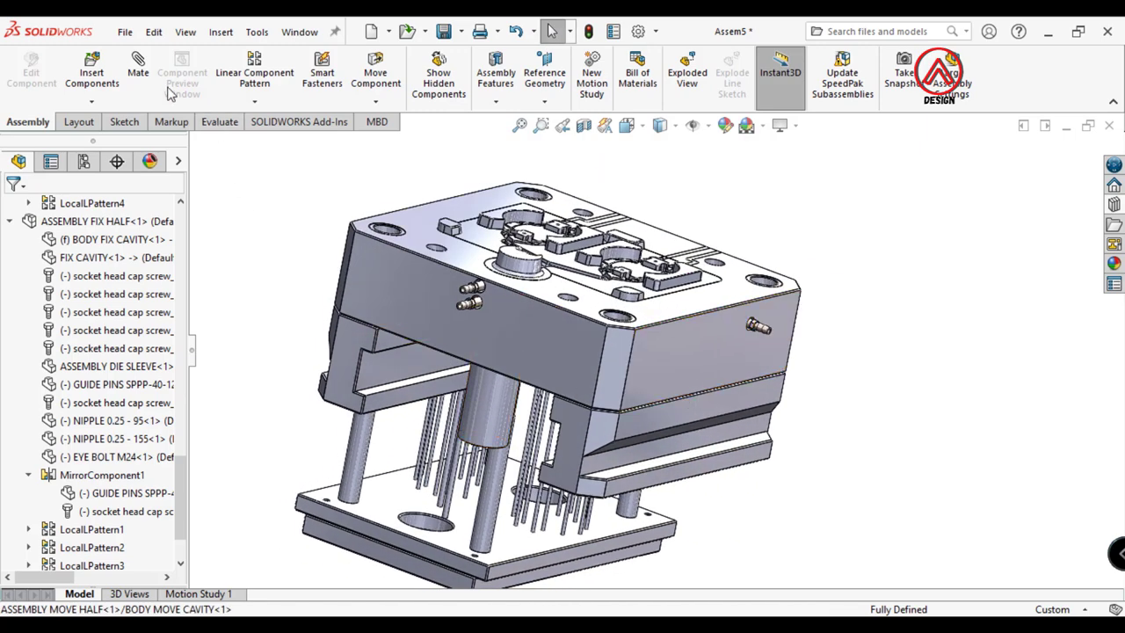
Mate an ejector pillar concentric with its matching hole in the move half
{"action": "left_click", "coordinate": [360, 457]}
{"action": "scroll", "coordinate": [459, 288], "scroll_direction": "down", "scroll_amount": 2}
{"action": "scroll", "coordinate": [466, 282], "scroll_direction": "down", "scroll_amount": 3}
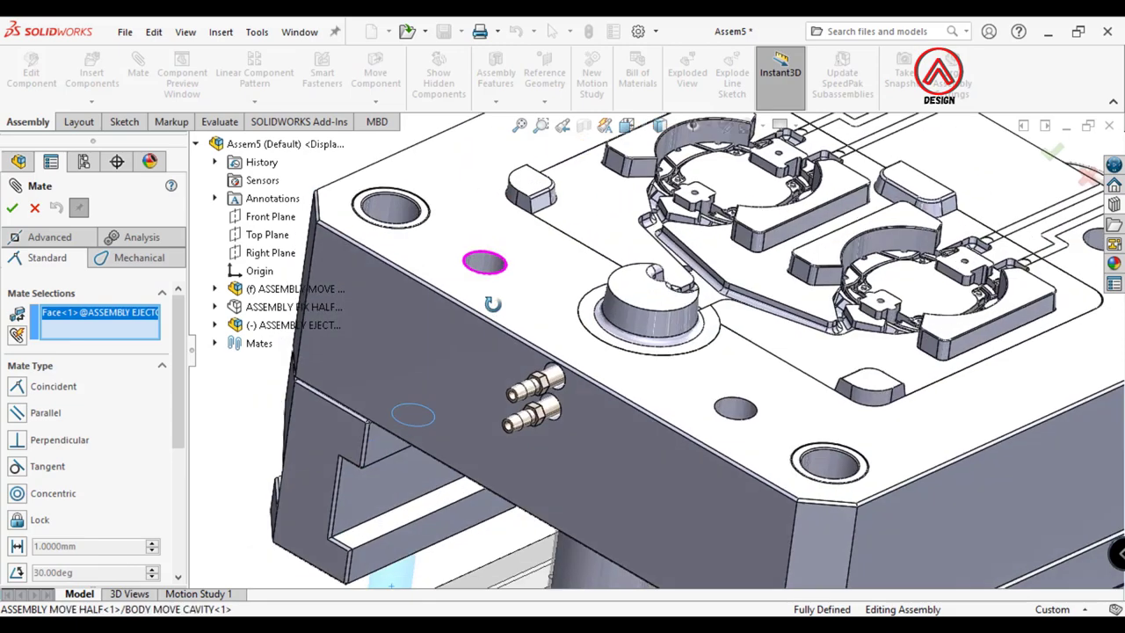
{"action": "left_click", "coordinate": [484, 264]}
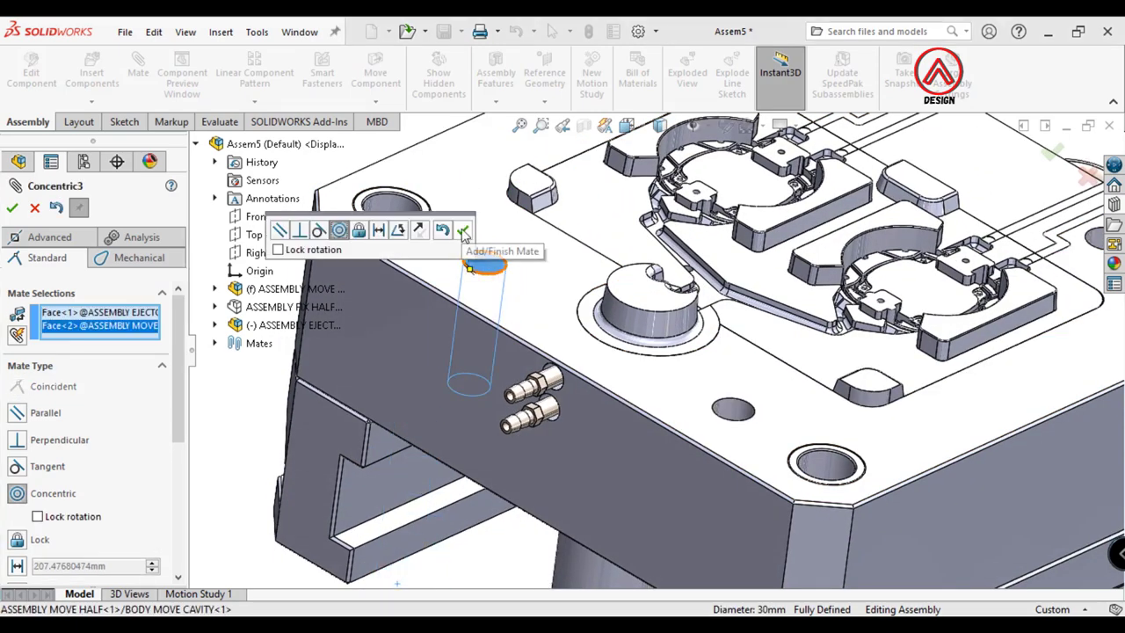
{"action": "left_click", "coordinate": [464, 232]}
{"action": "scroll", "coordinate": [668, 343], "scroll_direction": "up", "scroll_amount": 3}
{"action": "scroll", "coordinate": [665, 341], "scroll_direction": "down", "scroll_amount": 3}
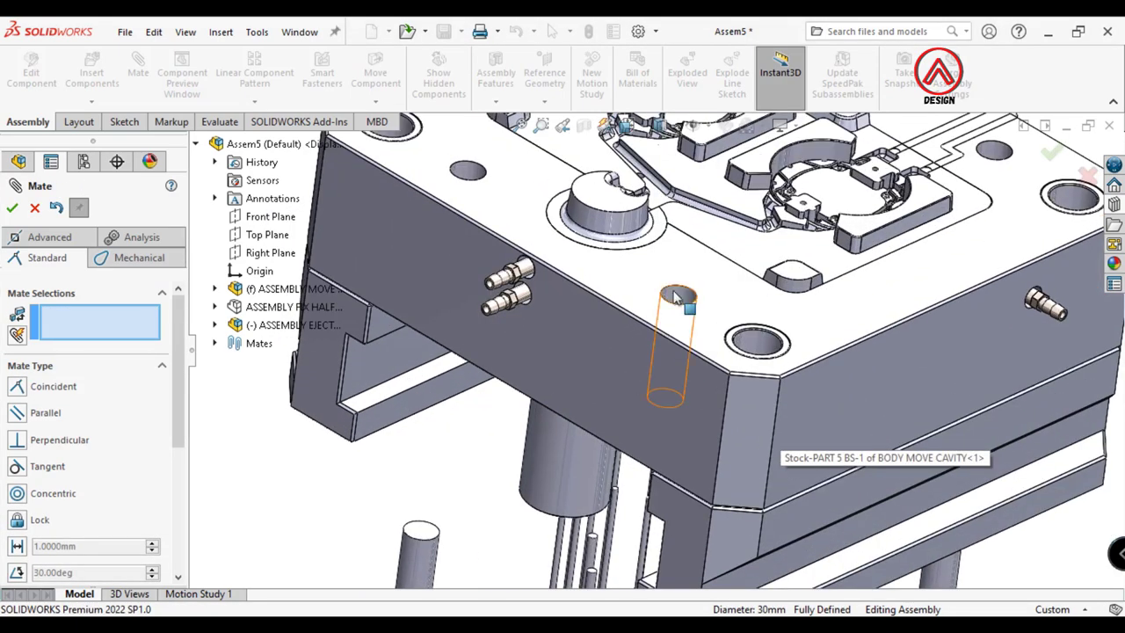
Mate the return pin concentric with its hole in the move half
{"action": "left_click", "coordinate": [675, 297]}
{"action": "scroll", "coordinate": [675, 304], "scroll_direction": "up", "scroll_amount": 3}
{"action": "scroll", "coordinate": [651, 474], "scroll_direction": "down", "scroll_amount": 2}
{"action": "left_click", "coordinate": [646, 501]}
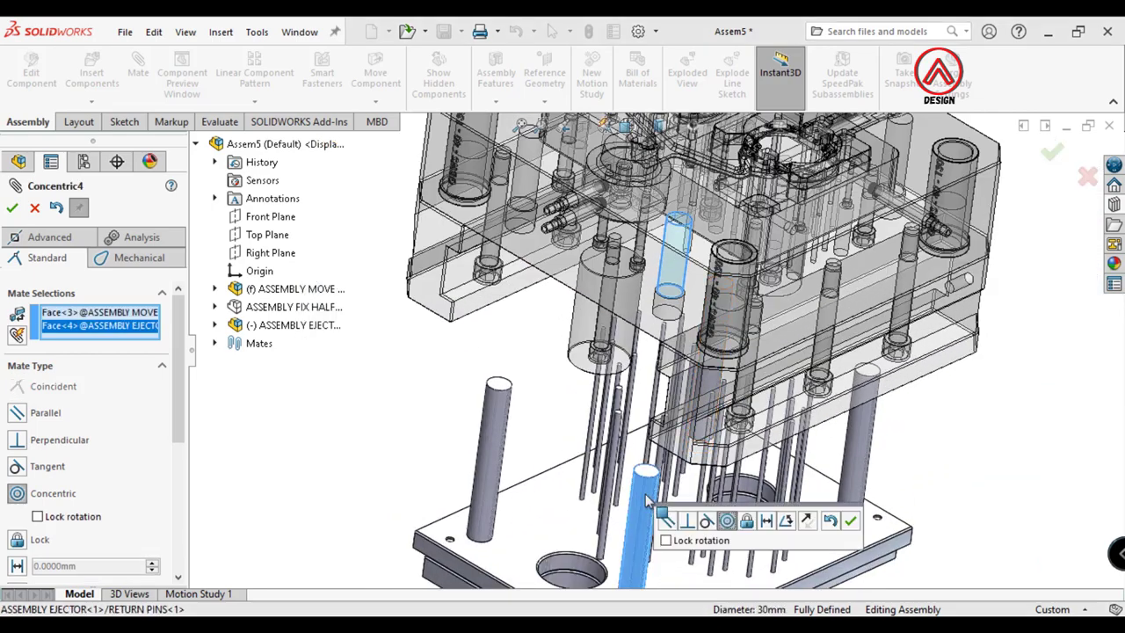
{"action": "left_click", "coordinate": [850, 521]}
{"action": "scroll", "coordinate": [668, 352], "scroll_direction": "up", "scroll_amount": 3}
{"action": "scroll", "coordinate": [560, 482], "scroll_direction": "down", "scroll_amount": 3}
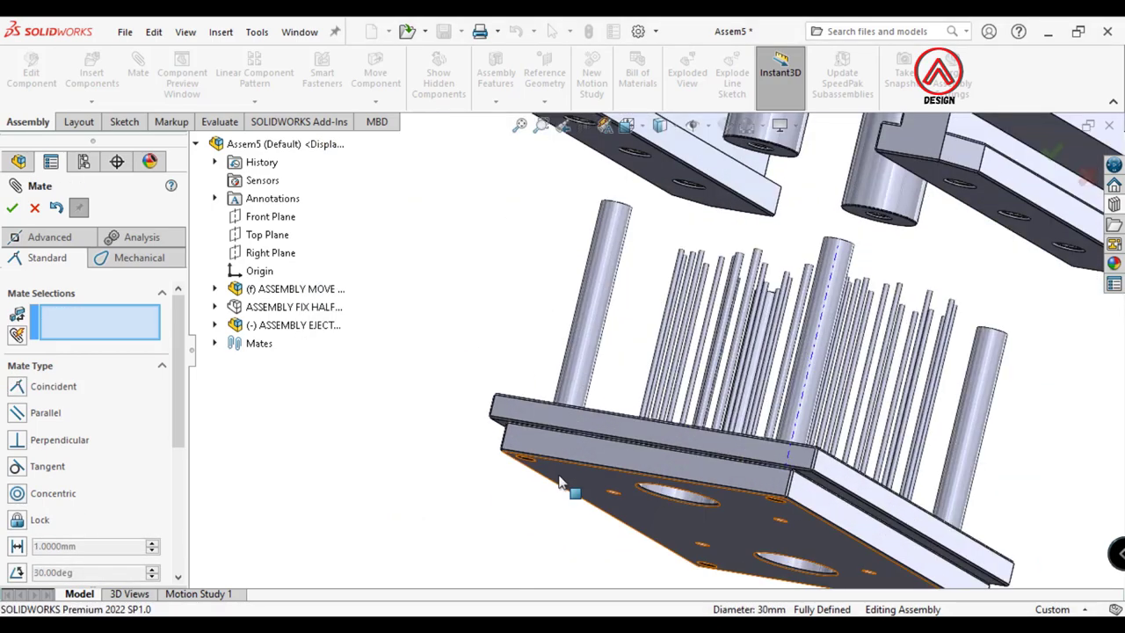
Add an Advanced Distance limit mate between ejector plate and slot face, maximum 40 mm
{"action": "mouse_move", "coordinate": [560, 482]}
{"action": "middle_mouse_down"}
{"action": "mouse_move", "coordinate": [545, 406]}
{"action": "mouse_move", "coordinate": [494, 394]}
{"action": "middle_mouse_up"}
{"action": "left_click", "coordinate": [543, 403]}
{"action": "scroll", "coordinate": [489, 452], "scroll_direction": "down", "scroll_amount": 3}
{"action": "left_click", "coordinate": [477, 337]}
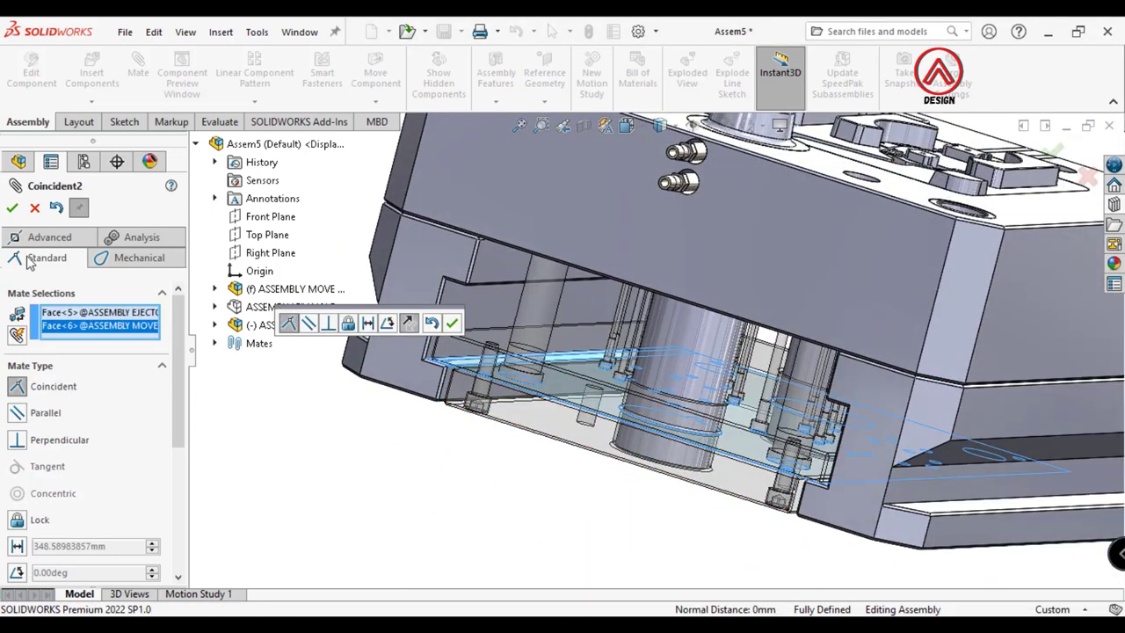
{"action": "left_click", "coordinate": [35, 245]}
{"action": "left_click", "coordinate": [16, 516]}
{"action": "type", "text": "40"}
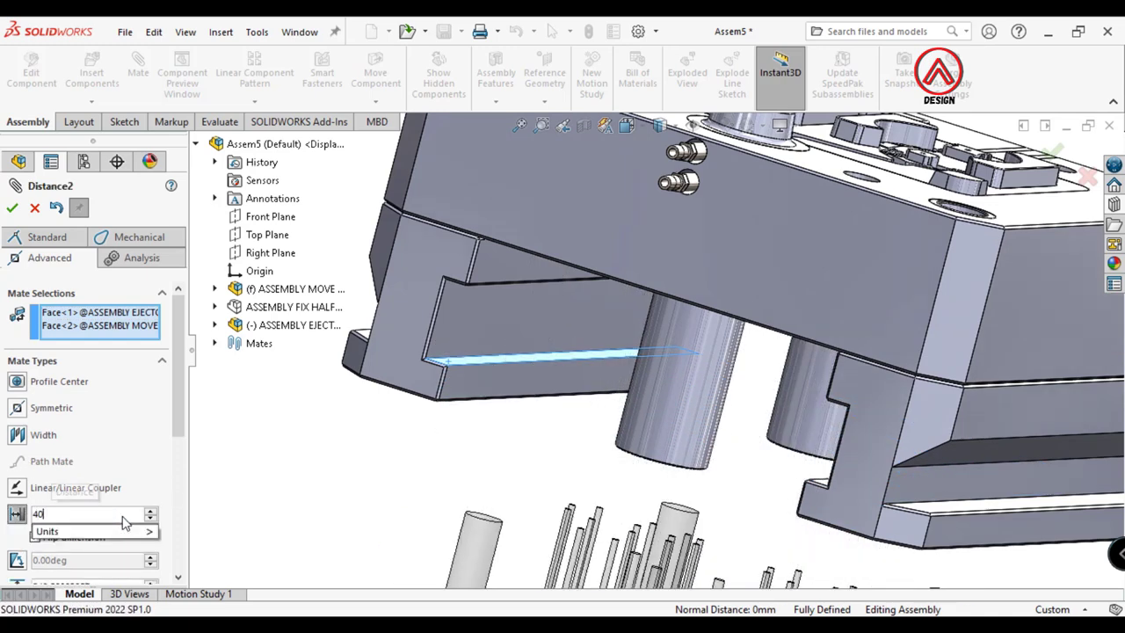
{"action": "key", "text": "Return"}
{"action": "left_click", "coordinate": [50, 539]}
{"action": "left_click", "coordinate": [43, 538]}
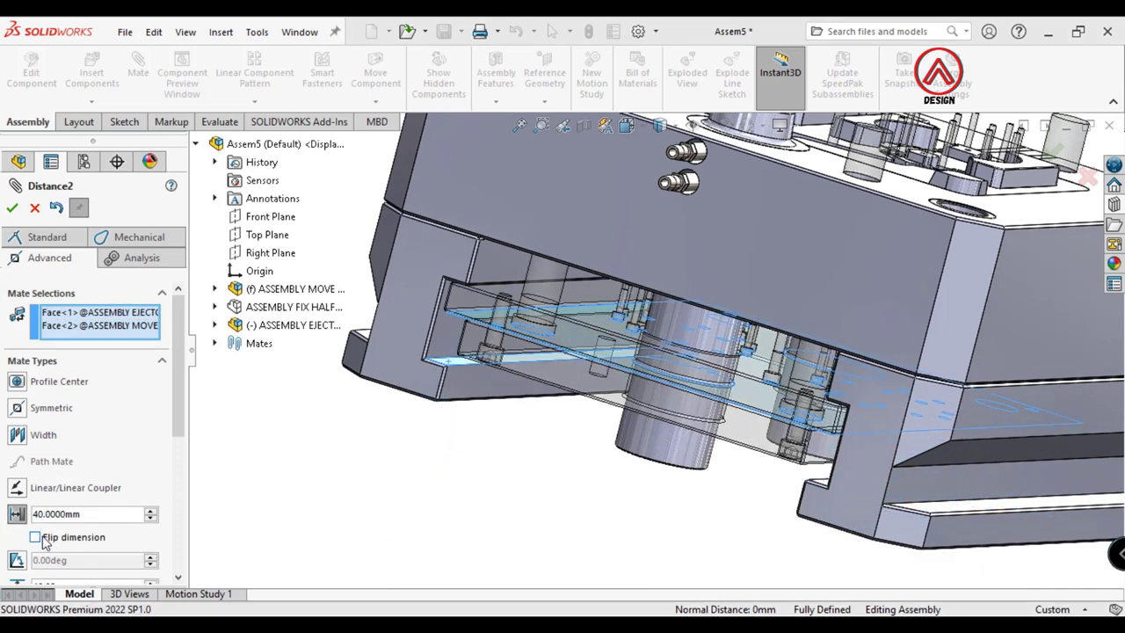
Set the limit mate's minimum to 0 mm, confirm it, and test the plate's travel
{"action": "scroll", "coordinate": [514, 309], "scroll_direction": "down", "scroll_amount": 5}
{"action": "middle_click_drag", "start_coordinate": [470, 313], "coordinate": [502, 278]}
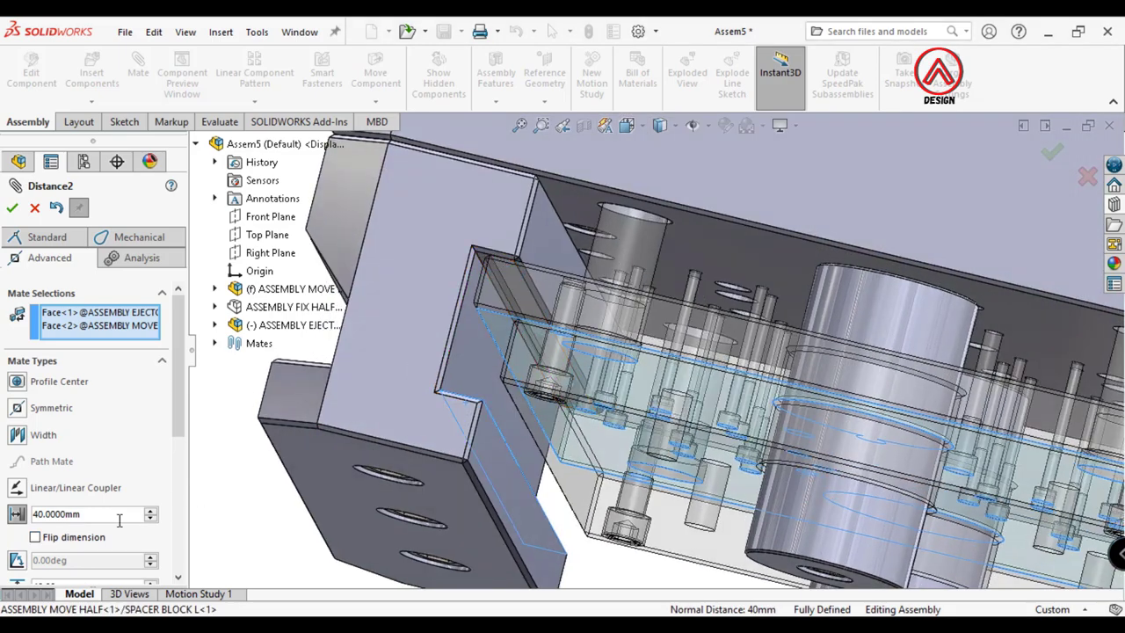
{"action": "left_click_drag", "start_coordinate": [179, 430], "coordinate": [79, 501]}
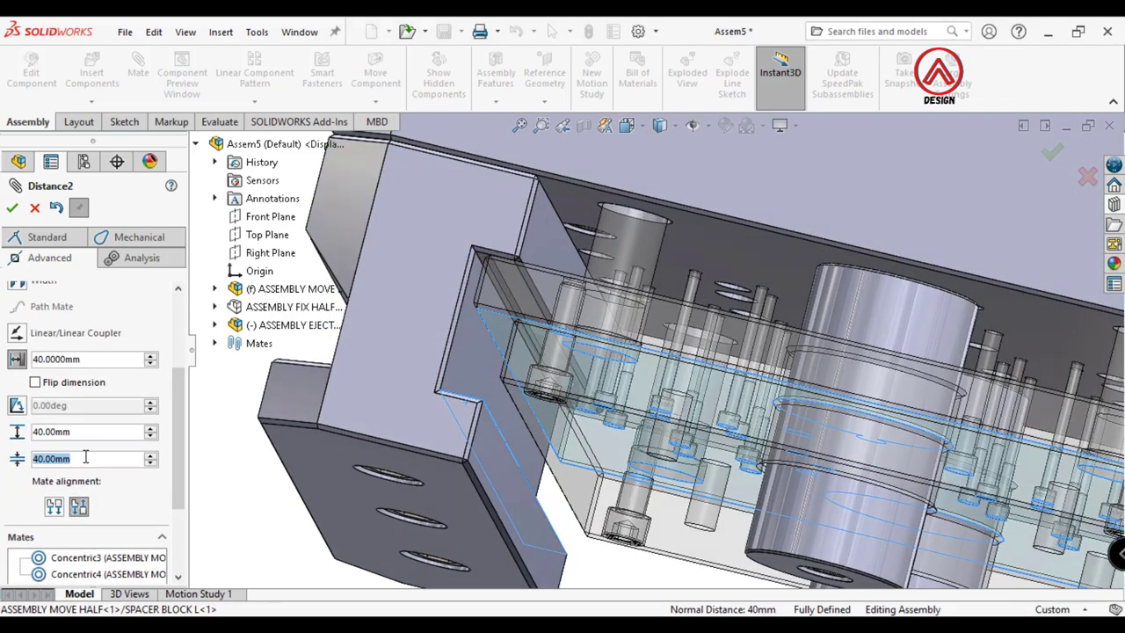
{"action": "type", "text": "0"}
{"action": "key", "text": "Return"}
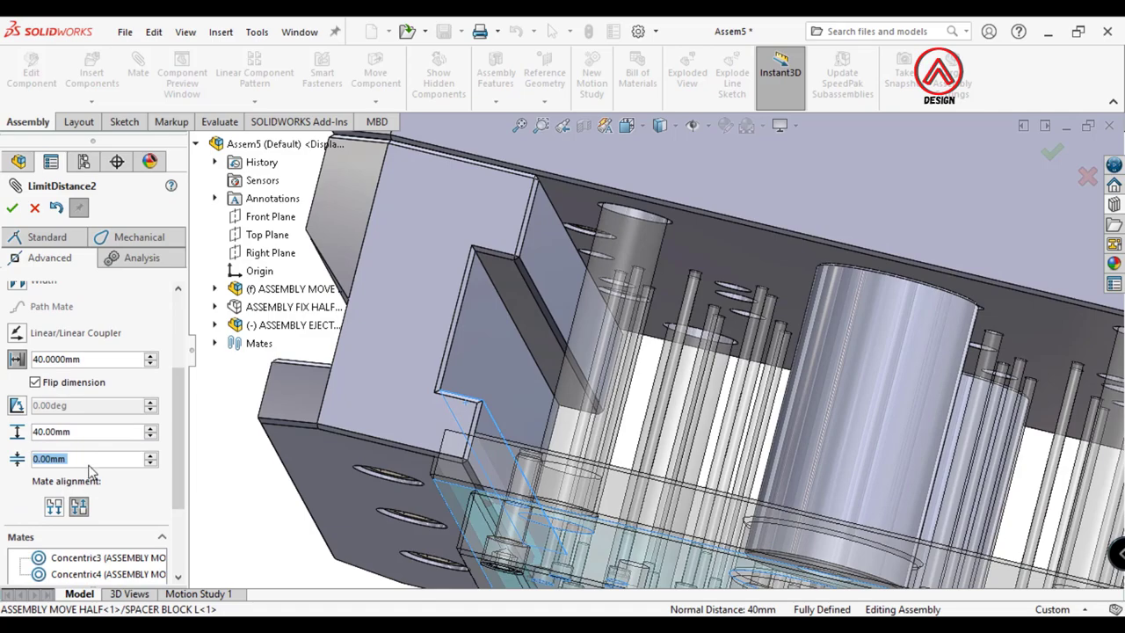
{"action": "mouse_move", "coordinate": [419, 427]}
{"action": "middle_mouse_down"}
{"action": "mouse_move", "coordinate": [455, 534]}
{"action": "mouse_move", "coordinate": [466, 519]}
{"action": "middle_mouse_up"}
{"action": "left_click", "coordinate": [36, 383]}
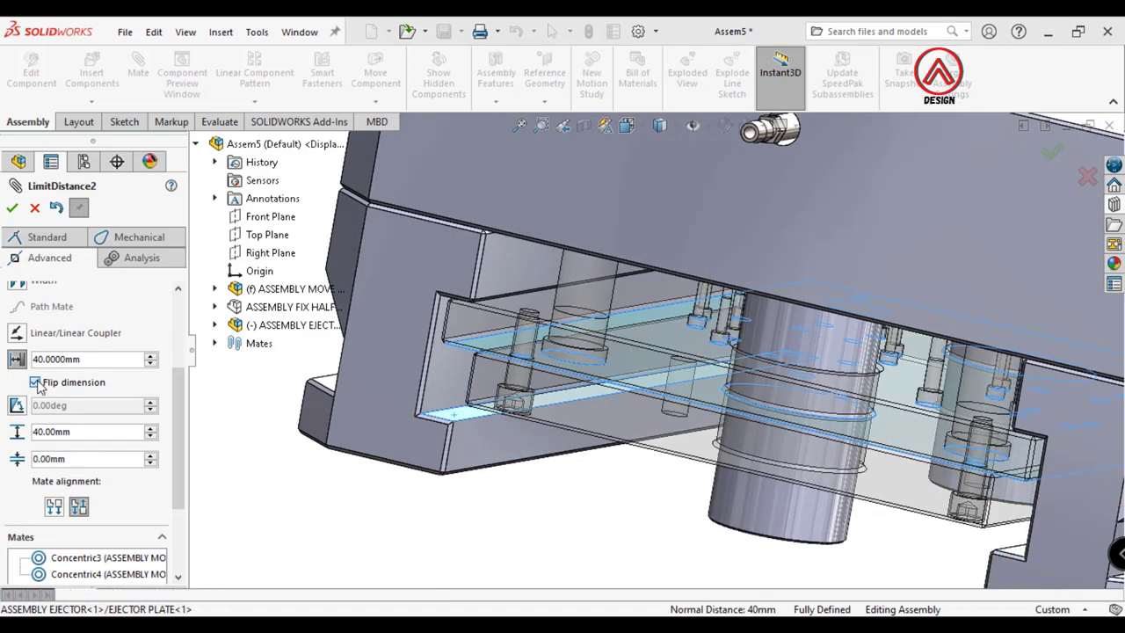
{"action": "left_click", "coordinate": [11, 210]}
{"action": "left_click_drag", "start_coordinate": [550, 401], "coordinate": [537, 575]}
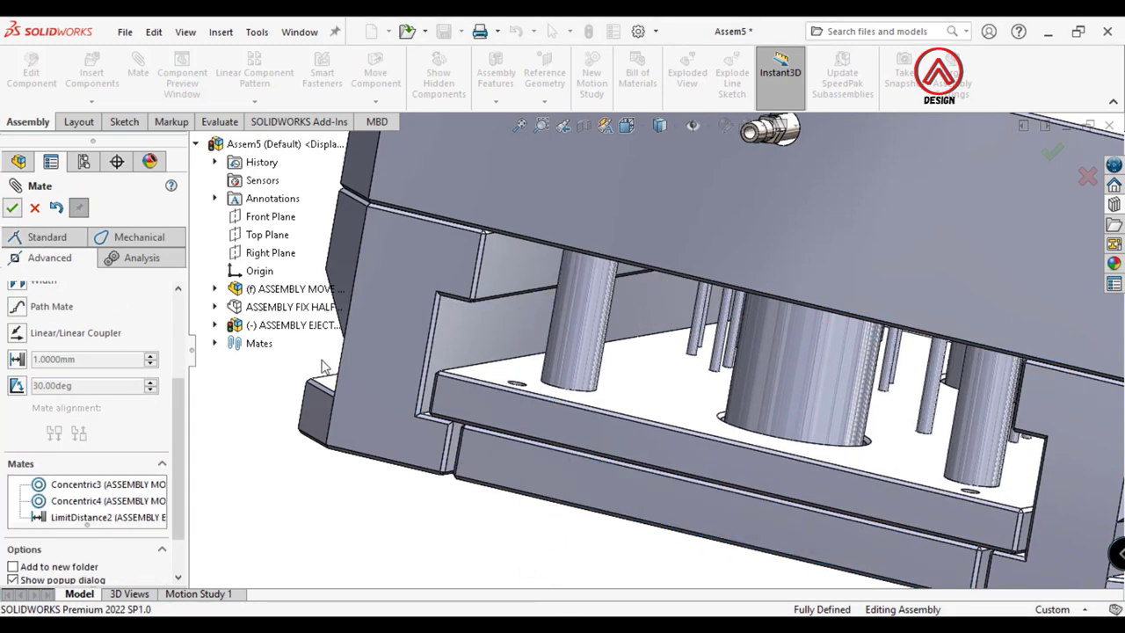
{"action": "key", "text": "Escape"}
{"action": "key", "text": "ctrl+7"}
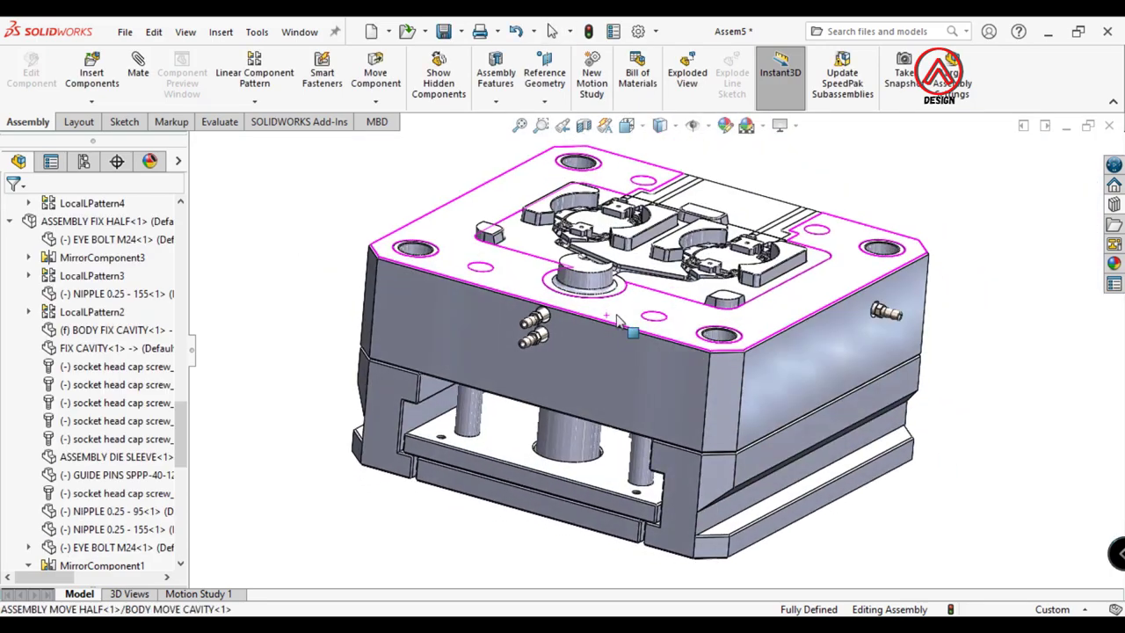
Drag the ejector plate and pins upward to check they stay within the limit
{"action": "left_click", "coordinate": [565, 494]}
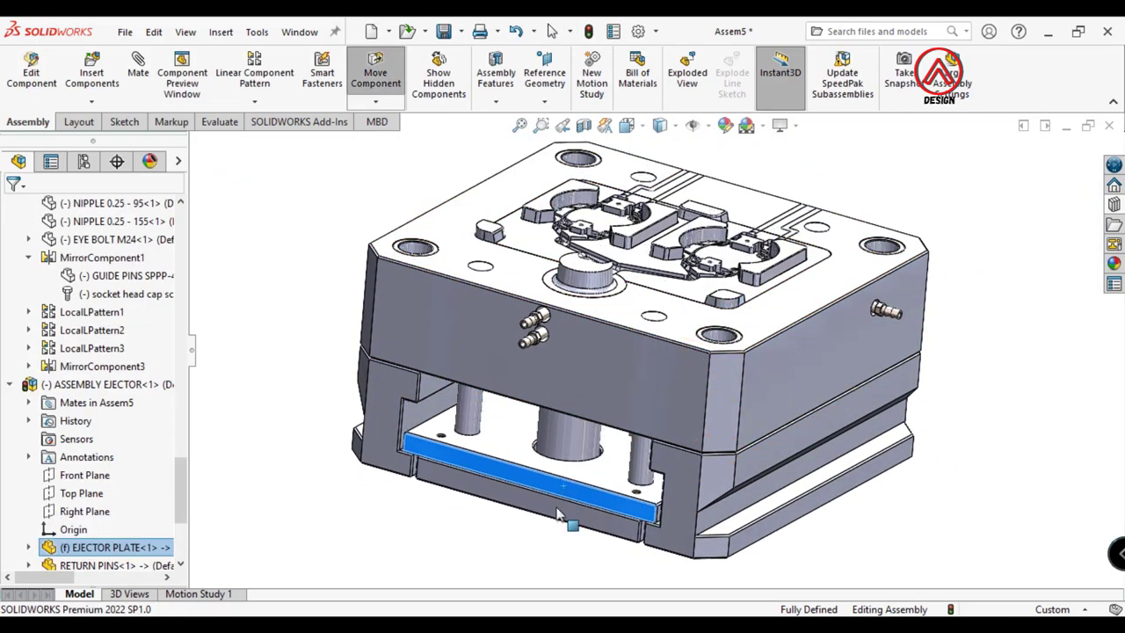
{"action": "left_click_drag", "start_coordinate": [557, 514], "coordinate": [560, 468]}
{"action": "middle_click_drag", "start_coordinate": [557, 474], "coordinate": [559, 420]}
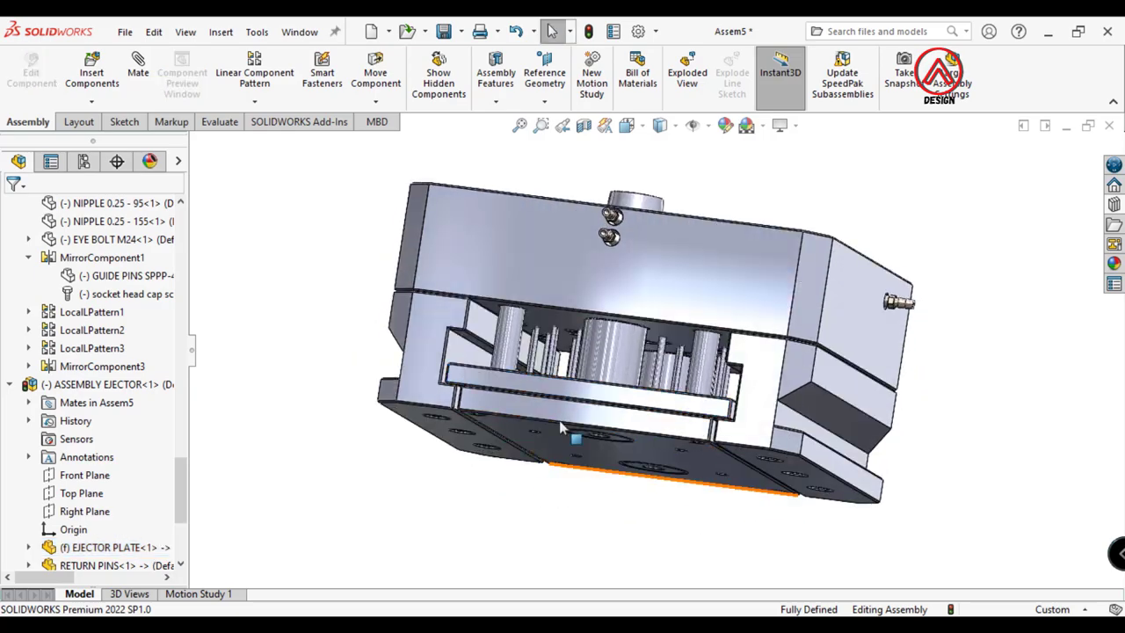
{"action": "key", "text": "Escape"}
{"action": "scroll", "coordinate": [570, 365], "scroll_direction": "down", "scroll_amount": 5}
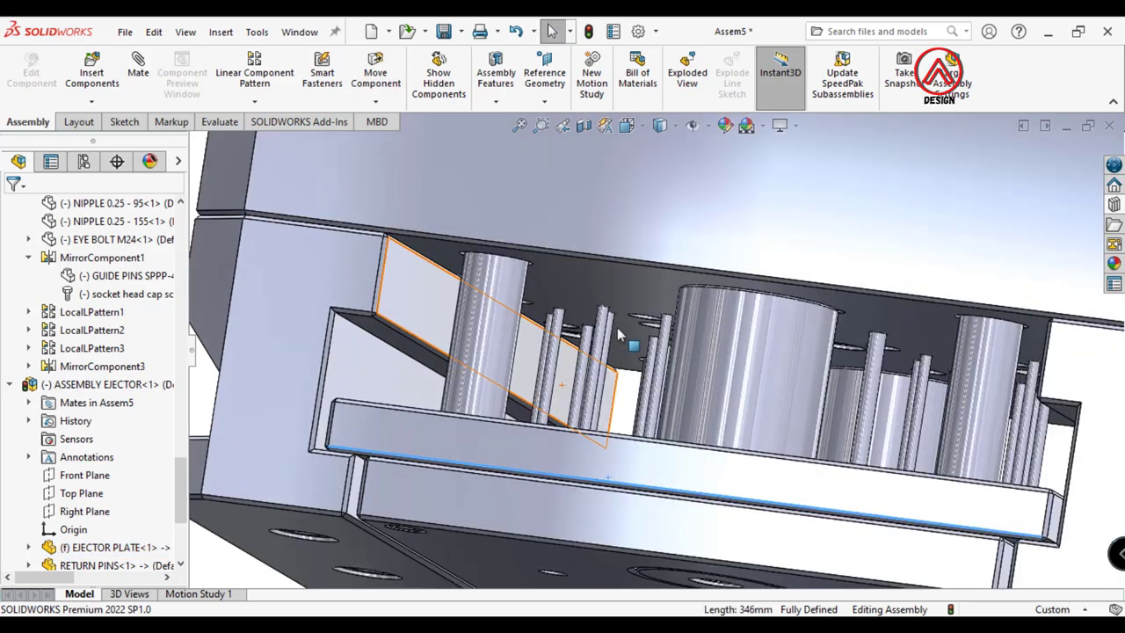
{"action": "scroll", "coordinate": [643, 386], "scroll_direction": "up", "scroll_amount": 4}
{"action": "middle_click_drag", "start_coordinate": [643, 386], "coordinate": [597, 488]}
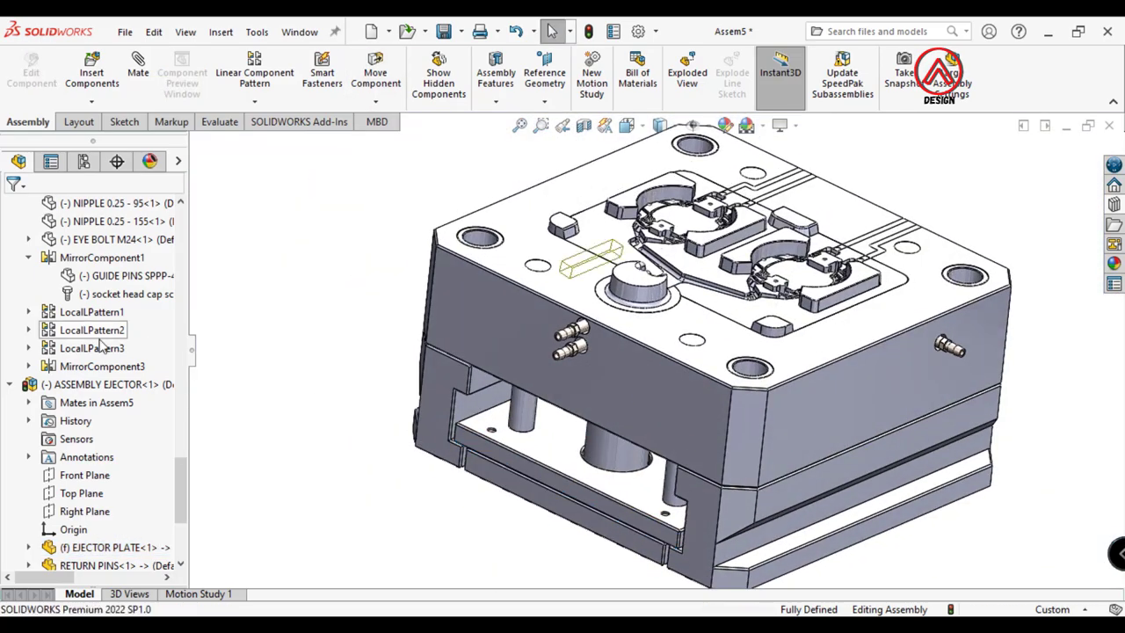
{"action": "scroll", "coordinate": [117, 299], "scroll_direction": "up", "scroll_amount": 5}
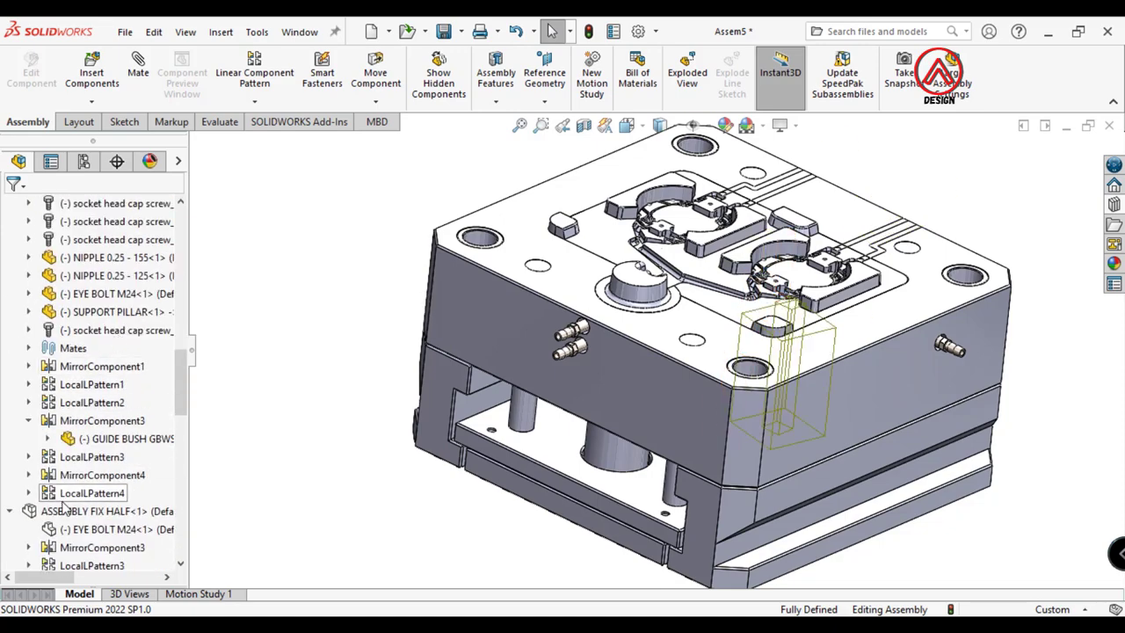
Show the ASSEMBLY FIX HALF sub-assembly and orbit to view the complete mold
{"action": "left_click", "coordinate": [65, 511]}
{"action": "left_click", "coordinate": [180, 470]}
{"action": "scroll", "coordinate": [716, 378], "scroll_direction": "up", "scroll_amount": 3}
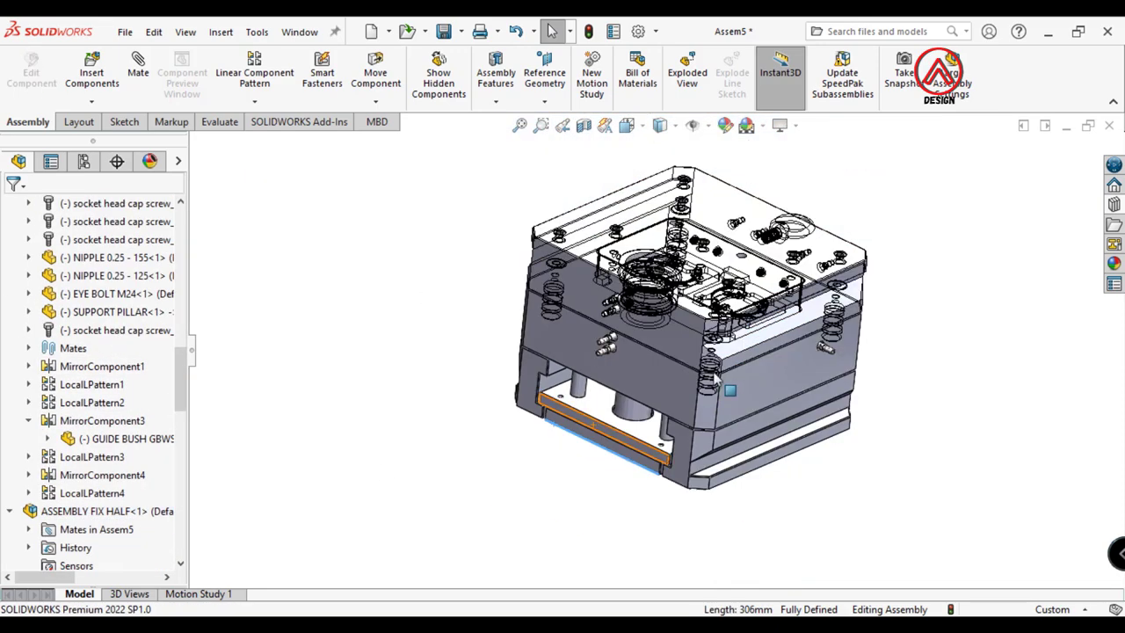
{"action": "middle_click_drag", "start_coordinate": [717, 378], "coordinate": [847, 217]}
{"action": "mouse_move", "coordinate": [719, 267]}
{"action": "middle_mouse_down"}
{"action": "mouse_move", "coordinate": [547, 403]}
{"action": "mouse_move", "coordinate": [651, 356]}
{"action": "mouse_move", "coordinate": [678, 358]}
{"action": "middle_mouse_up"}
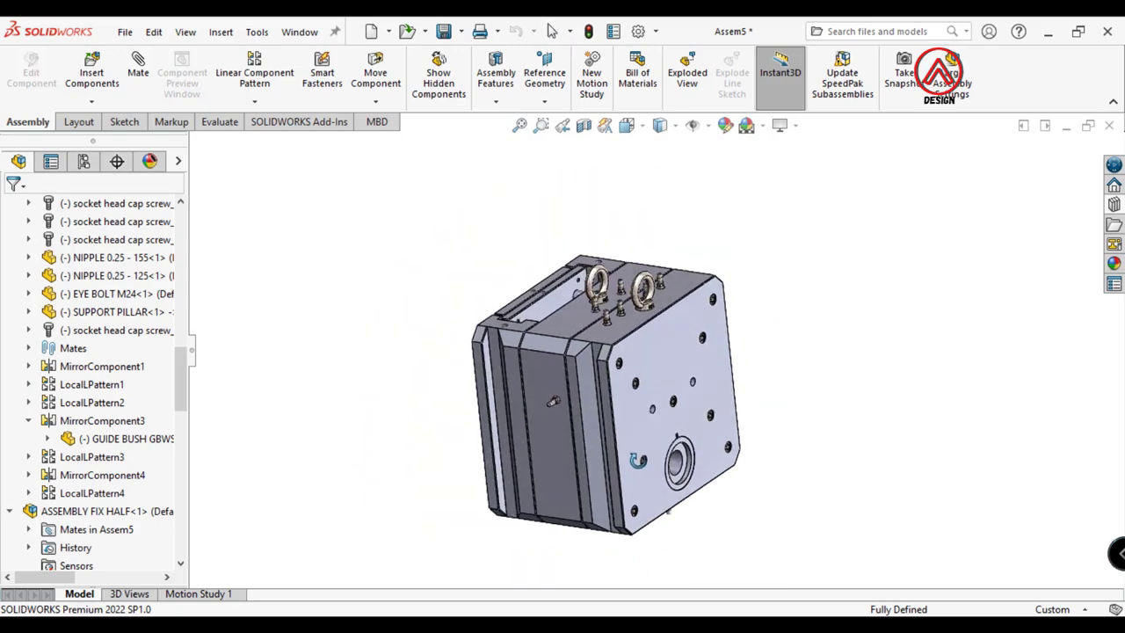
Slide the fix half away from the move half and push the ejector plate to test travel
{"action": "left_click_drag", "start_coordinate": [666, 354], "coordinate": [826, 455]}
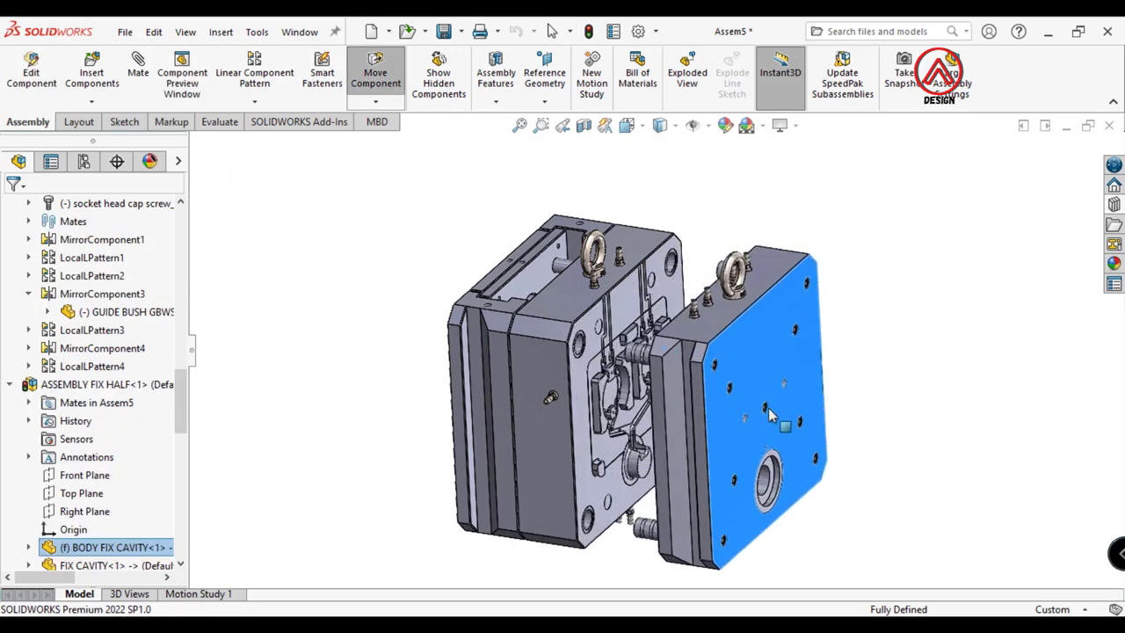
{"action": "left_click_drag", "start_coordinate": [525, 287], "coordinate": [545, 303]}
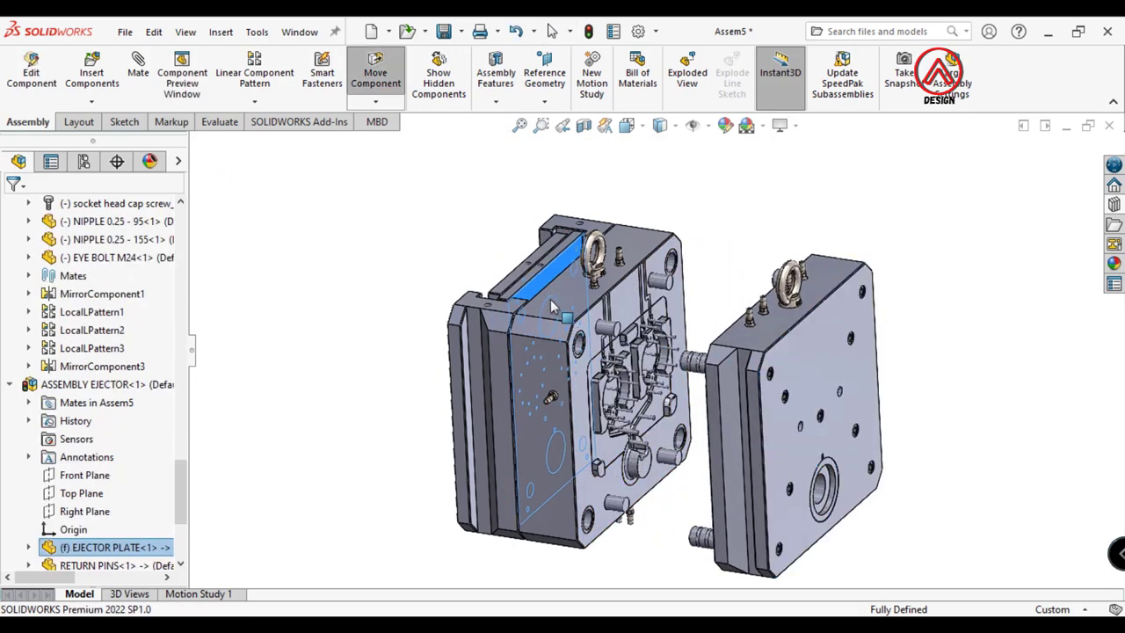
{"action": "middle_click_drag", "start_coordinate": [519, 304], "coordinate": [696, 387]}
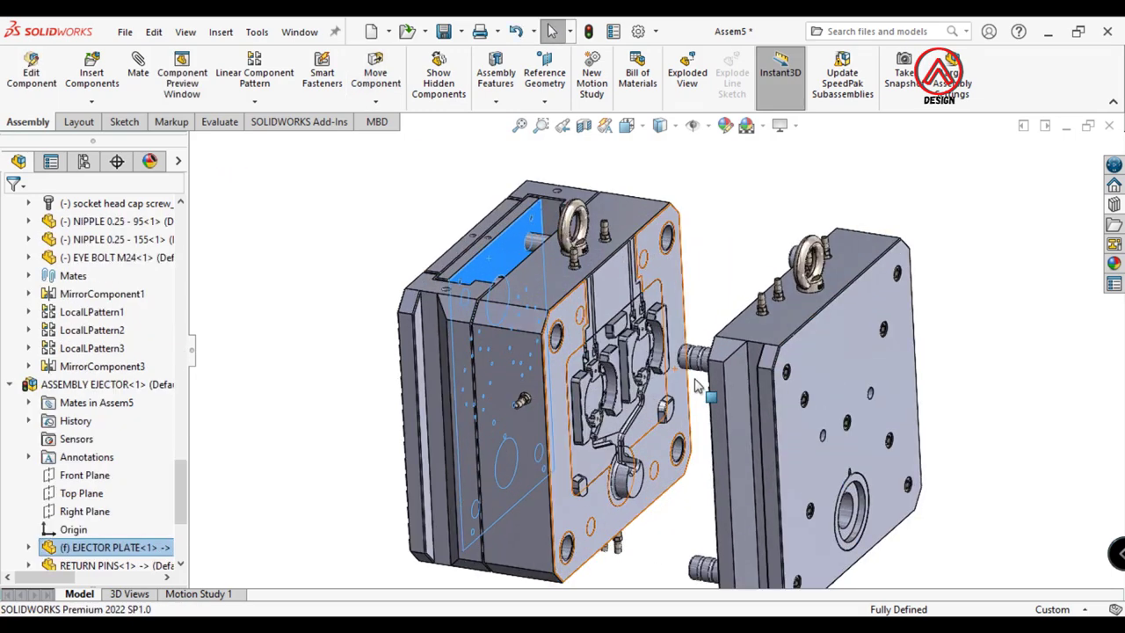
{"action": "left_click_drag", "start_coordinate": [772, 473], "coordinate": [844, 514]}
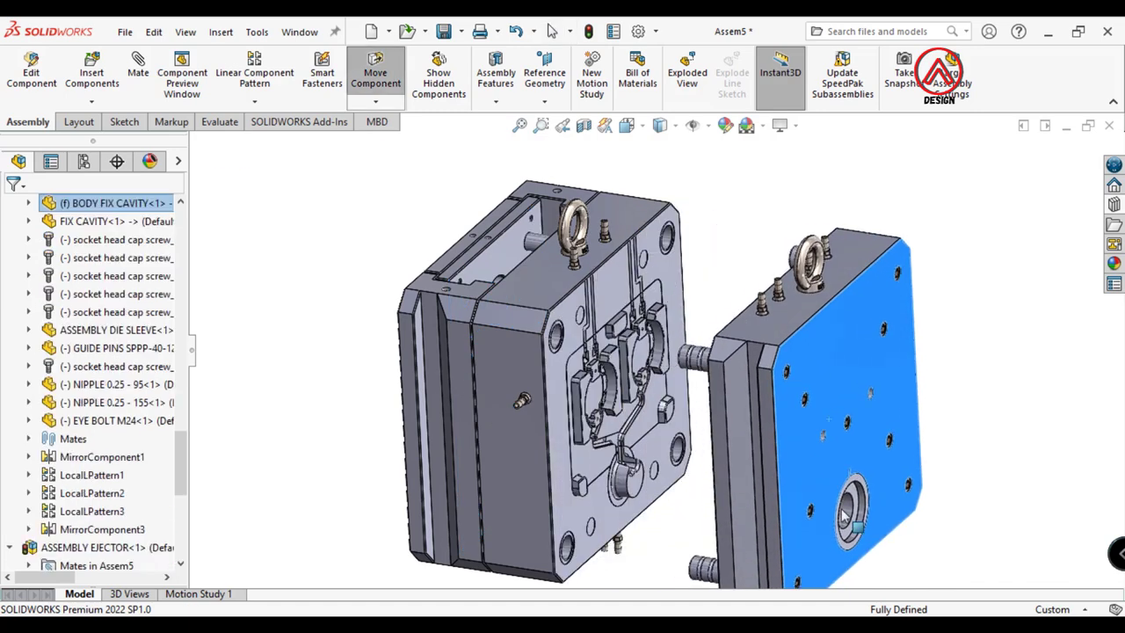
{"action": "left_click_drag", "start_coordinate": [503, 265], "coordinate": [576, 309]}
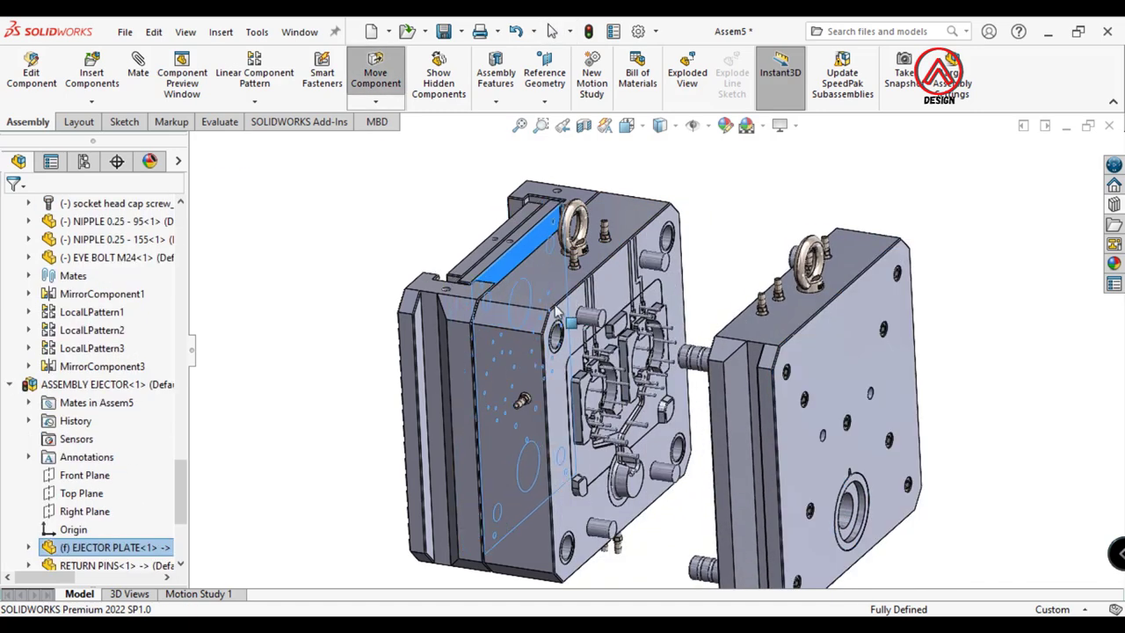
{"action": "key", "text": "Escape"}
Orbit the open mold to a front isometric view for inspection
{"action": "middle_click_drag", "start_coordinate": [394, 257], "coordinate": [656, 508]}
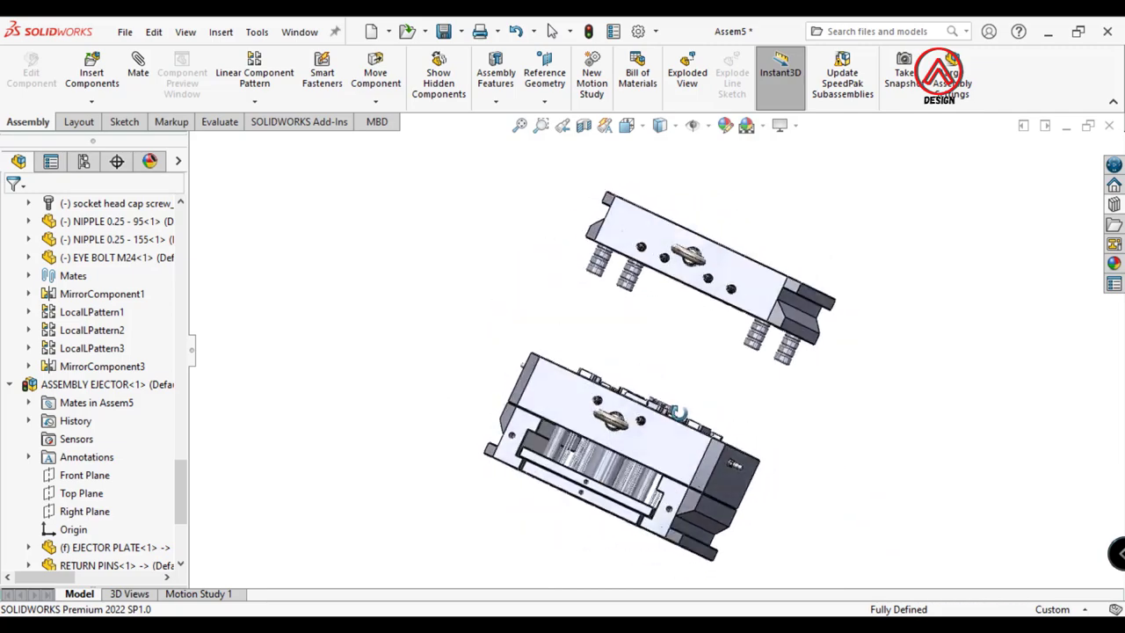
{"action": "middle_click_drag", "start_coordinate": [656, 508], "coordinate": [575, 494]}
{"action": "middle_click_drag", "start_coordinate": [700, 380], "coordinate": [668, 413]}
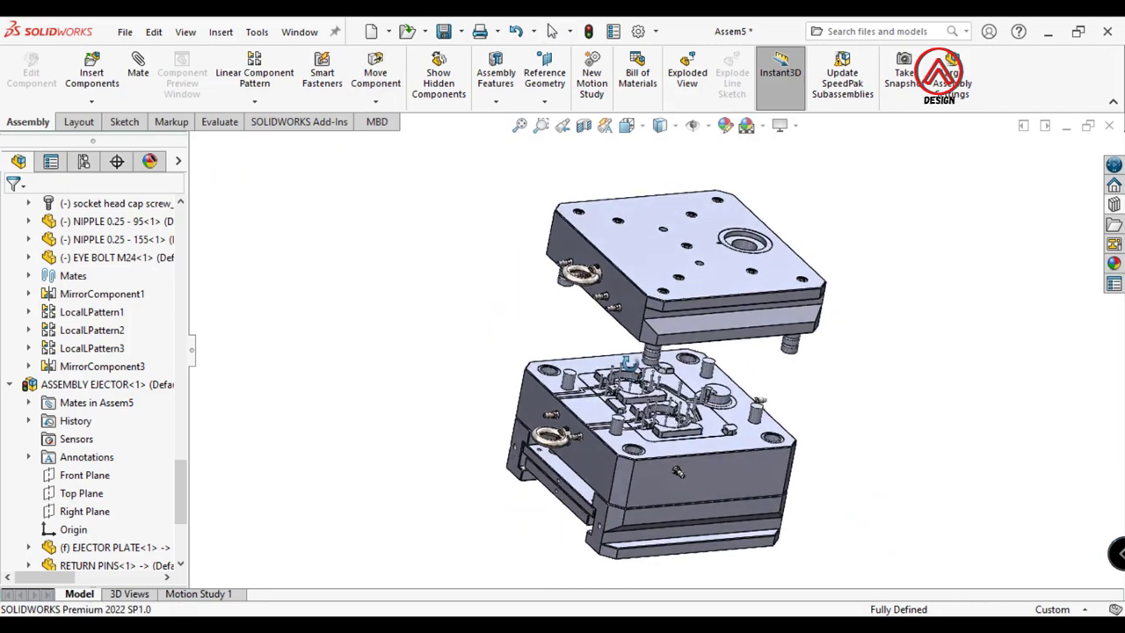
{"action": "middle_click_drag", "start_coordinate": [565, 331], "coordinate": [645, 350]}
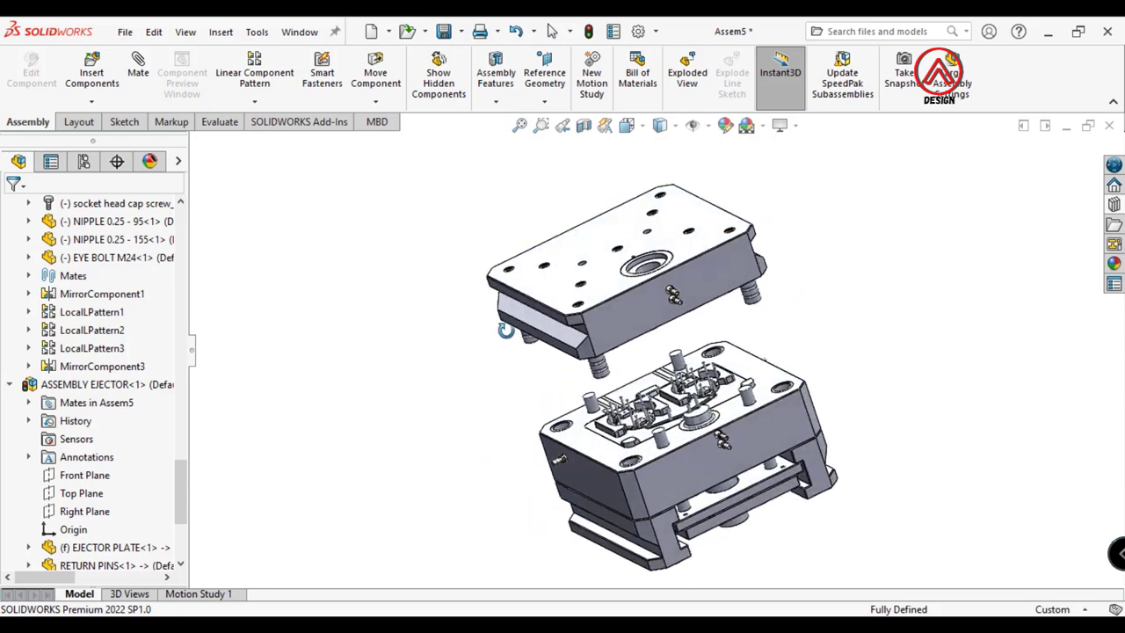